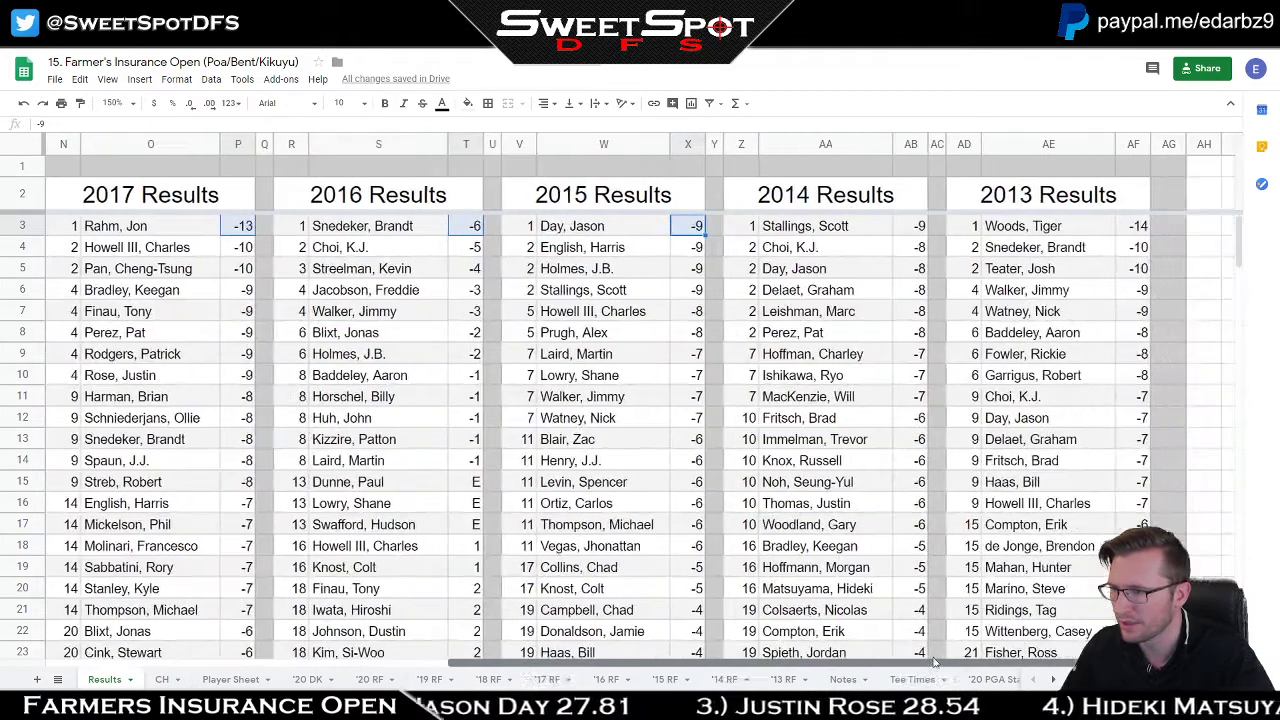
Step: Compare the winning scores in the yearly results from 2013 to 2019, including the leading scores of 2019
left_click(738, 228, "ctrl")
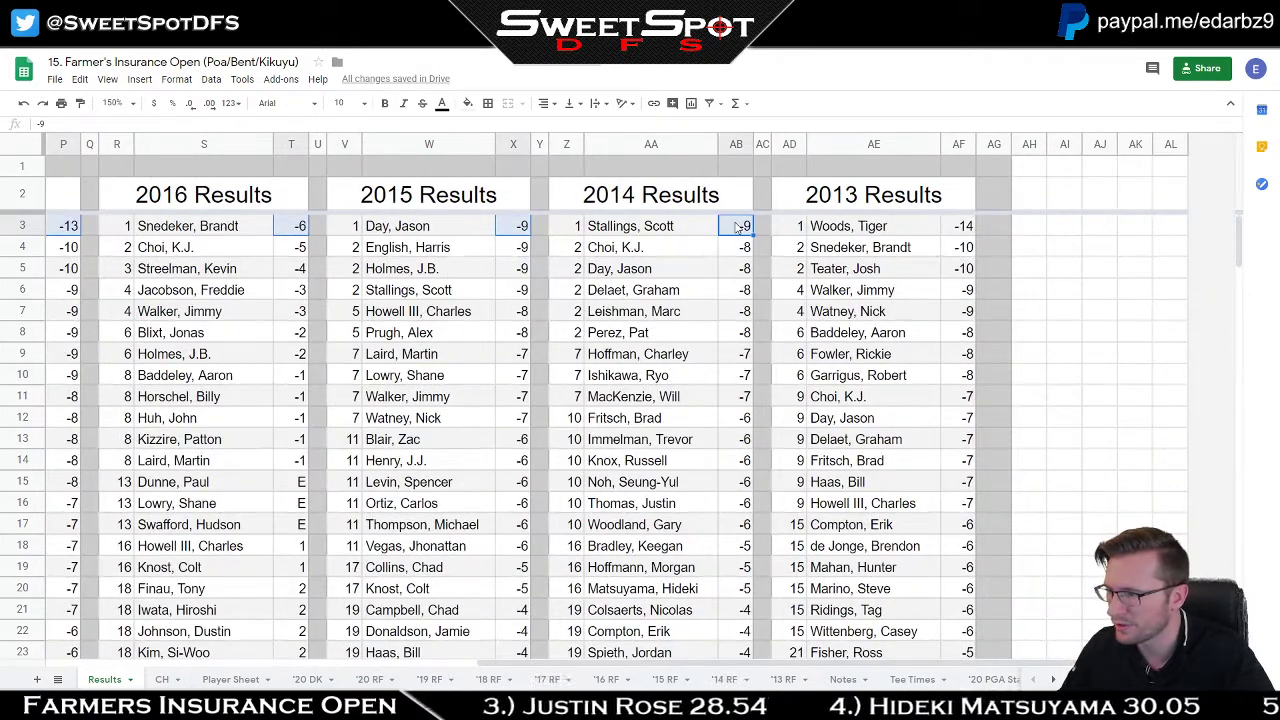
left_click(960, 230, "ctrl")
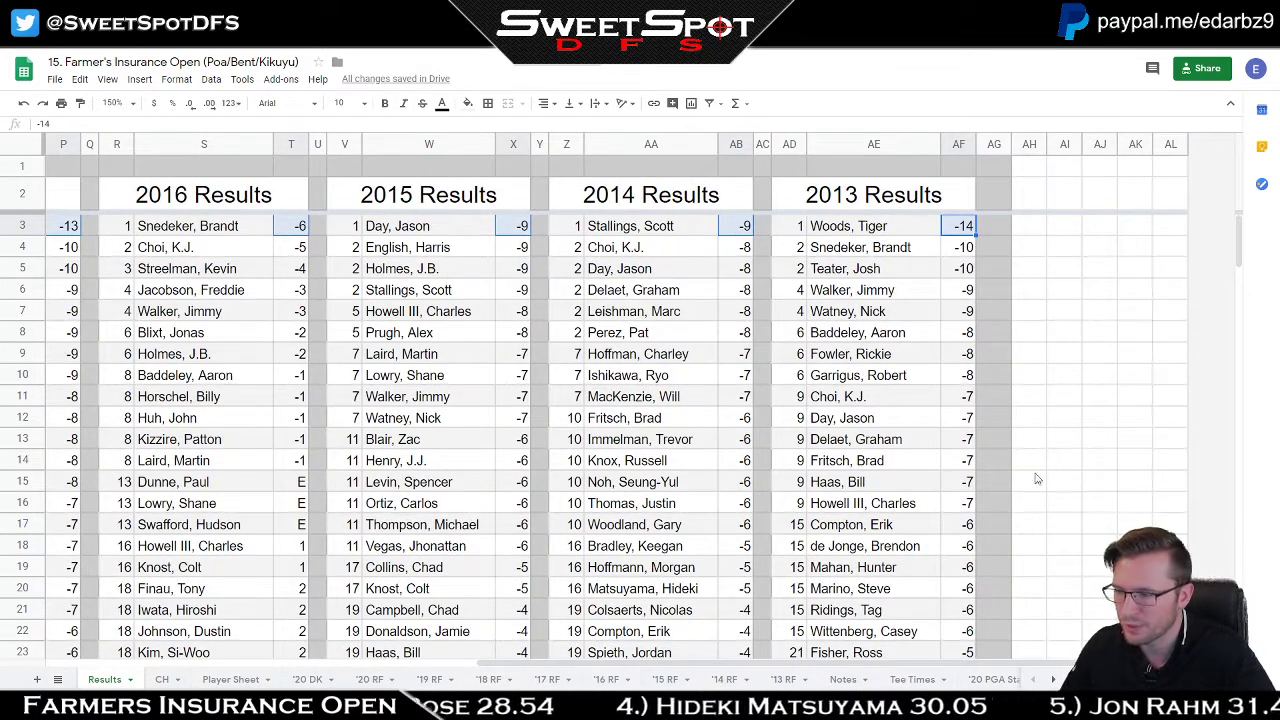
scroll(1006, 620, "left", 5)
left_click_drag(931, 666, 566, 645)
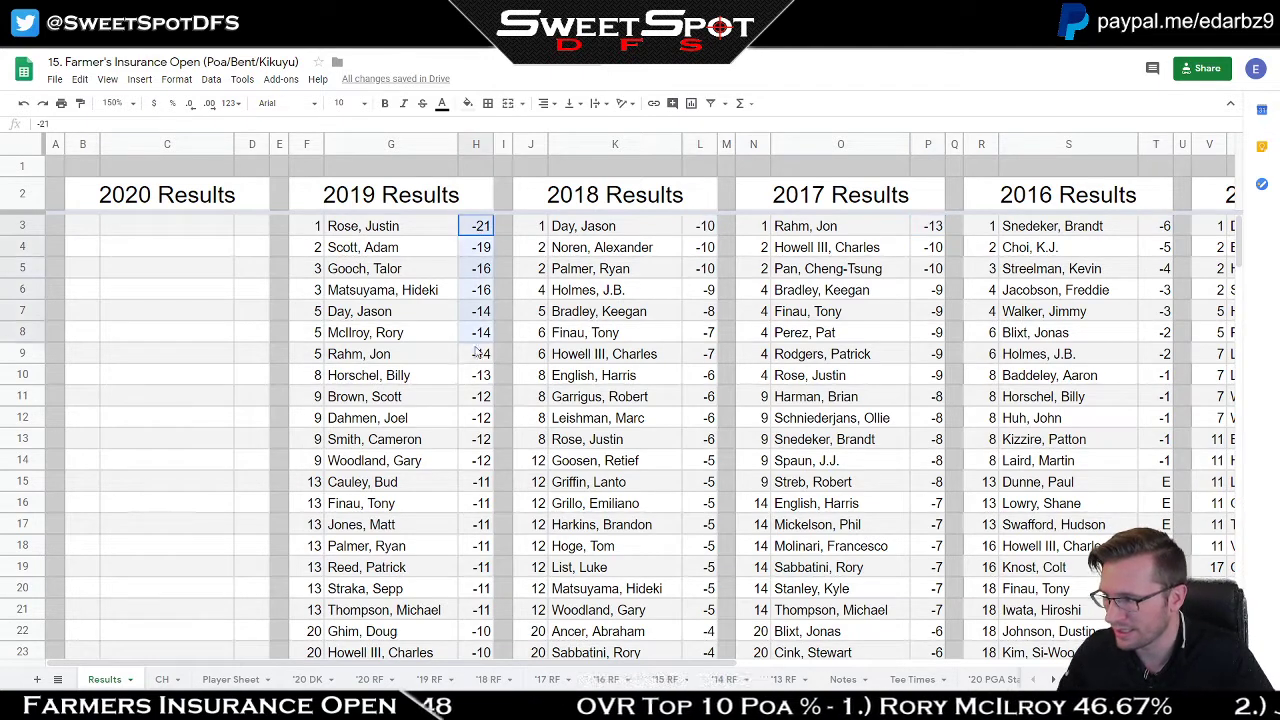
left_click(147, 236)
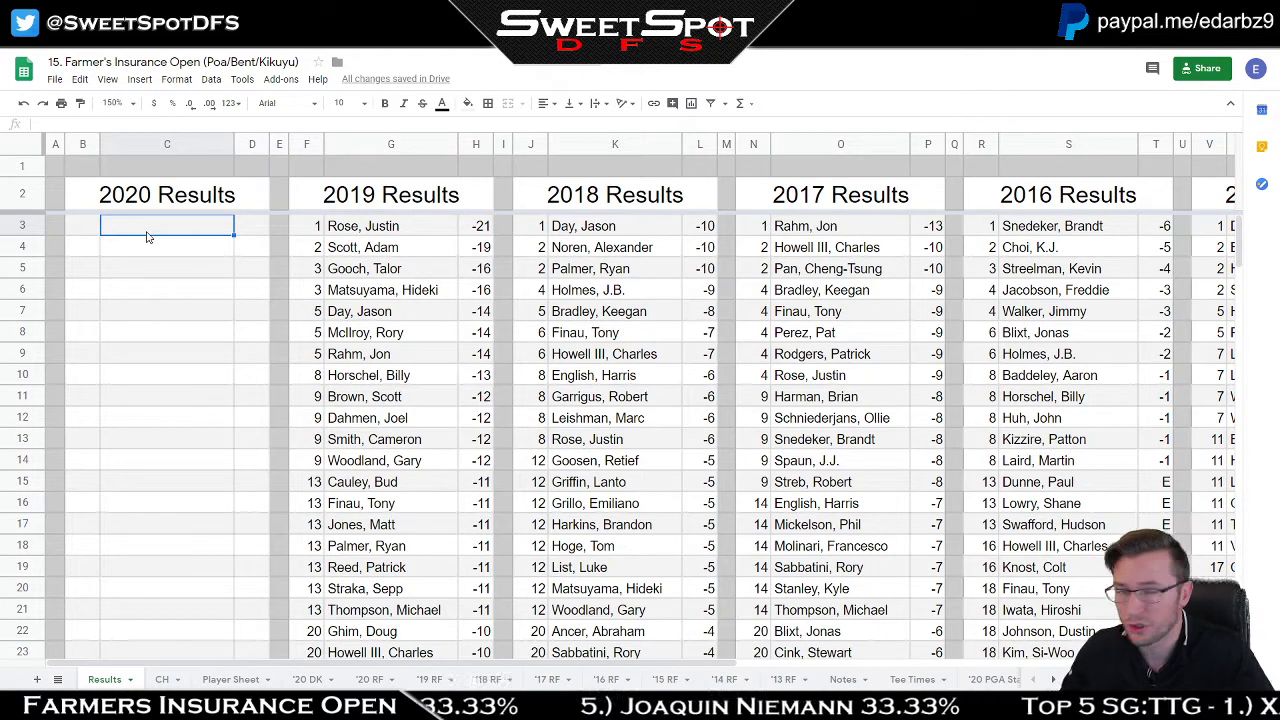
Step: On the CH sheet, examine the 2020 participation marks, the top players' average finishes and Rory McIlroy's 2013–2019 finishes
left_click(165, 679)
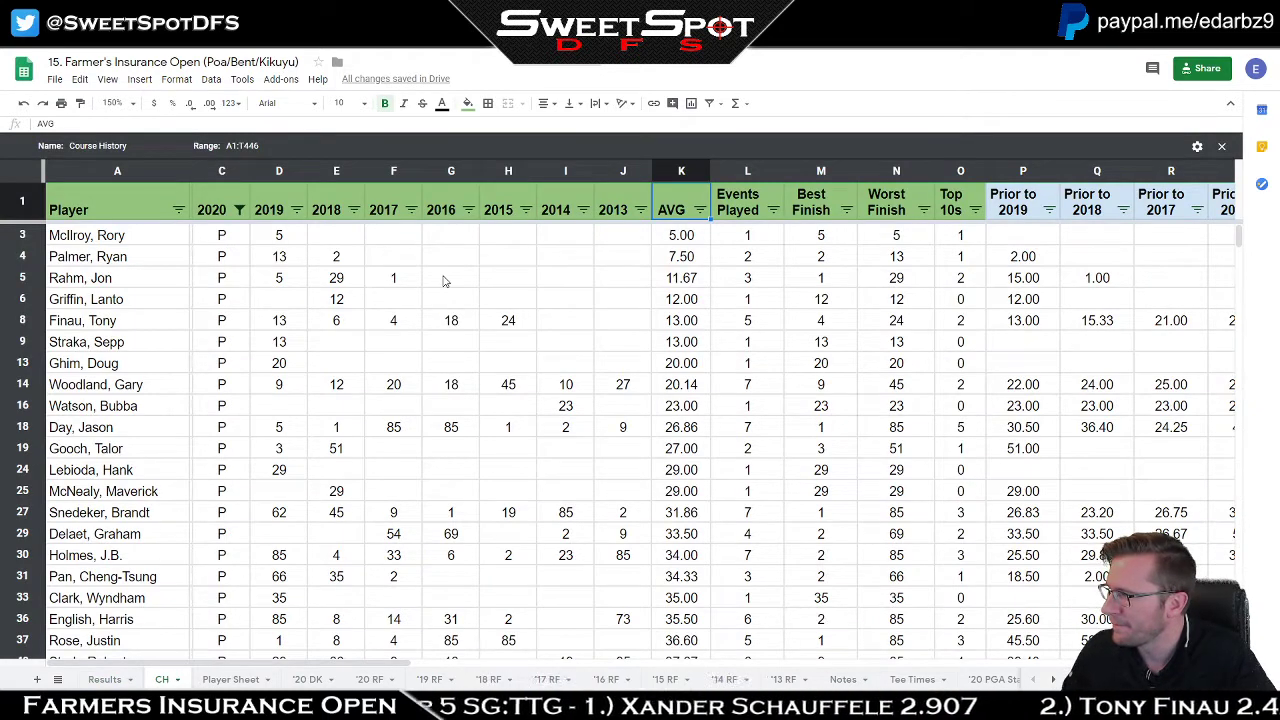
left_click_drag(222, 240, 224, 342)
left_click_drag(697, 238, 698, 320)
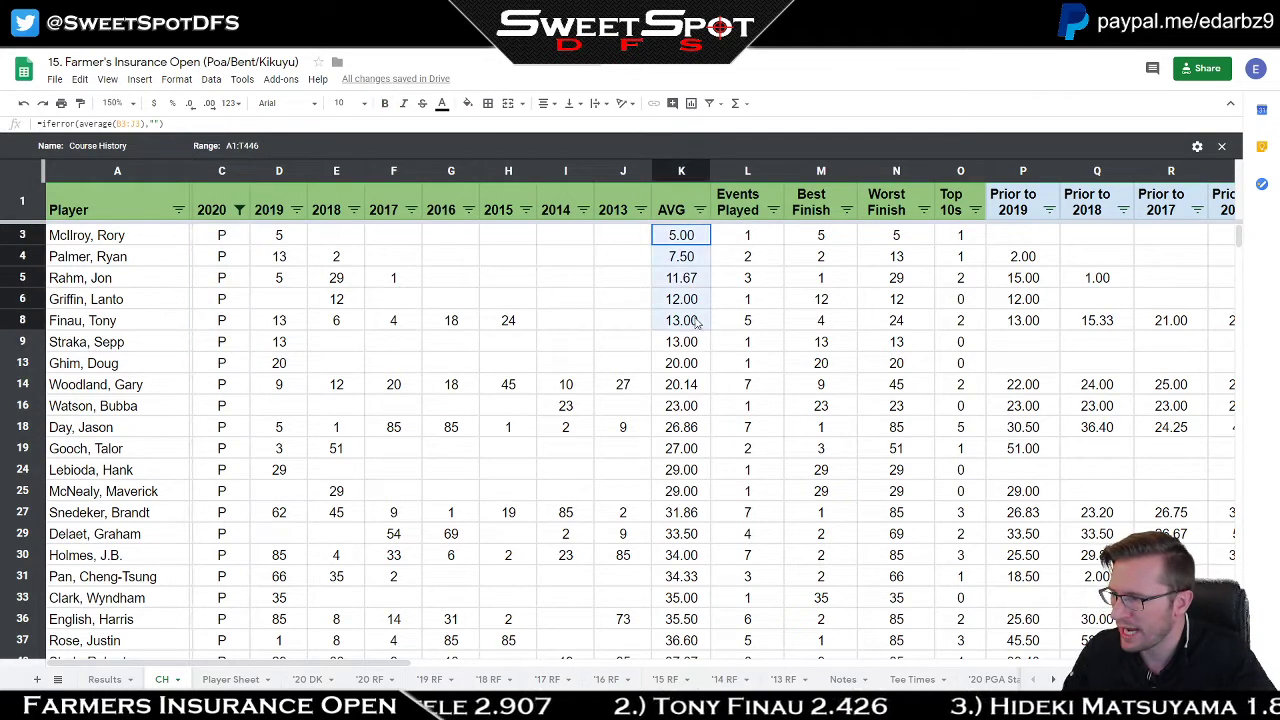
left_click_drag(283, 240, 637, 249)
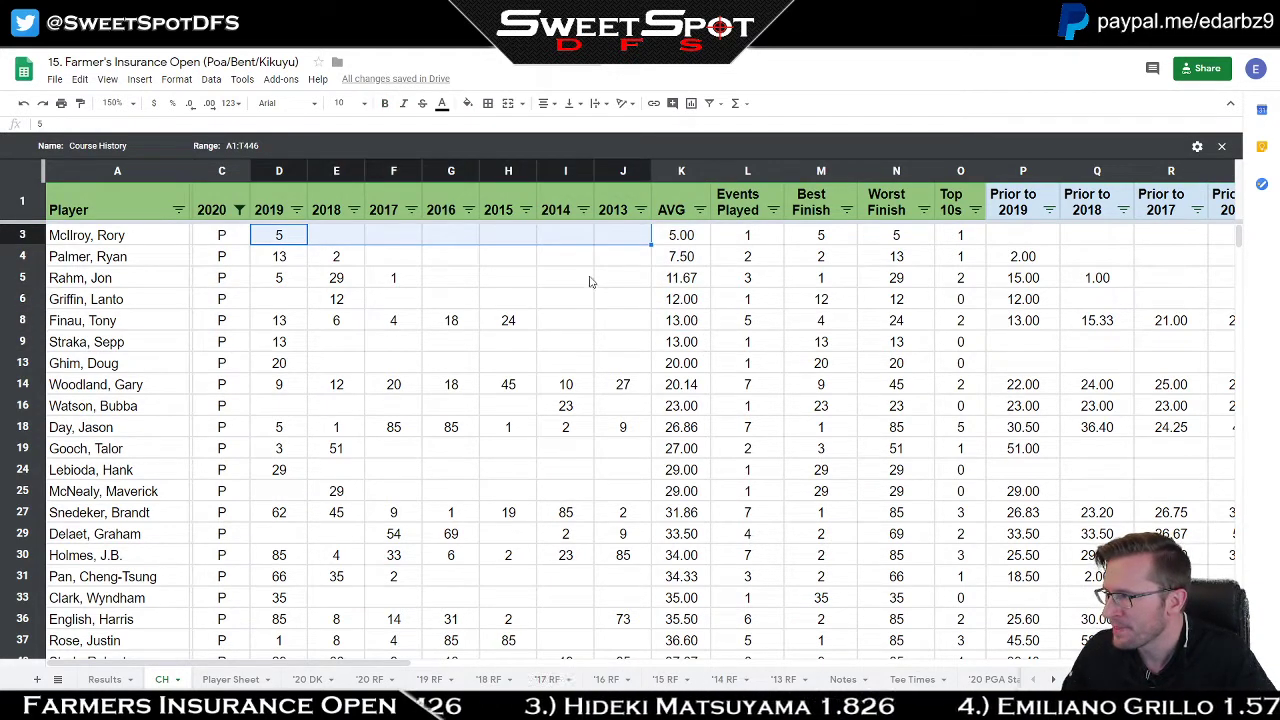
left_click(588, 264)
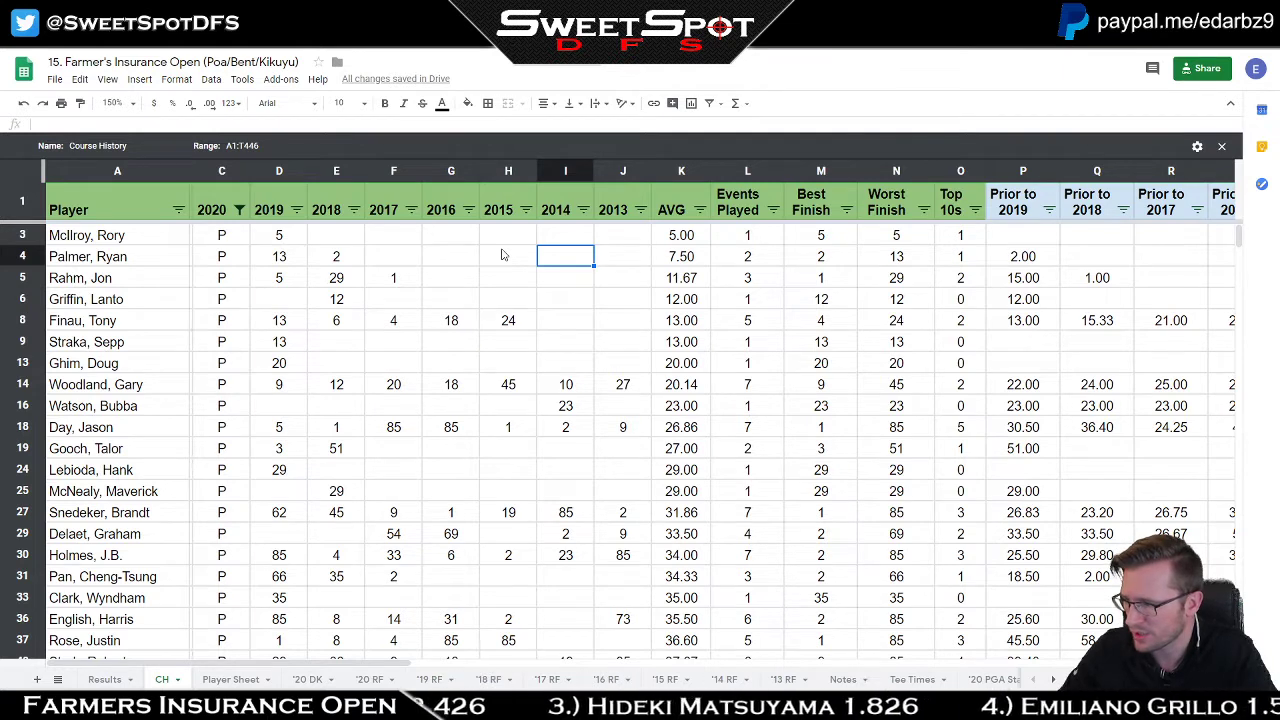
Step: Clear Gary Woodland's 2015 finish to test its effect on his average, and undo the deletion
left_click(510, 391)
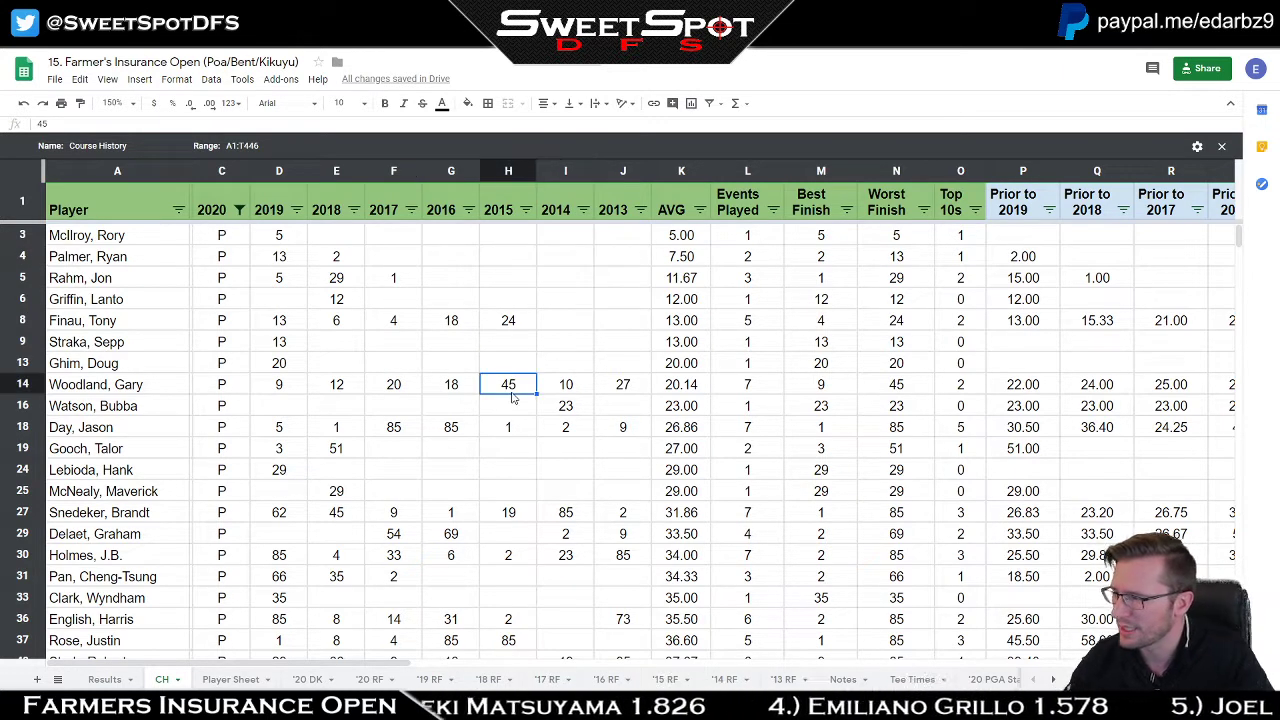
key("Delete")
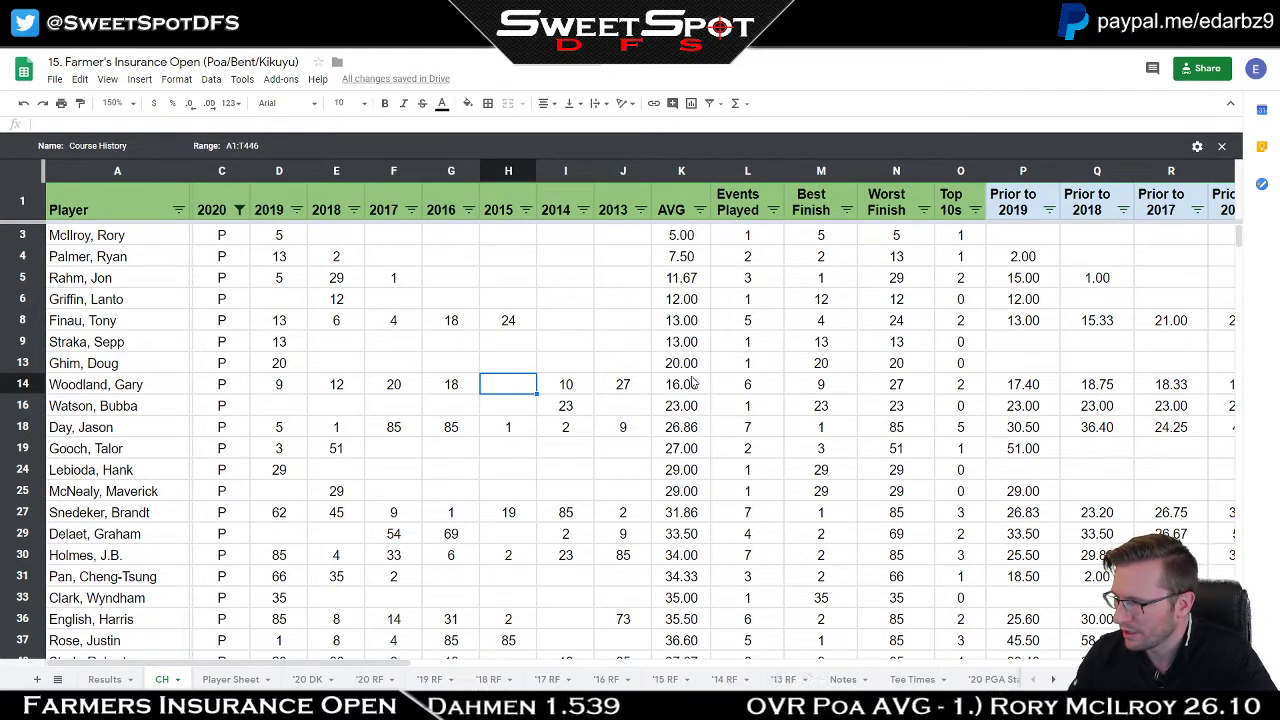
left_click(24, 103)
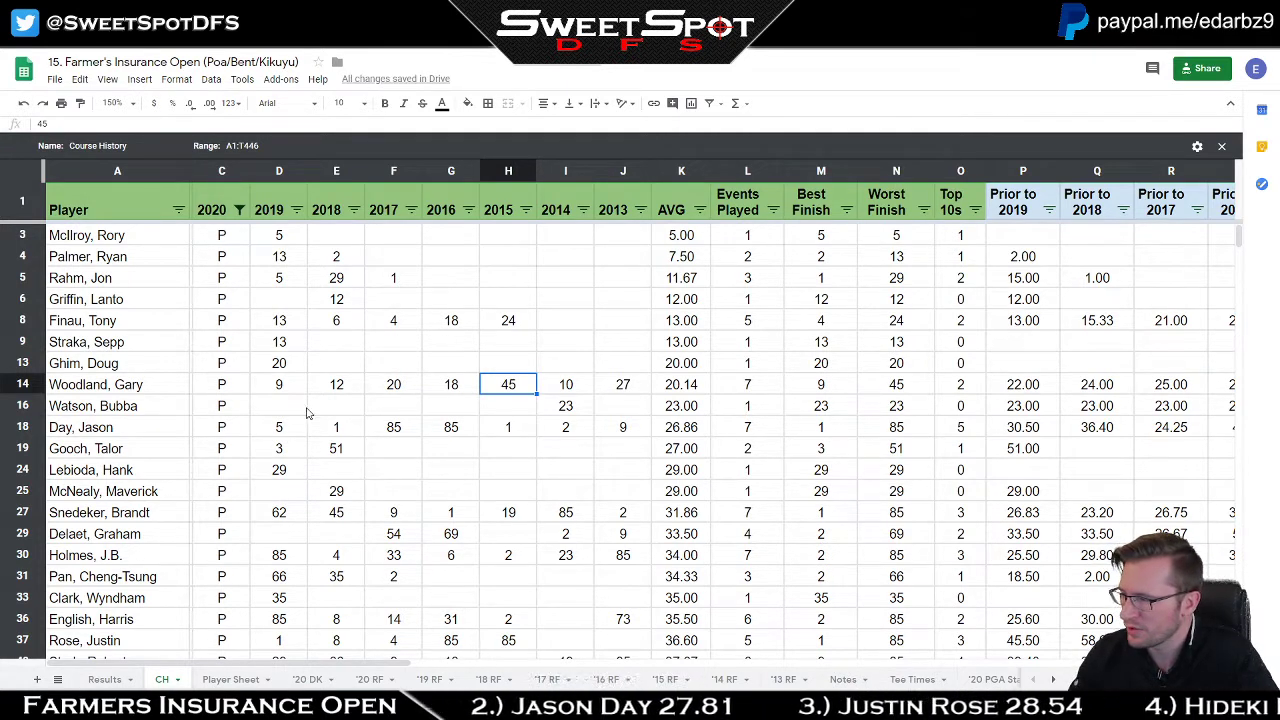
Step: Examine Bubba Watson's 2013–2019 finishes, focusing on his 2014 result and the years after it
left_click_drag(285, 408, 612, 410)
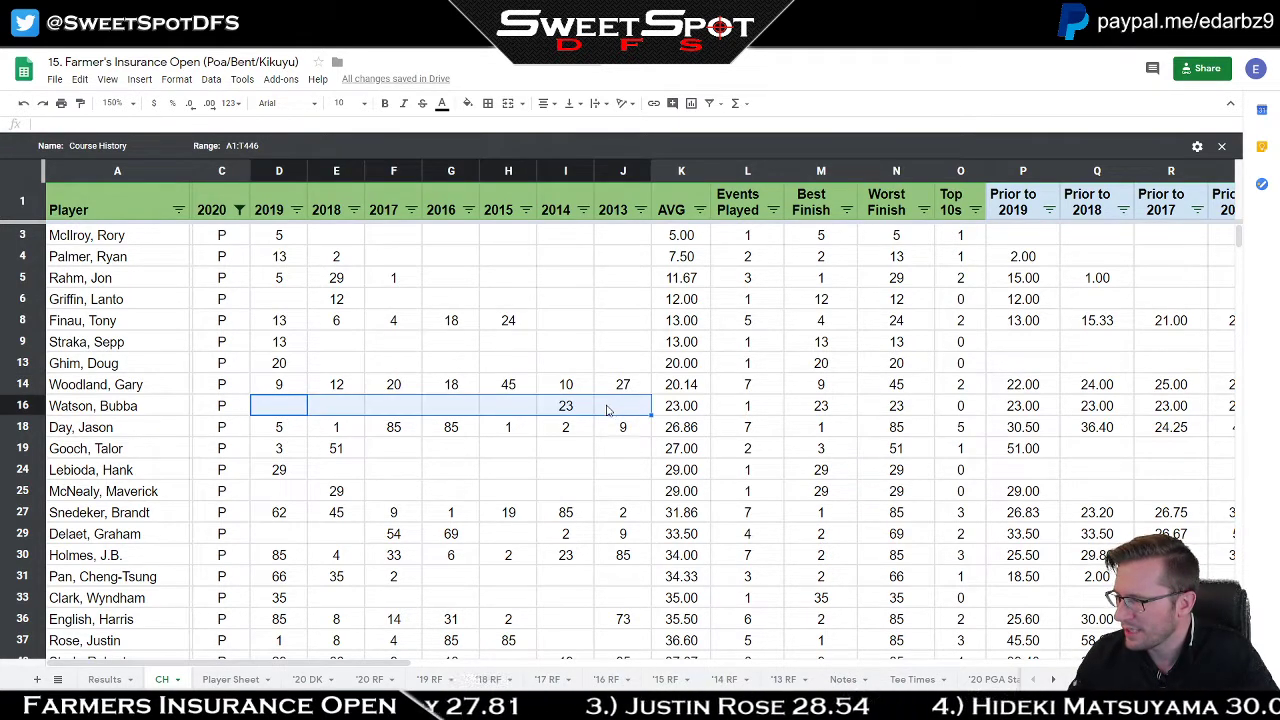
left_click(569, 407)
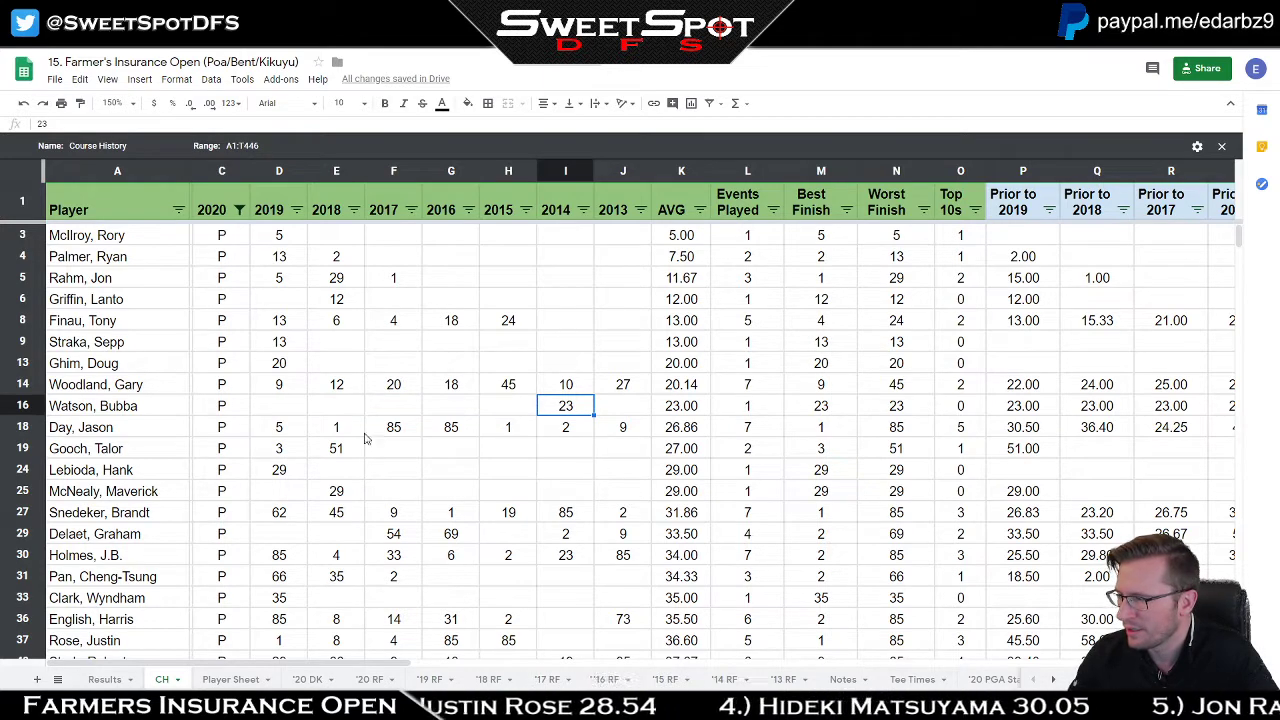
left_click_drag(274, 412, 508, 420)
left_click(580, 415)
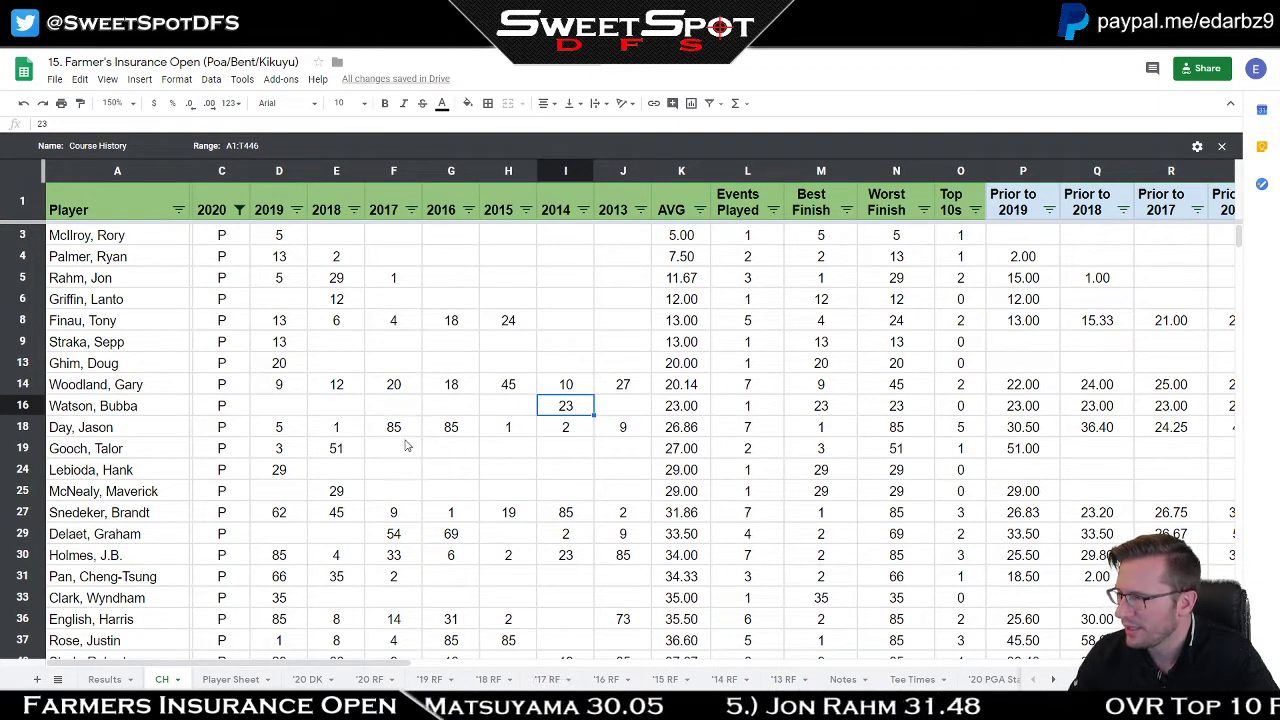
Step: Clear Jason Day's 2016 and 2017 finishes to test their effect on his average, and undo both deletions
left_click_drag(129, 433, 622, 430)
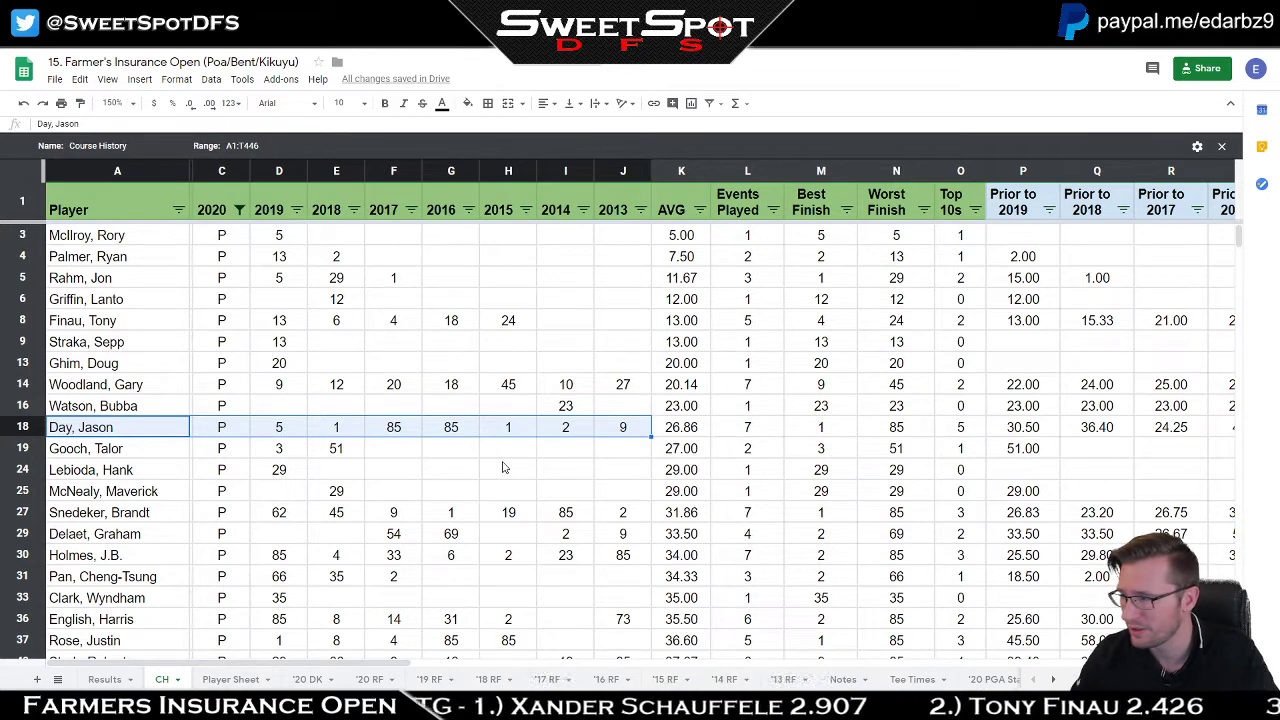
left_click(462, 430)
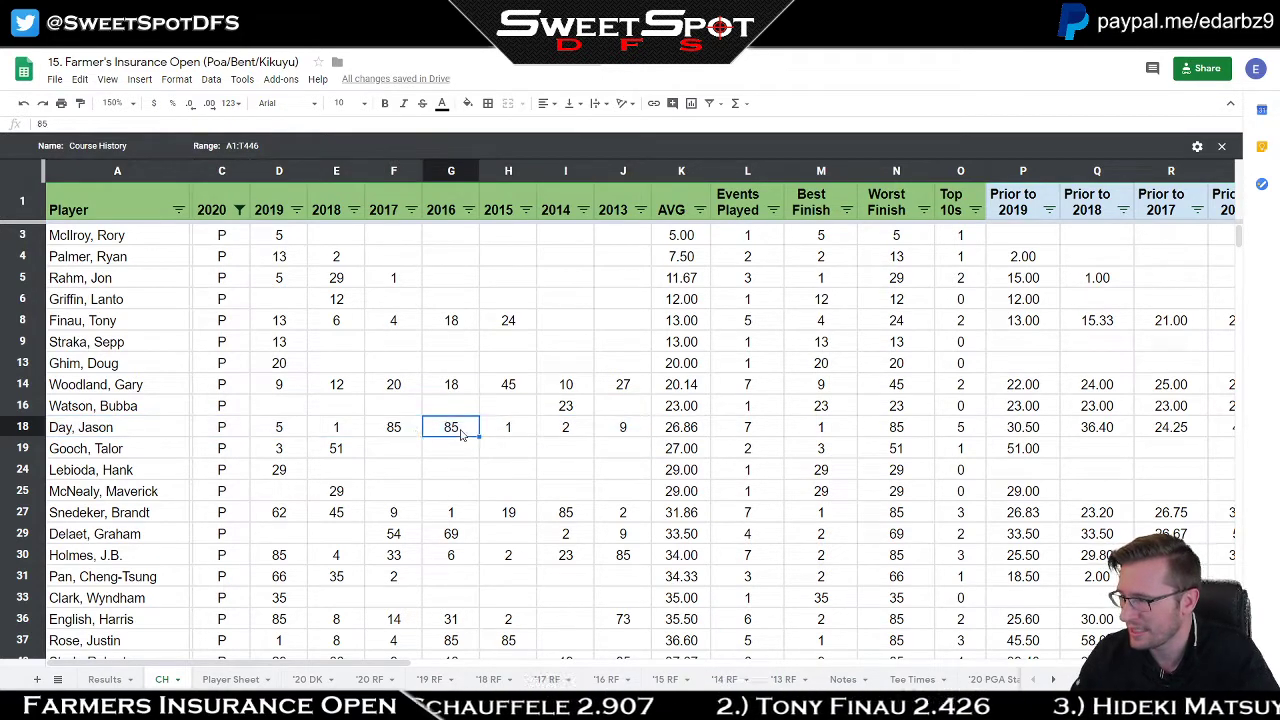
key("Delete")
left_click(402, 430)
key("Delete")
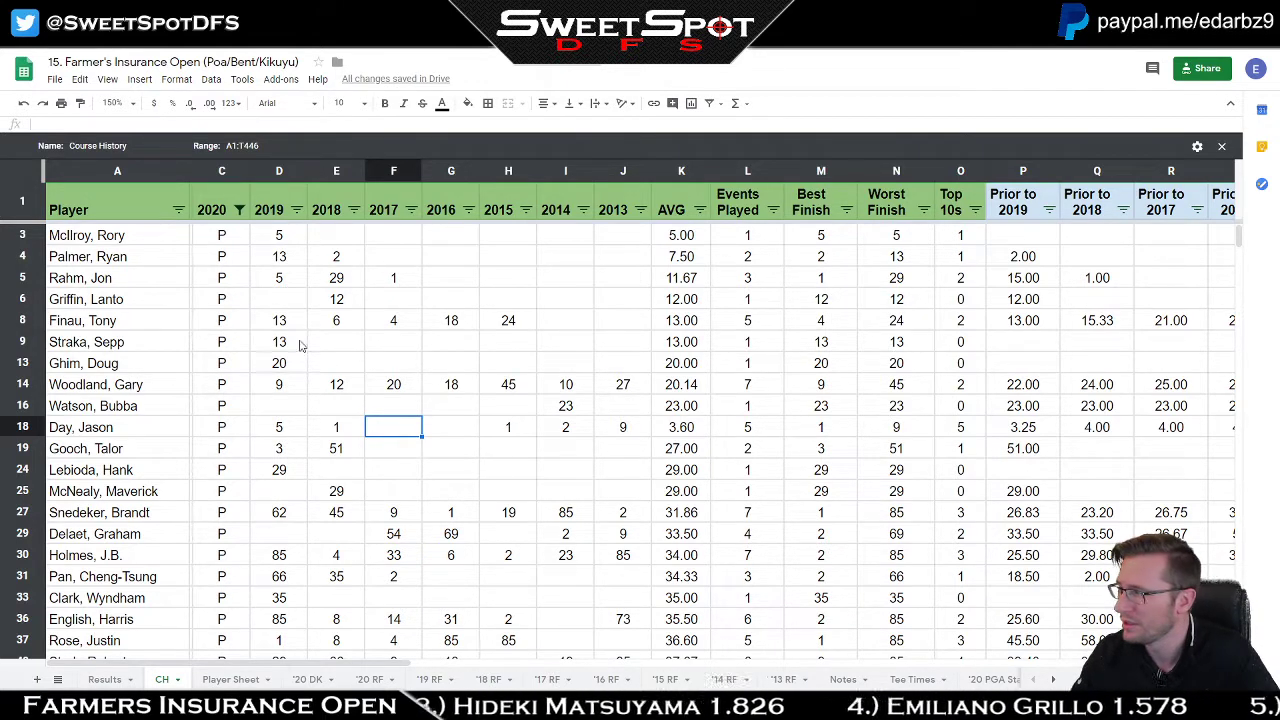
left_click(24, 104)
left_click(24, 104)
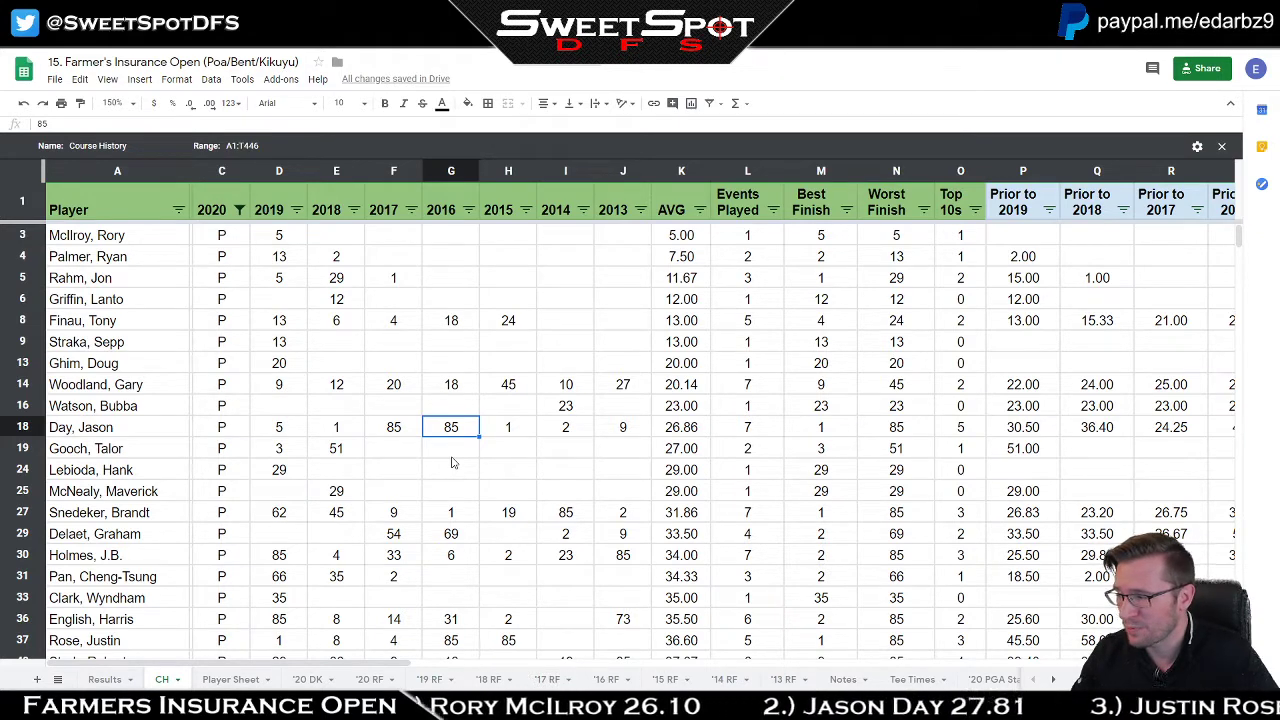
Step: Review Jason Day's finishes for 2018–2019 and for 2013–2015
left_click_drag(291, 432, 345, 430)
left_click(497, 427)
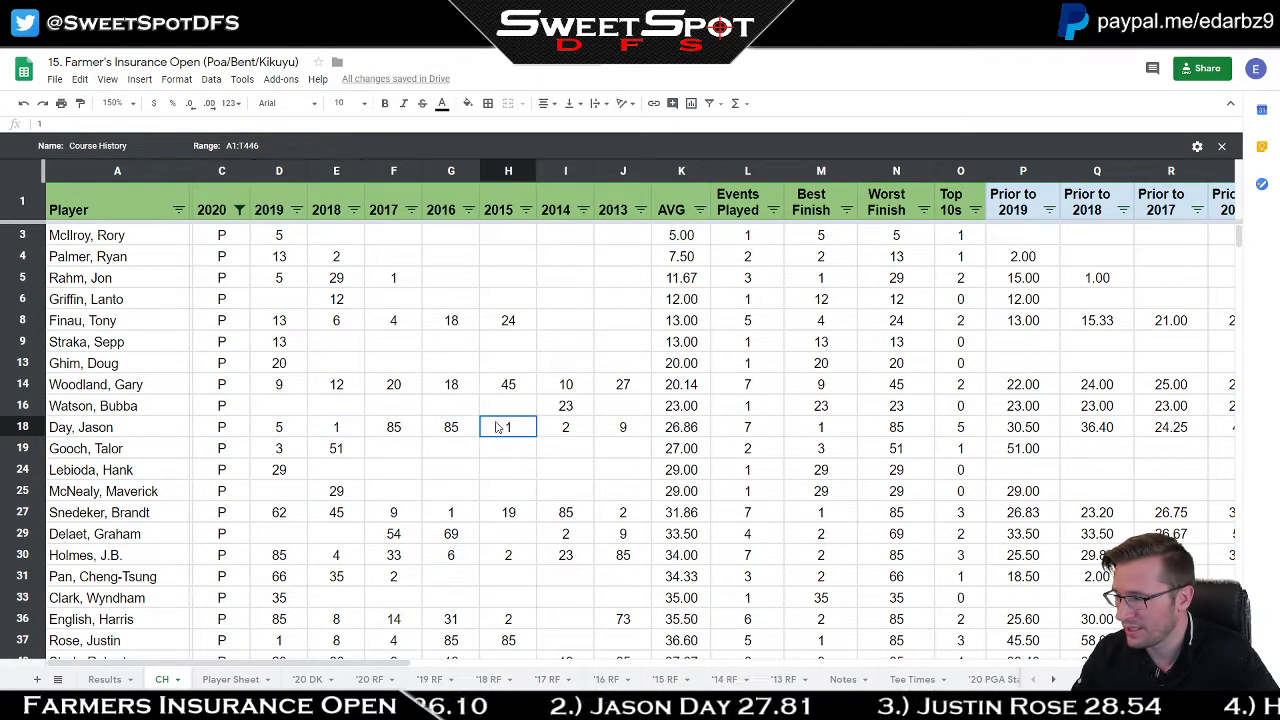
left_click_drag(497, 427, 622, 428)
left_click(443, 455)
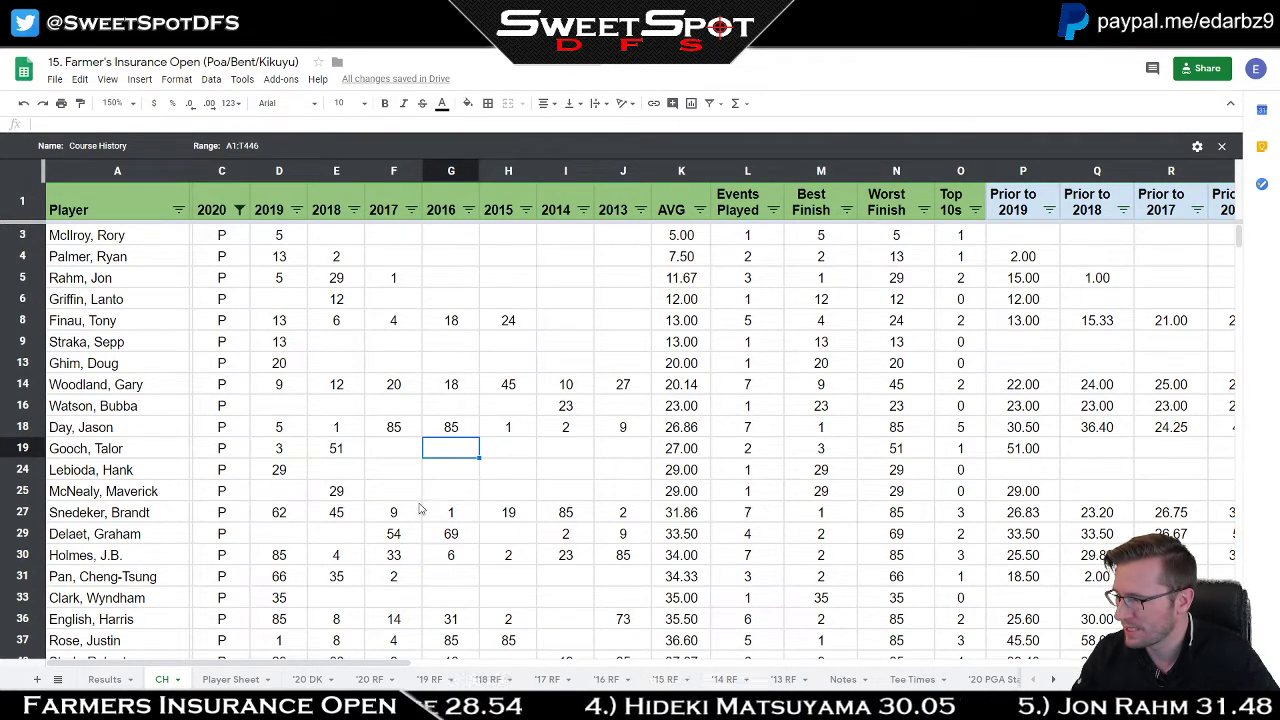
Step: Clear Brandt Snedeker's 2019 finish to test its effect on his average, and undo the deletion
left_click(279, 515)
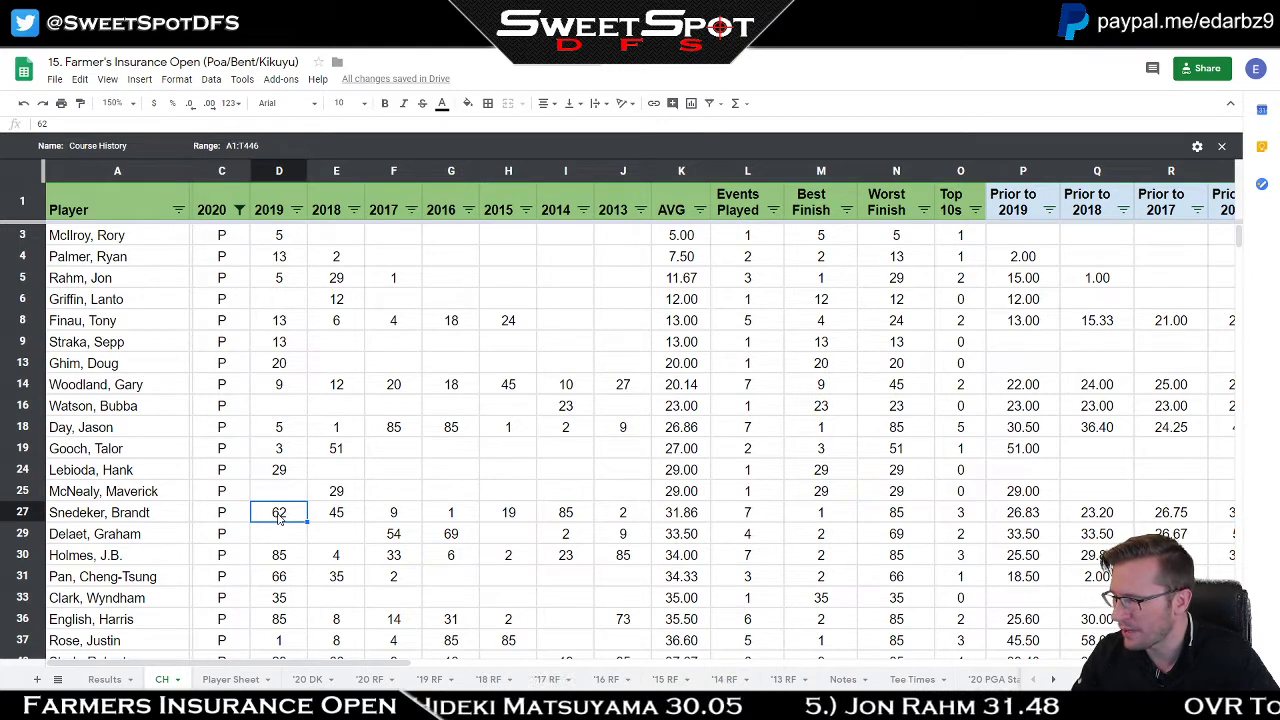
key("Delete")
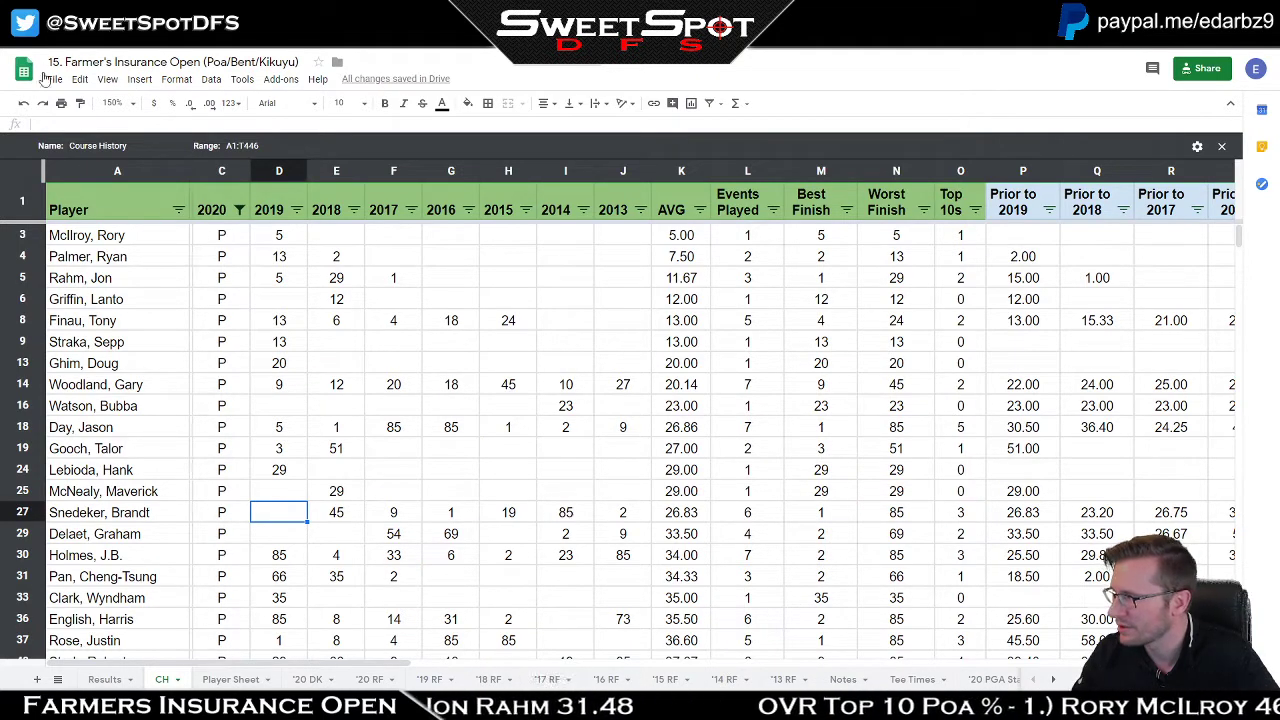
left_click(24, 103)
Step: Clear Brandt Snedeker's 2014 finish to test its effect on his average, and restore it
left_click(568, 512)
key("Delete")
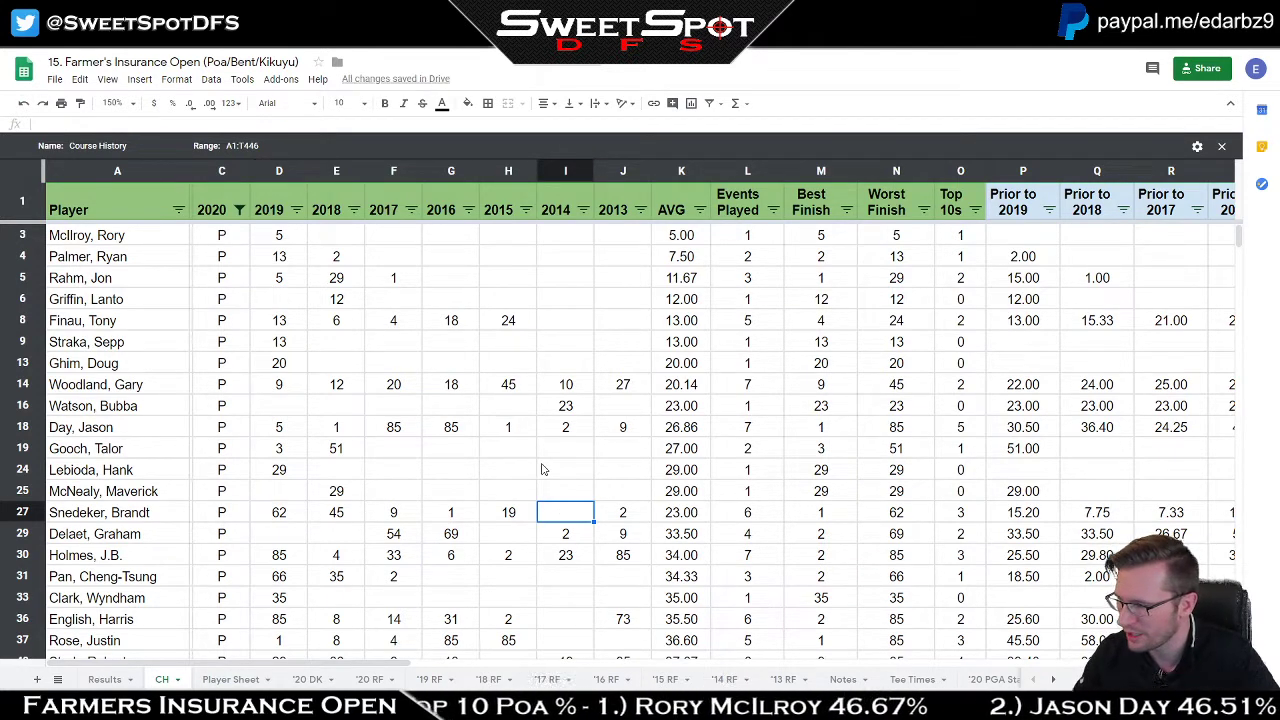
left_click(44, 104)
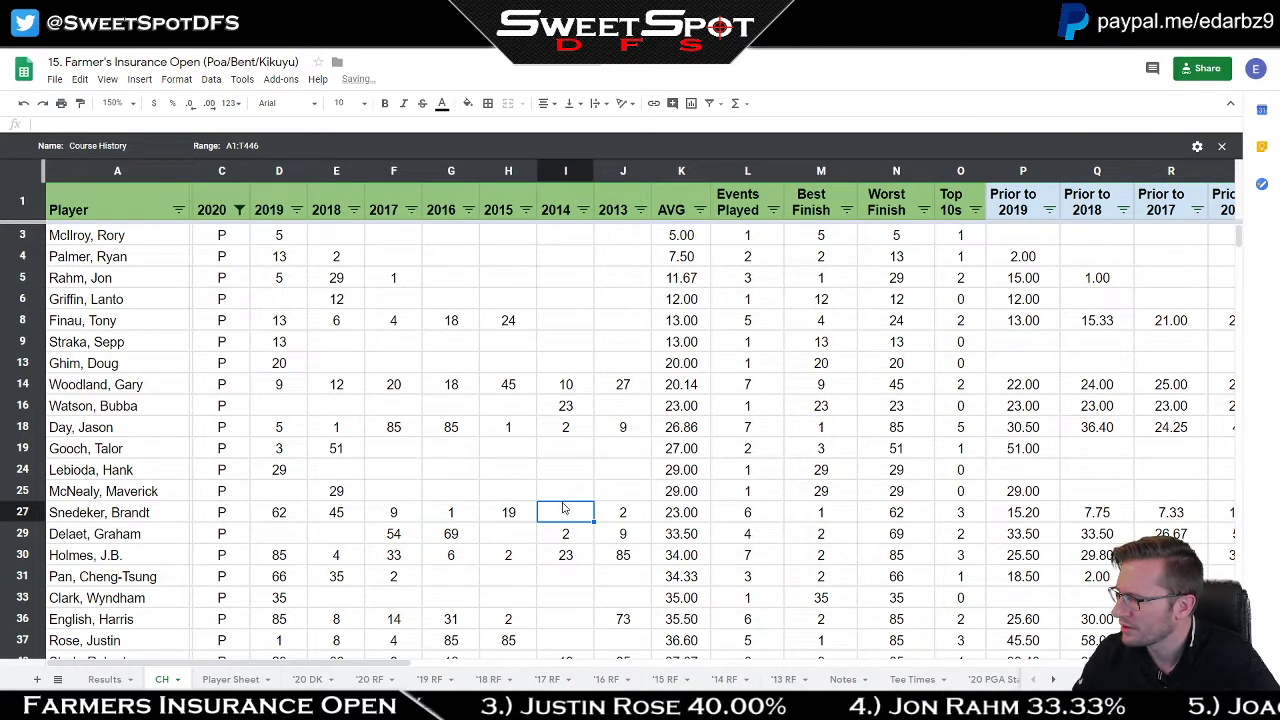
left_click(558, 474)
left_click(572, 515)
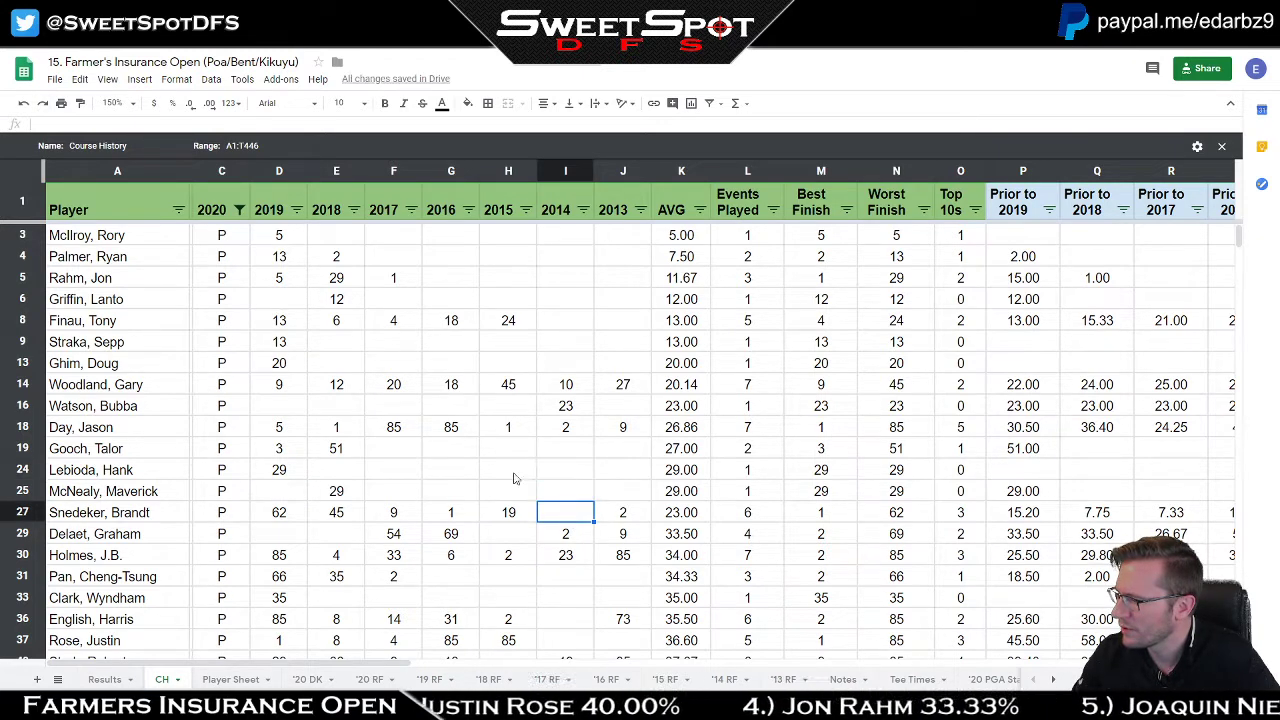
left_click(24, 104)
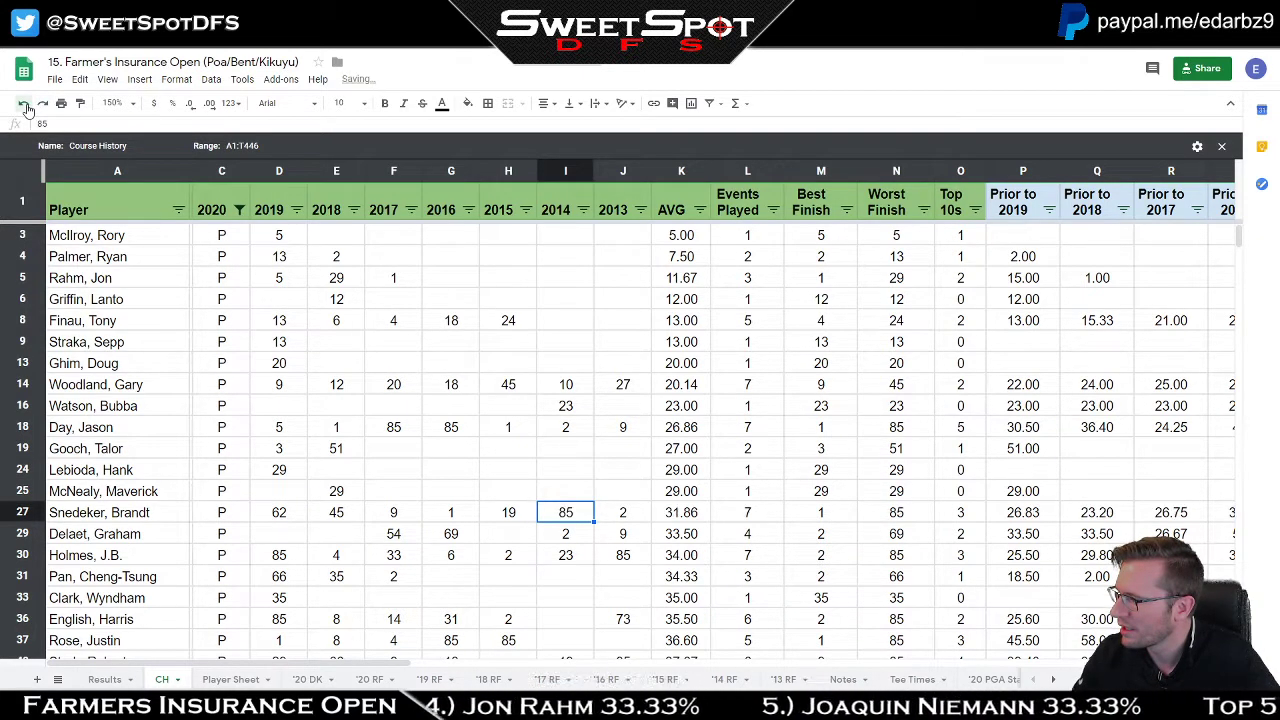
Step: Undo one further change, reapply it, and return to the CH sheet
left_click(25, 105)
left_click(43, 104)
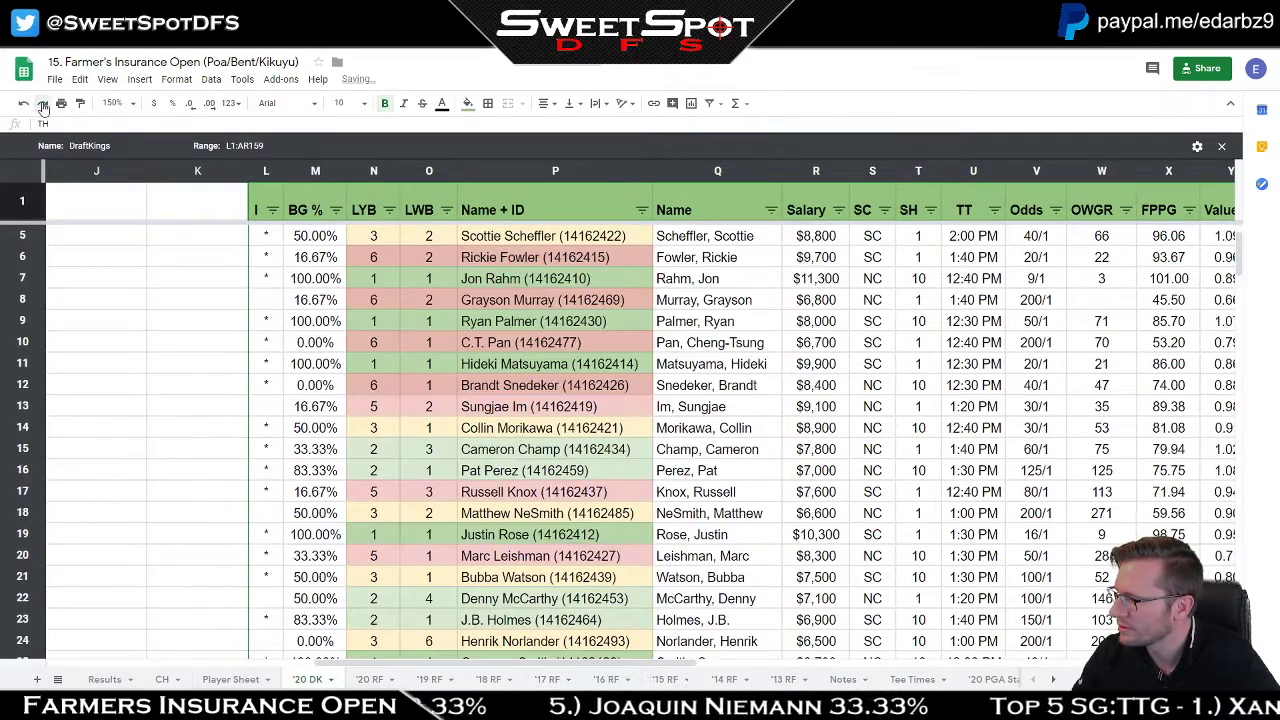
left_click(168, 680)
left_click(568, 321)
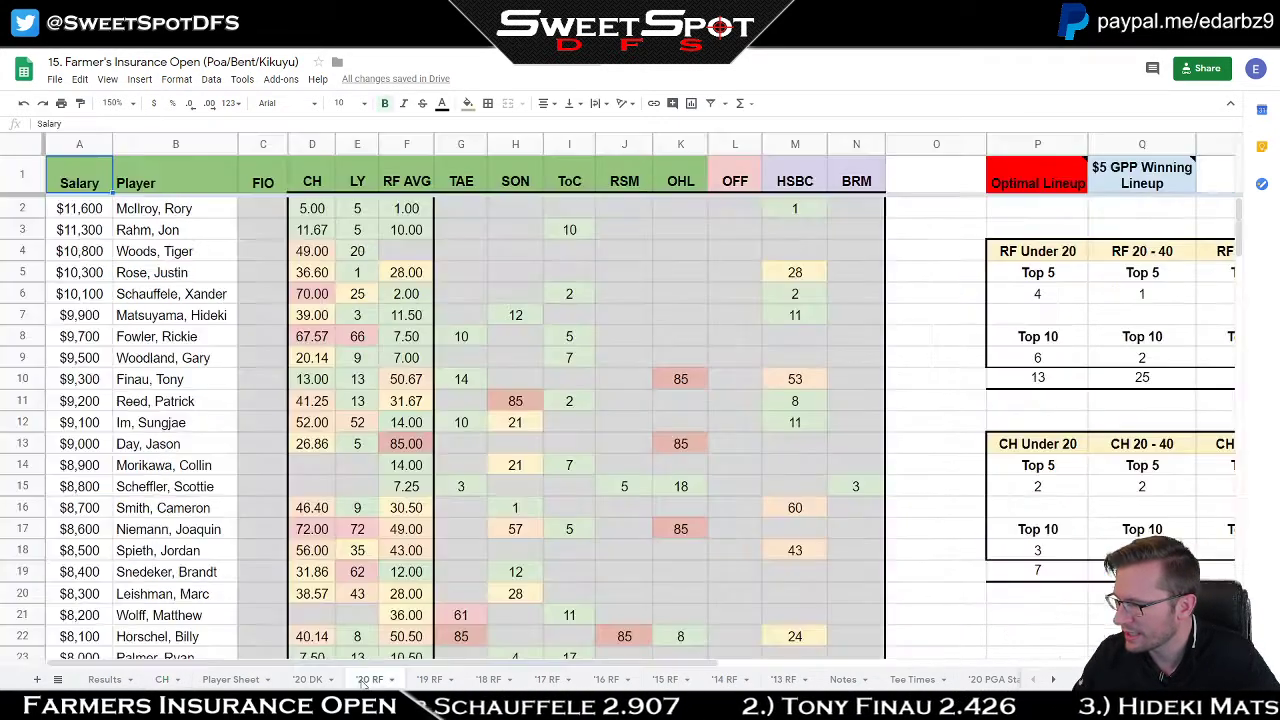
Step: On the '20 RF sheet, examine the recent-form tournament columns, first TAE to ToC and separately RSM to BRM
left_click(369, 680)
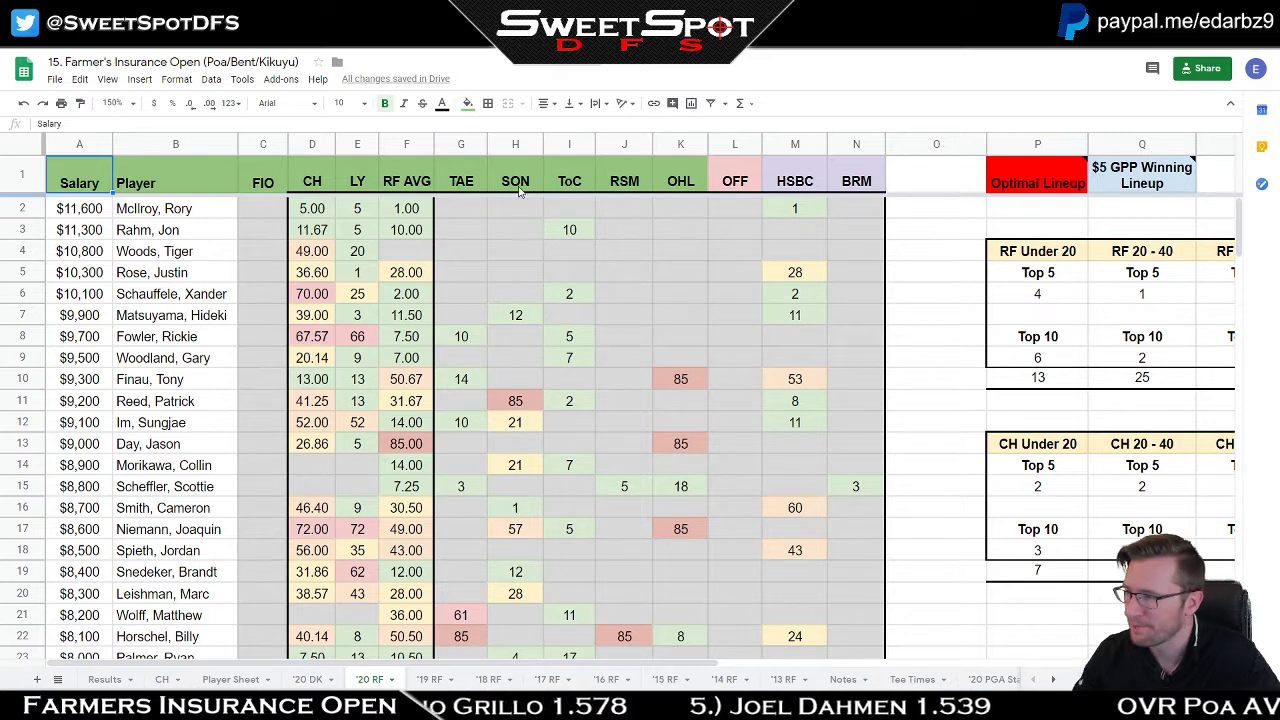
left_click_drag(458, 145, 566, 143)
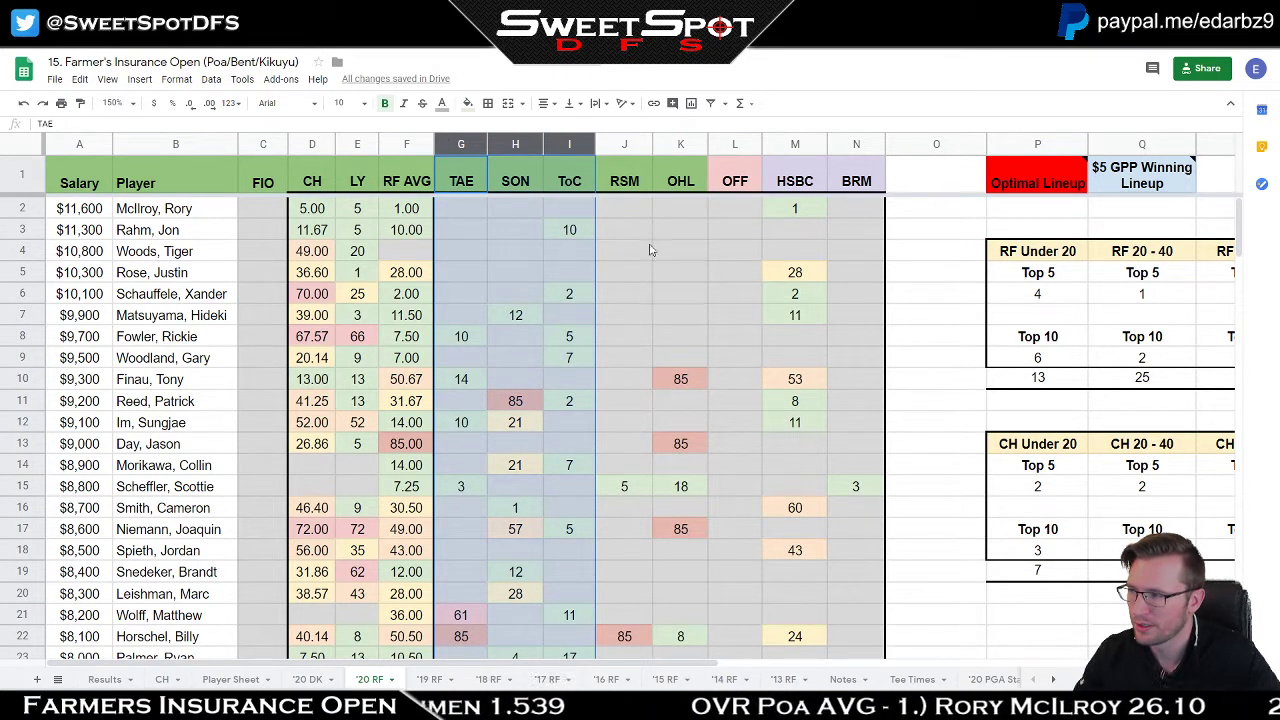
left_click(626, 186)
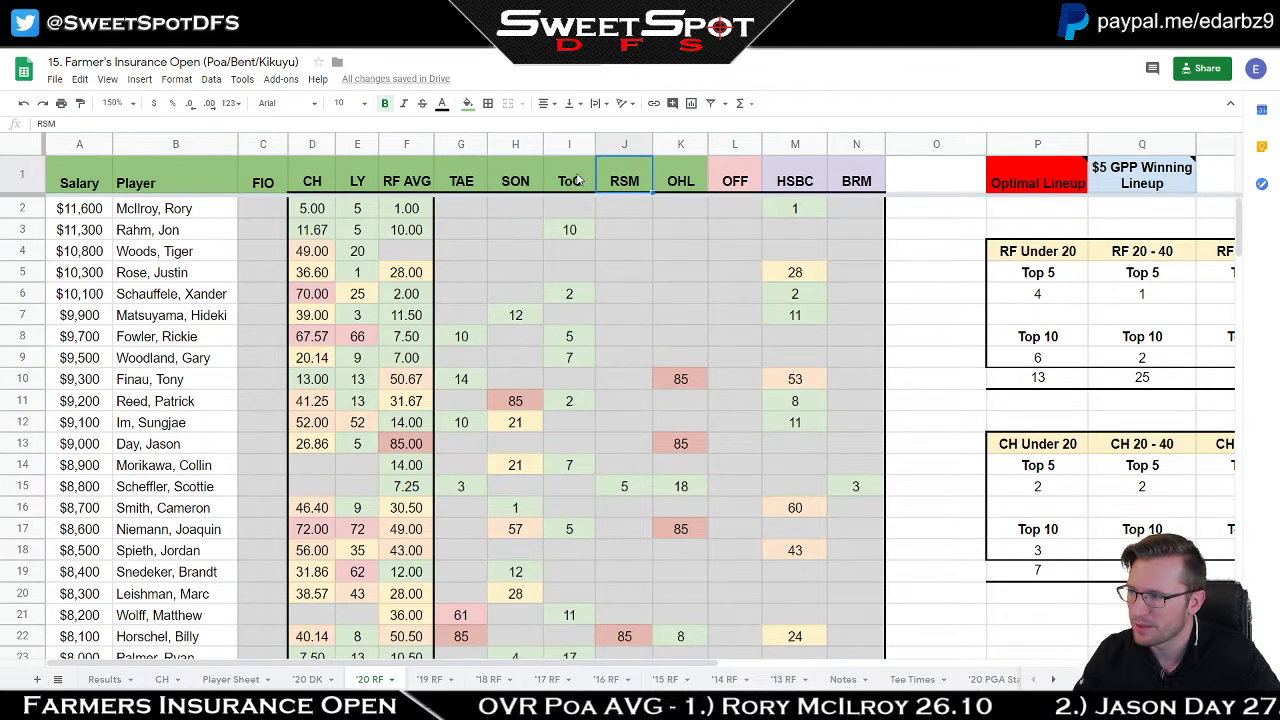
left_click(582, 182)
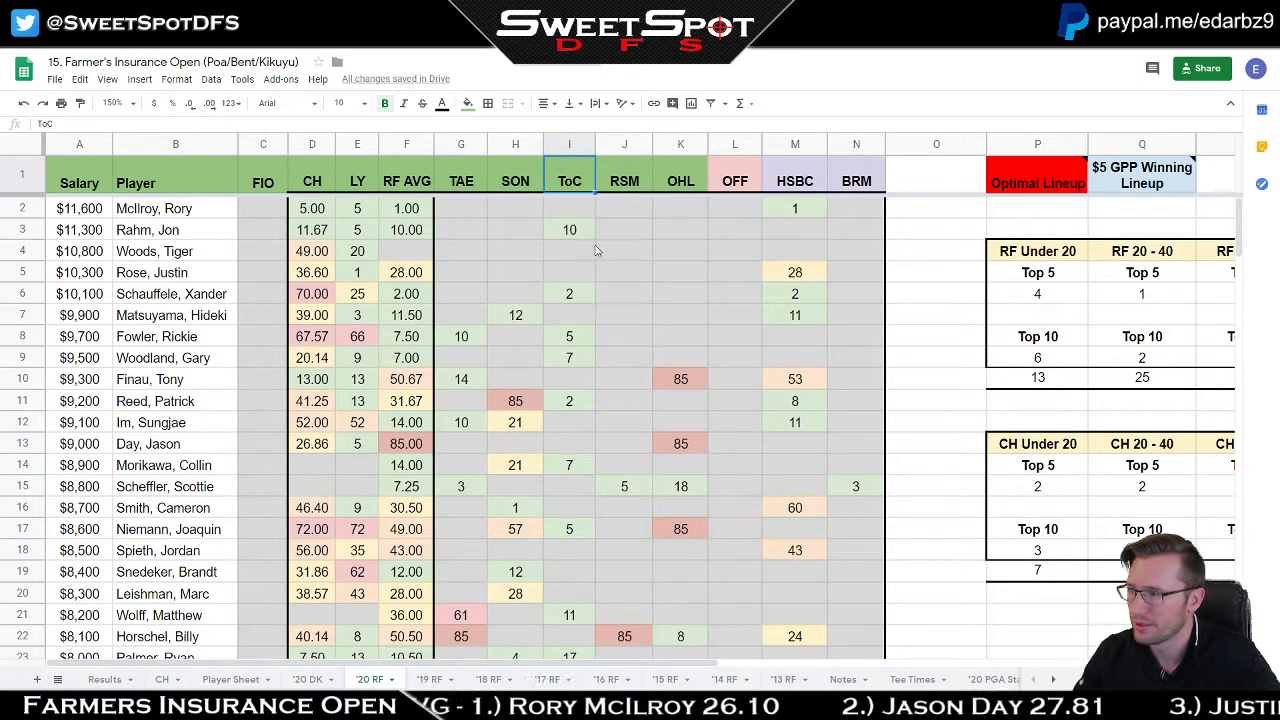
left_click(625, 190)
left_click(626, 143)
left_click_drag(626, 143, 860, 147)
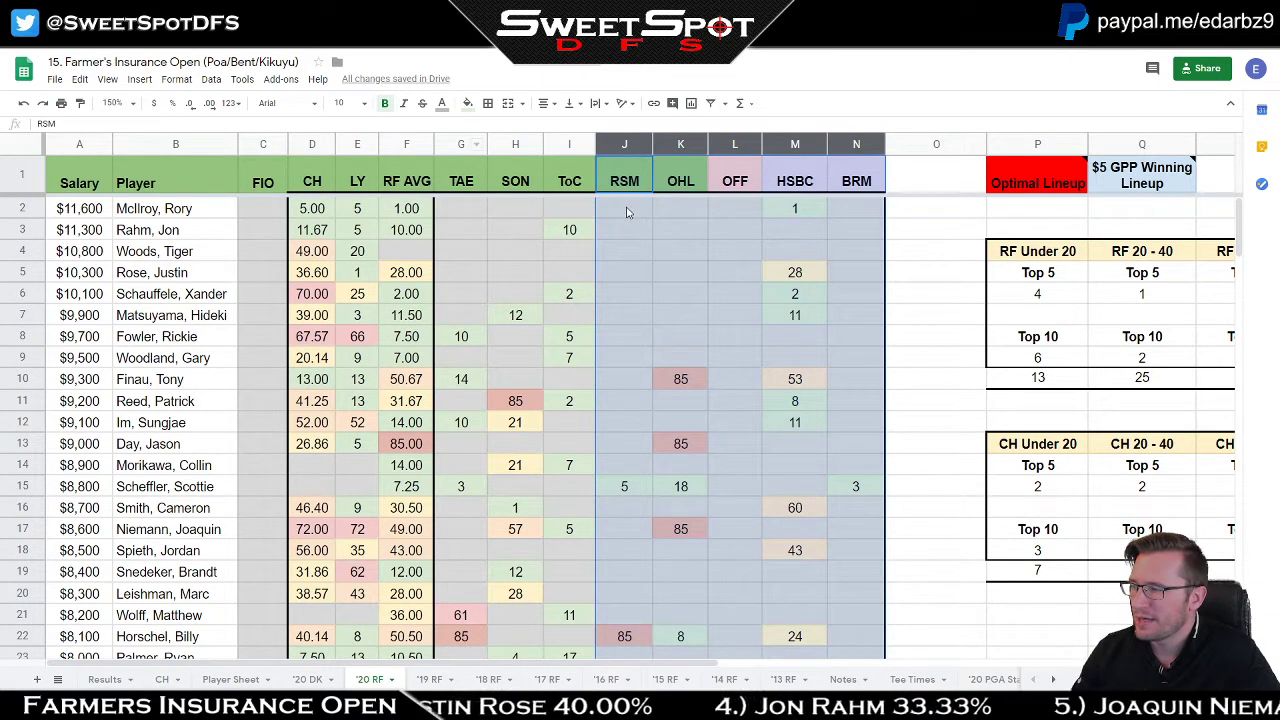
Step: Inspect the formula behind Rory McIlroy's RF AVG and the players' finishes in the RSM to BRM columns
left_click(409, 211)
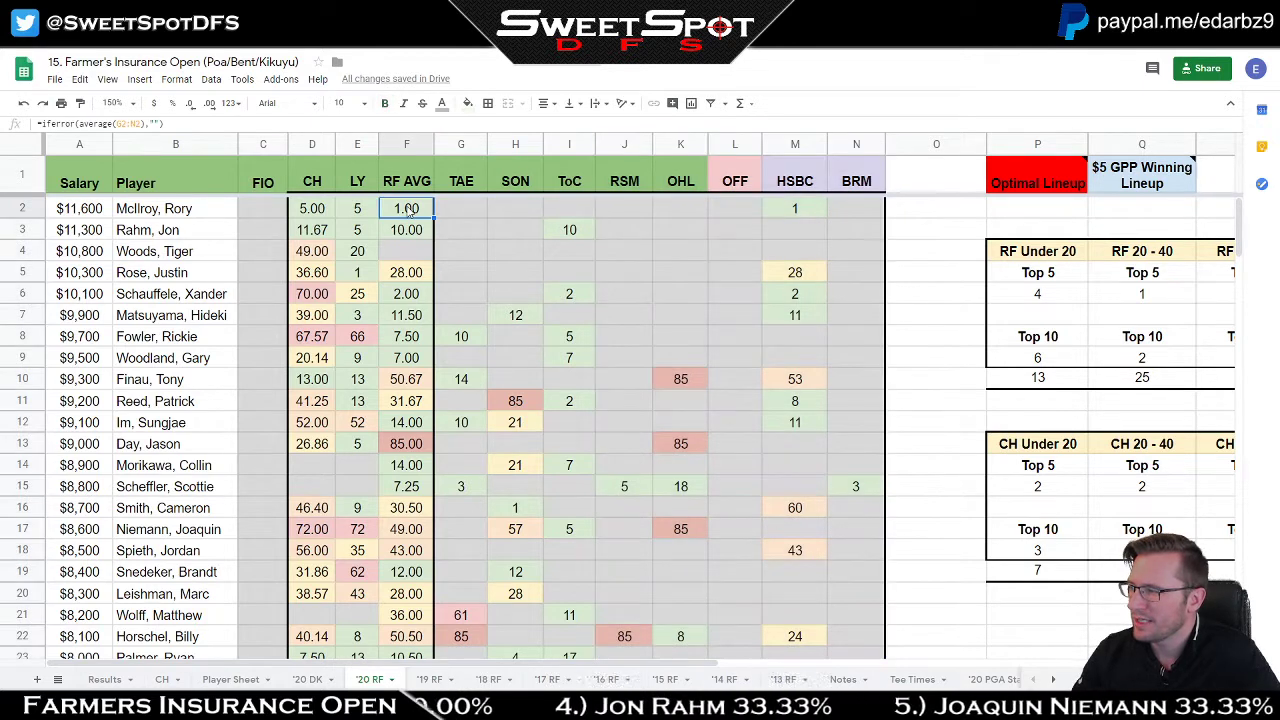
left_click(620, 213)
left_click_drag(620, 213, 849, 624)
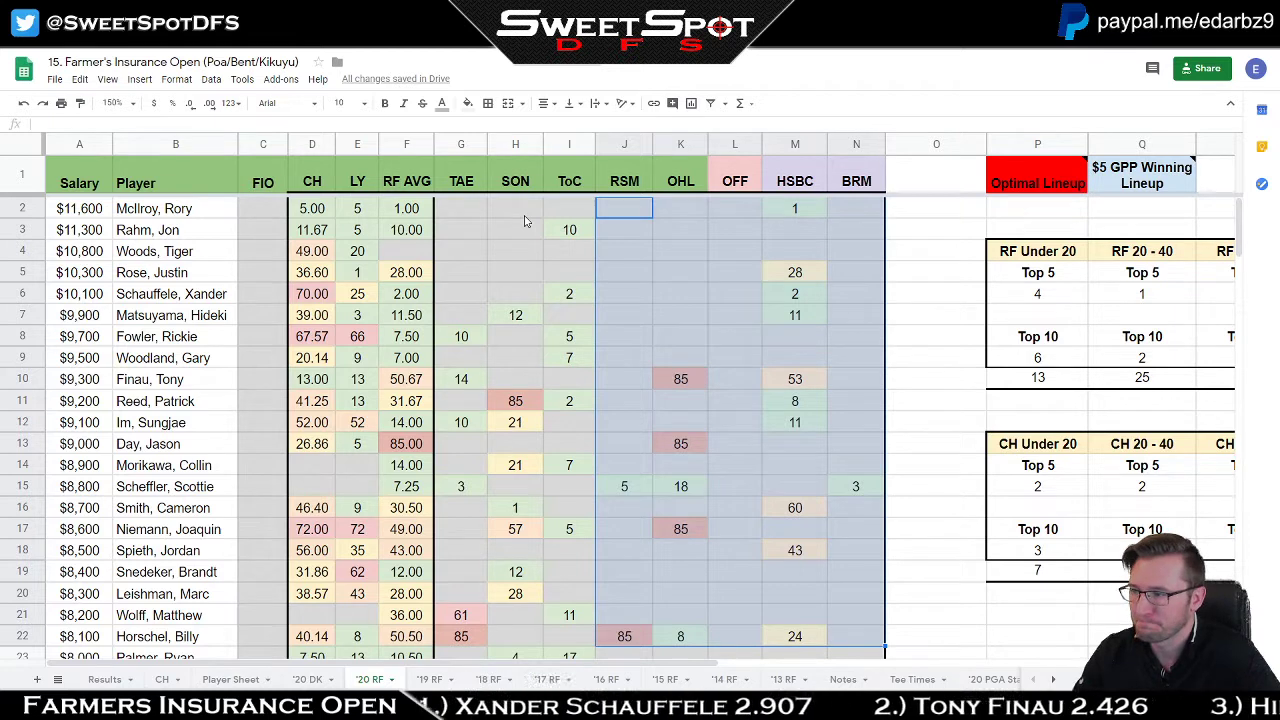
Step: Inspect Rory McIlroy's HSBC finish and RF AVG, and examine the RF AVG column for the top finishers on the '18 RF sheet
left_click(810, 216)
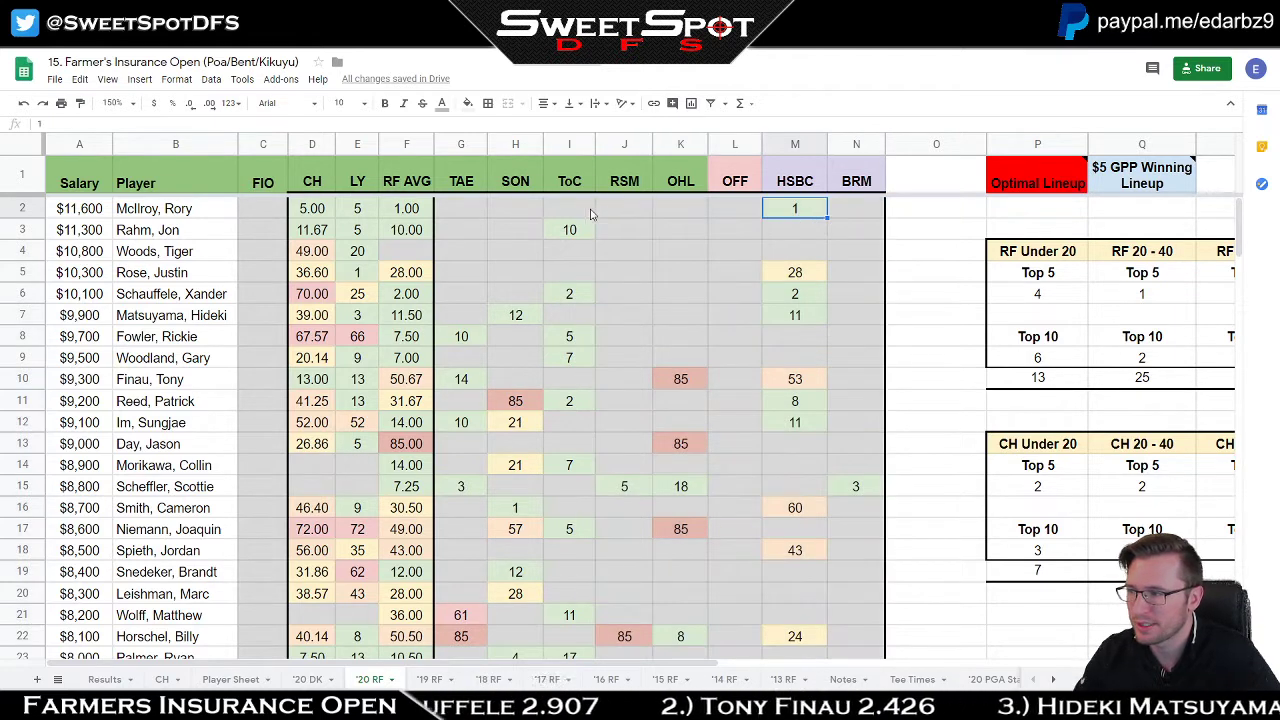
left_click(396, 210)
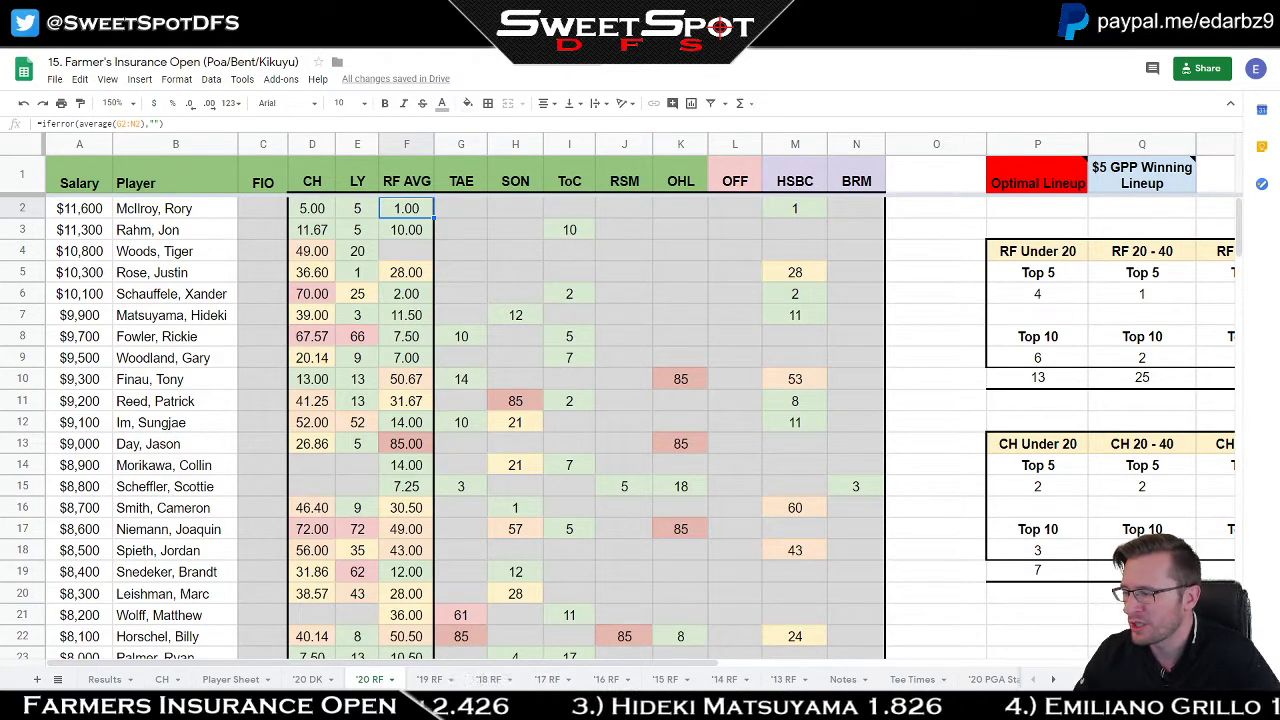
left_click(430, 680)
left_click(490, 680)
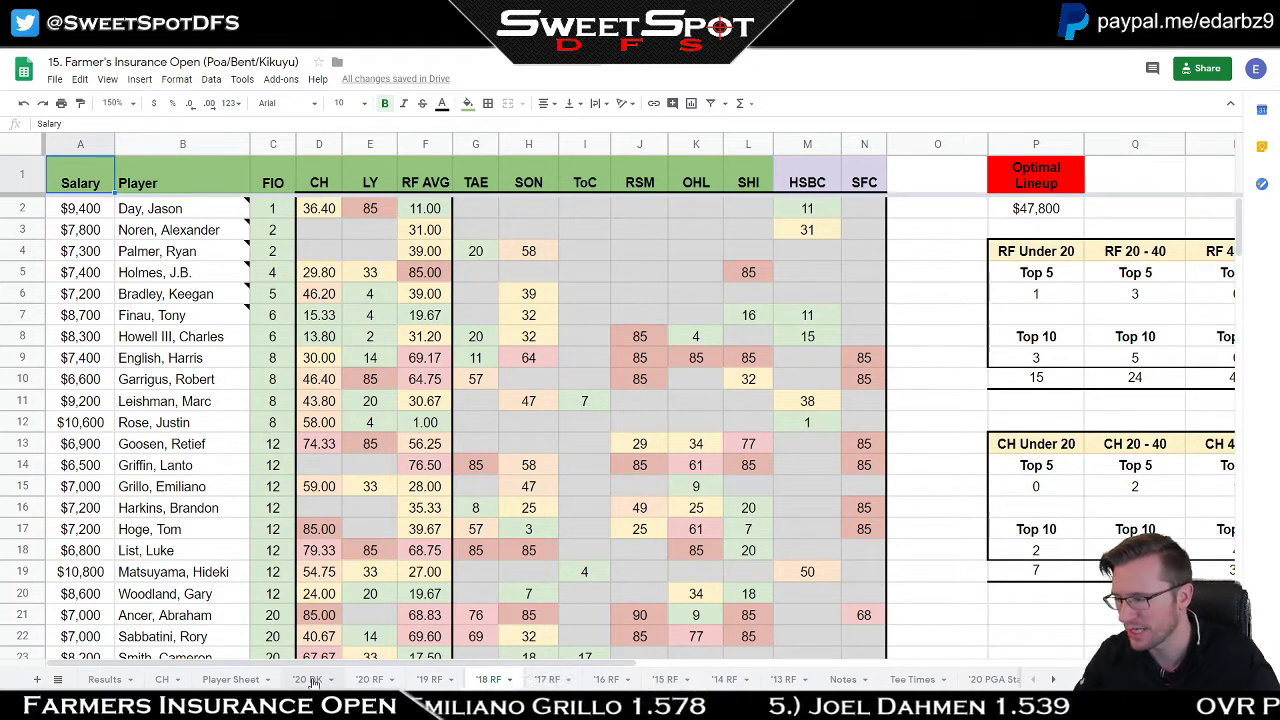
left_click_drag(425, 208, 425, 465)
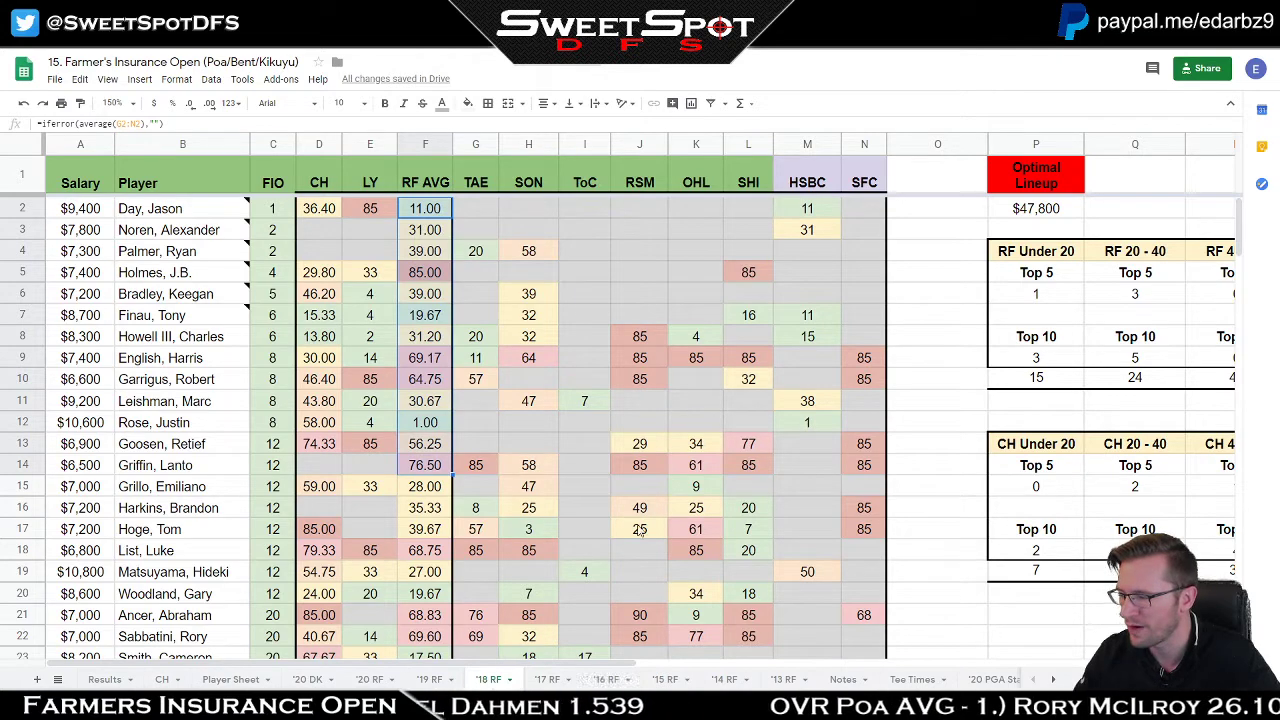
Step: On the '19 RF sheet, examine the FIO finishes of the top-ranked players
left_click(437, 682)
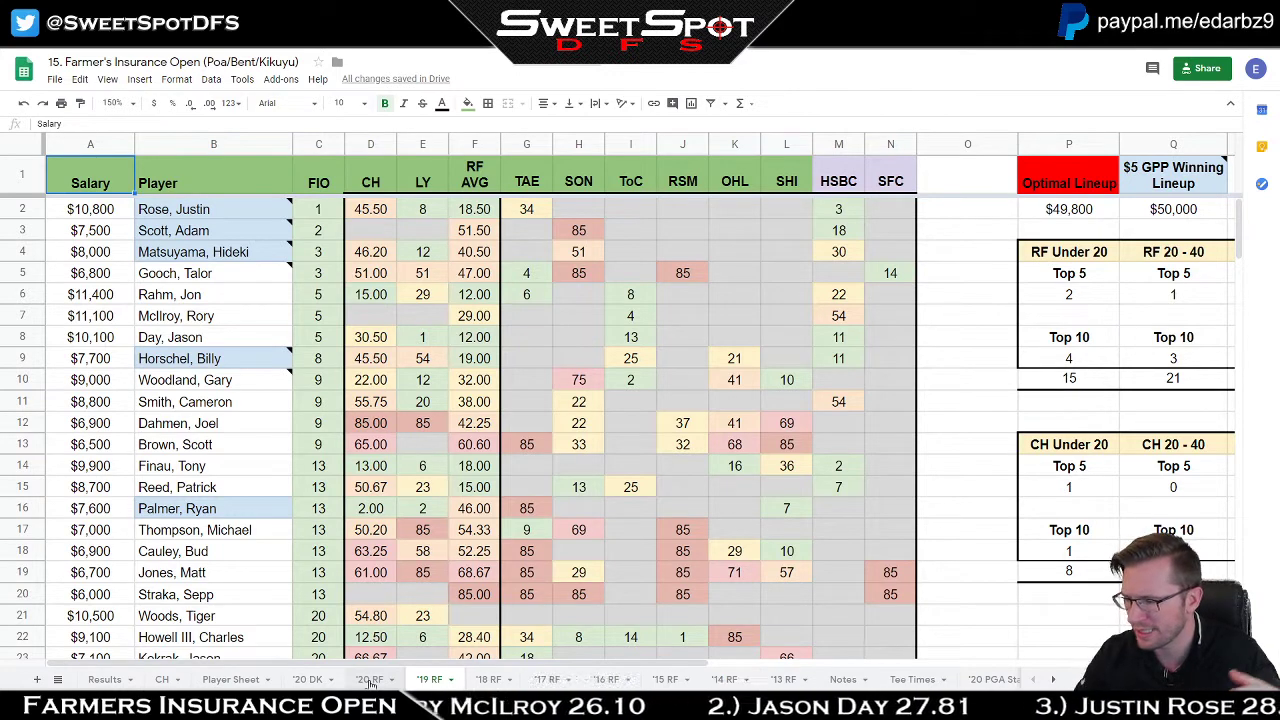
left_click(318, 214)
left_click_drag(318, 212, 323, 437)
left_click(680, 214)
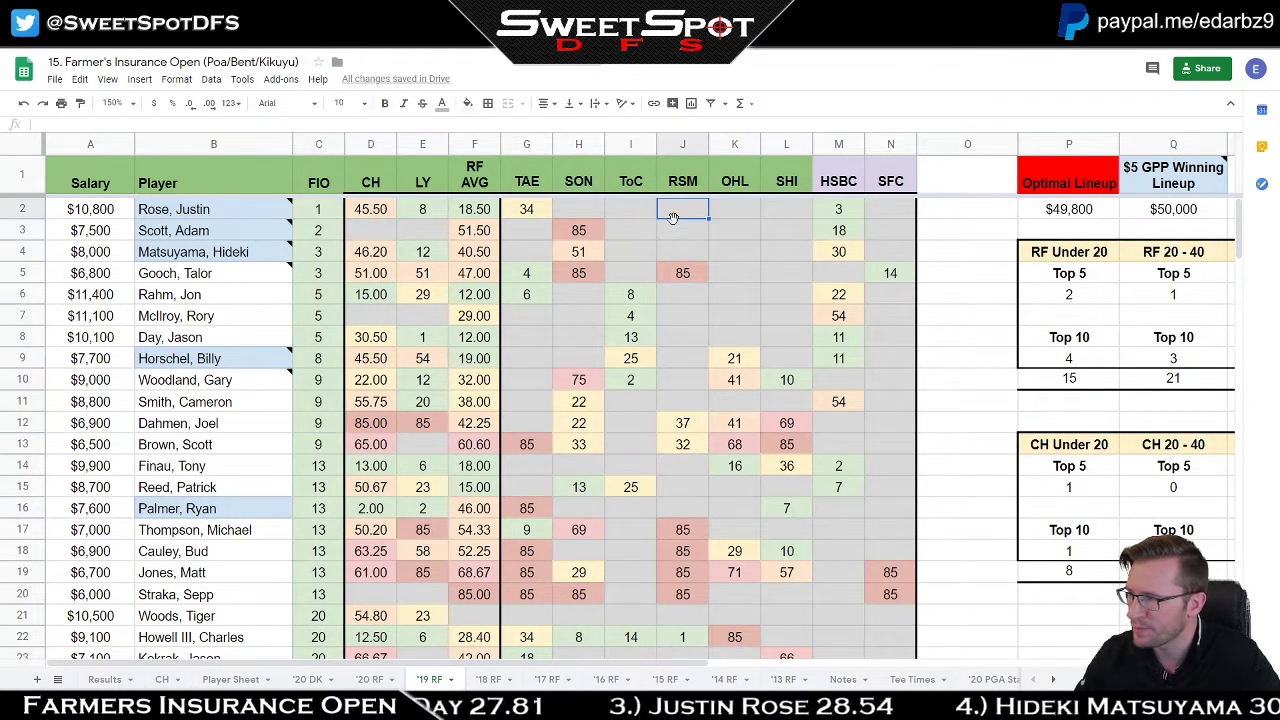
left_click_drag(319, 213, 322, 405)
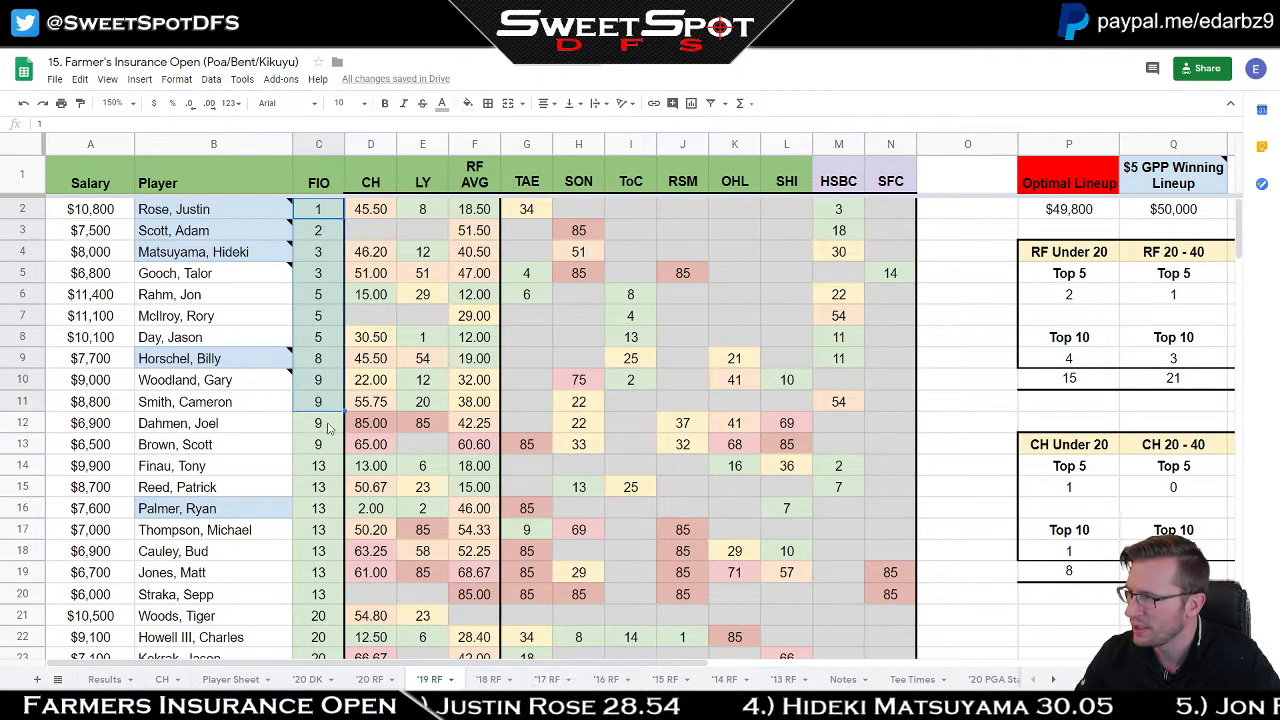
left_click(690, 236)
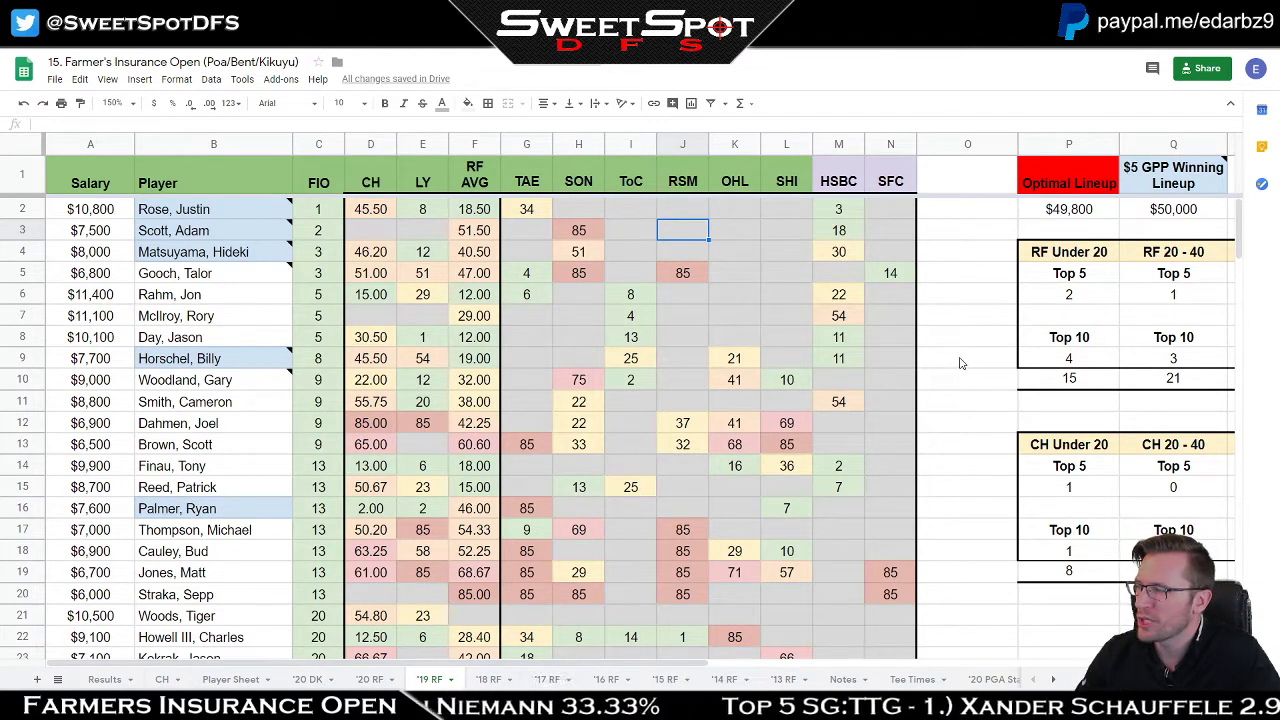
Step: Compare the CH, LY and TAE columns for the top finishers on the '19 RF sheet
left_click_drag(358, 212, 360, 425)
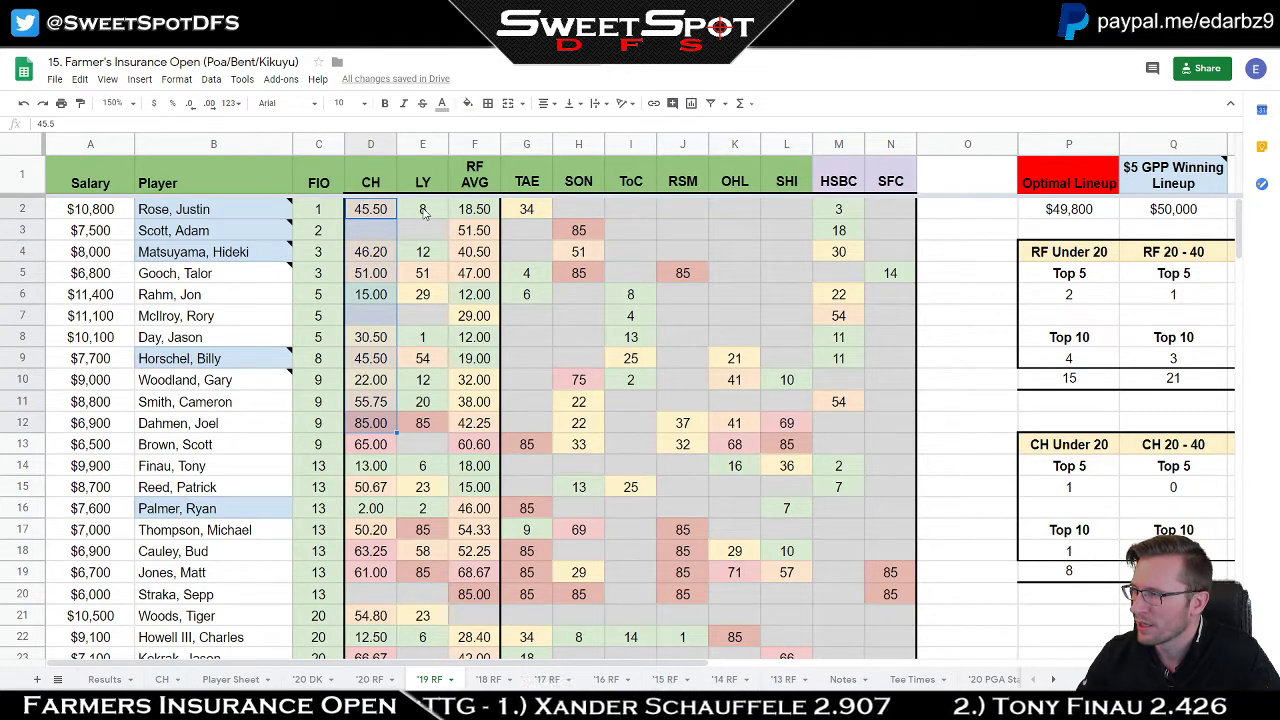
left_click_drag(422, 210, 428, 426)
left_click_drag(526, 210, 530, 428)
left_click_drag(422, 209, 426, 446)
left_click_drag(526, 212, 530, 444)
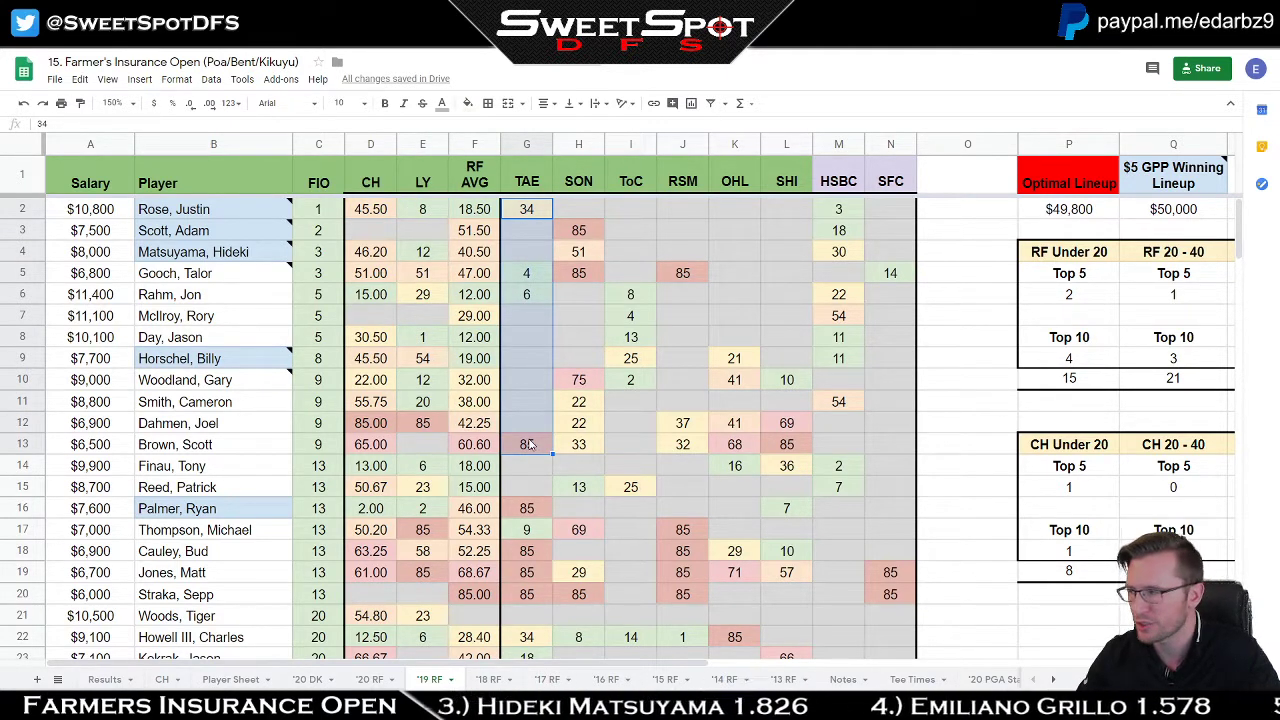
left_click_drag(389, 216, 376, 405)
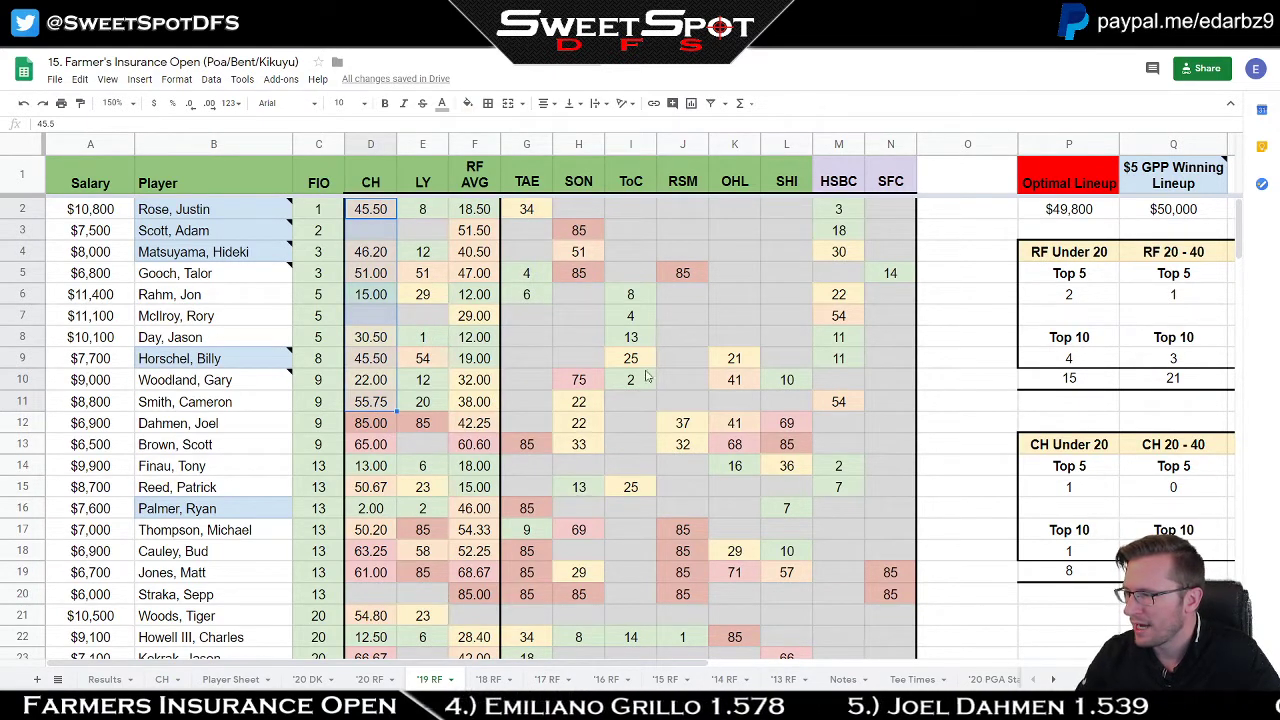
left_click(689, 336)
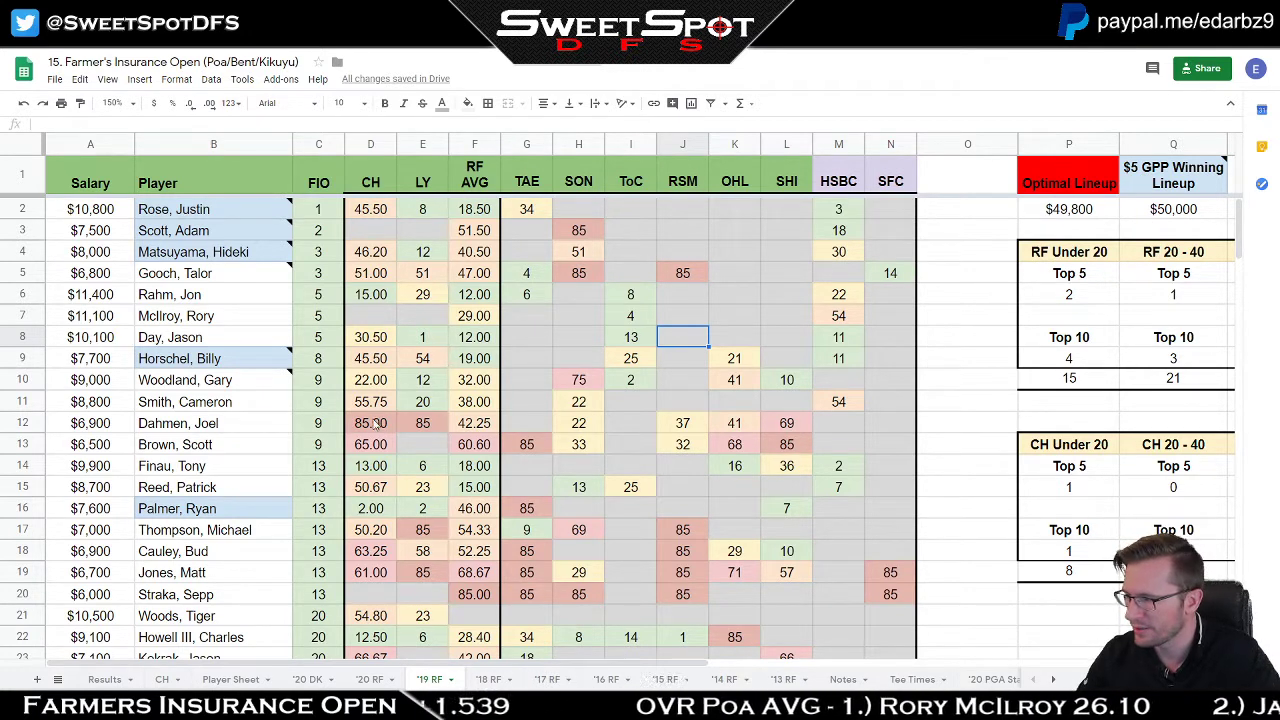
Step: Inspect the individual CH averages of Joel Dahmen, Scott Brown, Cameron Smith, Gary Woodland and the players above them up to Jon Rahm
left_click_drag(378, 424, 424, 424)
left_click(560, 340)
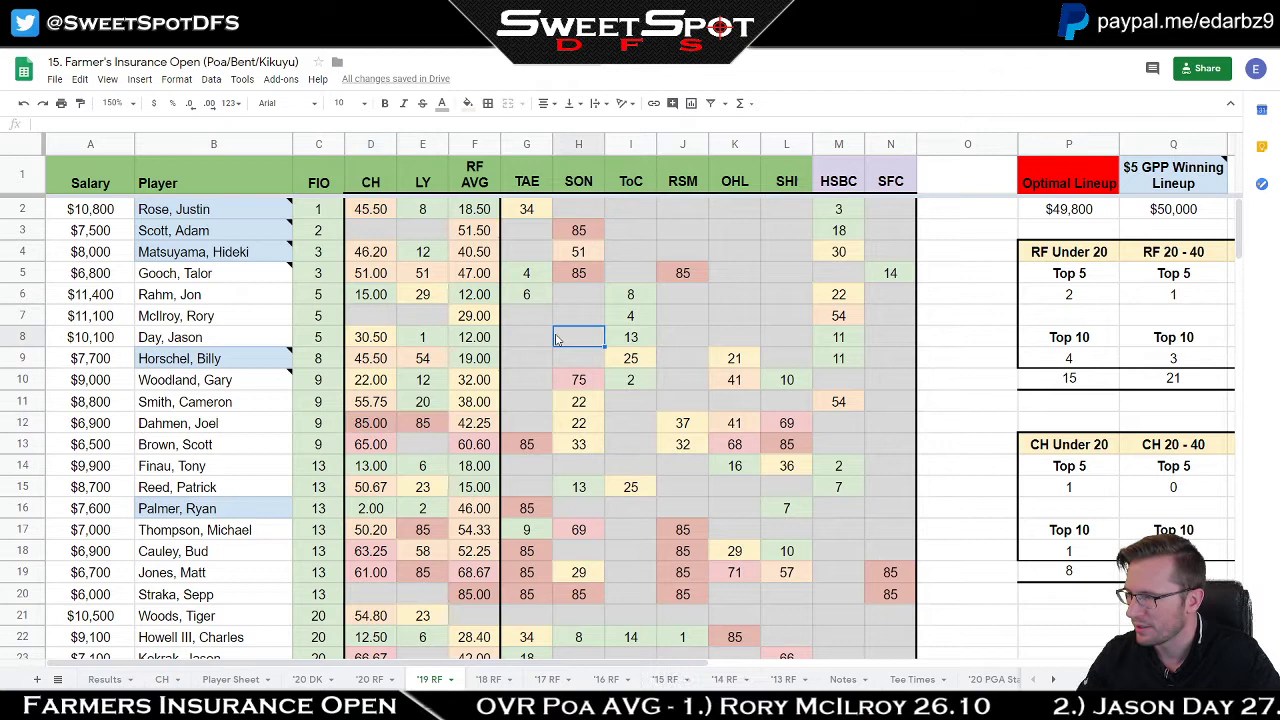
left_click(381, 442)
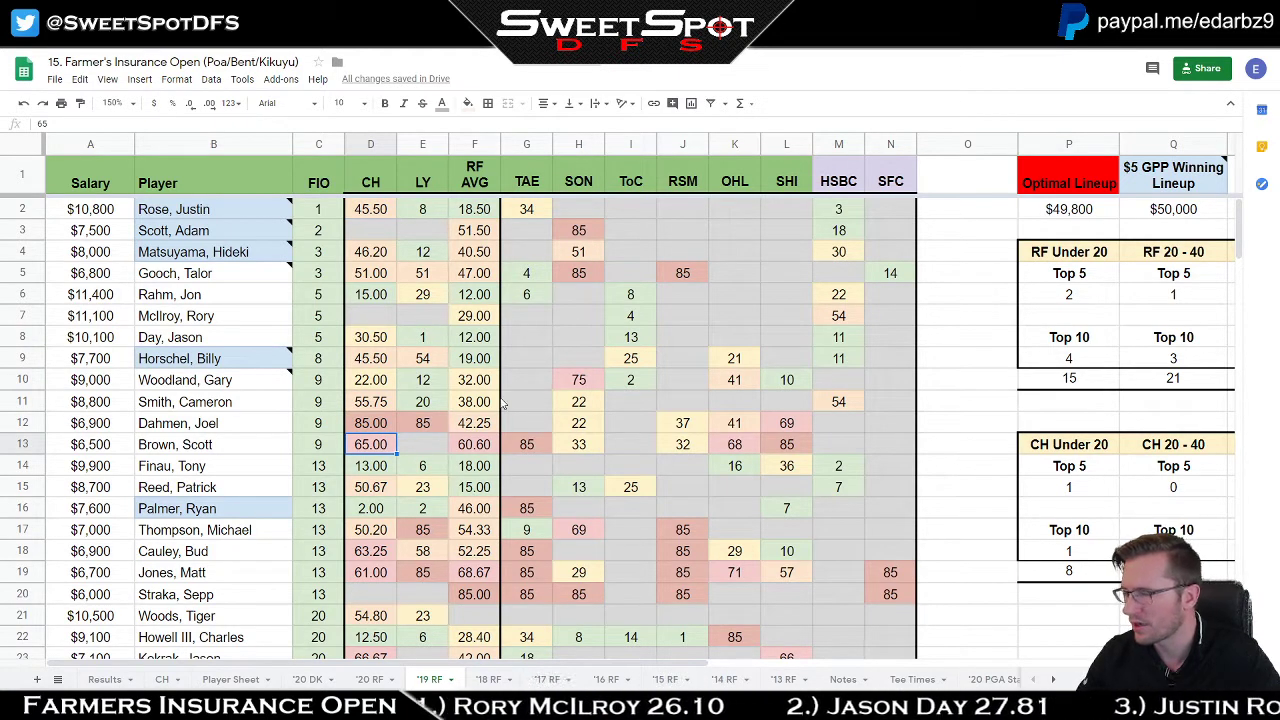
left_click(385, 406)
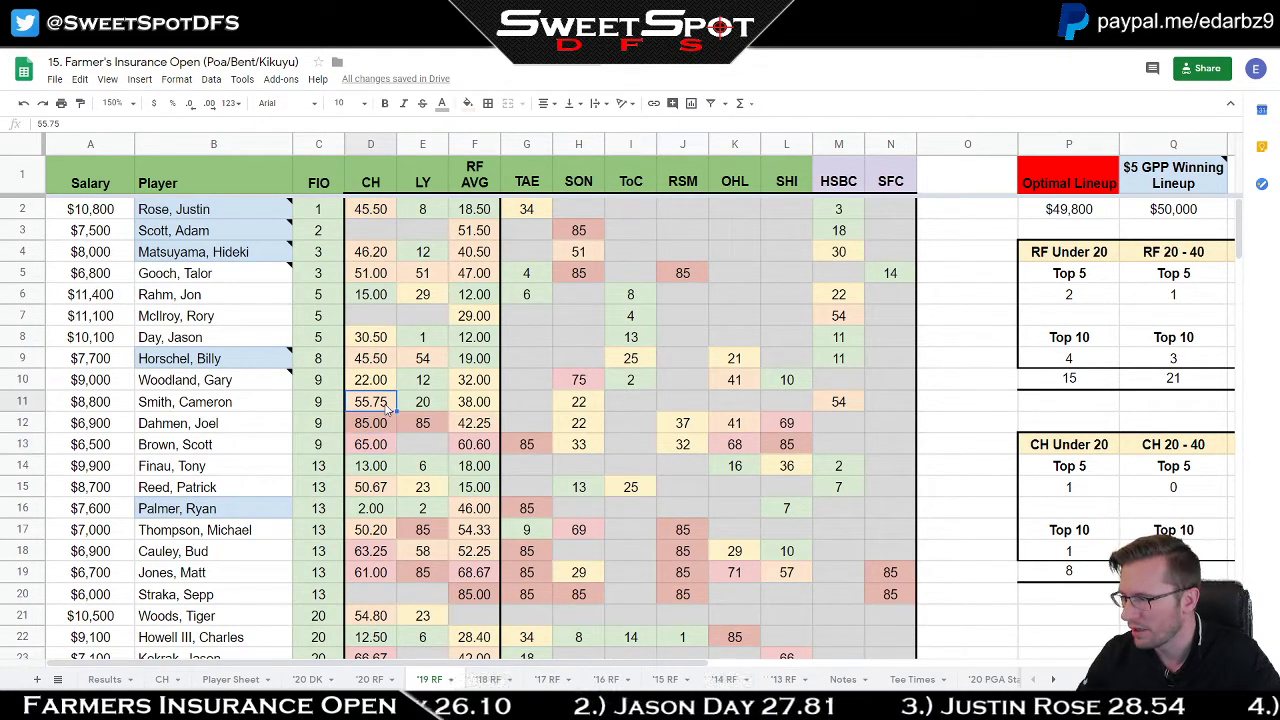
left_click(386, 380)
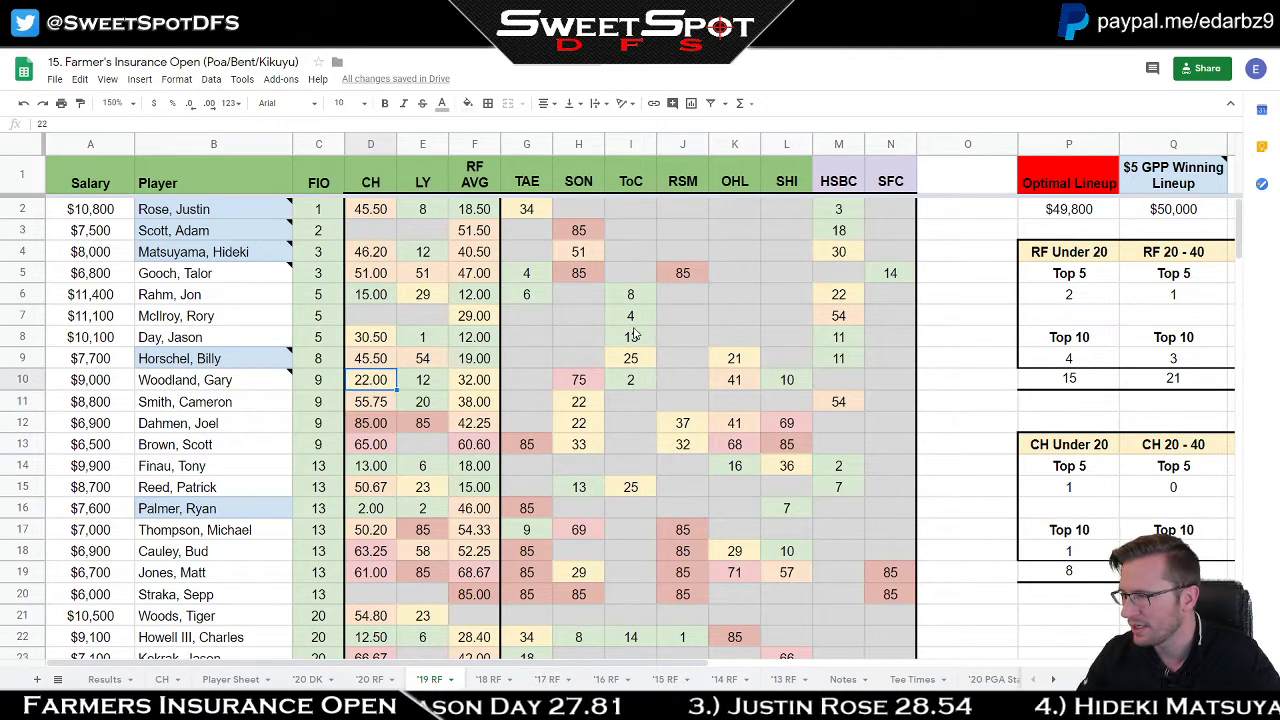
key("Up")
key("Up")
key("Up")
key("Up")
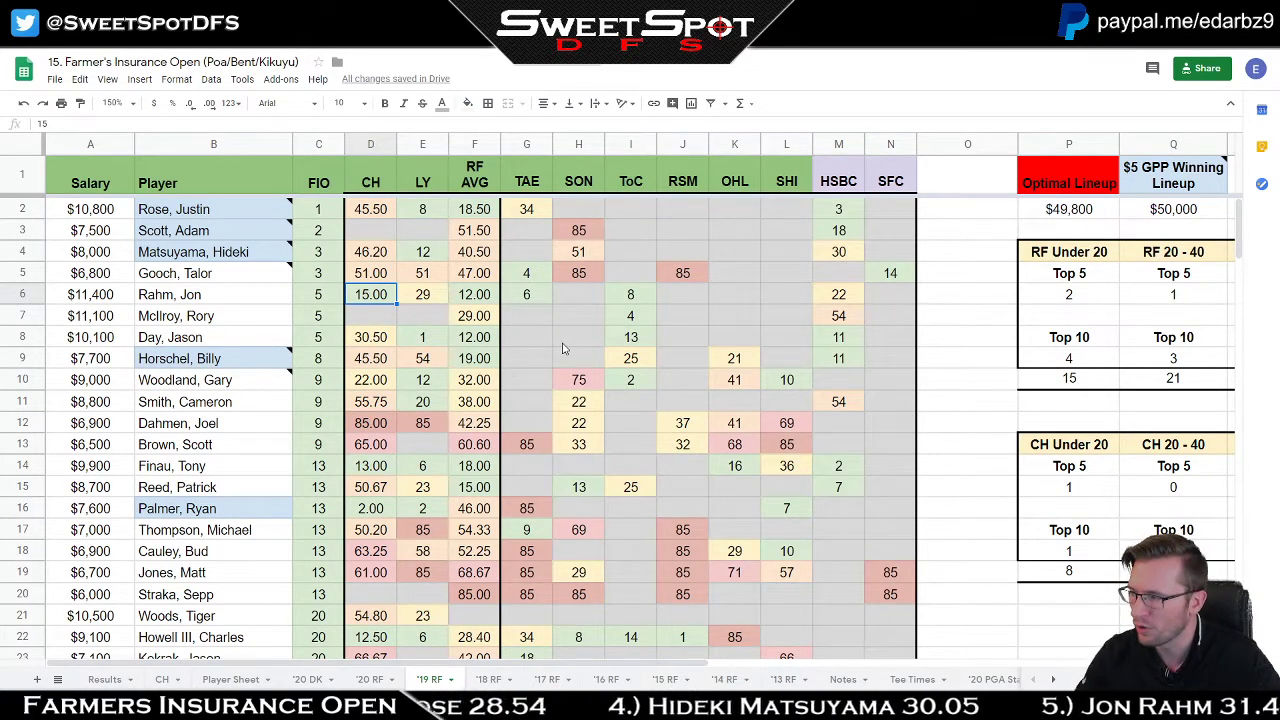
Step: Examine the CH averages of the top finishers on the '19 RF sheet and on the '18 RF sheet
left_click_drag(387, 215, 390, 400)
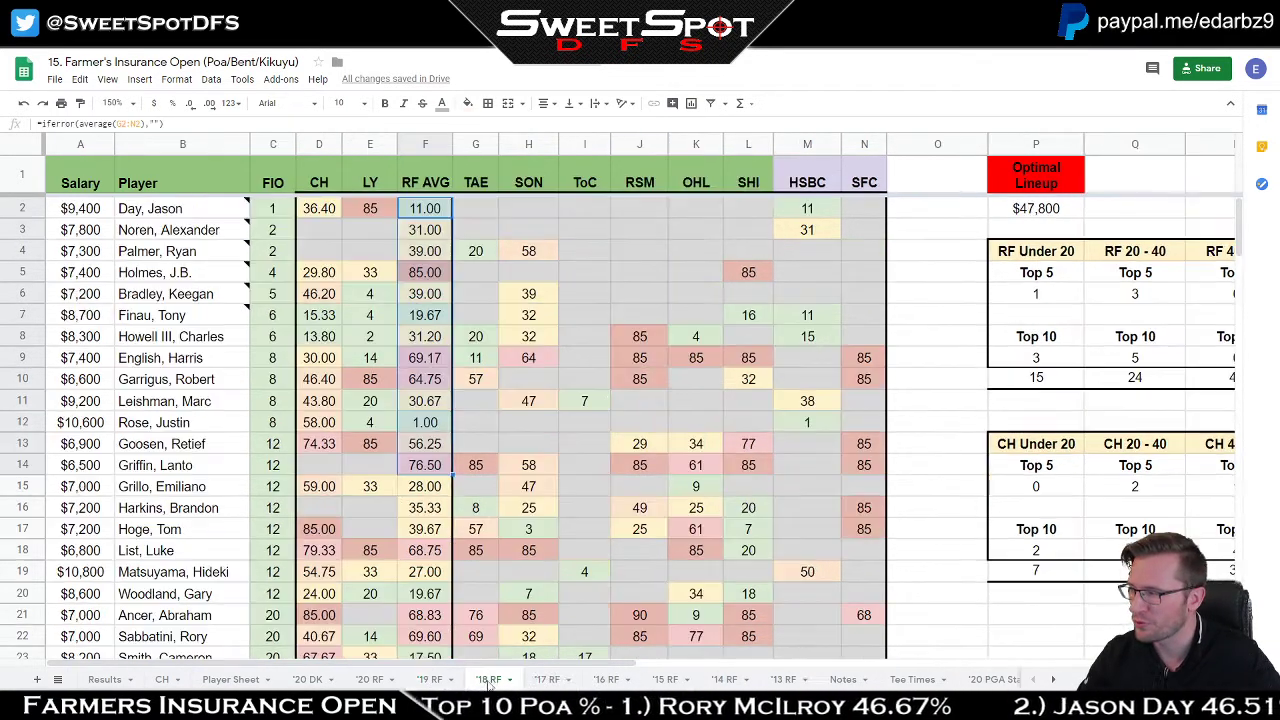
left_click(488, 679)
left_click_drag(319, 209, 321, 425)
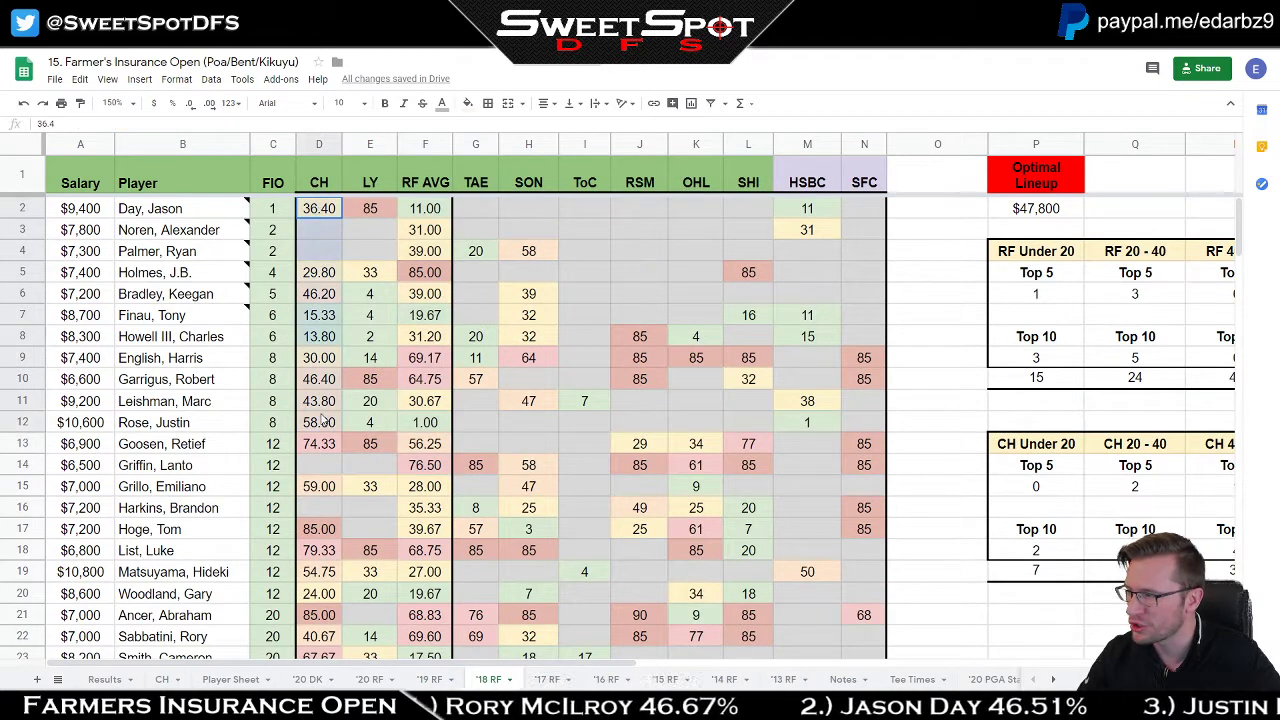
Step: On the '17 RF sheet, examine the top finishers' CH averages, particularly those of Patrick Rodgers and Justin Rose
left_click(547, 679)
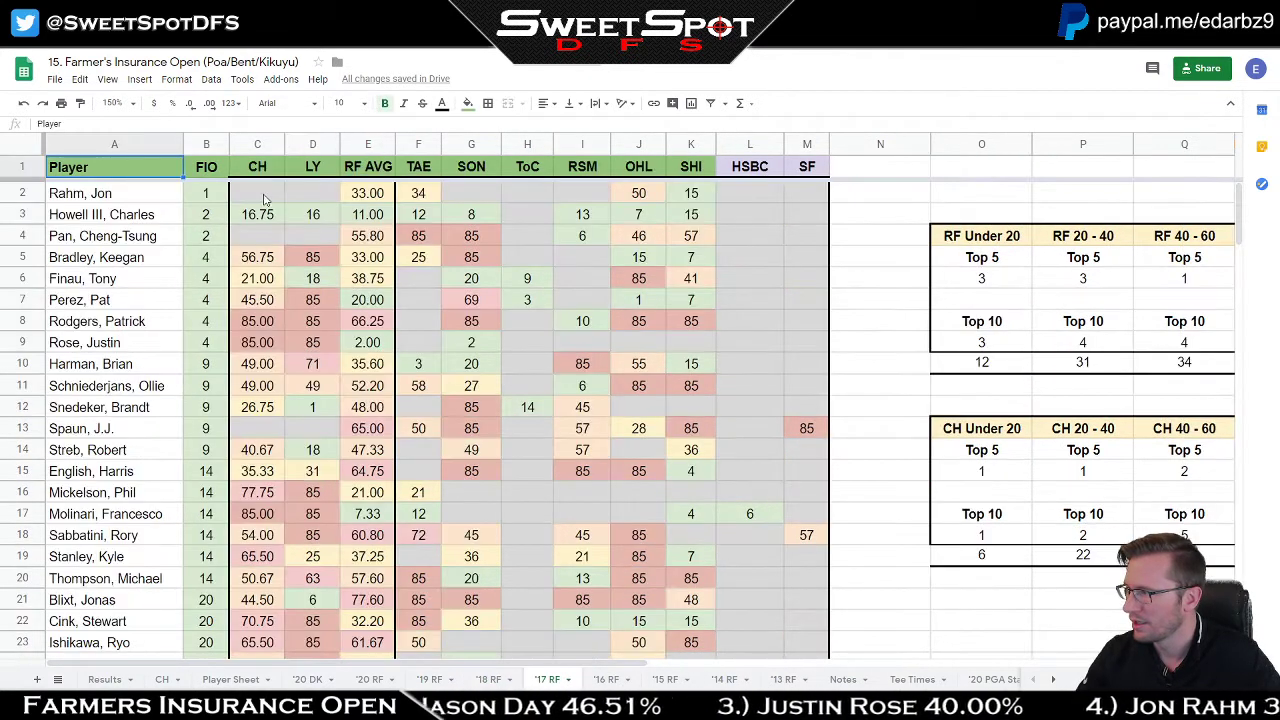
left_click_drag(262, 196, 258, 375)
left_click(261, 325)
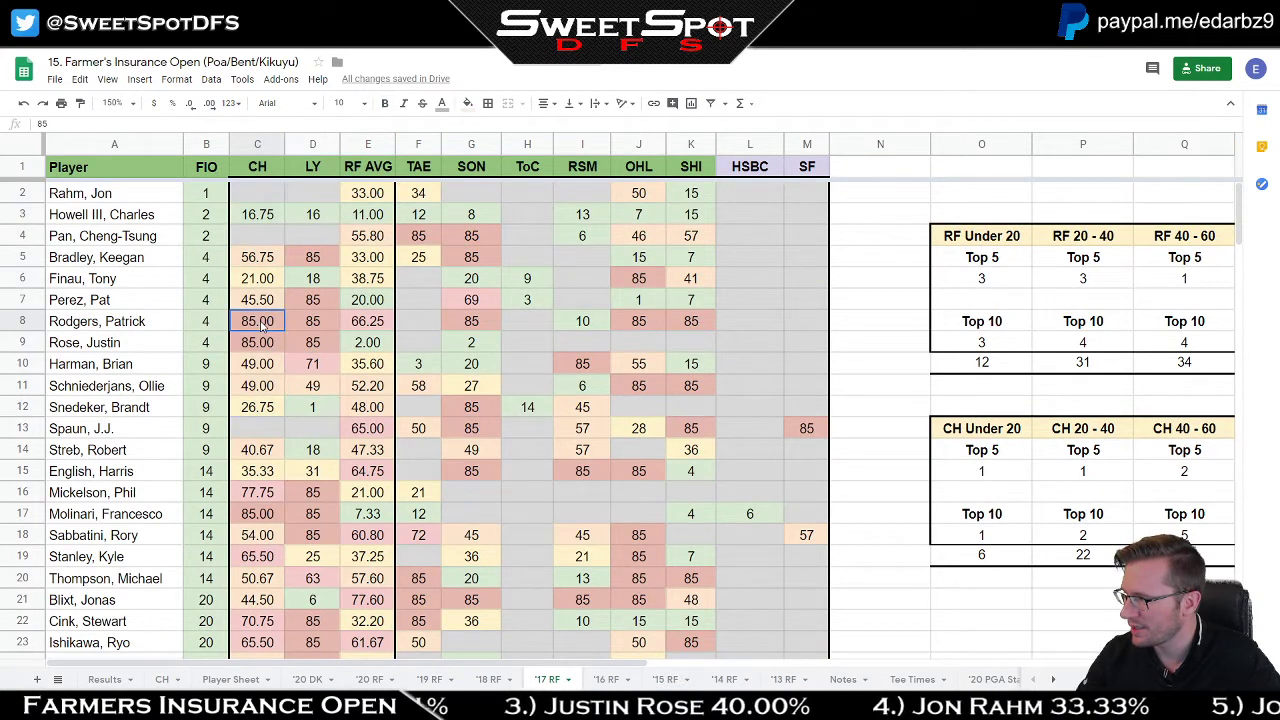
left_click(266, 344)
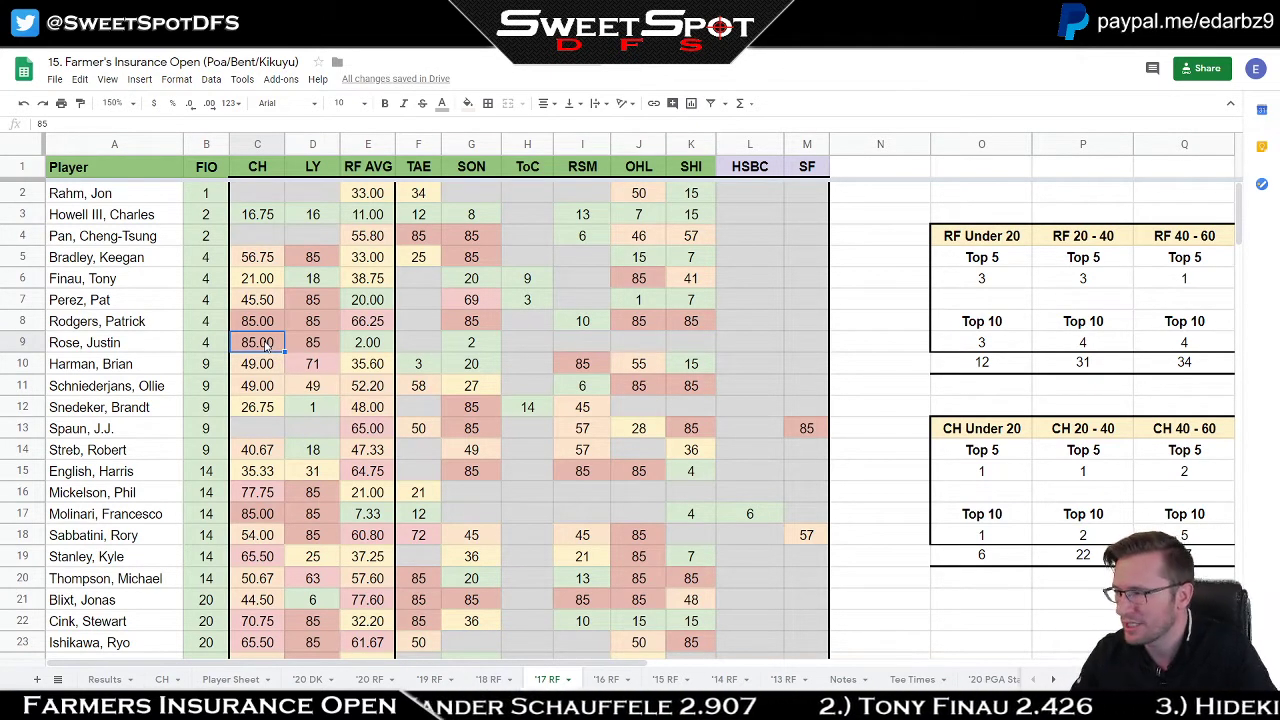
left_click(268, 325)
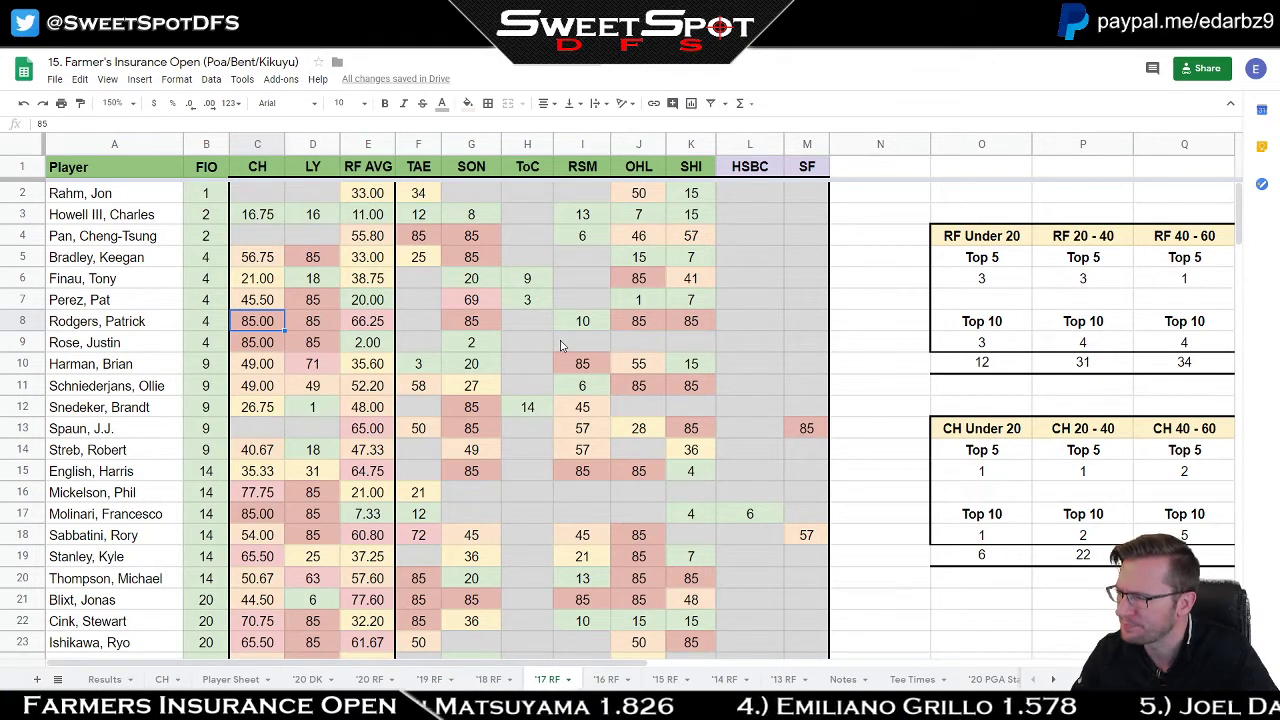
Step: Review the '17 RF course history in CH and LY, focusing on Jon Rahm's cells and Cheng-Tsung Pan's row through SHI
left_click_drag(257, 193, 312, 430)
left_click_drag(241, 236, 307, 237)
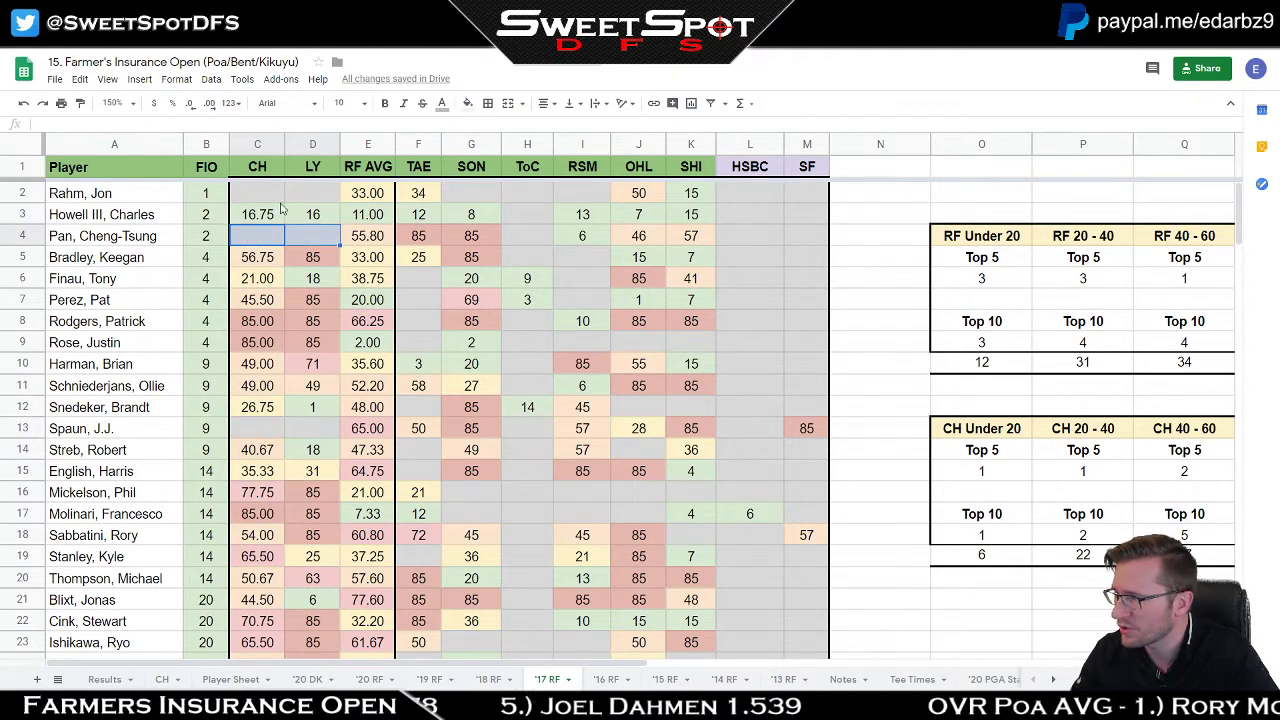
left_click_drag(251, 195, 299, 196)
left_click_drag(258, 240, 700, 243)
left_click(295, 265)
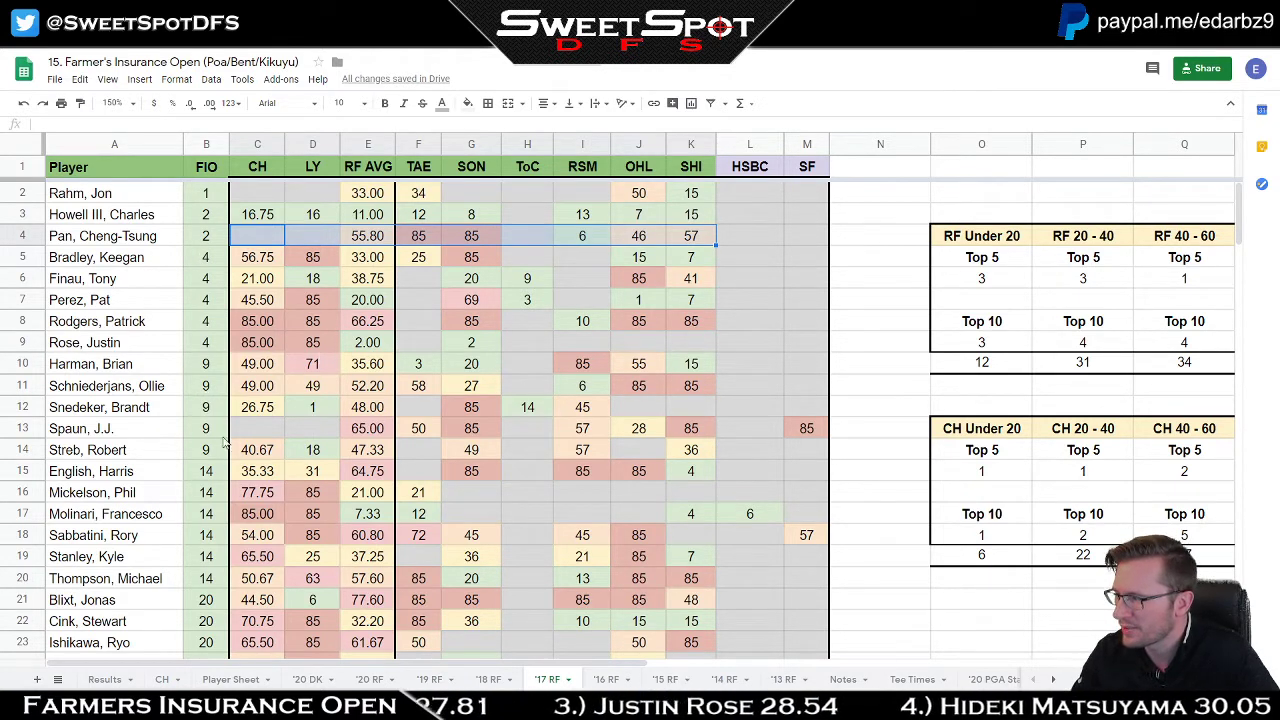
Step: On the '16 RF sheet, examine the CH averages from Brandt Snedeker to Martin Laird, including Fredrik Jacobson's and John Huh's
left_click(610, 679)
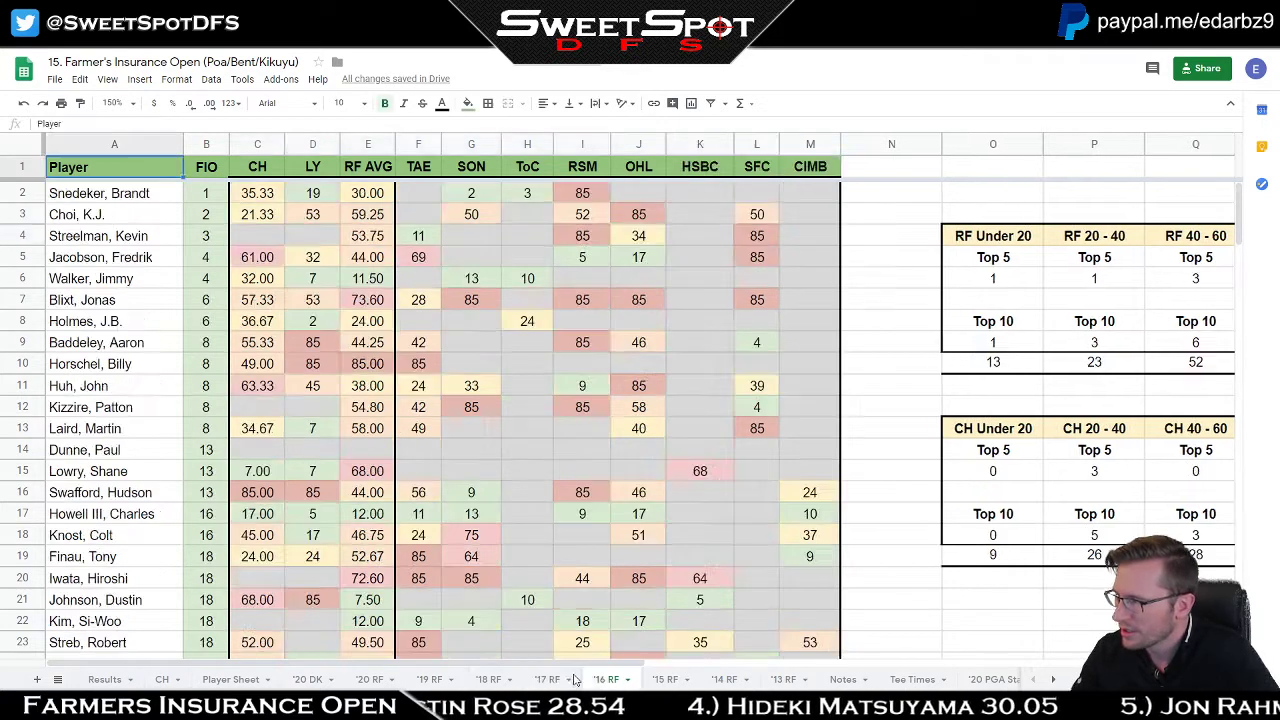
left_click(258, 196)
left_click_drag(265, 305, 262, 392)
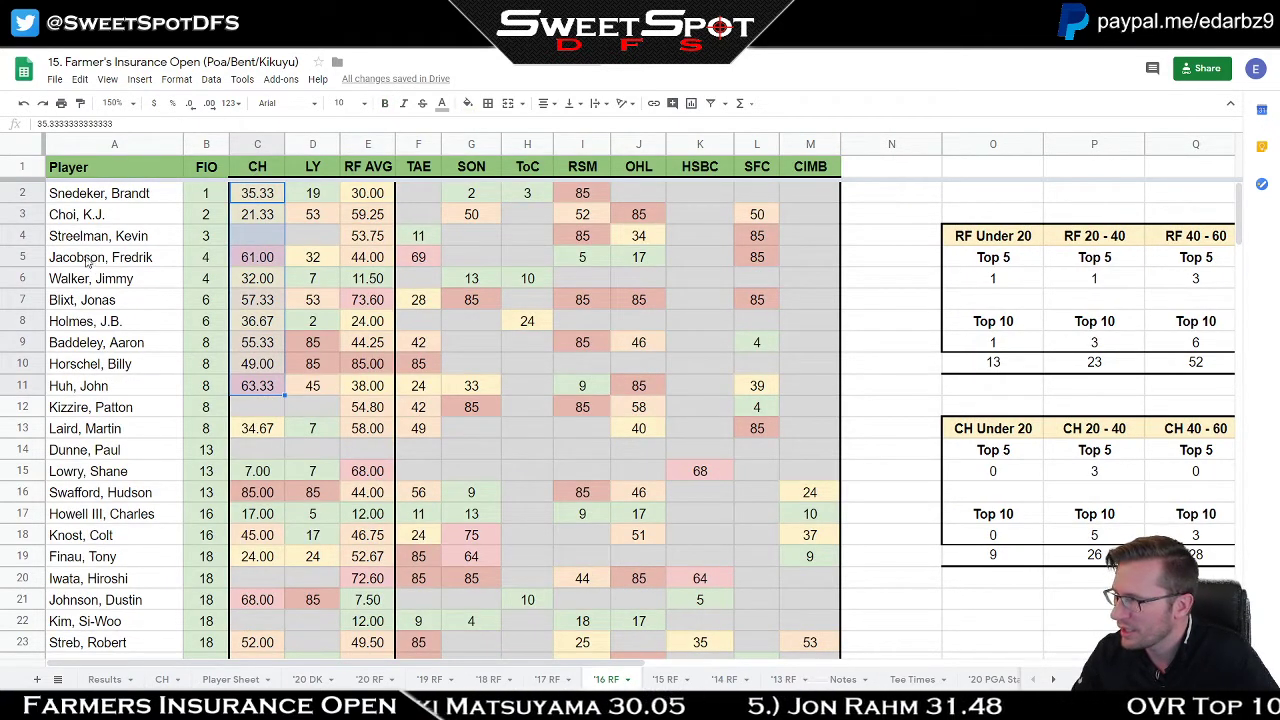
left_click(258, 262)
left_click(269, 386)
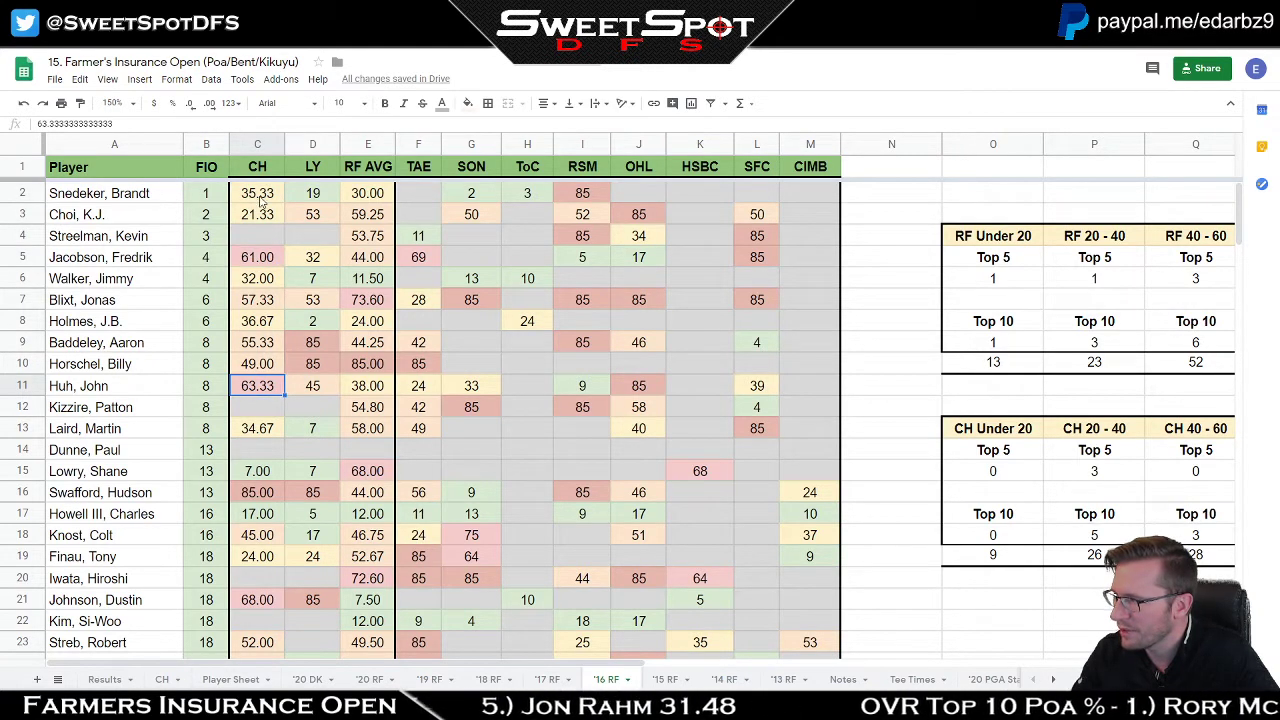
left_click_drag(262, 200, 268, 437)
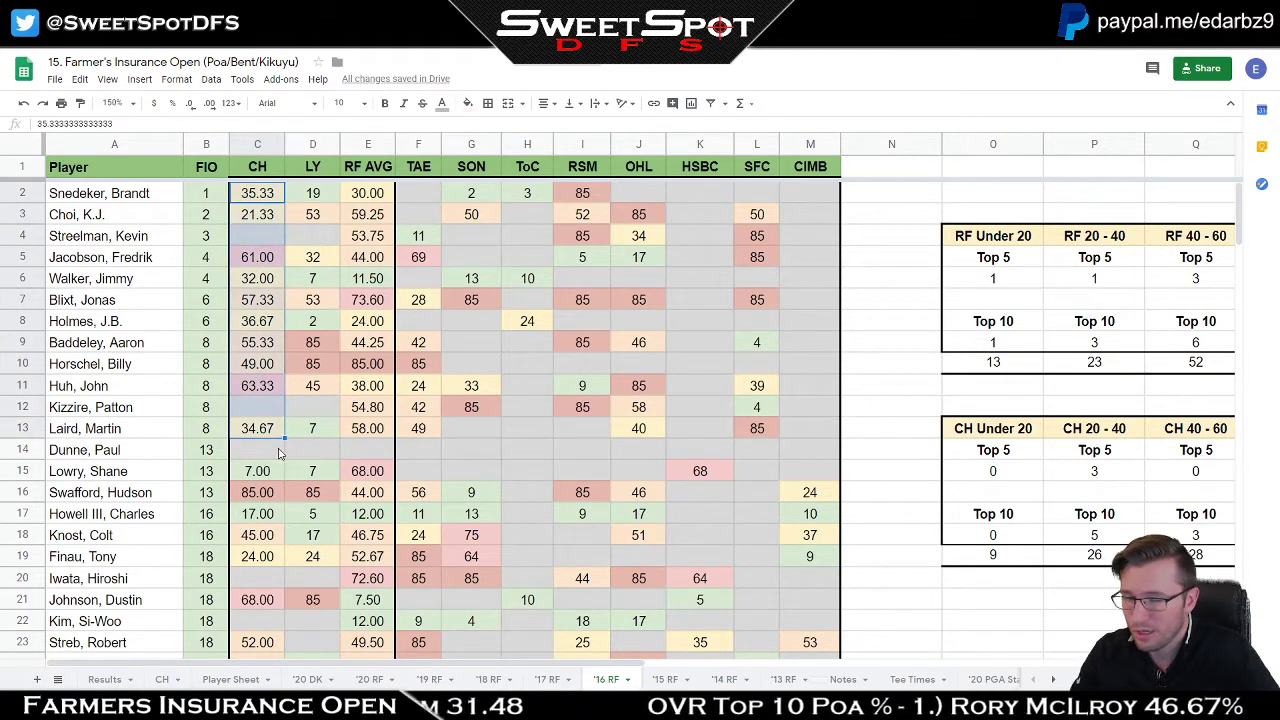
Step: On the '15 RF sheet, examine the top finishers' CH averages, including Harris English's and Jhonattan Vegas's
left_click(665, 680)
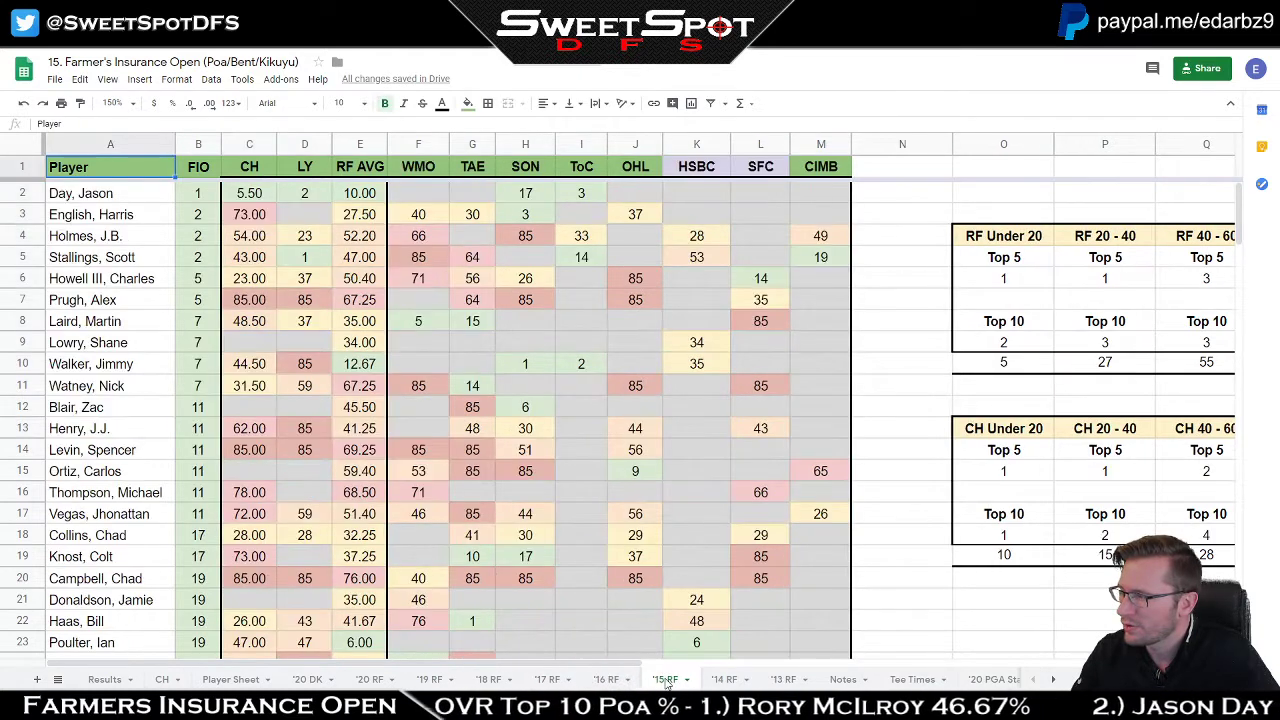
left_click_drag(255, 197, 250, 390)
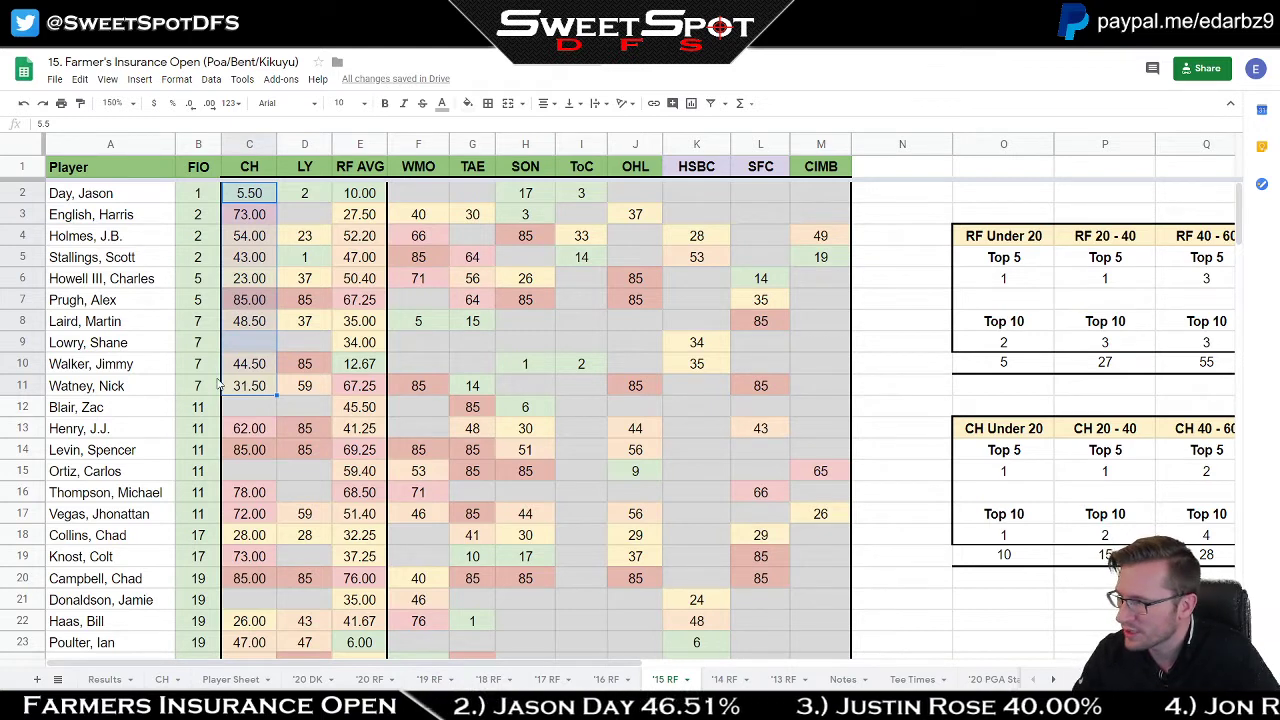
left_click(248, 213)
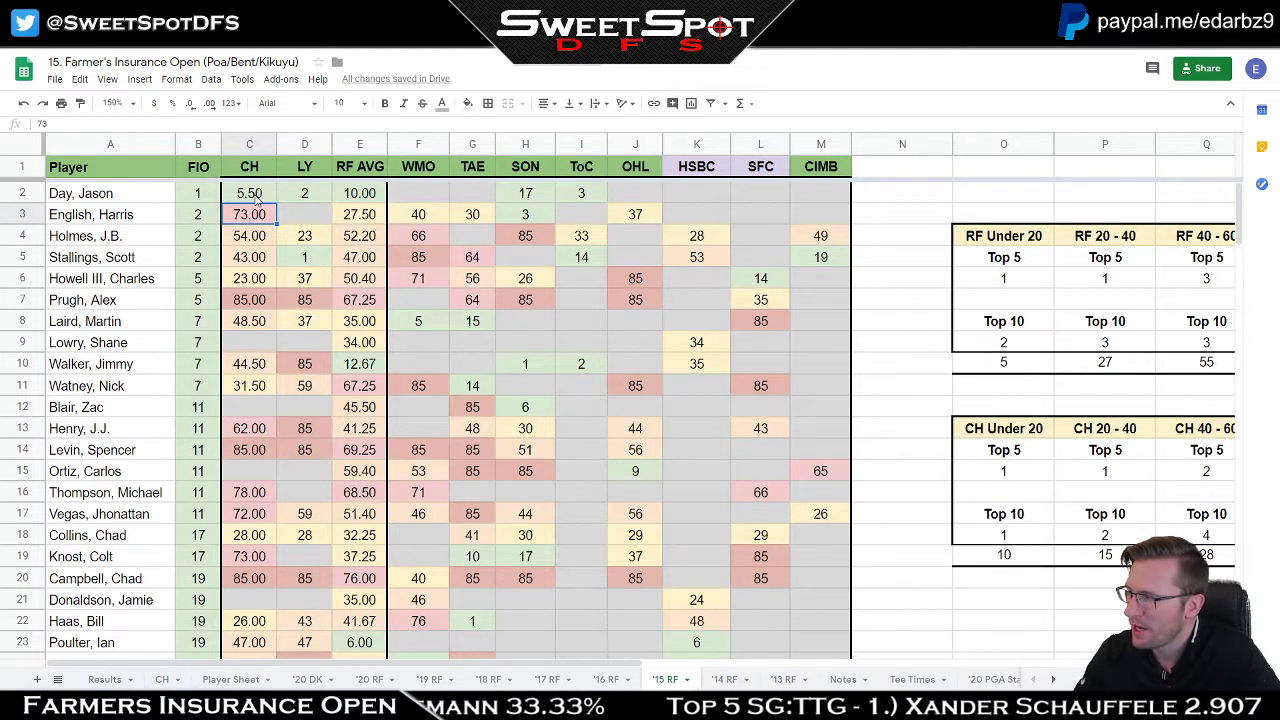
left_click_drag(258, 195, 262, 405)
left_click(266, 532)
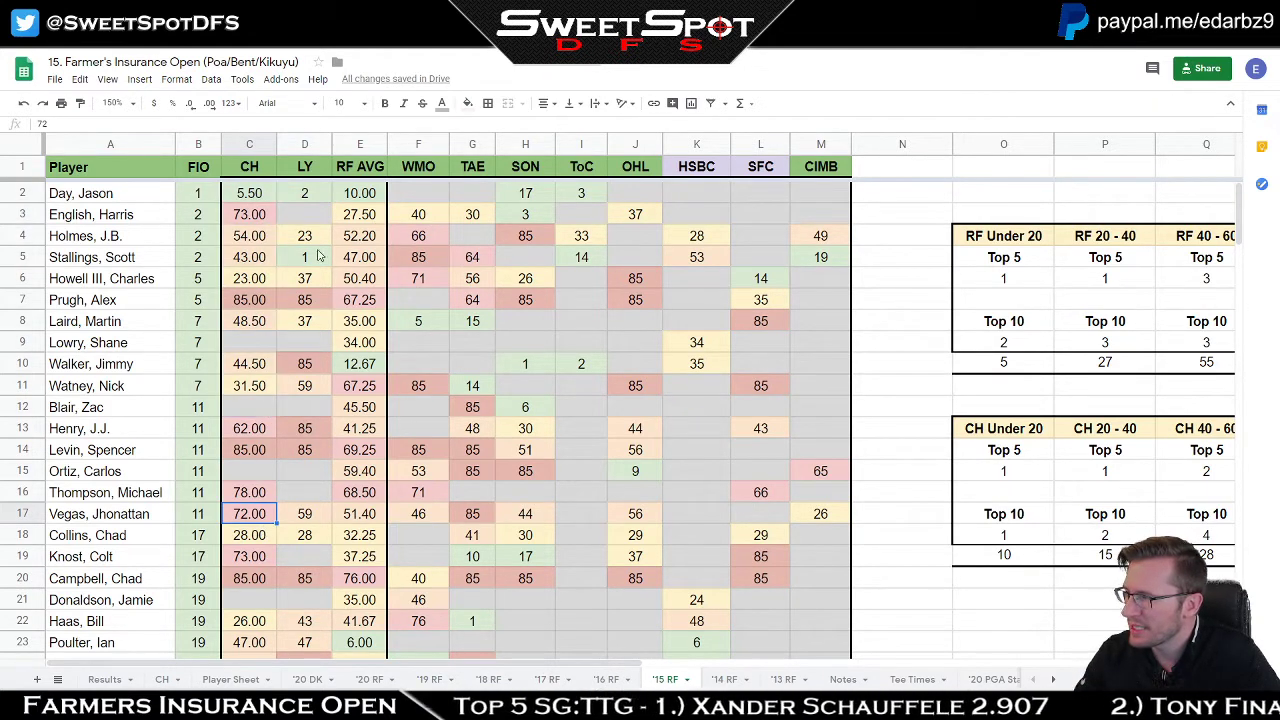
Step: Examine the LY and WMO columns for the top finishers on the '15 RF sheet
left_click(307, 195)
left_click_drag(307, 197, 305, 322)
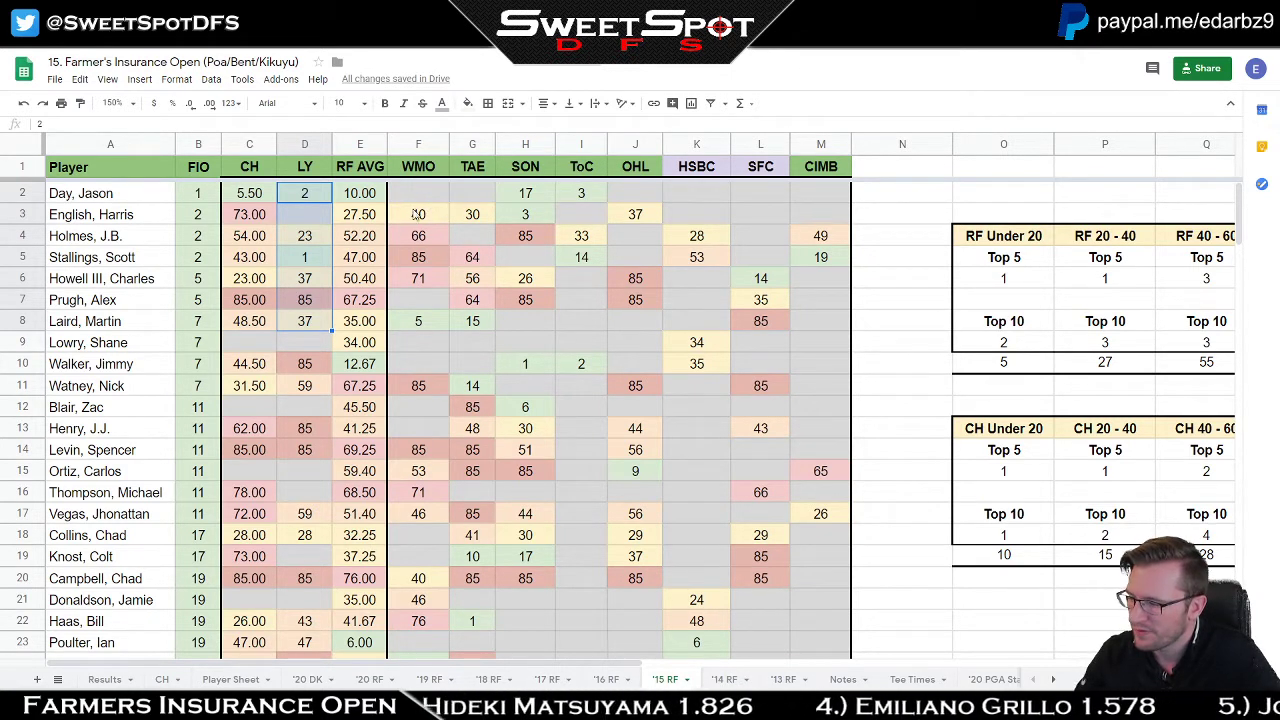
left_click(414, 193)
left_click_drag(418, 277, 418, 342)
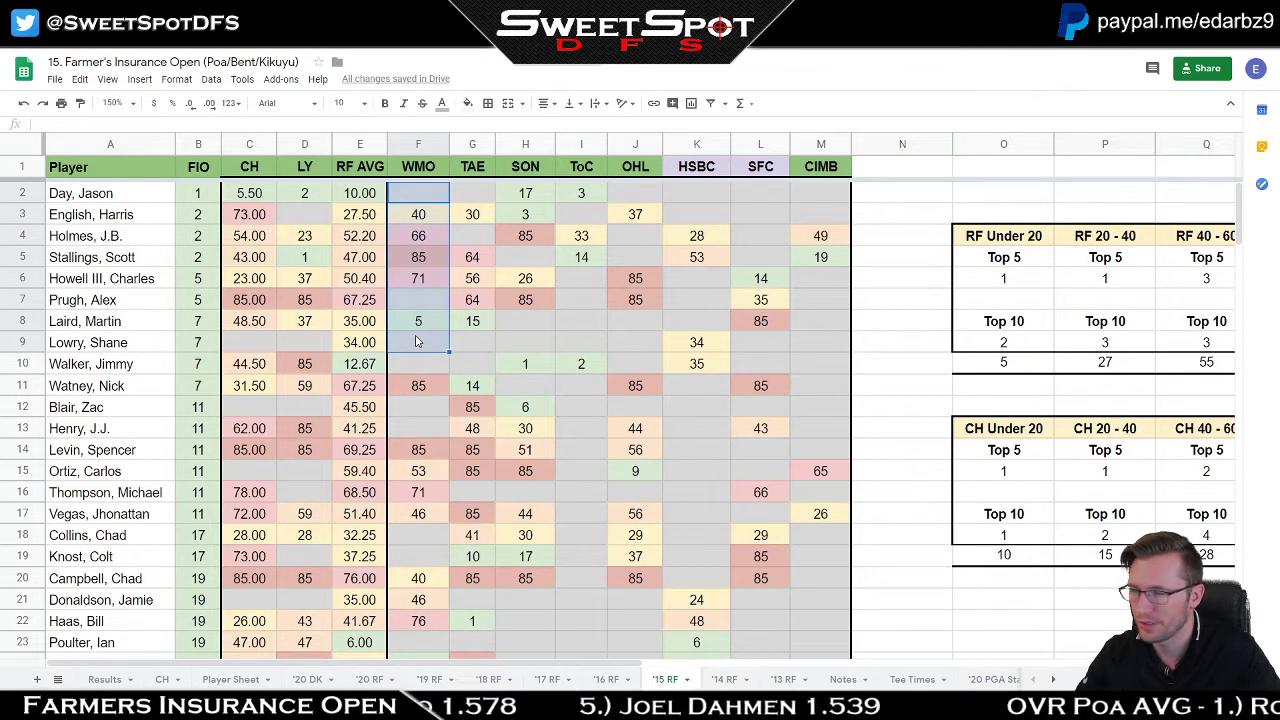
Step: Examine the TAE results of the top finishers on the '14 RF and '13 RF sheets
left_click(724, 679)
left_click_drag(373, 175, 378, 325)
left_click_drag(384, 143, 395, 143)
left_click(372, 192)
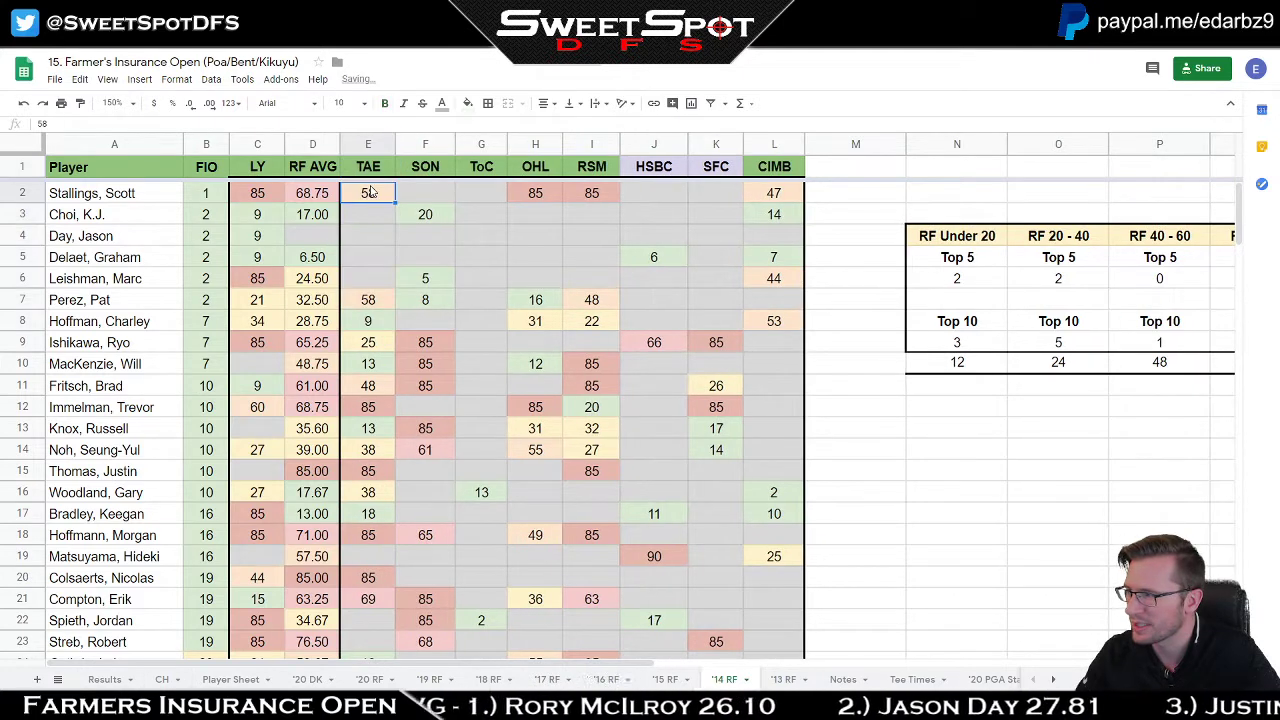
left_click(785, 679)
left_click_drag(300, 172, 299, 365)
left_click(341, 304)
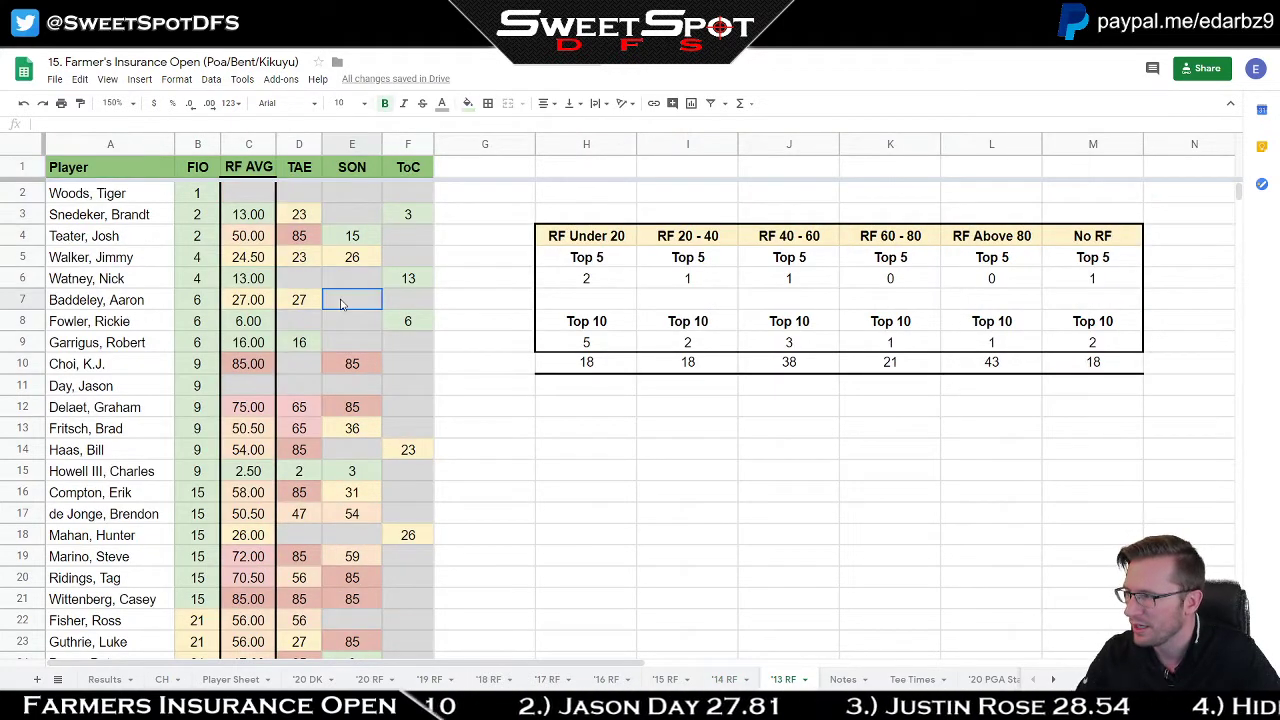
Step: Examine the top finishers' TAE results on the '16 RF and '17 RF sheets, plus the '17 RF sheet's LY results
left_click(607, 679)
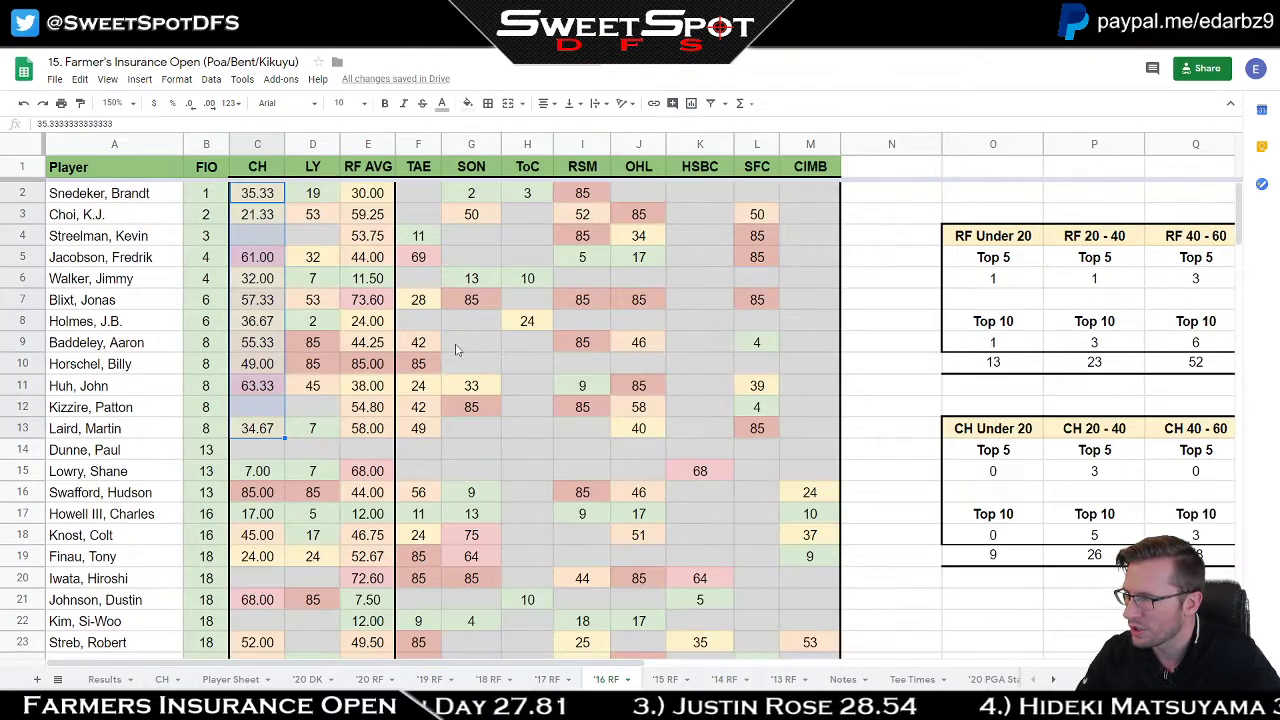
left_click_drag(418, 193, 430, 398)
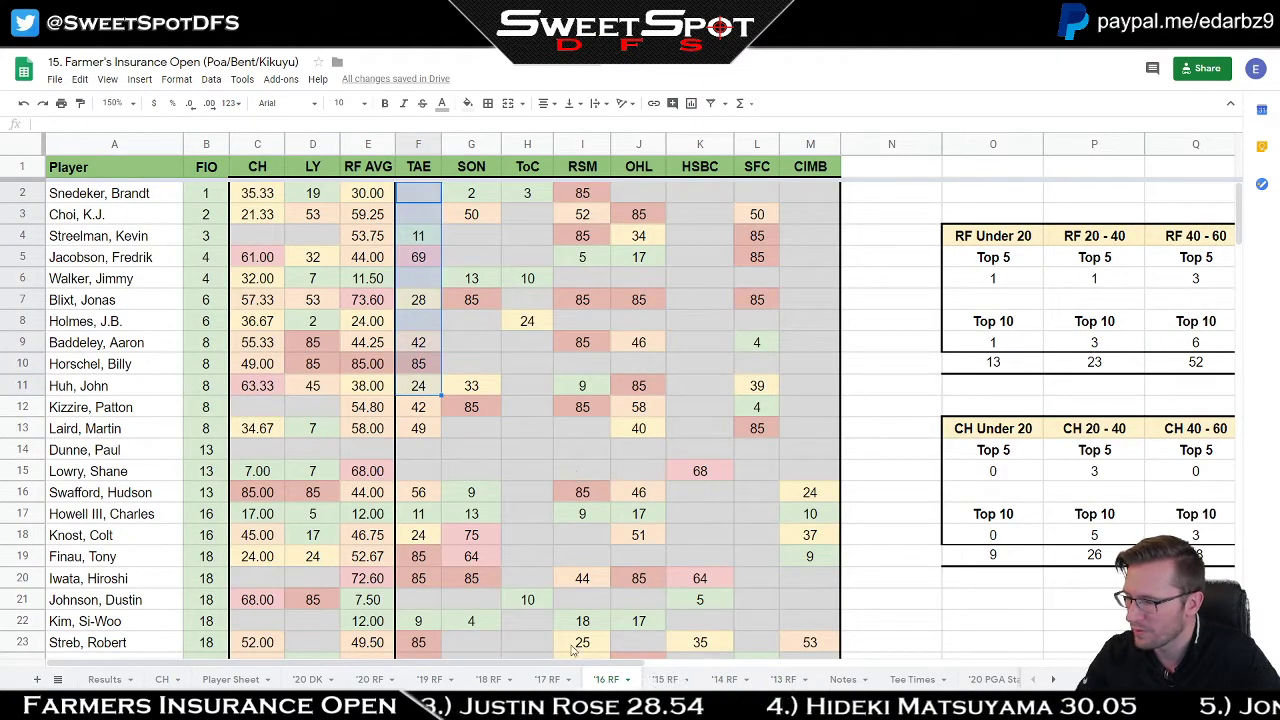
left_click(549, 679)
left_click_drag(418, 198, 418, 348)
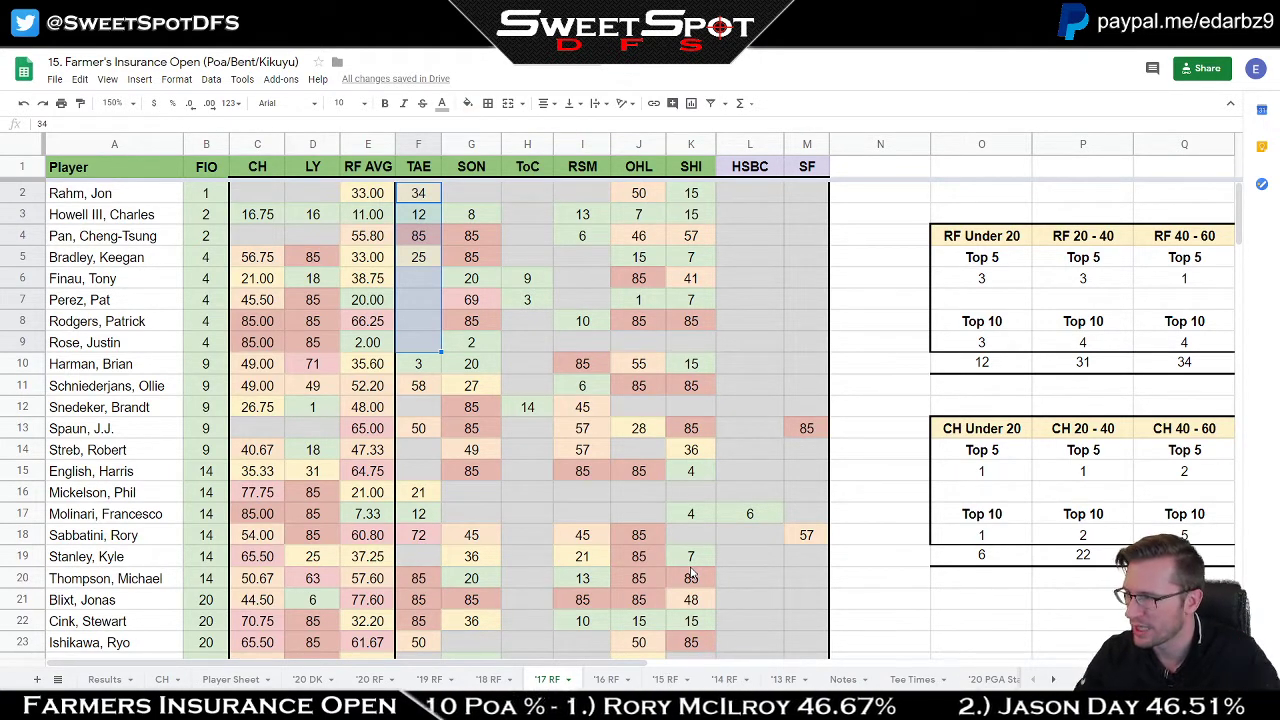
left_click_drag(297, 195, 312, 393)
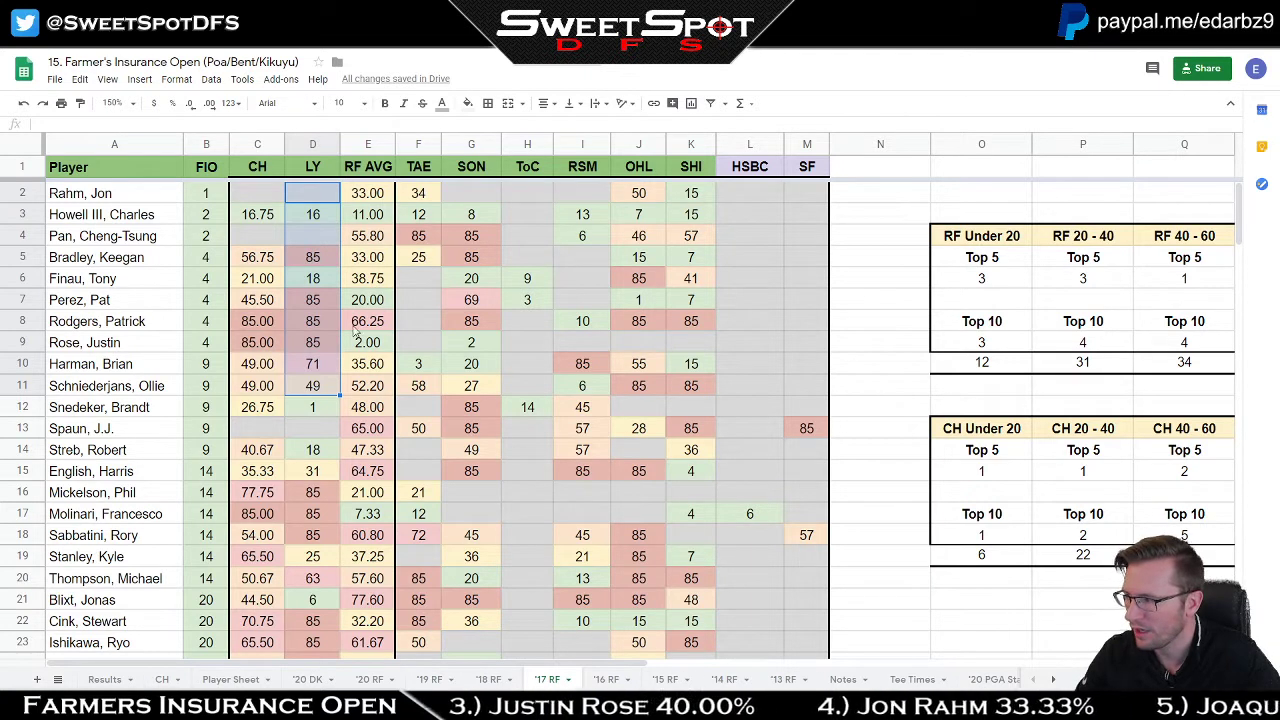
left_click_drag(320, 260, 321, 342)
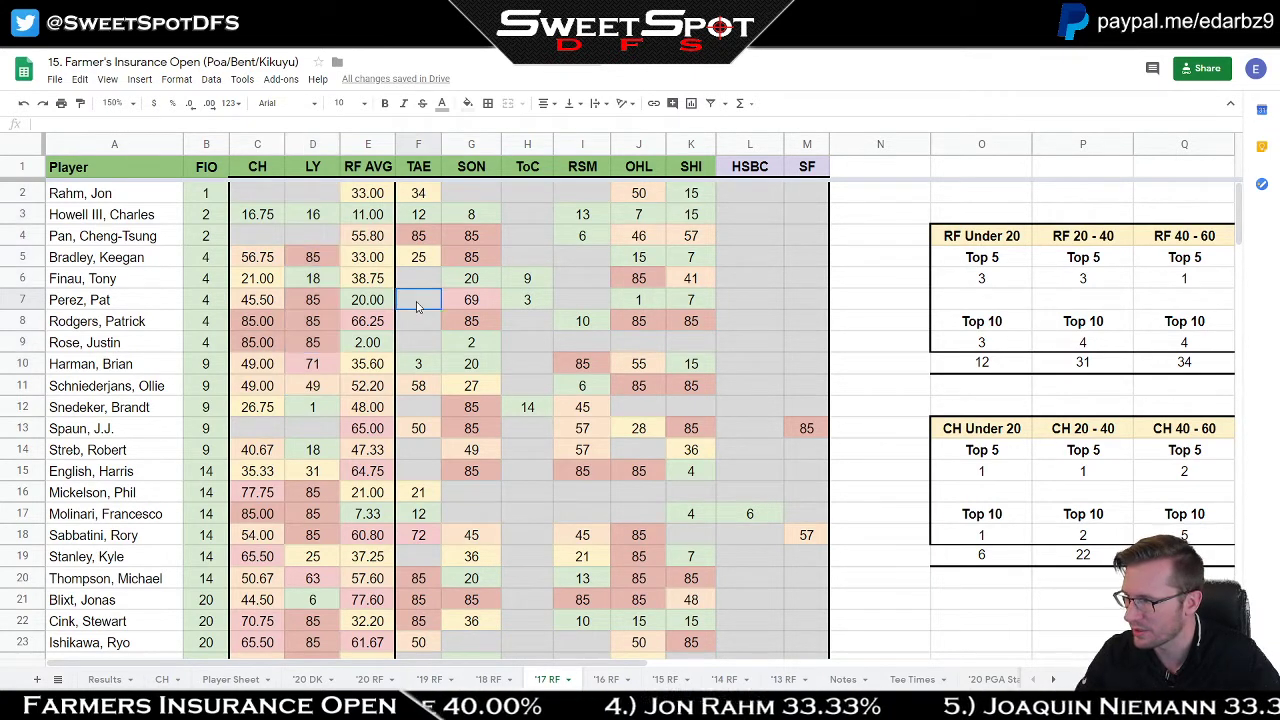
Step: Review the top finishers' LY results on the '18 RF sheet, including Jason Day's, and their results on the '19 RF sheet
left_click(500, 680)
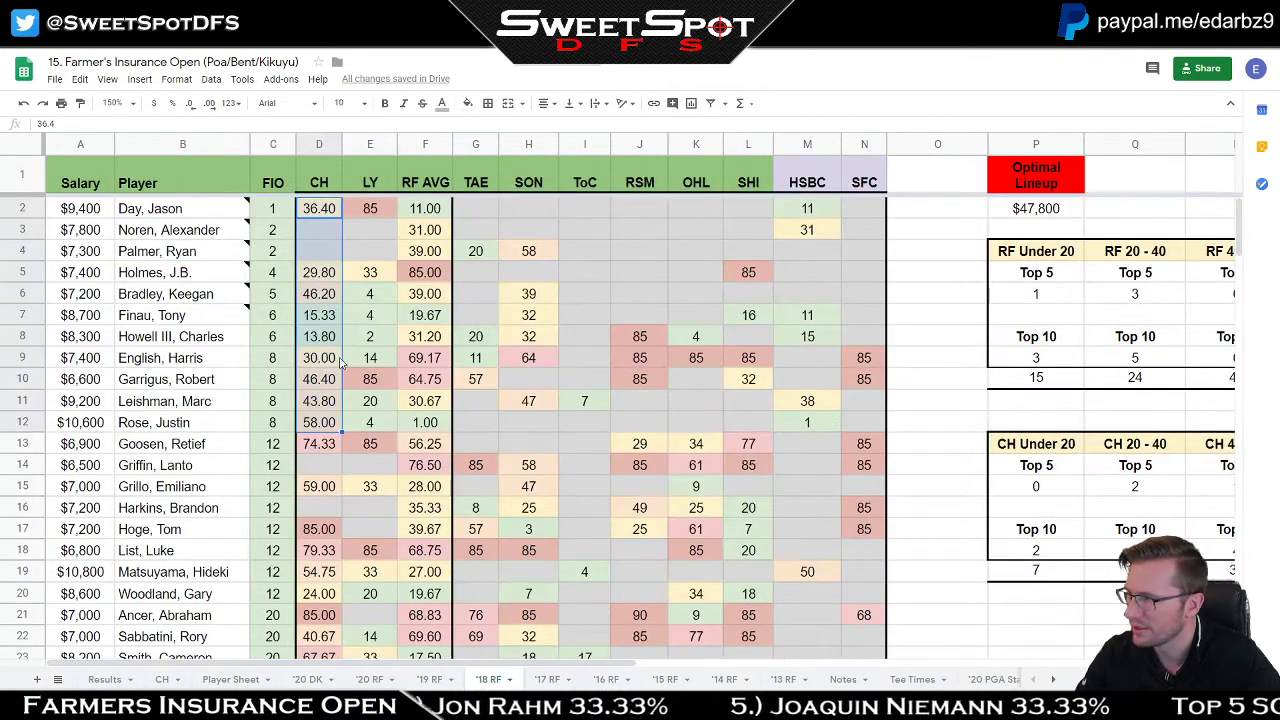
left_click_drag(369, 212, 371, 380)
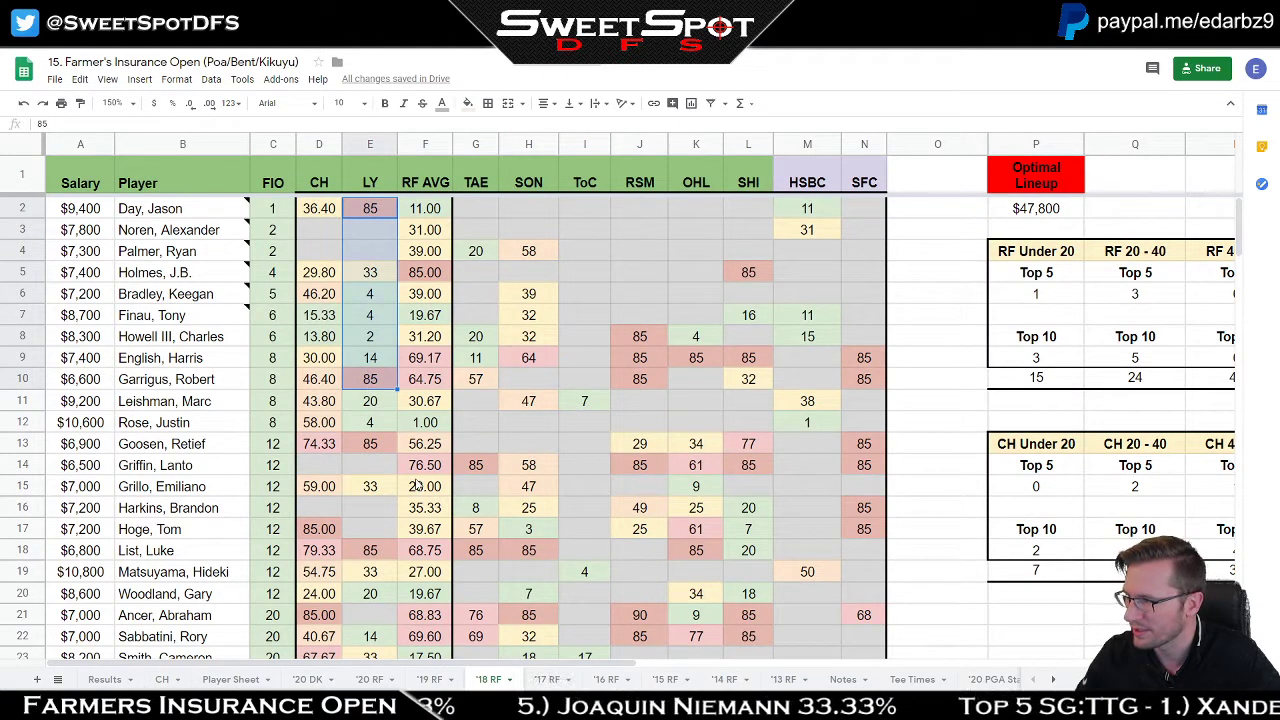
left_click(378, 209)
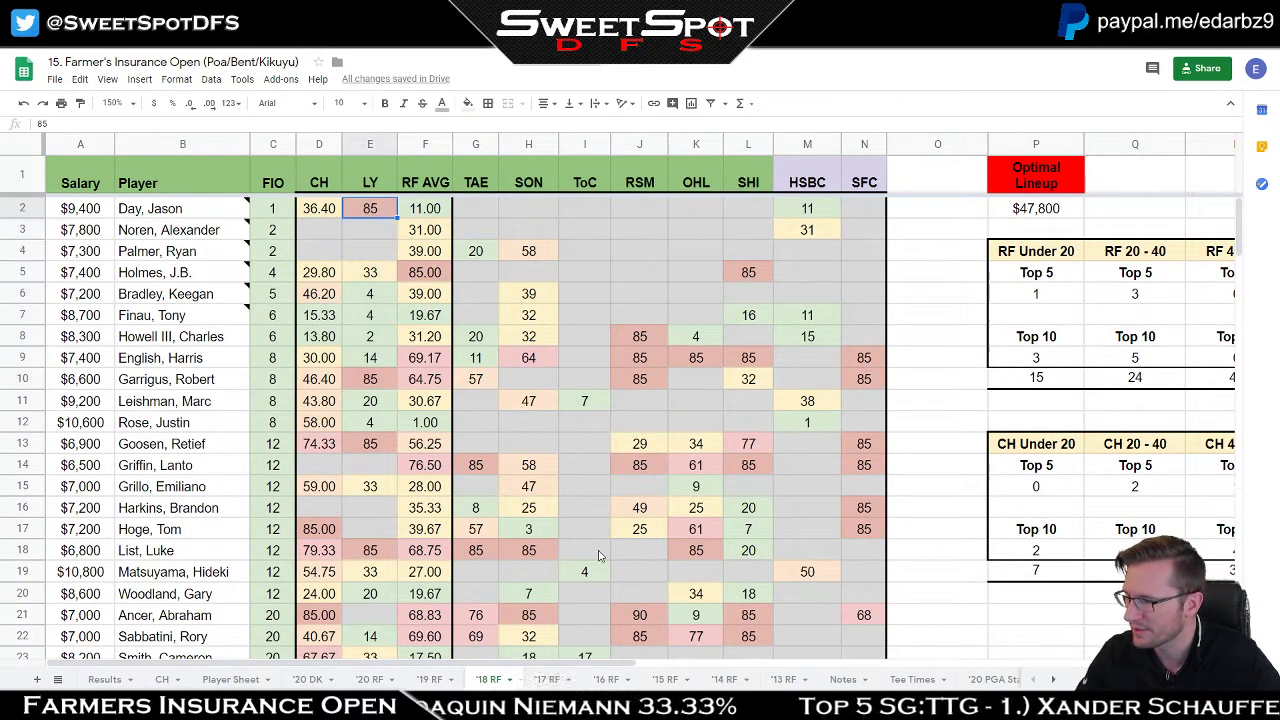
left_click(430, 679)
left_click_drag(426, 210, 423, 463)
left_click(526, 337)
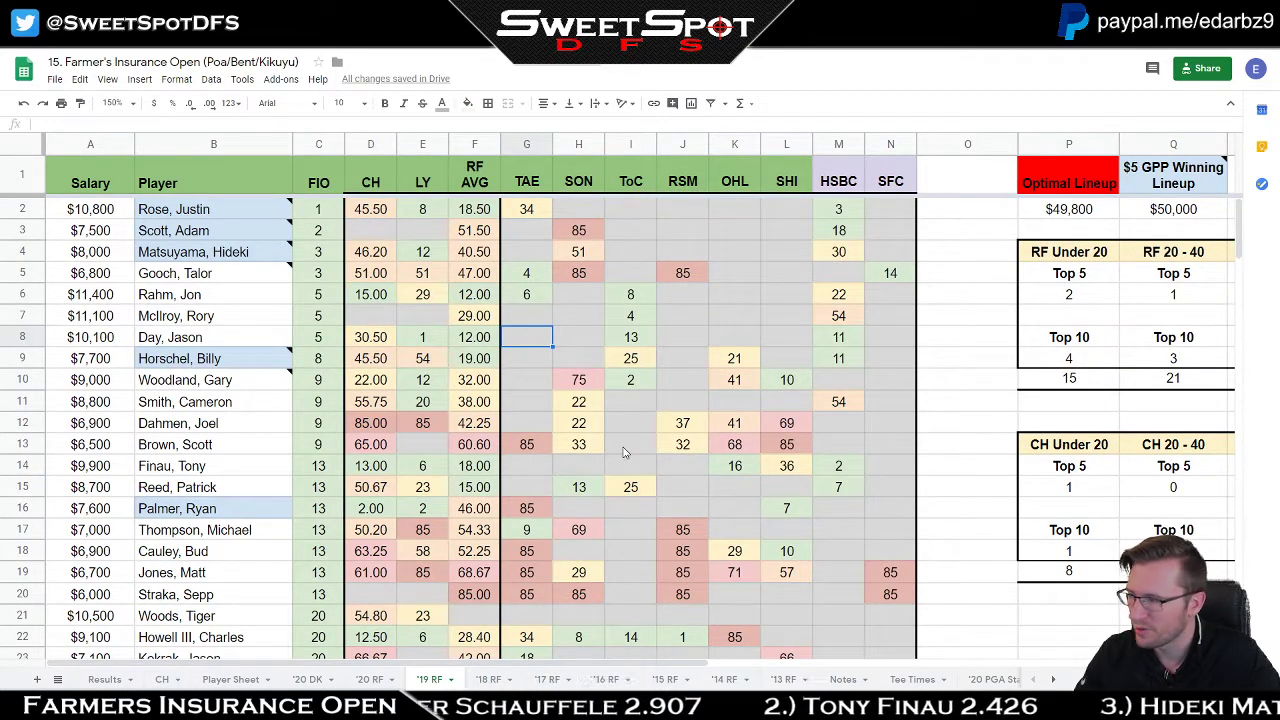
Step: Return to the '18 RF sheet and check the optimal lineup salary and Jason Day's SON cell
left_click(490, 679)
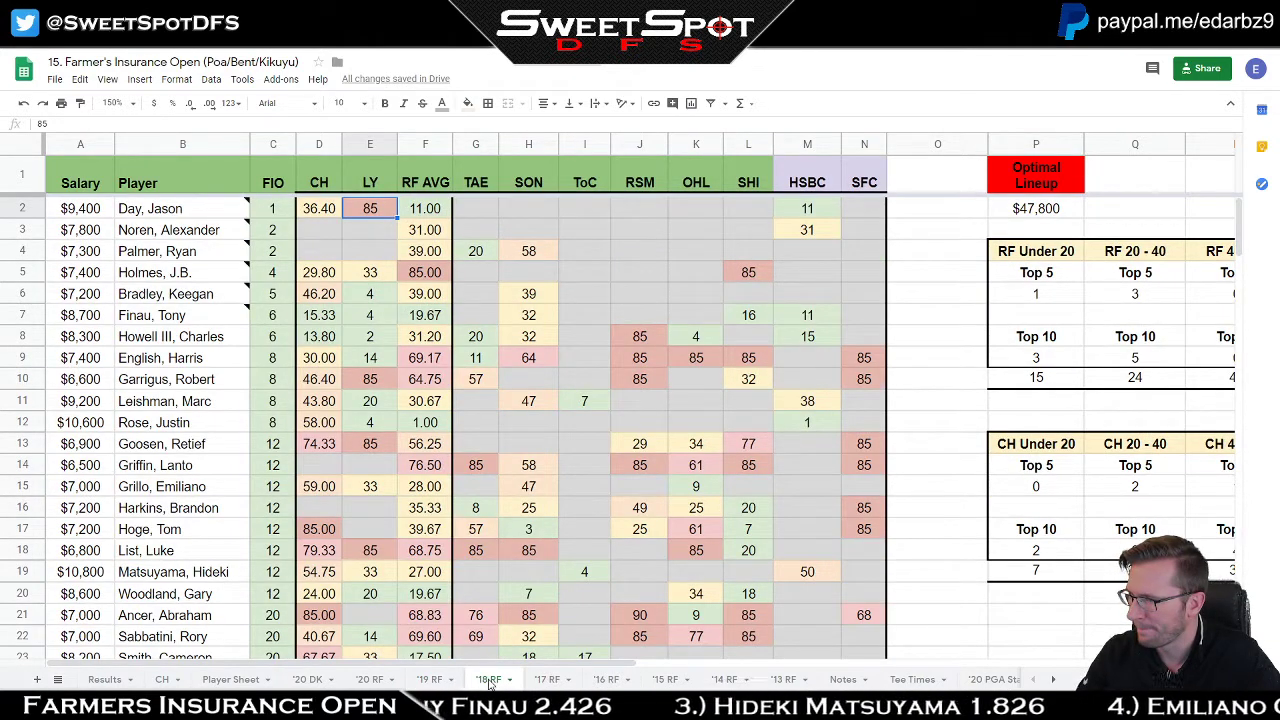
left_click(1036, 210)
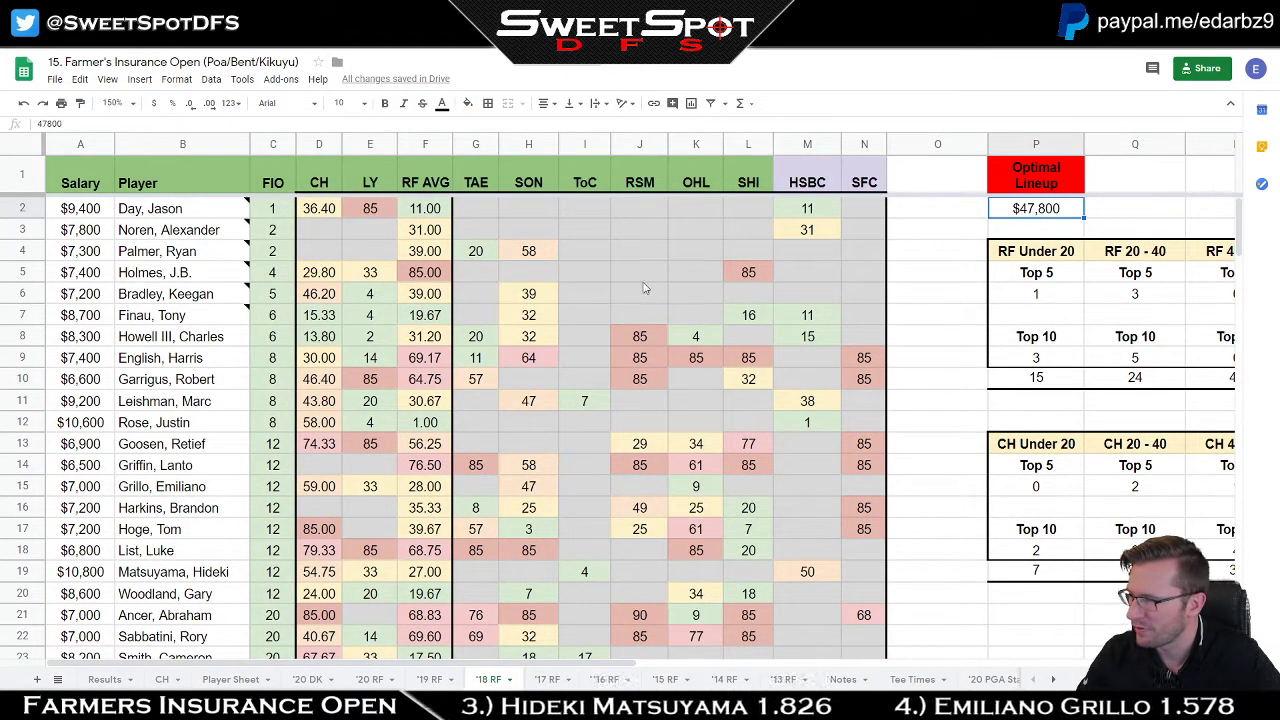
left_click(516, 216)
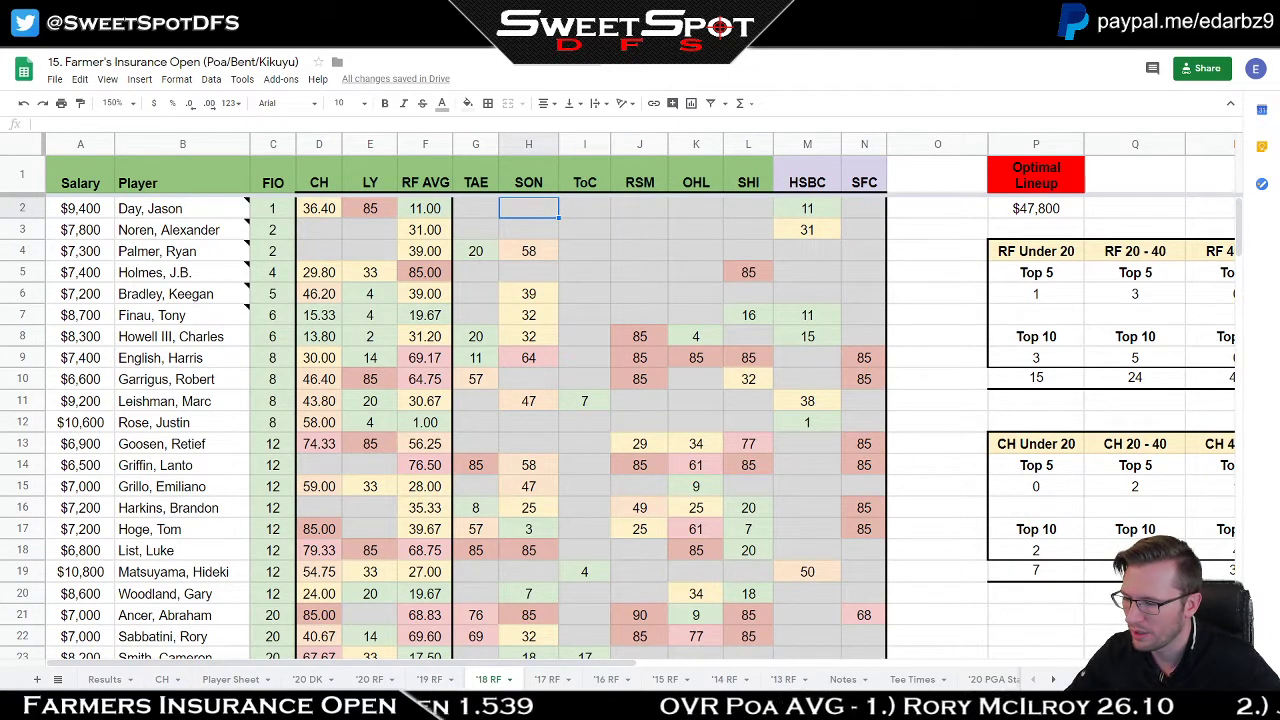
Step: On the '19 DK sheet, examine the LYB and LWB columns and Gary Woodland's Value cell
left_click(1052, 679)
left_click(925, 679)
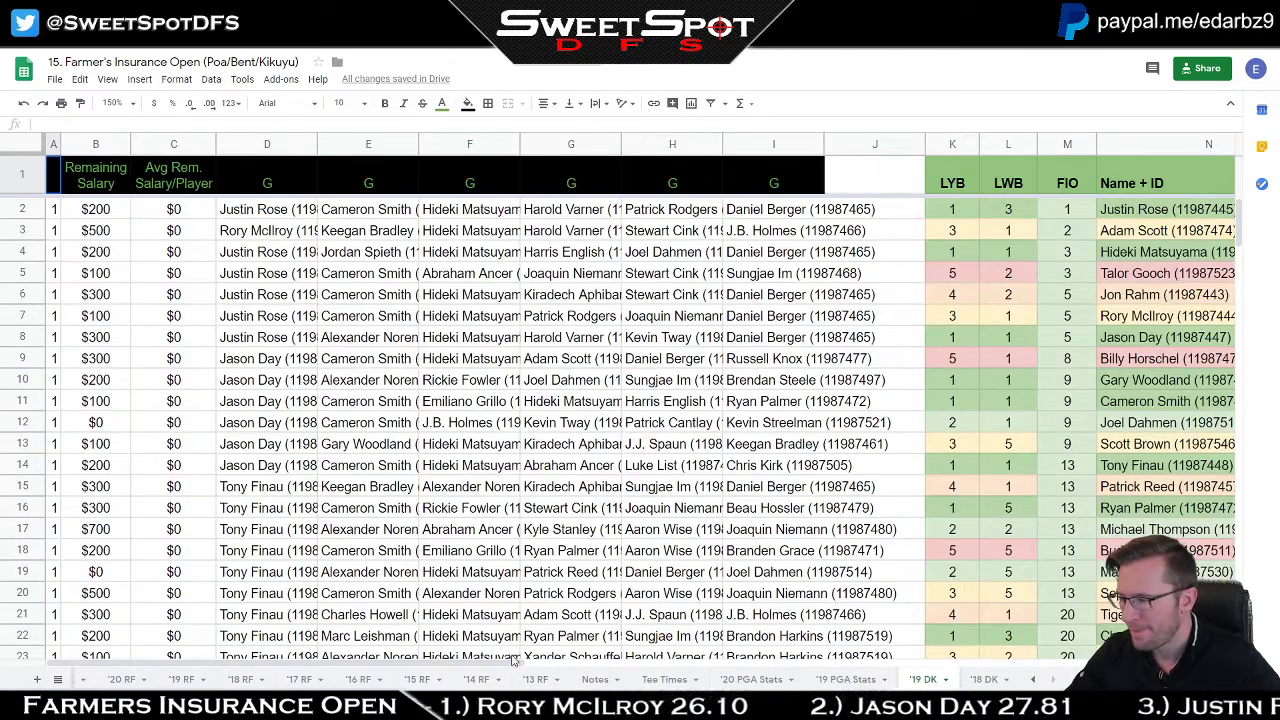
left_click_drag(443, 667, 808, 670)
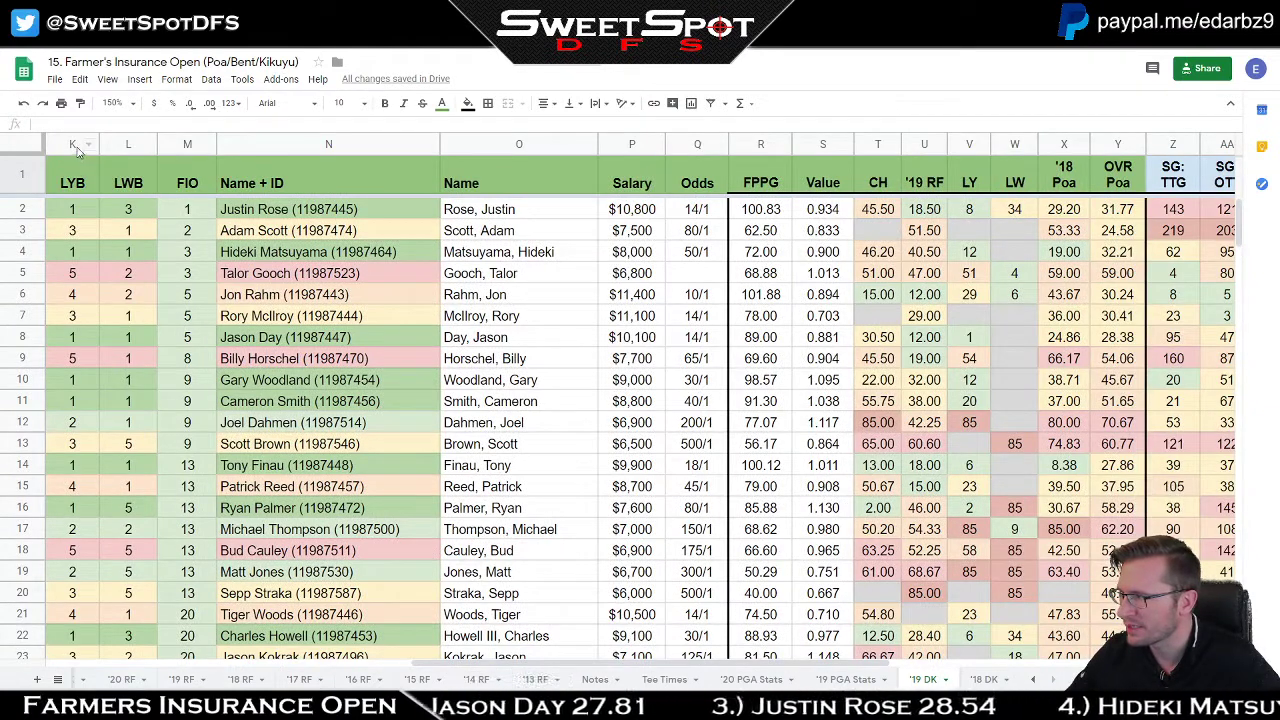
left_click_drag(80, 148, 112, 141)
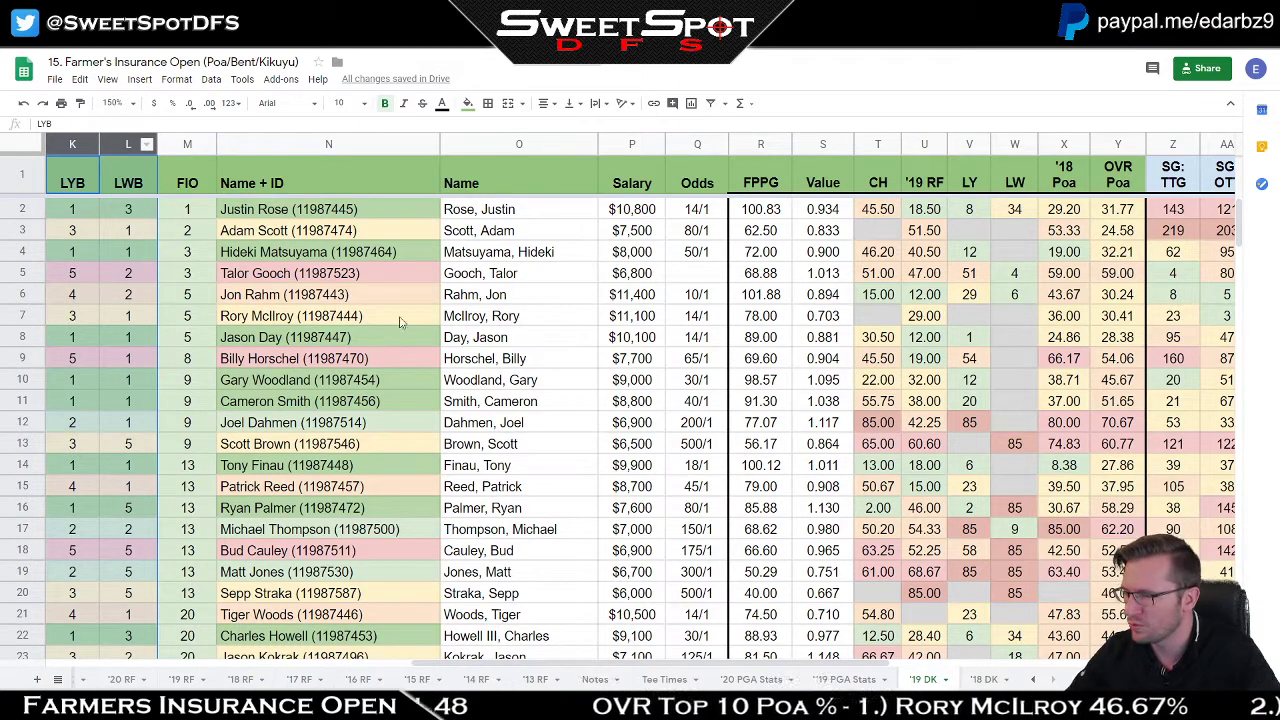
left_click(833, 379)
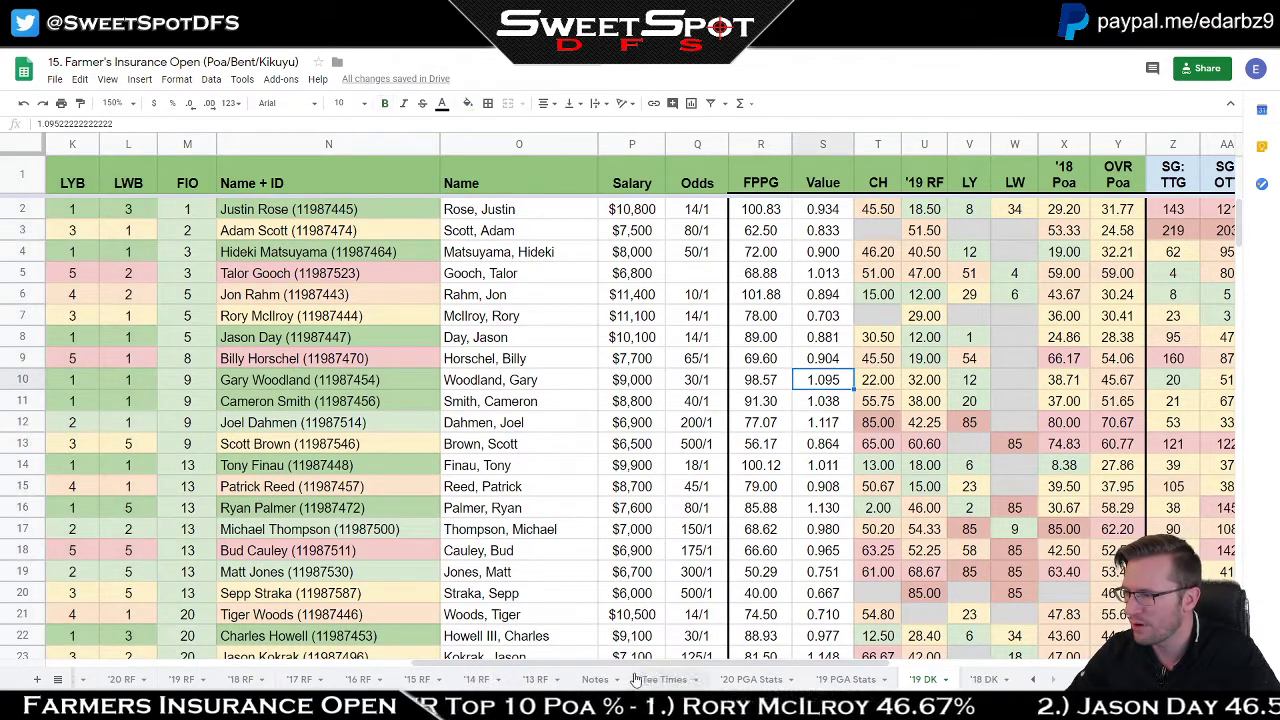
left_click_drag(635, 667, 718, 665)
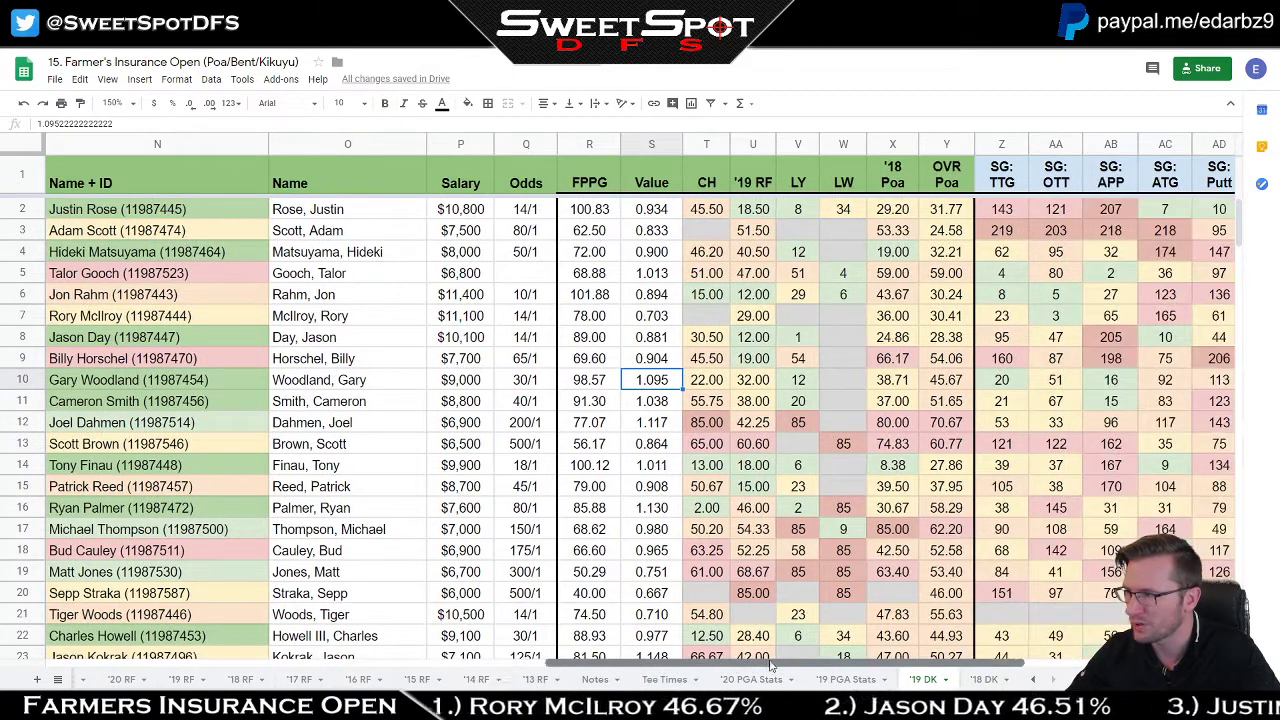
Step: Examine the top finishers' '18 Poa, OVR Poa, SG: TTG and '19 RF values on the '19 DK sheet
left_click(893, 208)
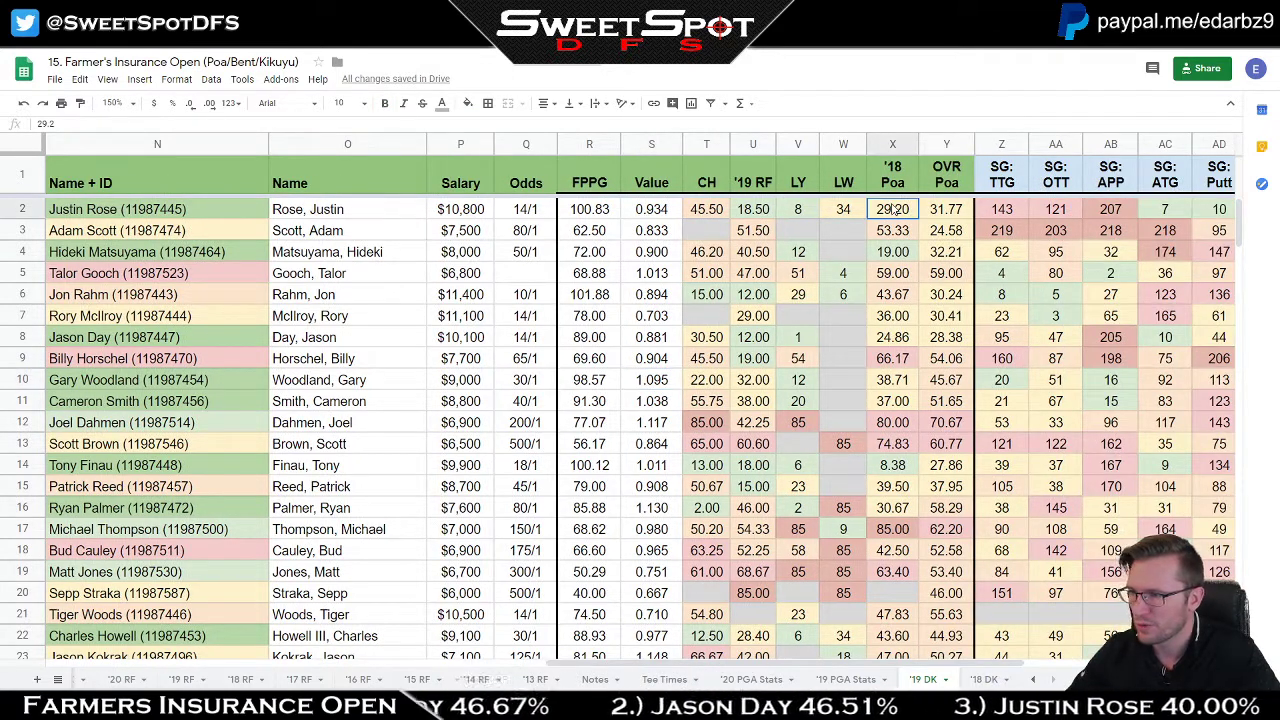
left_click_drag(893, 208, 893, 422)
left_click_drag(946, 209, 941, 405)
left_click_drag(1001, 209, 1001, 401)
left_click_drag(753, 210, 765, 448)
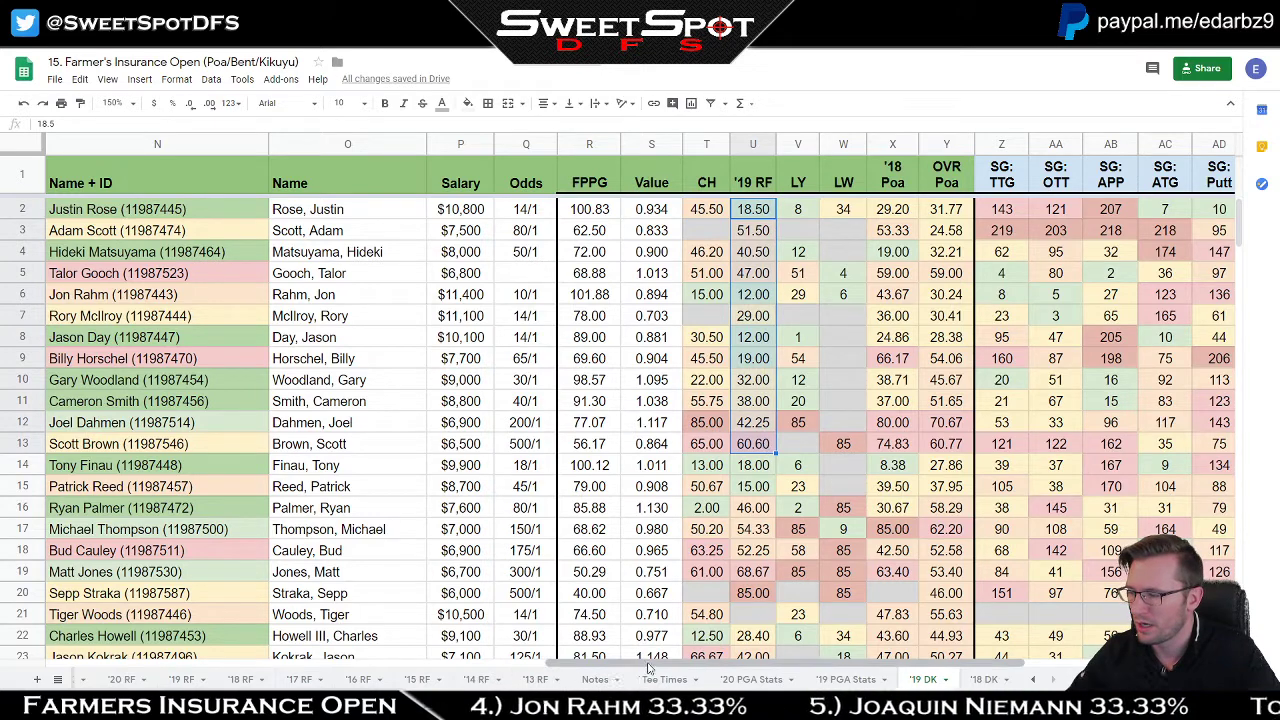
Step: Examine the top finishers' stats from SG: TTG through BoB on the '19 DK sheet
left_click_drag(648, 668, 680, 667)
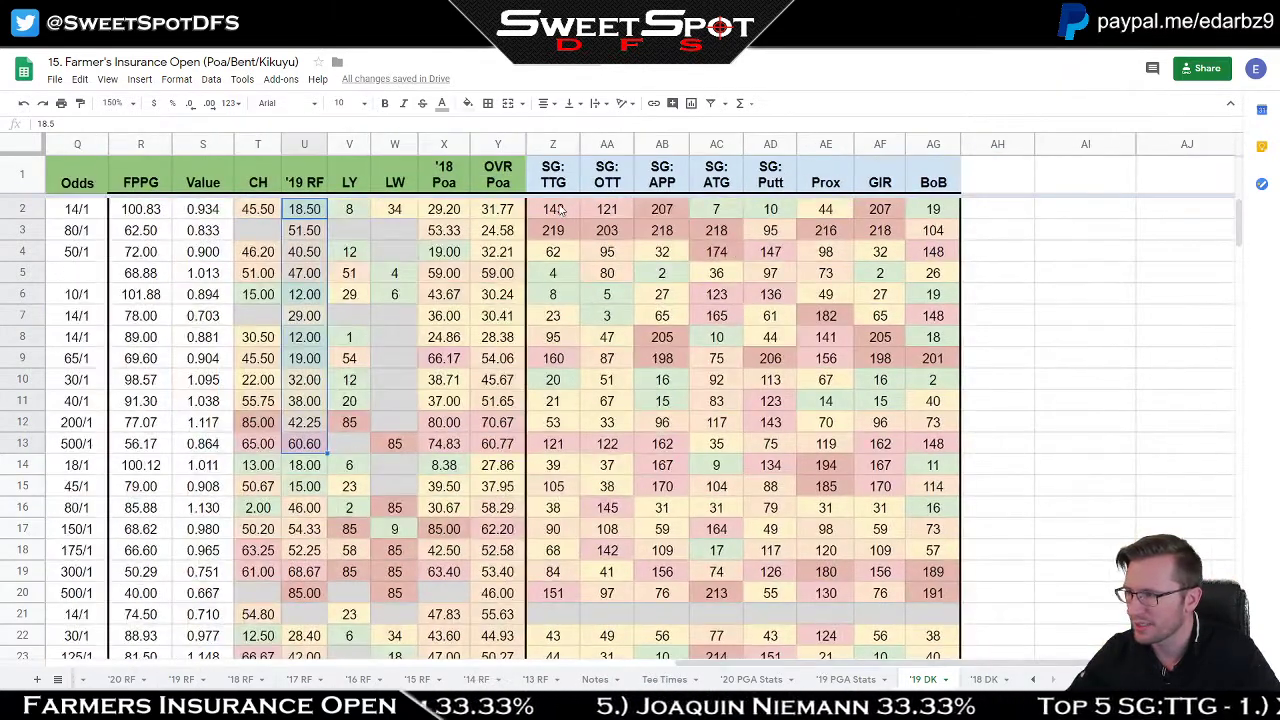
left_click_drag(560, 208, 916, 380)
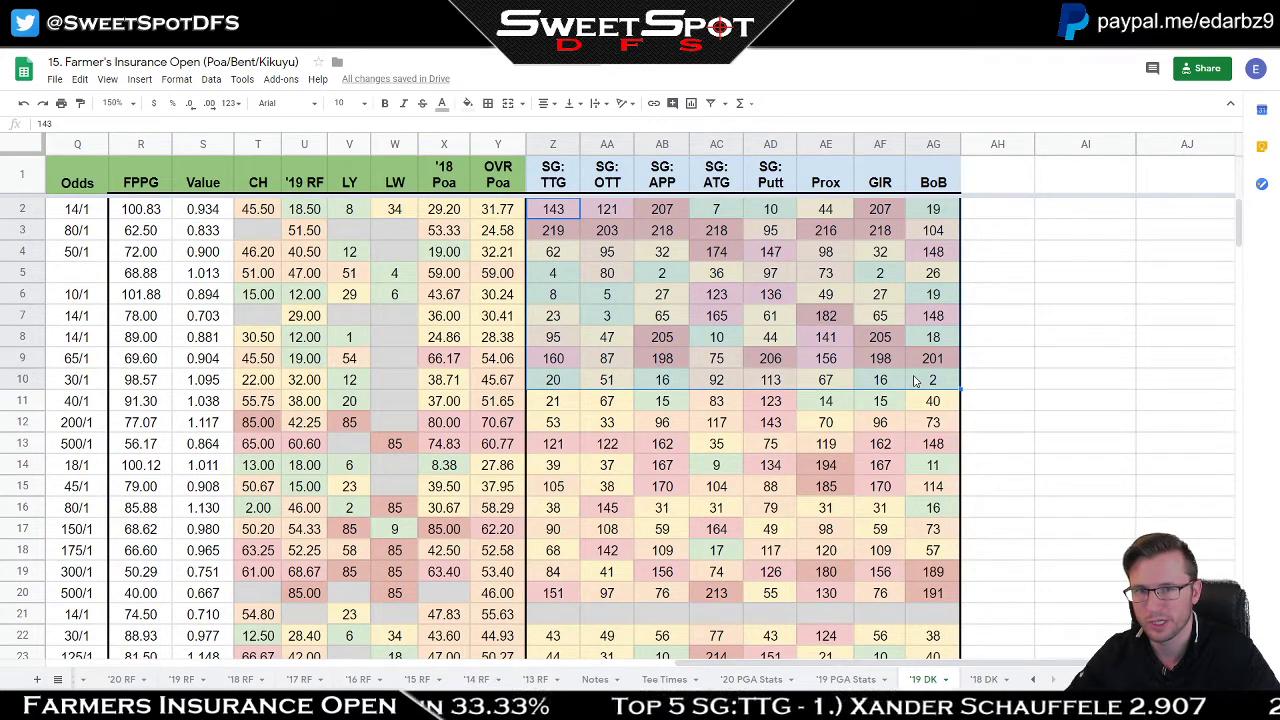
left_click(680, 298)
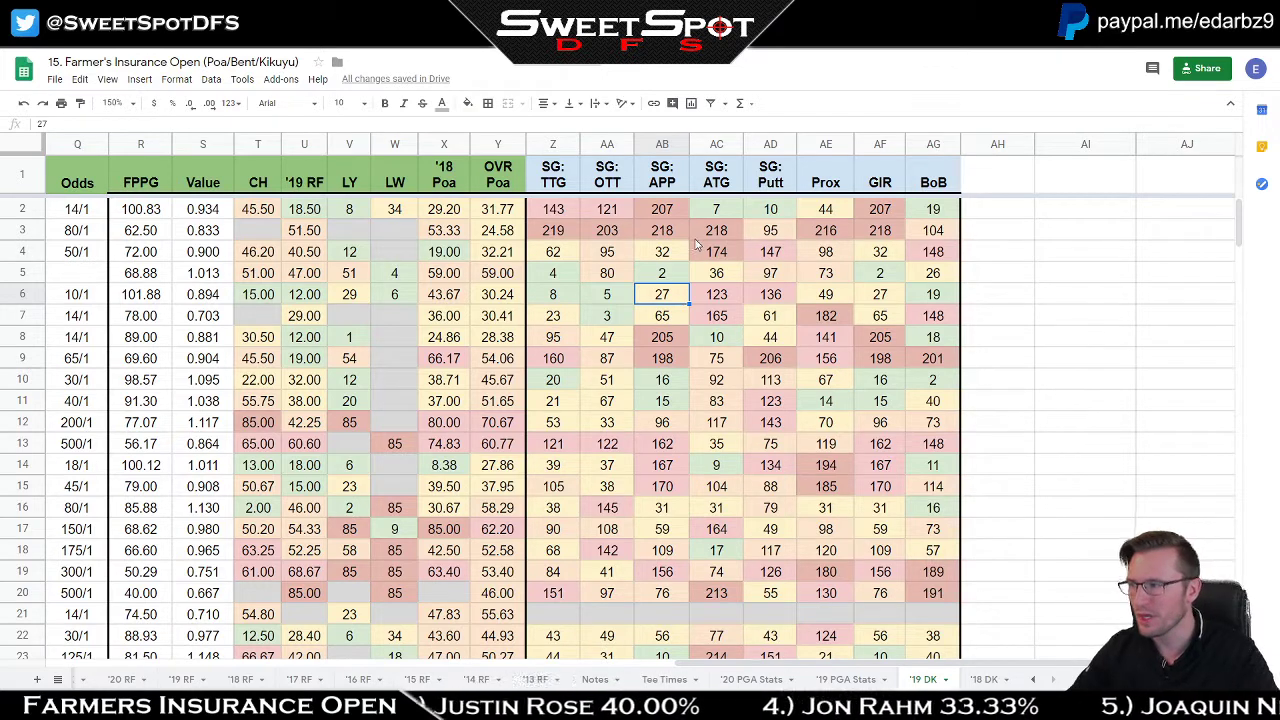
left_click(548, 341)
left_click_drag(548, 210, 545, 230)
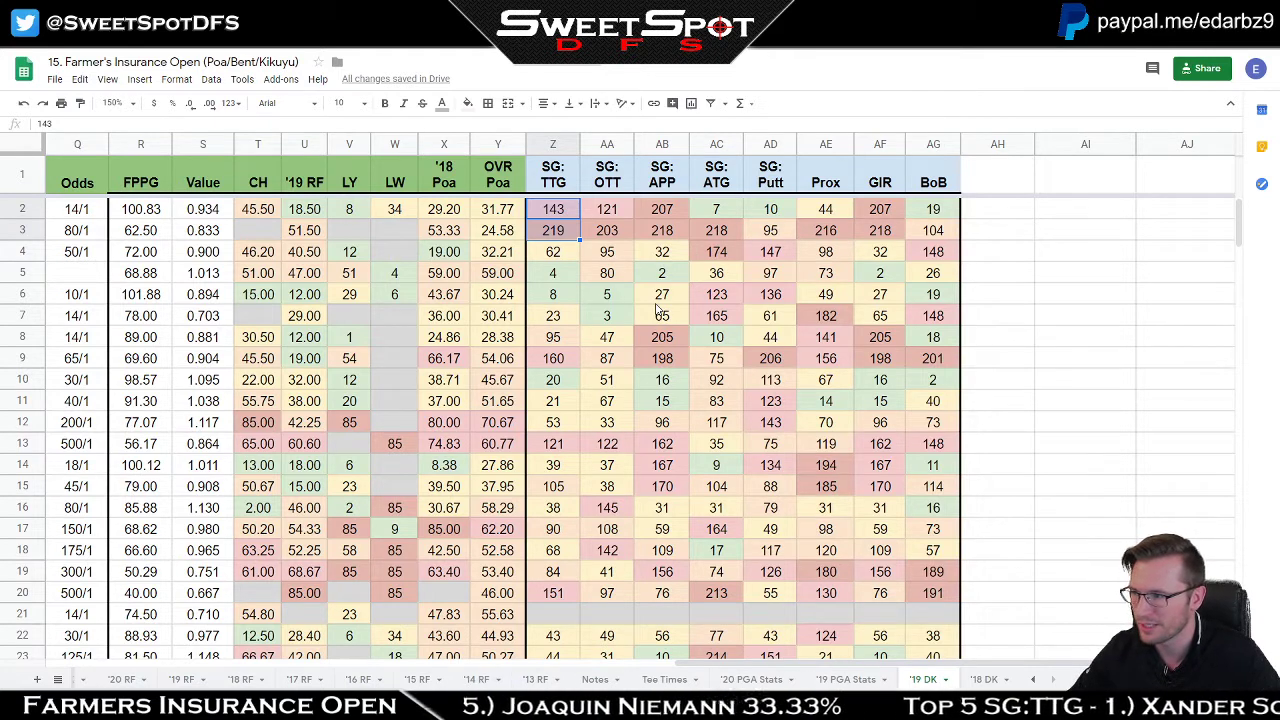
left_click_drag(565, 220, 930, 322)
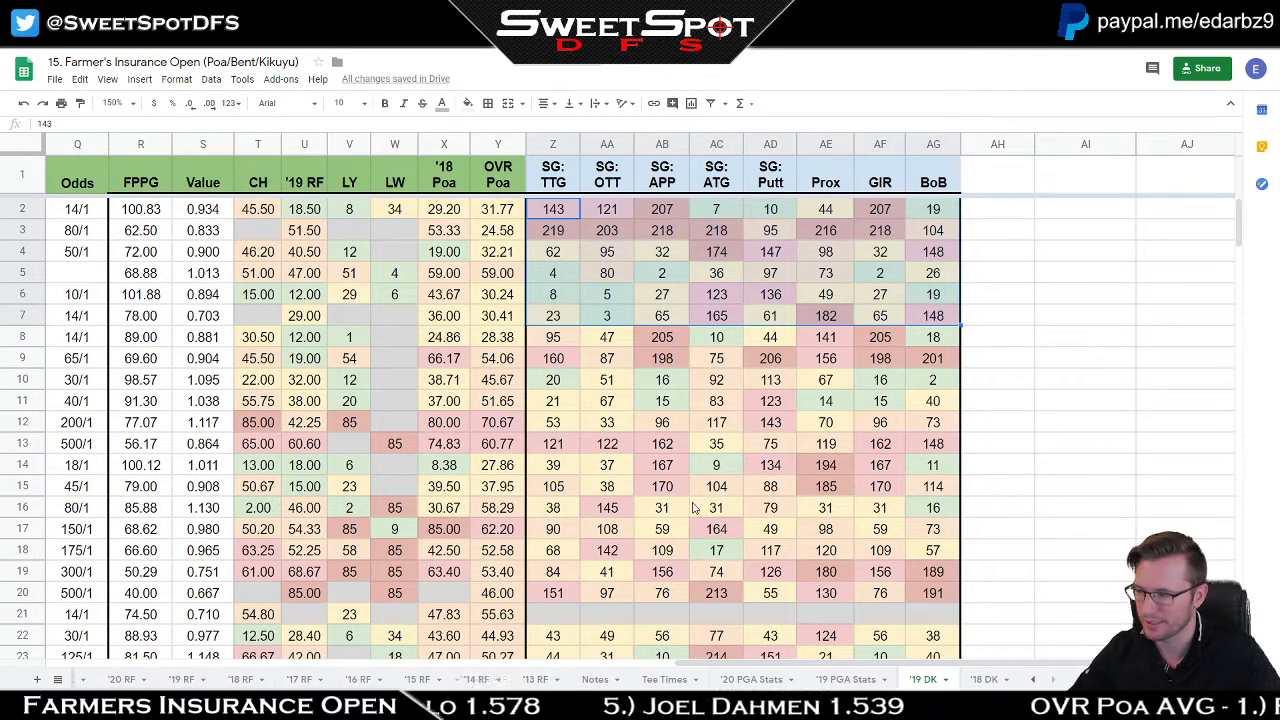
Step: On the '20 DK sheet, hide columns T through AF, from SH to Top 10 Poa %
scroll(760, 632, "left", 10)
scroll(403, 634, "left", 2)
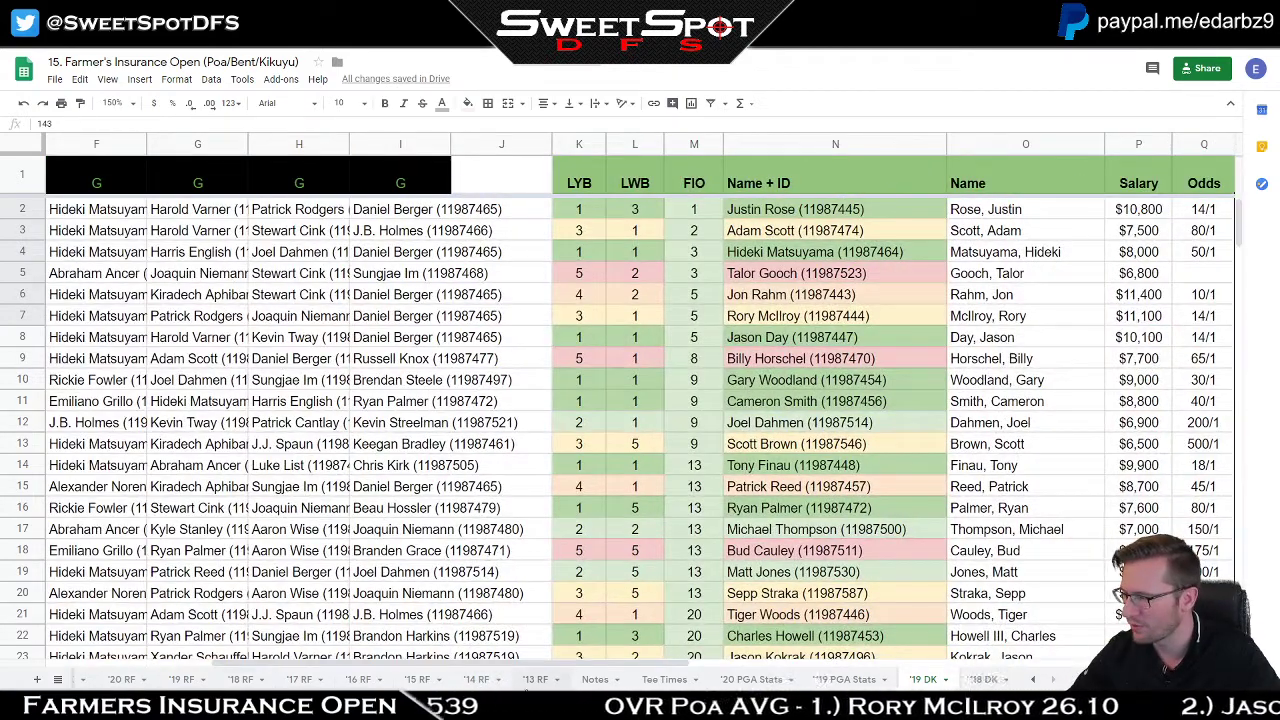
left_click(1035, 681)
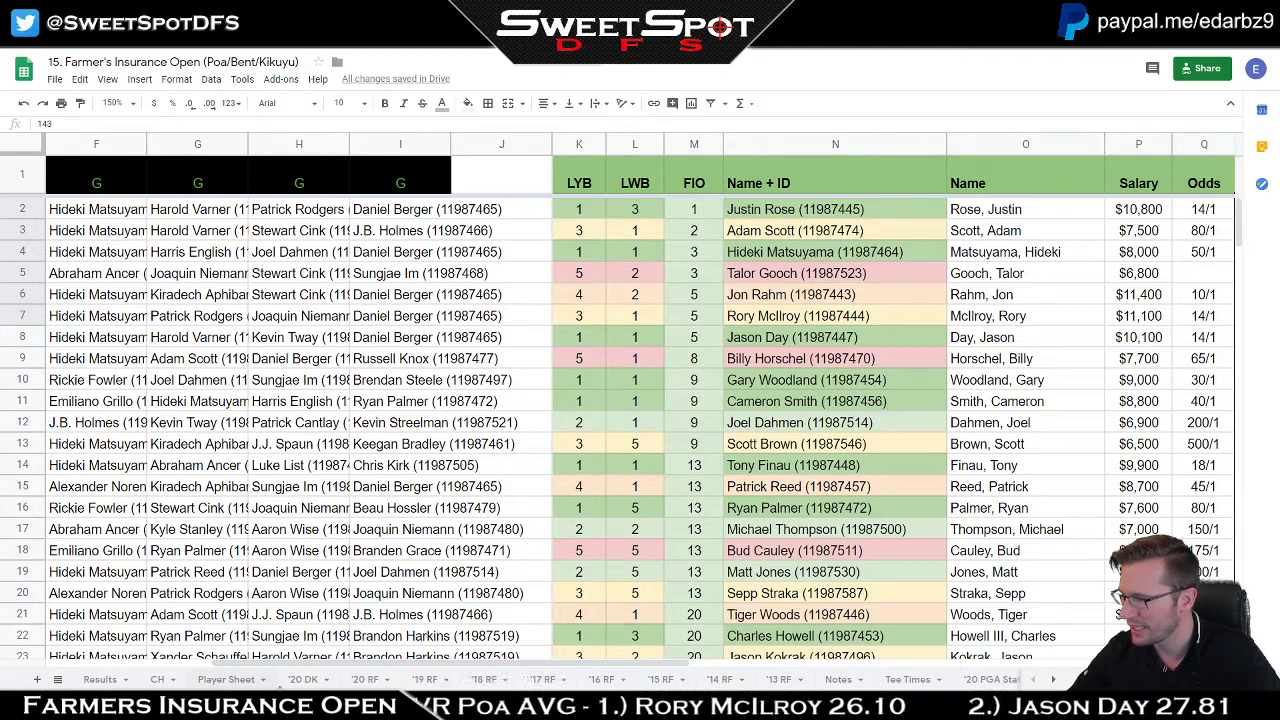
left_click(300, 679)
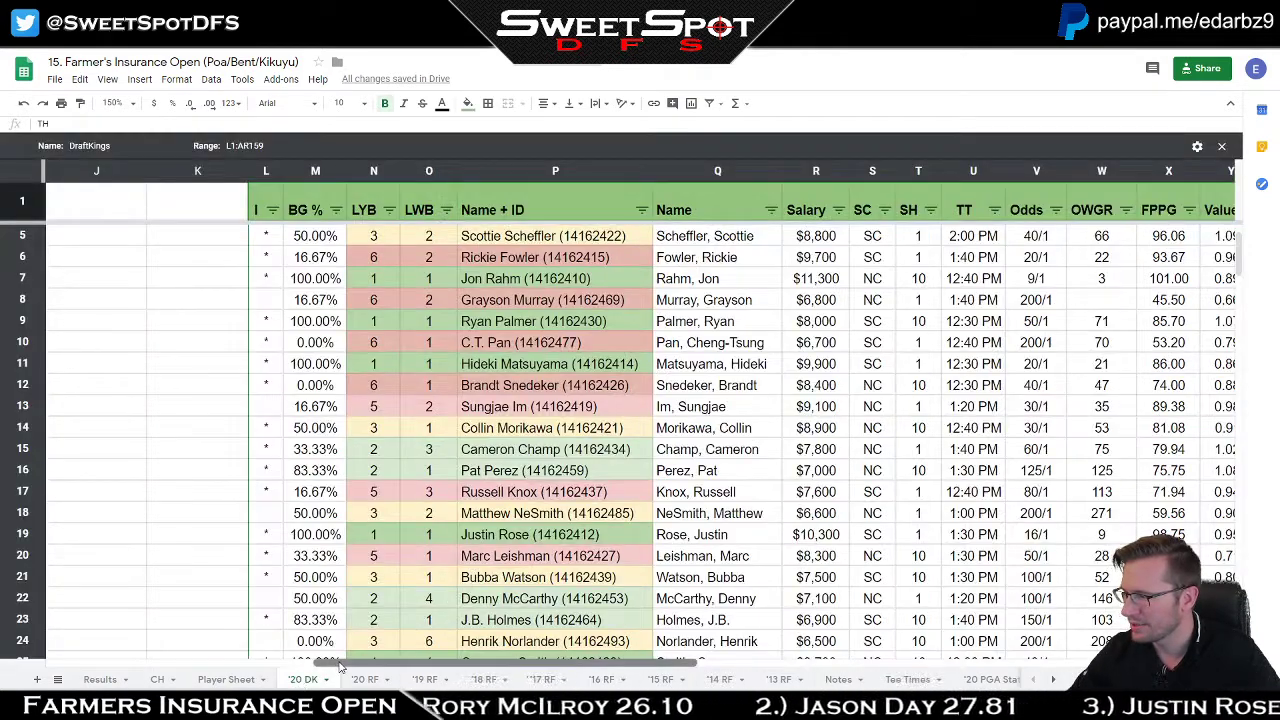
scroll(553, 663, "right", 5)
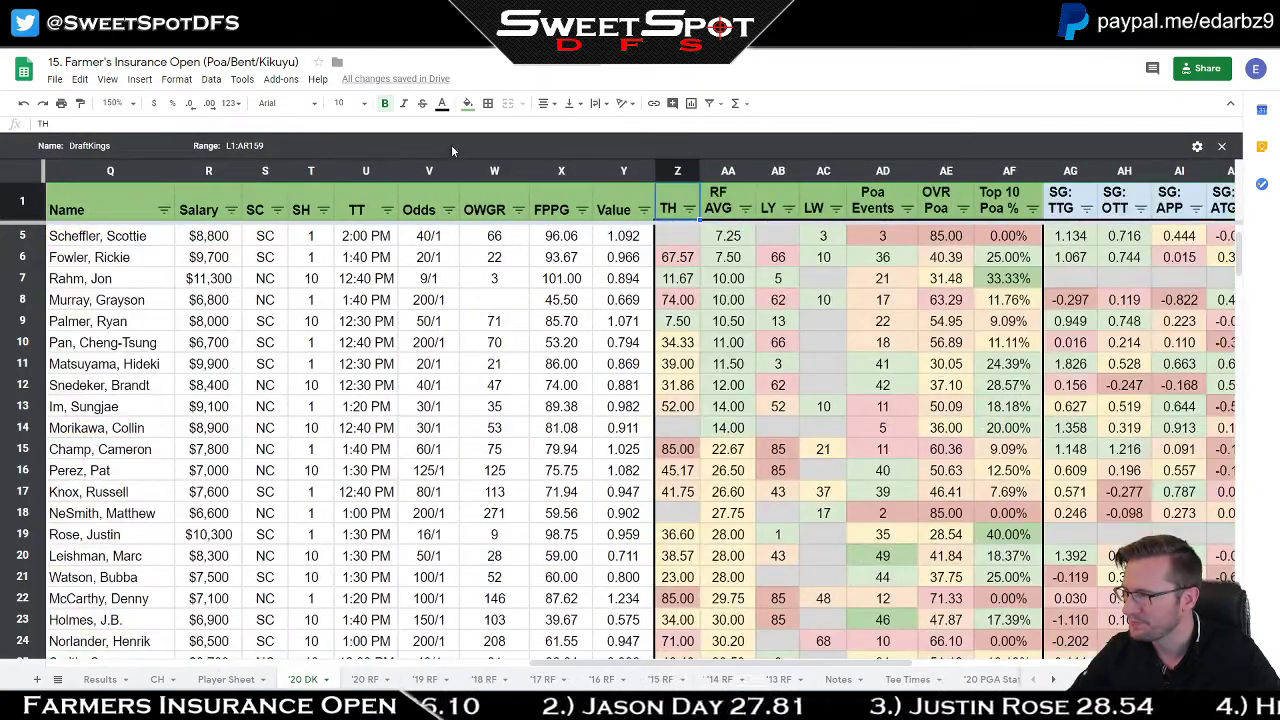
left_click(262, 172)
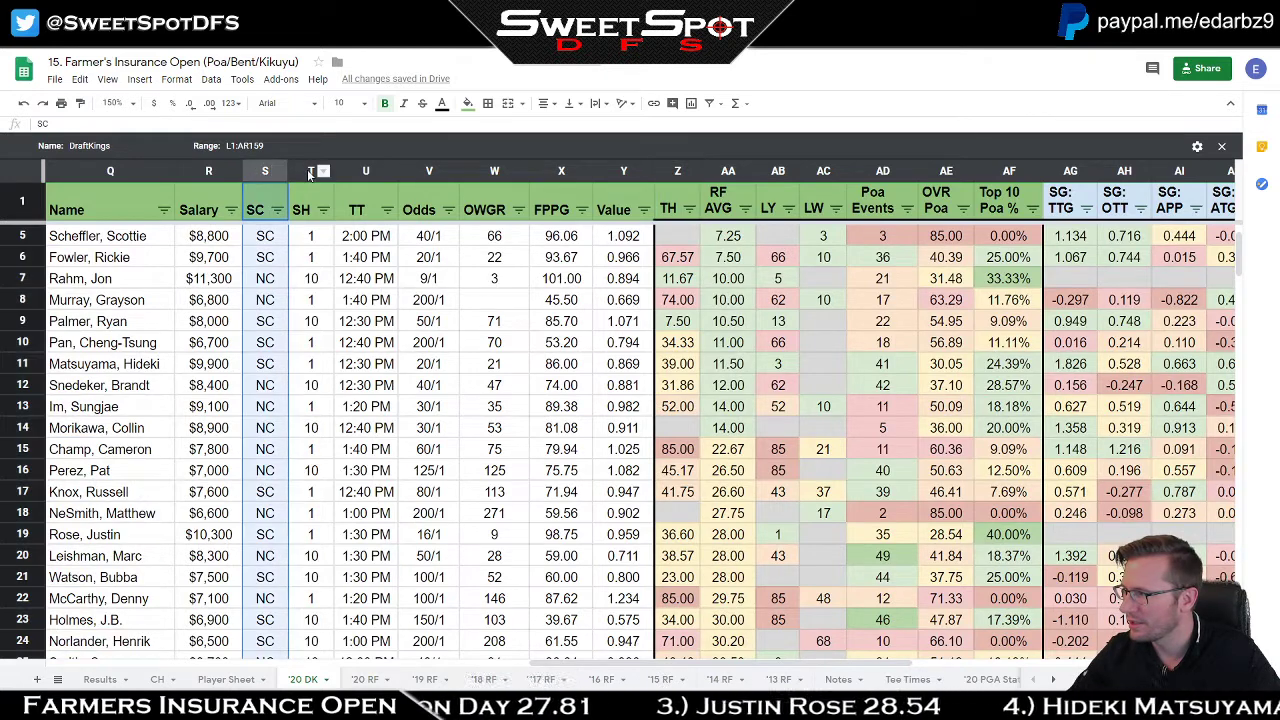
left_click(305, 172)
left_click(1020, 173, "shift")
left_click(1030, 172)
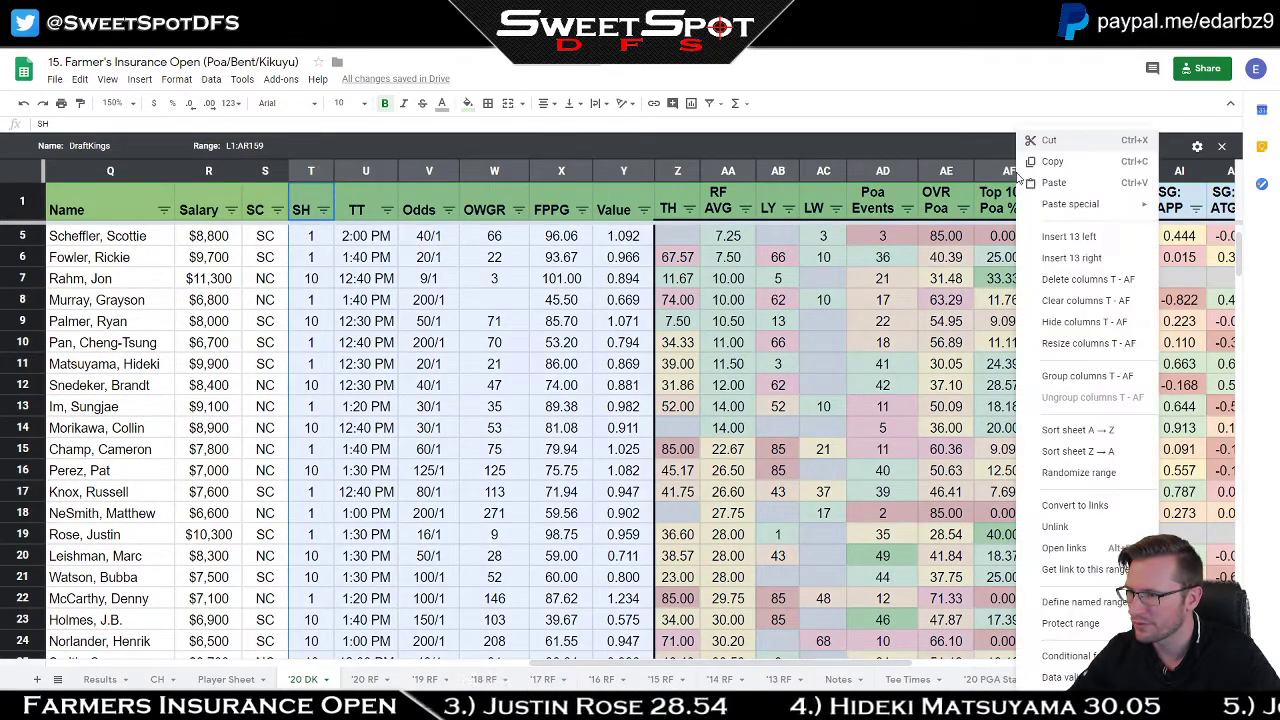
left_click(1062, 322)
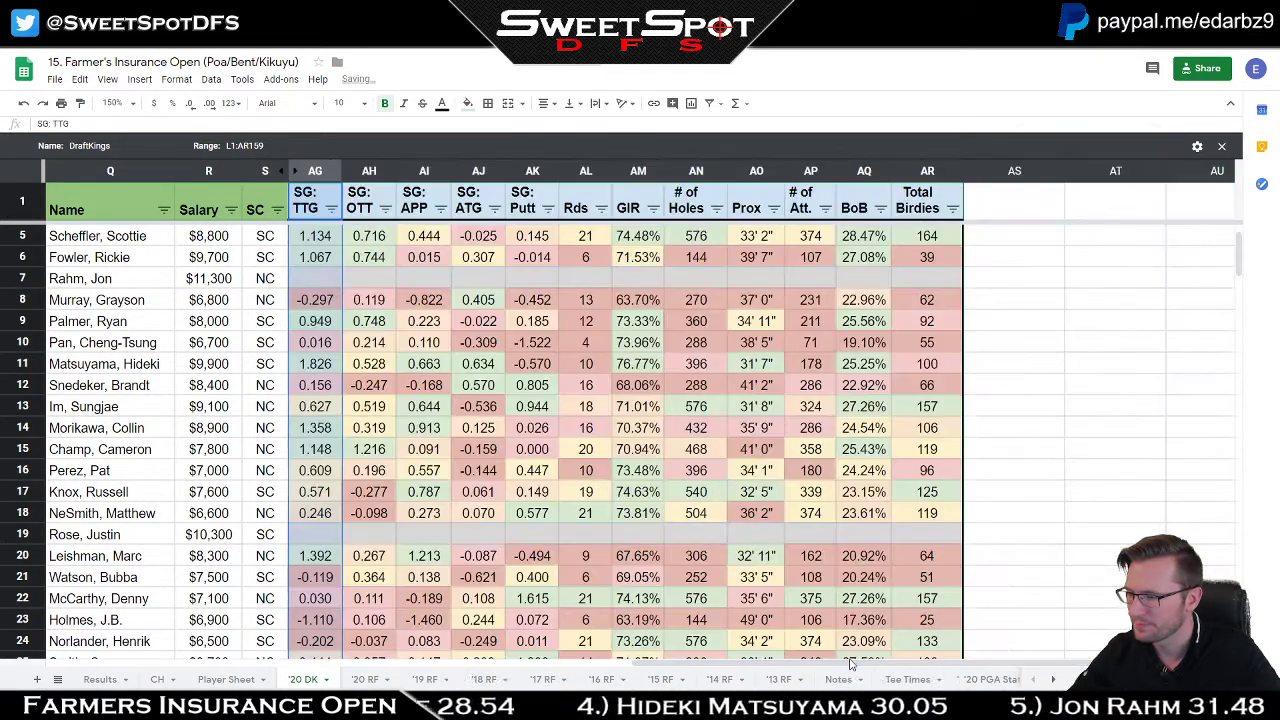
Step: Sort the '20 DK sheet by Salary in descending order, followed by a descending sort on SG: TTG
left_click_drag(849, 665, 700, 655)
scroll(212, 242, "up", 1)
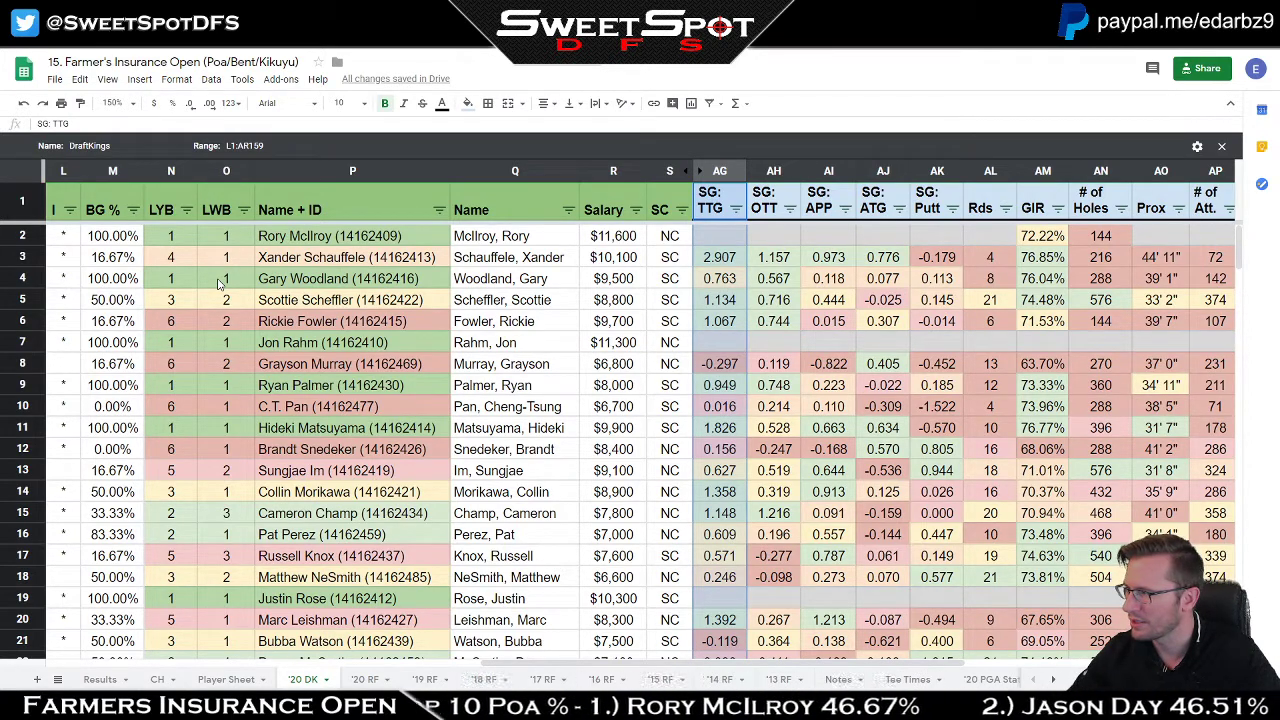
left_click(636, 209)
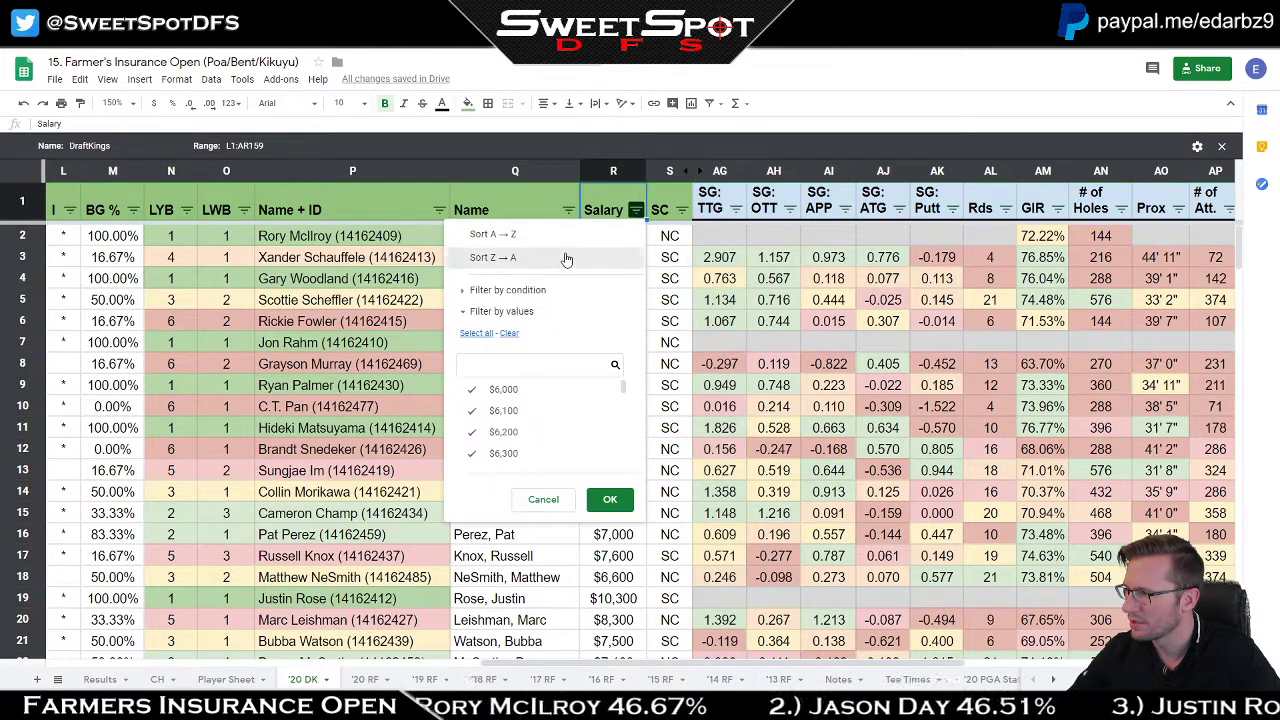
left_click(566, 259)
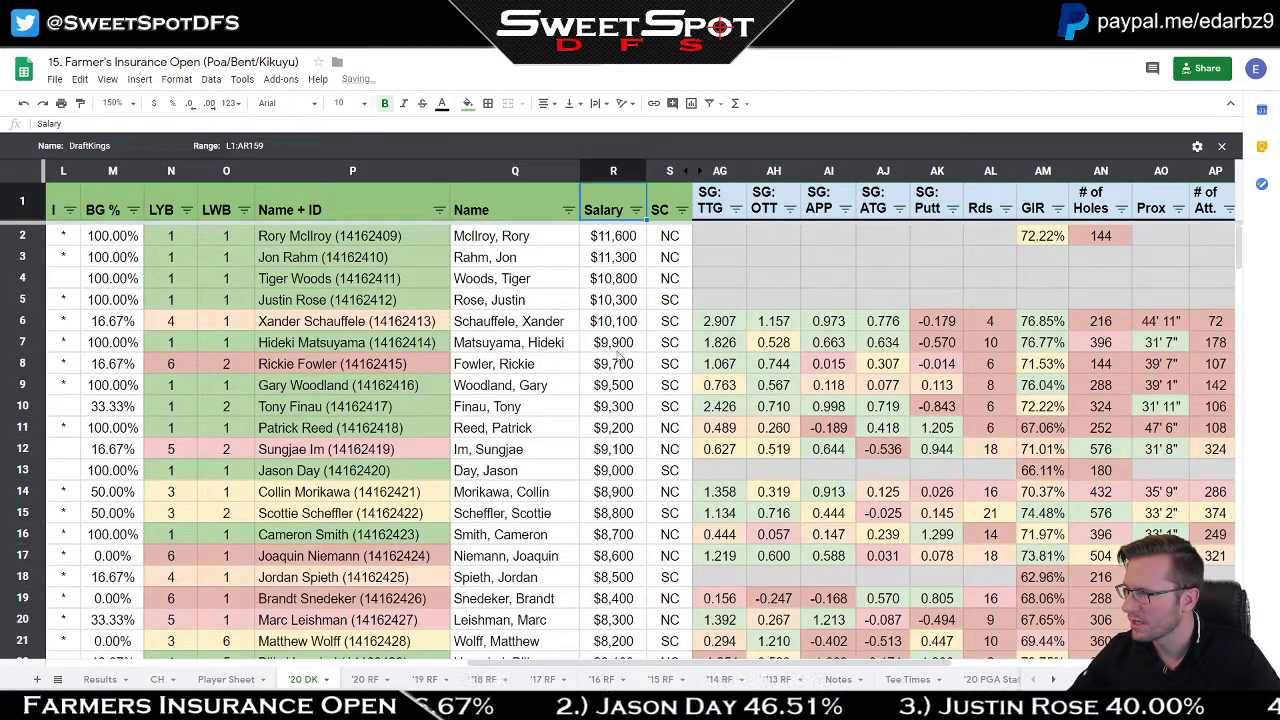
left_click(736, 209)
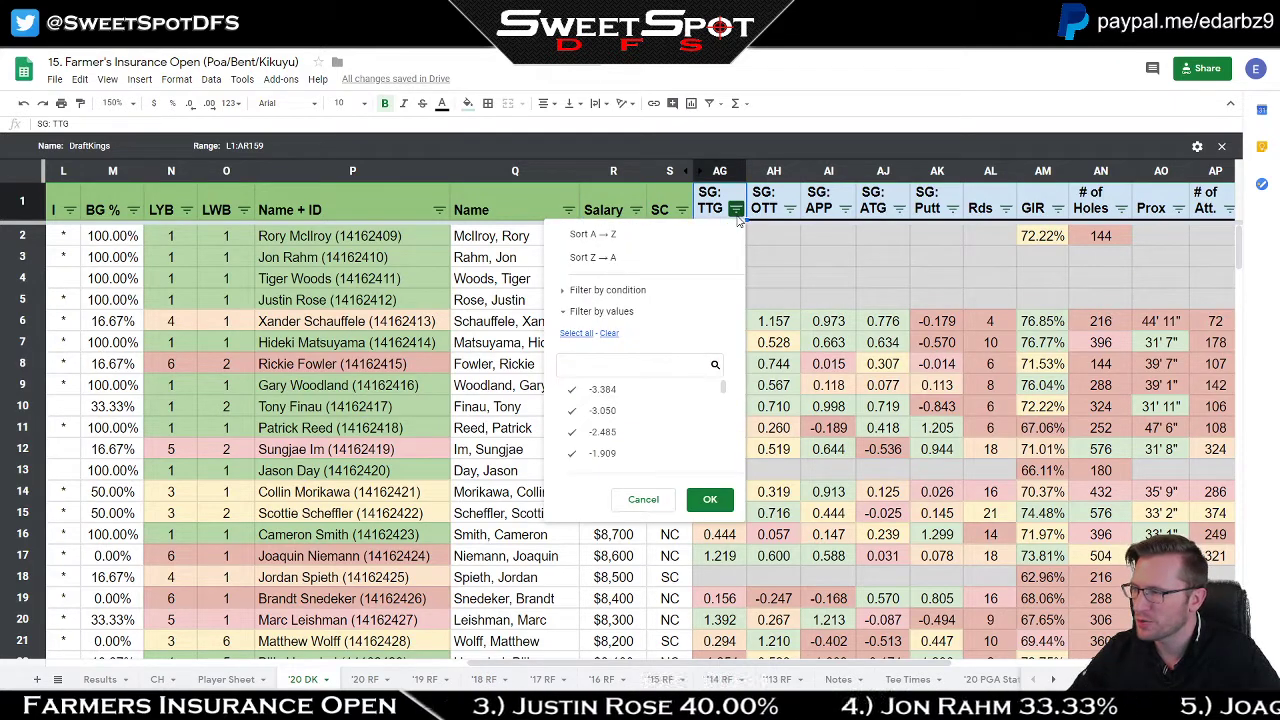
left_click(660, 258)
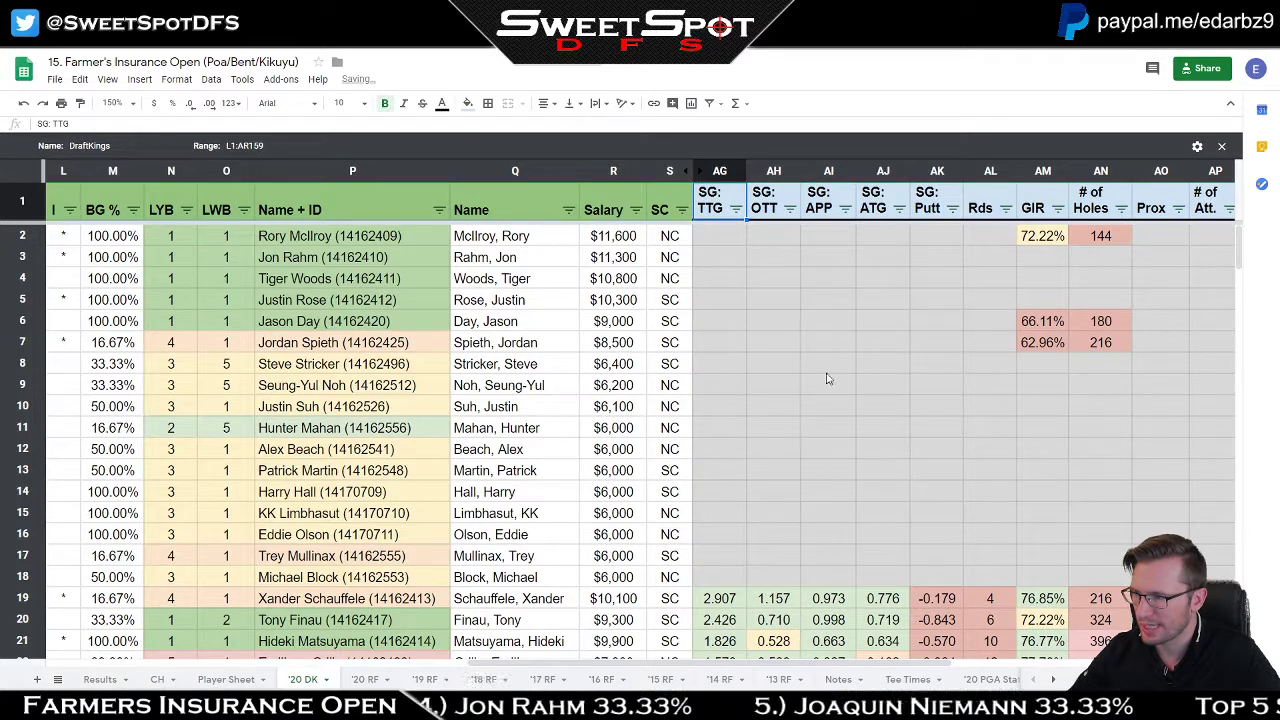
Step: Filter the GIR column to exclude blank entries
left_click(1058, 208)
scroll(1025, 415, "down", 5)
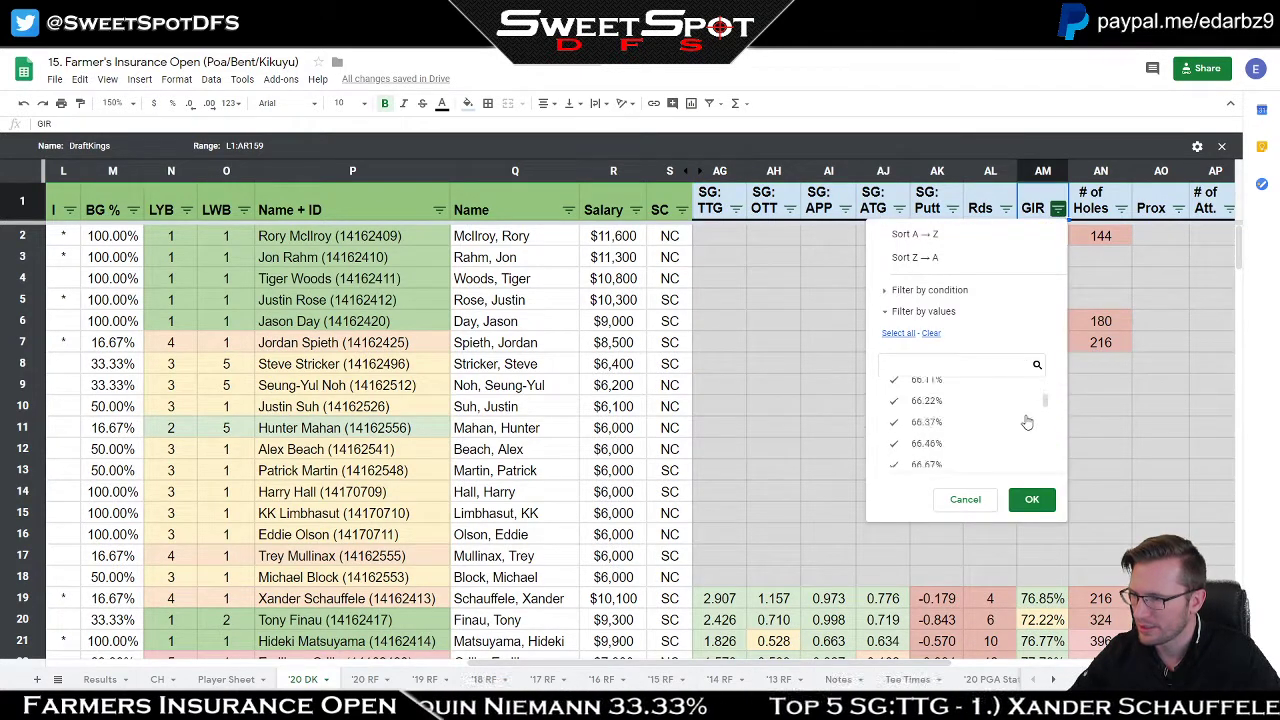
scroll(1044, 430, "down", 3)
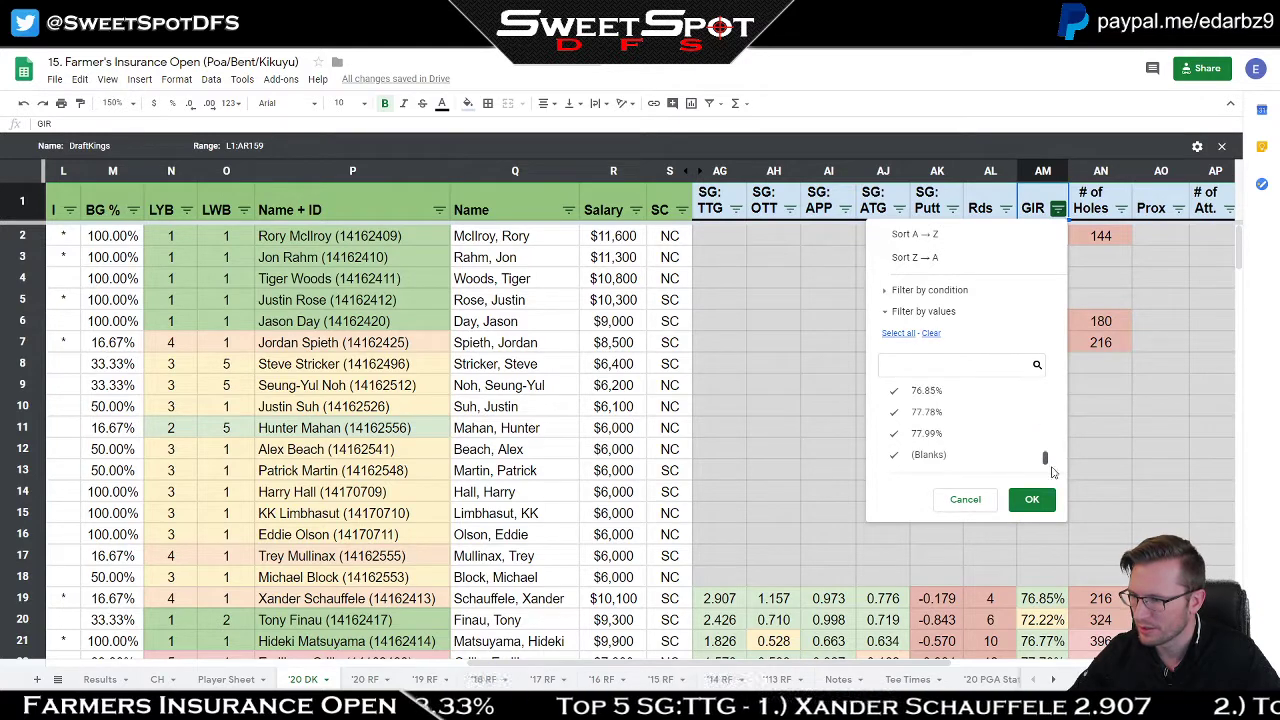
left_click(966, 462)
left_click(1032, 499)
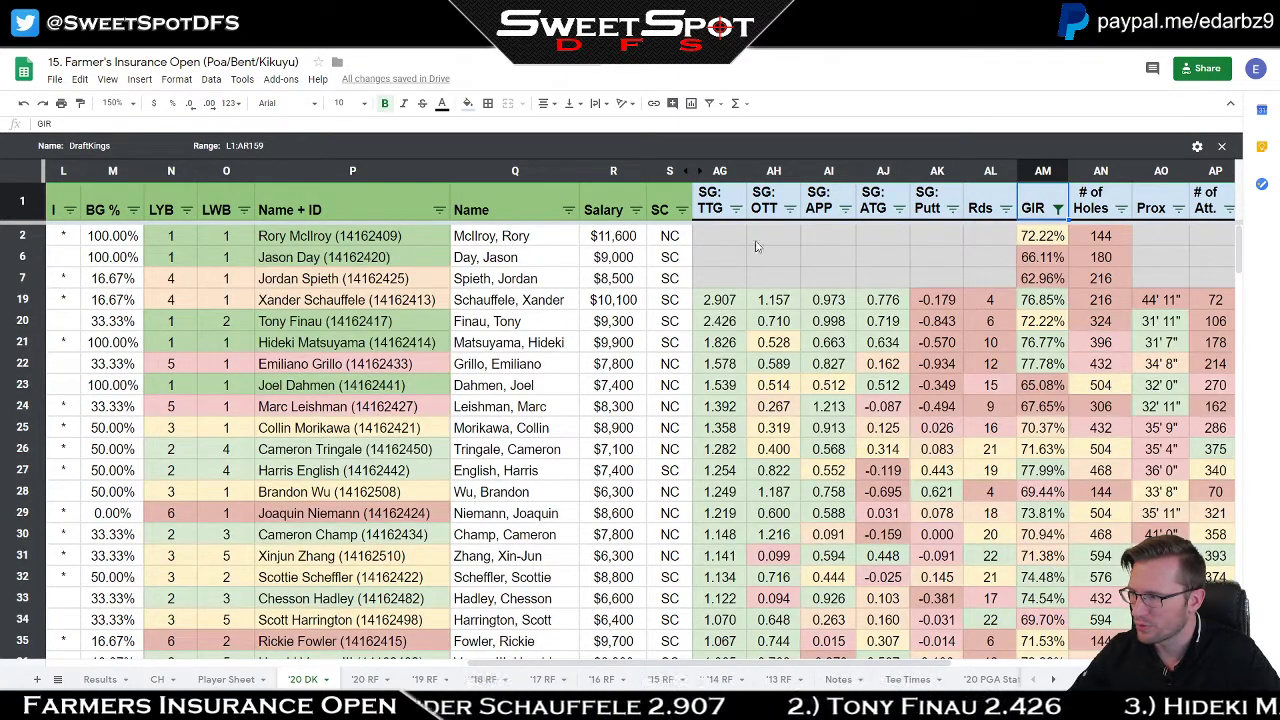
Step: Highlight the salaries of top SG: TTG golfers Schauffele, Finau, Matsuyama, Dahmen, Brandon Wu and Xinjun Zhang
scroll(600, 299, "down", 1)
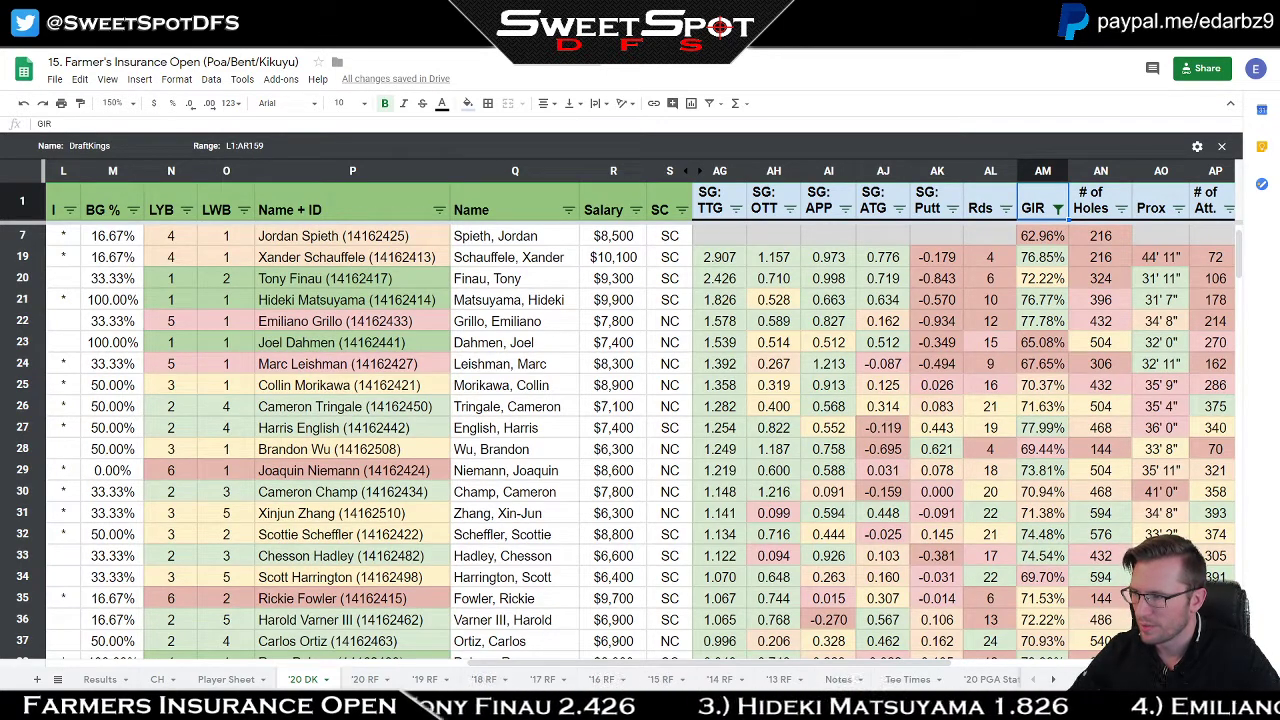
scroll(480, 384, "down", 1)
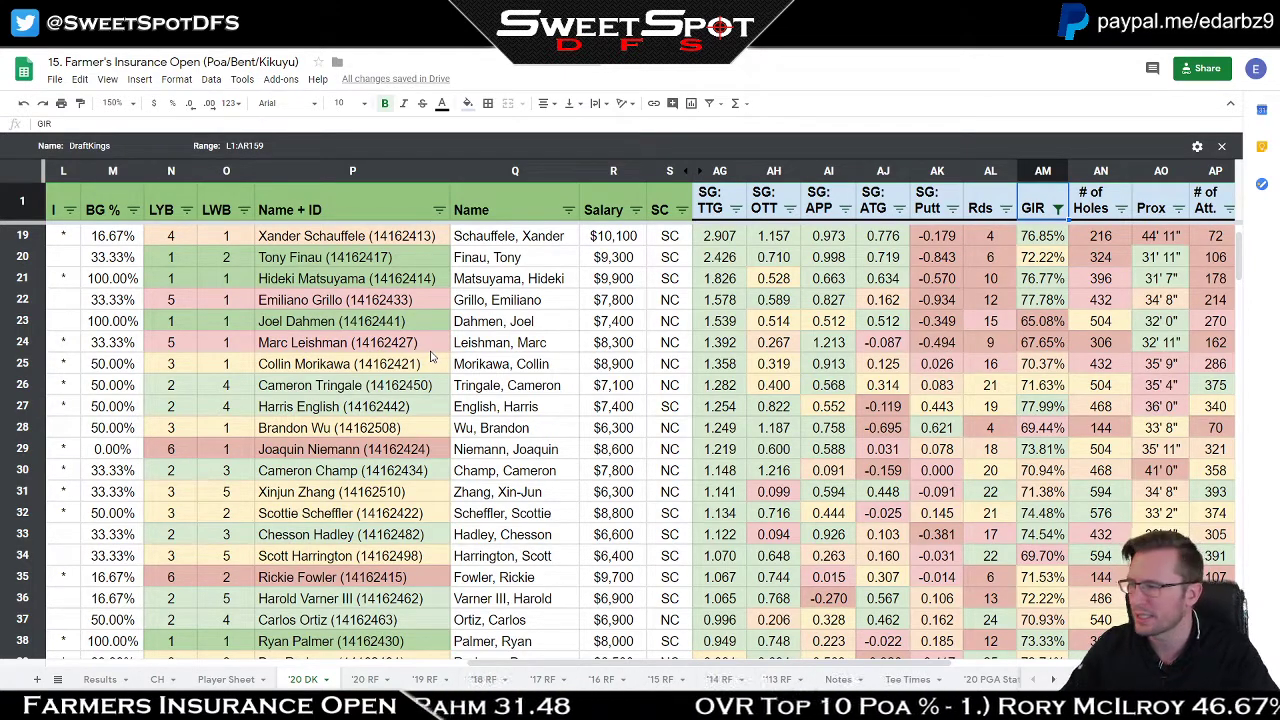
left_click_drag(636, 246, 615, 326)
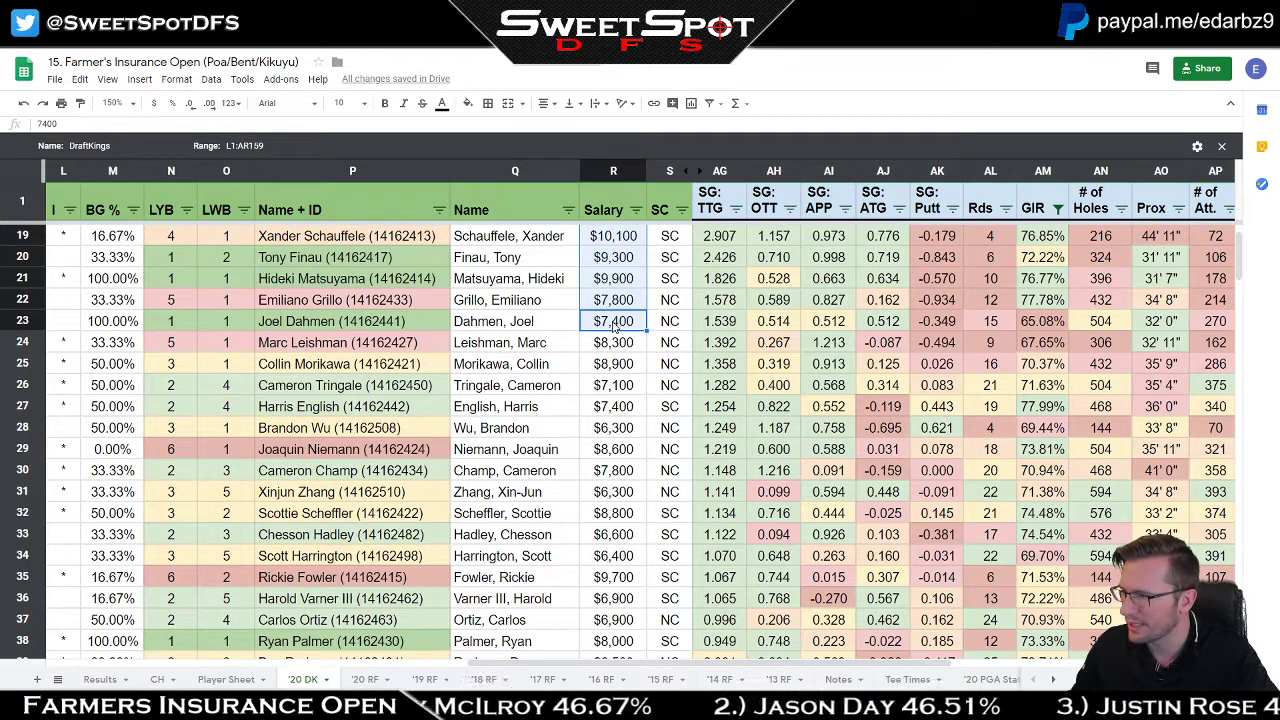
mouse_move(615, 326)
left_mouse_down()
mouse_move(627, 305)
mouse_move(622, 322)
left_mouse_up()
left_click(625, 430, "ctrl")
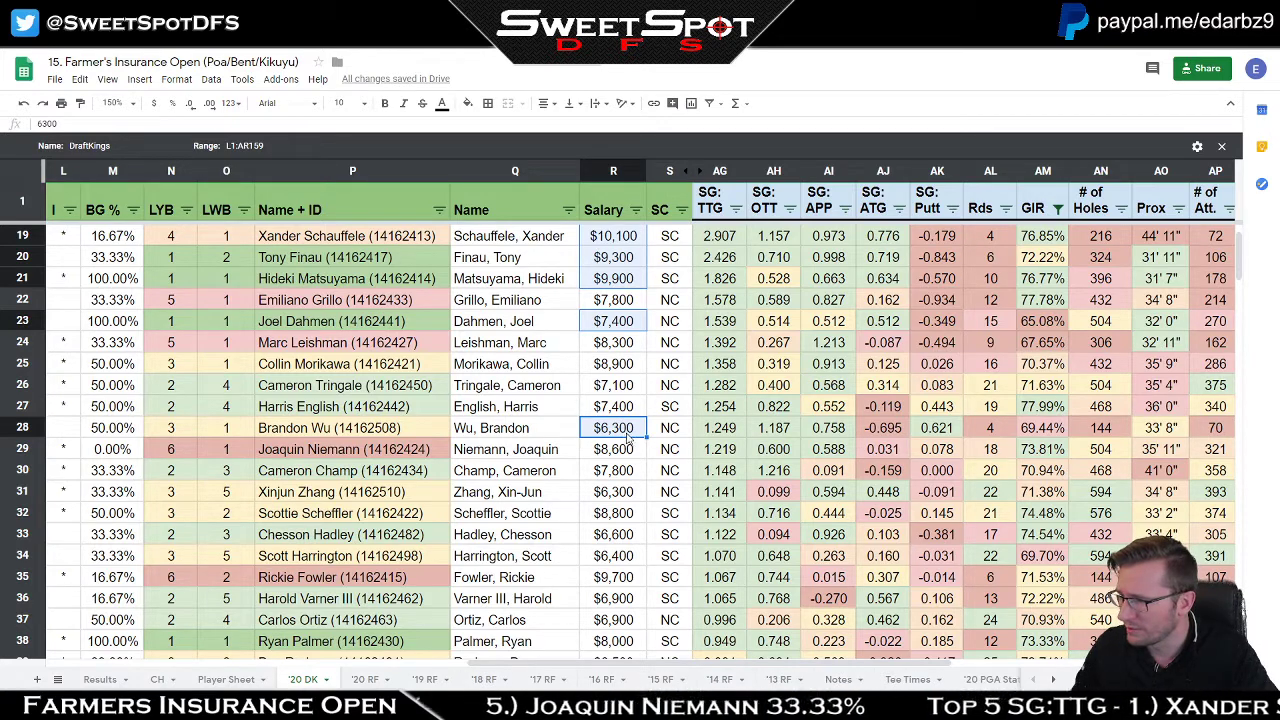
left_click(625, 492, "ctrl")
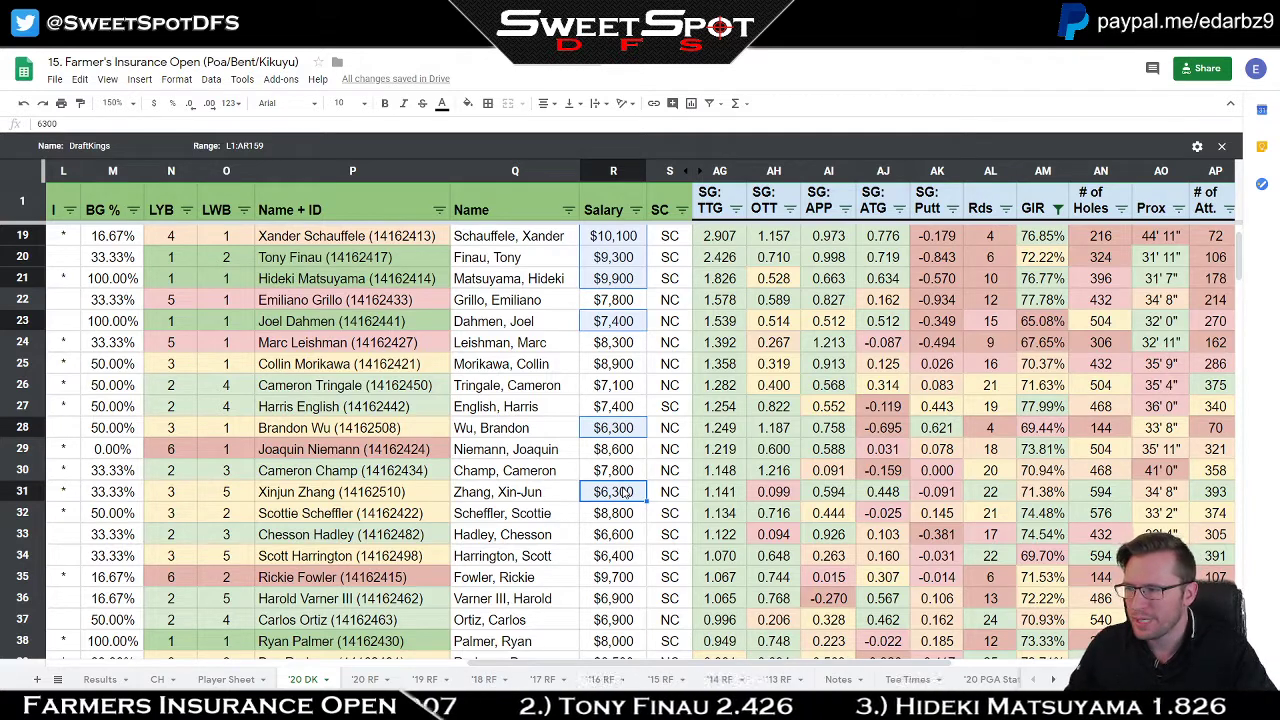
Step: Examine the SG: TTG values from Schauffele through Champ and mark the names of Schauffele, Finau and Matsuyama
left_click_drag(722, 242, 725, 479)
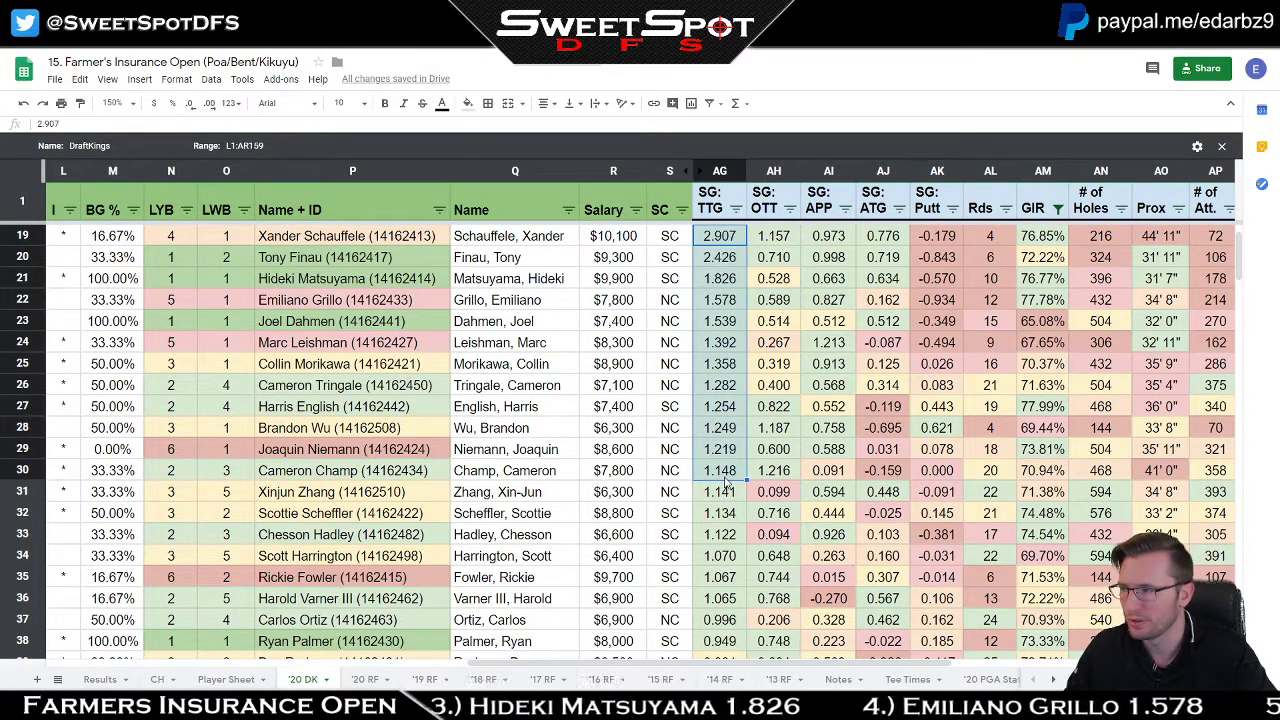
left_click(494, 241)
left_click(510, 260)
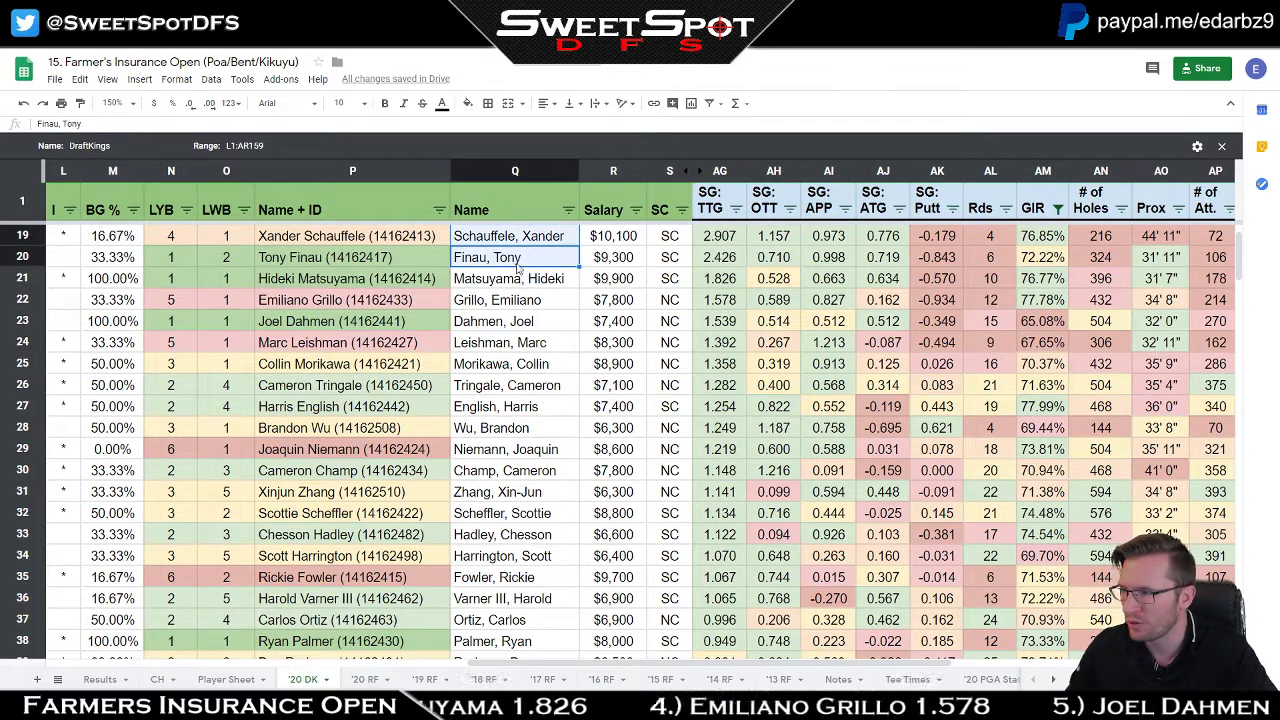
left_click(535, 244)
left_click(539, 282)
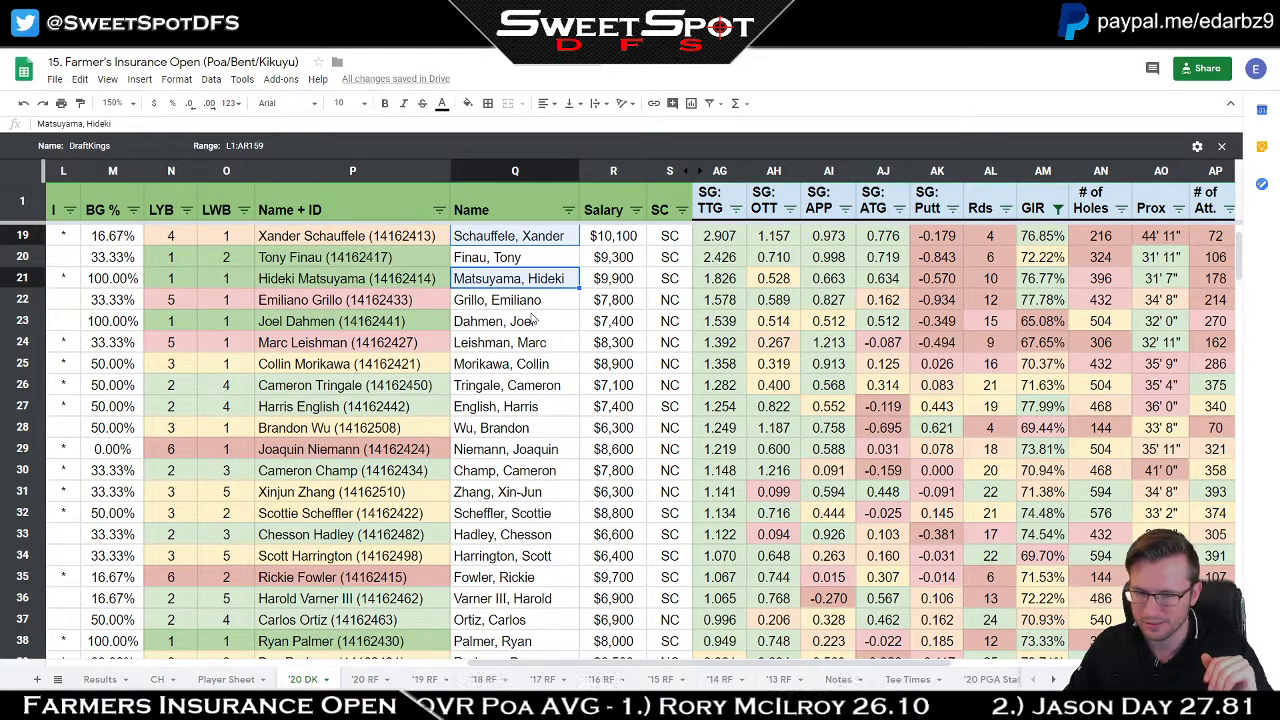
Step: Sort the golfers by SG: OTT in descending order and review the leaders
left_click(789, 208)
left_click(697, 259)
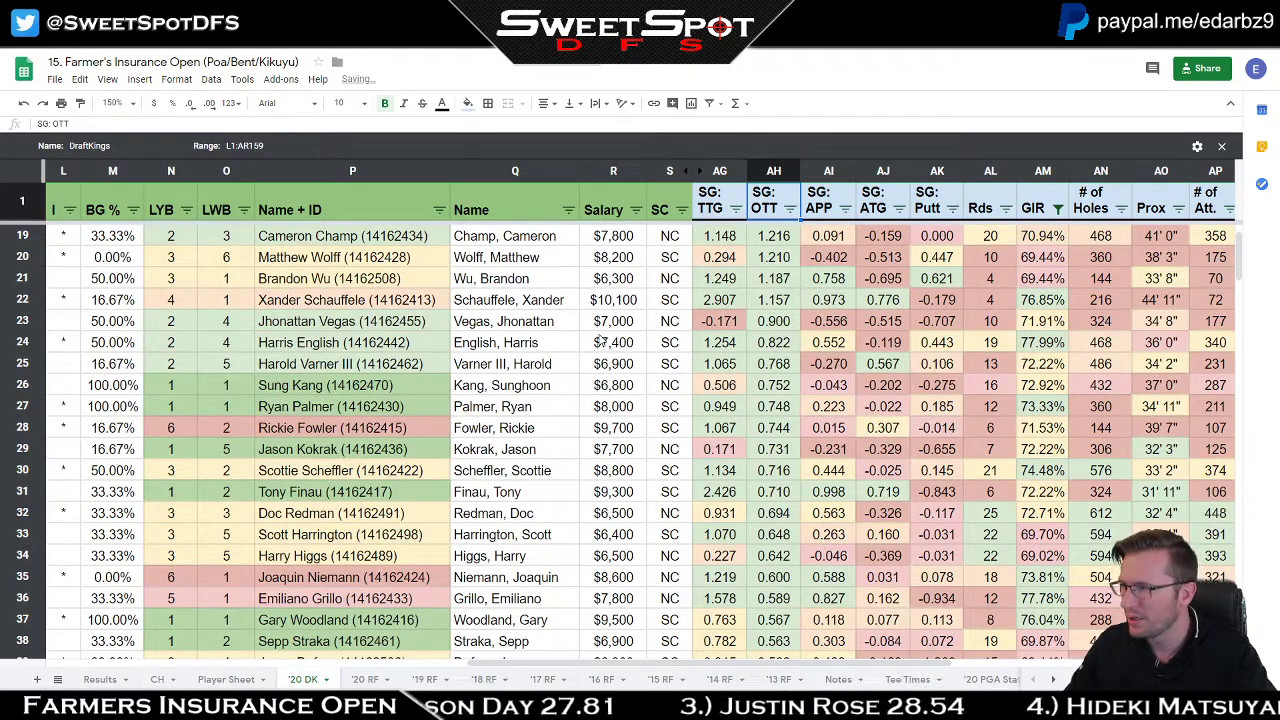
scroll(600, 342, "up", 1)
scroll(600, 342, "down", 1)
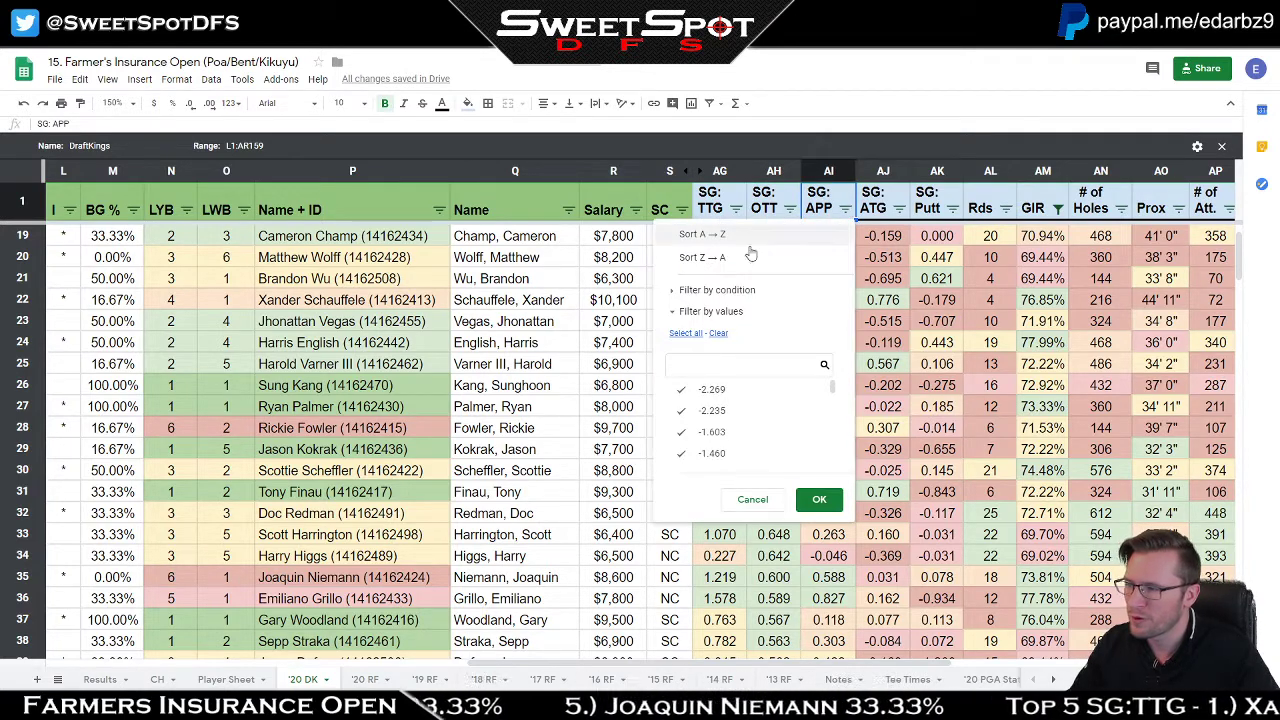
Step: Sort the golfers by SG: APP in descending order and examine the rows of Leishman, Finau and Schauffele
left_click(702, 257)
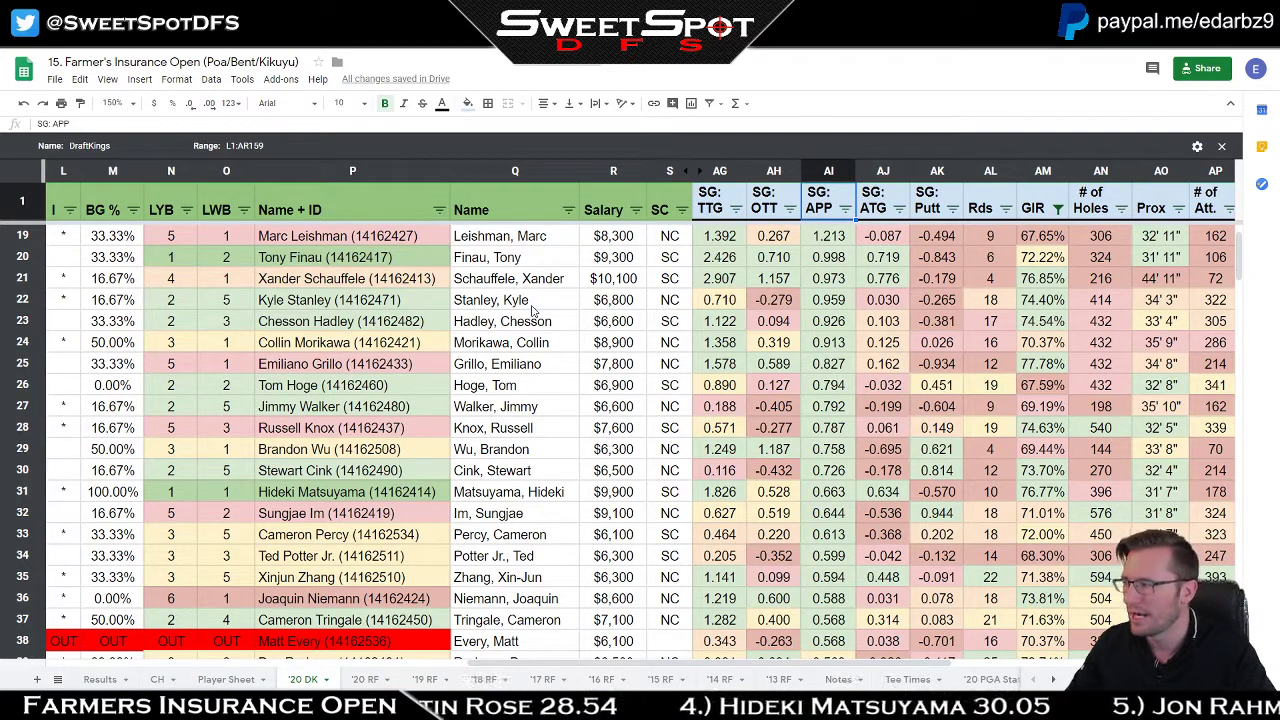
left_click(176, 238)
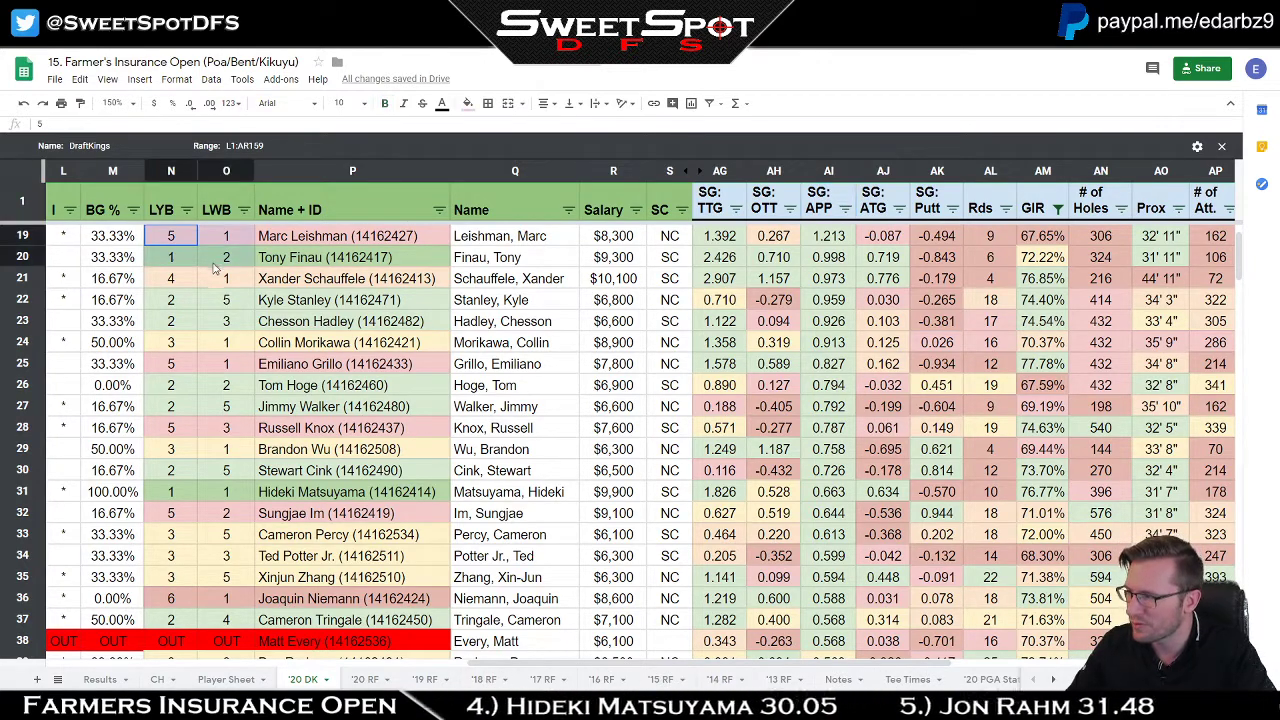
left_click(172, 257)
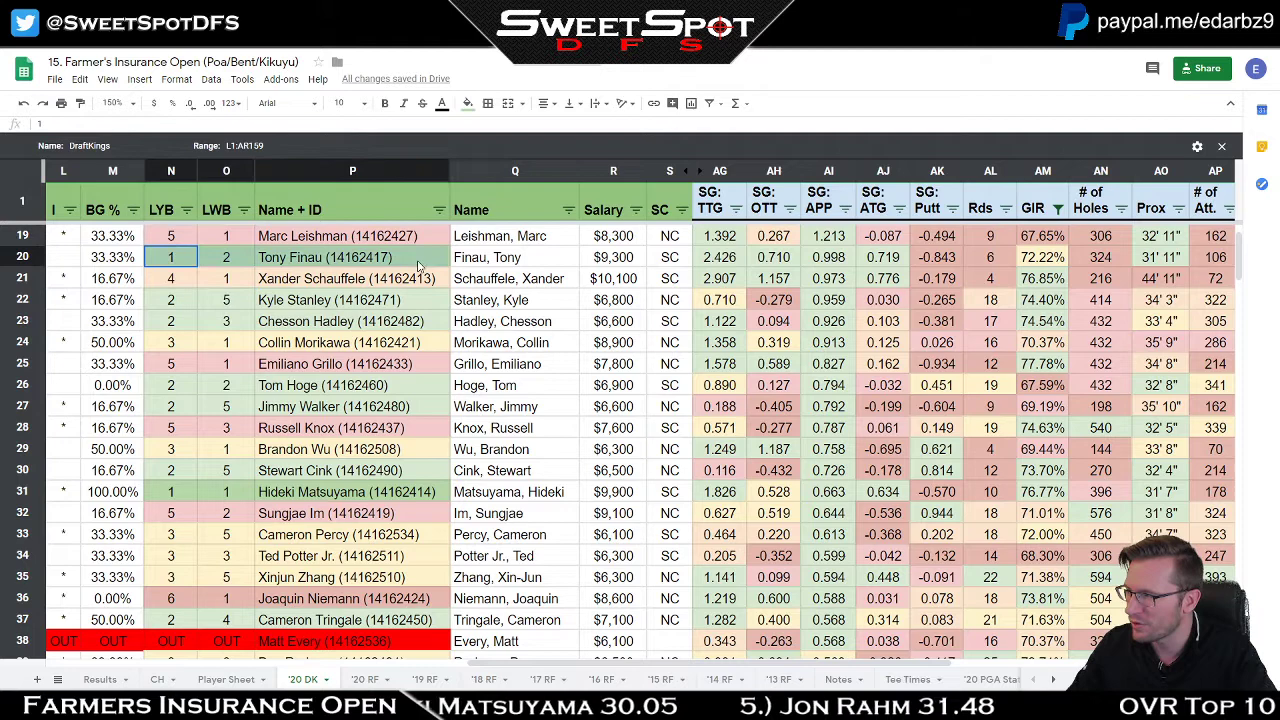
left_click(270, 257)
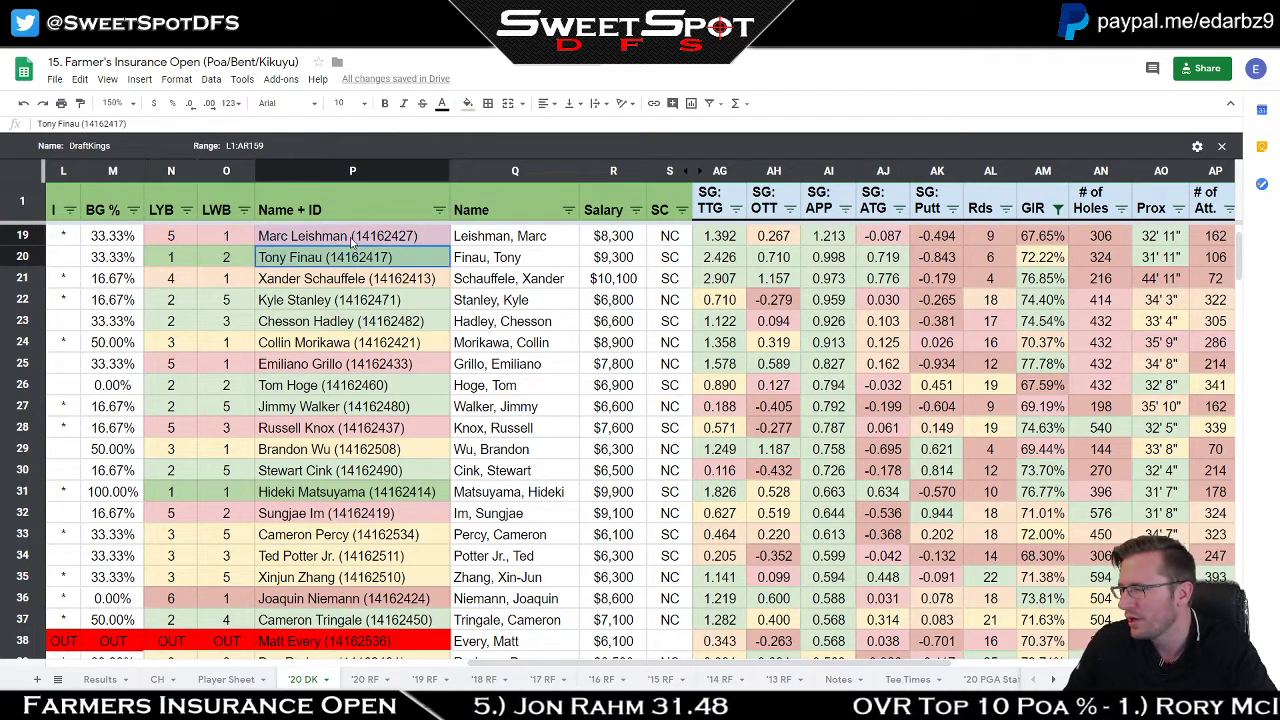
left_click(400, 281)
left_click(412, 257)
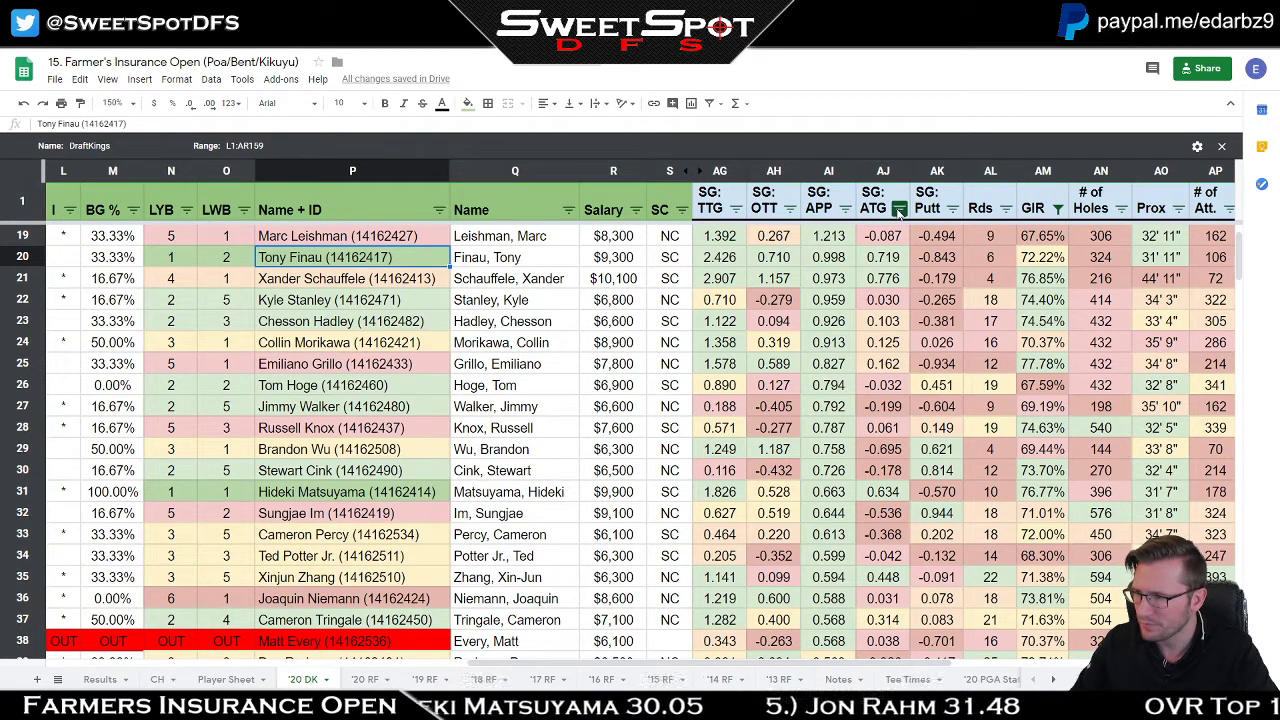
Step: Sort the golfers by SG: ATG in descending order and examine Xander Schauffele's strokes-gained values
left_click(899, 208)
left_click(770, 257)
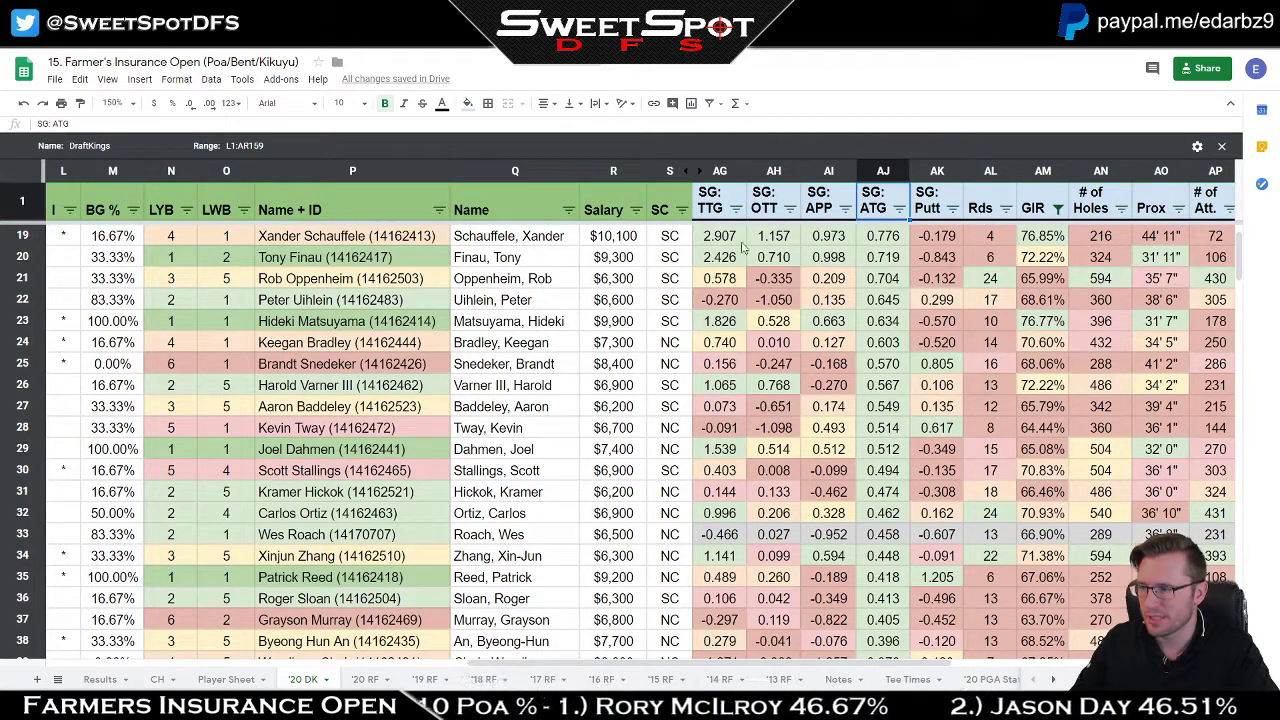
left_click(519, 240)
left_click(902, 240)
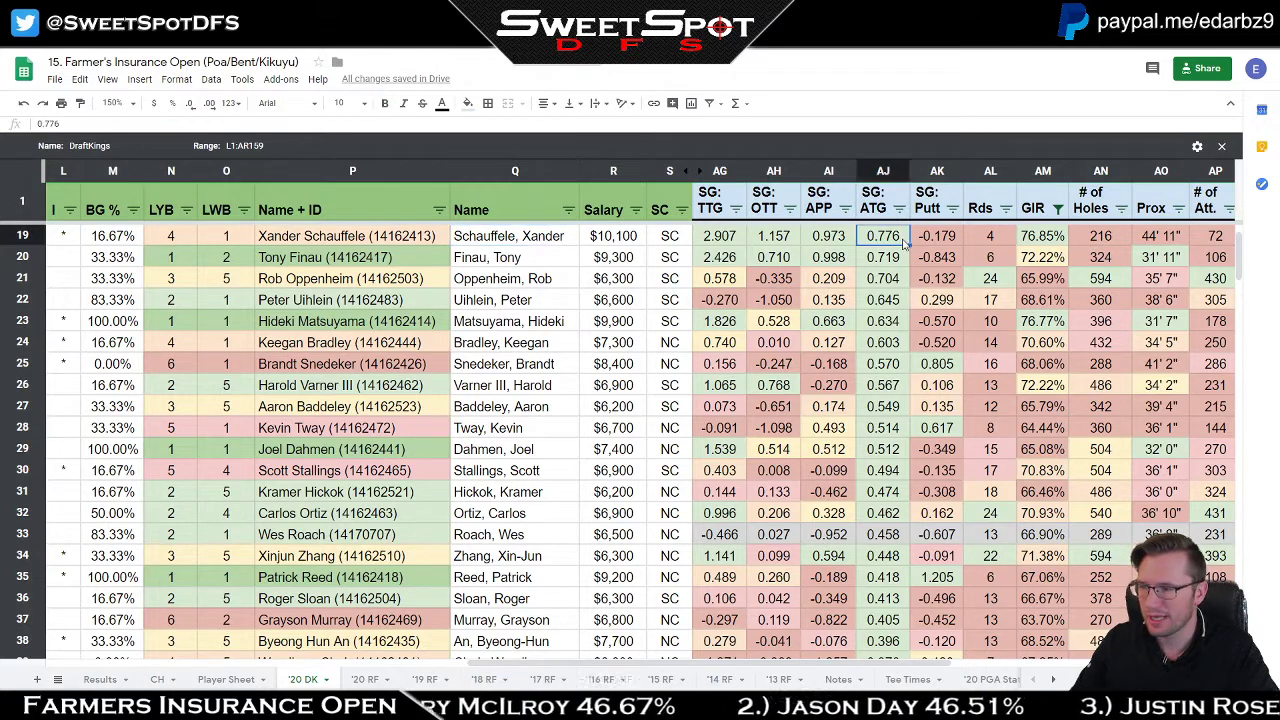
left_click(549, 242)
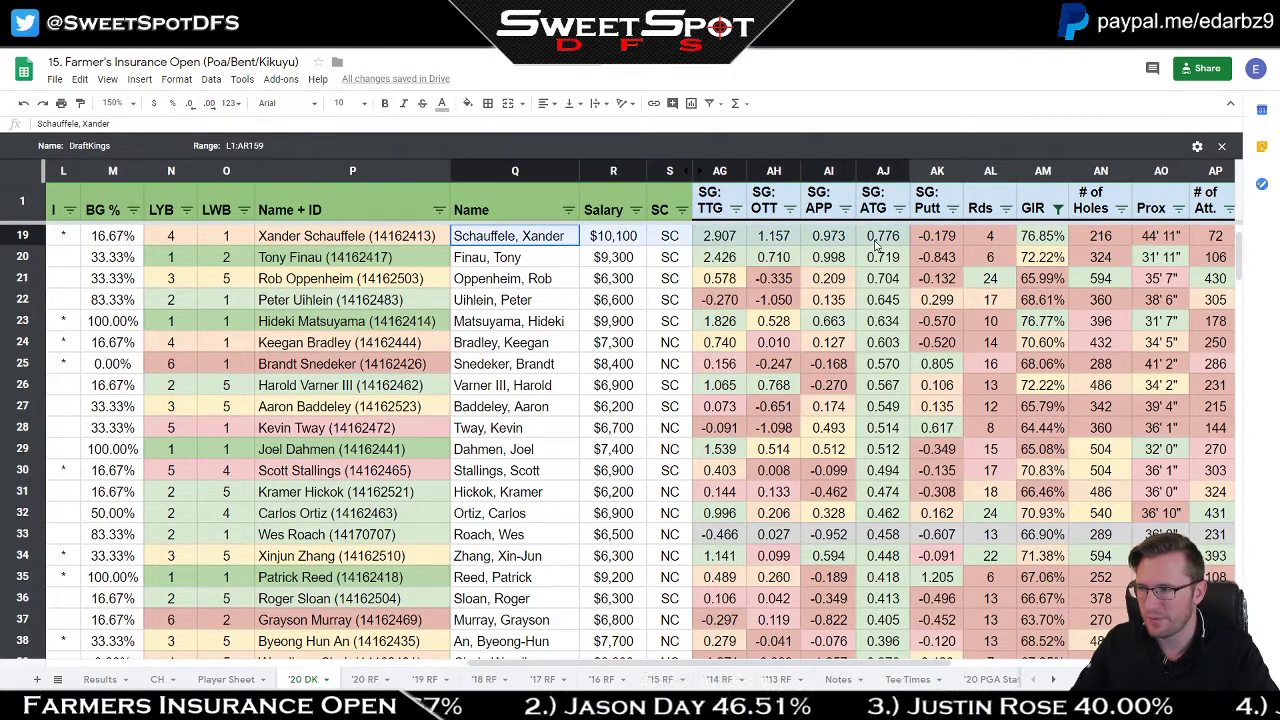
Step: Compare the SG: ATG values of Uihlein, Snedeker and Stallings with their SG: TTG, SG: OTT and SG: APP values
left_click(886, 302)
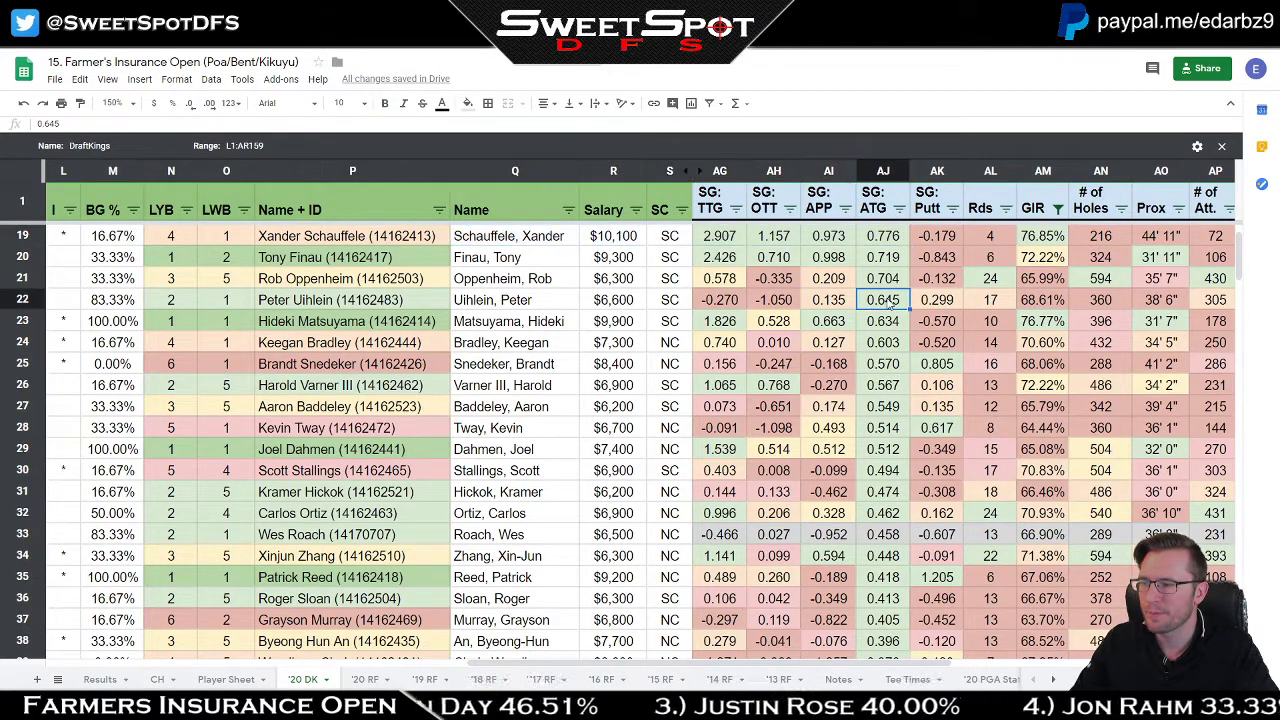
left_click(896, 366)
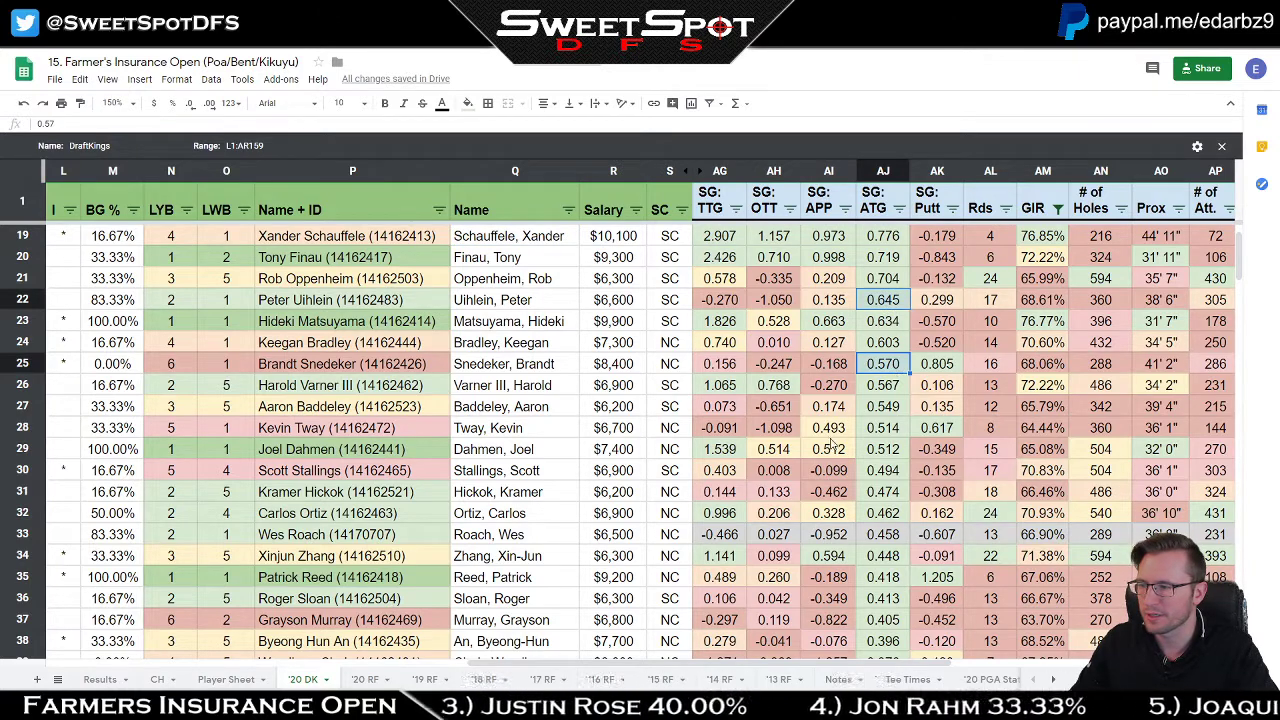
left_click(876, 477)
left_click_drag(725, 475, 828, 475)
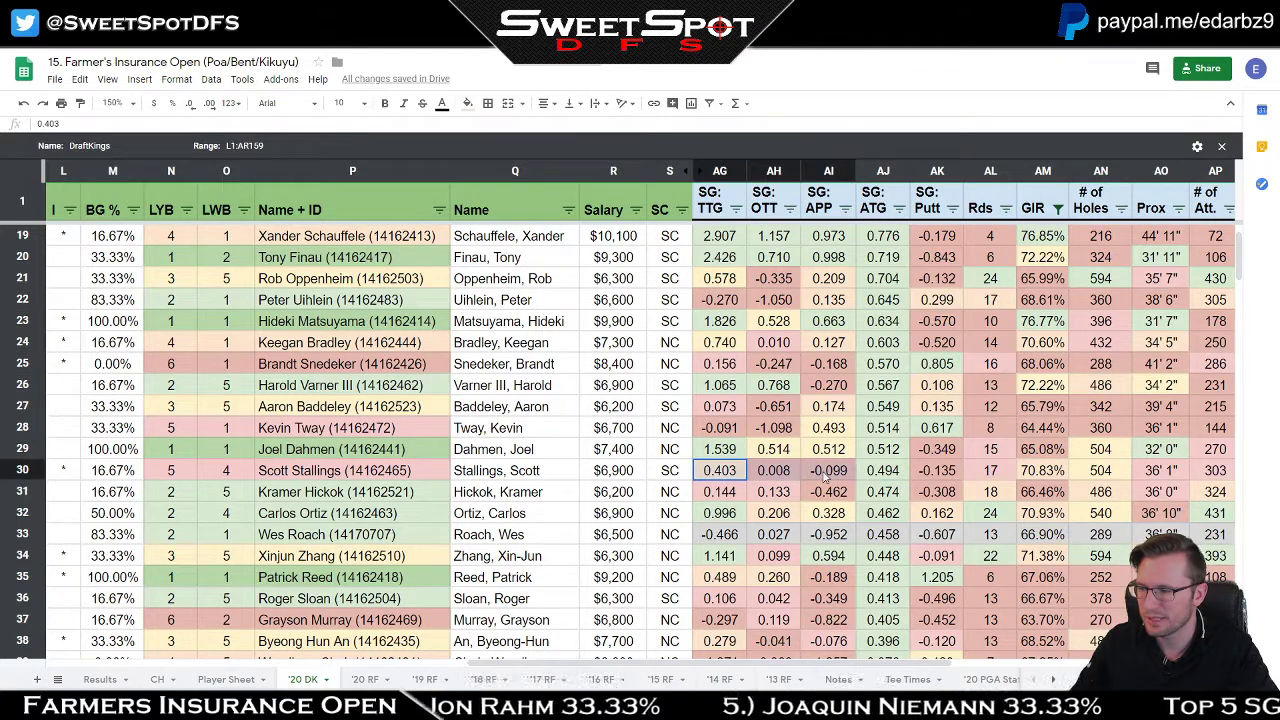
left_click_drag(725, 367, 830, 366)
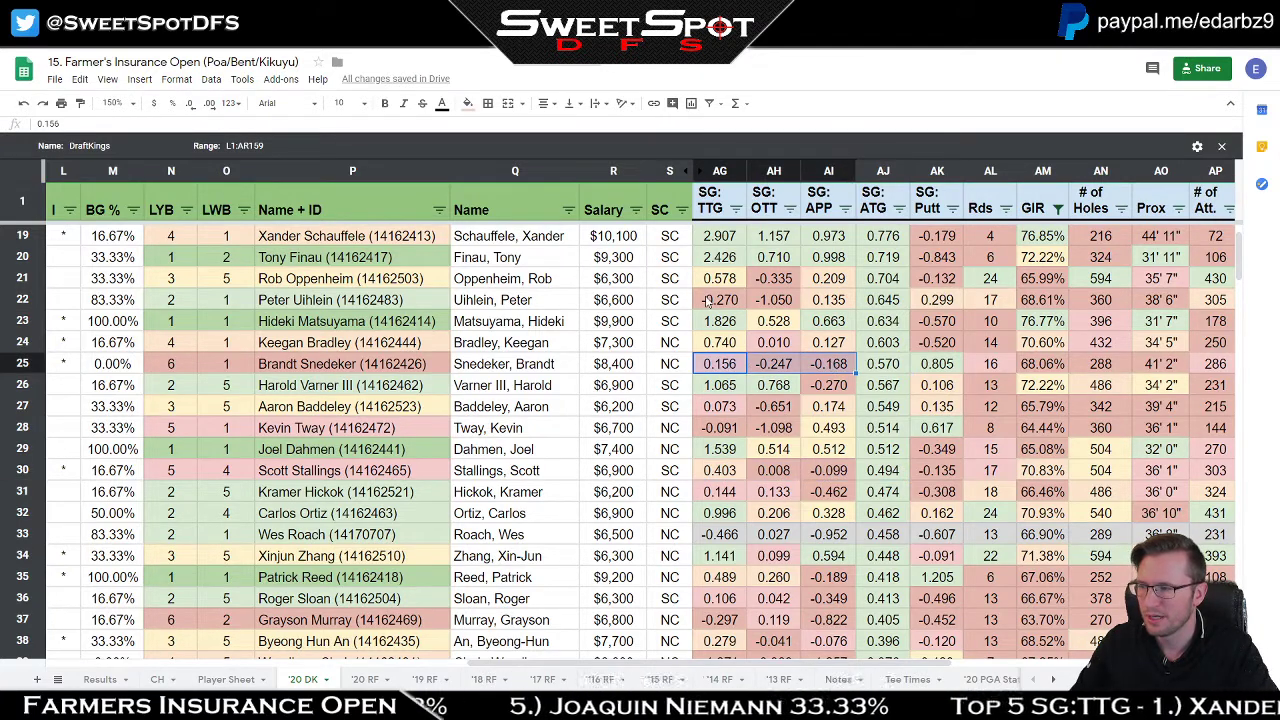
left_click_drag(709, 303, 822, 305)
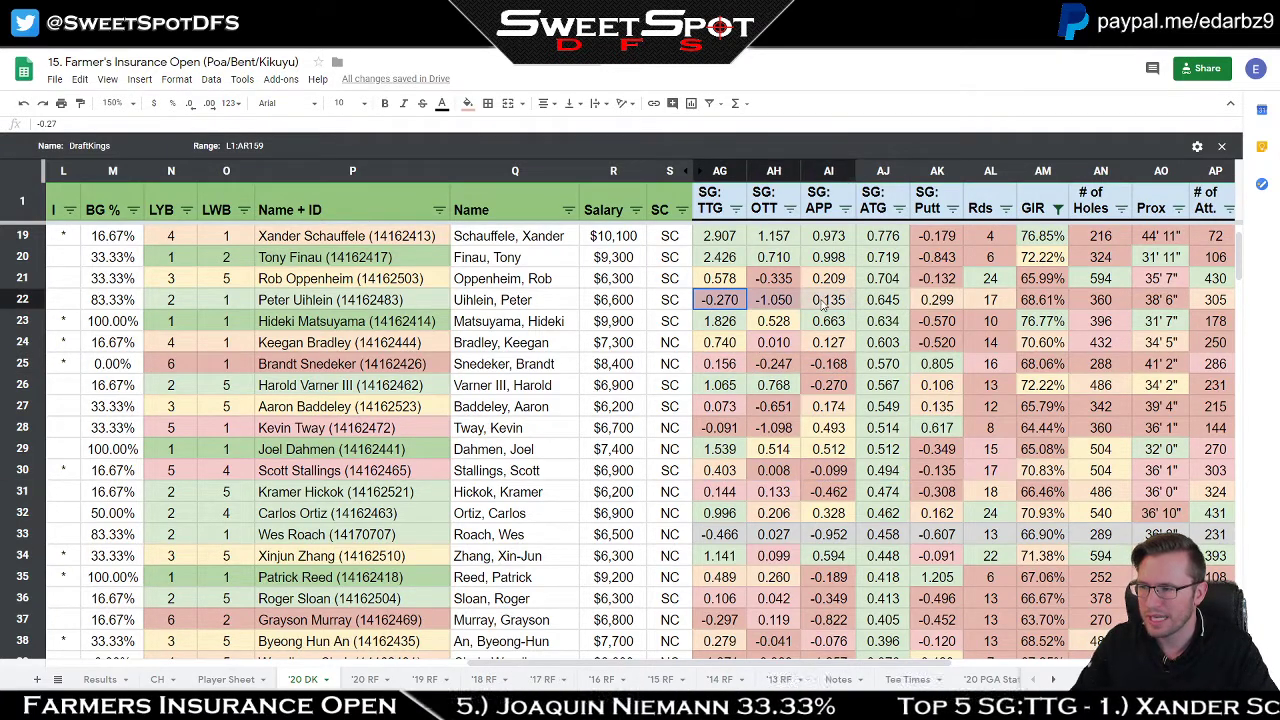
Step: Examine Peter Uihlein's SG: TTG and SG: ATG, and compare Keegan Bradley's SG: ATG entry with Xander Schauffele's
left_click(725, 305)
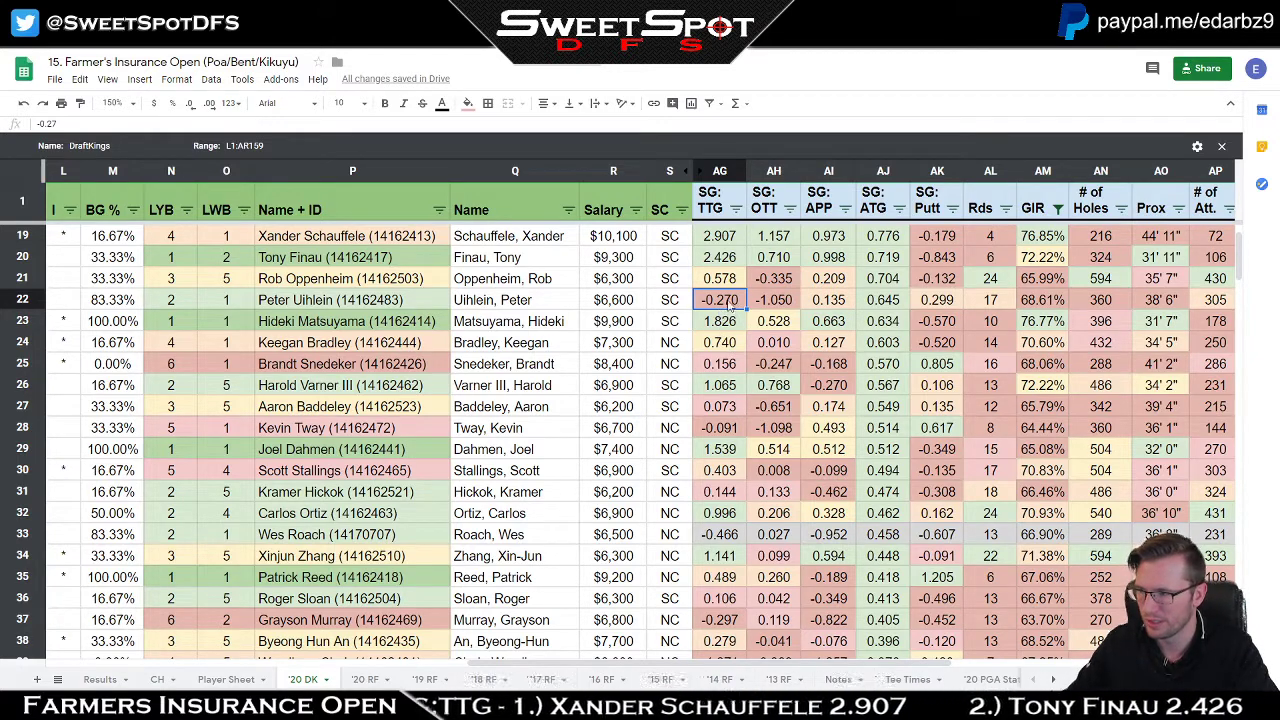
left_click(884, 305)
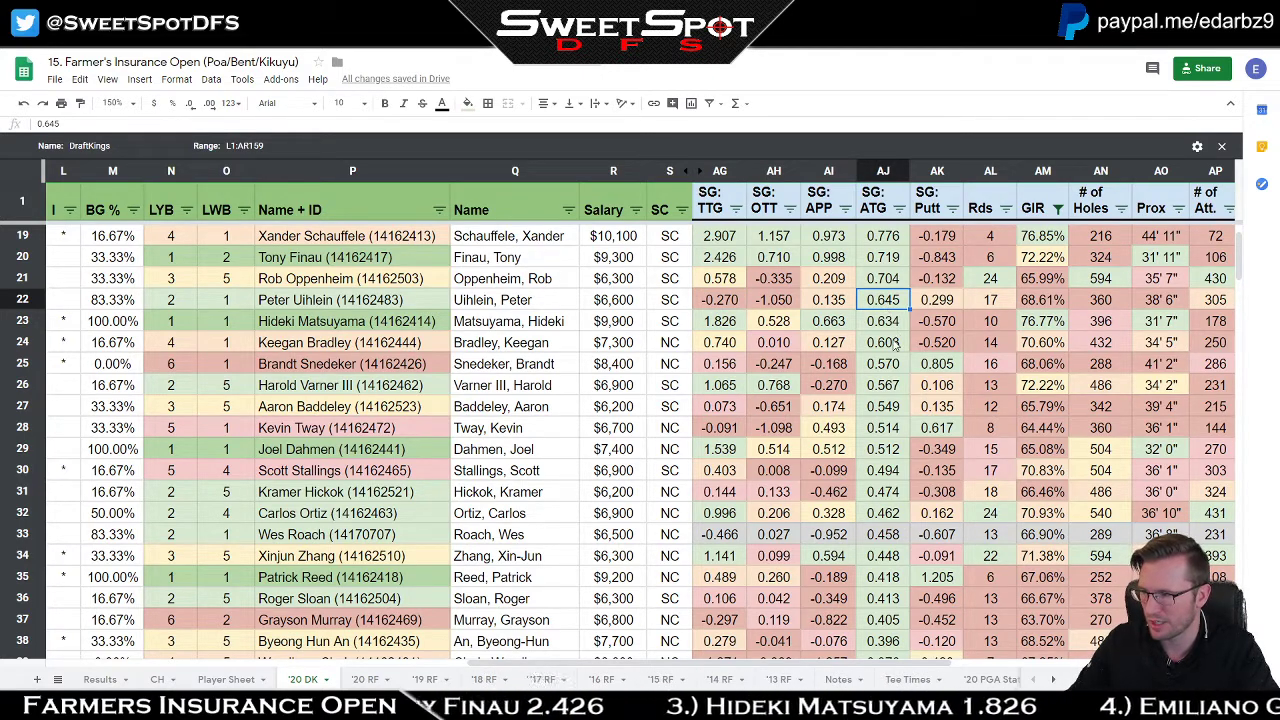
left_click(881, 345)
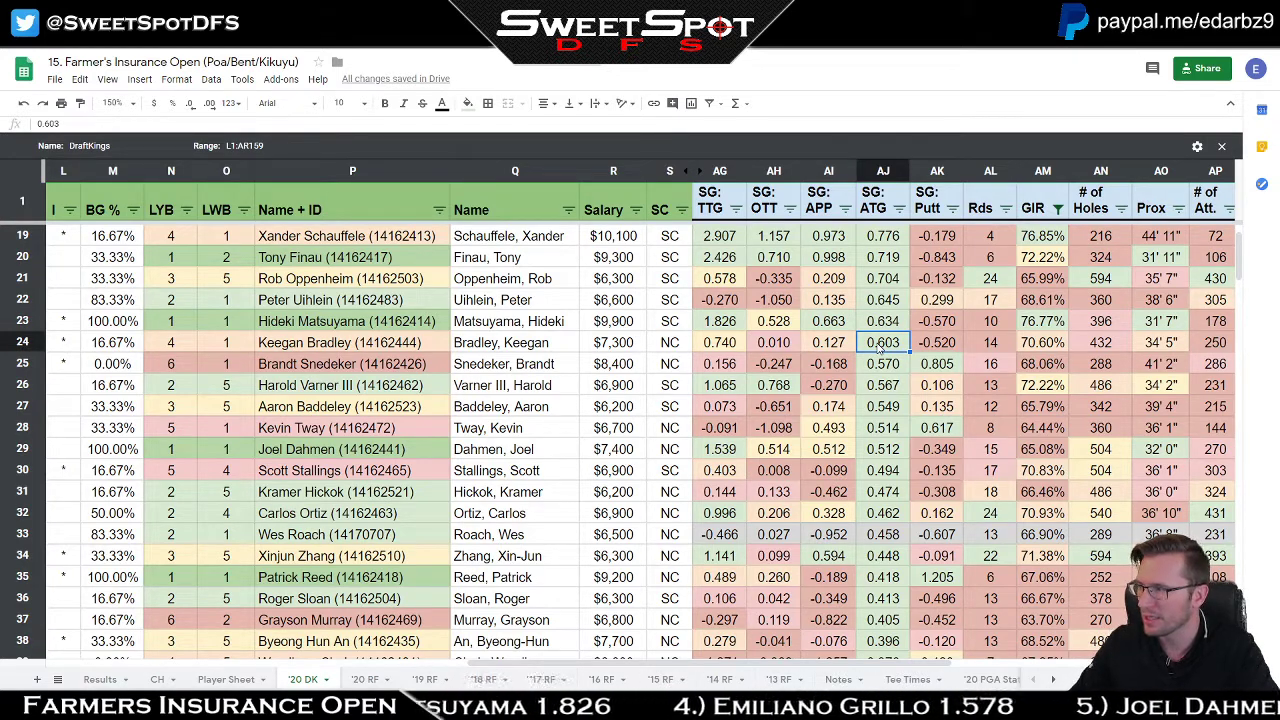
left_click(314, 349)
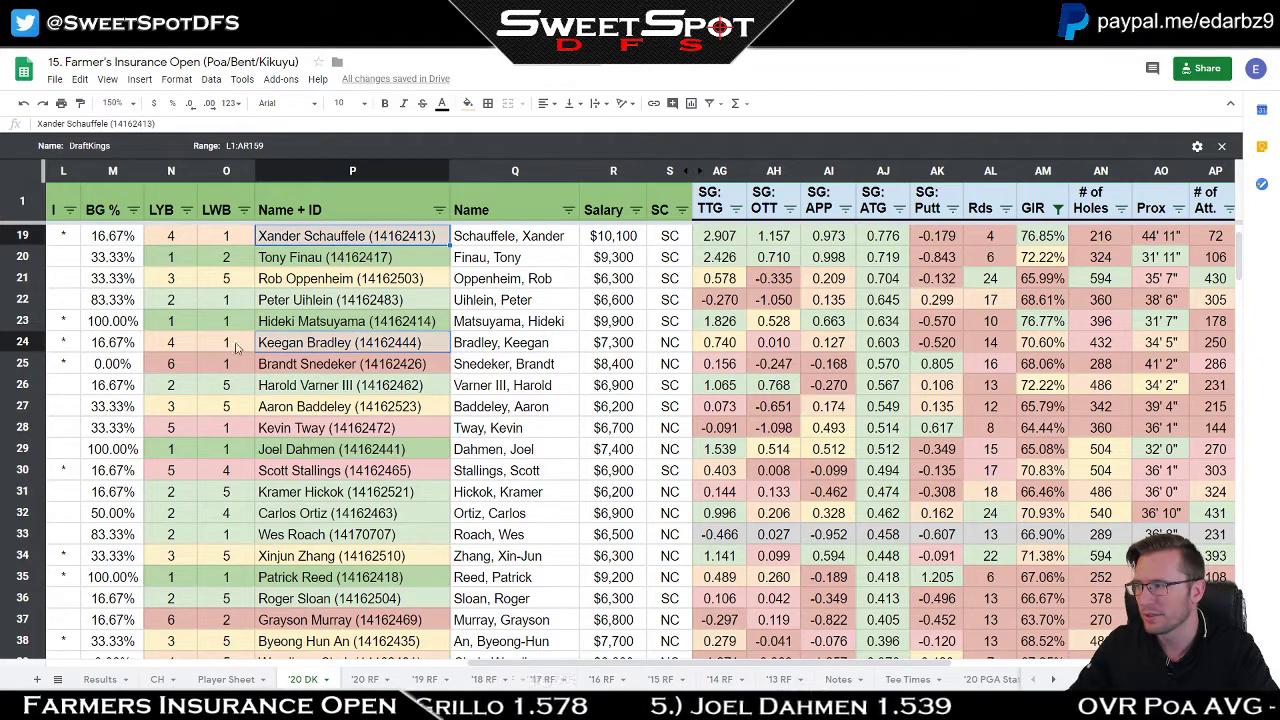
Step: Compare the LYB and LWB entries of Xander Schauffele and Keegan Bradley, and check Bradley's SG: ATG
key("Left")
key("Left")
left_click(172, 238)
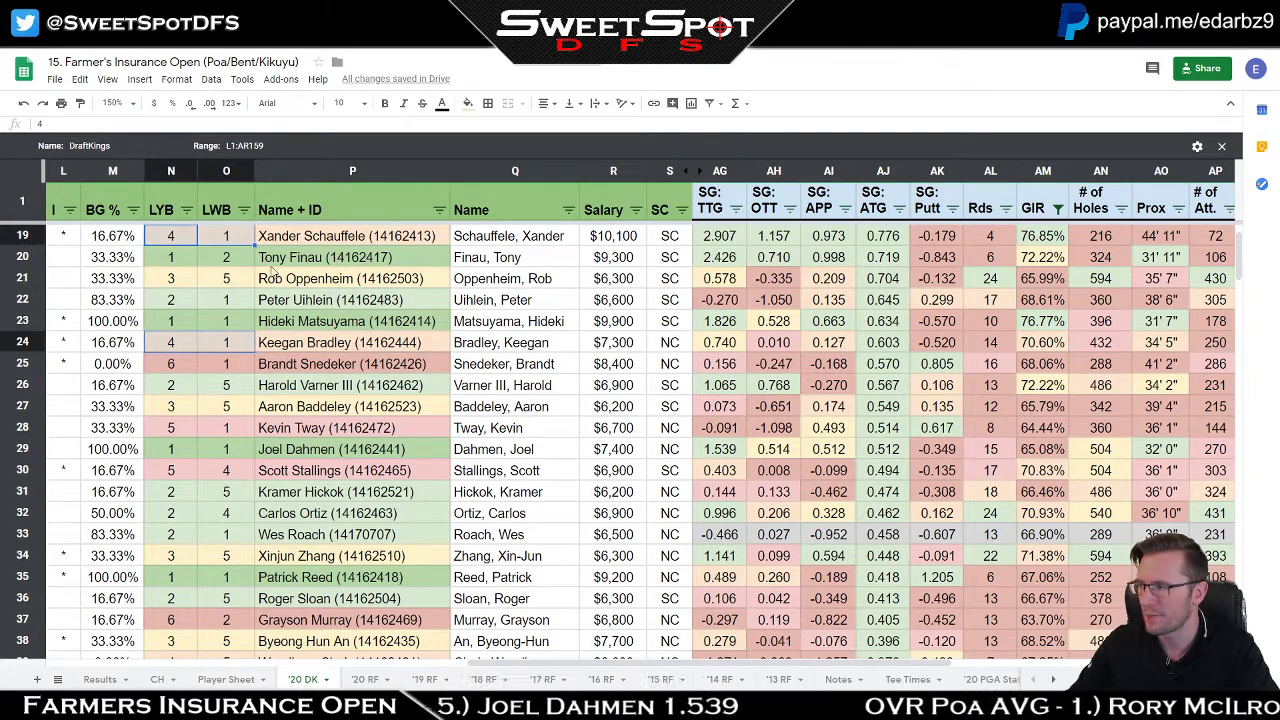
left_click(403, 345)
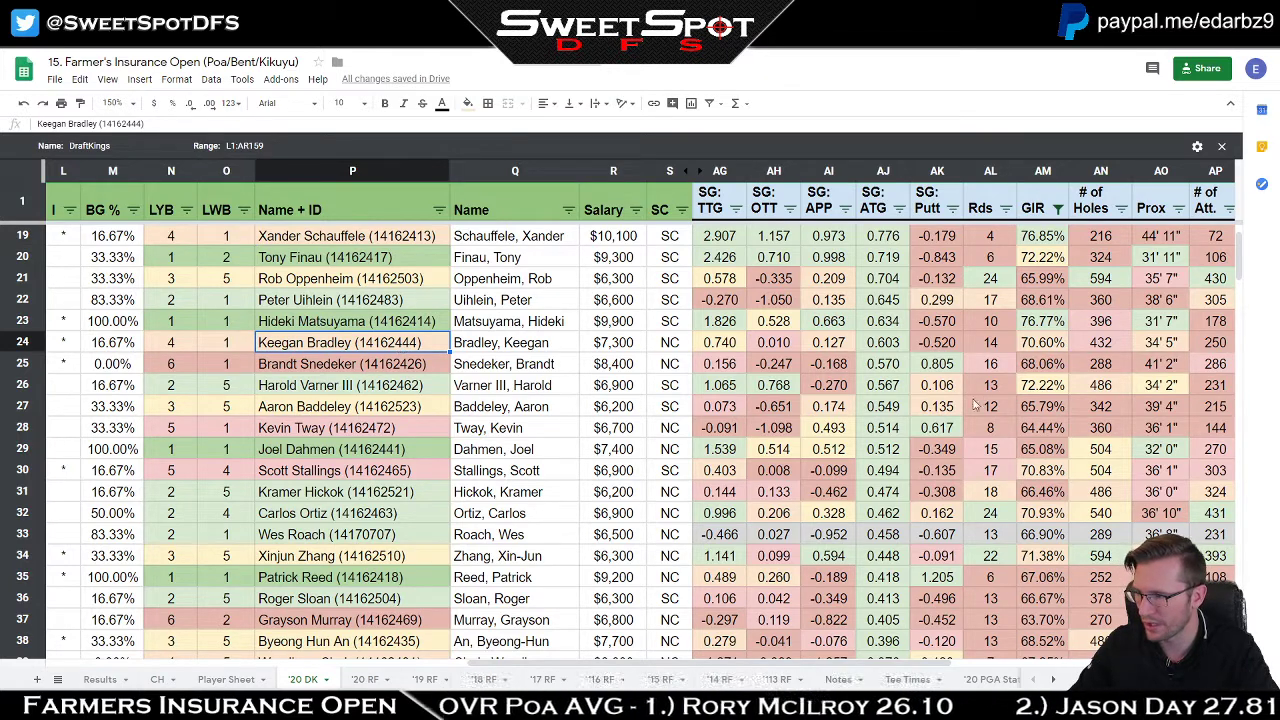
left_click(875, 348)
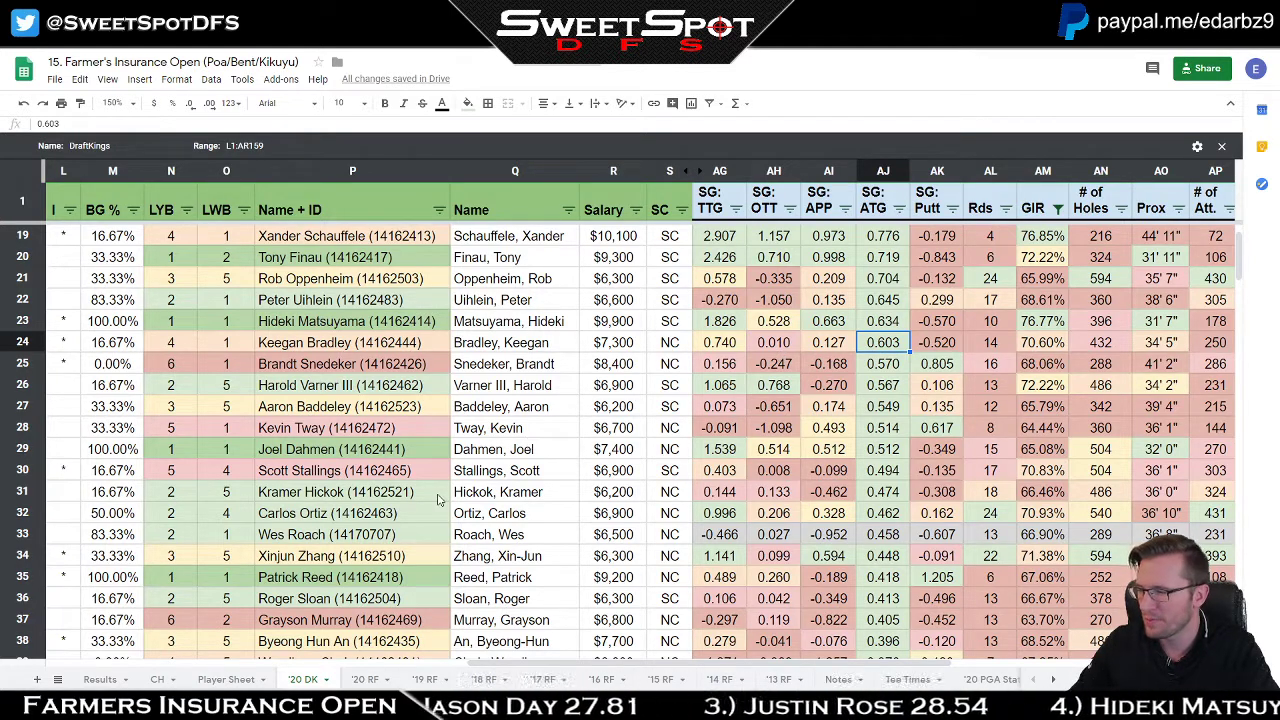
Step: Examine the strokes-gained values of Patrick Reed, Byeong Hun An and Harold Varner III against those of Schauffele and Finau
left_click_drag(672, 577, 920, 578)
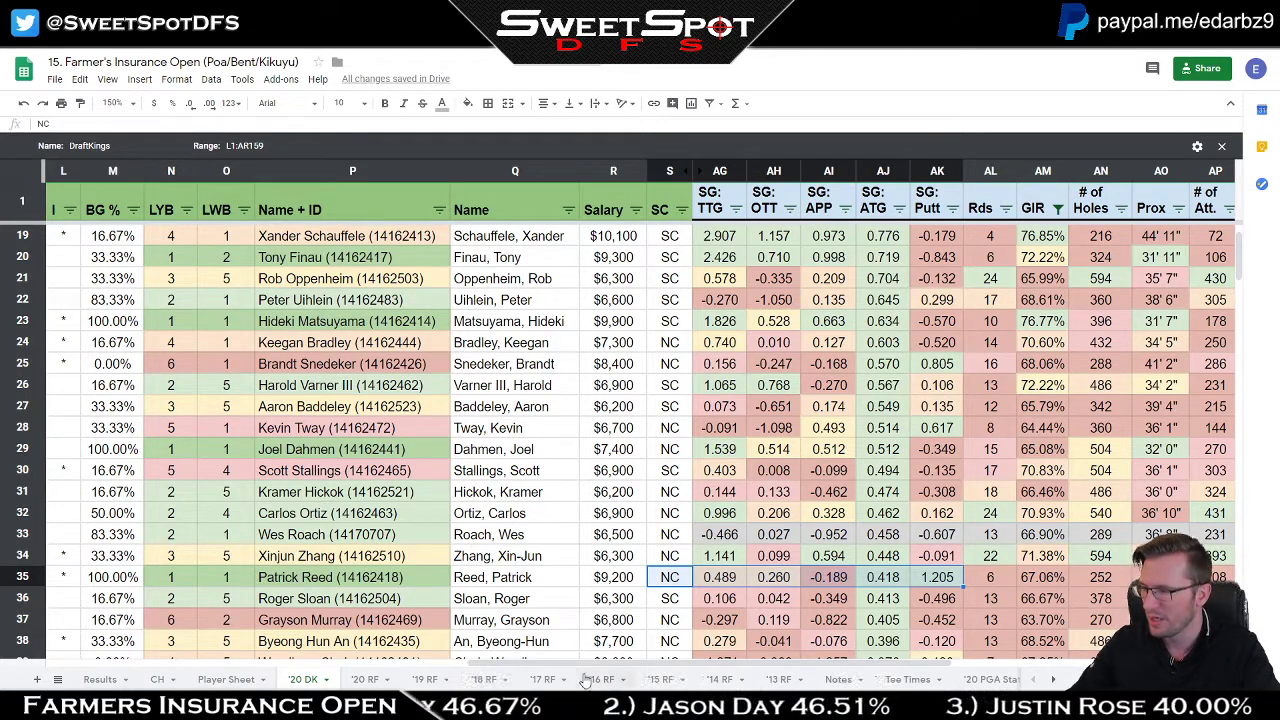
left_click_drag(540, 645, 884, 642)
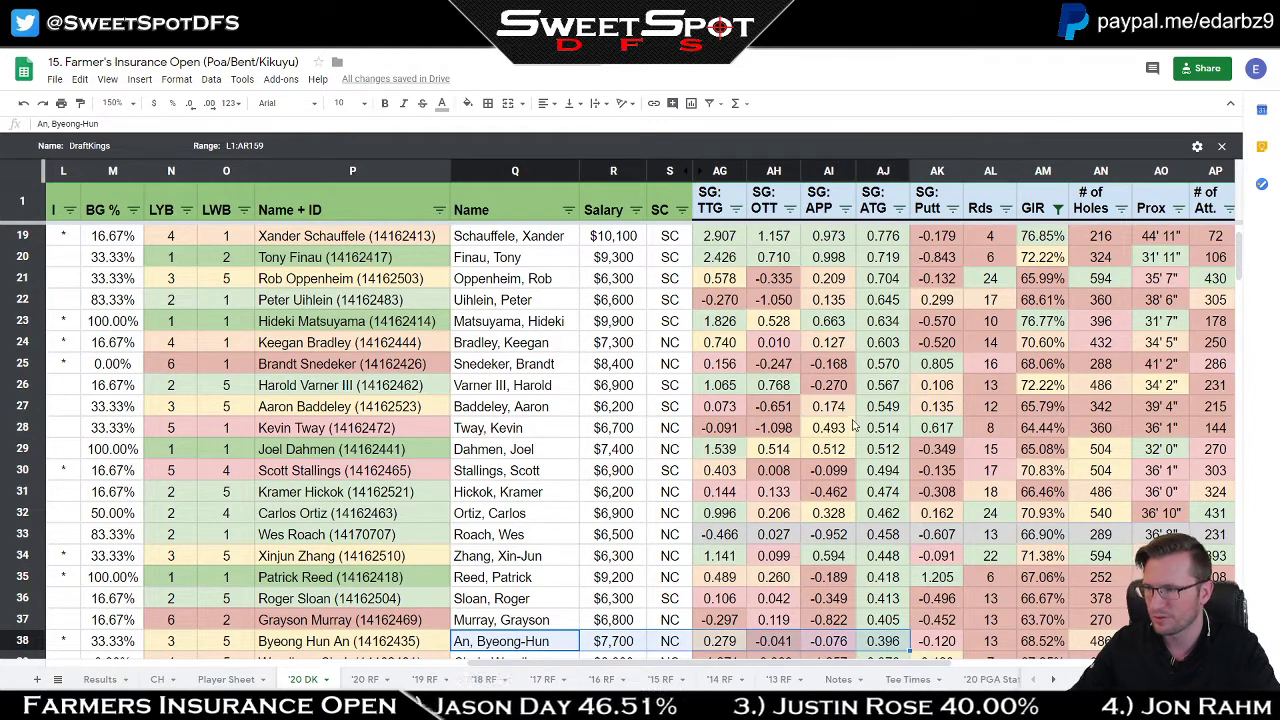
left_click(882, 388)
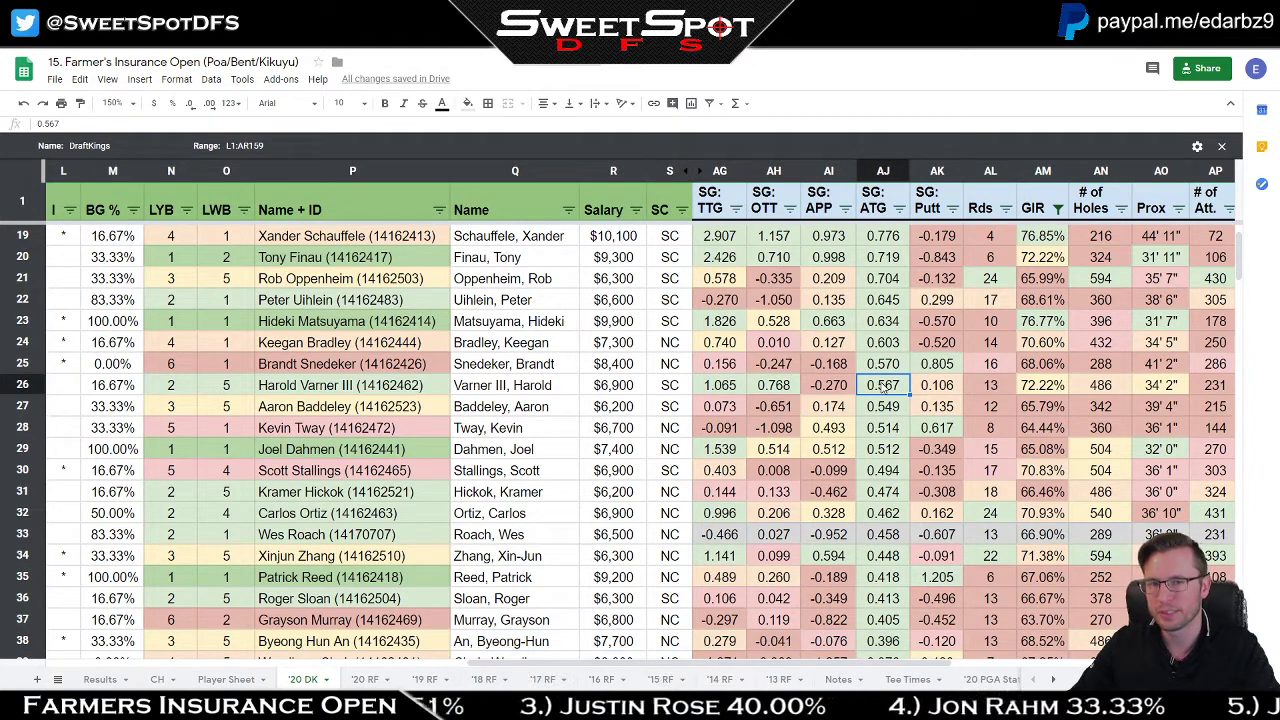
left_click(730, 240)
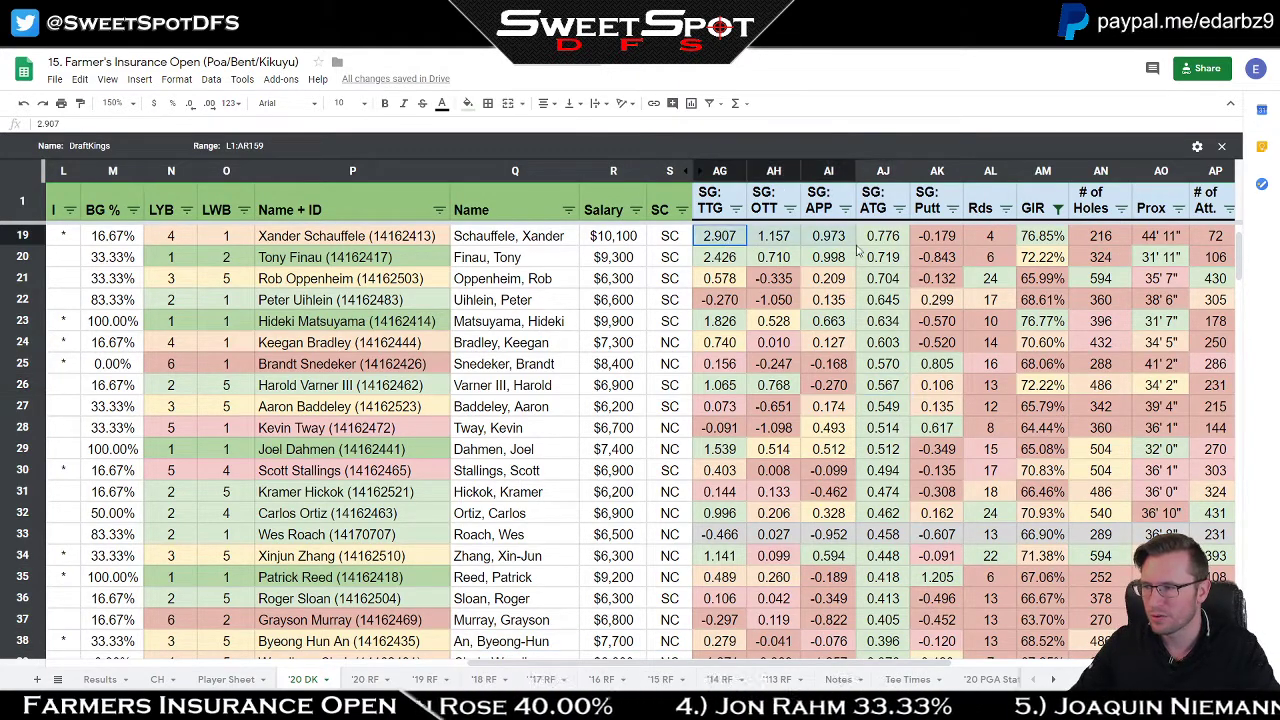
mouse_move(857, 250)
left_mouse_down()
mouse_move(880, 248)
mouse_move(880, 260)
left_mouse_up()
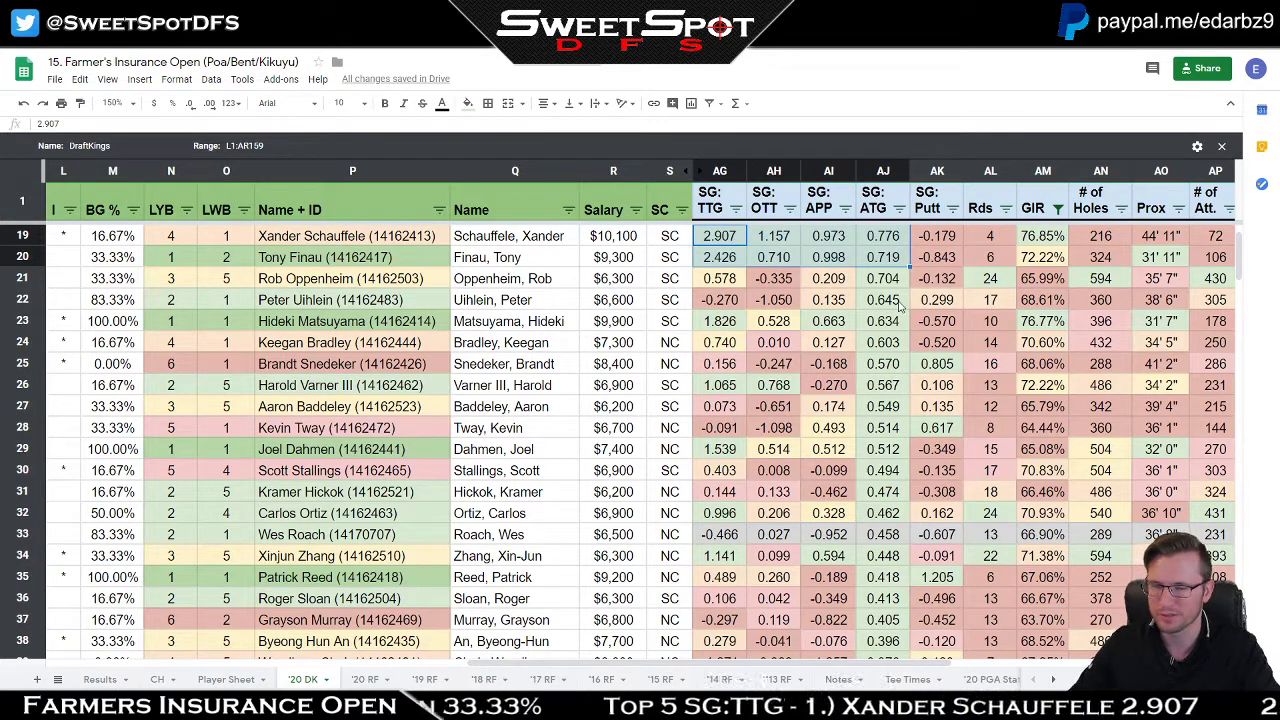
Step: Sort the golfers by SG: Putt in descending order and examine the leading putting values
left_click(956, 216)
left_click(840, 258)
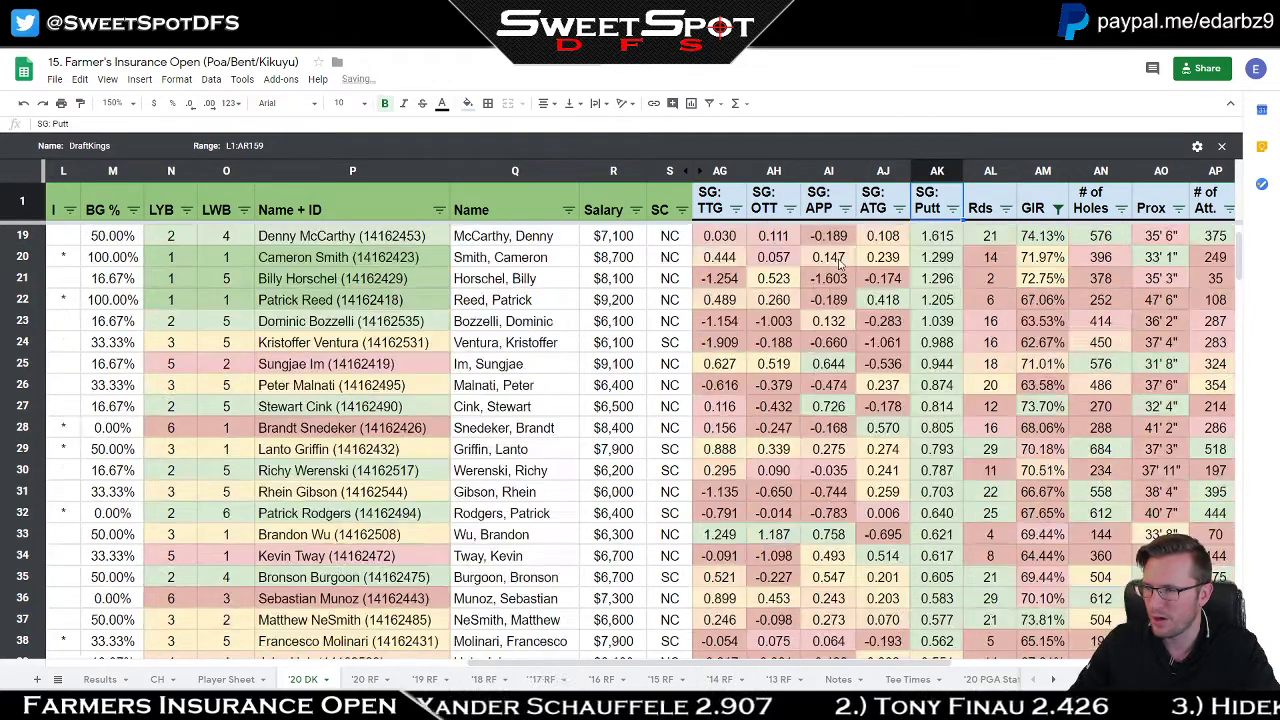
left_click(938, 242)
left_click(945, 300, "shift")
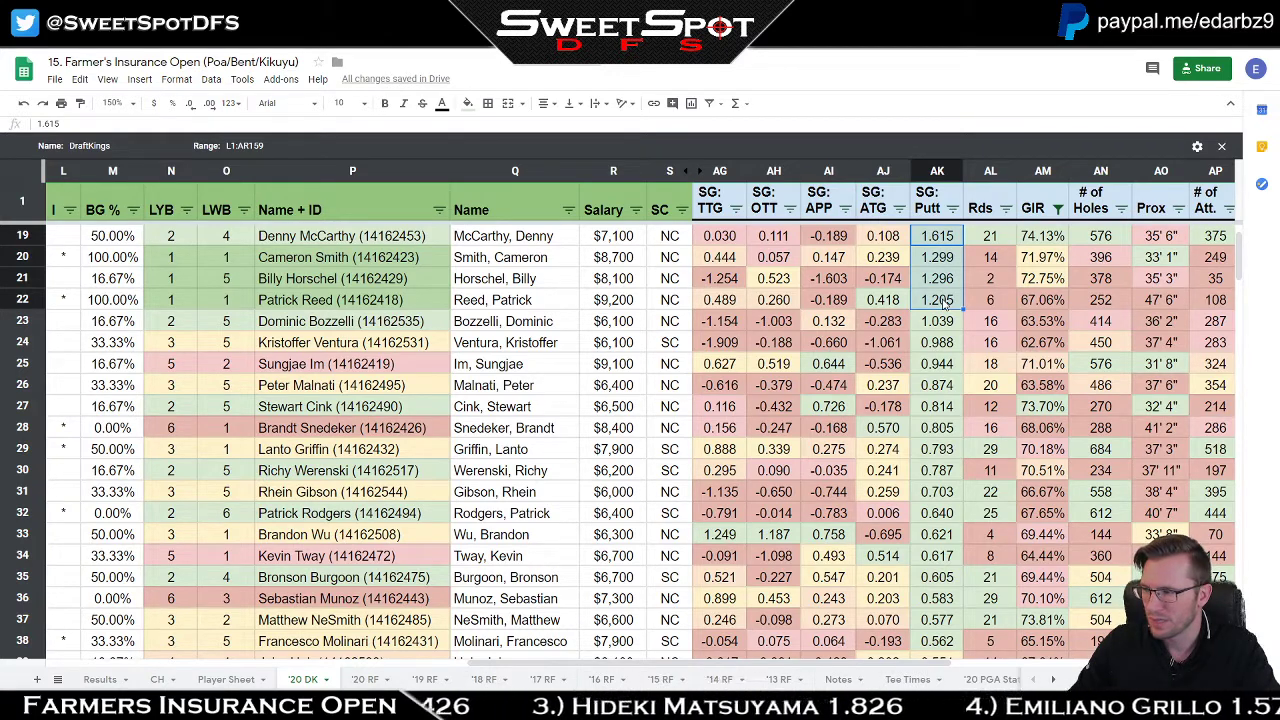
left_click(950, 410, "shift")
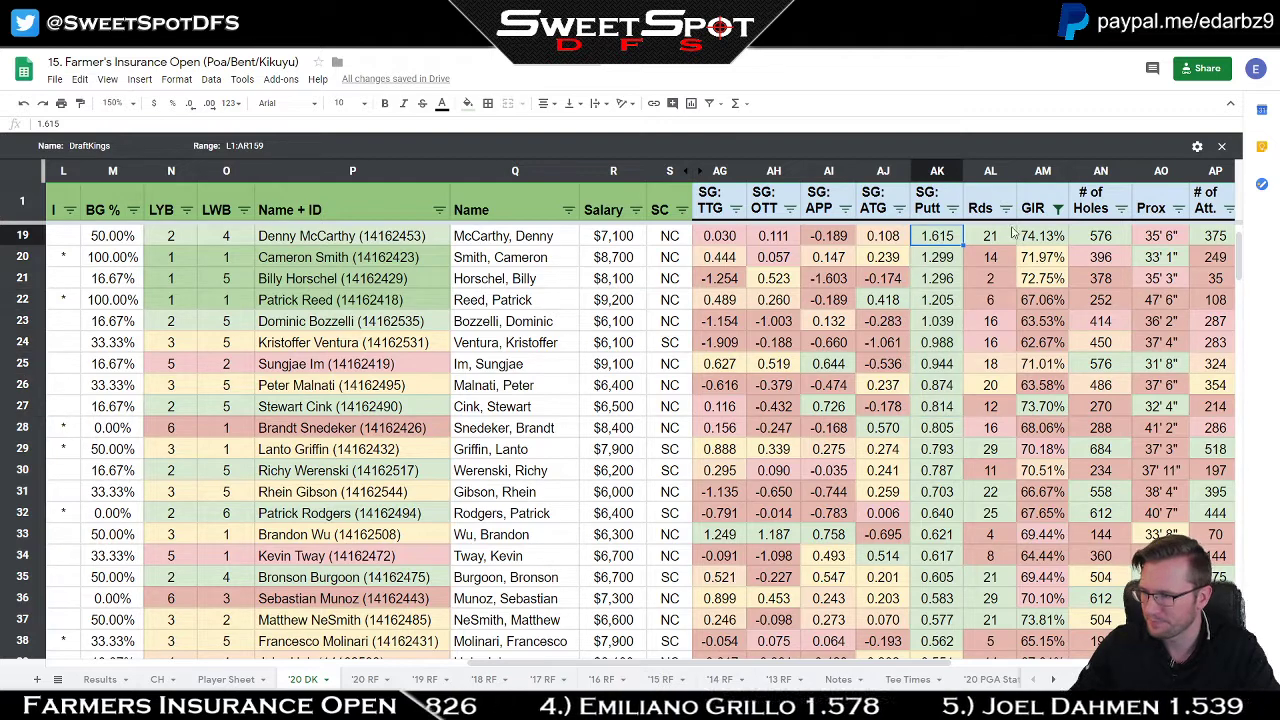
Step: Sort the golfers by GIR in descending order and examine Xander Schauffele's row from his name to GIR
left_click(1058, 208)
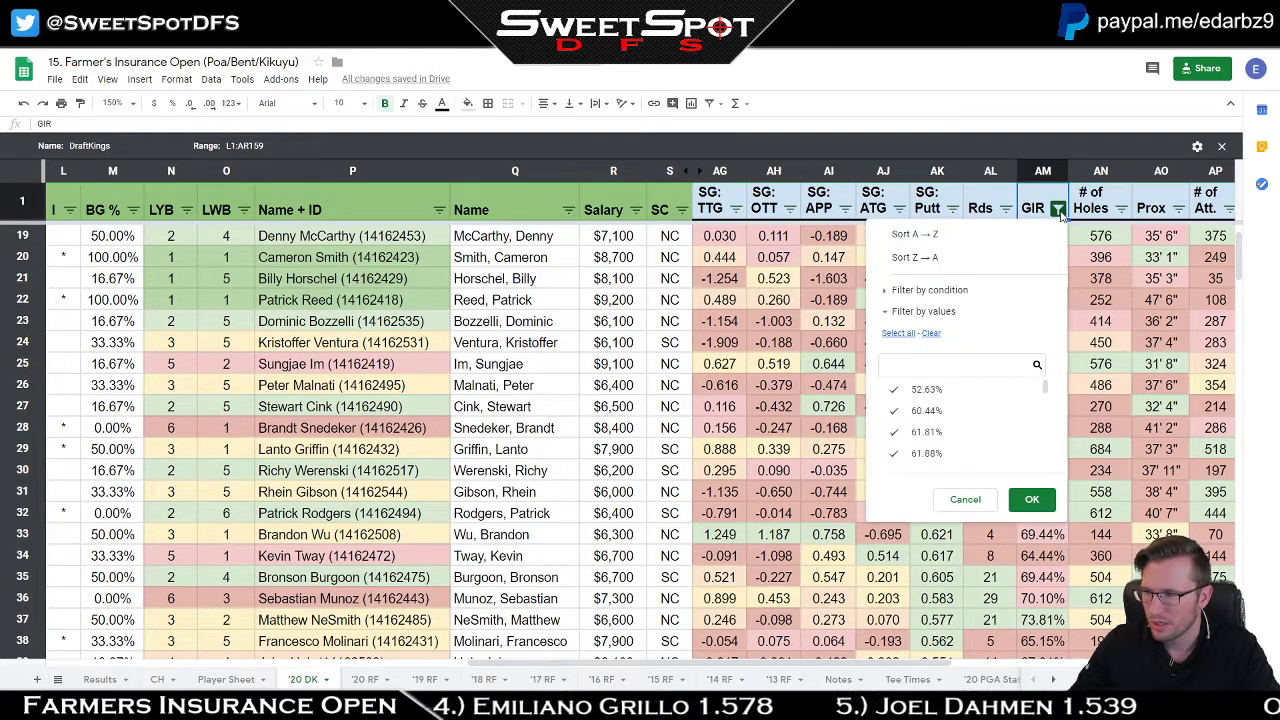
left_click(955, 259)
scroll(980, 373, "up", 1)
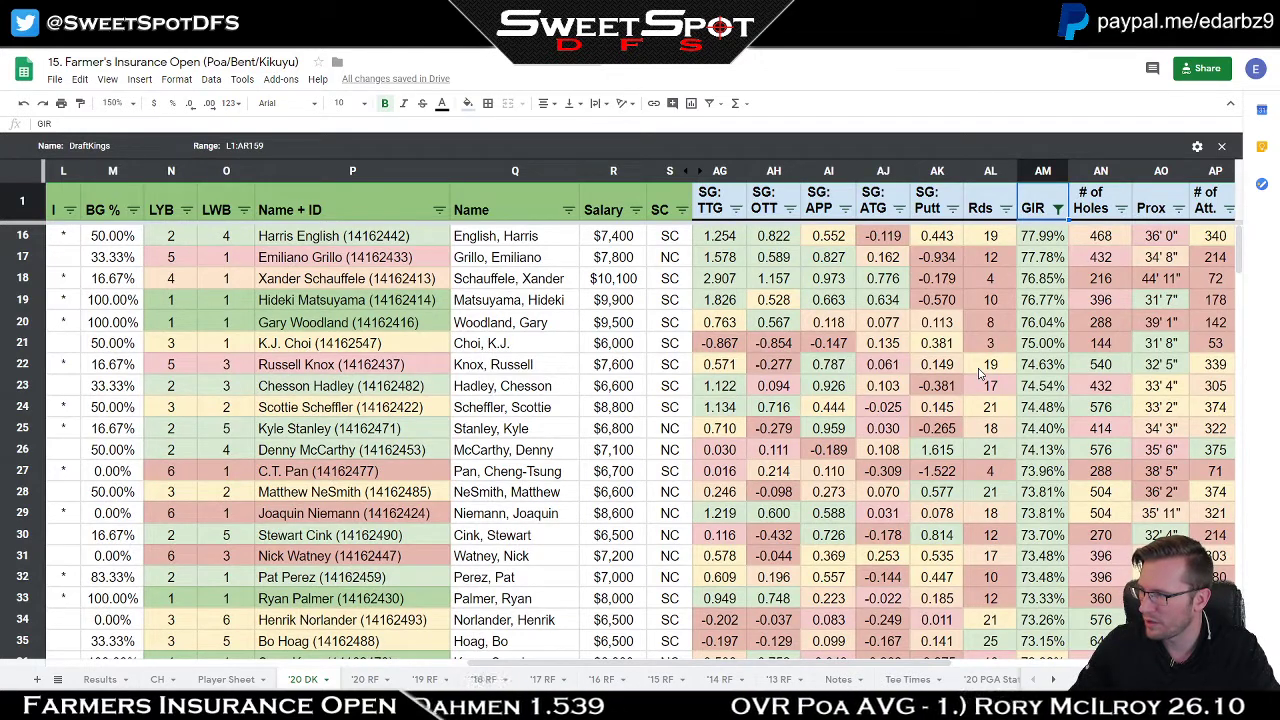
left_click(1046, 280)
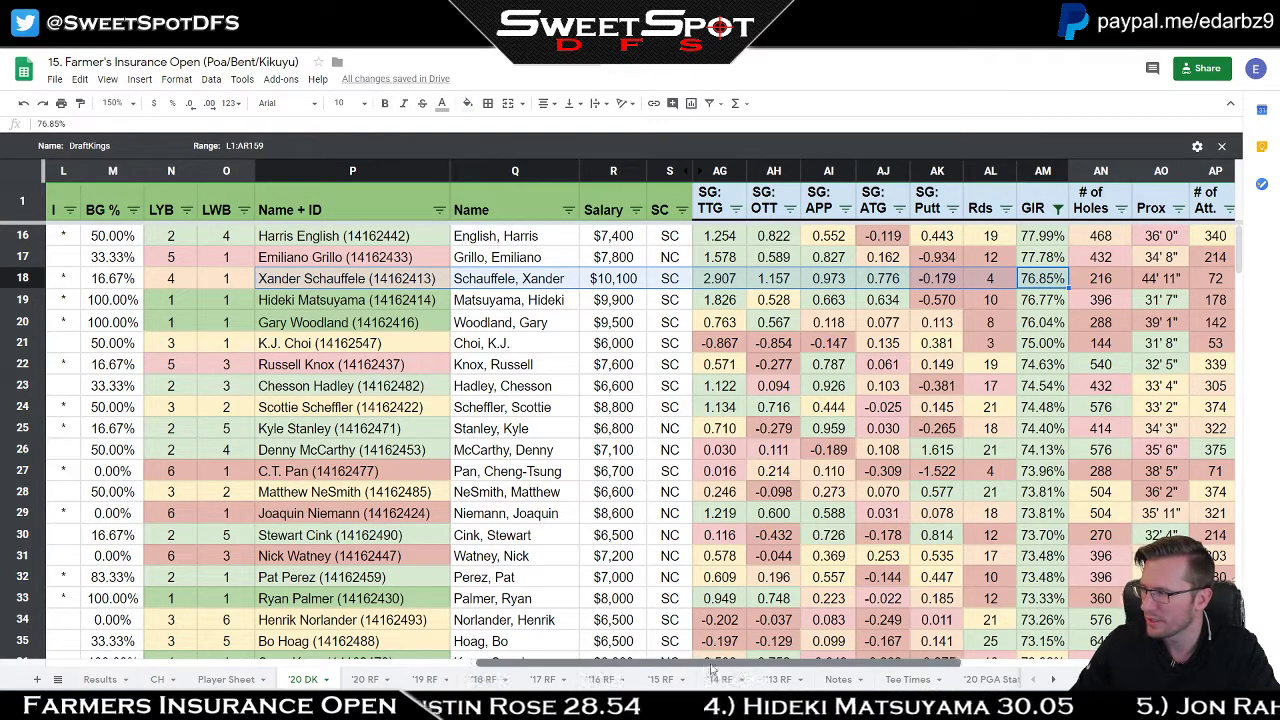
Step: Compare Xander Schauffele's BoB percentage with his GIR
left_click_drag(712, 667, 740, 670)
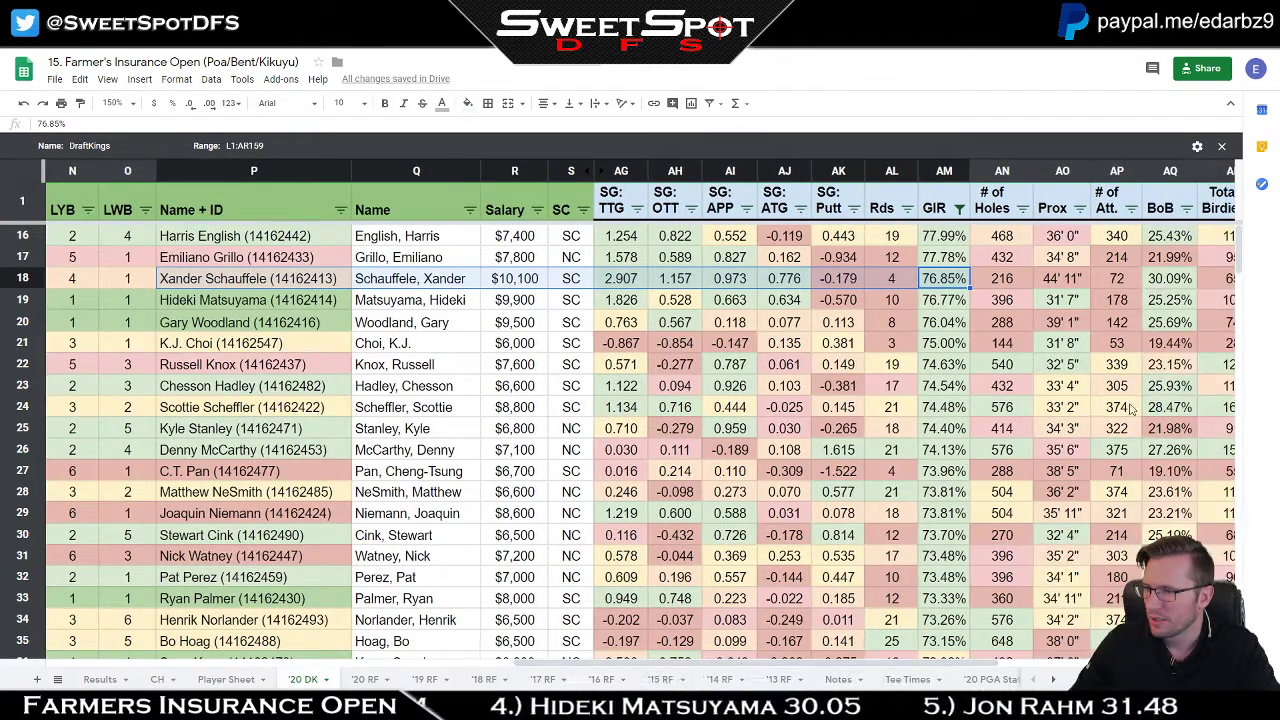
left_click(1180, 280)
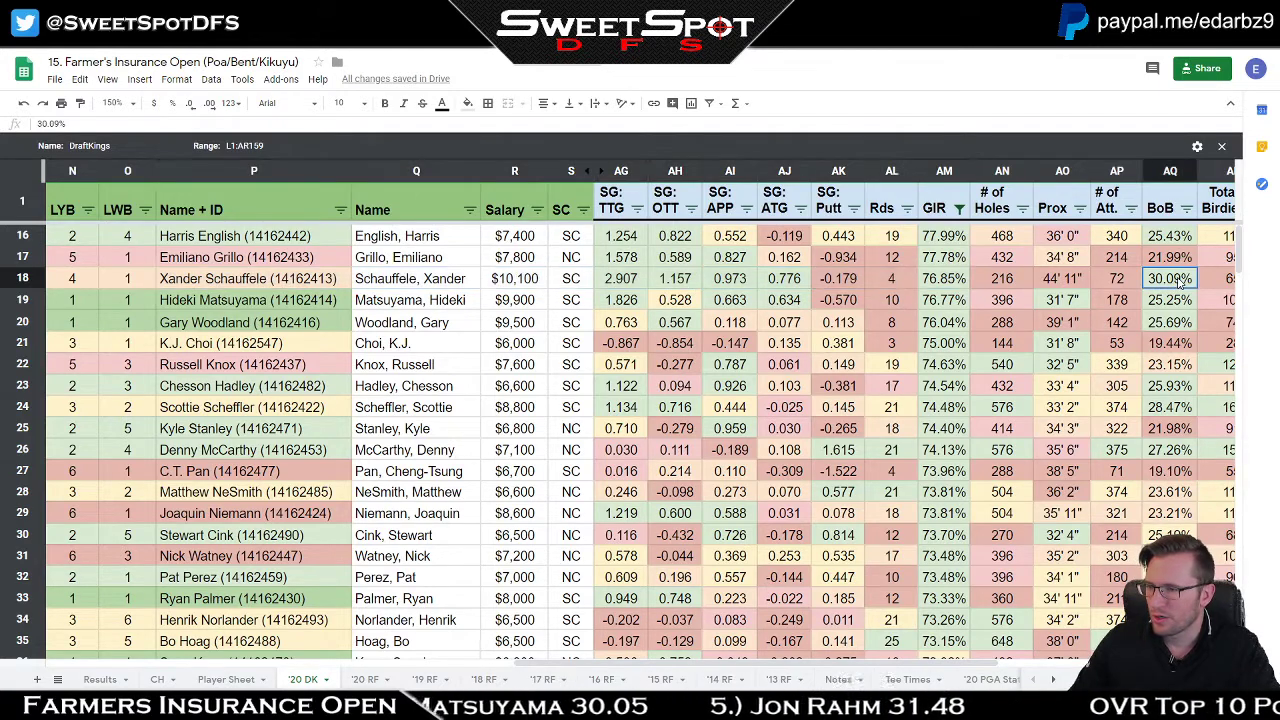
key("shift+Left")
key("shift+Left")
key("shift+Left")
key("shift+Left")
Step: Compare BoB with GIR for Harris English, Gary Woodland and Chesson Hadley
left_click(1170, 240)
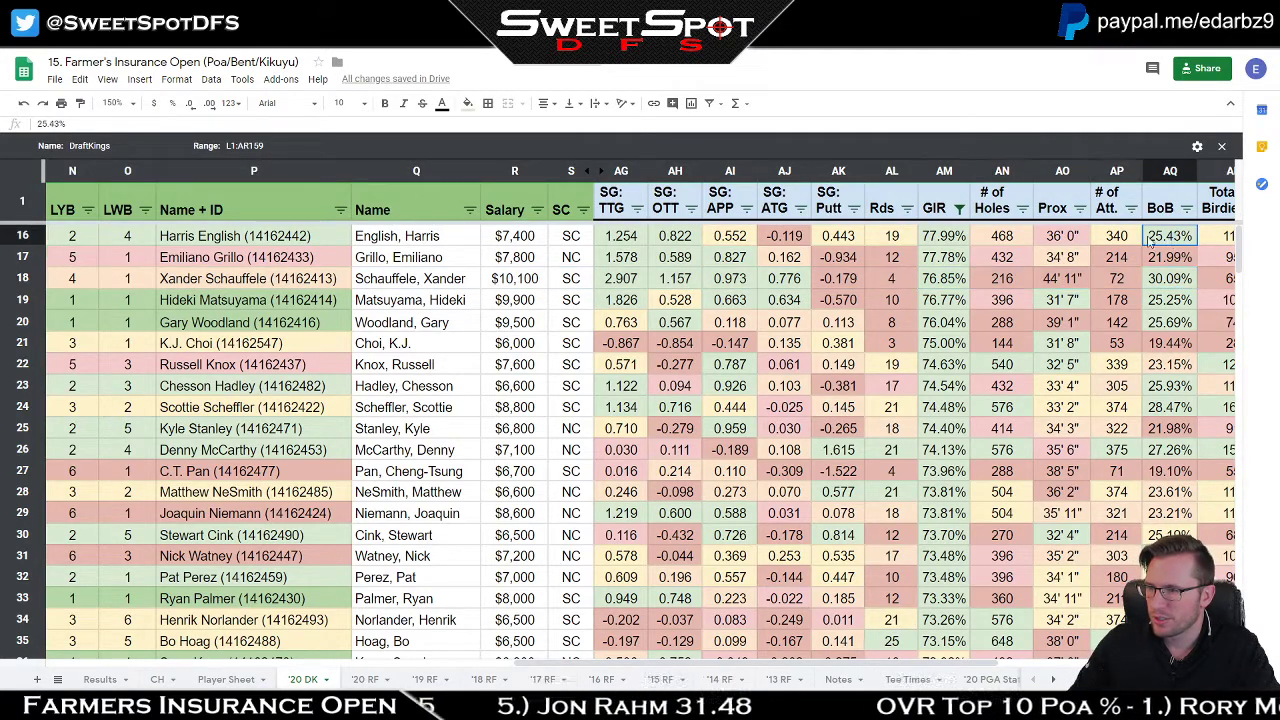
key("shift+Left")
key("shift+Left")
key("shift+Left")
key("shift+Left")
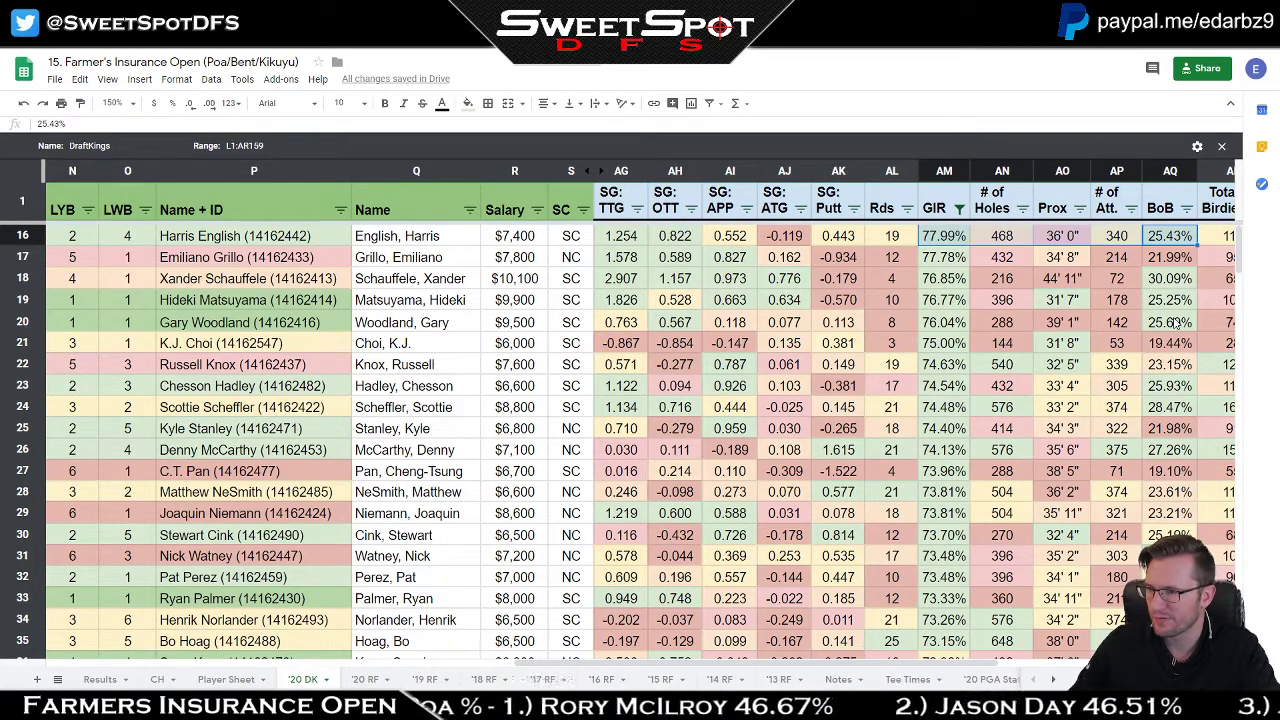
left_click_drag(1178, 323, 943, 327)
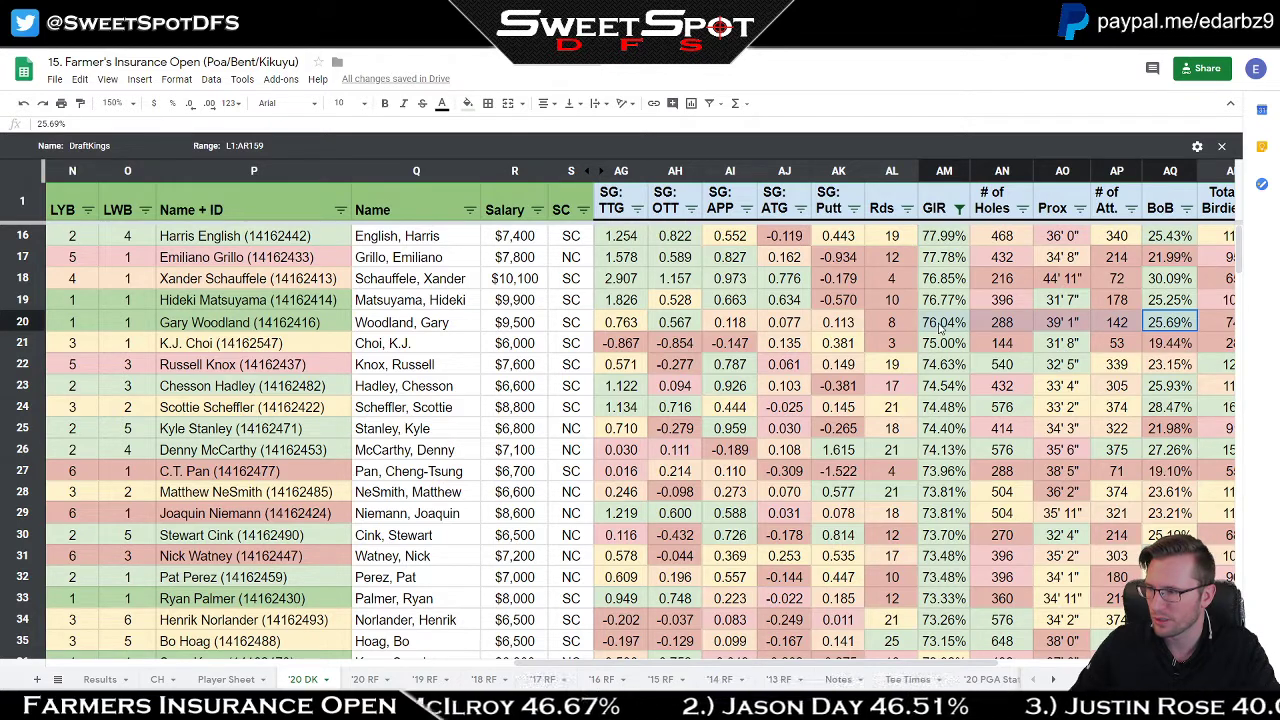
left_click_drag(1180, 390, 944, 392)
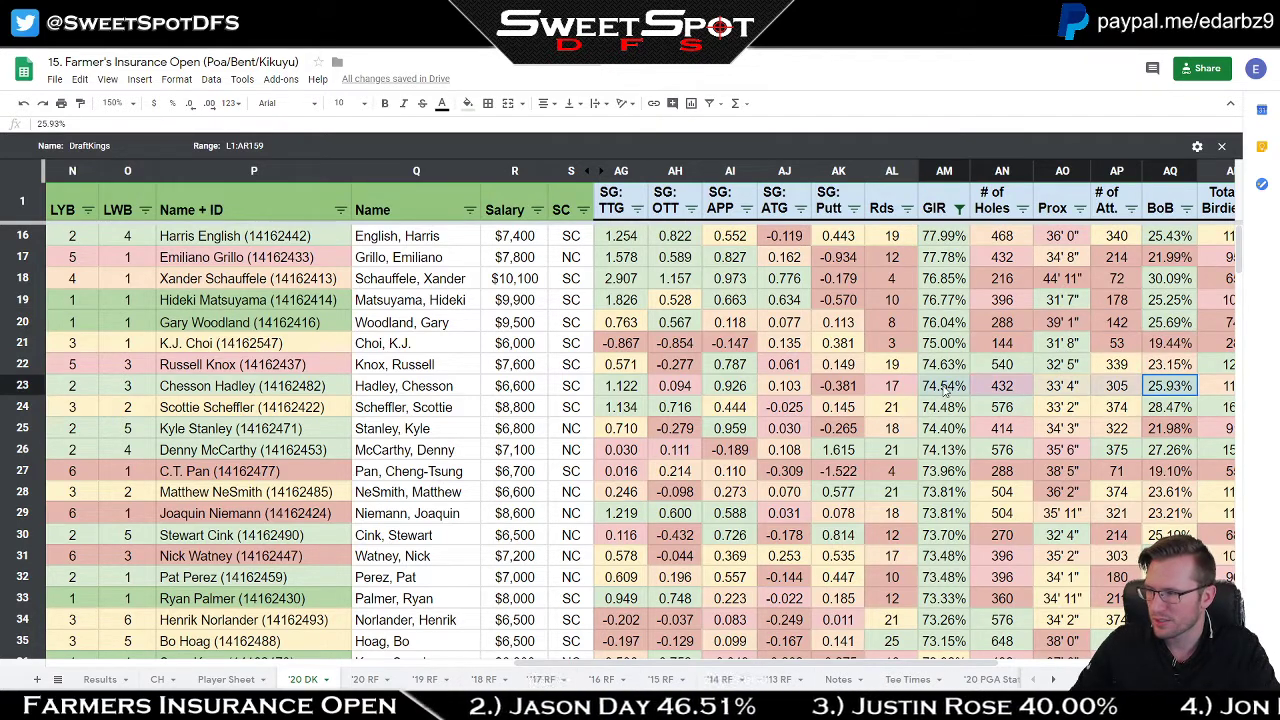
Step: Compare SG: TTG and SG: OTT of English, Grillo and Schauffele with the GIR values from English to Matsuyama
left_click(941, 245)
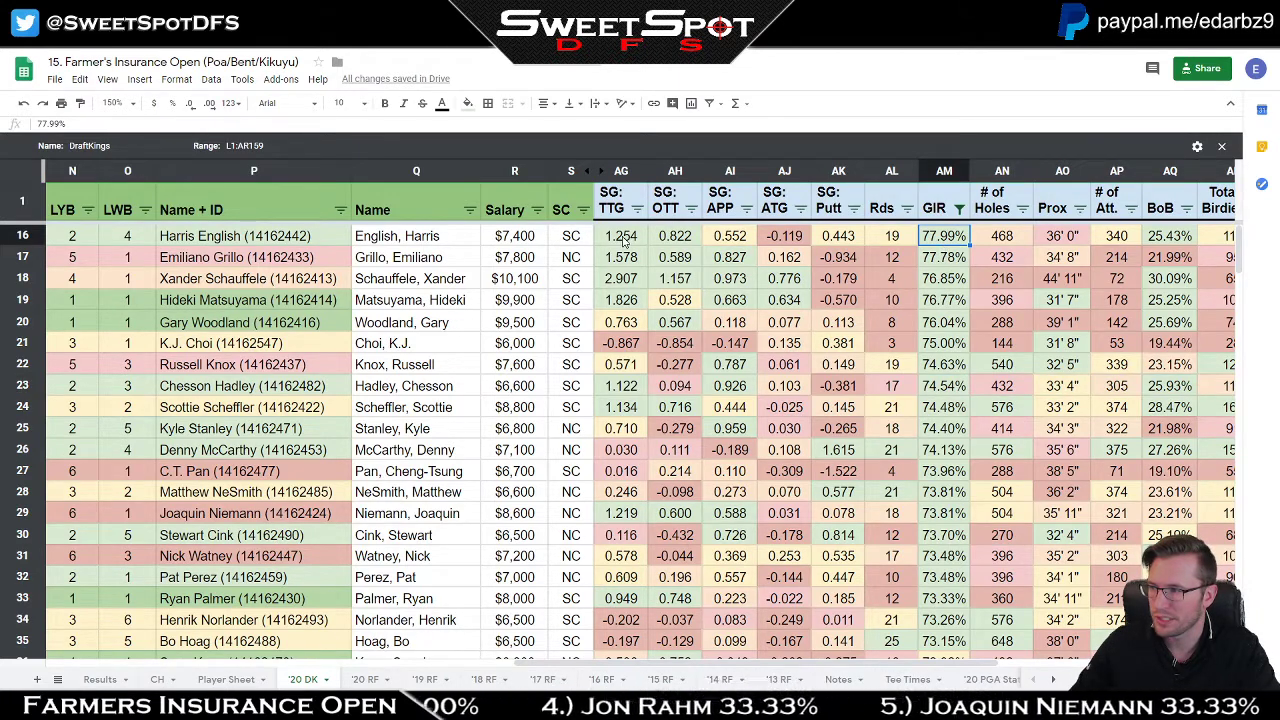
left_click_drag(675, 236, 622, 280)
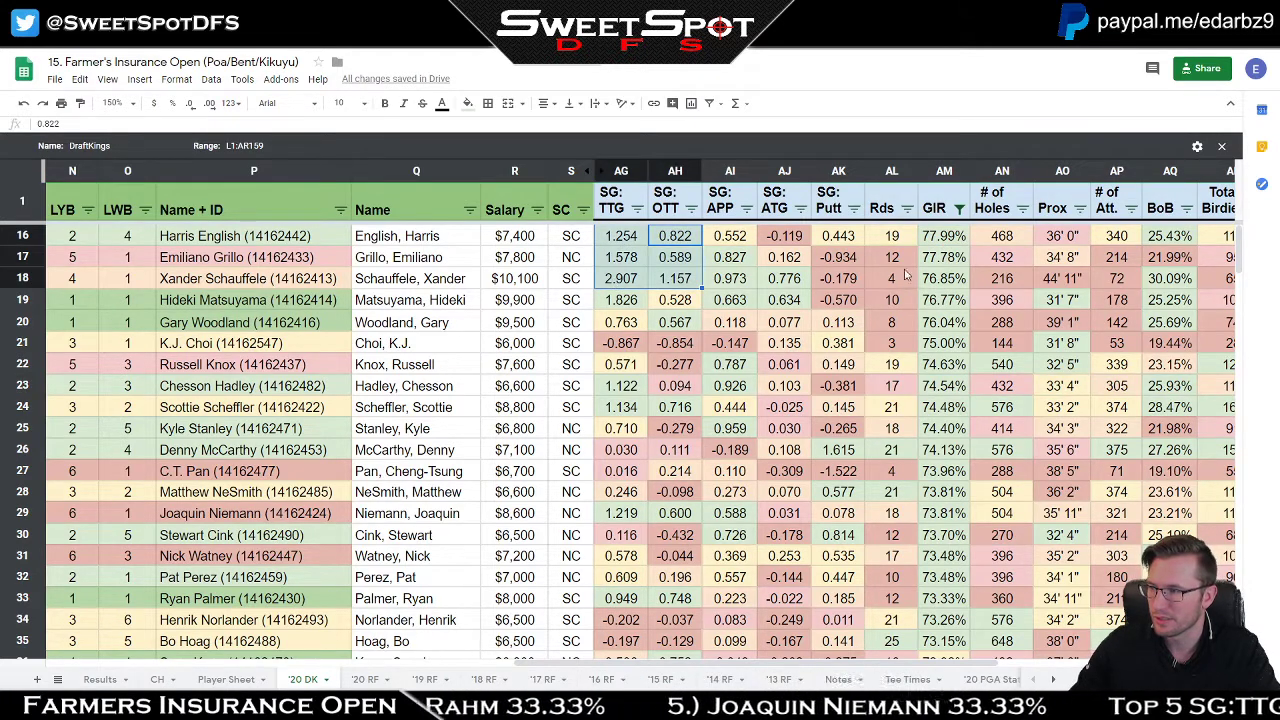
left_click_drag(942, 243, 945, 300)
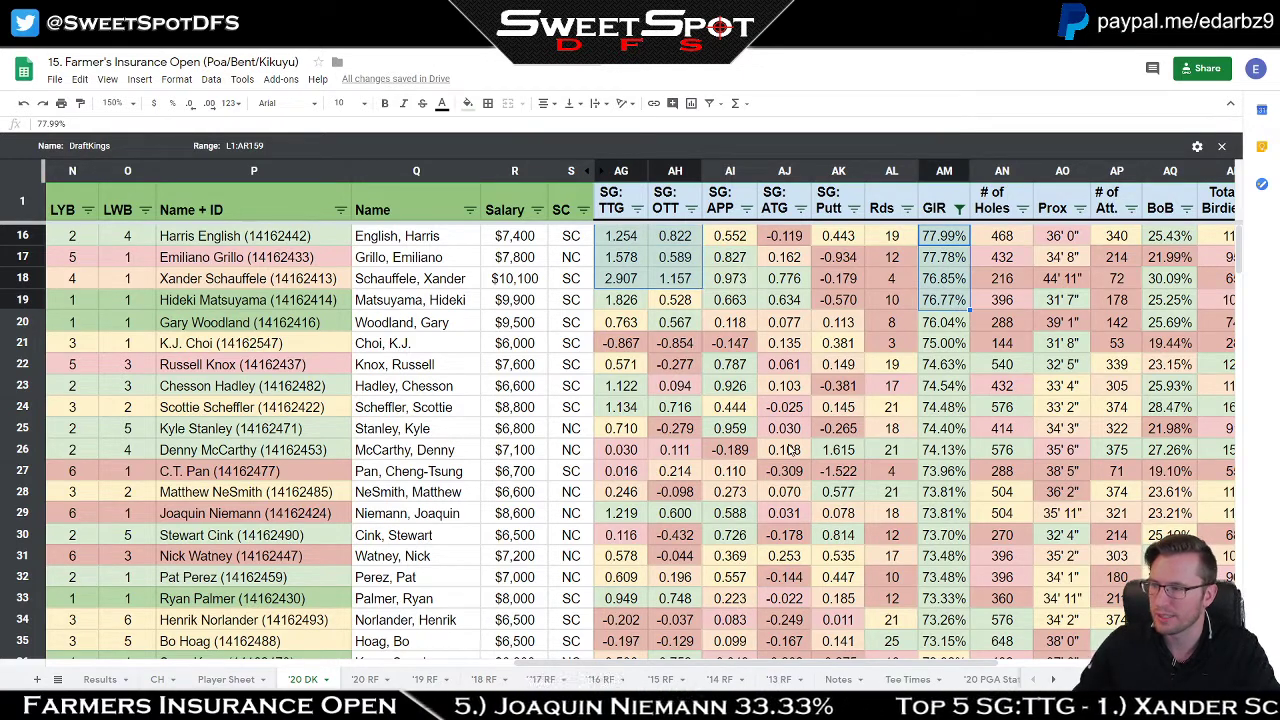
Step: Compare SG: TTG, SG: OTT and GIR of Scottie Scheffler and Joaquin Niemann, and check Niemann's BoB
left_click(640, 409)
mouse_move(652, 410)
left_mouse_down()
mouse_move(668, 410)
mouse_move(640, 412)
left_mouse_up()
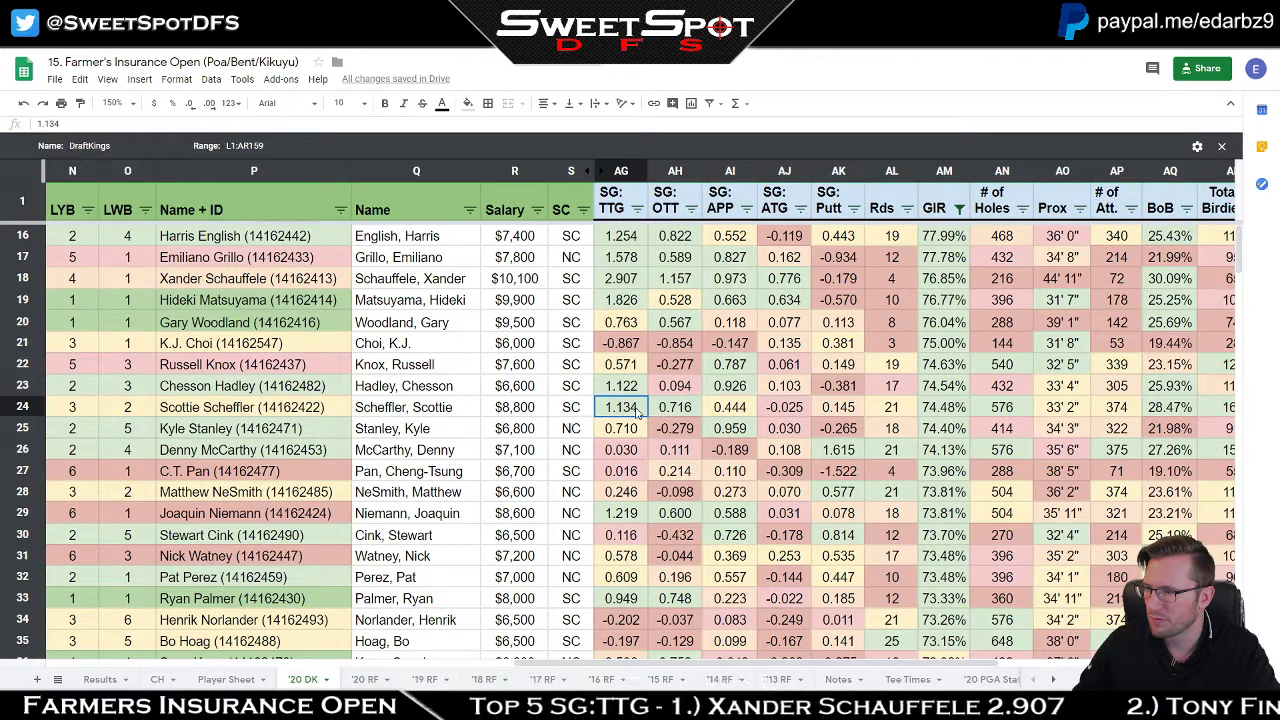
left_click(684, 414, "shift")
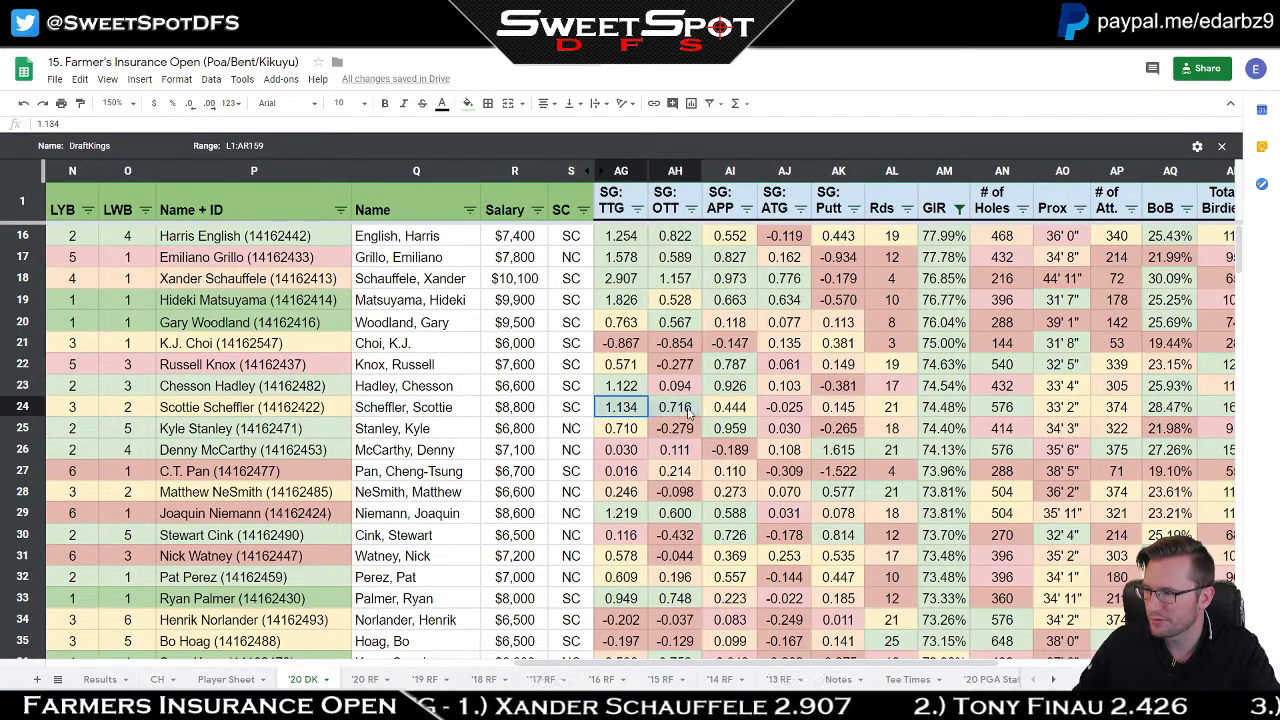
left_click(950, 412, "ctrl")
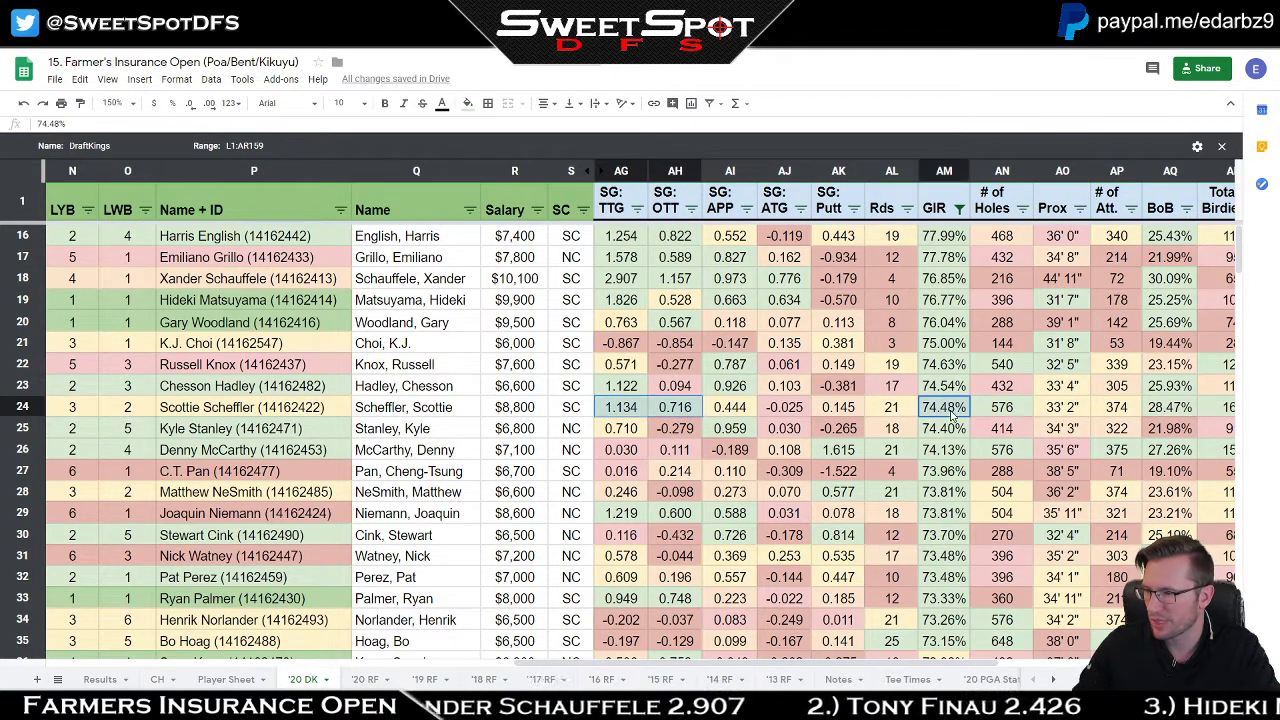
left_click(626, 518, "ctrl")
left_click(670, 516, "shift")
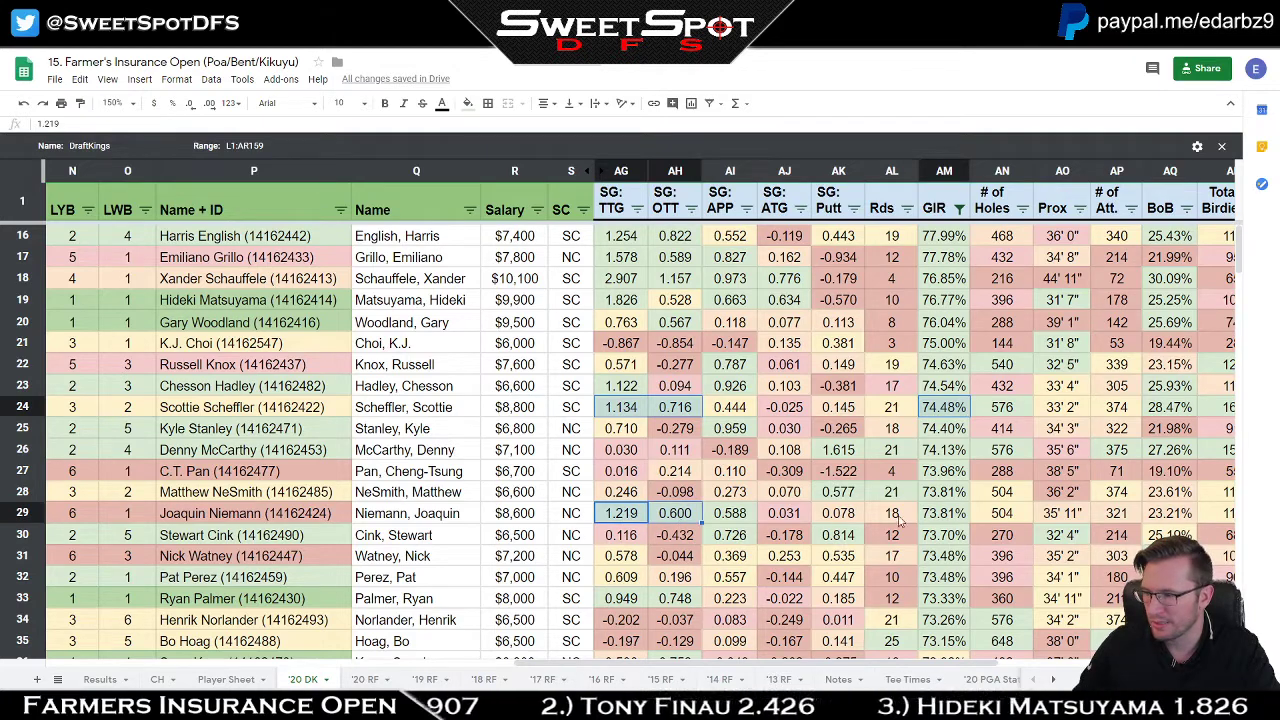
left_click(950, 514, "ctrl")
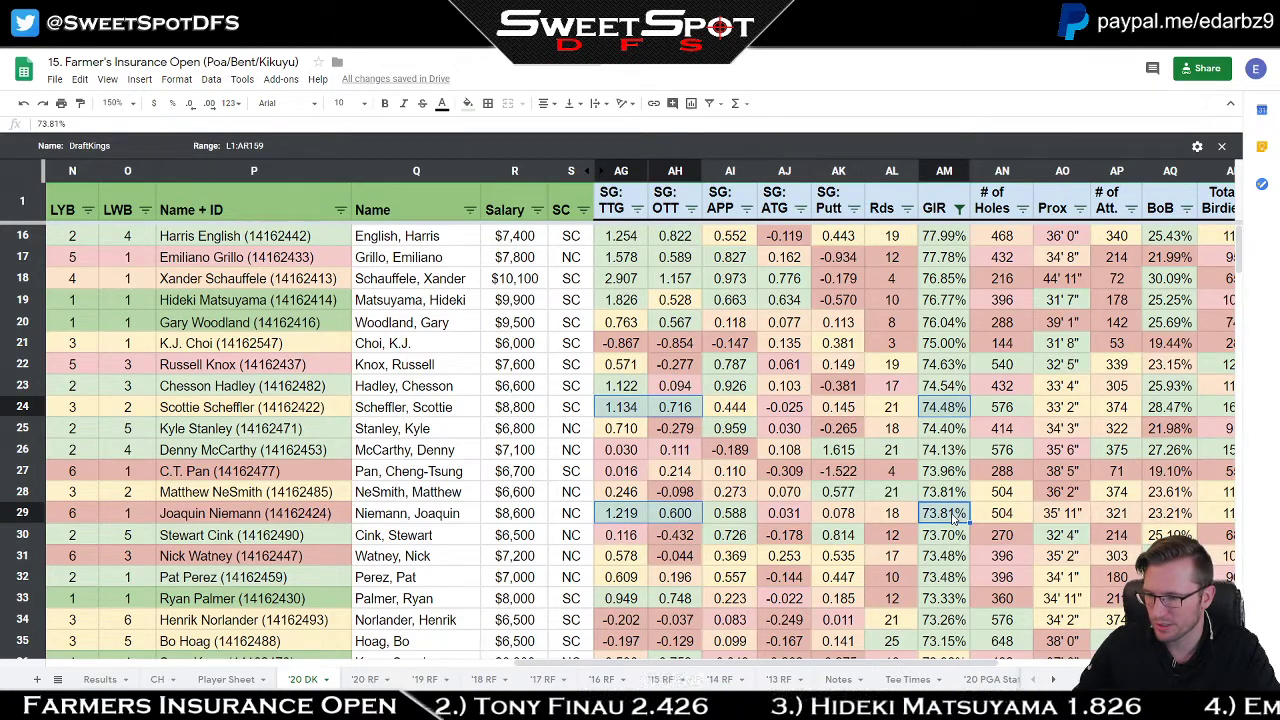
left_click(1168, 514, "ctrl")
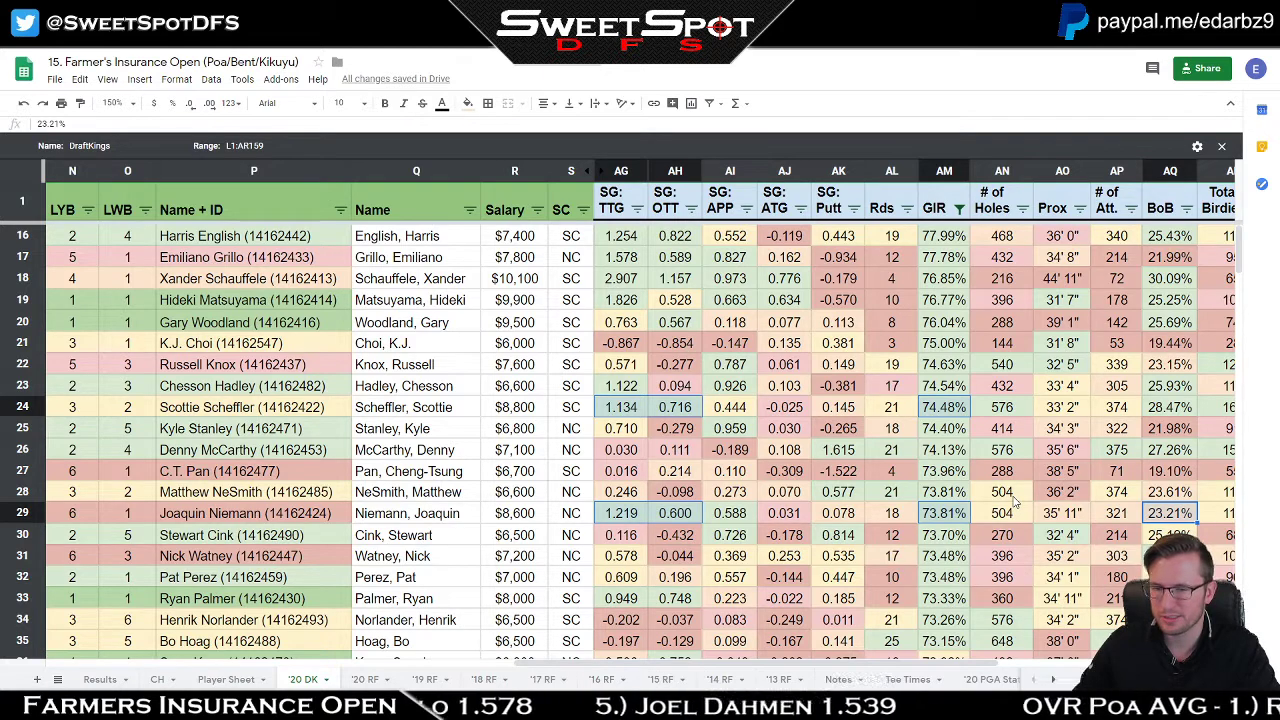
Step: Unhide the columns between SC and SG: TTG, and hide columns T to Y to leave the course and Poa history in view
mouse_move(600, 178)
left_mouse_down()
mouse_move(920, 380)
mouse_move(957, 350)
mouse_move(861, 320)
left_mouse_up()
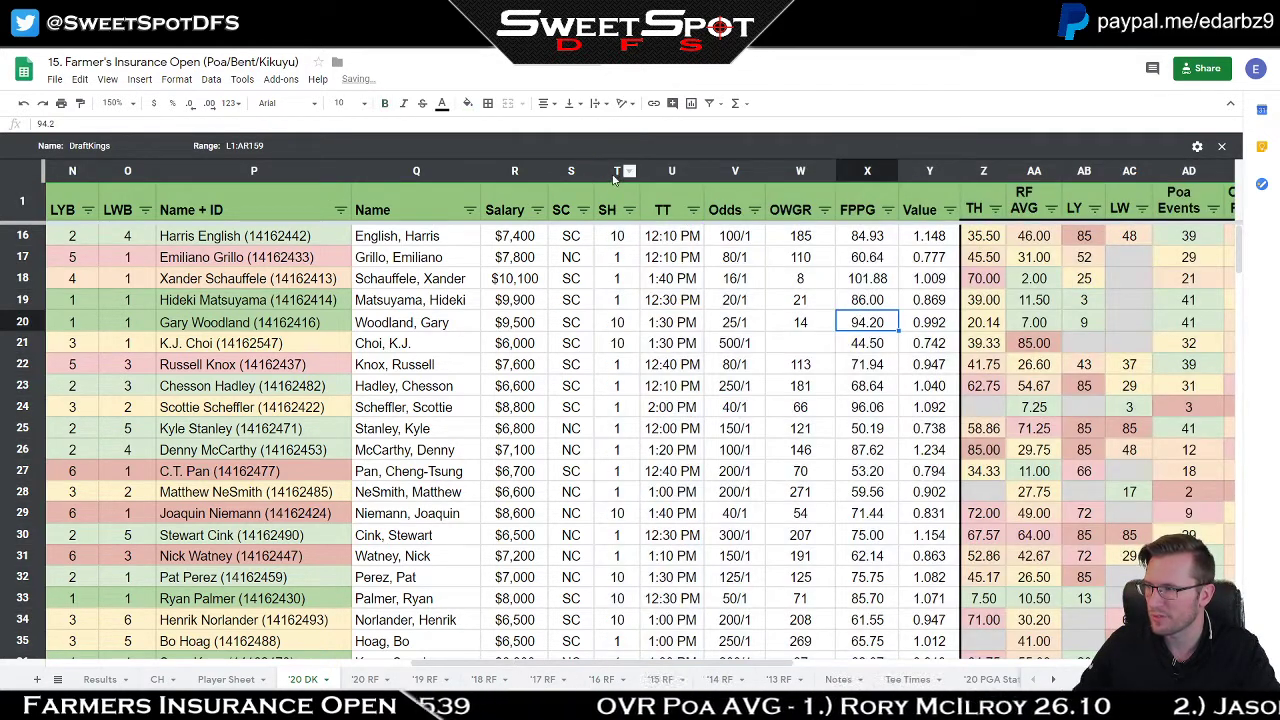
left_click_drag(610, 180, 925, 175)
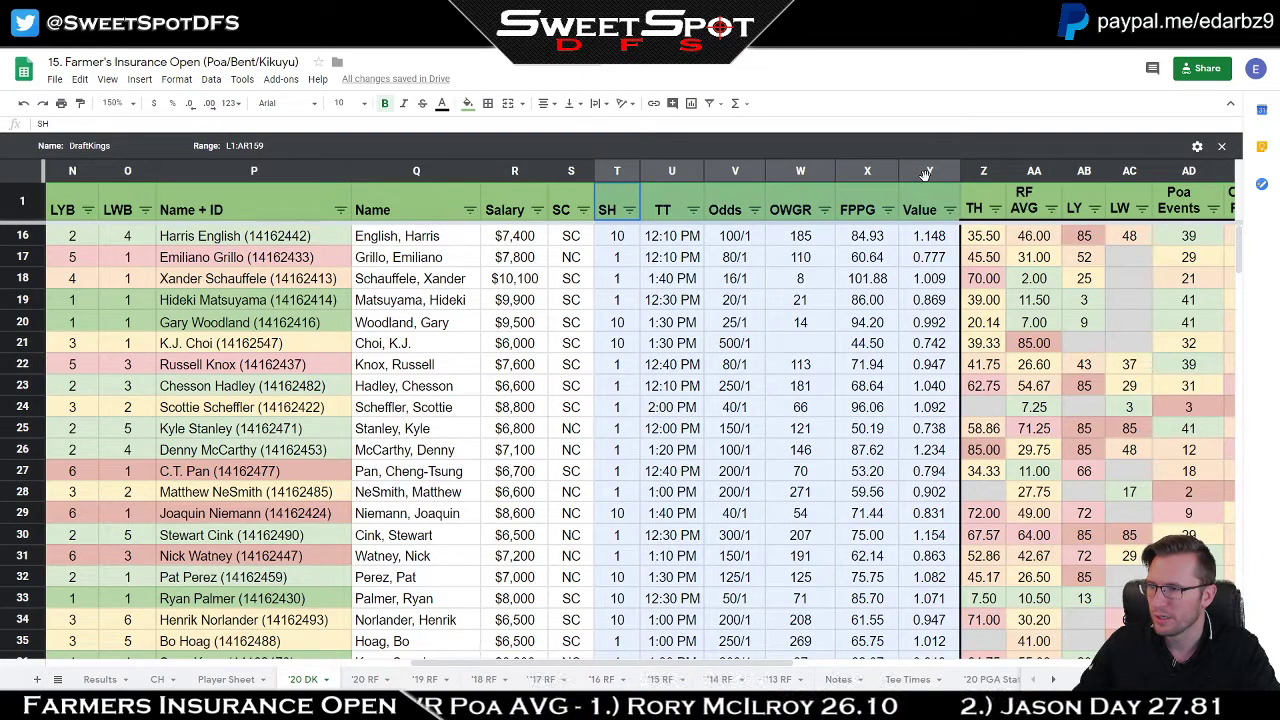
right_click(925, 175)
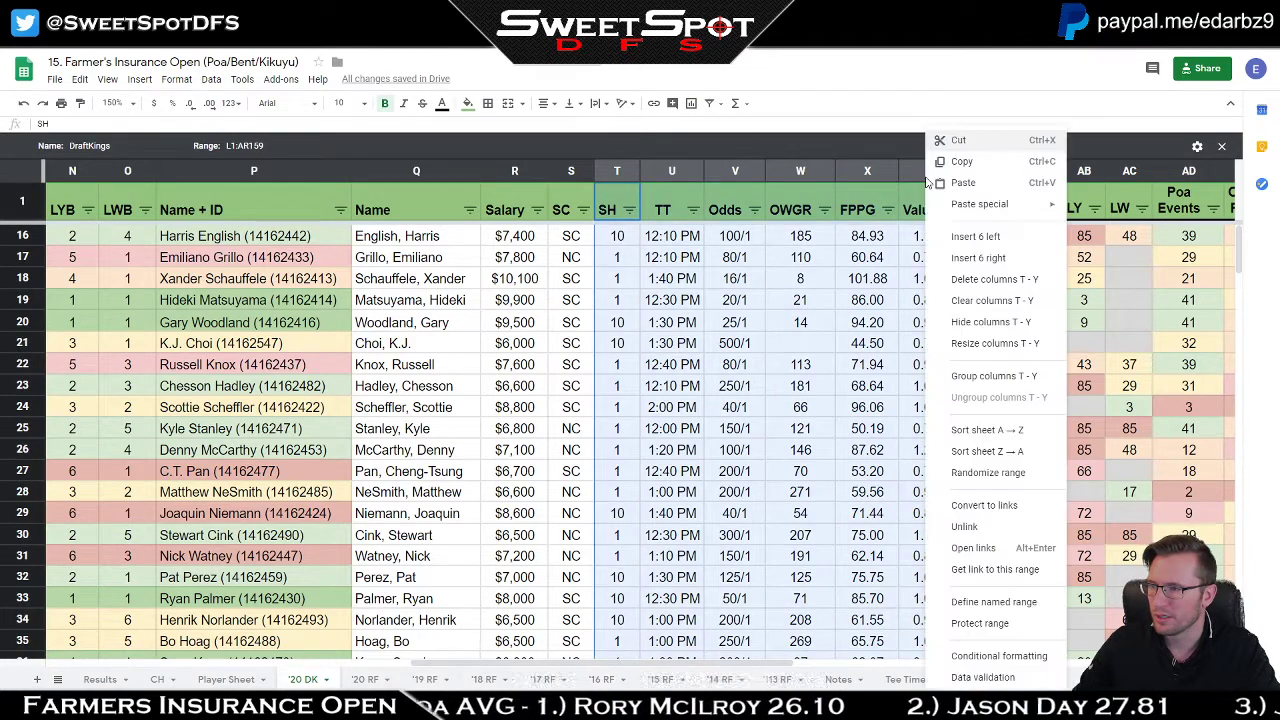
left_click(1005, 322)
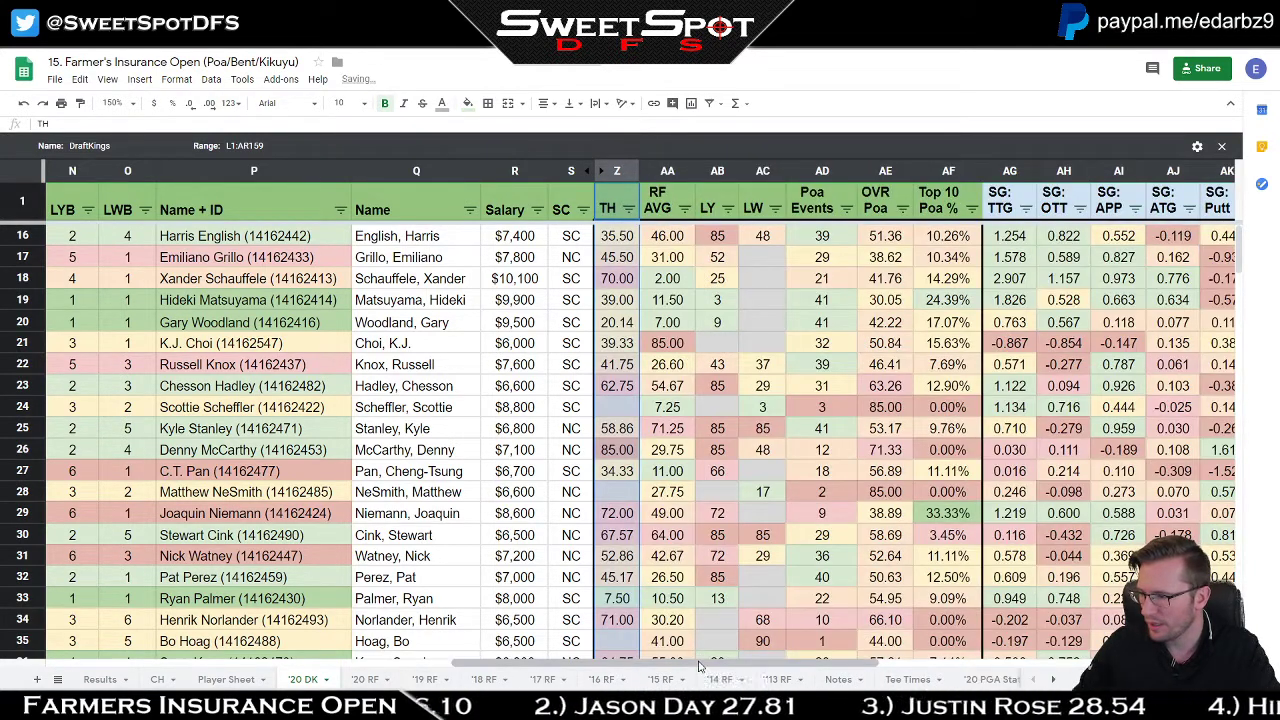
left_click_drag(700, 666, 672, 666)
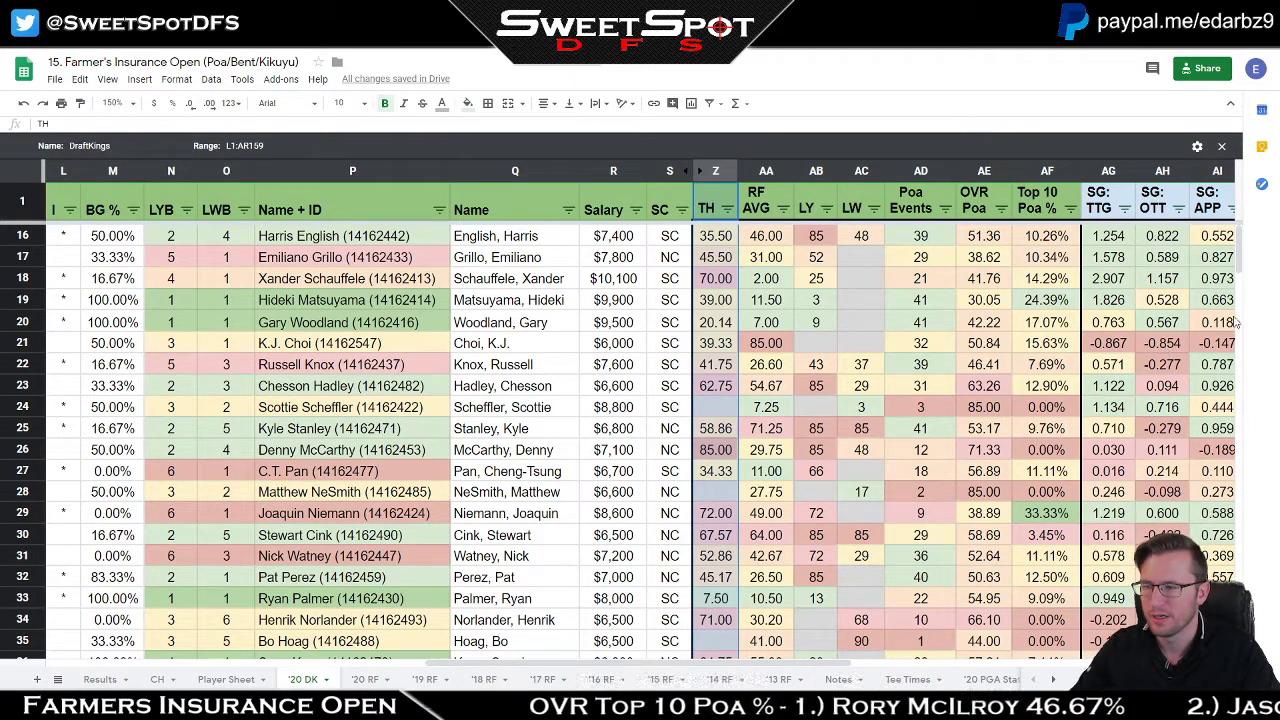
left_click(866, 262)
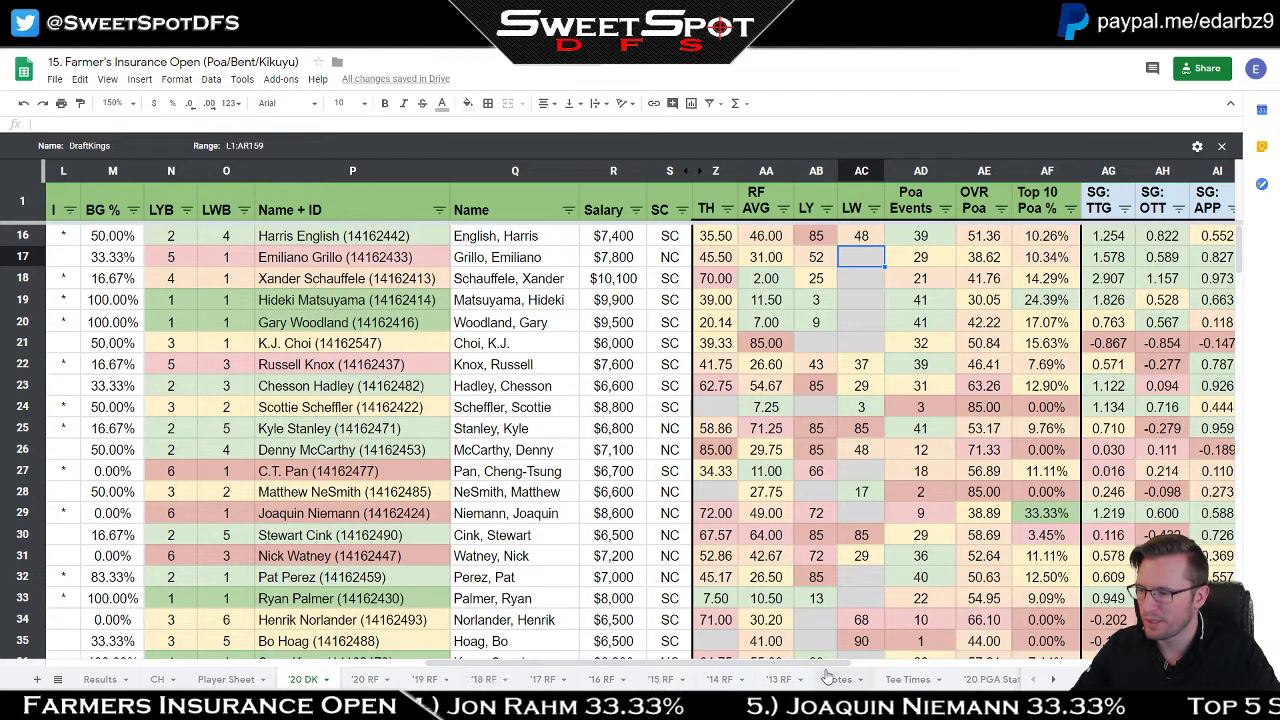
Step: Reset the GIR filter on the '20 DK sheet to include all values
left_click_drag(850, 664, 993, 664)
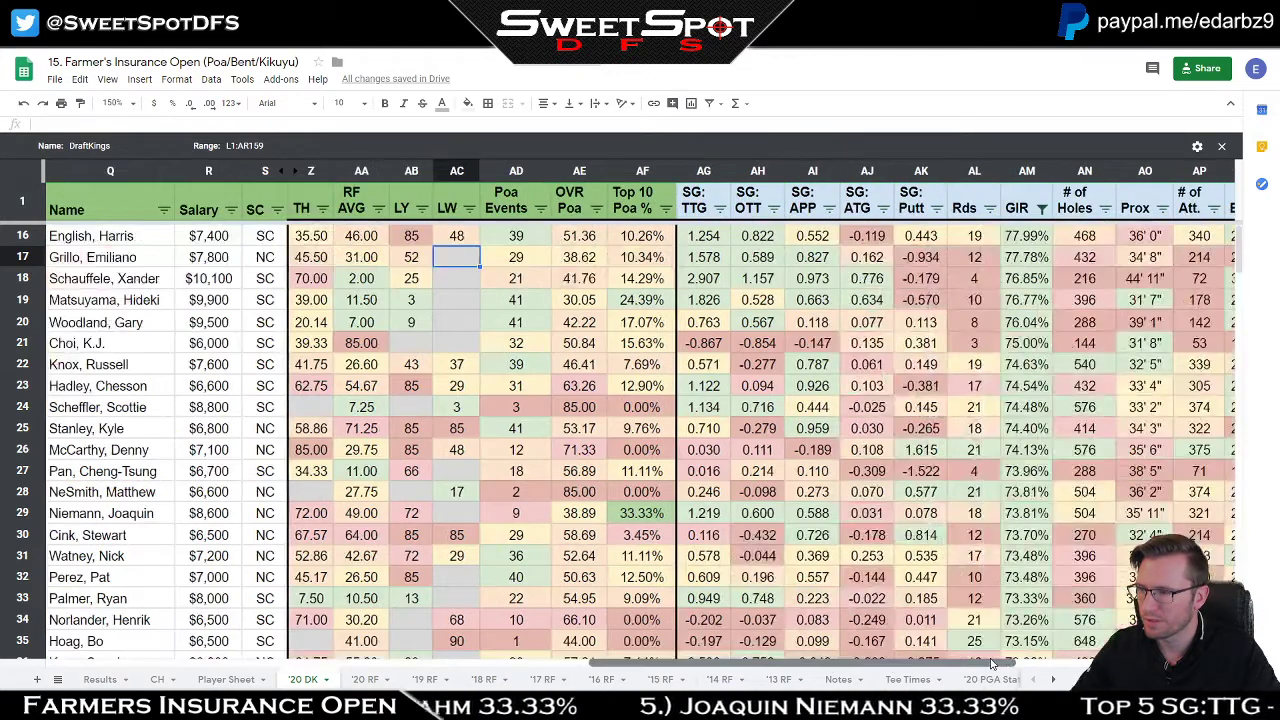
left_click(1042, 208)
left_click(884, 333)
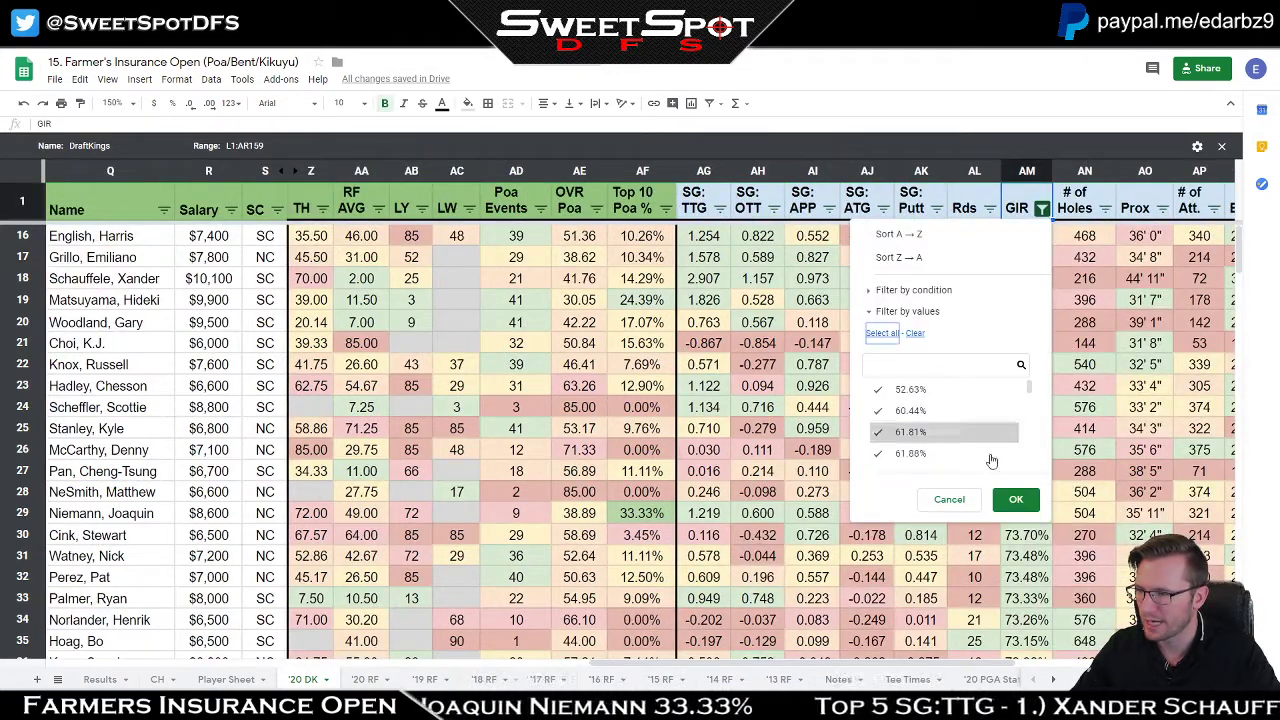
left_click(1025, 503)
Step: Sort the golfers by OVR Poa in ascending order (A → Z)
left_click_drag(980, 664, 905, 664)
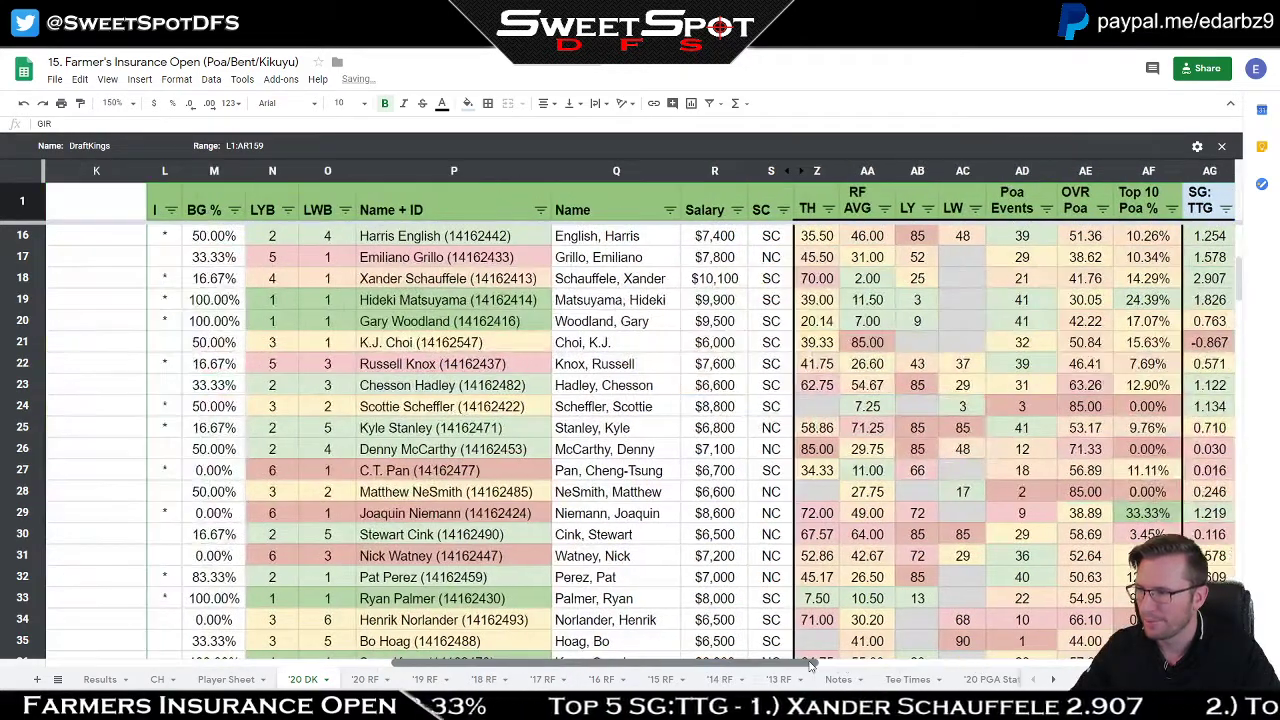
scroll(1088, 438, "up", 5)
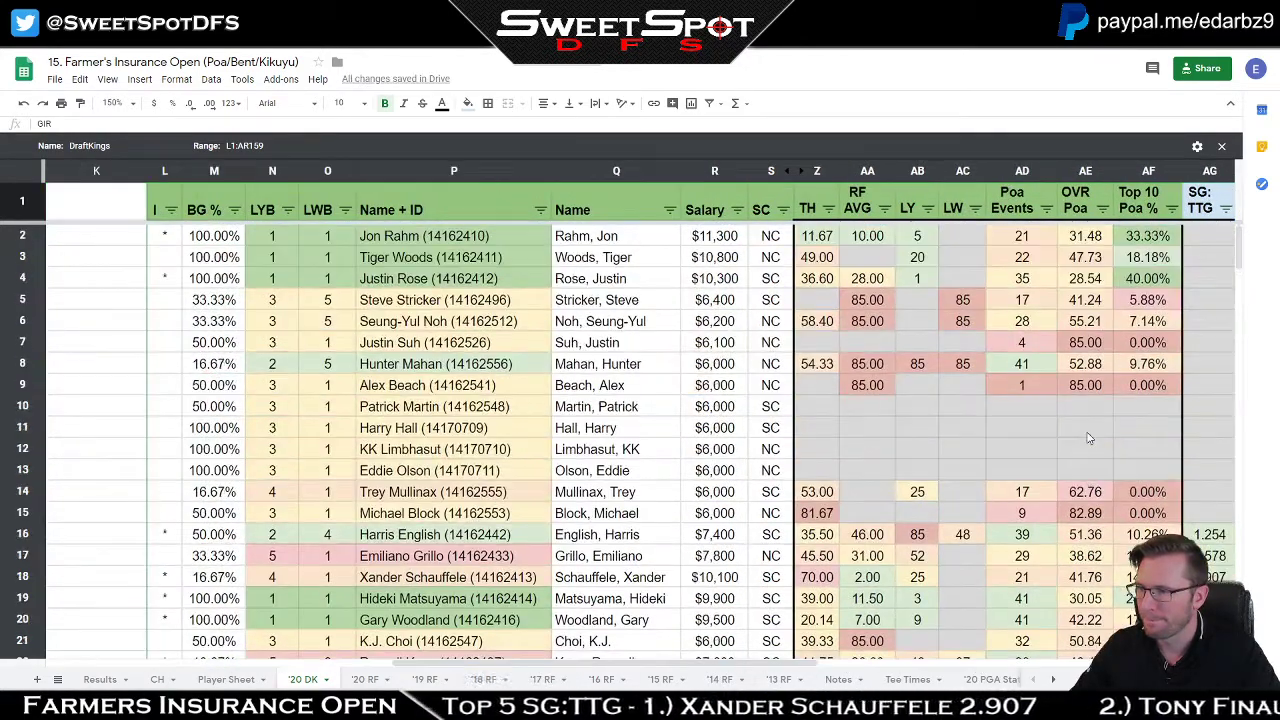
left_click(1102, 209)
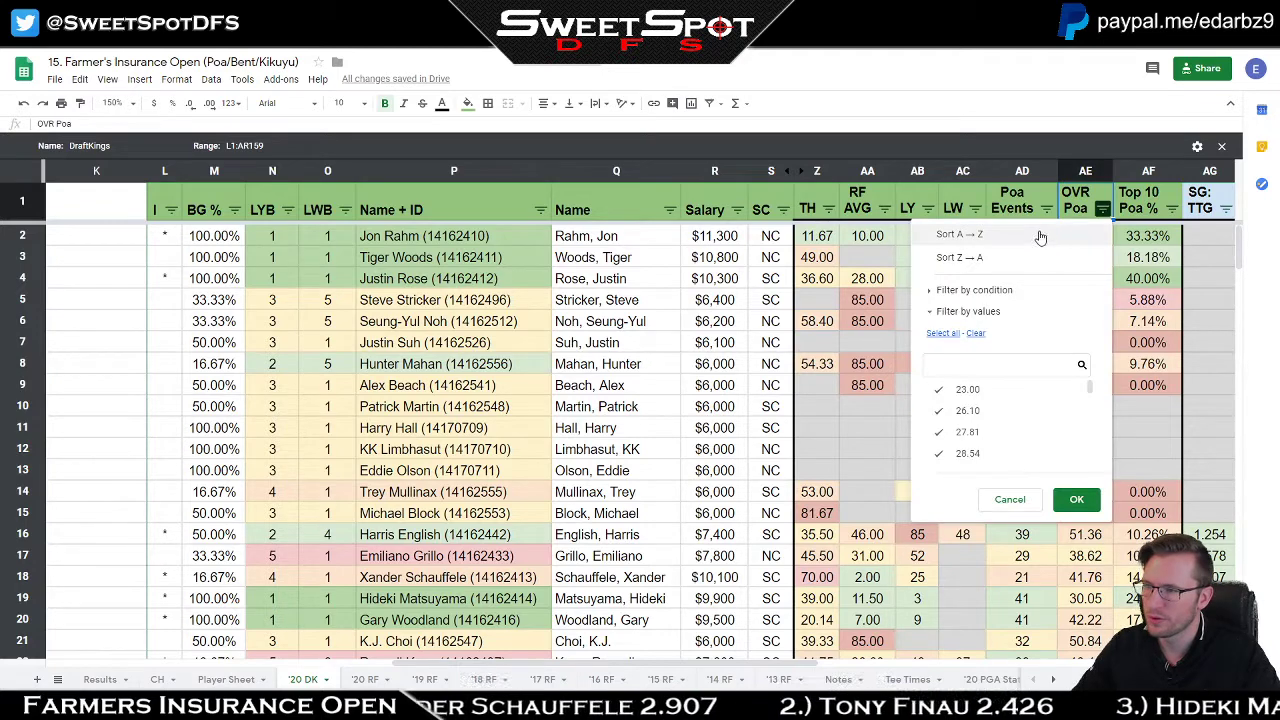
left_click(959, 234)
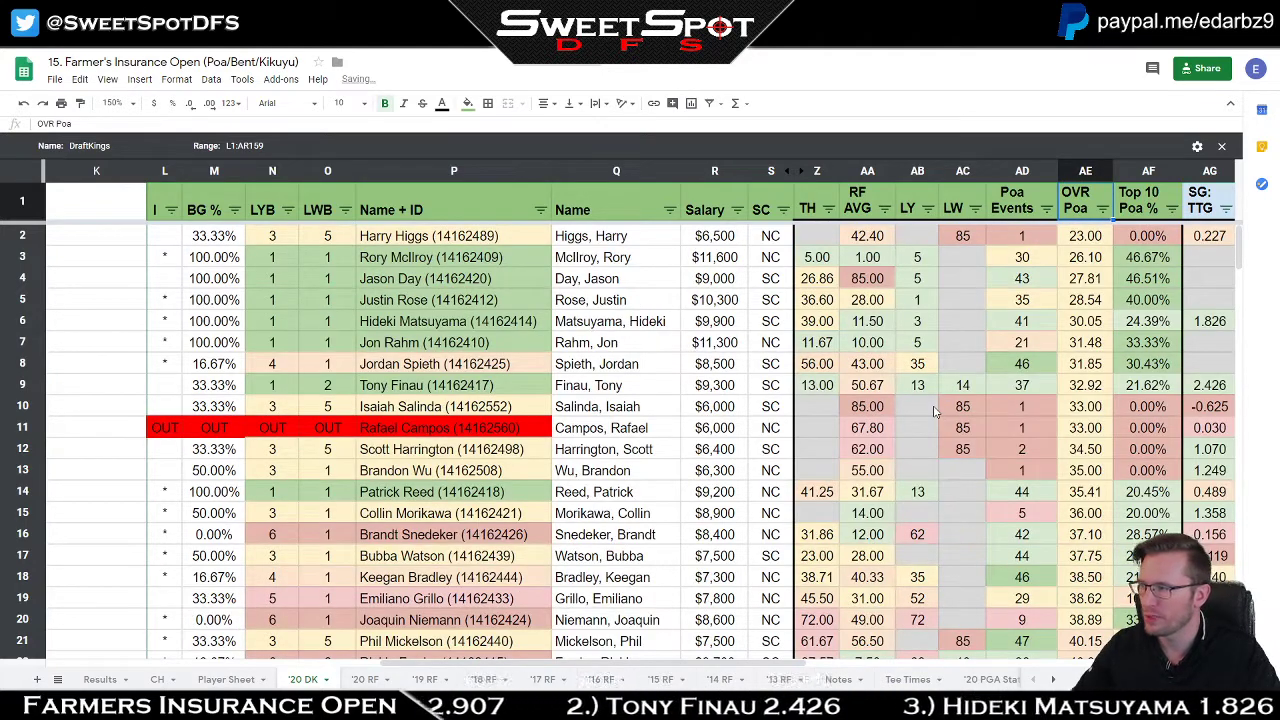
Step: Check the Poa Events of Harry Higgs and Jason Day, and review Brandon Wu's row through Top 10 Poa %
left_click(1022, 237)
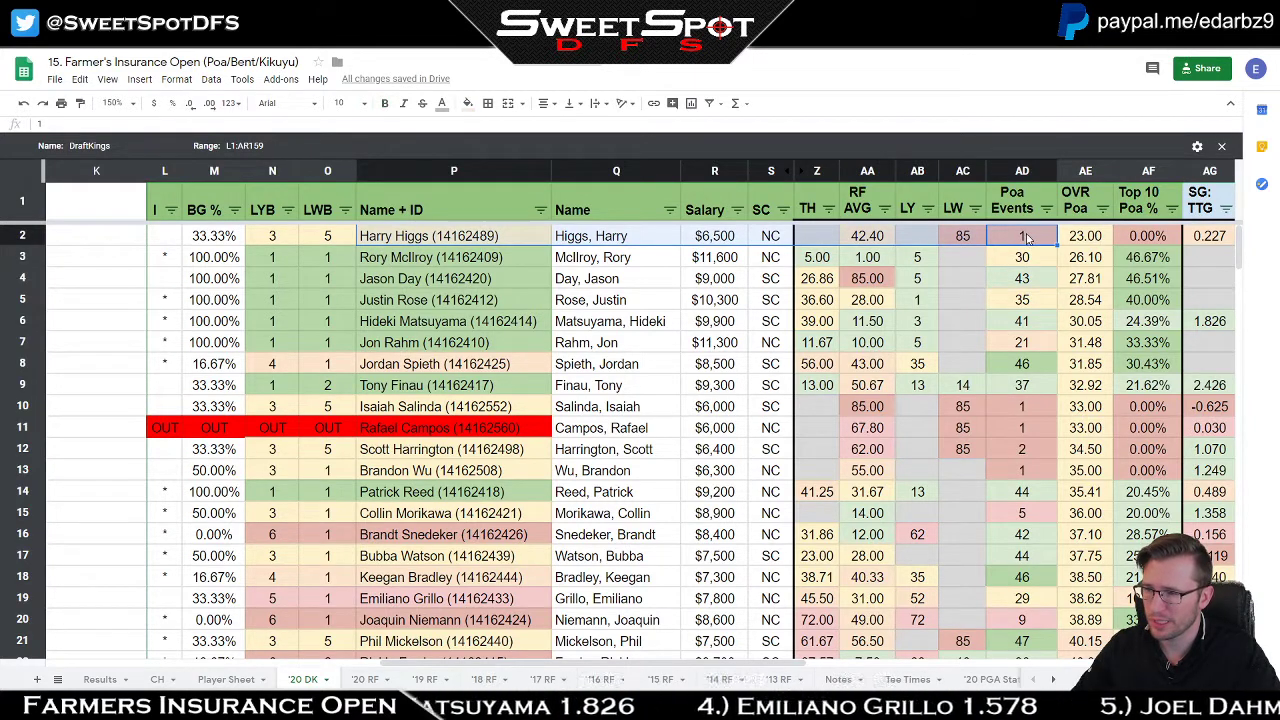
left_click(978, 284)
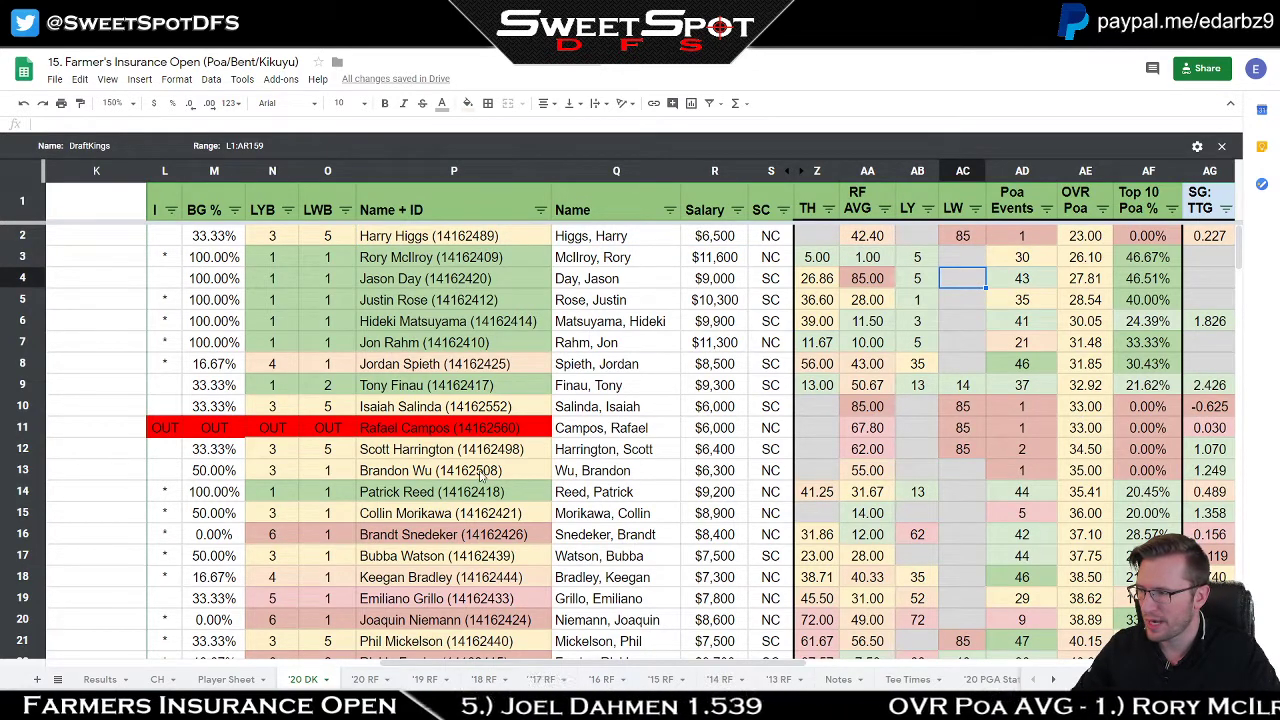
left_click(482, 473)
left_click_drag(1028, 485, 1150, 472)
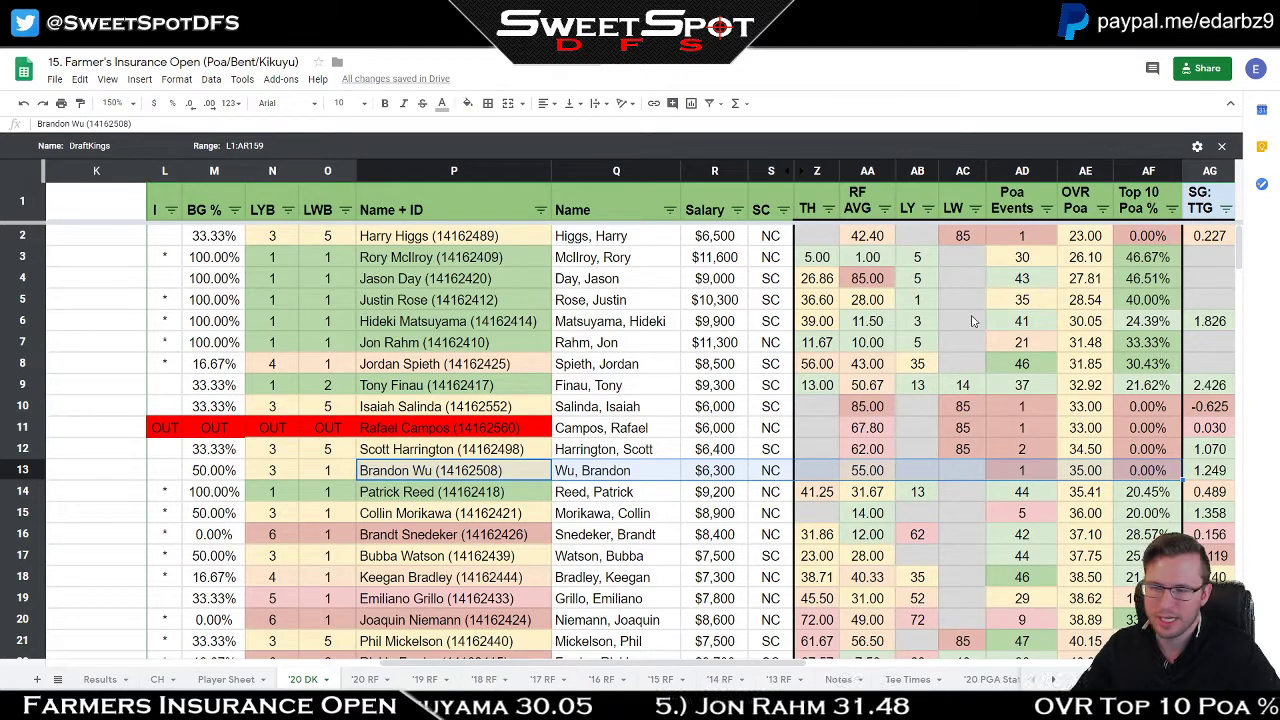
Step: Filter out Poa Events values 1 and 2, and highlight the rows from Rory McIlroy to Jon Rahm for their Poa stats
left_click(1046, 210)
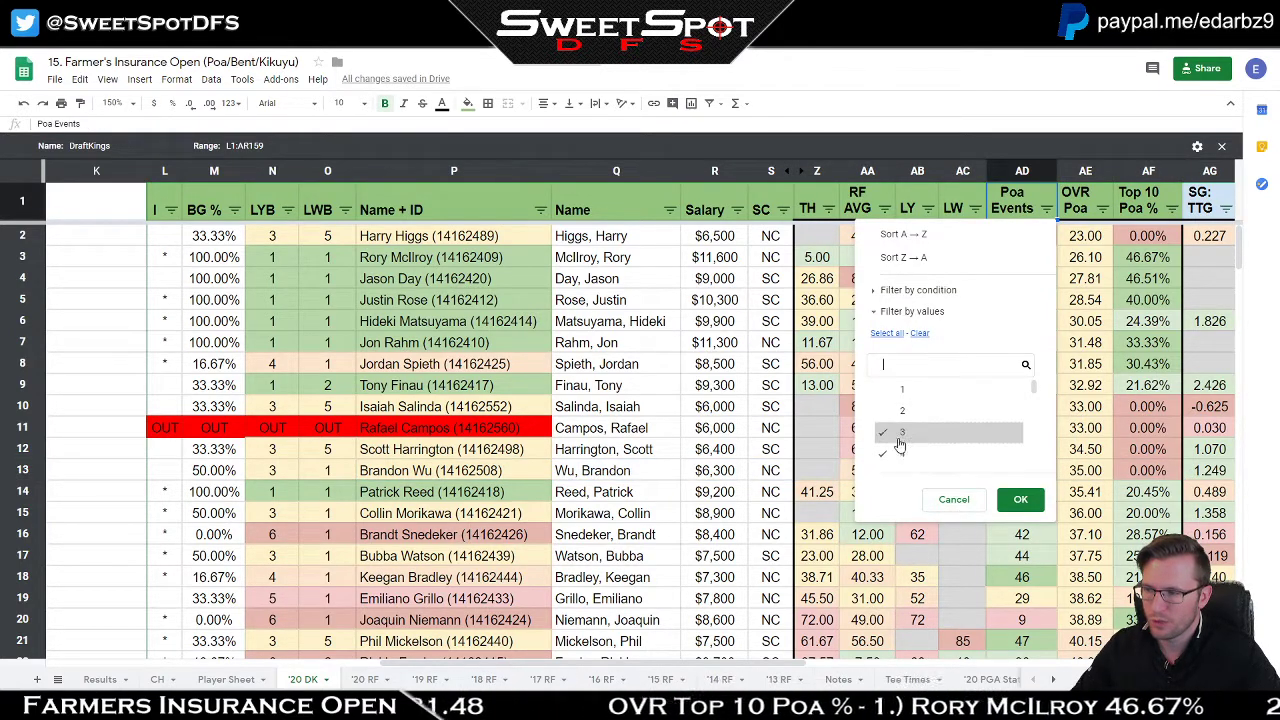
left_click(1020, 500)
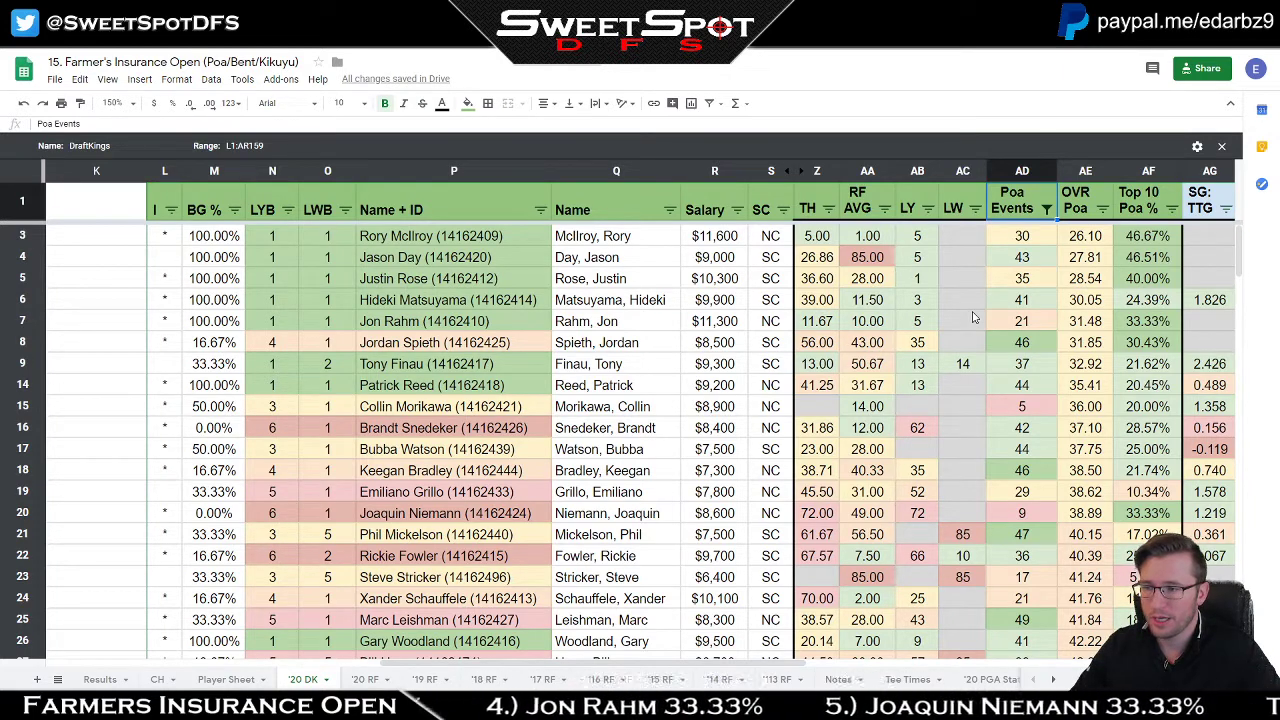
left_click_drag(1085, 236, 1085, 321)
mouse_move(425, 240)
left_mouse_down()
mouse_move(960, 320)
mouse_move(1085, 325)
left_mouse_up()
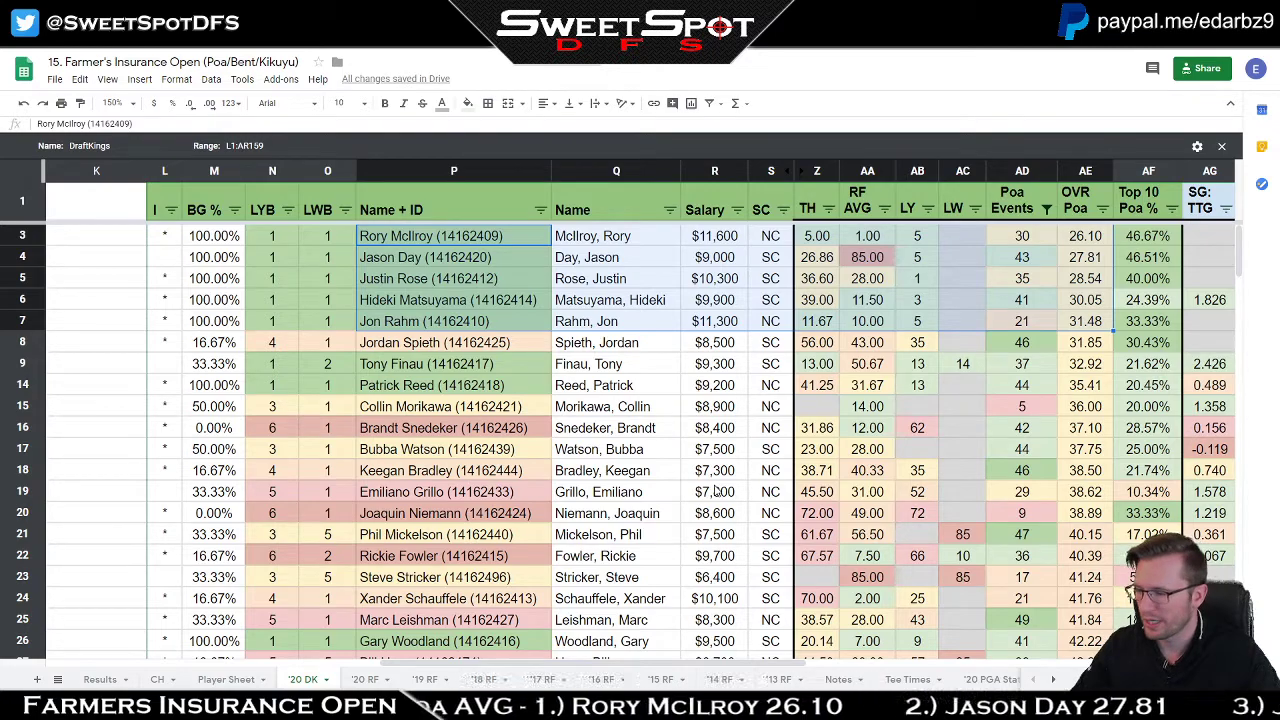
Step: Open the '19 DK sheet and review the OVR Poa values from Justin Rose to Jason Day, plus Day's '18 Poa
left_click(1054, 680)
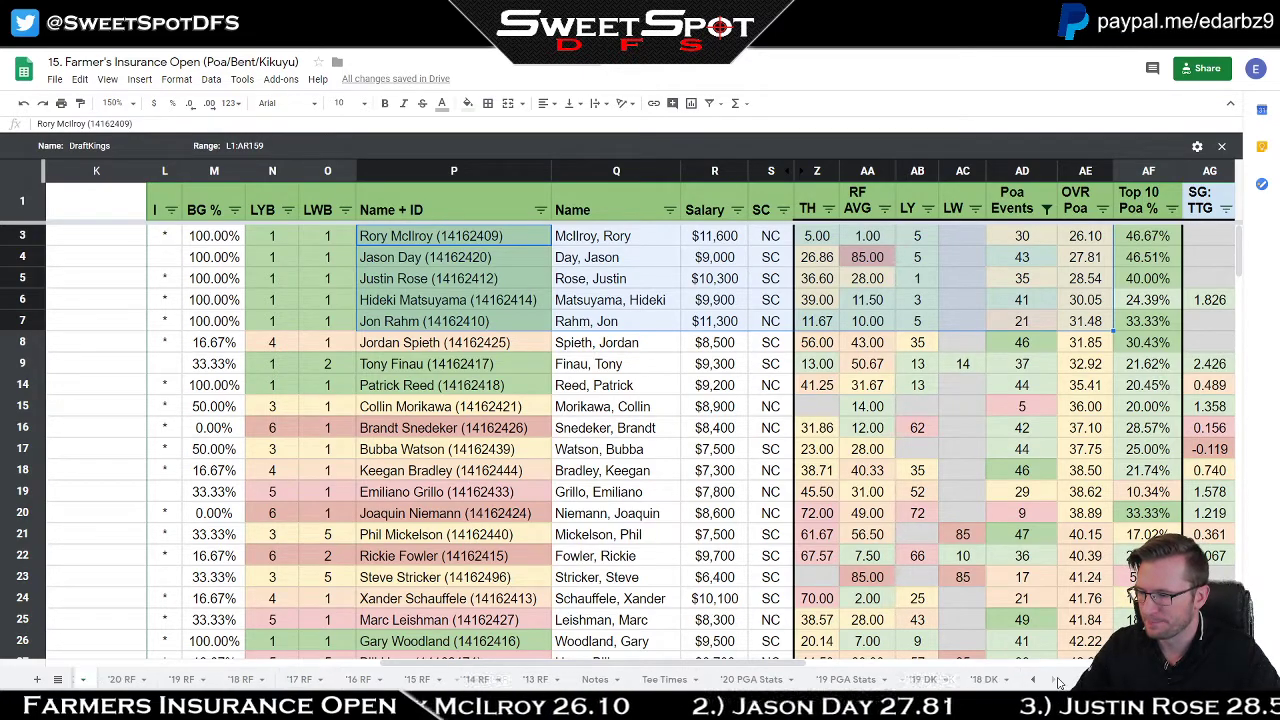
left_click(924, 680)
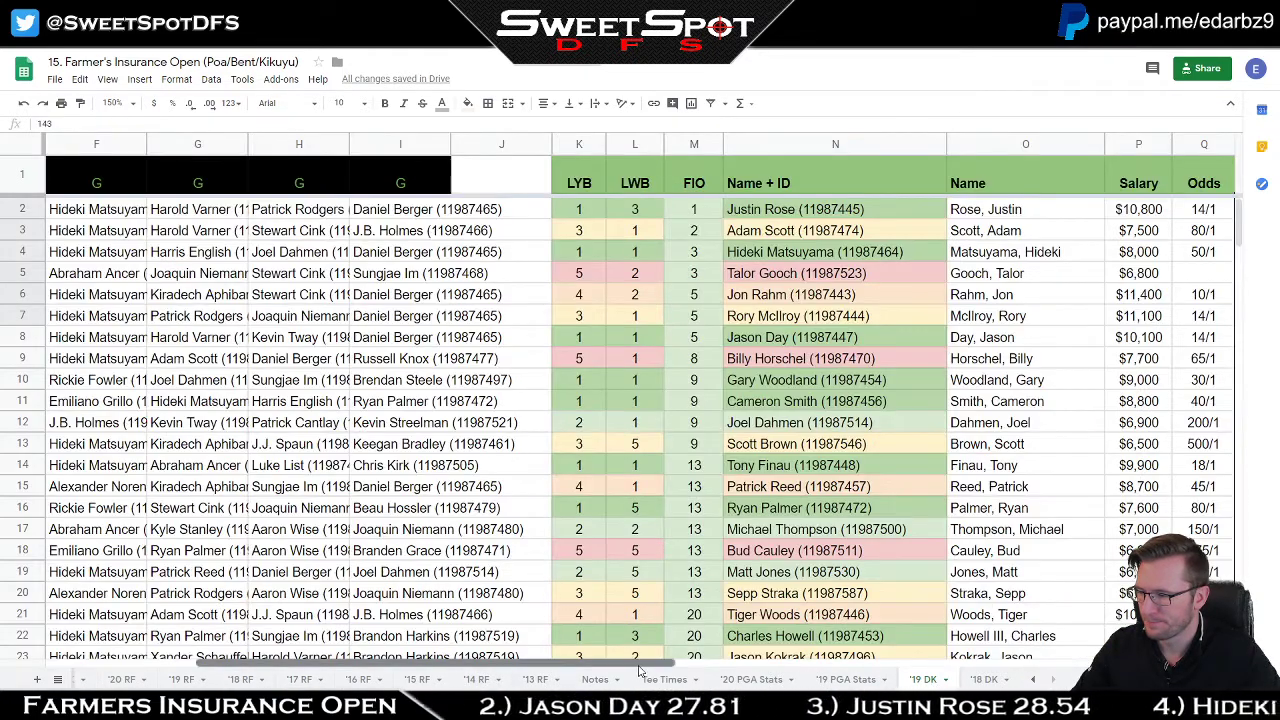
left_click_drag(697, 662, 980, 668)
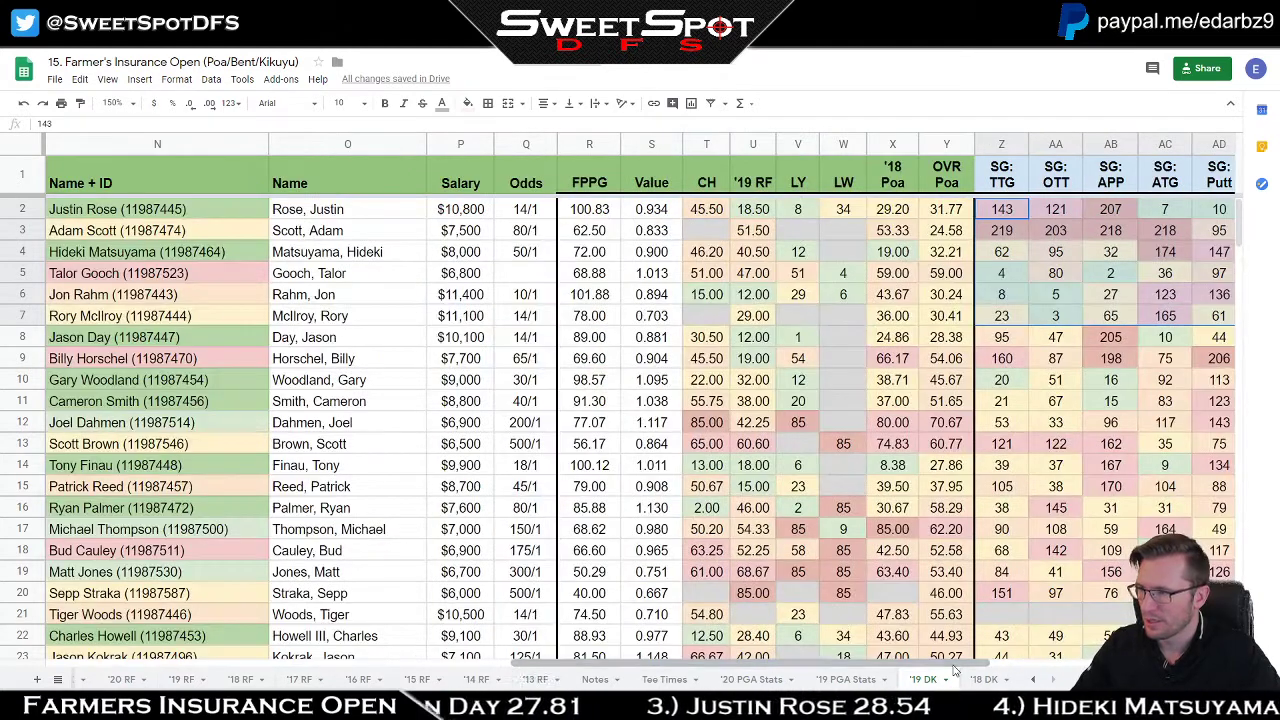
left_click(950, 209)
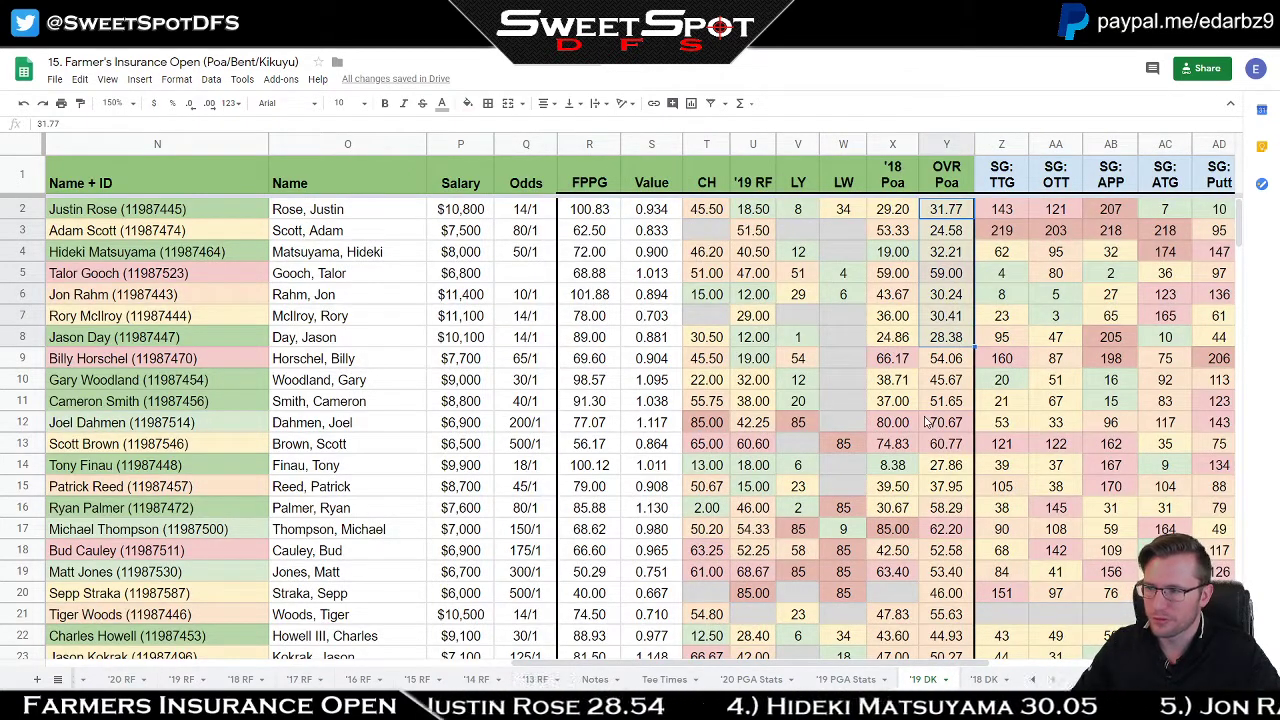
left_click(889, 339)
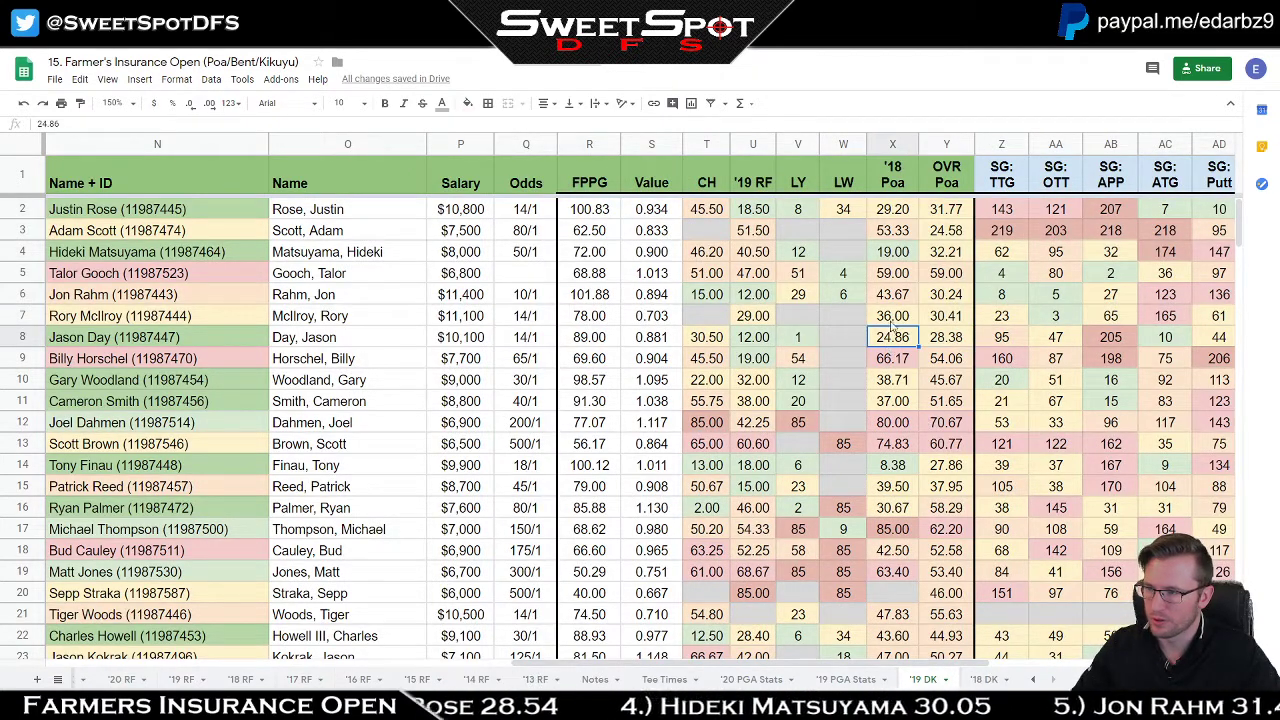
Step: Apply the DraftKings filter view on the '19 DK sheet and sort it by OVR Poa in ascending order
left_click(725, 104)
left_click(766, 181)
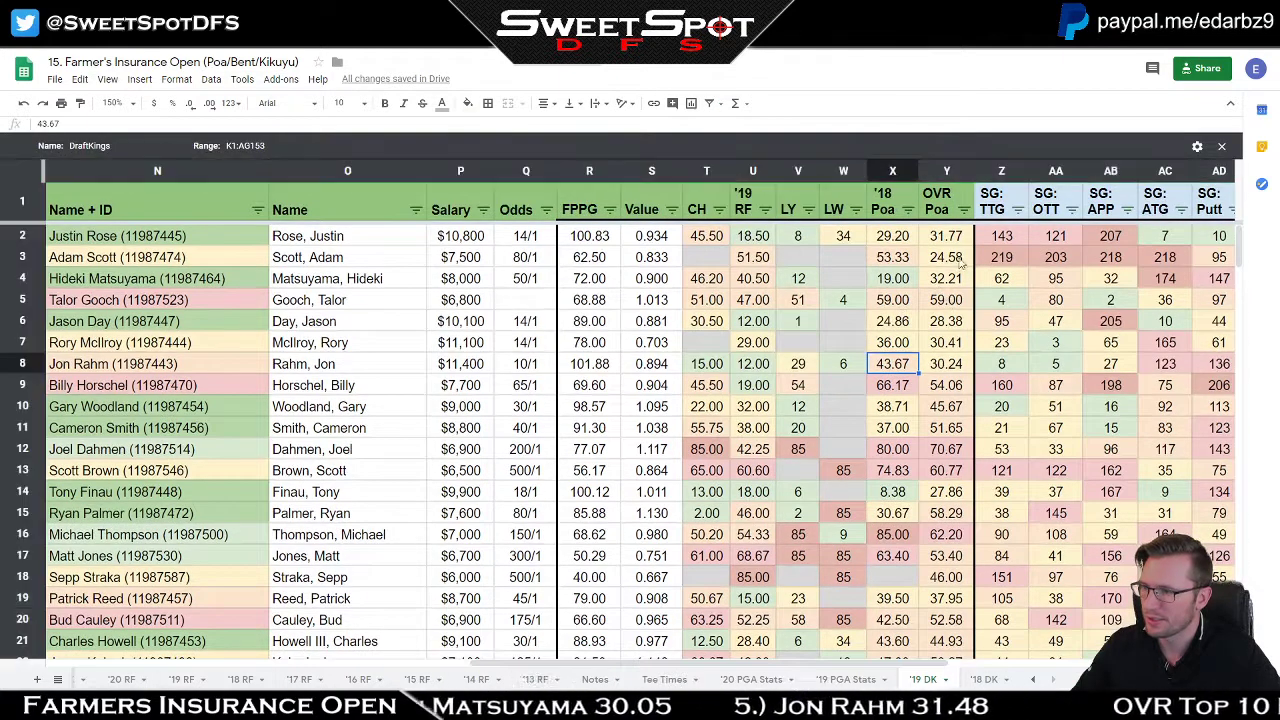
left_click(964, 211)
left_click(822, 234)
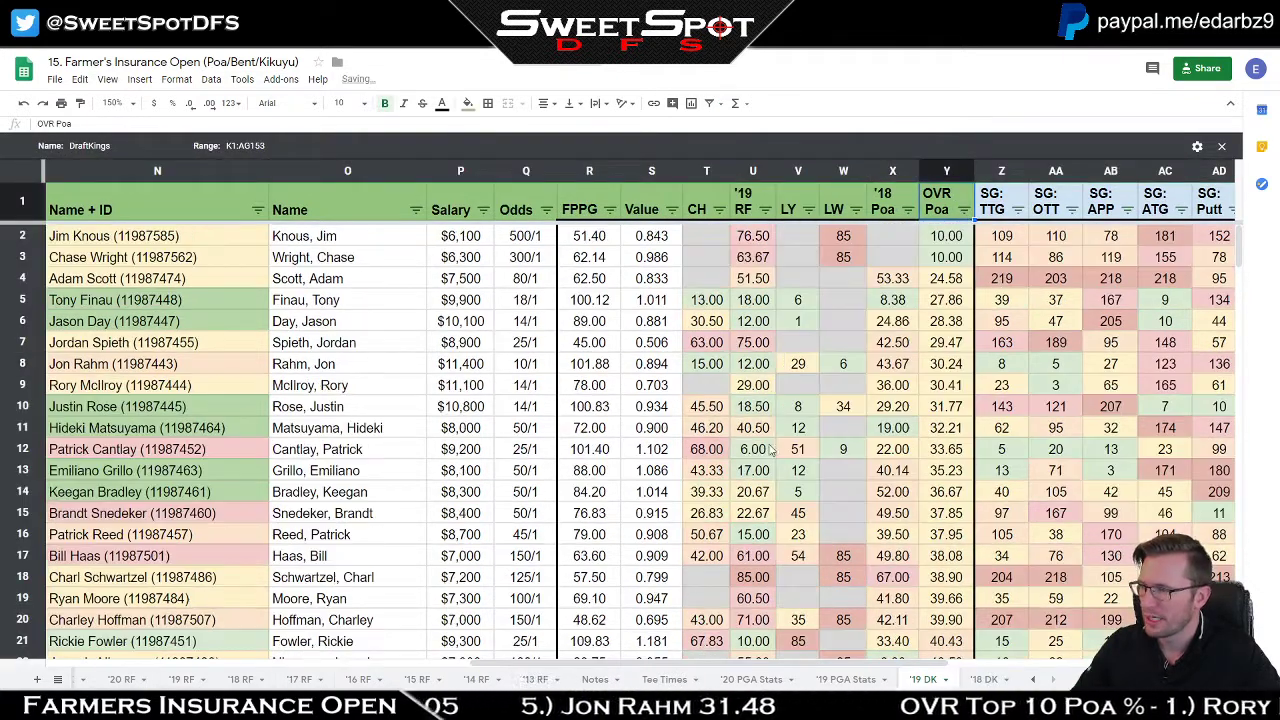
Step: Compare the FIO finishes with OVR Poa for Adam Scott to Hideki Matsuyama, and check Scott's salary
left_click_drag(873, 667, 832, 667)
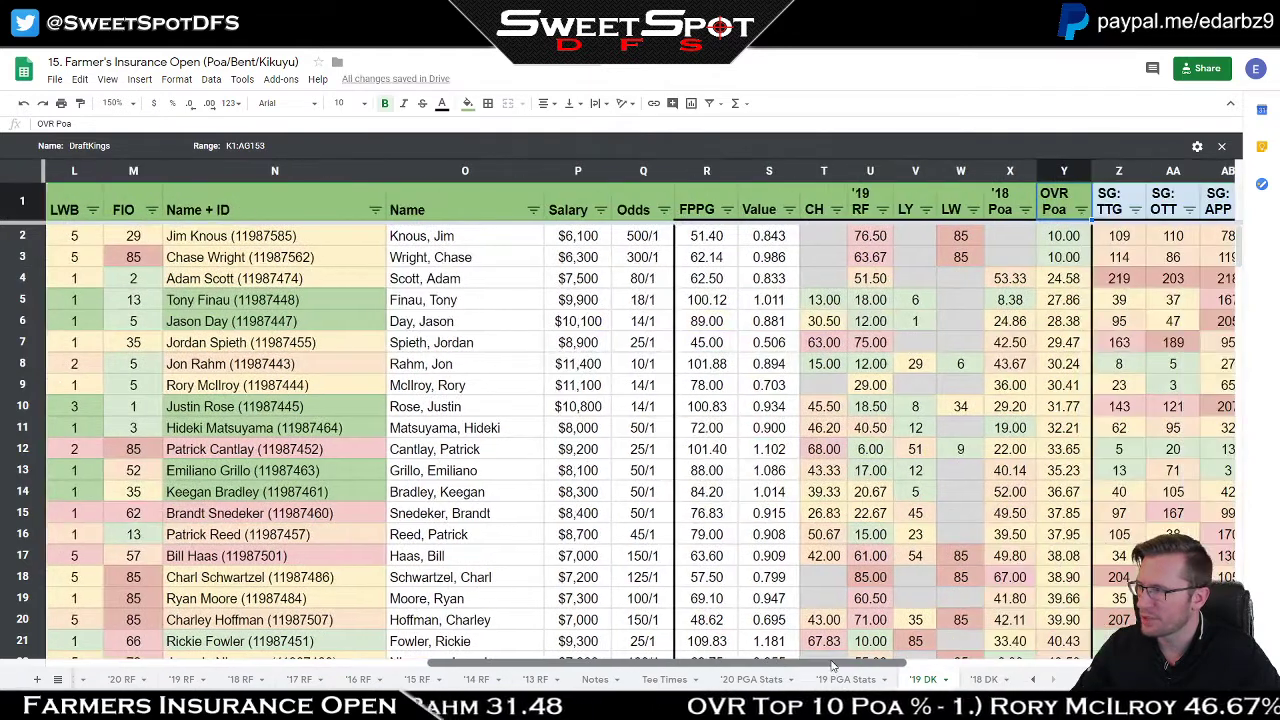
left_click_drag(140, 280, 141, 431)
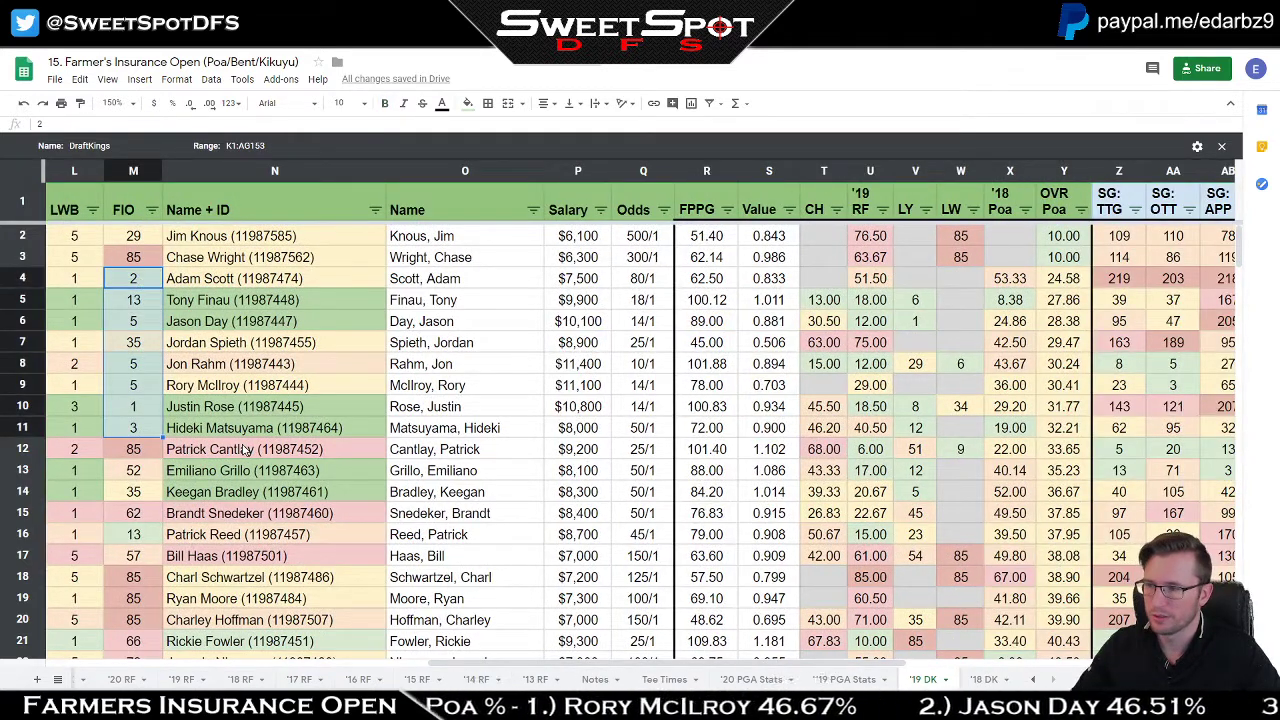
left_click(1073, 282)
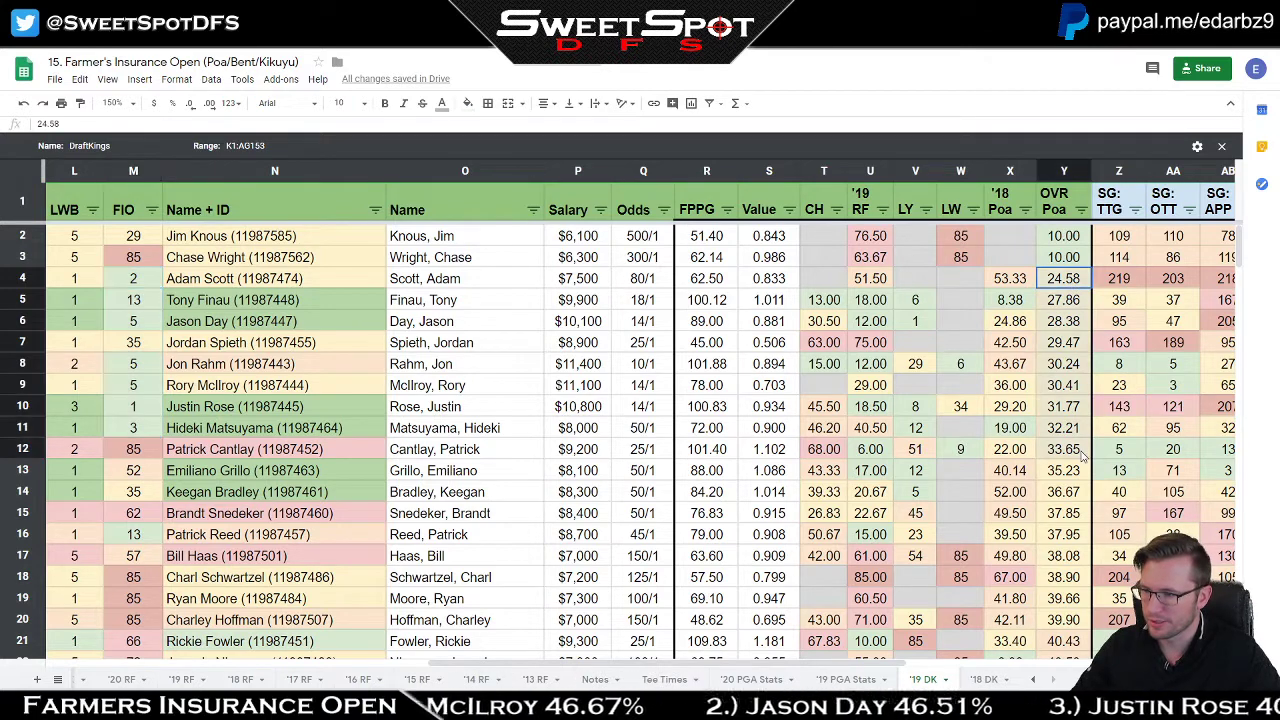
left_click(145, 432, "shift")
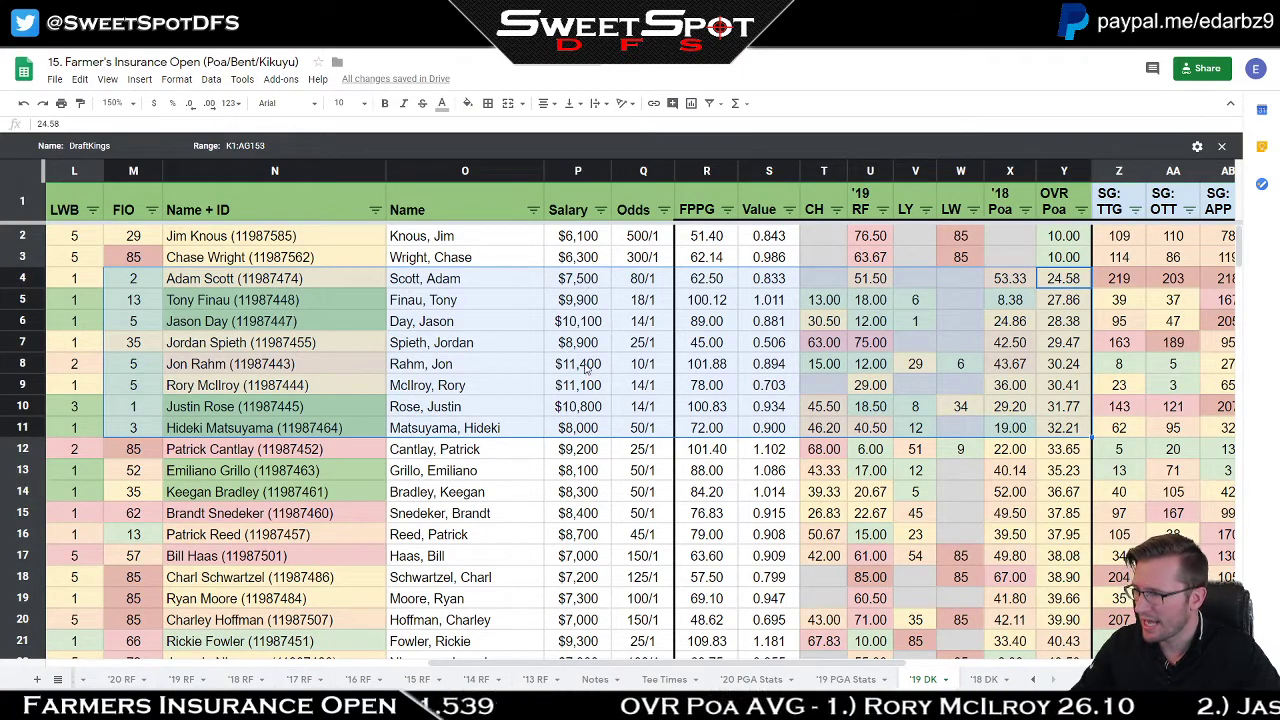
left_click(567, 285)
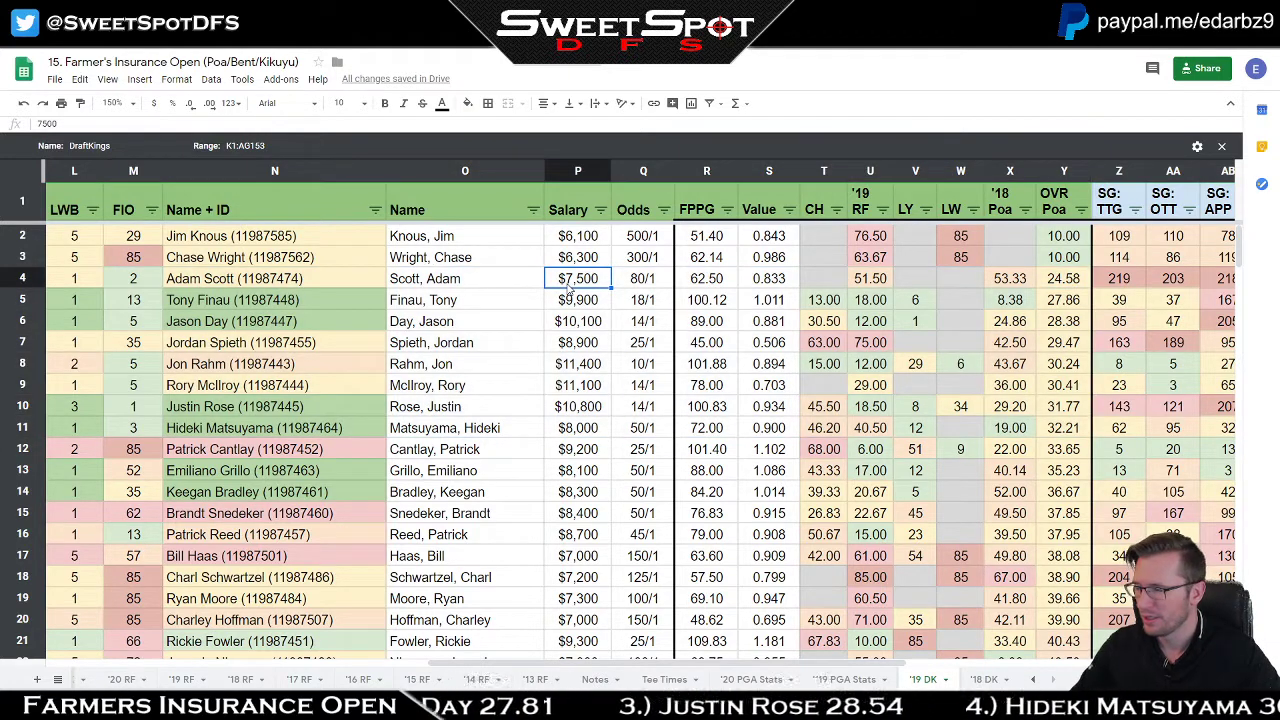
Step: Return to the '20 DK sheet and review the salaries from McIlroy to Morikawa, plus Morikawa's course and Poa stats
left_click(1033, 679)
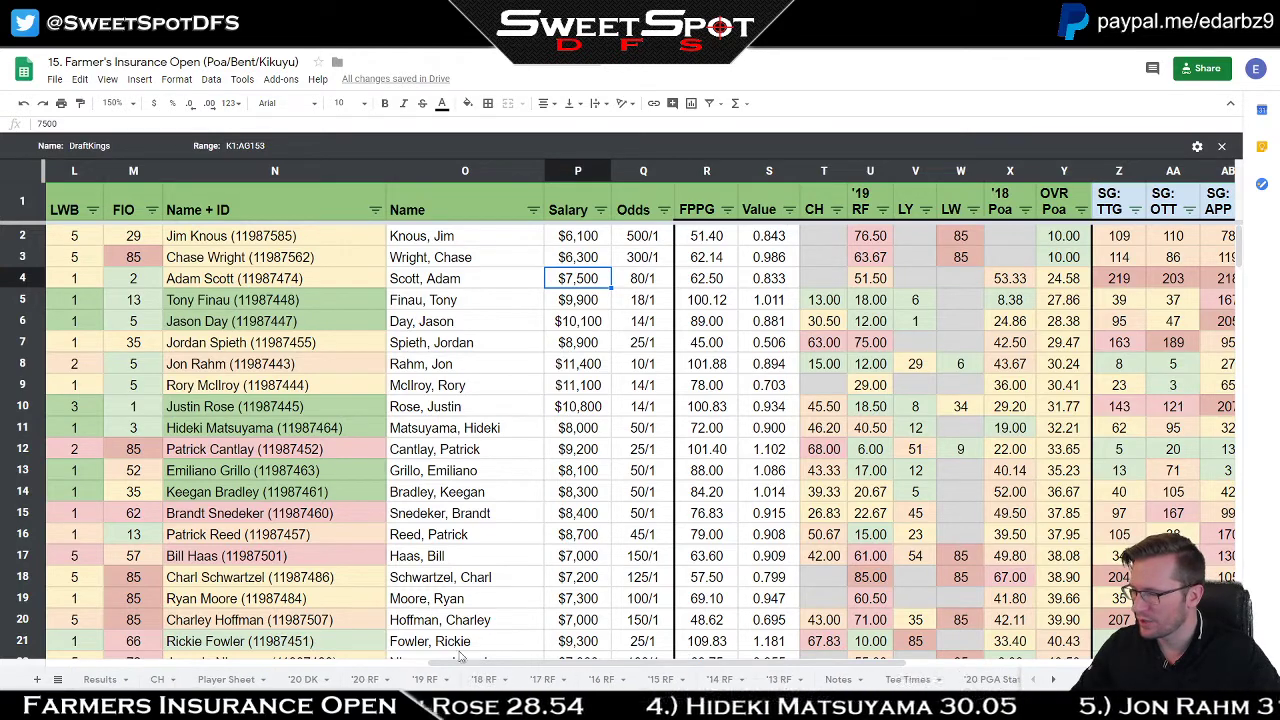
left_click(301, 683)
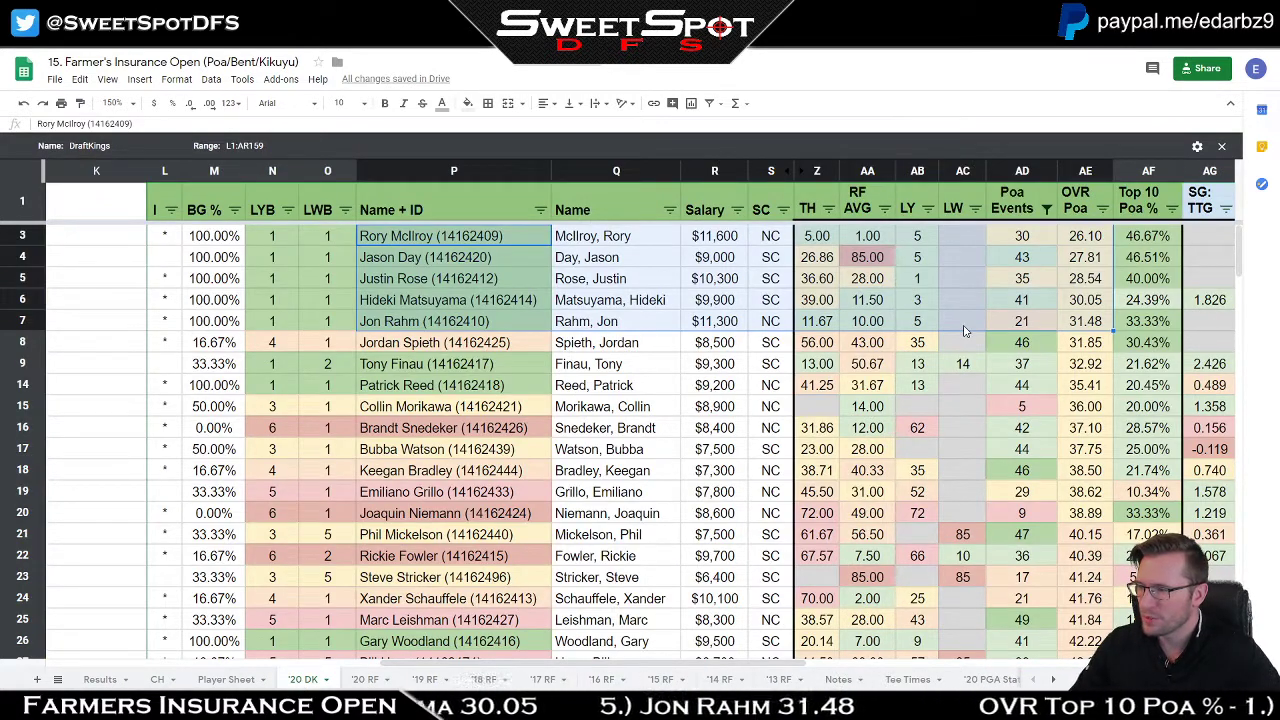
left_click(733, 406)
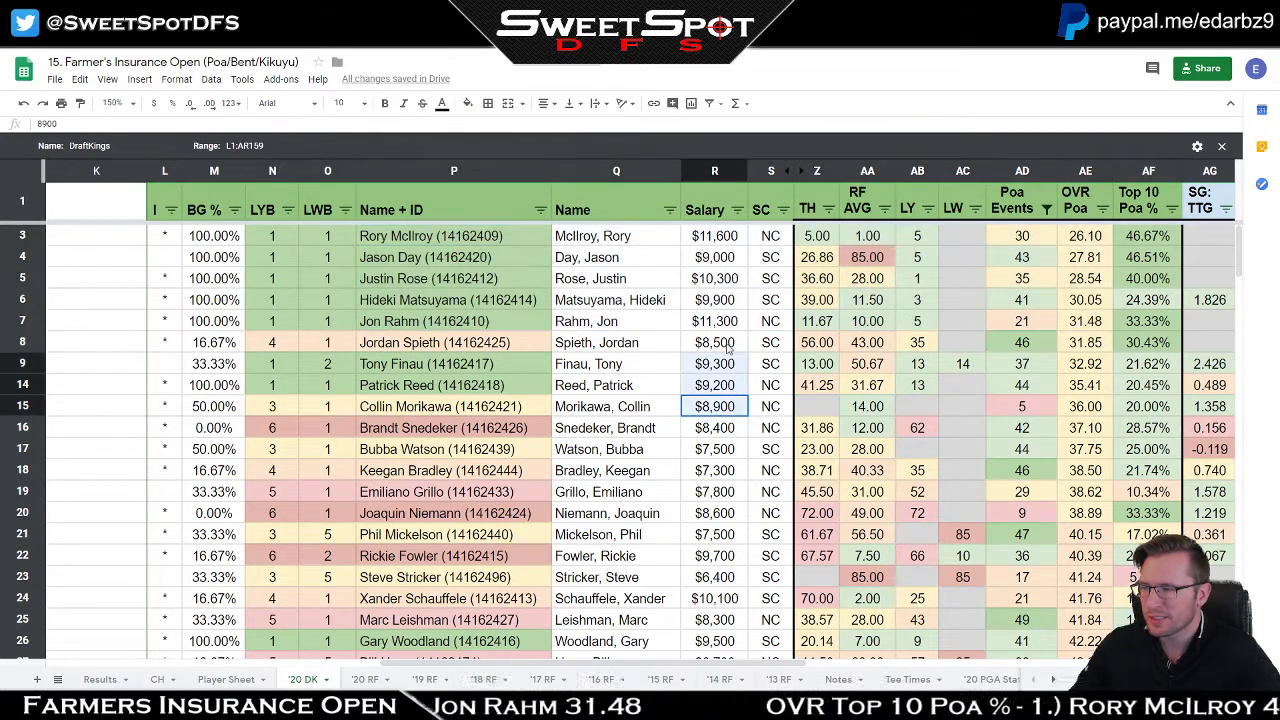
left_click_drag(728, 348, 729, 249)
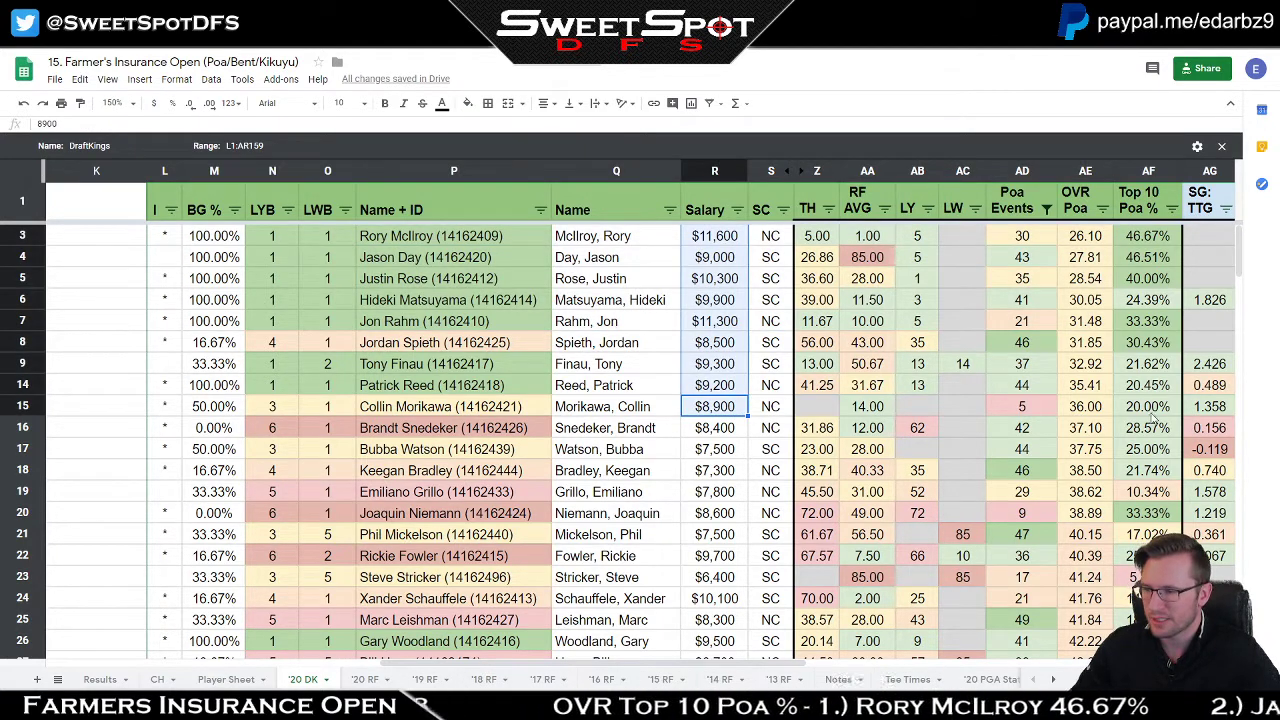
left_click(1152, 414, "shift")
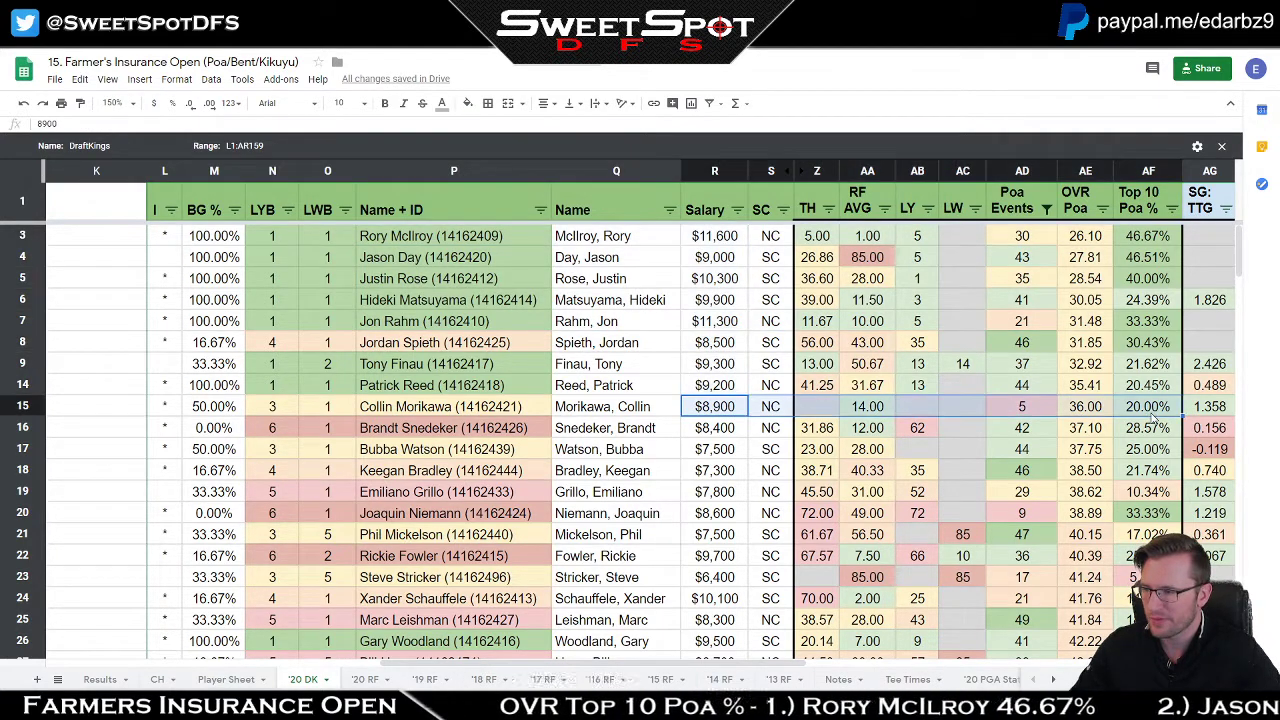
Step: Examine the salary, course history and Poa stats of Bubba Watson, Keegan Bradley, Emiliano Grillo and Phil Mickelson against nearby golfers
left_click(392, 452)
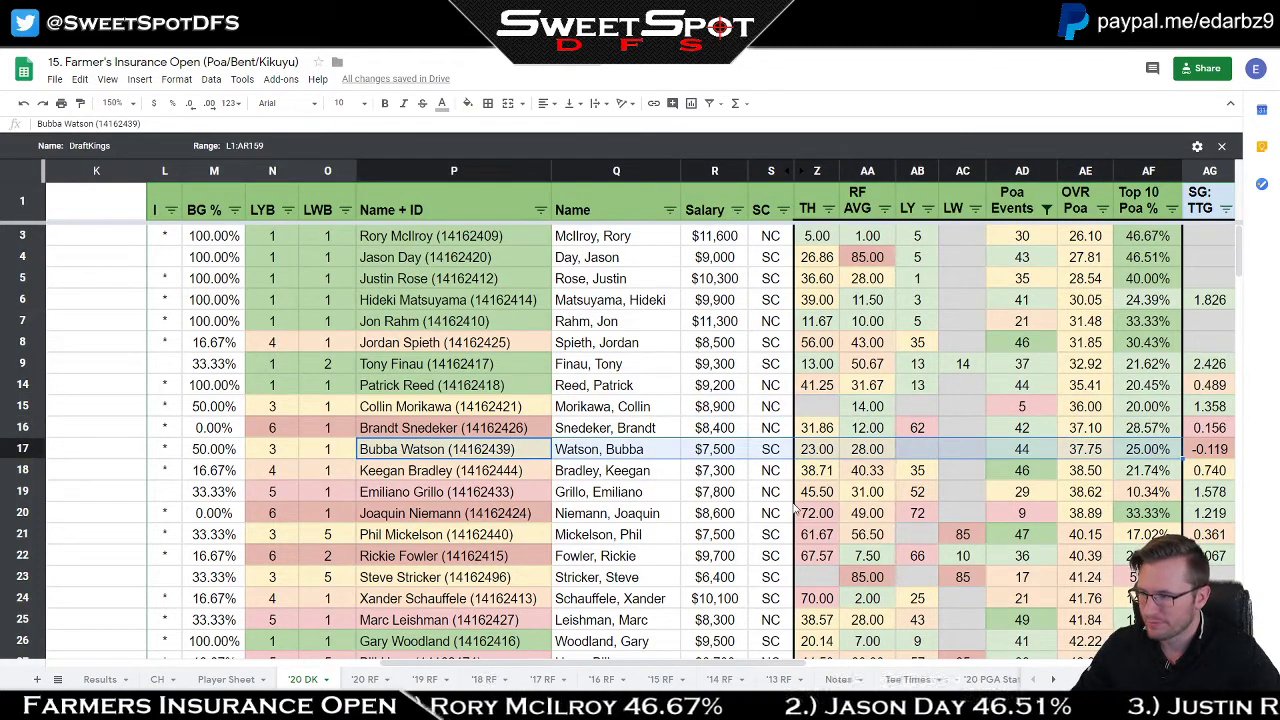
left_click(1146, 474, "shift")
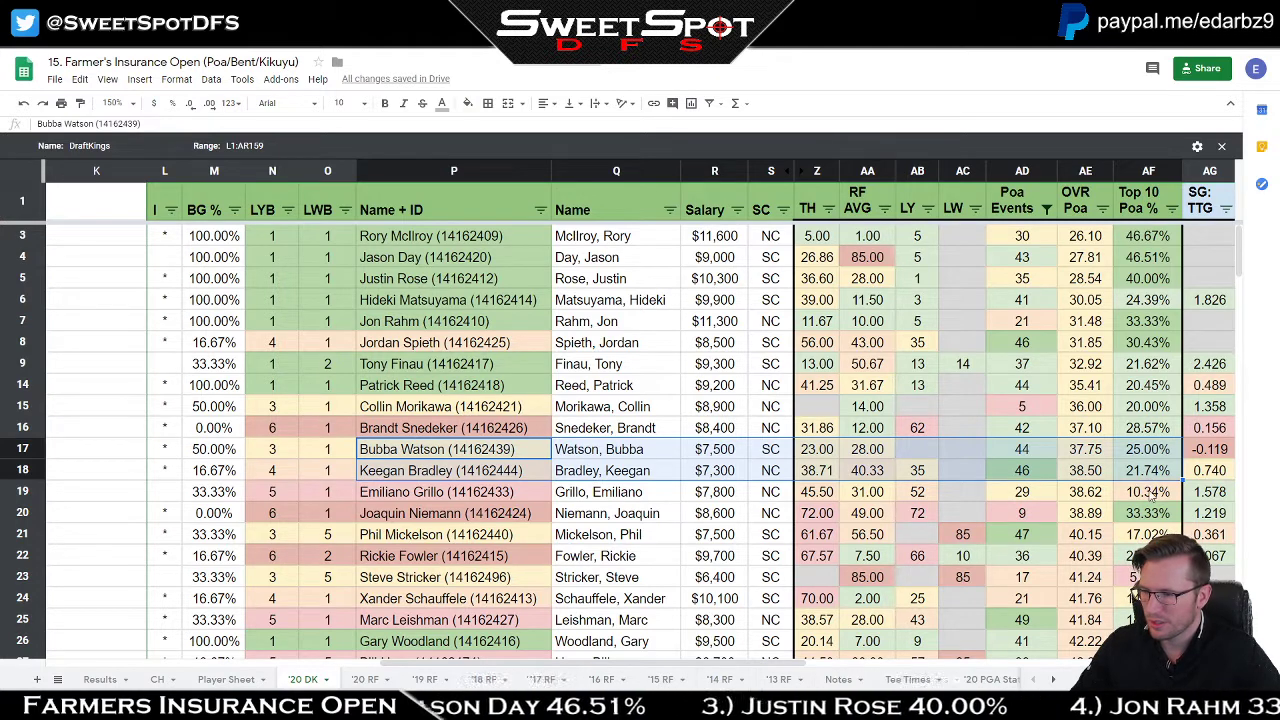
left_click(1160, 491, "shift")
left_click_drag(430, 535, 1115, 538)
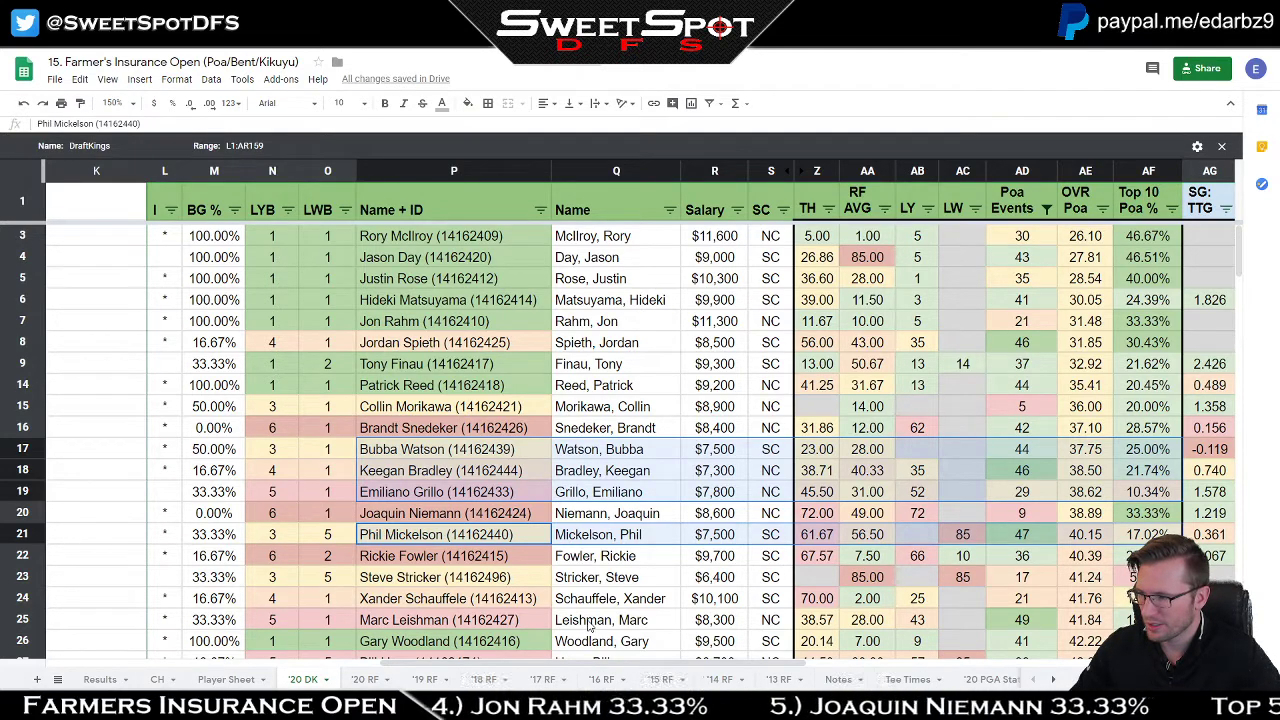
scroll(590, 625, "down", 1)
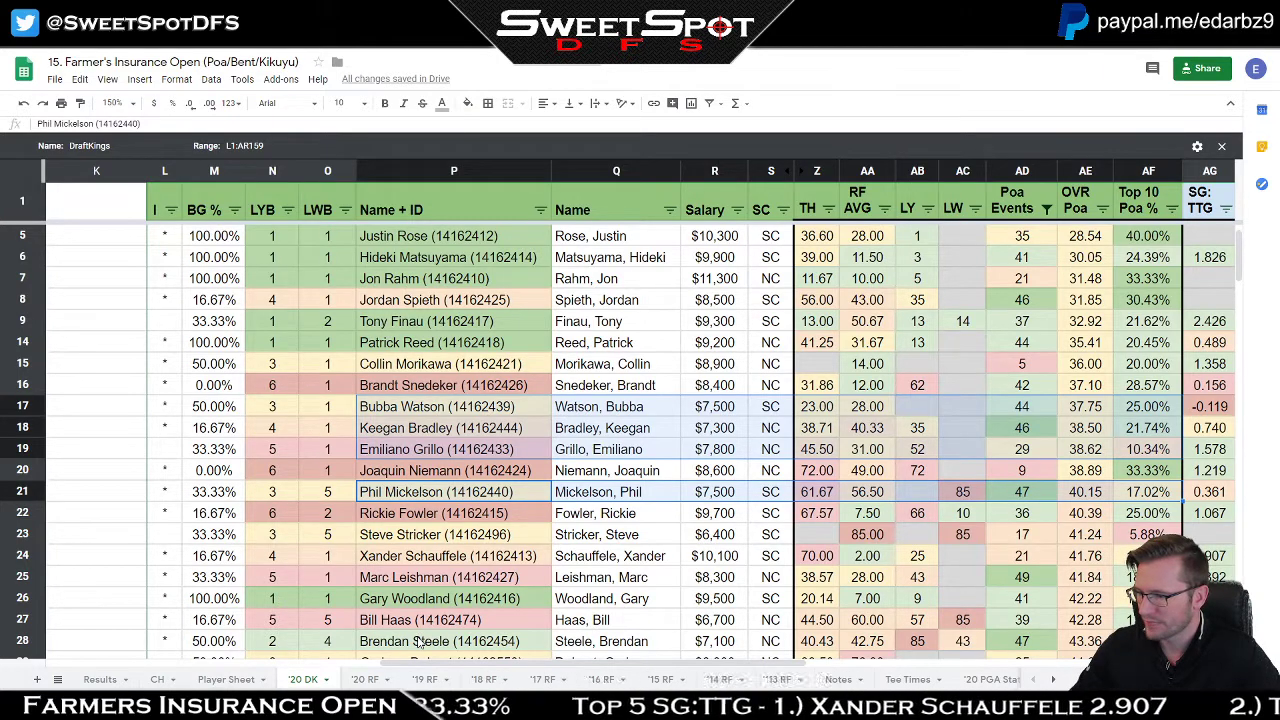
scroll(728, 491, "up", 1)
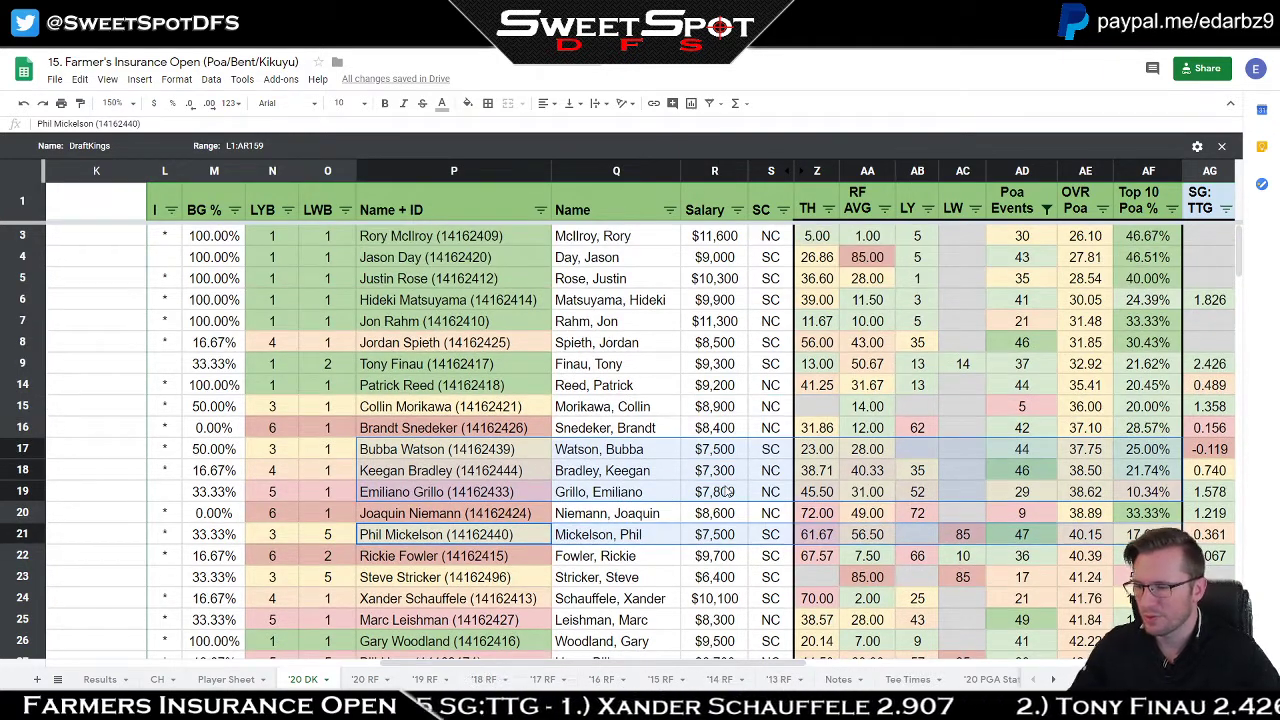
scroll(728, 491, "down", 3)
scroll(728, 491, "up", 3)
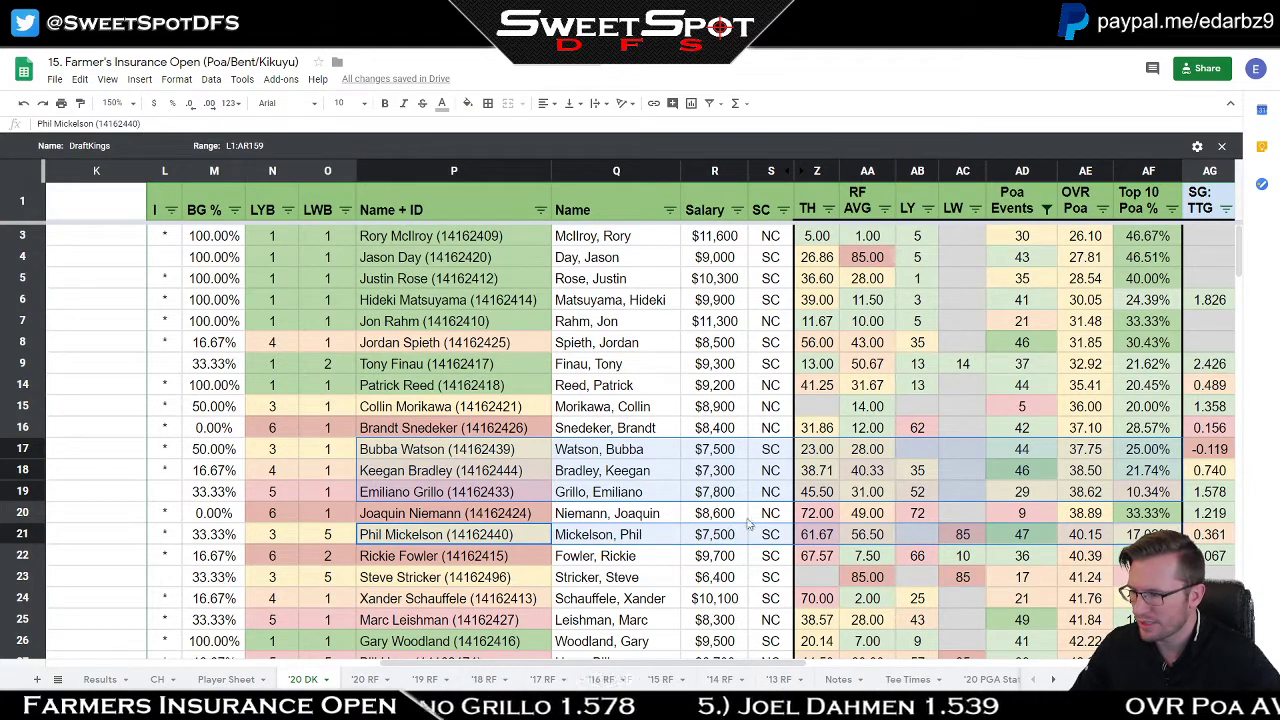
Step: Examine Brandt Snedeker's and Jordan Spieth's course and Poa stats, and review the OVR Poa ranking from McIlroy to Niemann
left_click(413, 430)
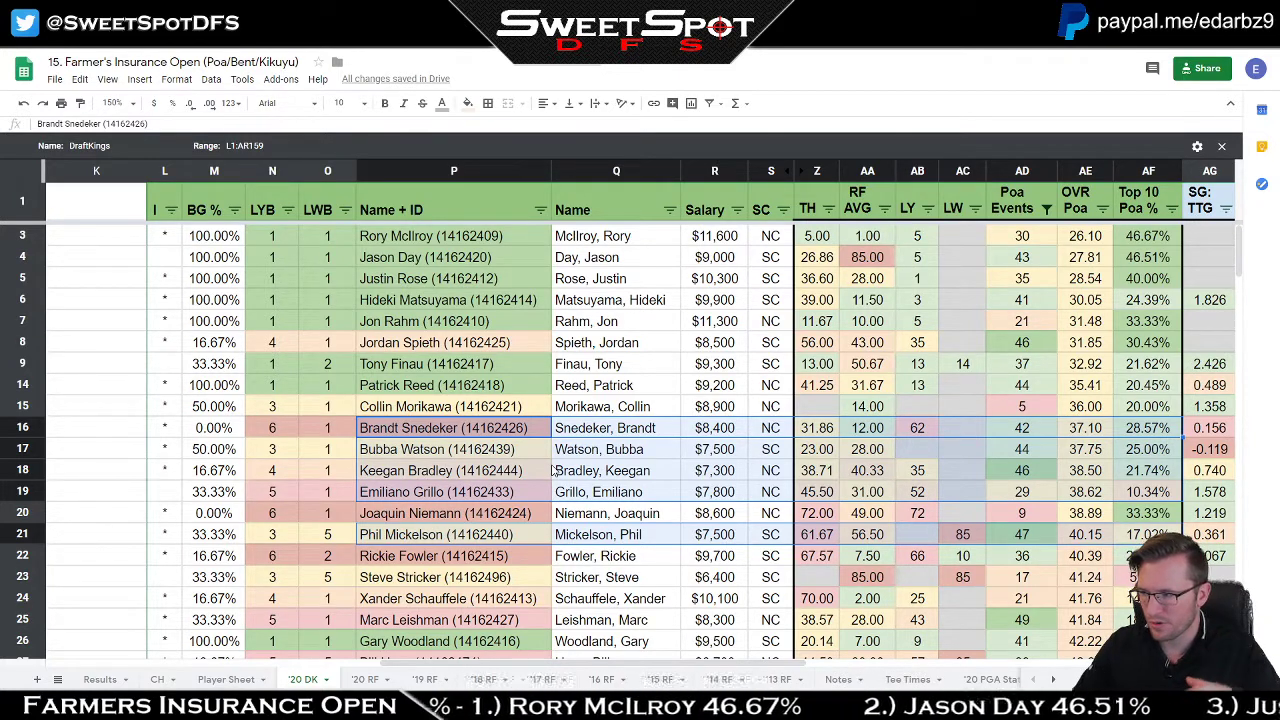
left_click_drag(405, 345, 1160, 348)
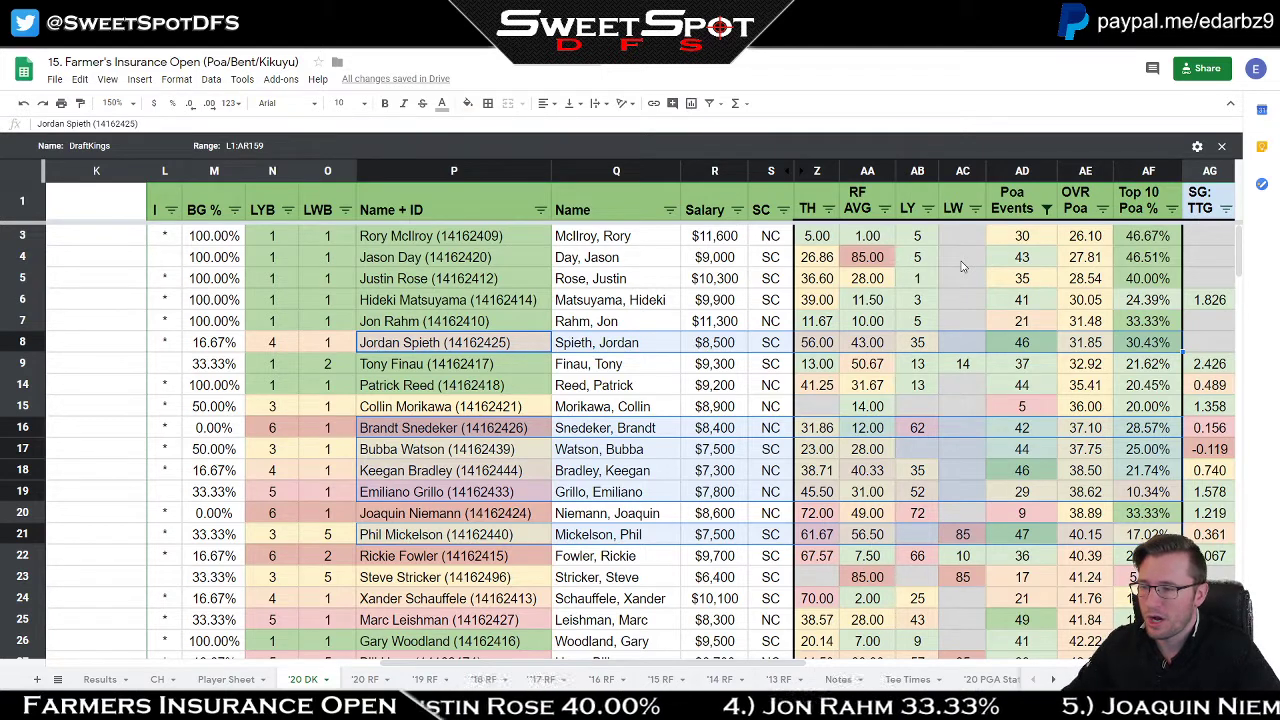
left_click(962, 265)
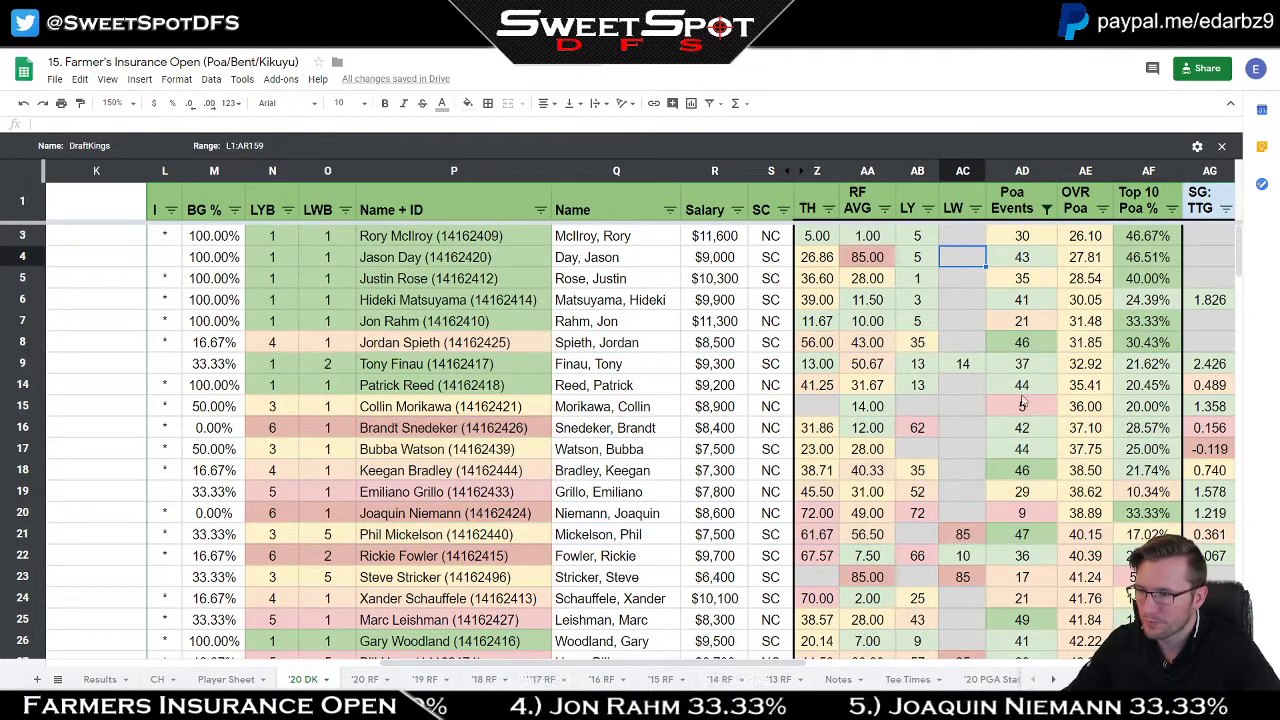
left_click_drag(1080, 245, 435, 523)
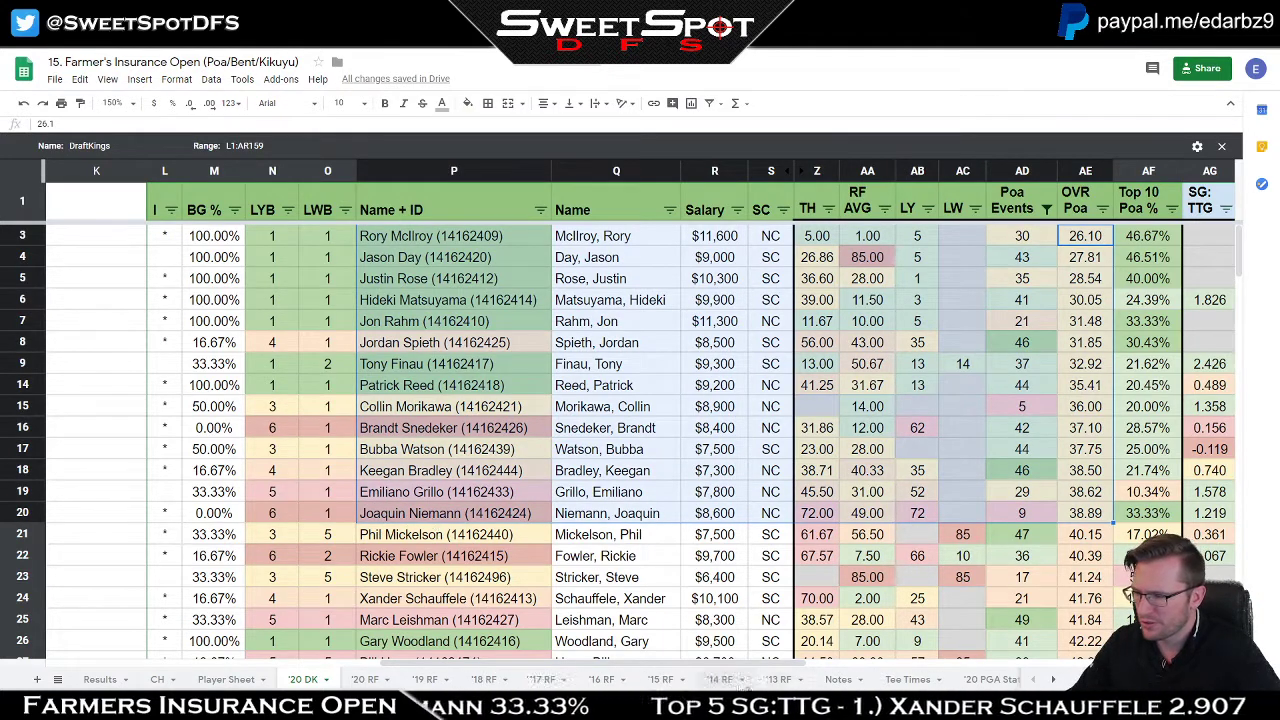
Step: On the '19 DK sheet, compare the FIO finishes from Adam Scott to Hideki Matsuyama and review the leading OVR Poa golfers
left_click(1055, 681)
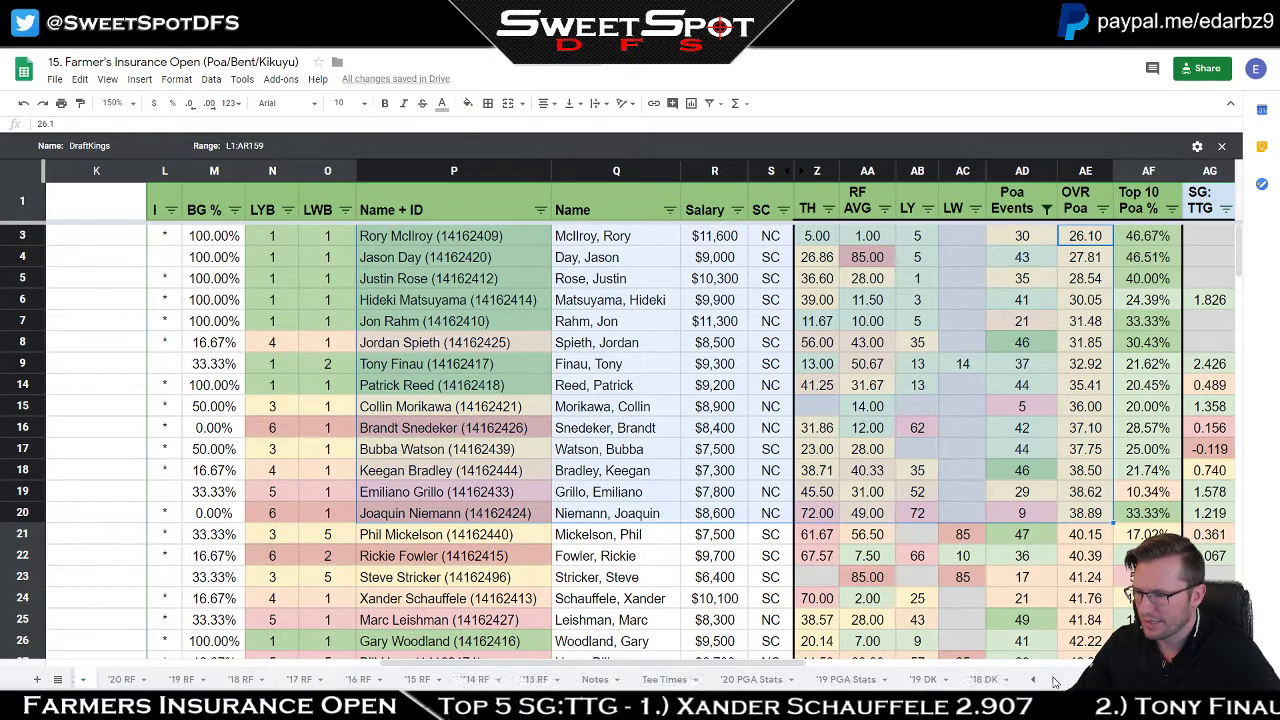
left_click(925, 680)
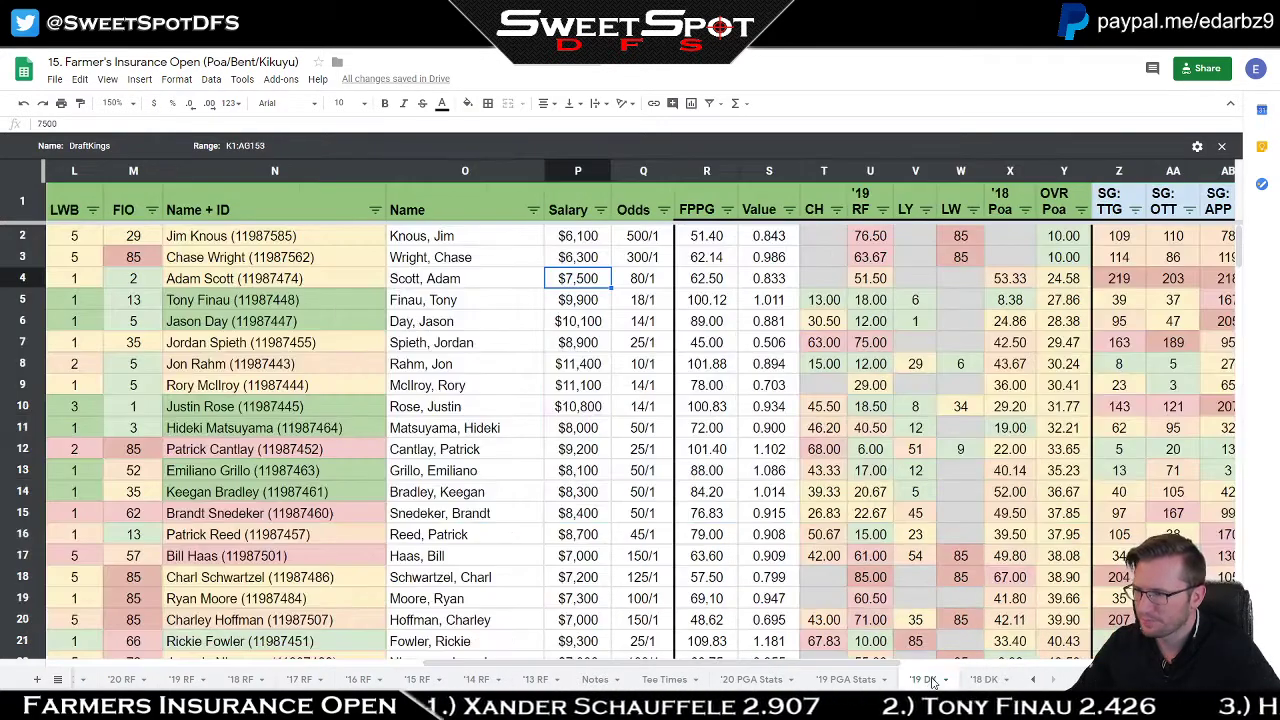
left_click_drag(125, 281, 138, 442)
key("shift+space")
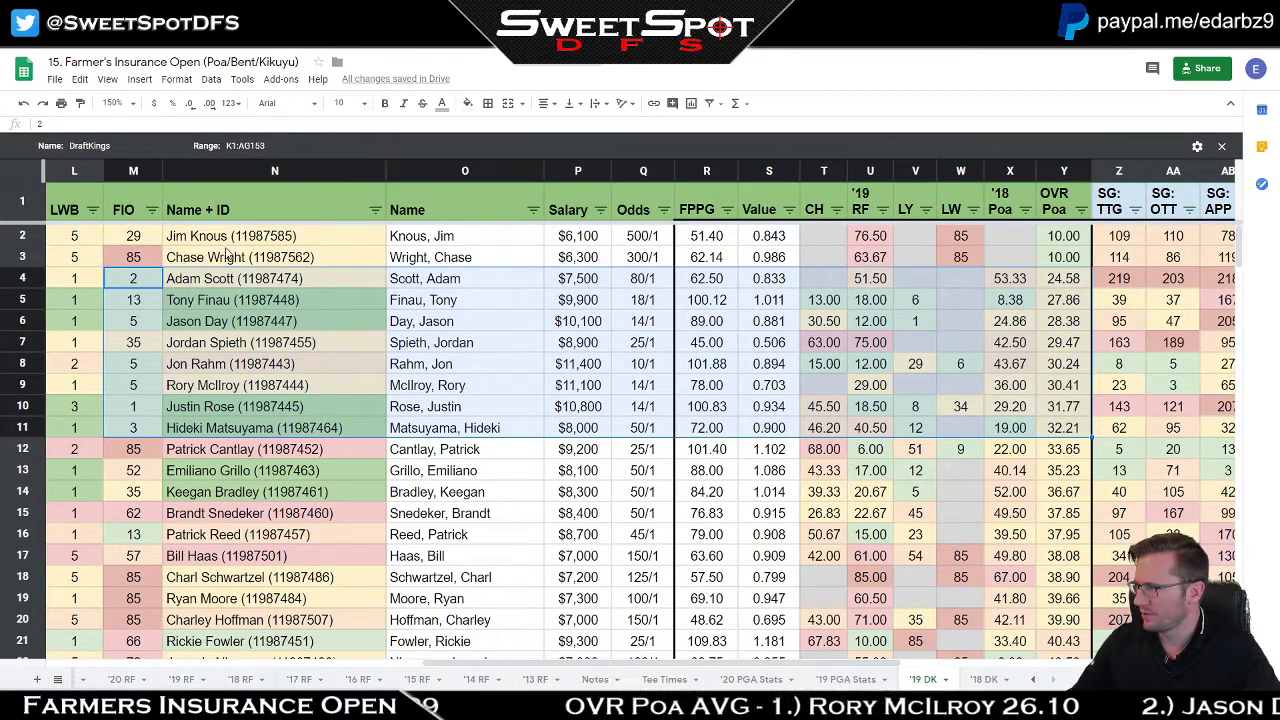
left_click_drag(236, 237, 264, 437)
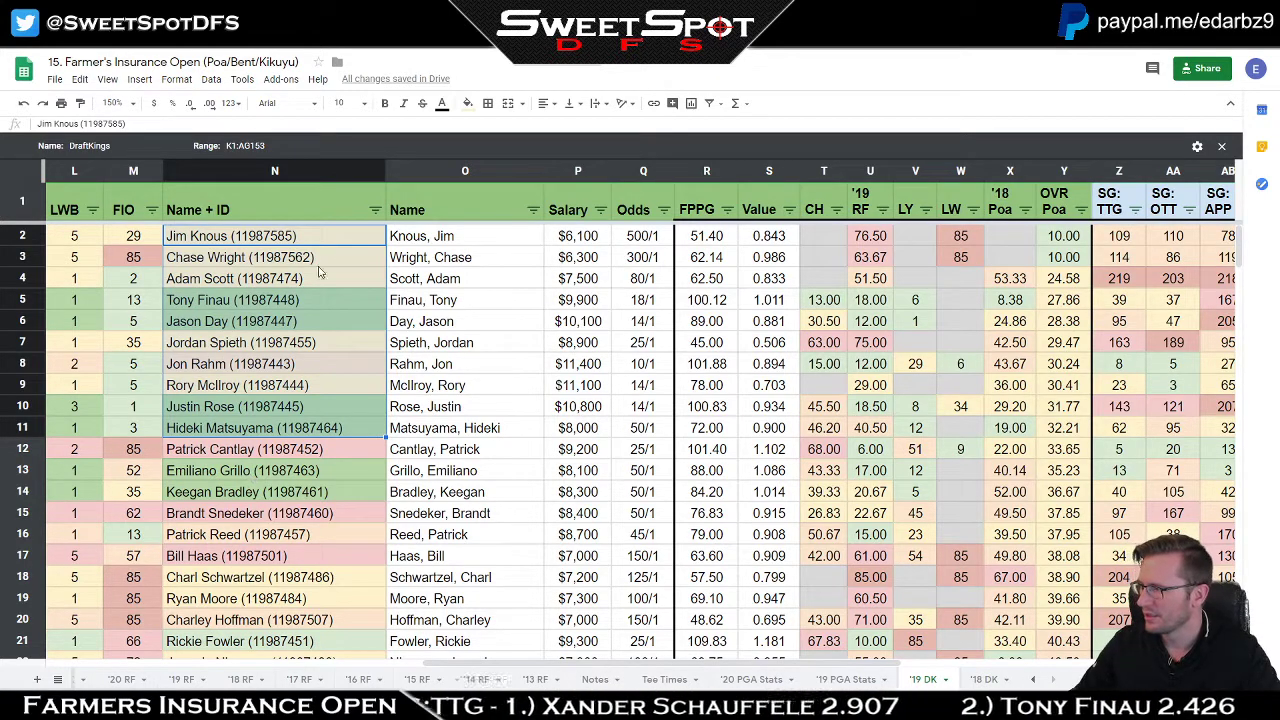
Step: Sort the '19 DK sheet by FIO in ascending order and check OVR Poa for Gooch, Day, Rahm, McIlroy and Matsuyama
left_click(153, 214)
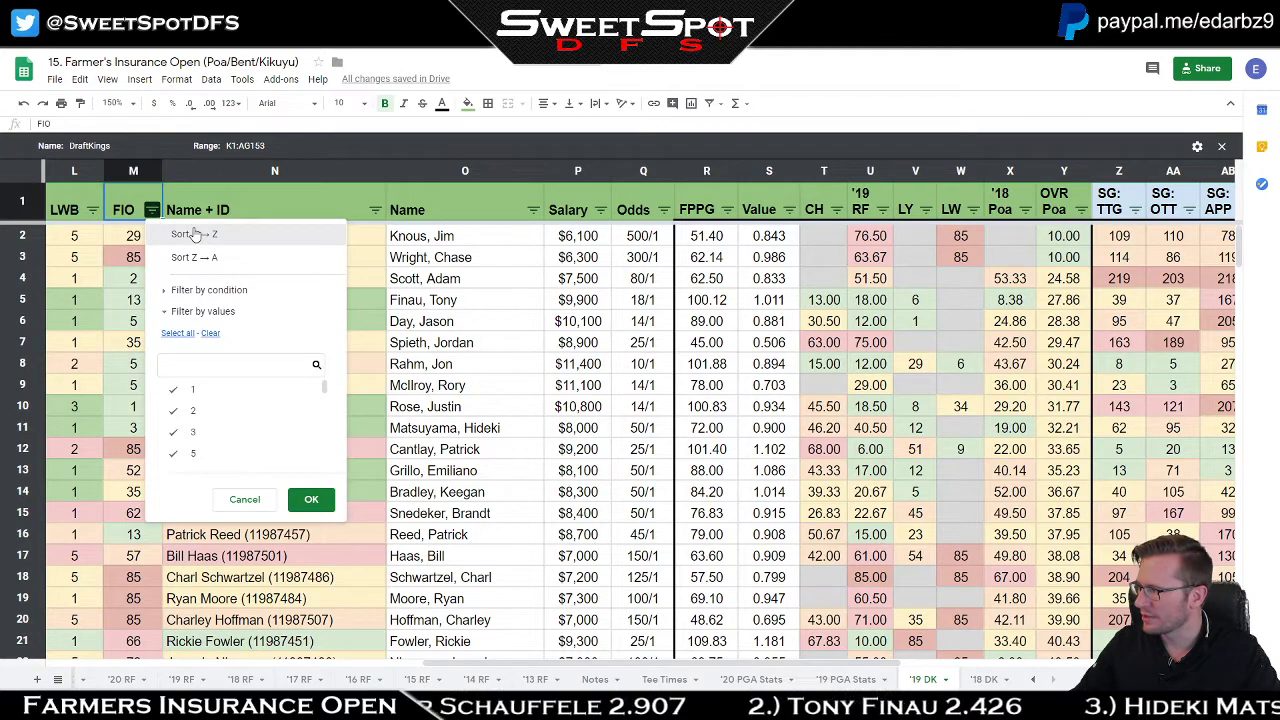
left_click(200, 235)
left_click_drag(131, 300, 1068, 308)
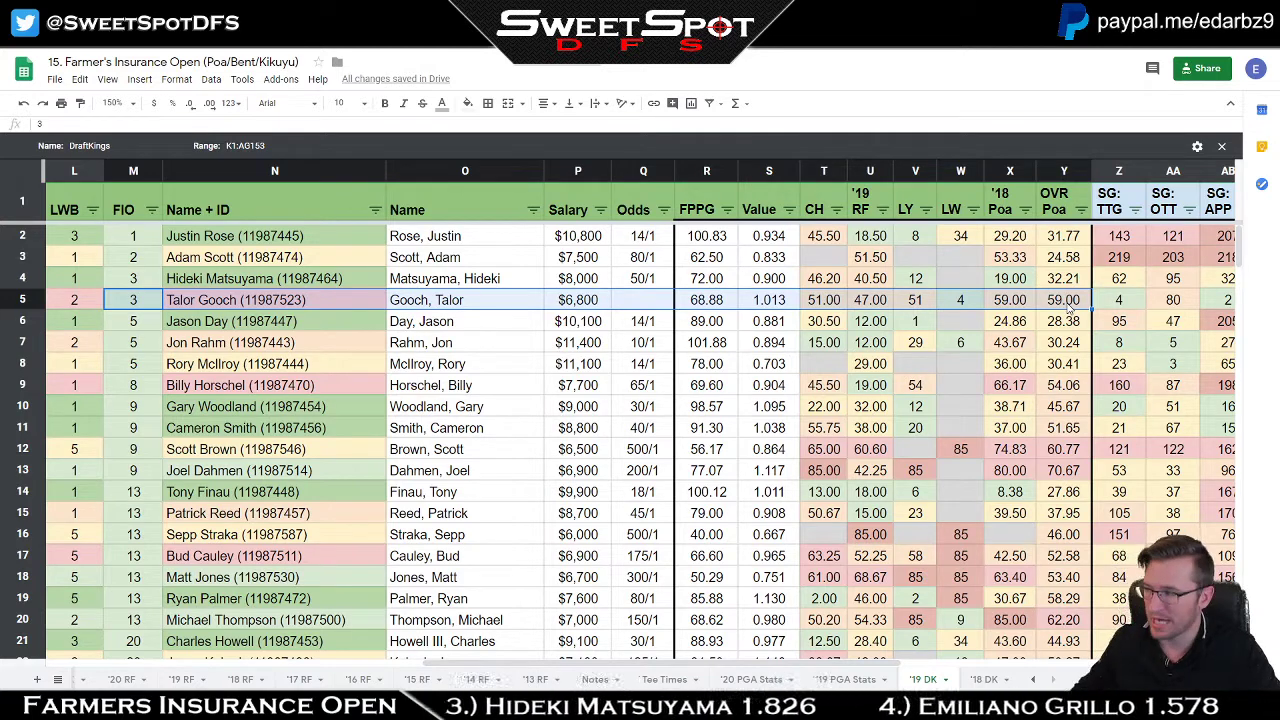
left_click(1067, 326)
key("shift+Down")
key("shift+Down")
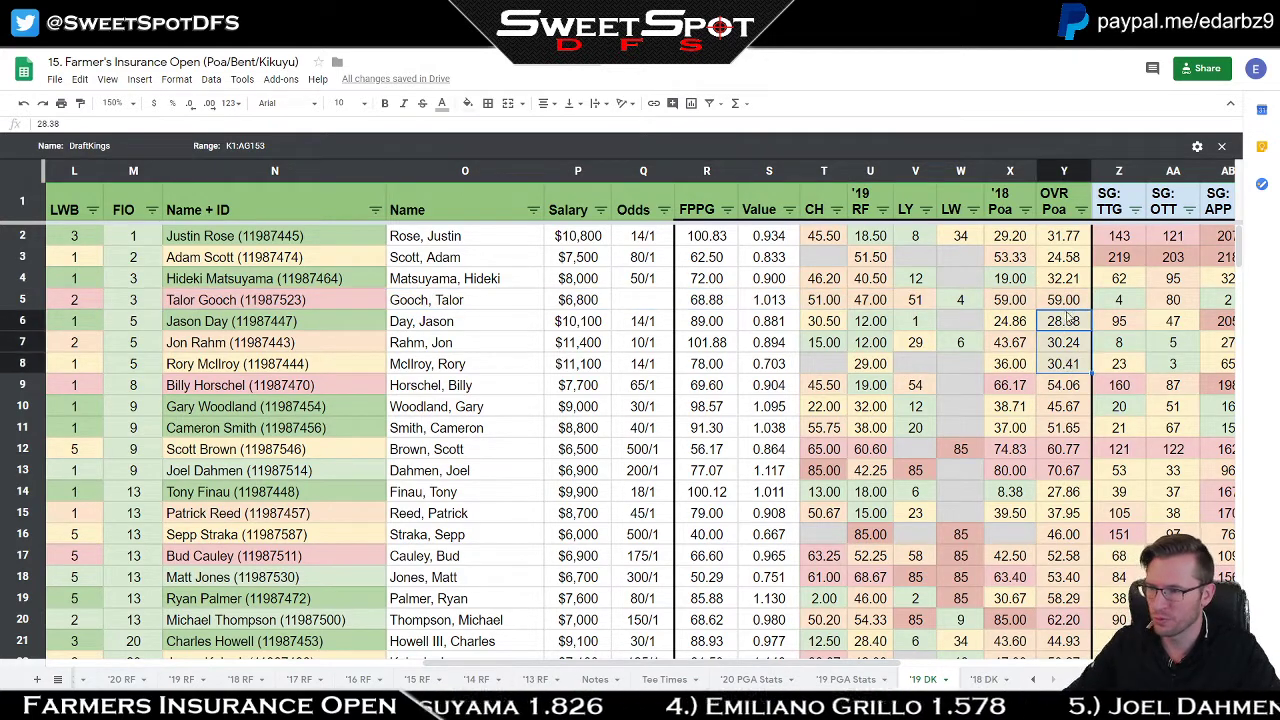
left_click(1064, 279)
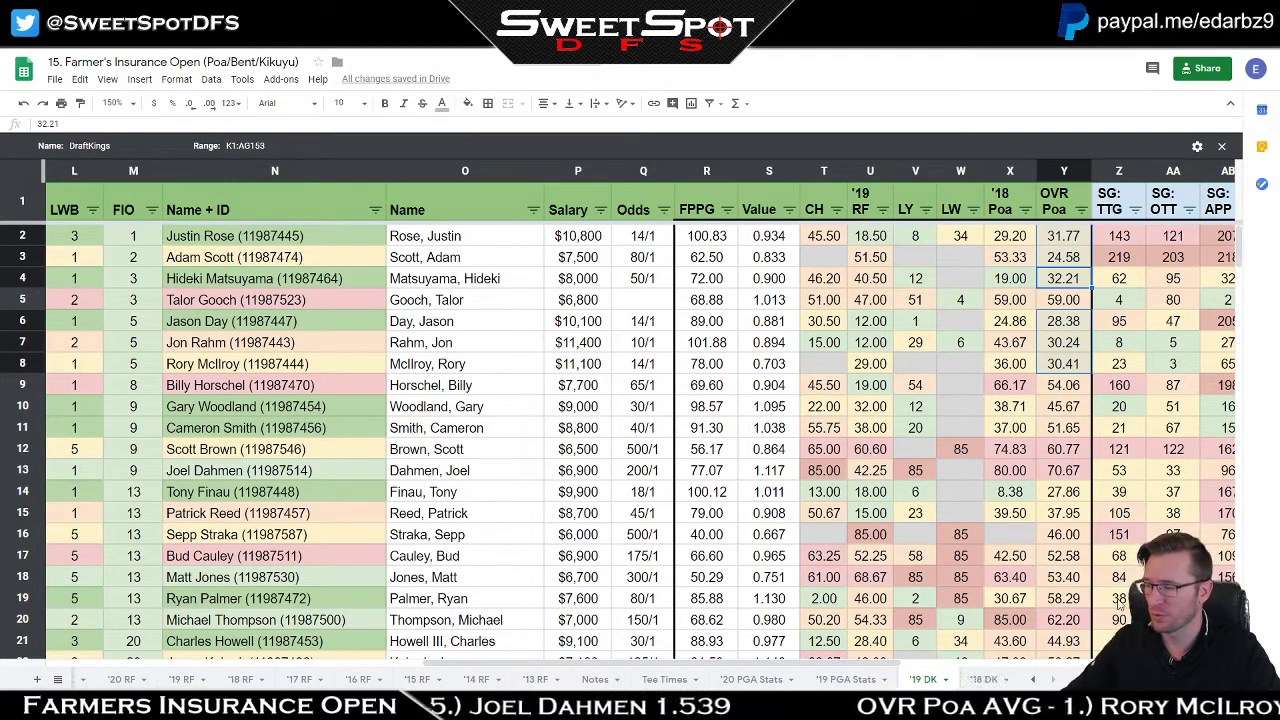
Step: Return to the '20 DK sheet and sort it by Top 10 Poa % in descending order
left_click(1033, 679)
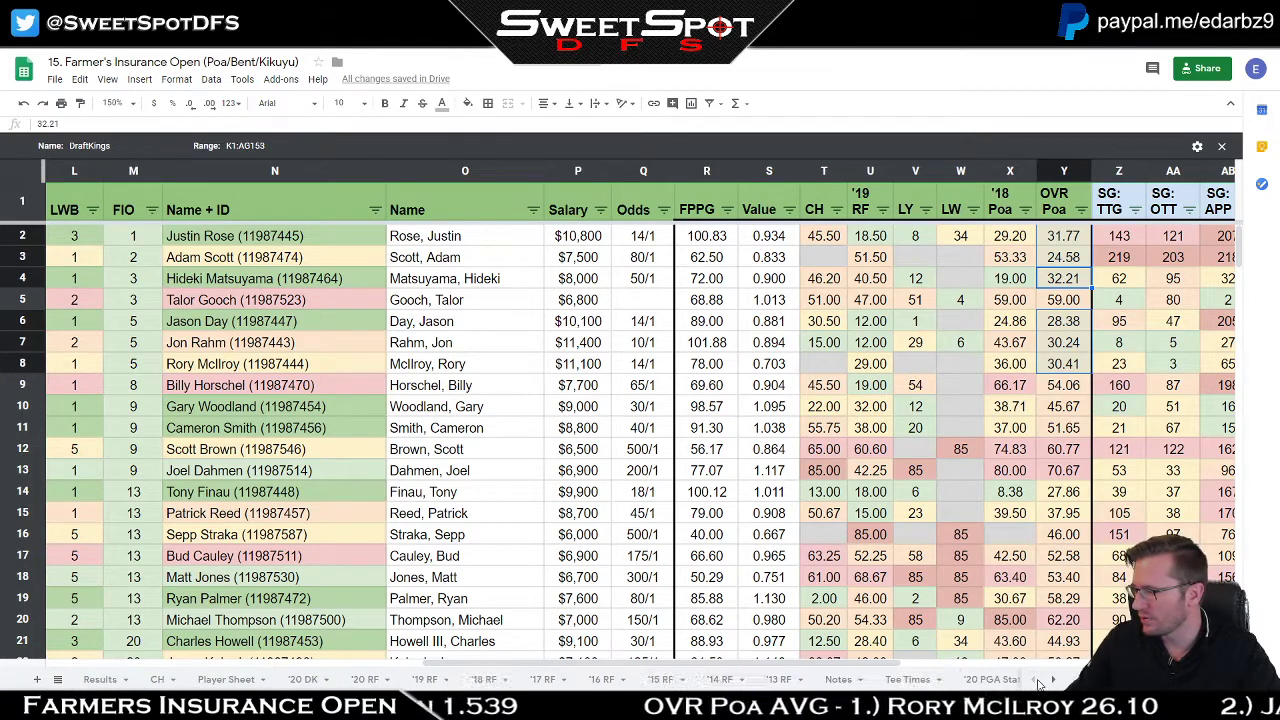
left_click(303, 679)
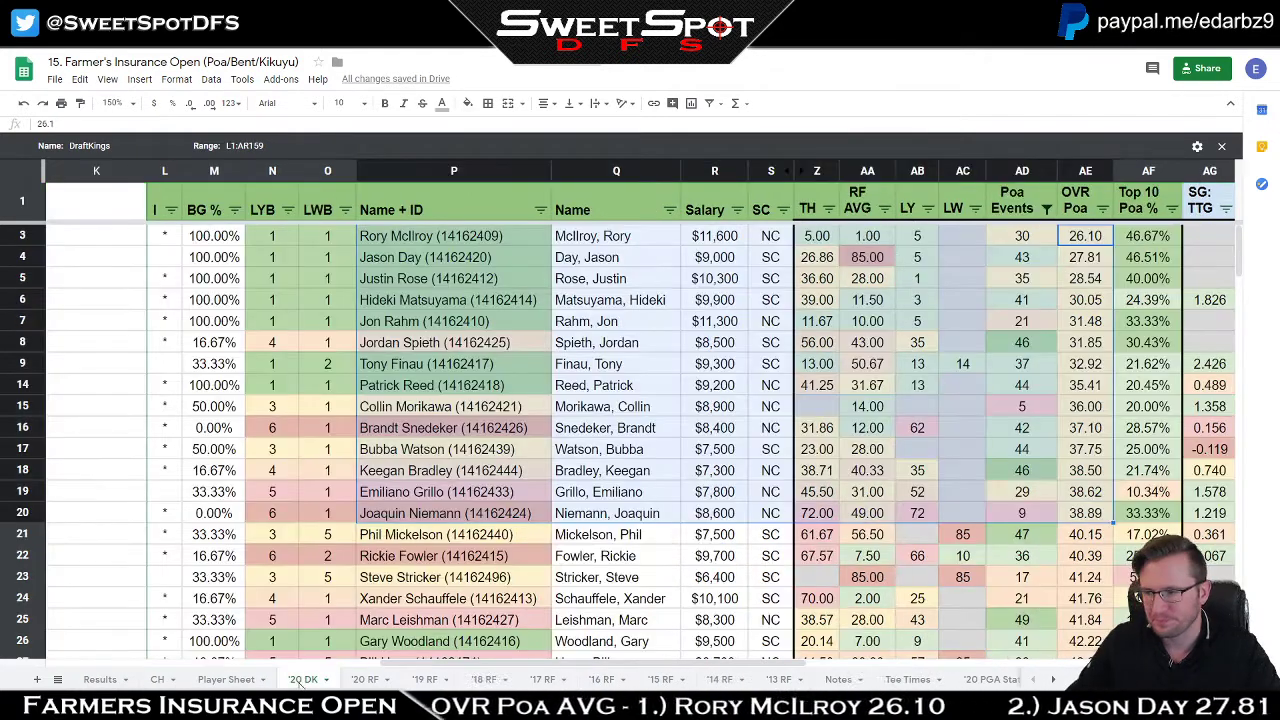
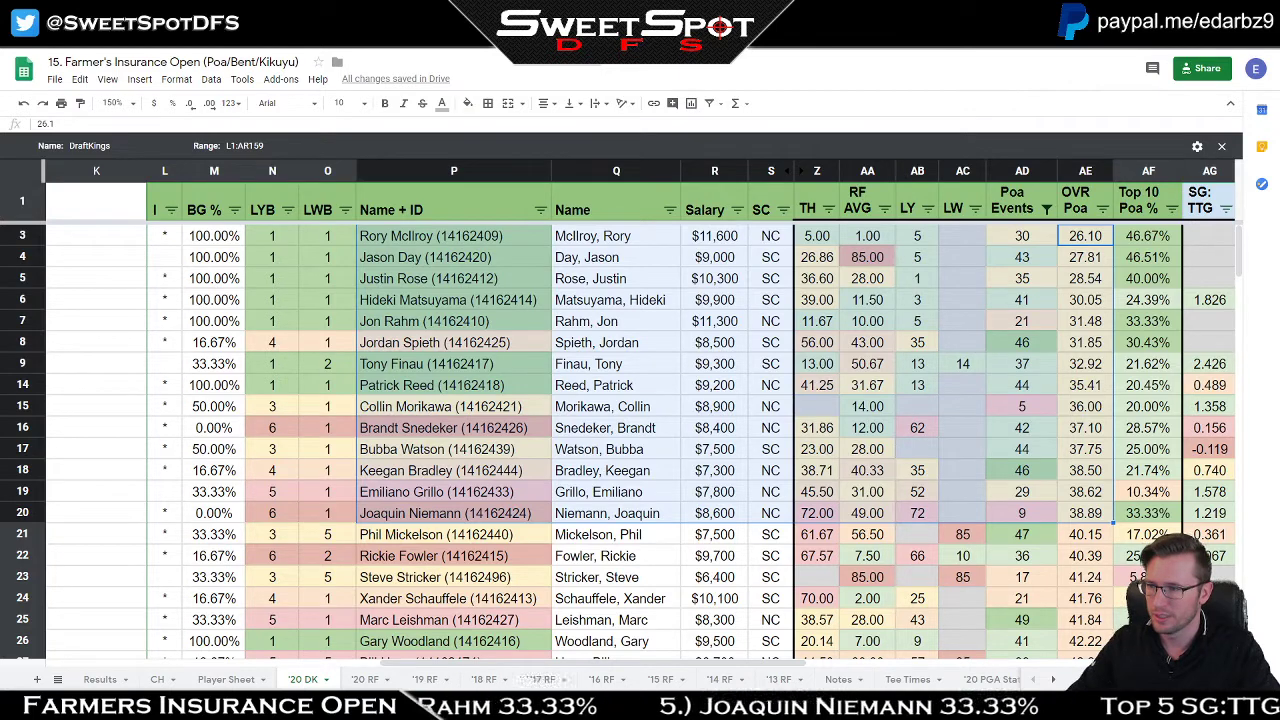
left_click(1171, 208)
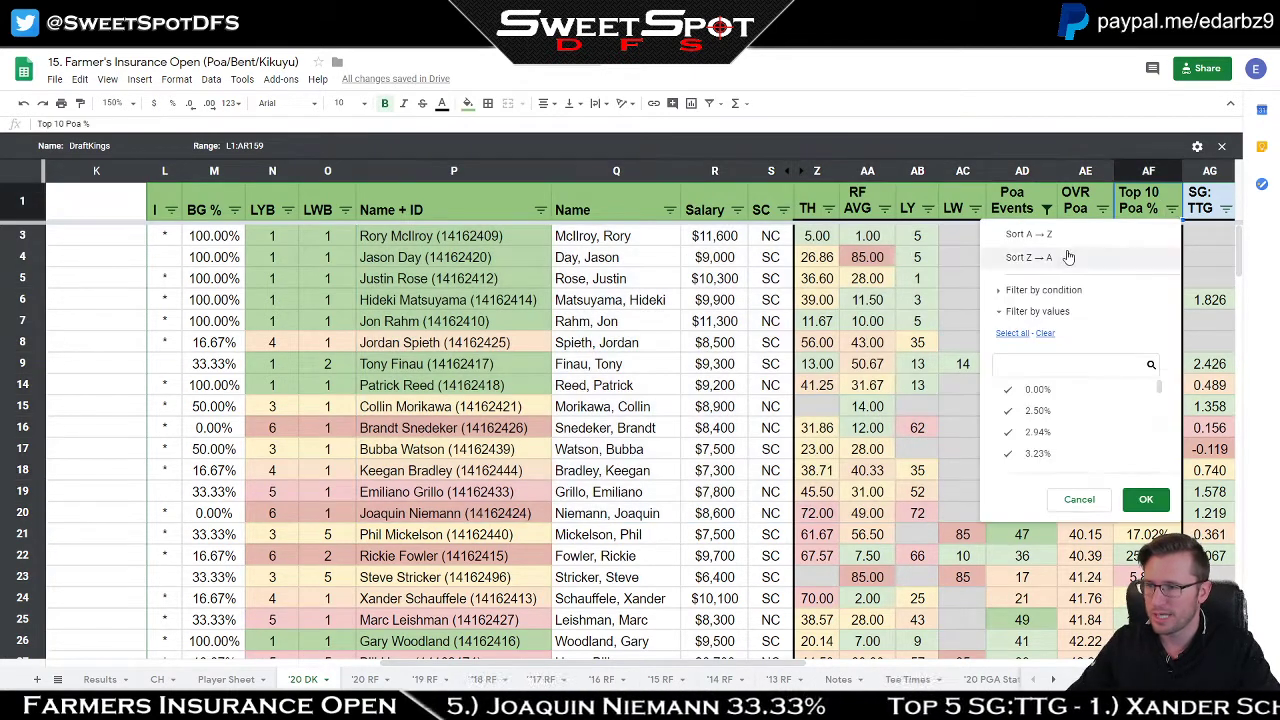
left_click(1005, 258)
scroll(1010, 362, "down", 2)
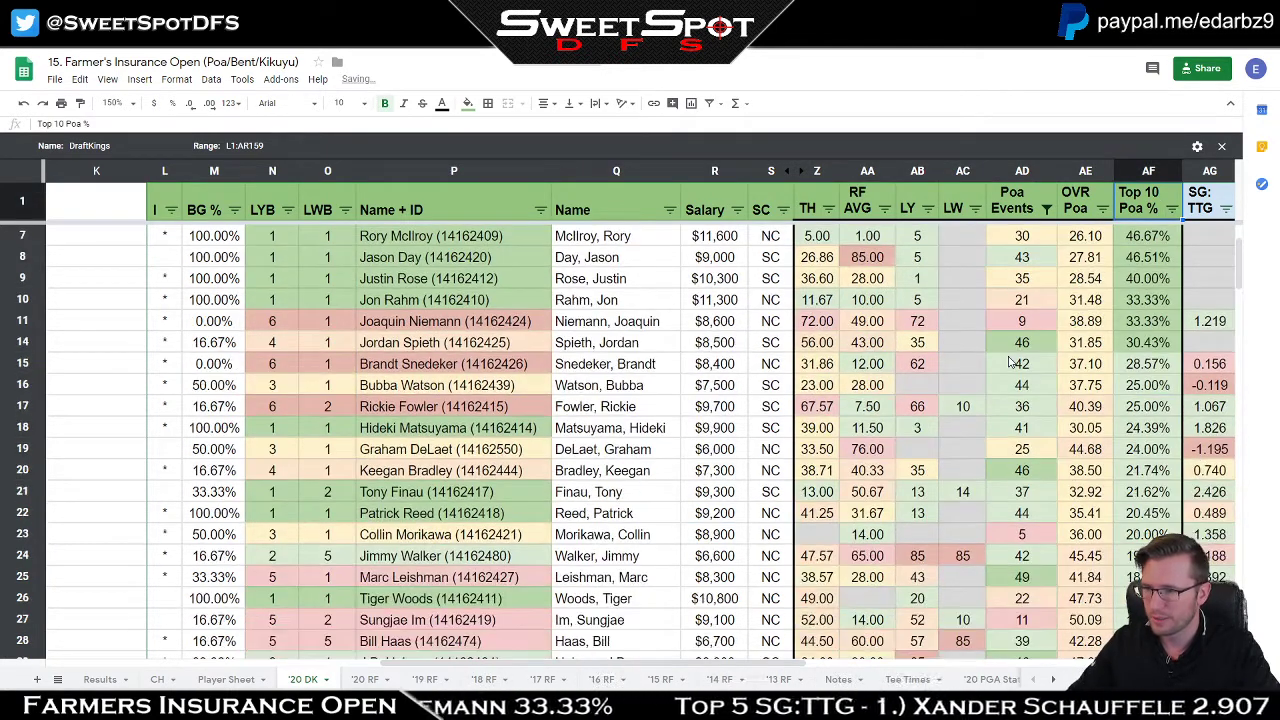
Step: Check the salaries of Niemann and Spieth, Spieth's course and Poa stats, and the stats from McIlroy to Rahm
left_click(724, 328)
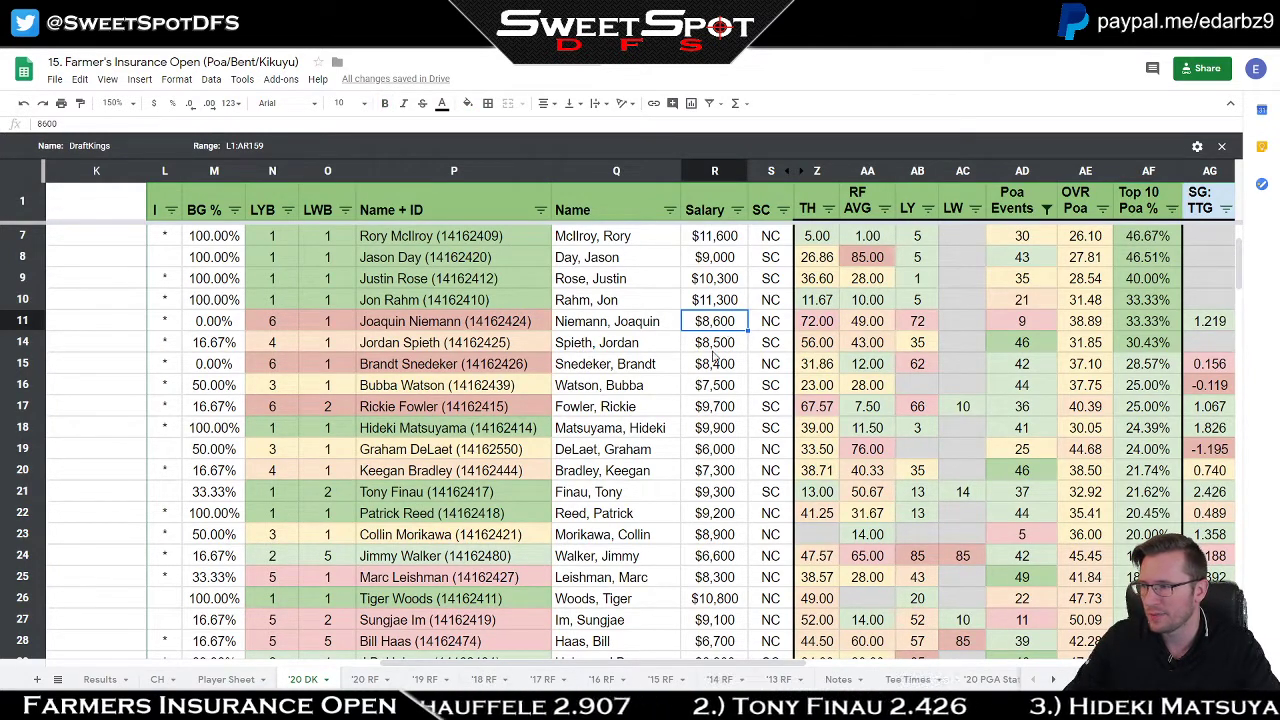
left_click(714, 348)
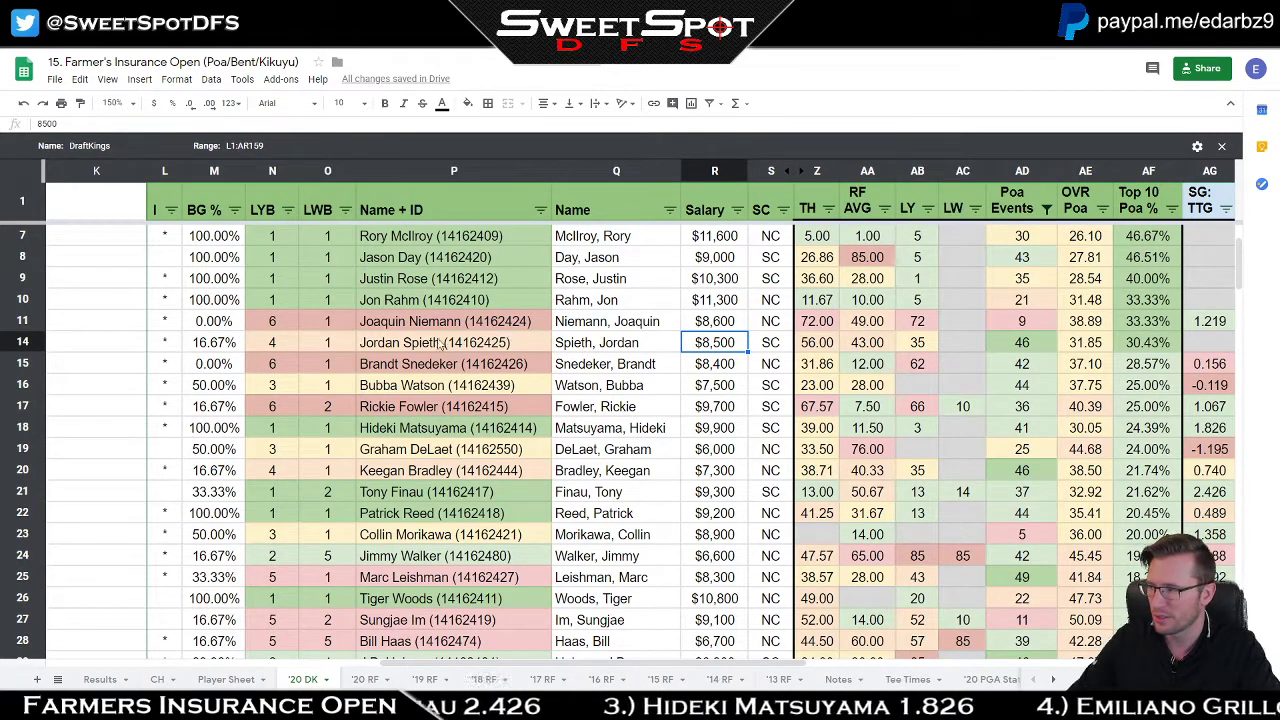
left_click_drag(440, 345, 1118, 343)
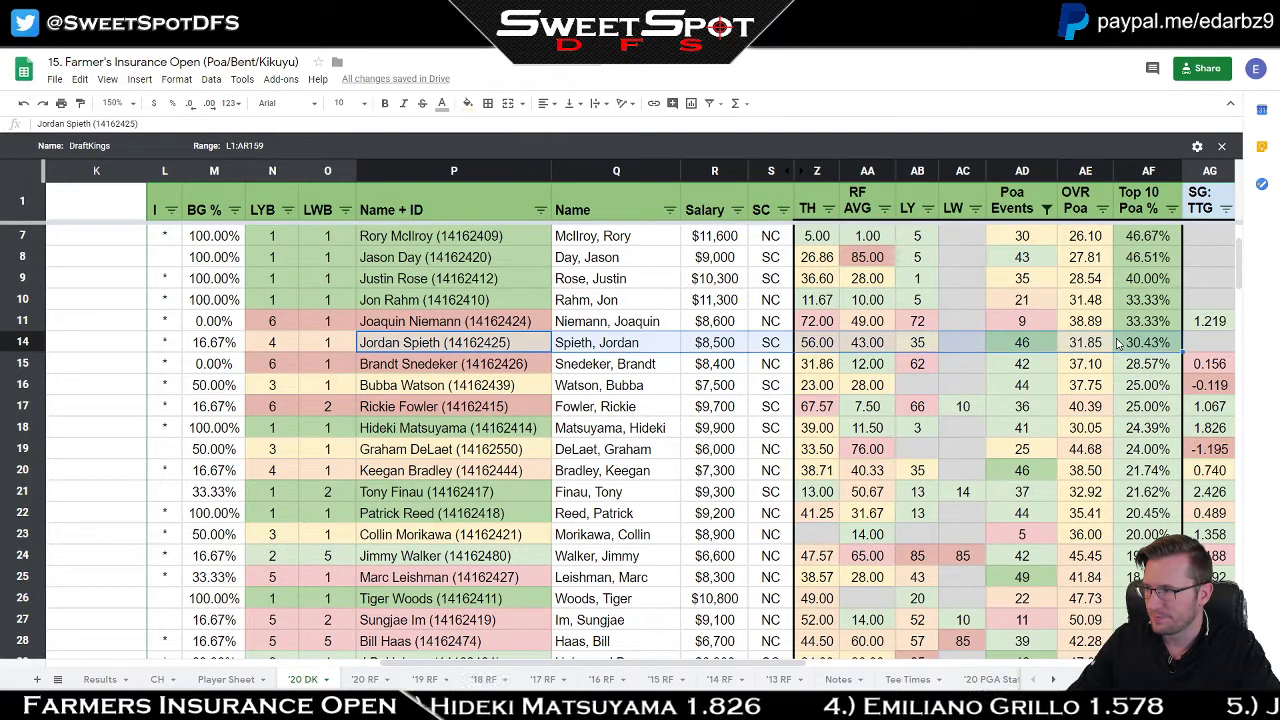
left_click_drag(405, 240, 1152, 299)
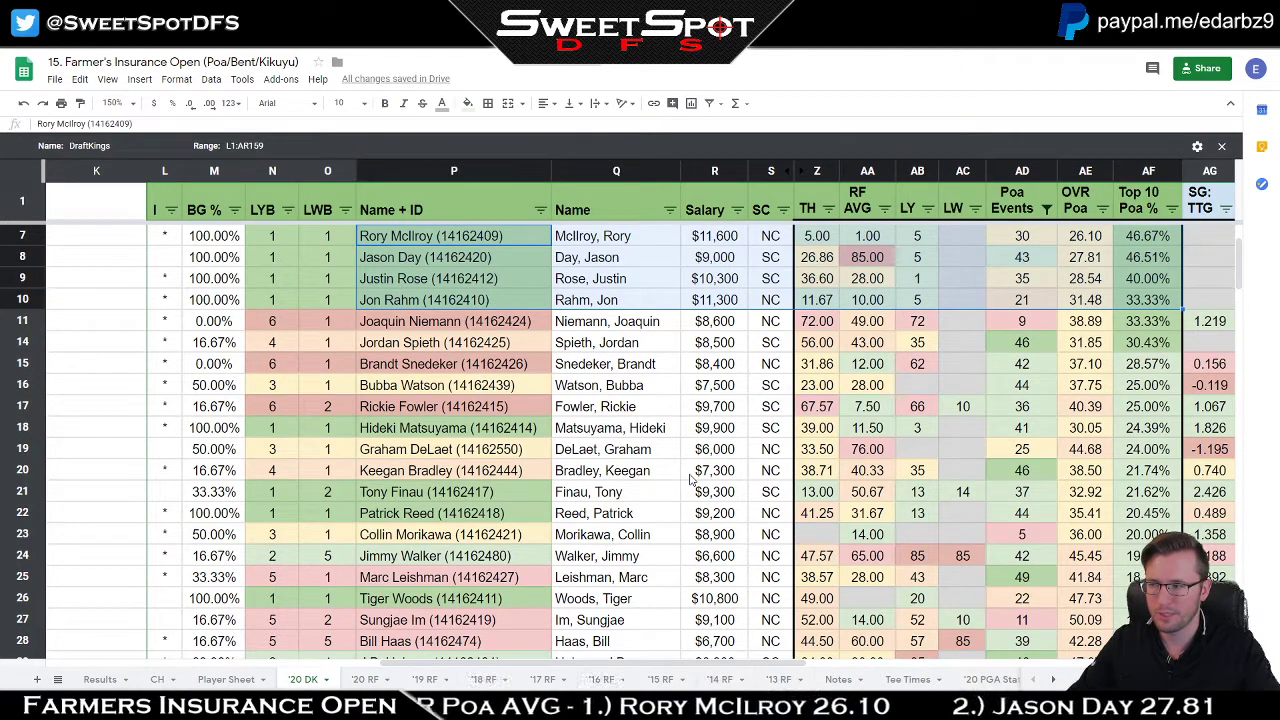
Step: Compare the salaries of Rory McIlroy, Justin Rose, Jon Rahm, Graham DeLaet and Bill Haas, and check Joaquin Niemann's
left_click(733, 240)
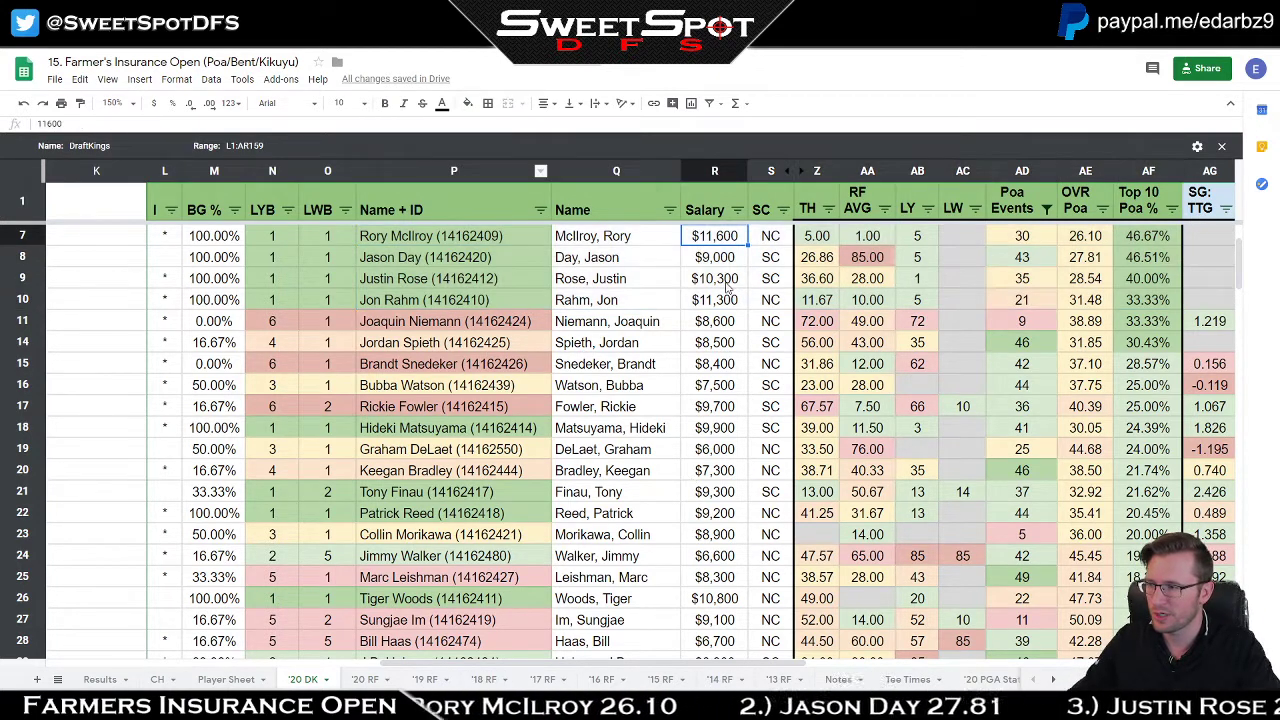
left_click(728, 284, "ctrl")
left_click(729, 301, "ctrl")
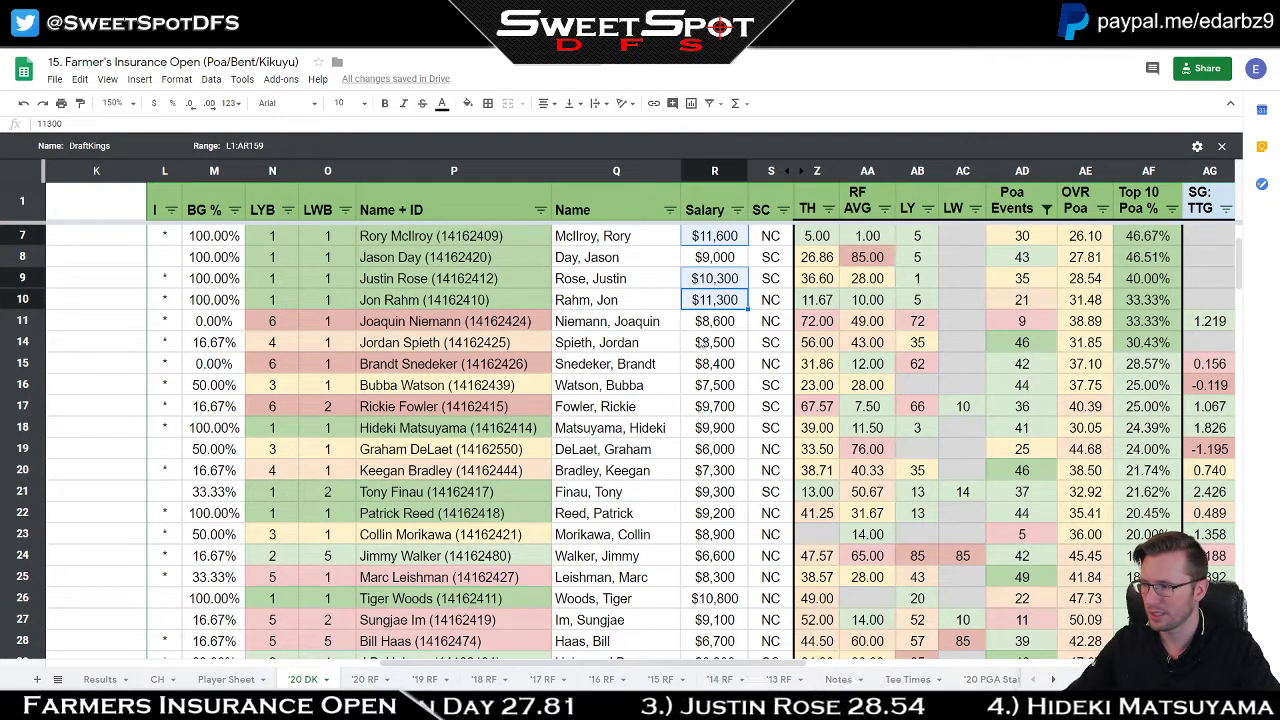
left_click(720, 452, "ctrl")
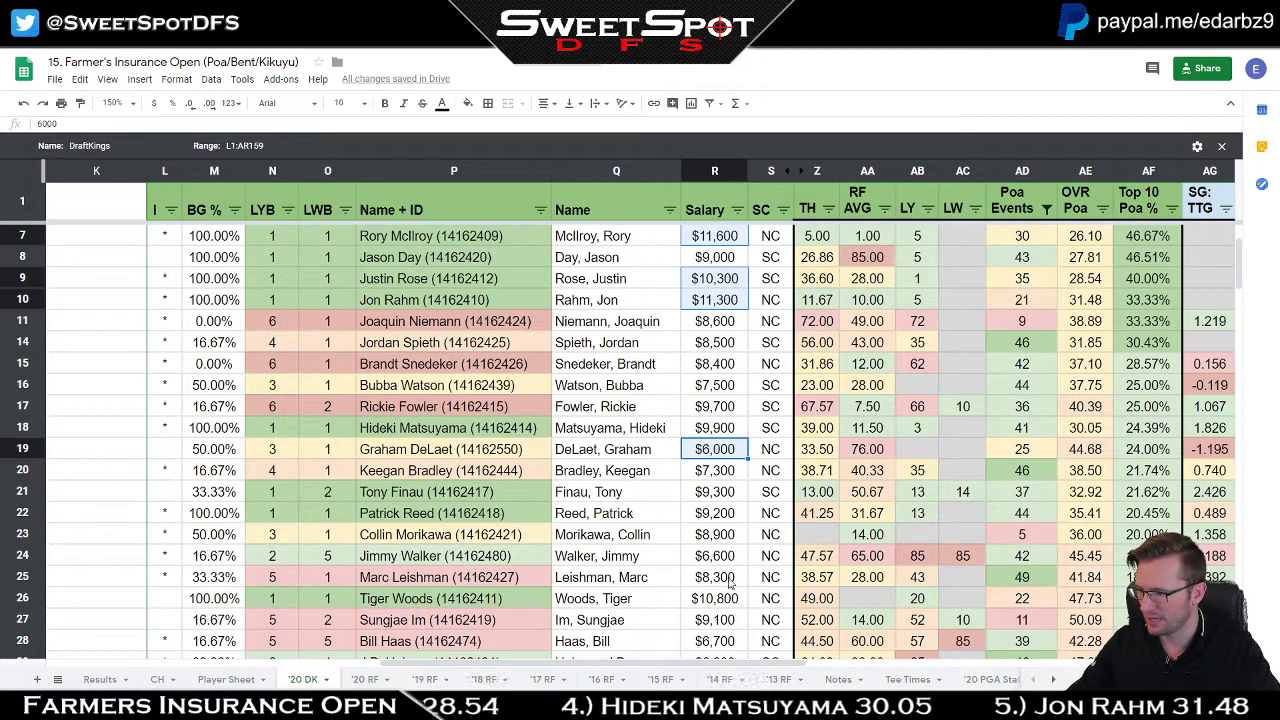
left_click(716, 638, "ctrl")
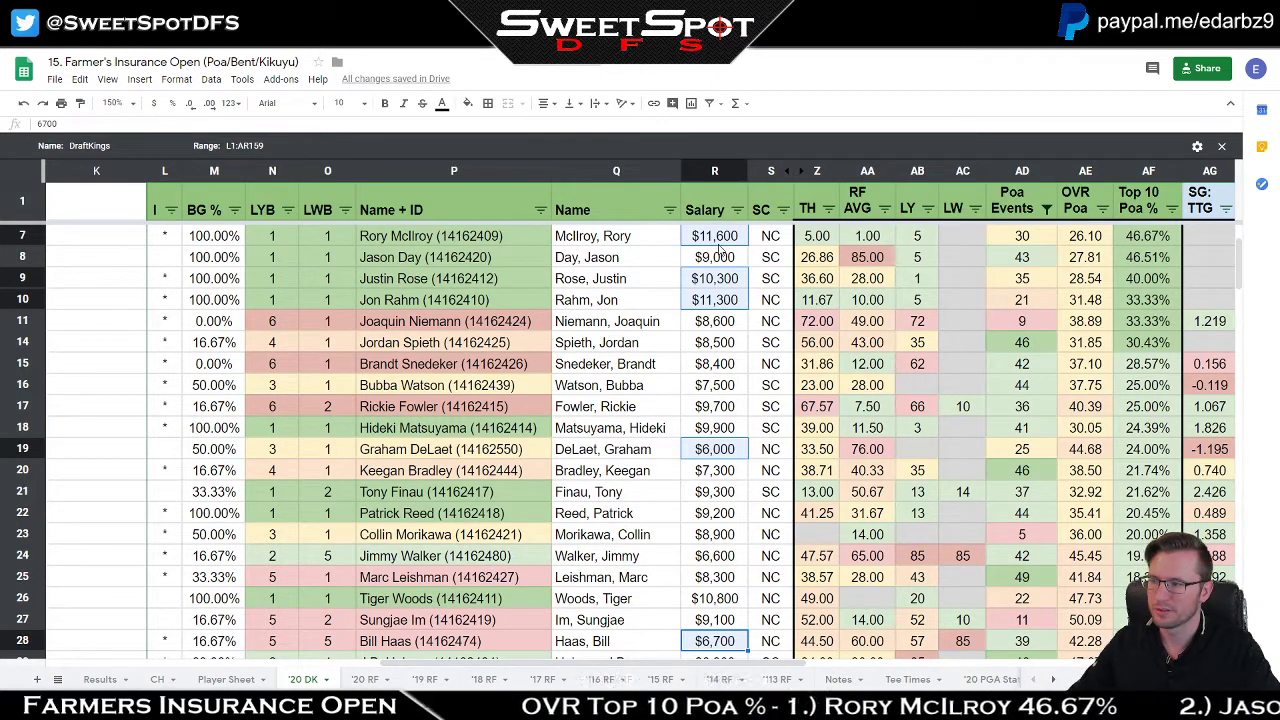
left_click(723, 323)
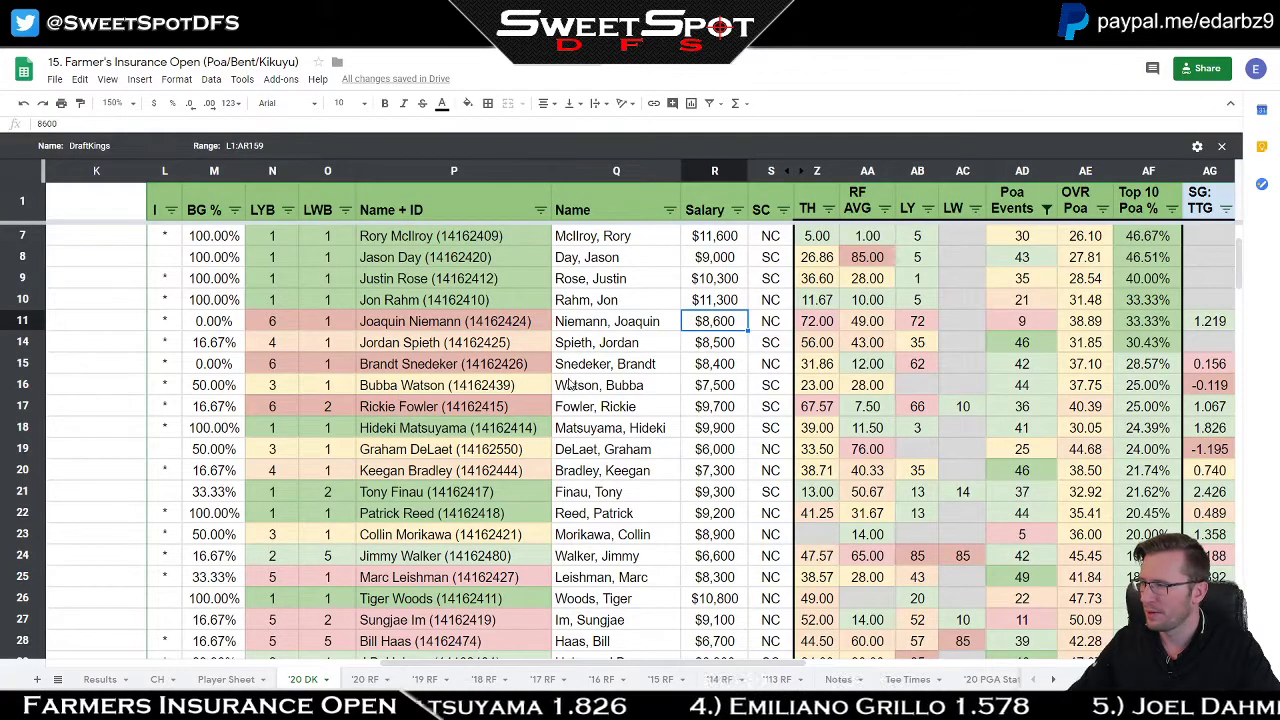
Step: Sort the '20 DK sheet by Salary in descending order
scroll(570, 384, "up", 2)
left_click(737, 210)
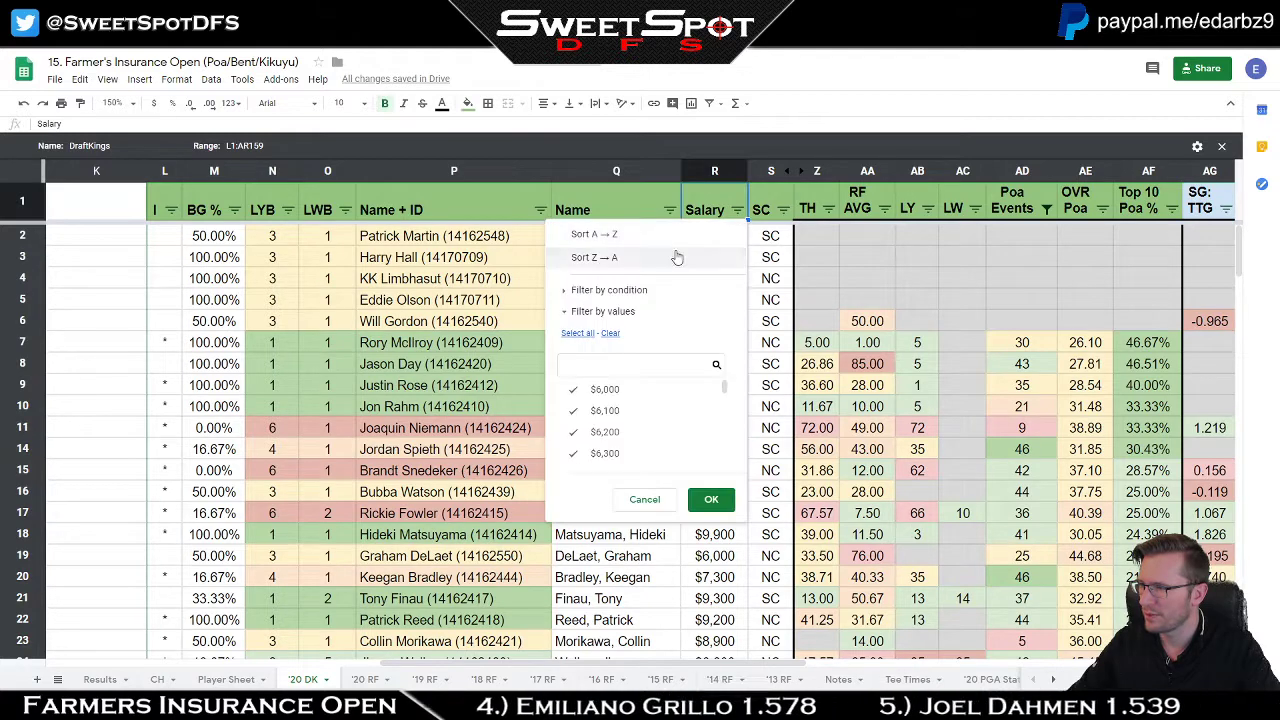
left_click(676, 258)
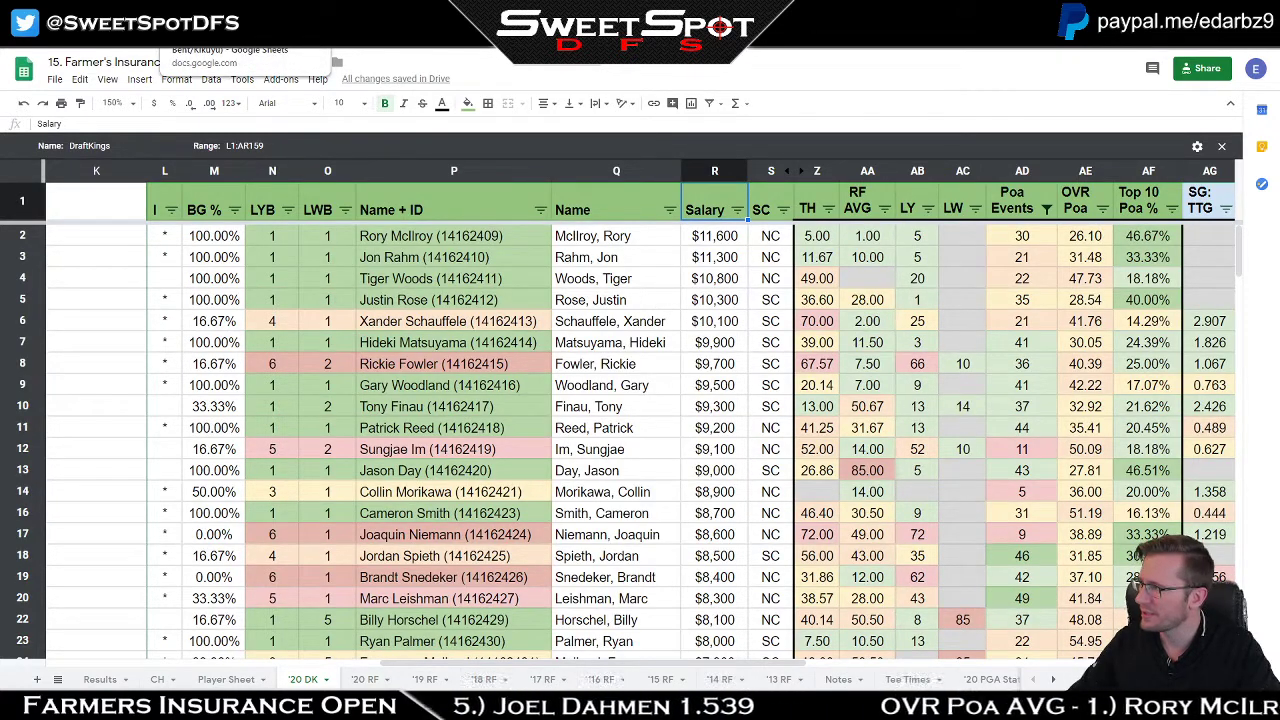
Step: View the empty lineup and remaining salary columns in the 2020 Lineup Construction spreadsheet, and return to the Farmer's Insurance Open spreadsheet
key("alt+Tab")
key("alt+Tab")
key("alt+Tab")
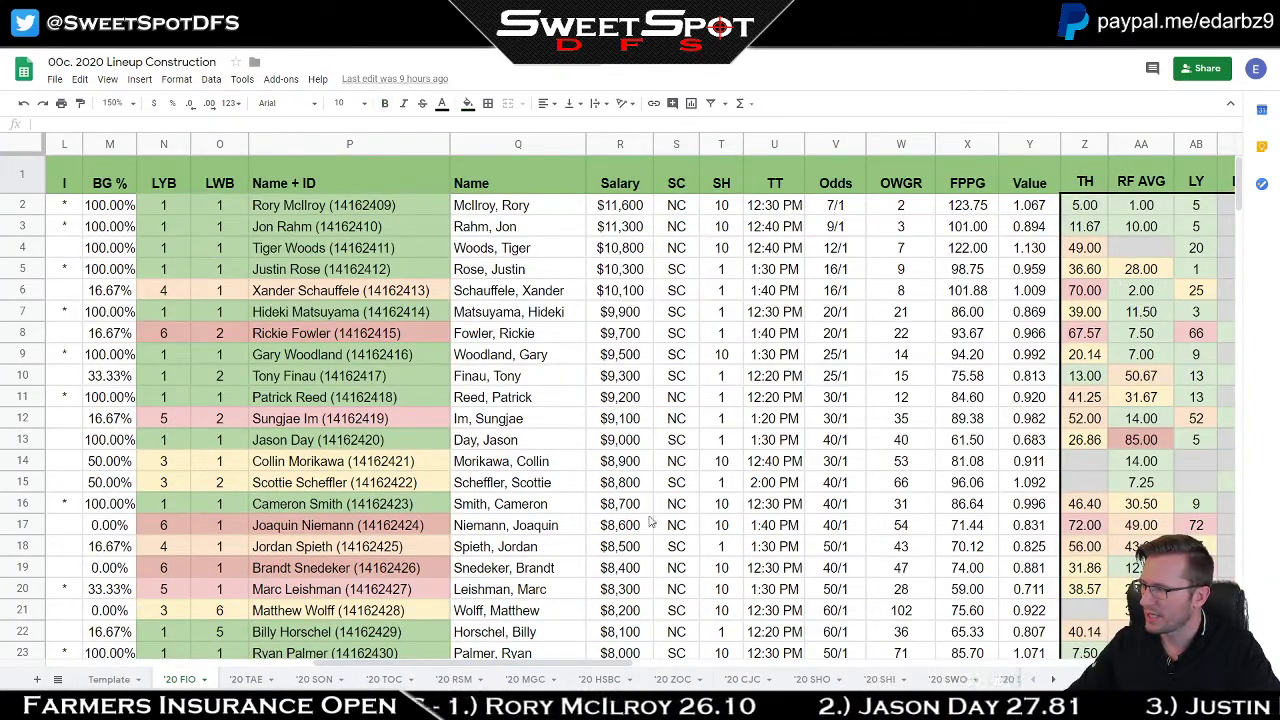
left_click_drag(548, 666, 251, 667)
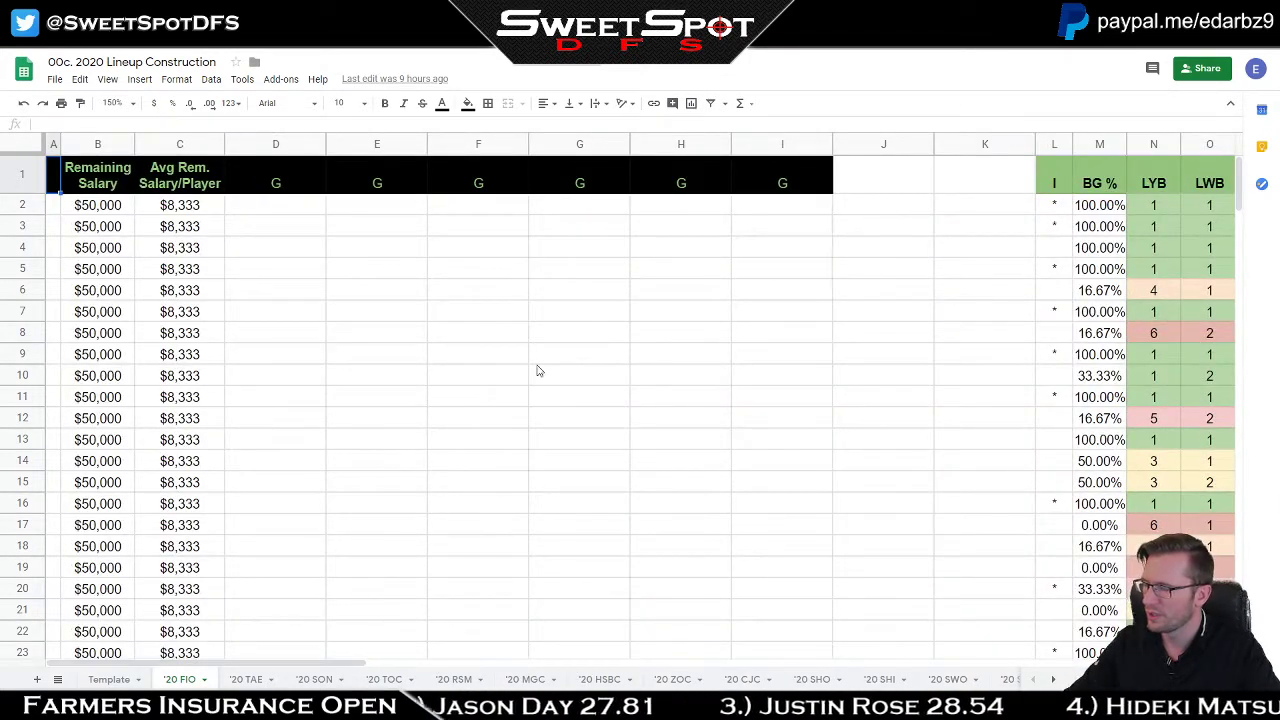
key("alt+Tab")
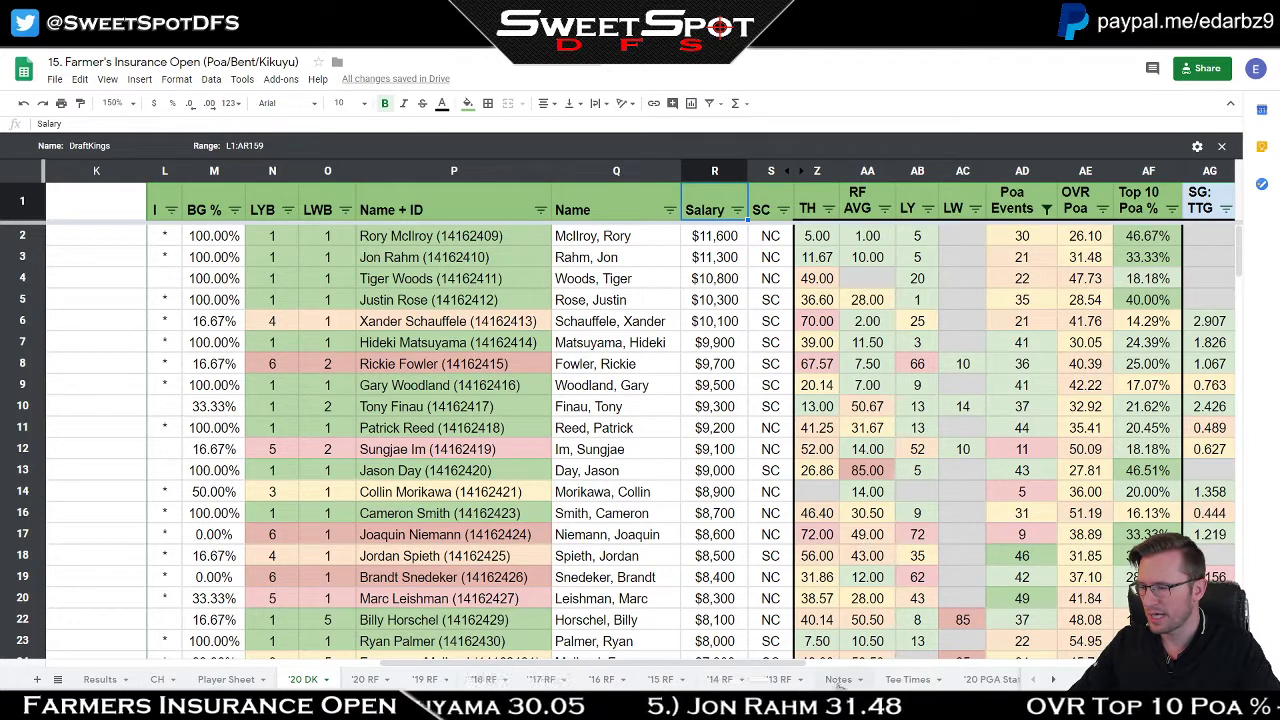
Step: Rename the BG % column header on the '20 DK sheet to BC %
double_click(214, 212)
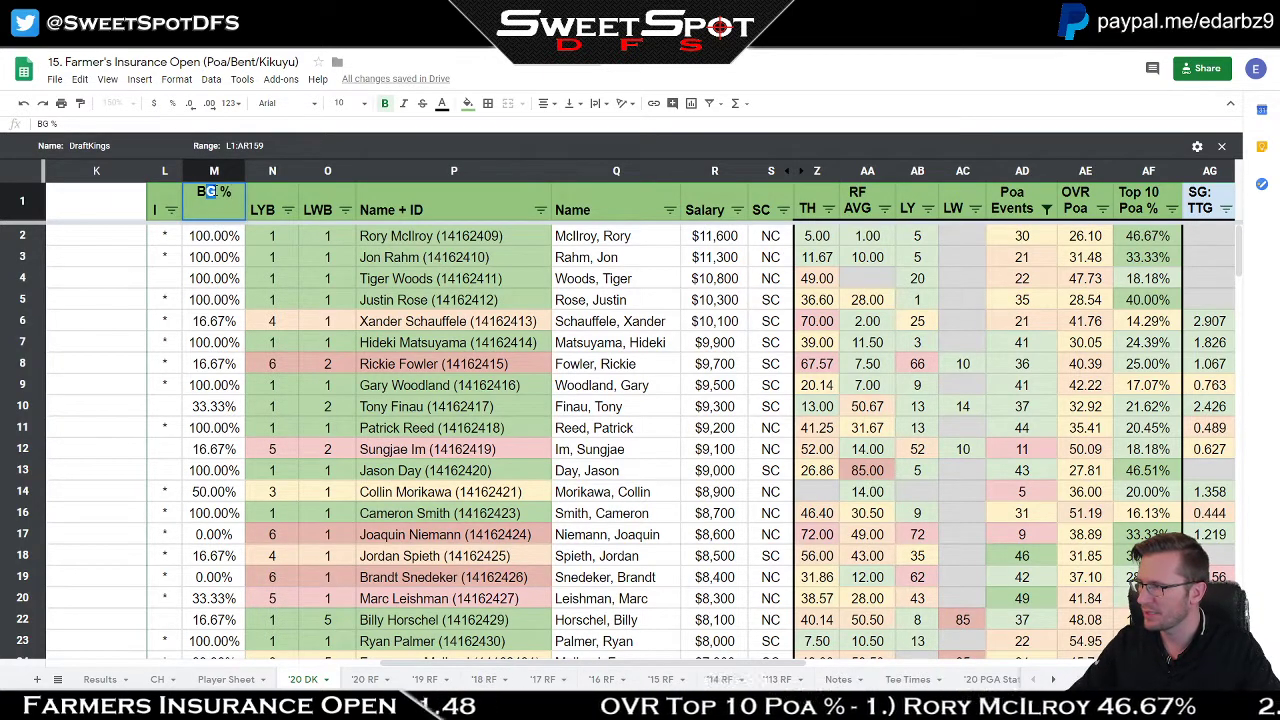
key("BackSpace")
type("C")
key("Return")
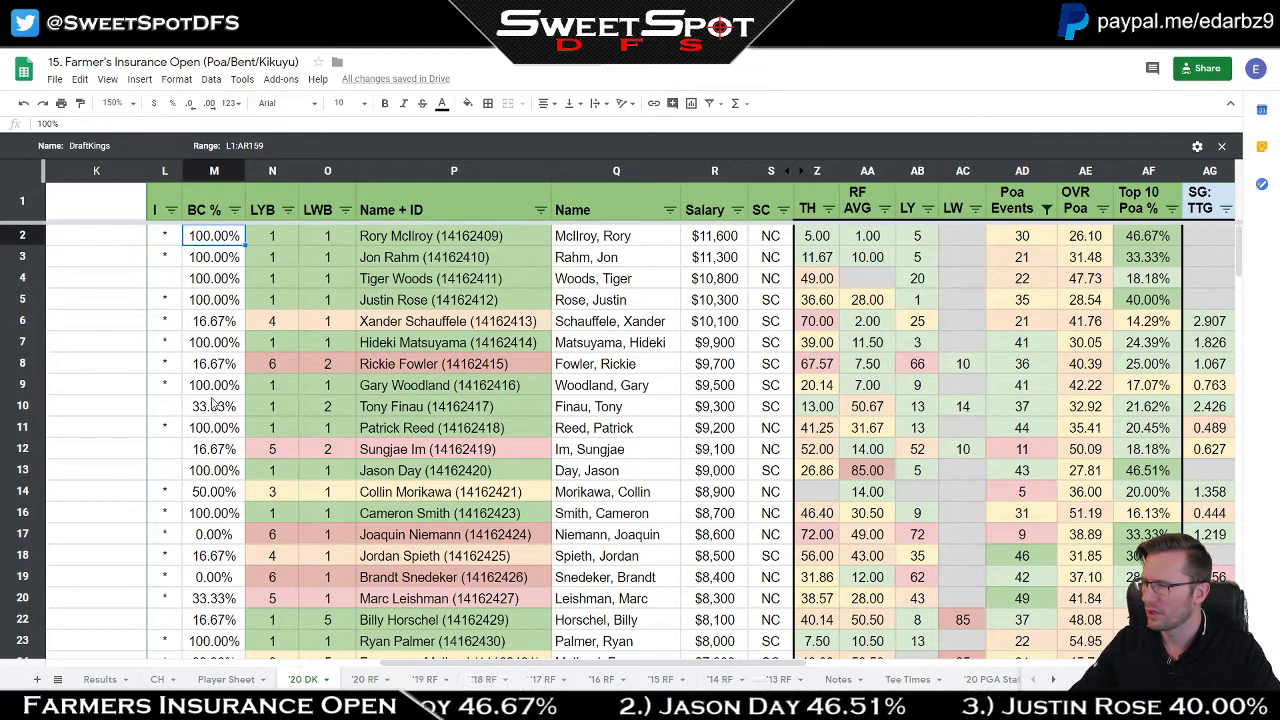
Step: Check the LYB and LWB values from McIlroy to Rose, and open the Notes sheet with the yearly LY and LW figures
left_click_drag(271, 236, 327, 314)
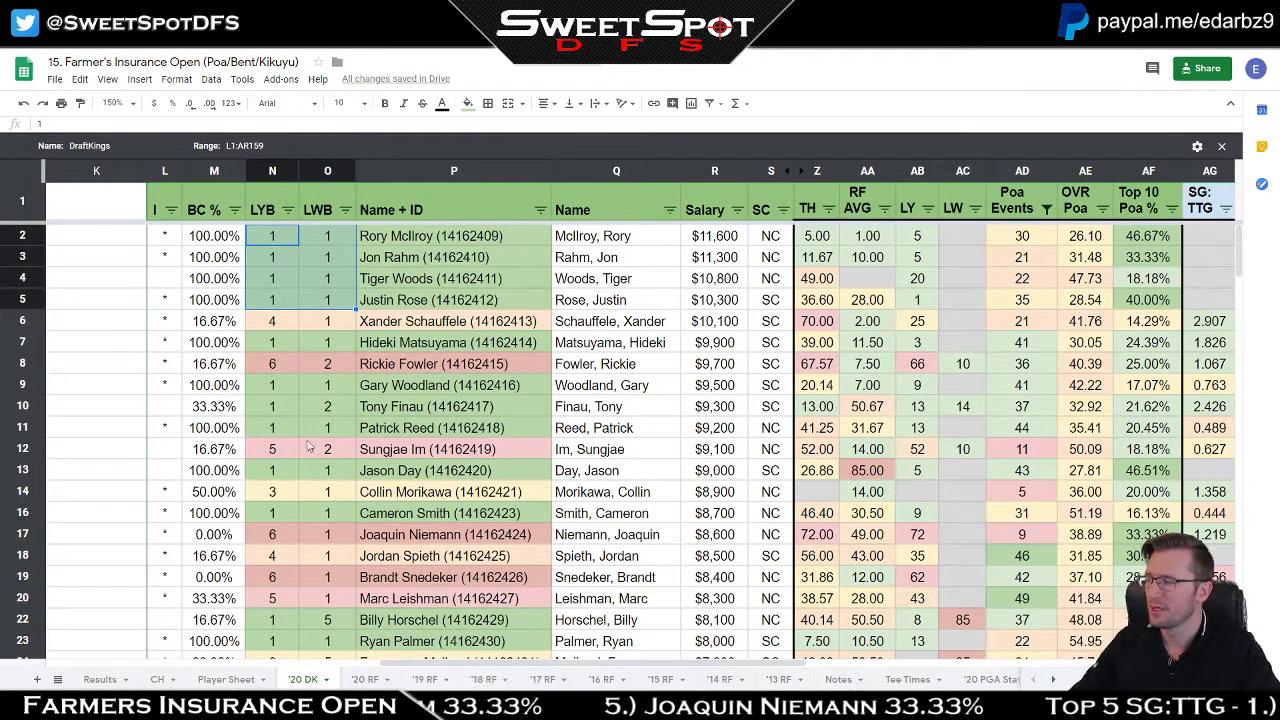
left_click(838, 679)
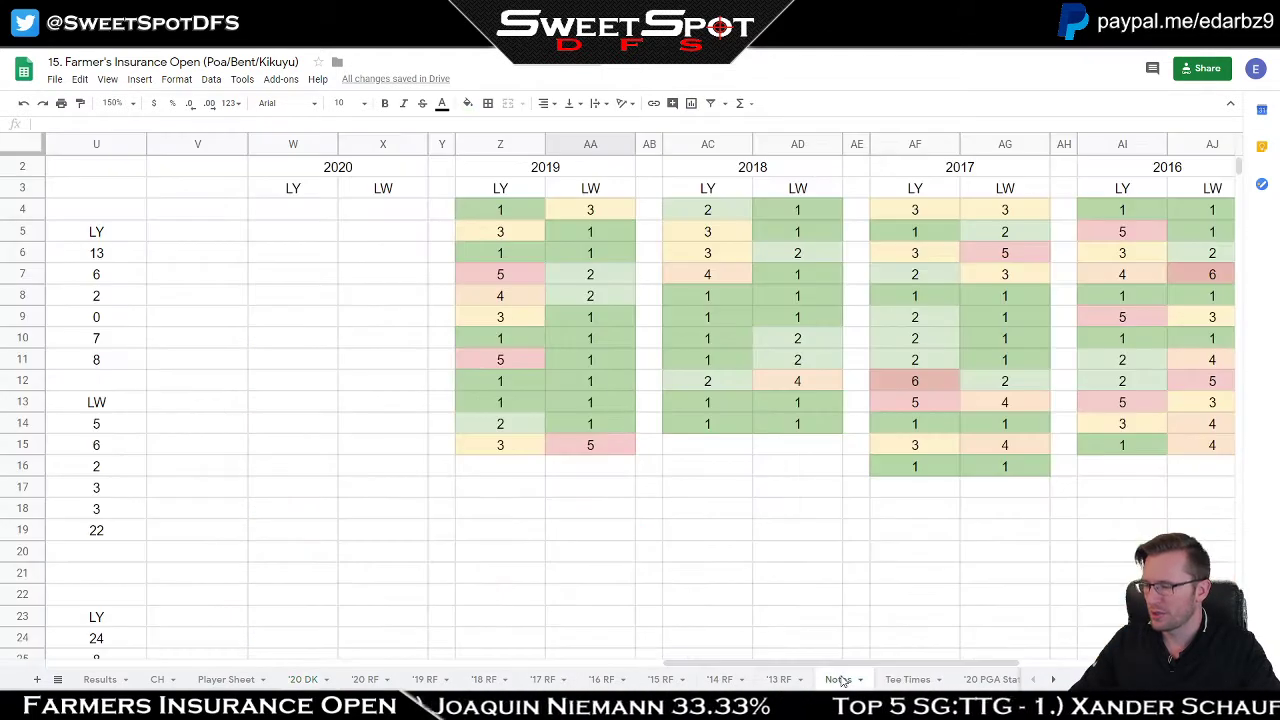
Step: View the Top 5 table on the Notes sheet, and check the LY finishes from Rose to Brown on the '19 RF sheet
left_click_drag(745, 667, 462, 648)
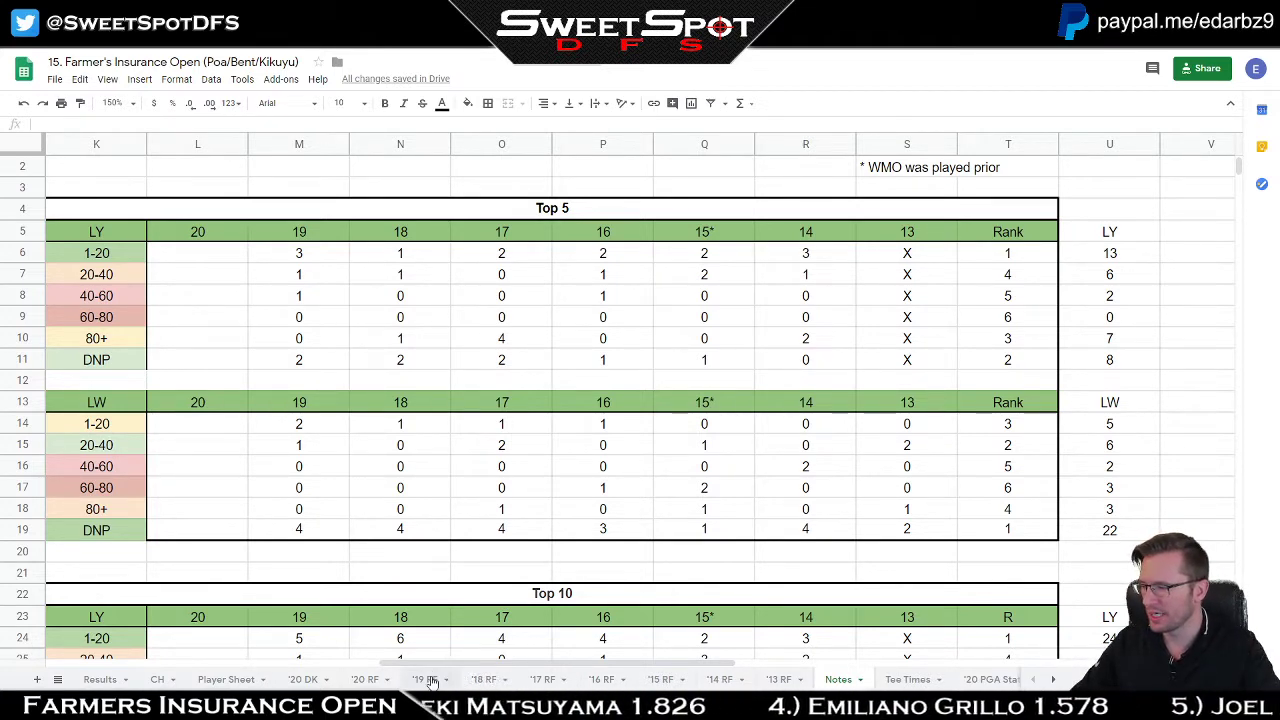
left_click(432, 680)
left_click(423, 212)
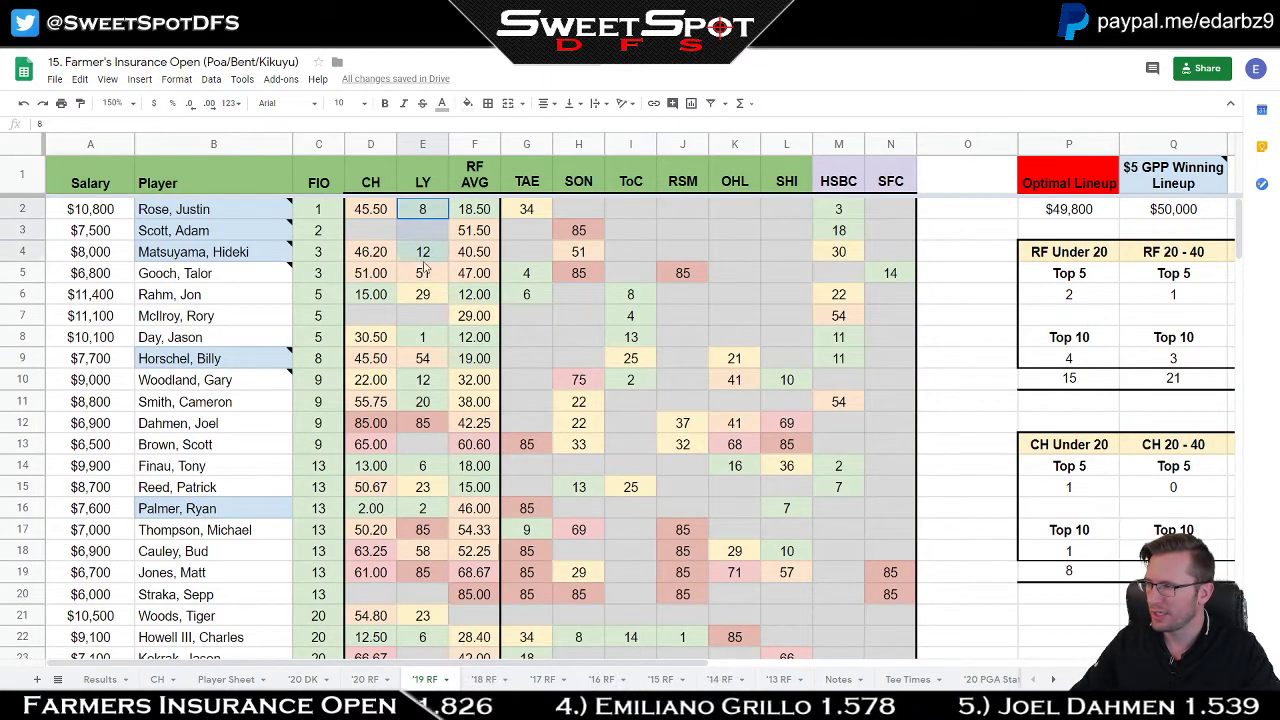
left_click_drag(424, 265, 422, 450)
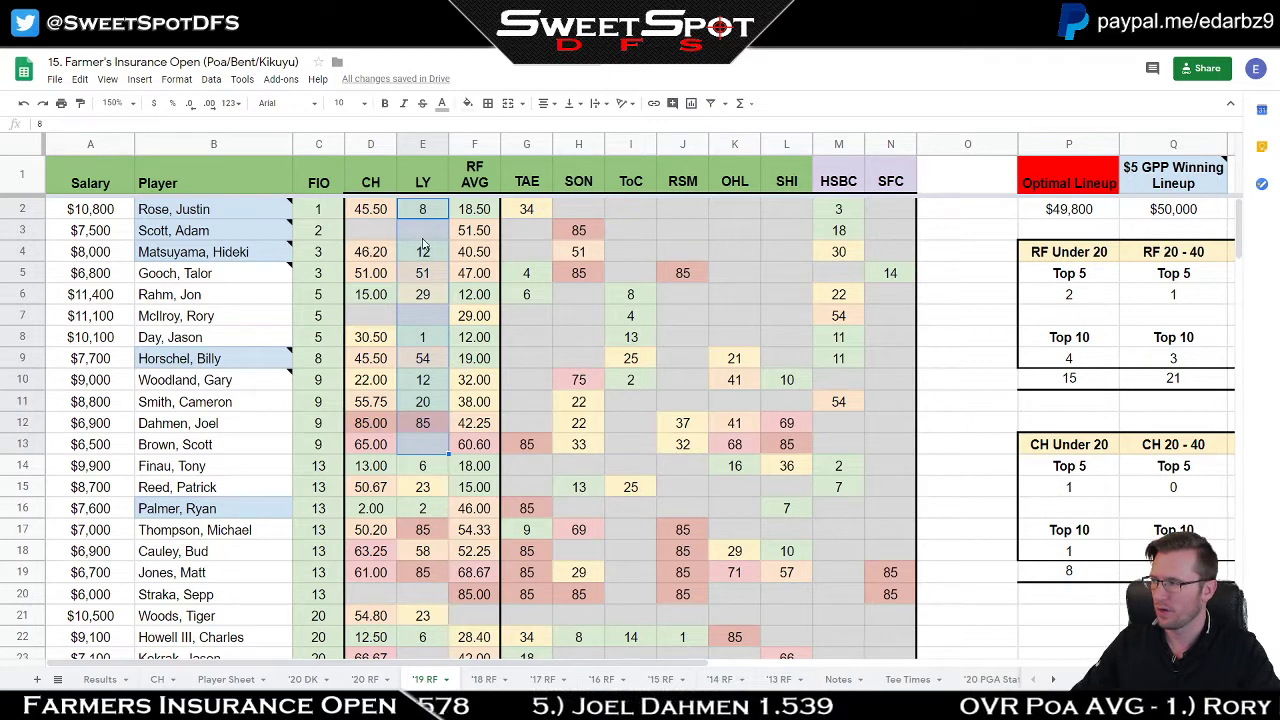
mouse_move(223, 215)
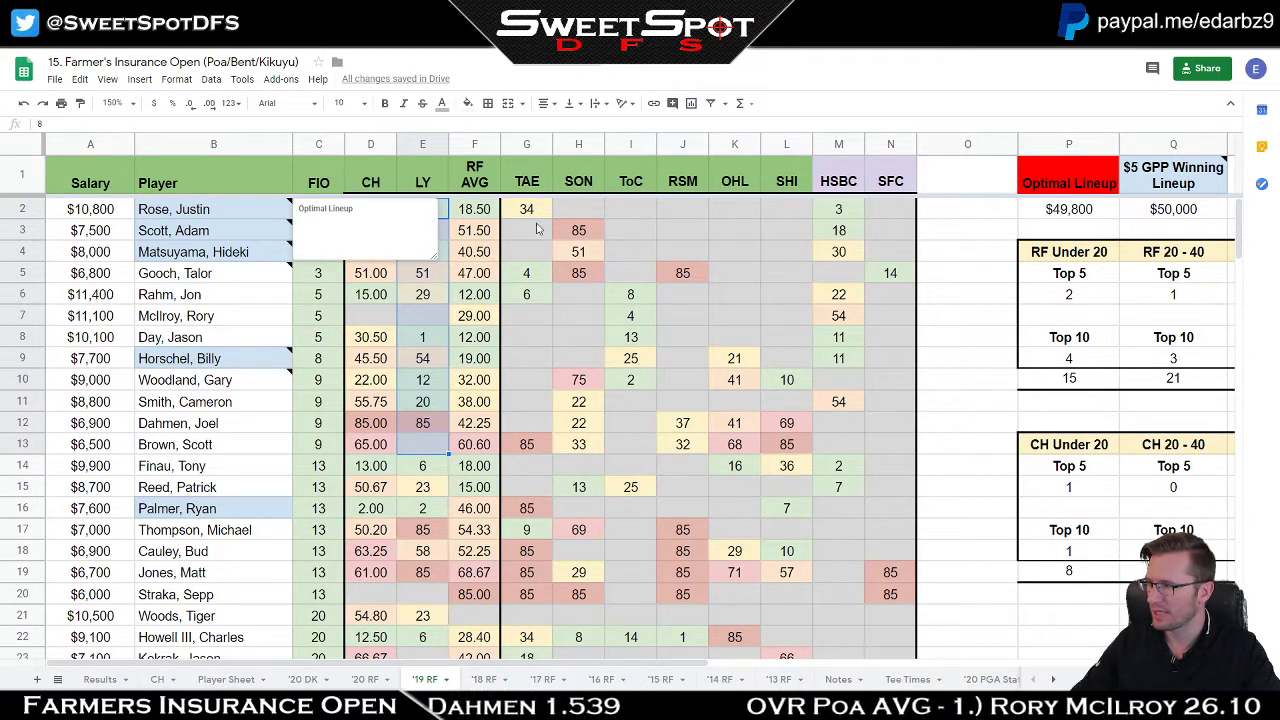
Step: Check the optimal lineup notes on the '18 RF sheet and Justin Rose's FIO, CH, LY and RF AVG values
left_click(481, 679)
mouse_move(183, 325)
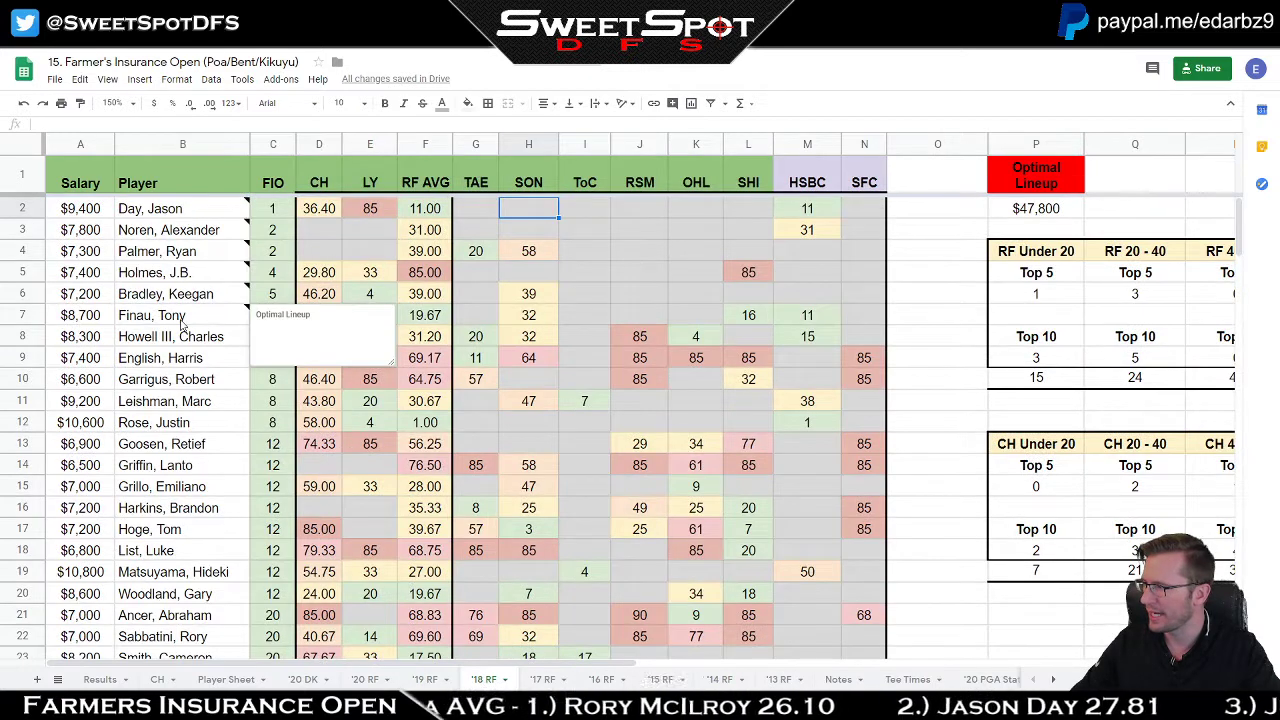
left_click_drag(176, 428, 437, 428)
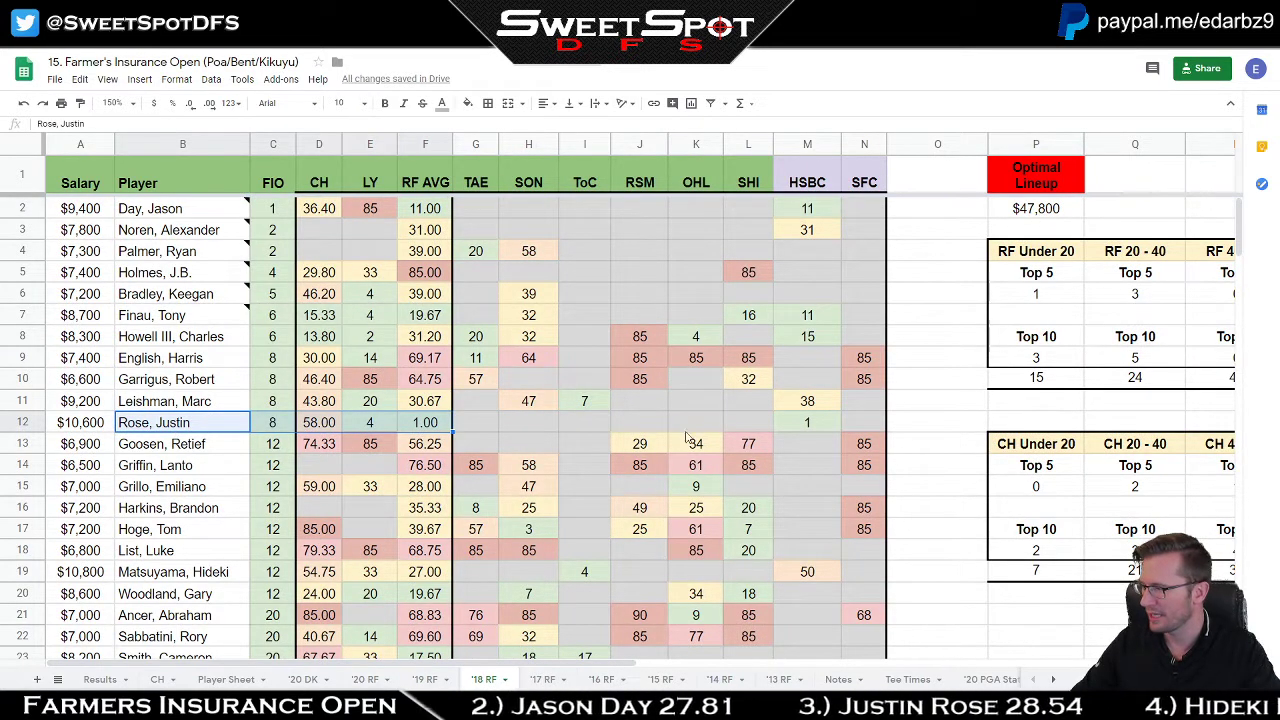
Step: Return to the '19 RF sheet and review the LY finishes from Rose through Smith, Dahmen and Brown
left_click(425, 679)
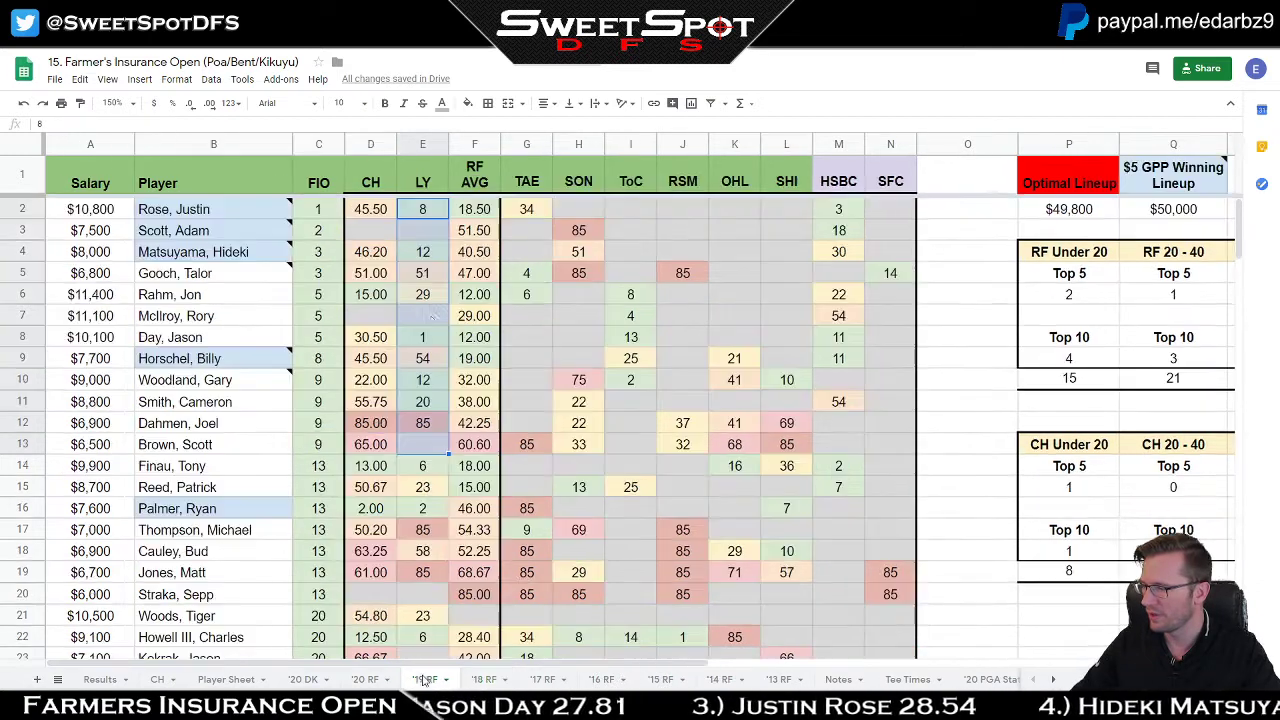
left_click(422, 212)
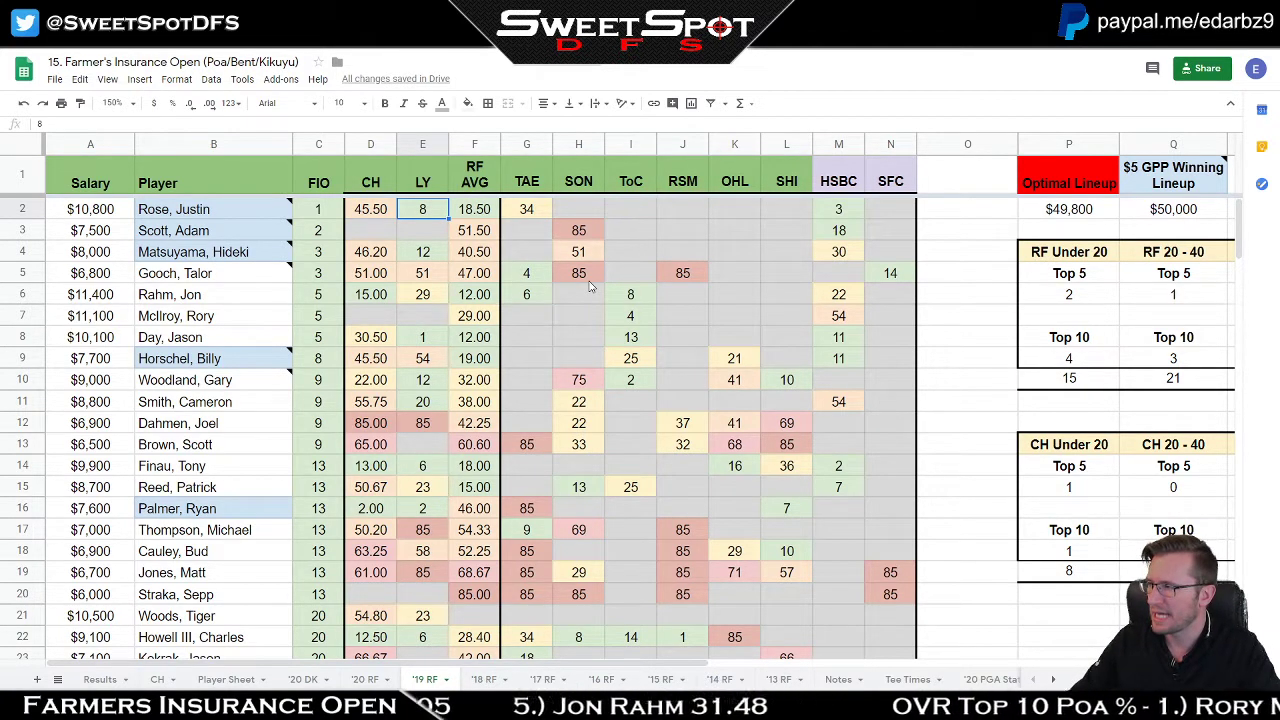
left_click(427, 405, "shift")
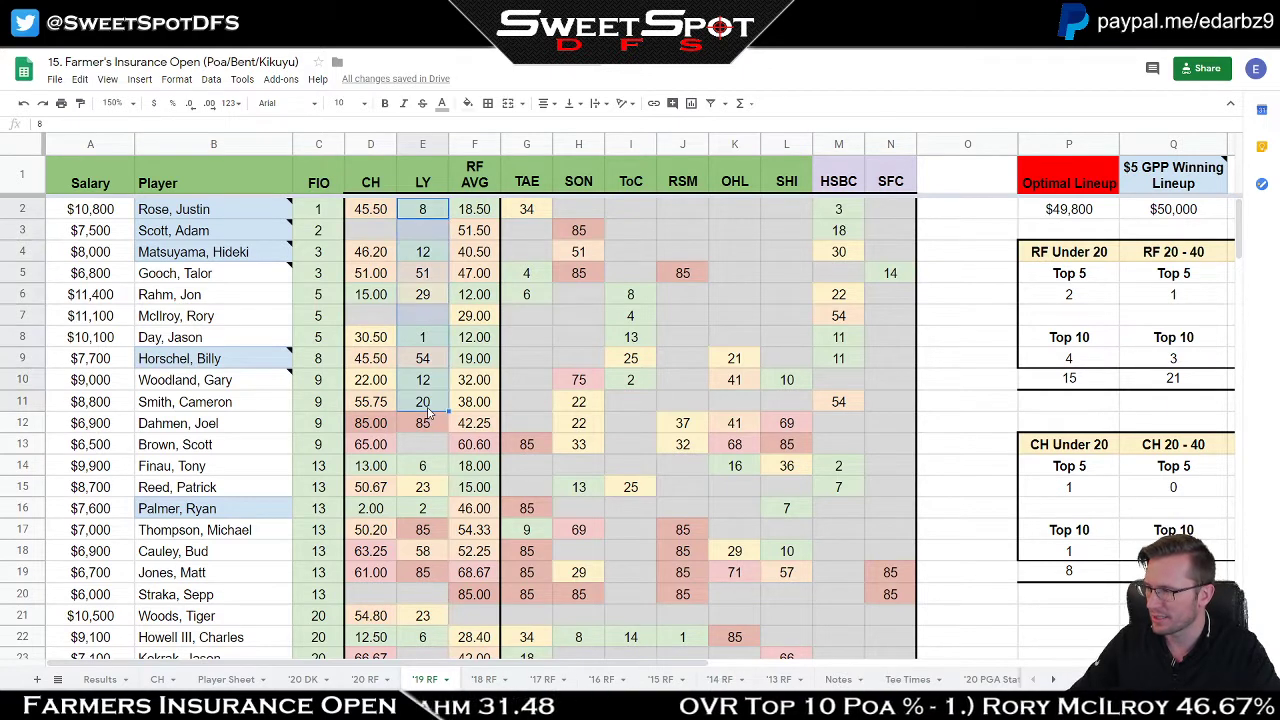
left_click(425, 452, "shift")
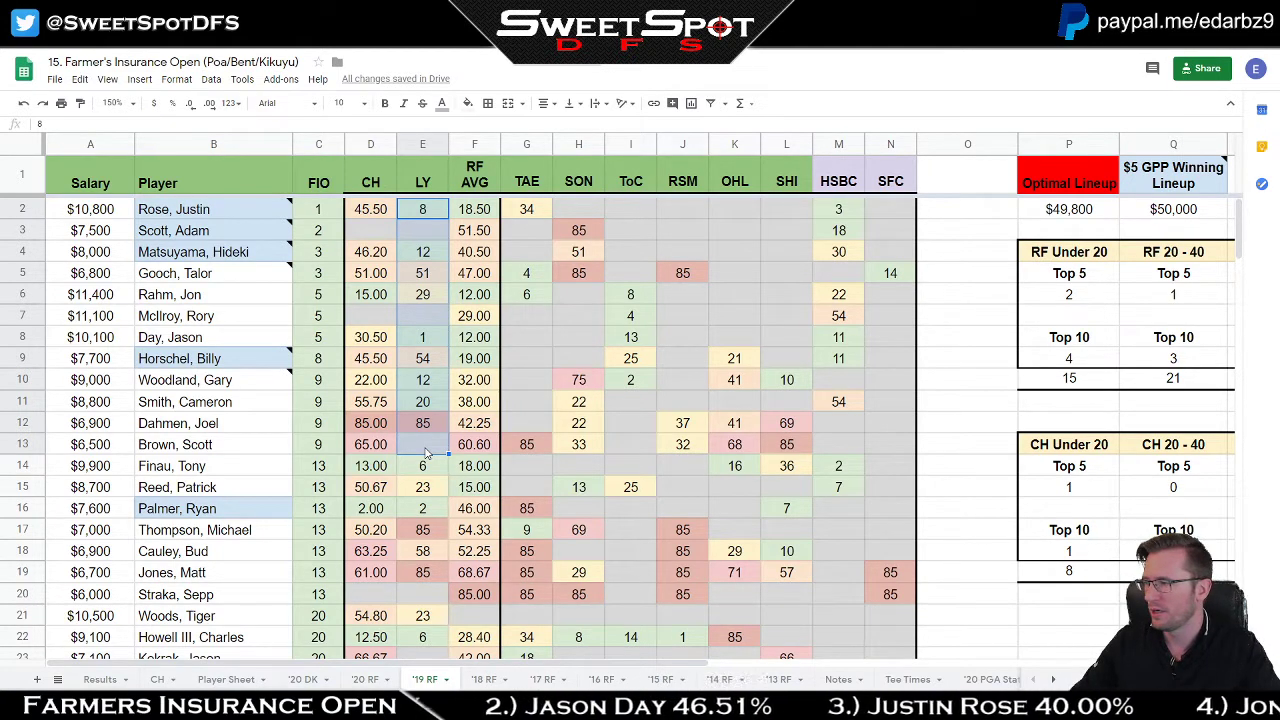
left_click(430, 428)
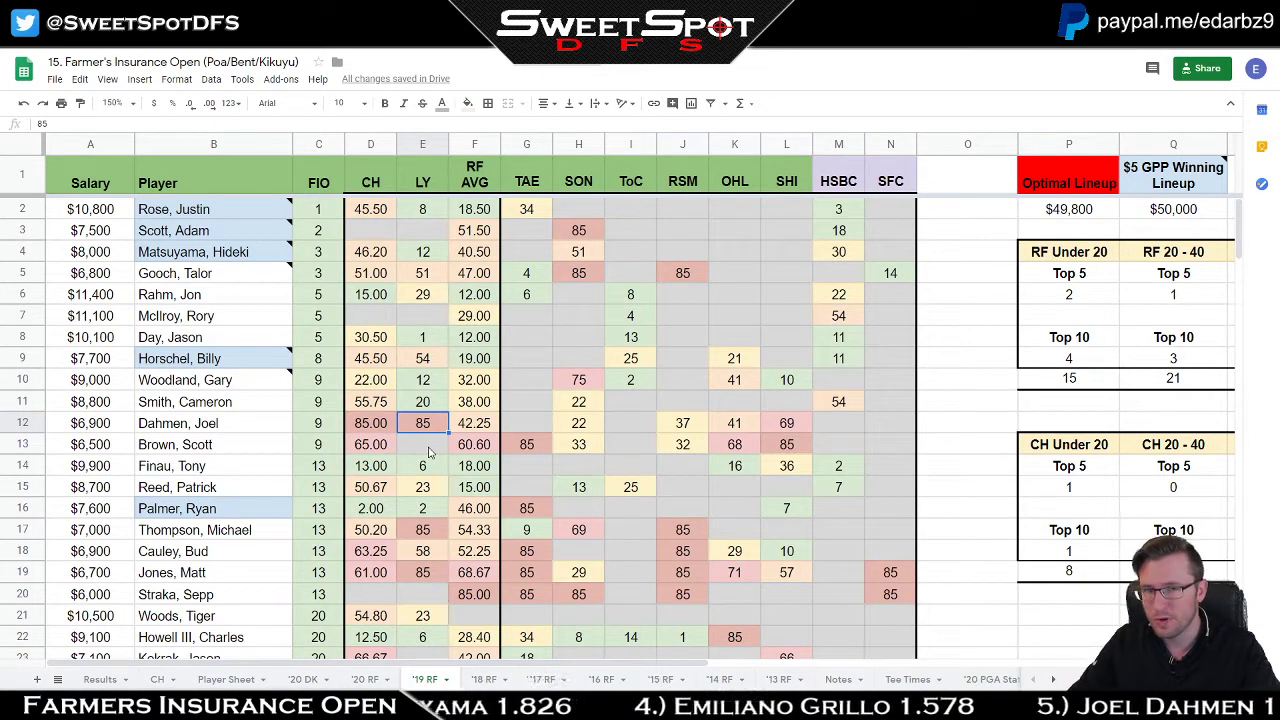
Step: Compare the LY and TAE columns for the top-ten finishers, Rose to Smith, on the '19 RF sheet
left_click_drag(423, 212, 424, 402)
left_click_drag(538, 212, 538, 416)
left_click_drag(522, 214, 521, 402)
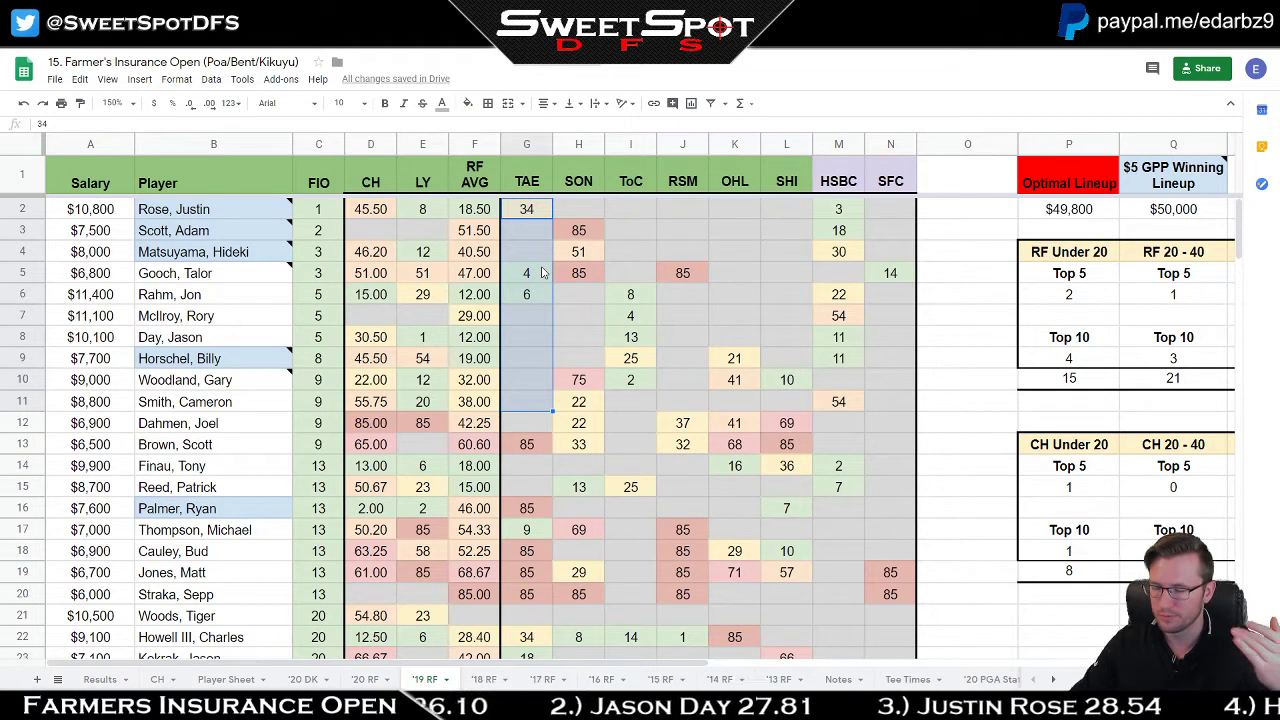
left_click_drag(440, 214, 442, 402)
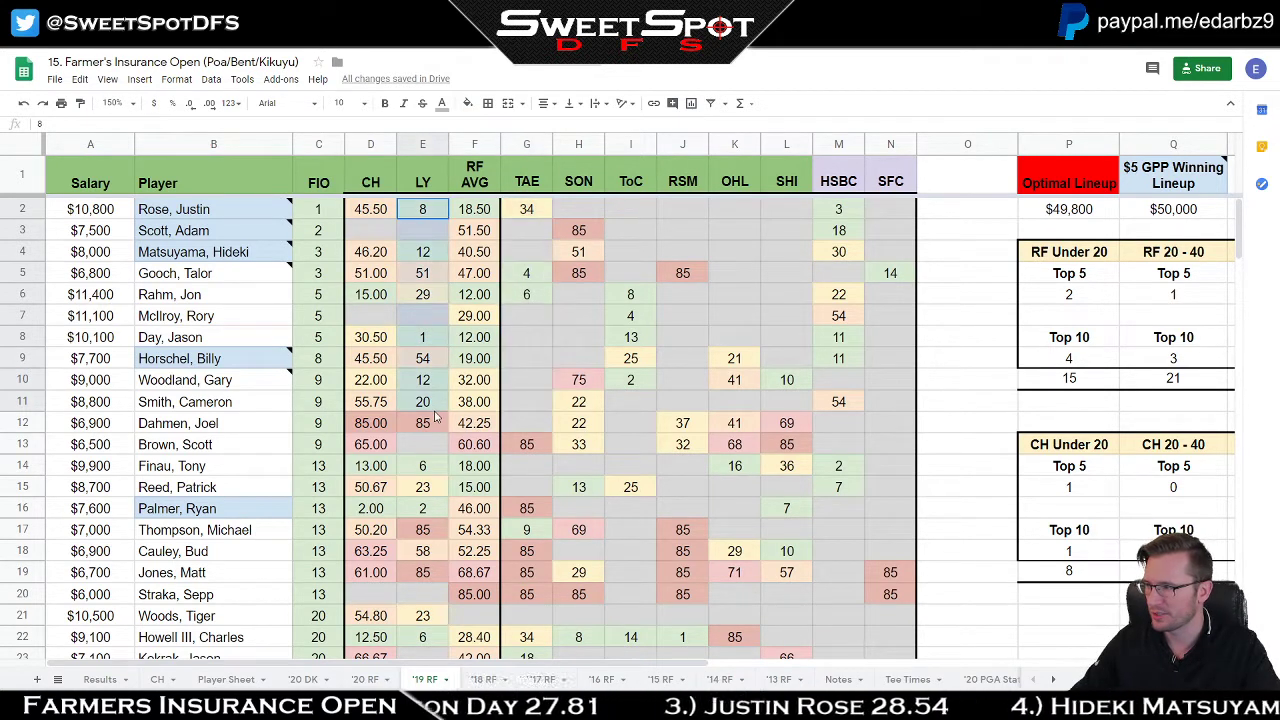
Step: Open the Notes sheet and go through the Top 5 table's LY buckets one by one, from 1-20 to DNP
left_click(838, 679)
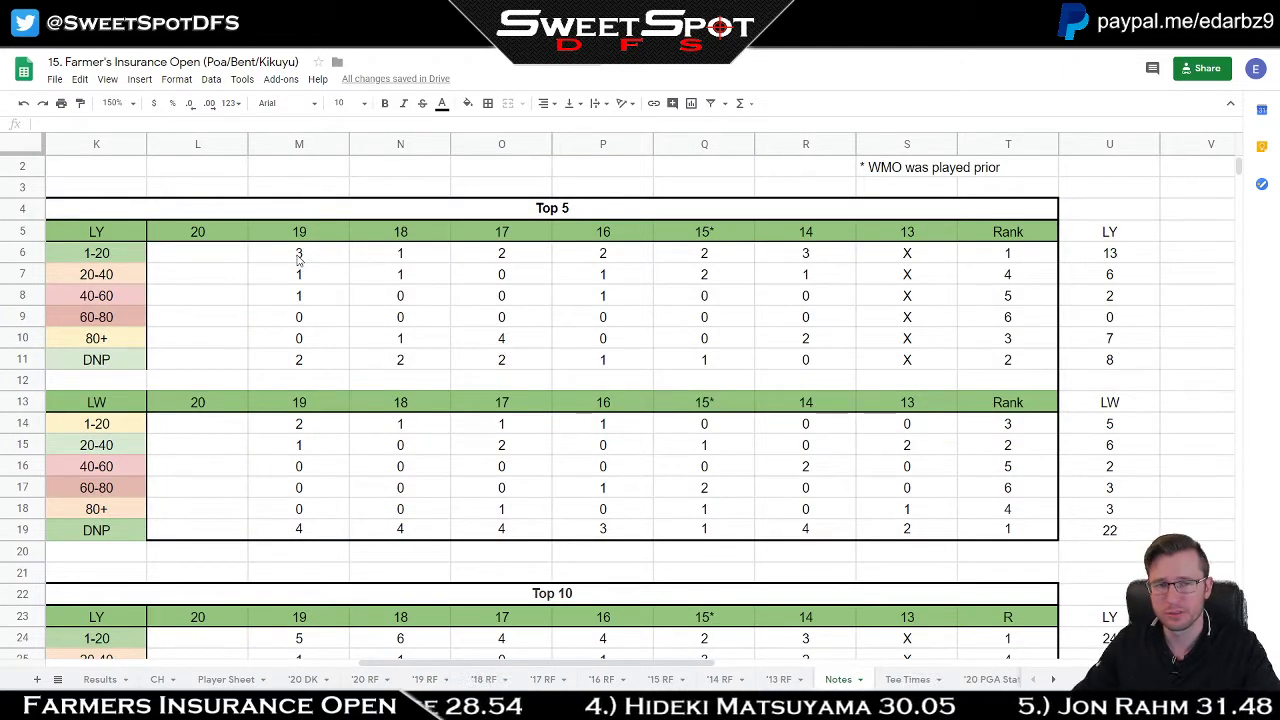
left_click_drag(87, 257, 98, 363)
left_click(100, 258)
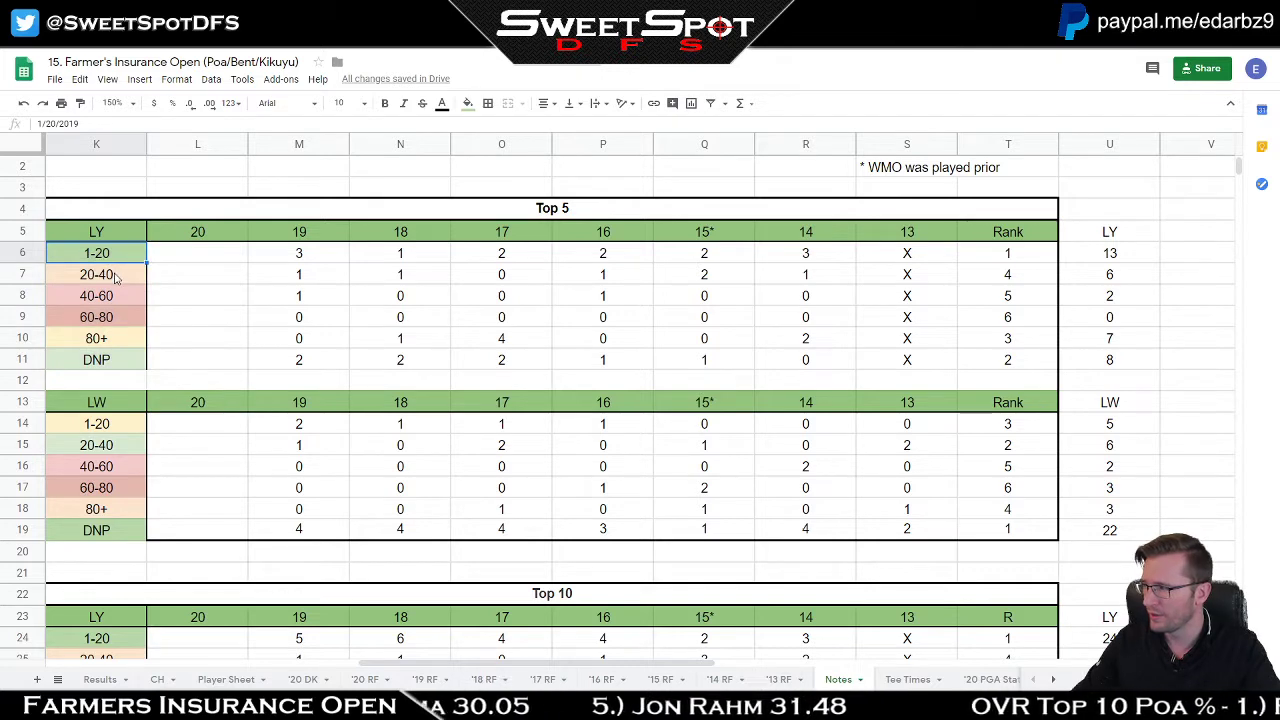
left_click(110, 276)
left_click(115, 297)
left_click(117, 318)
left_click(118, 341)
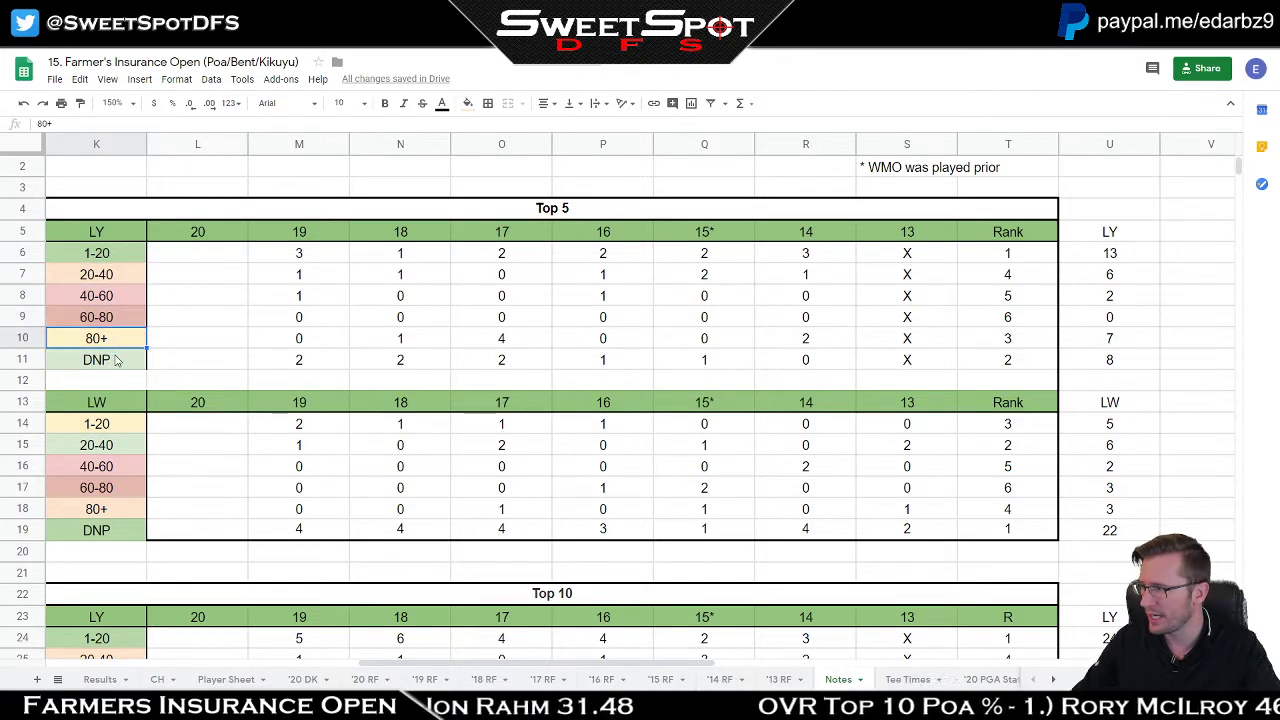
left_click(116, 362)
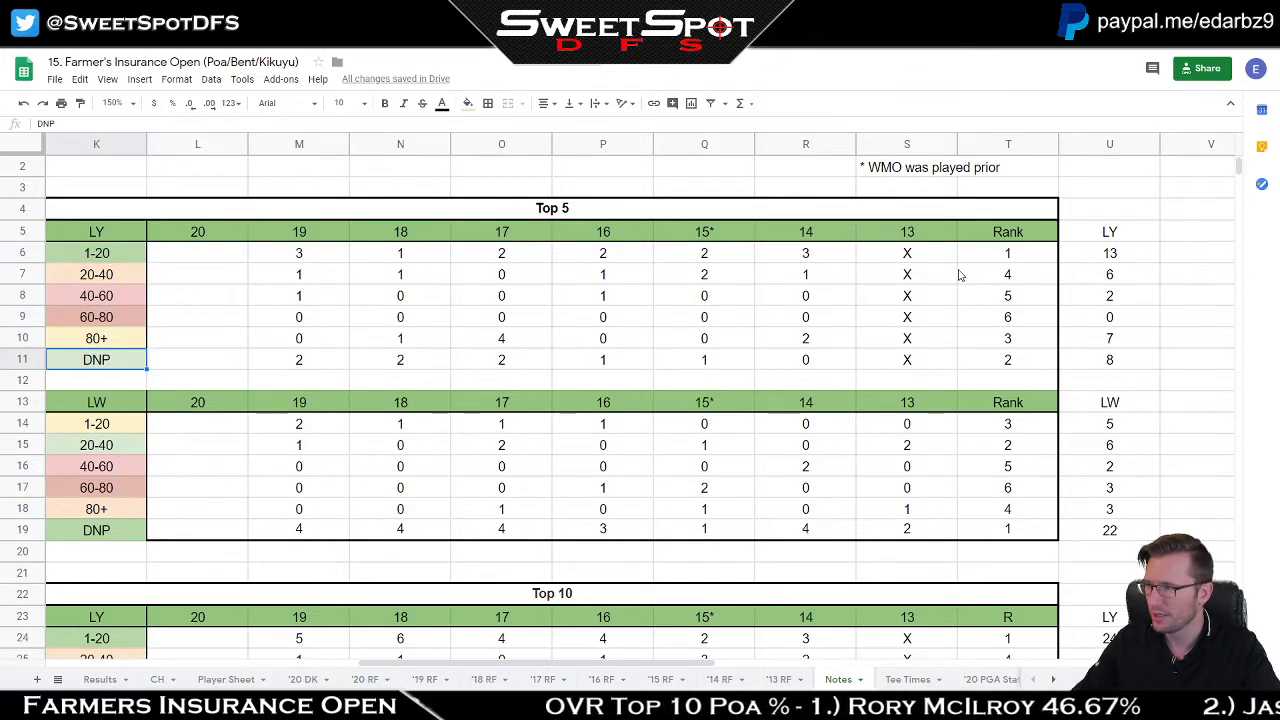
Step: Review the Top 5 table's yearly LY and LW counts, and the totals and ranks of the LY buckets
left_click_drag(292, 258, 823, 364)
left_click_drag(290, 430, 920, 528)
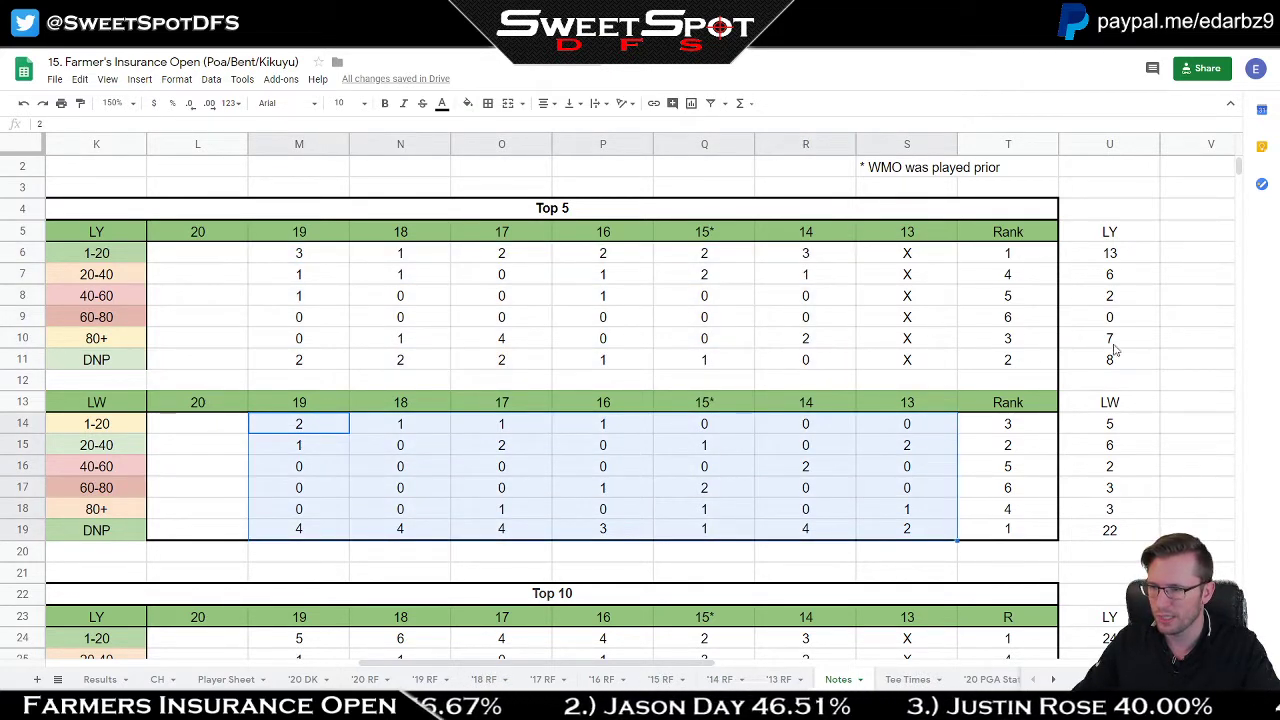
left_click_drag(1120, 257, 1134, 367)
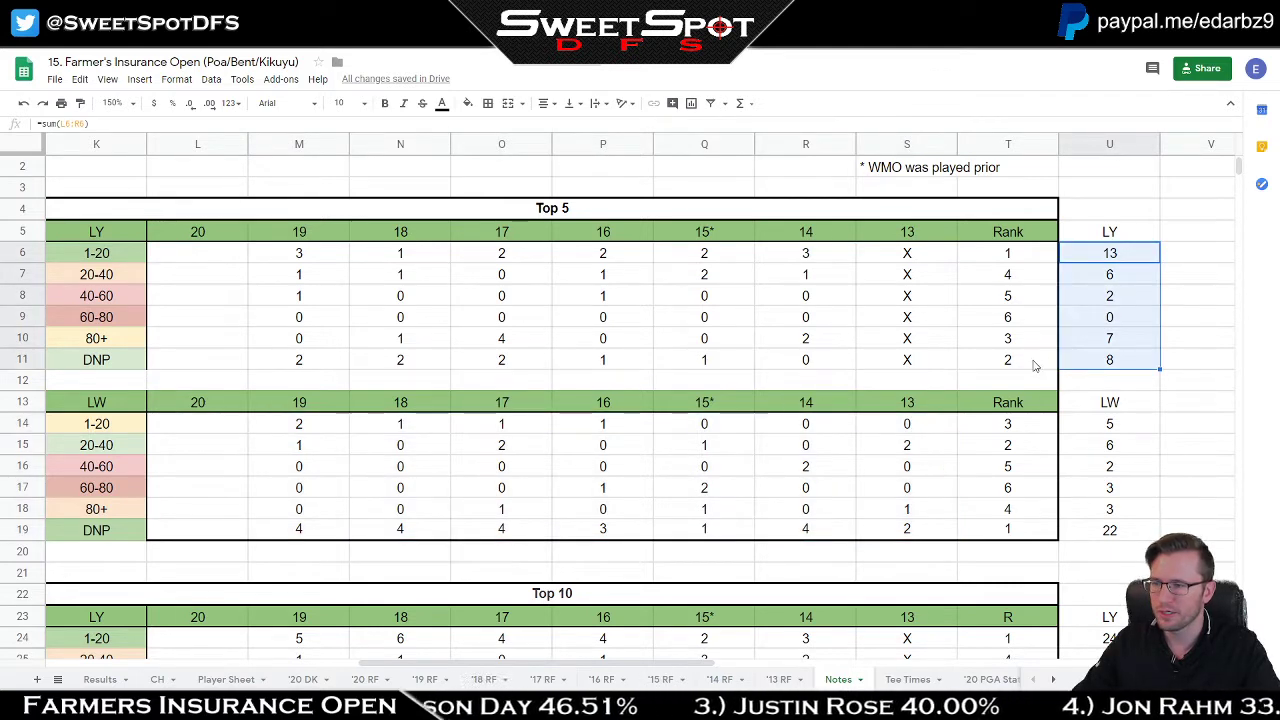
left_click_drag(1019, 365, 1012, 260)
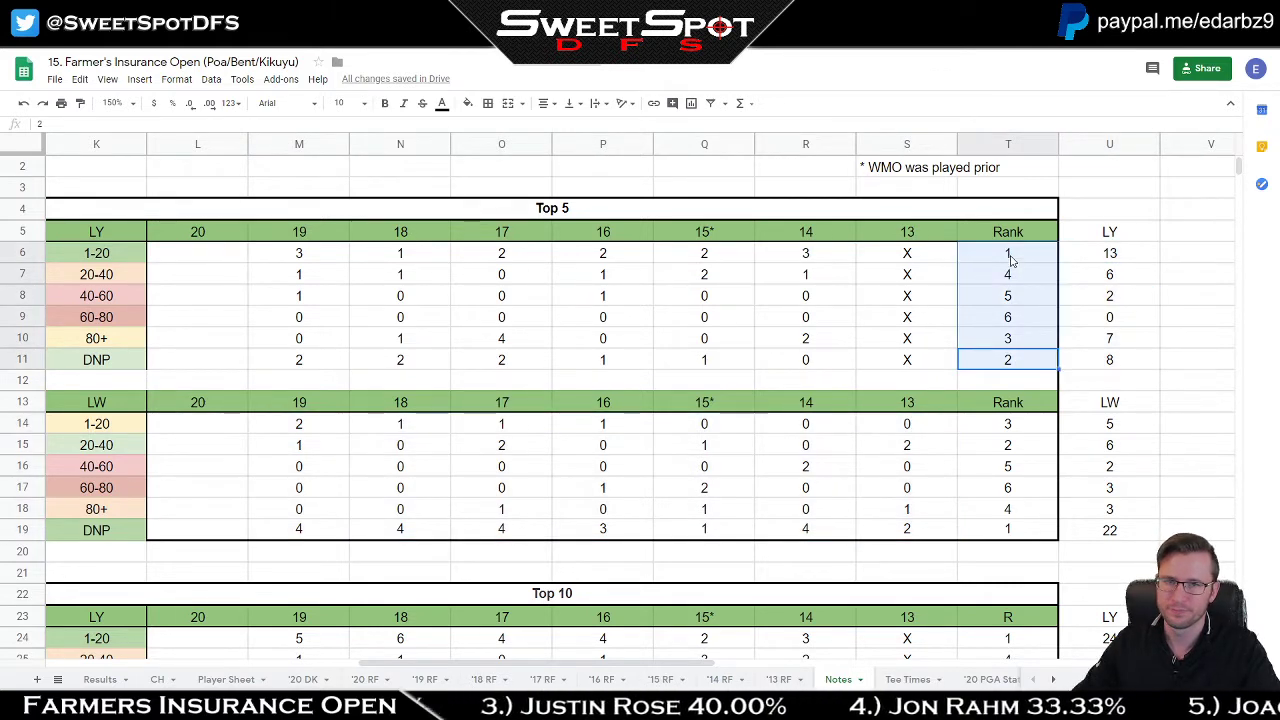
Step: Examine the 1-20 LY bucket in the Top 5 table, covering its rank and its yearly counts from 19 to 14
left_click_drag(298, 258, 103, 257)
left_click(106, 236)
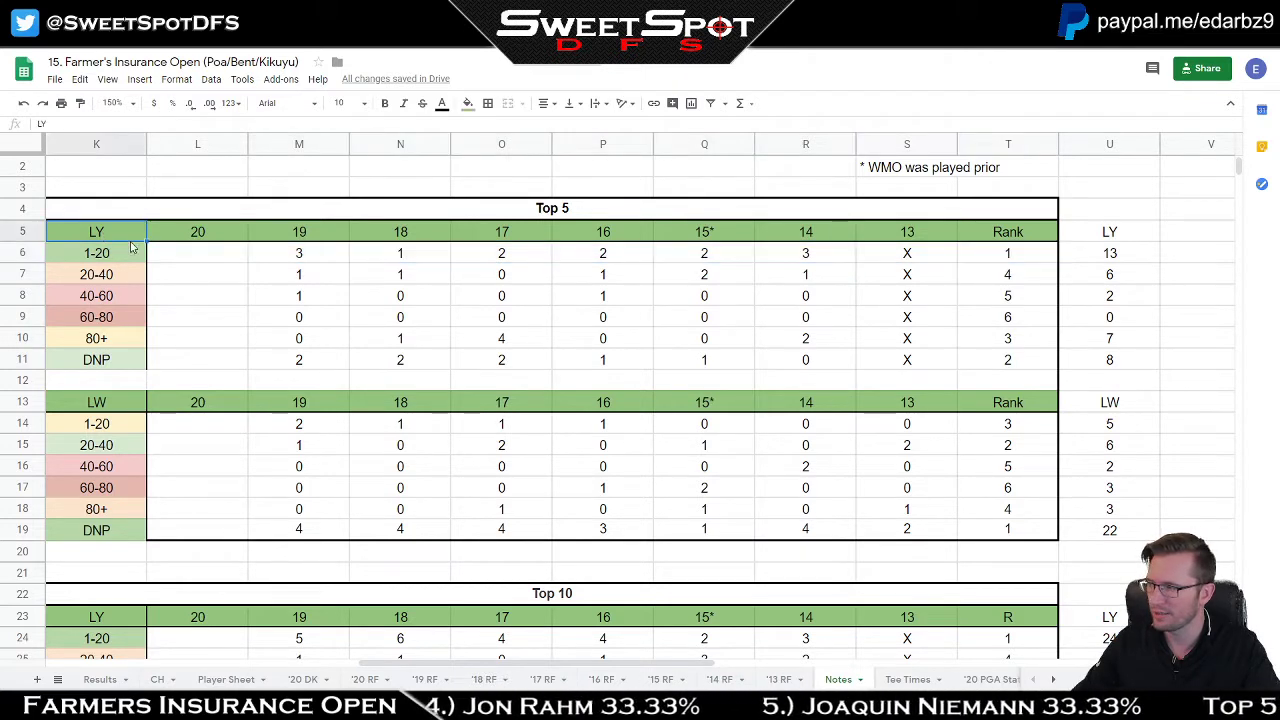
left_click(1018, 257)
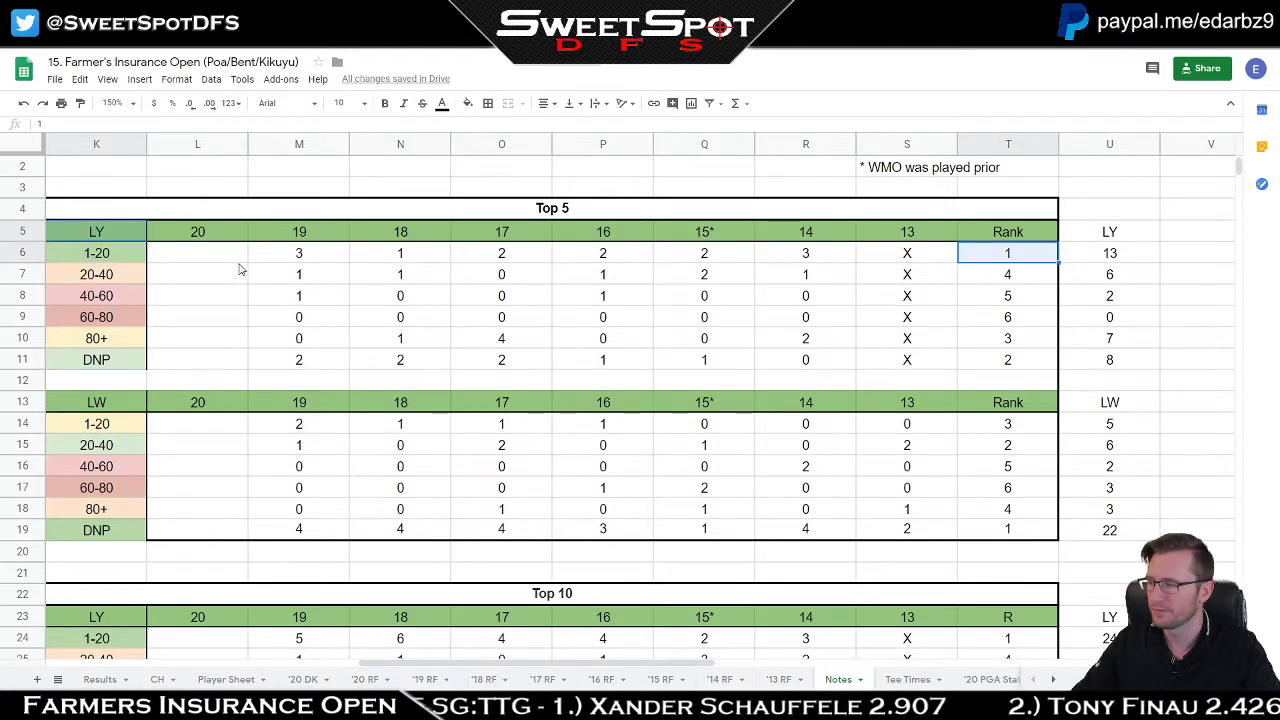
left_click_drag(314, 258, 823, 257)
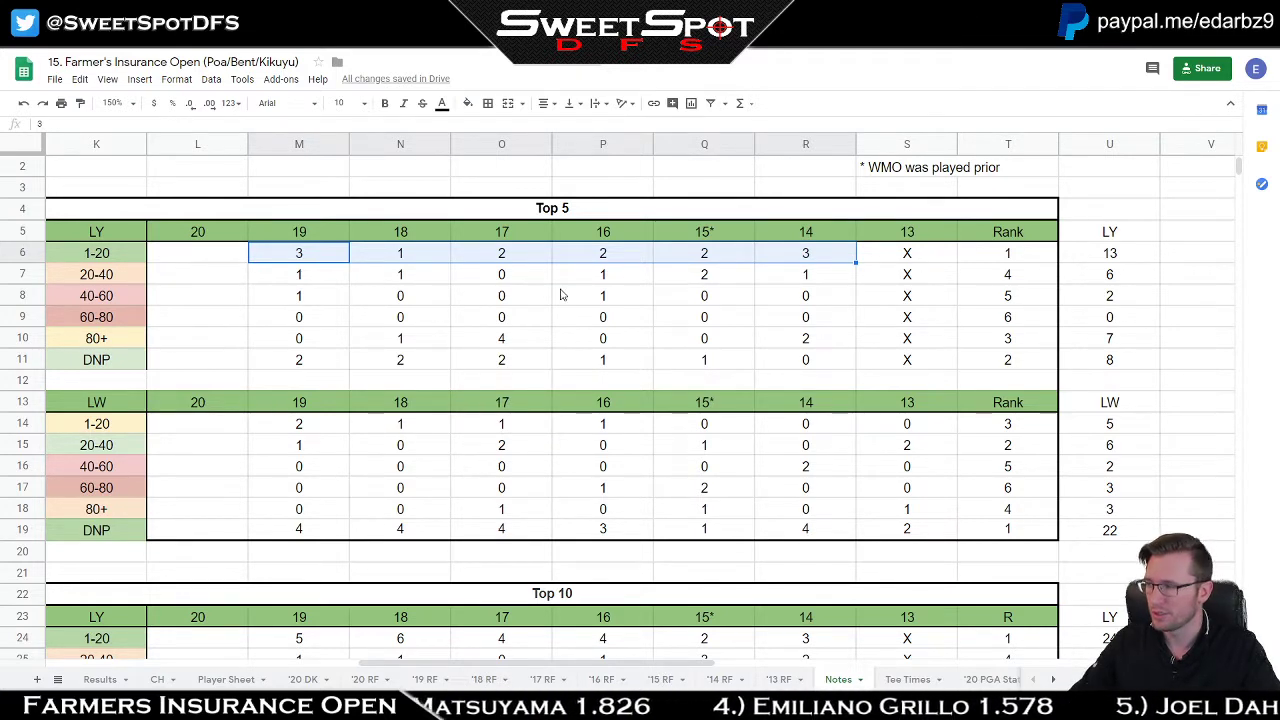
Step: Examine the yearly counts from 19 to 13 for the 1-20 and DNP LW buckets in the Top 5 table
scroll(632, 333, "down", 1)
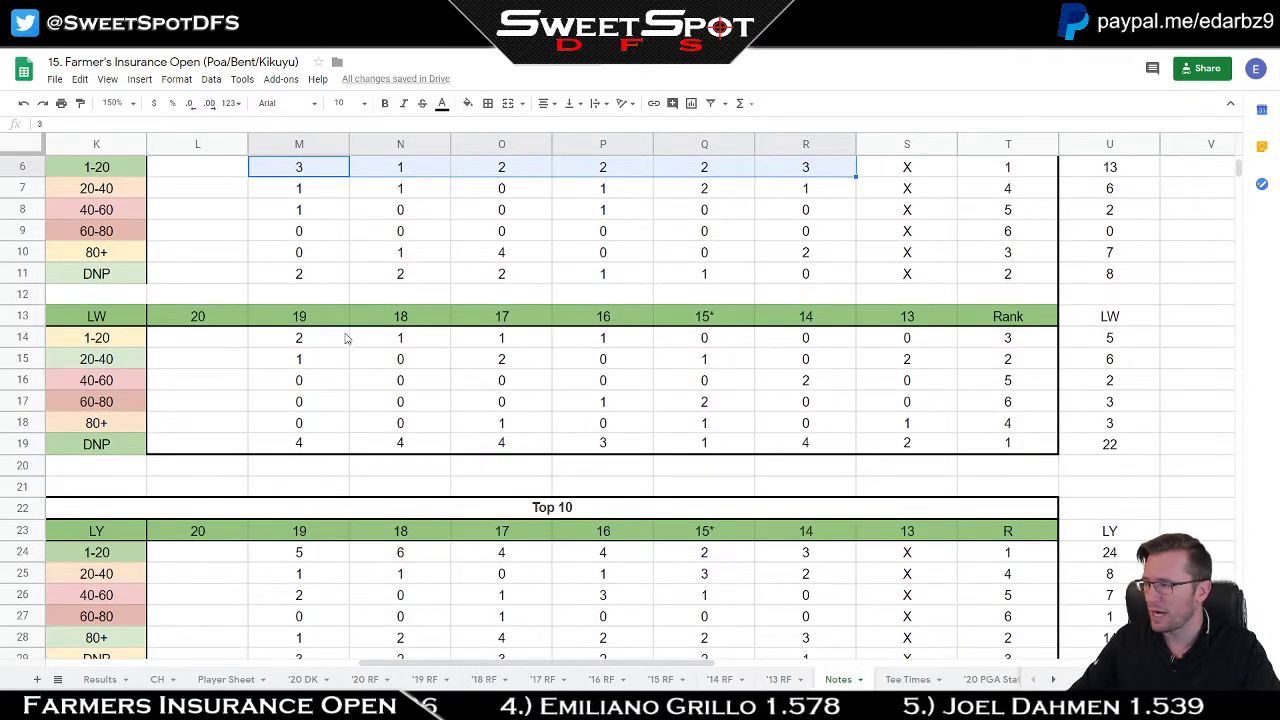
left_click_drag(300, 340, 932, 357)
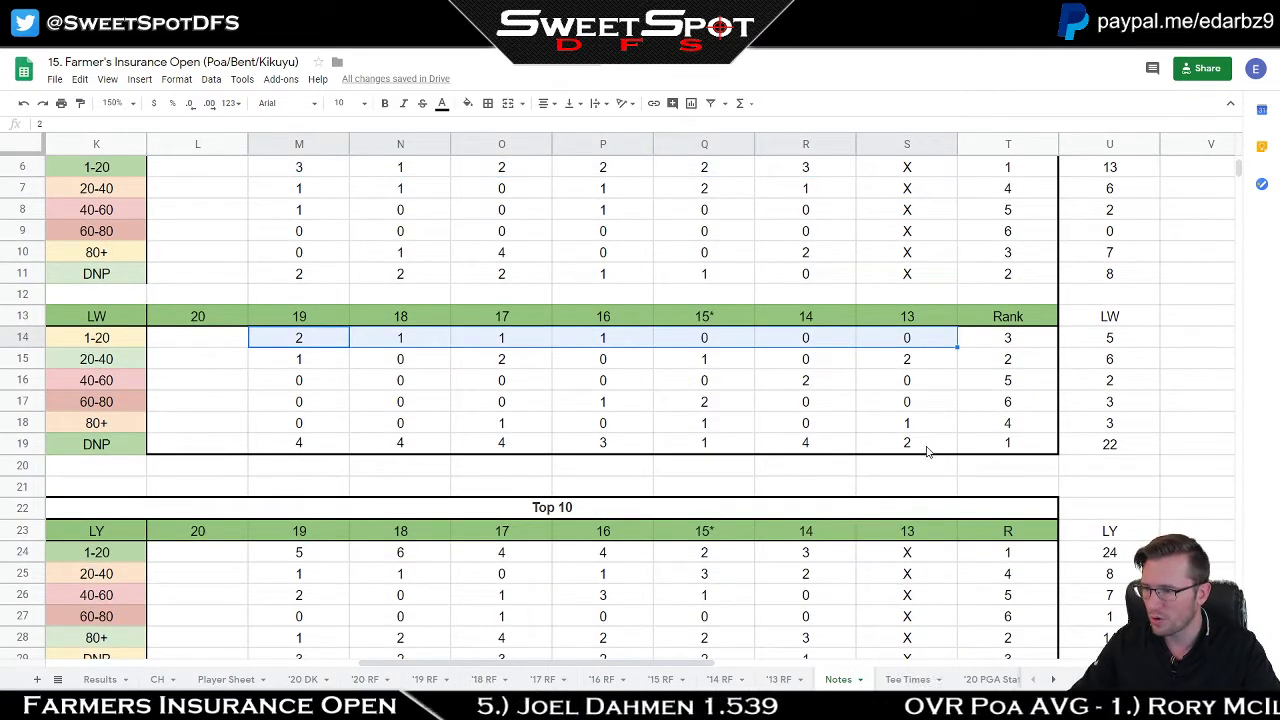
left_click_drag(929, 450, 320, 443)
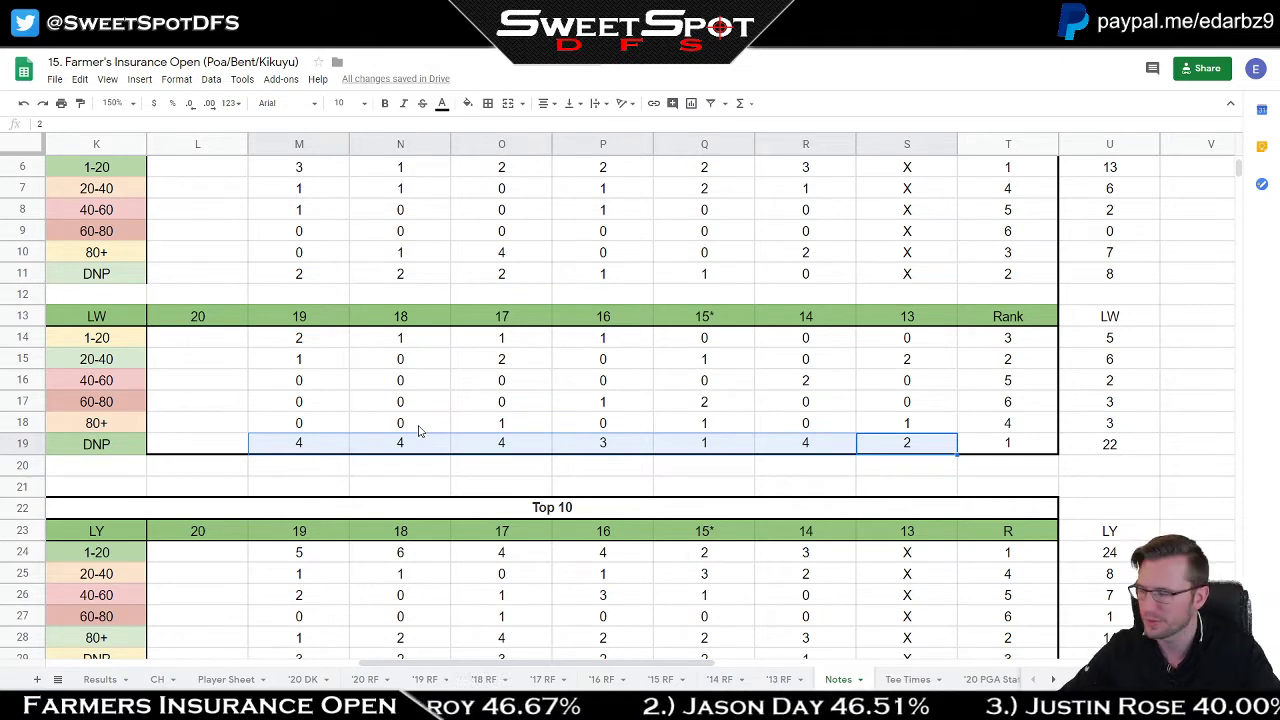
Step: Examine the Top 10 table's LY ranks, and compare the 20-40, 80+ and DNP ranks between the Top 5 and Top 10 tables
scroll(932, 420, "down", 3)
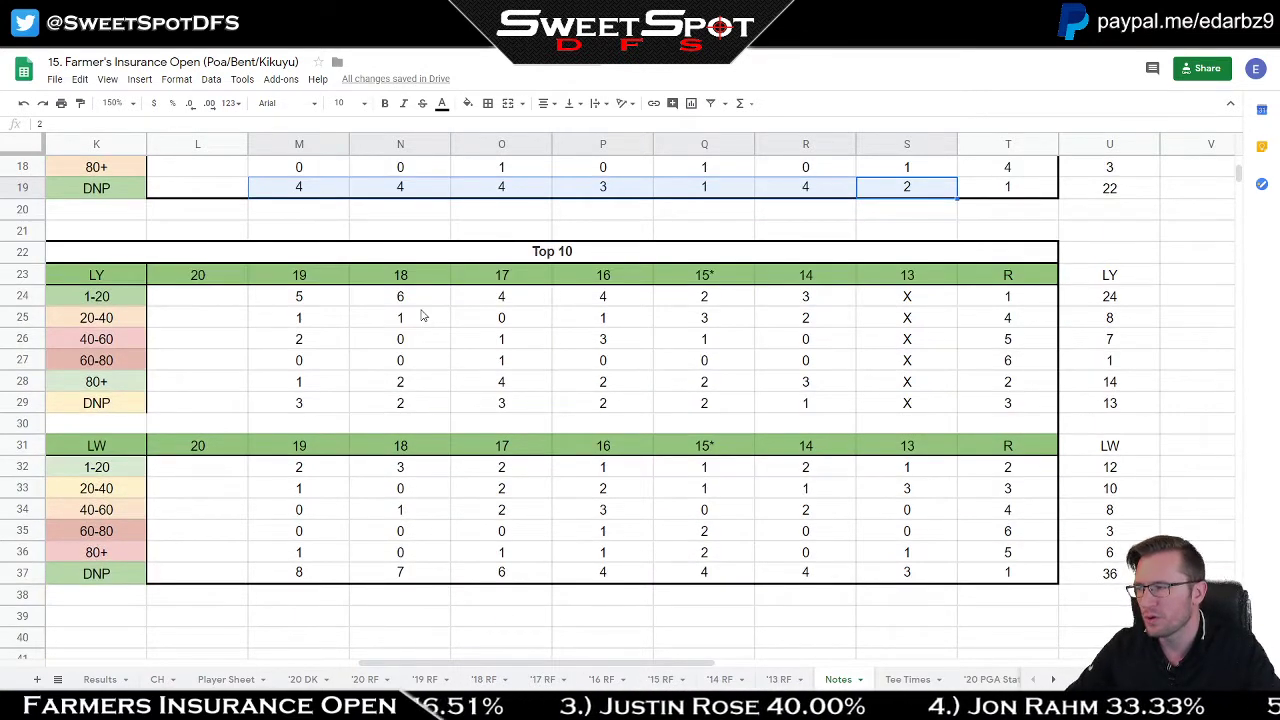
left_click_drag(1018, 298, 1022, 404)
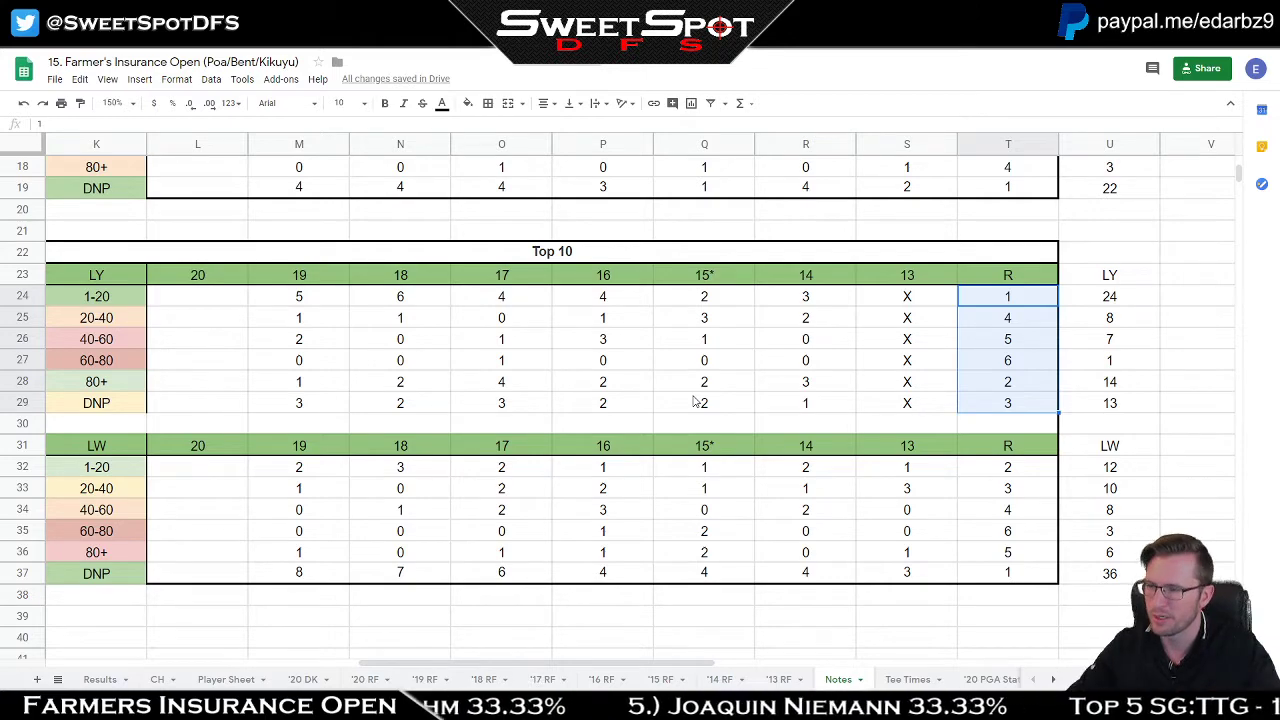
scroll(695, 400, "up", 3)
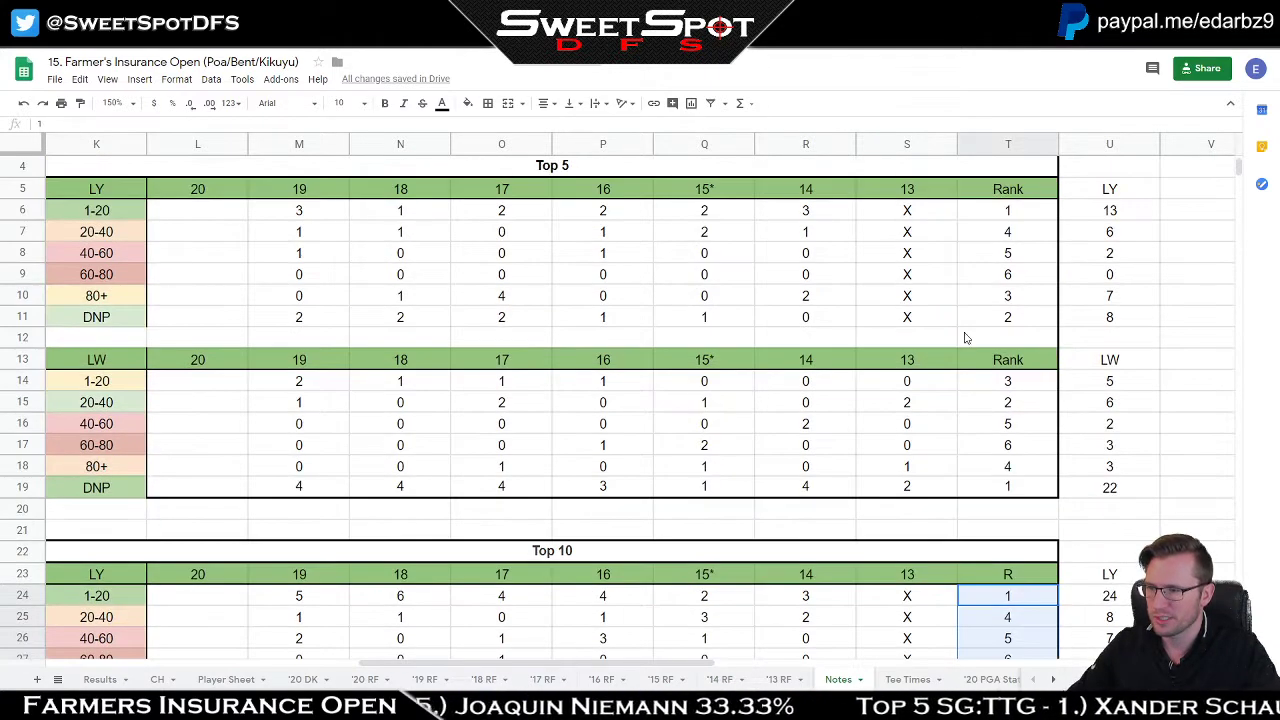
left_click_drag(1018, 318, 1012, 305)
left_click(1031, 237, "ctrl")
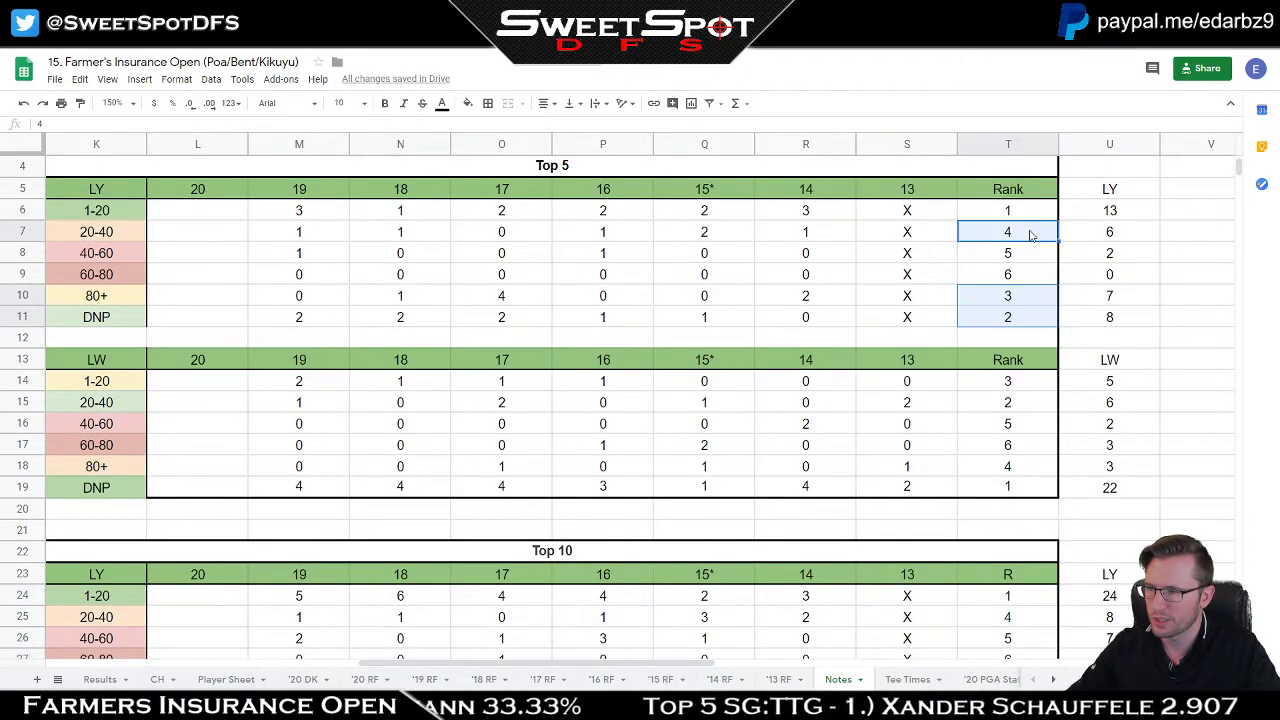
scroll(1050, 340, "down", 3)
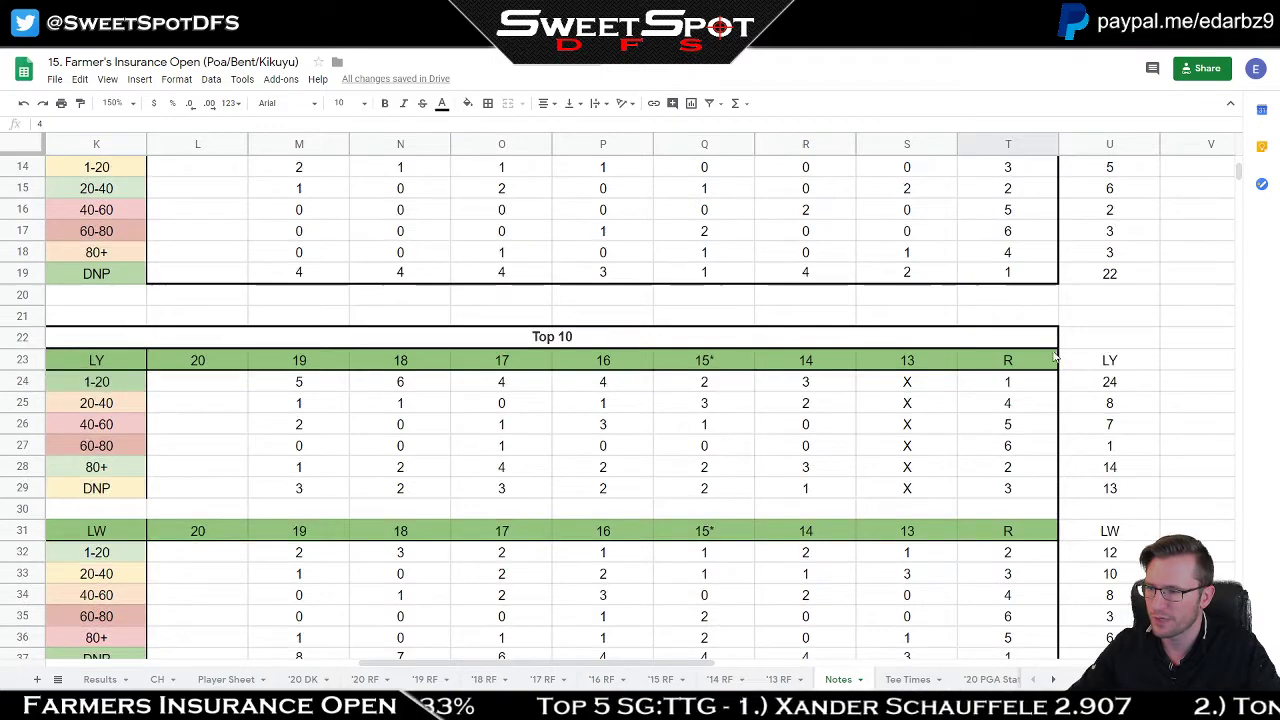
left_click(1027, 404, "ctrl")
left_click_drag(1029, 466, 1026, 492)
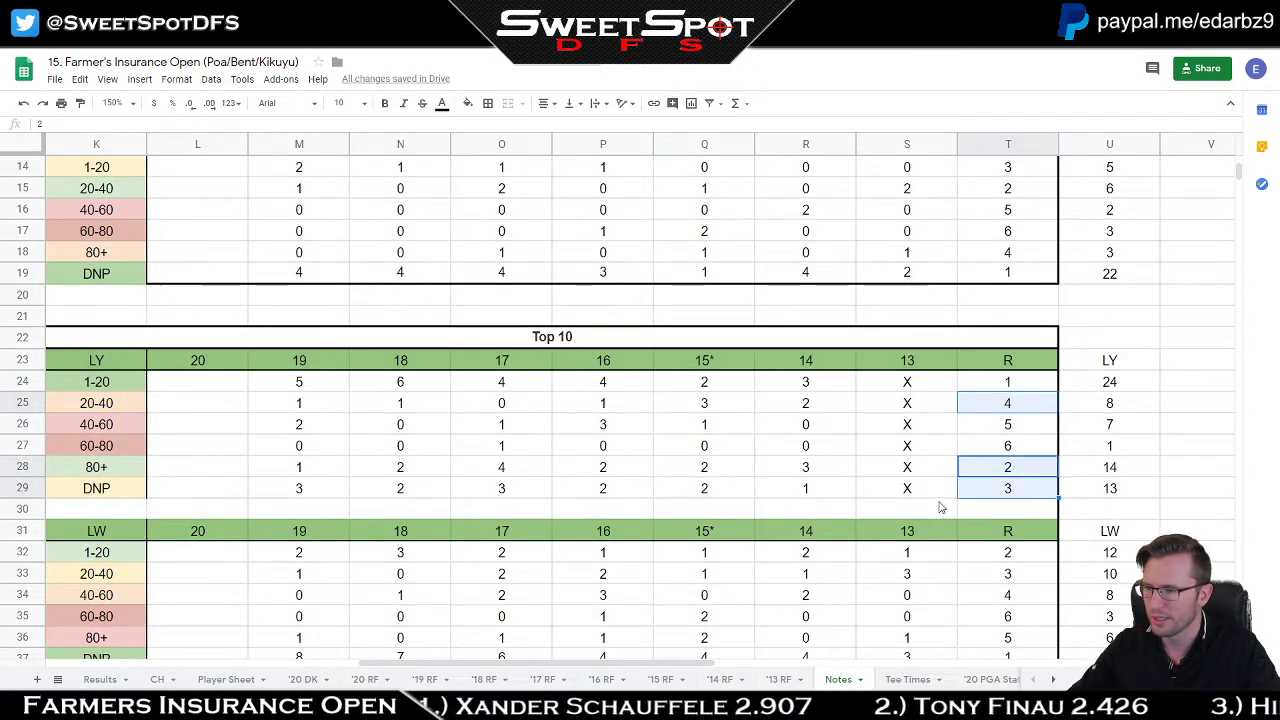
scroll(940, 507, "up", 4)
scroll(971, 363, "down", 2)
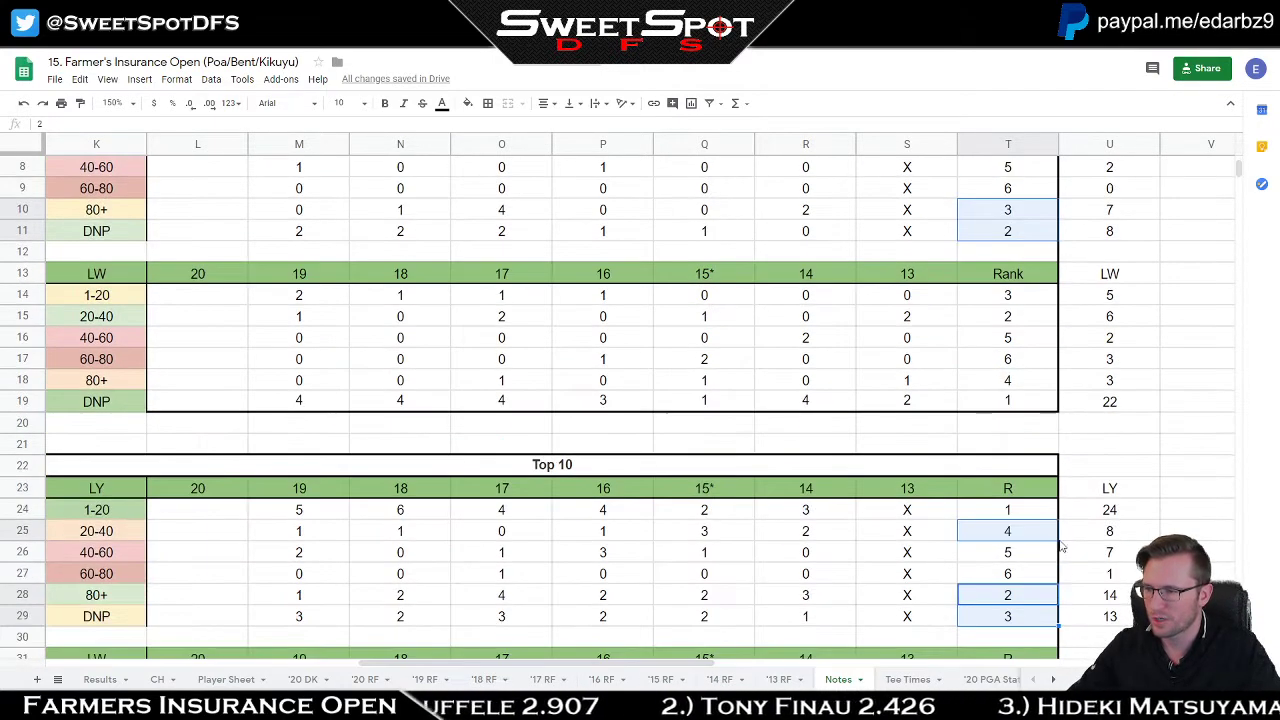
scroll(1018, 543, "up", 1)
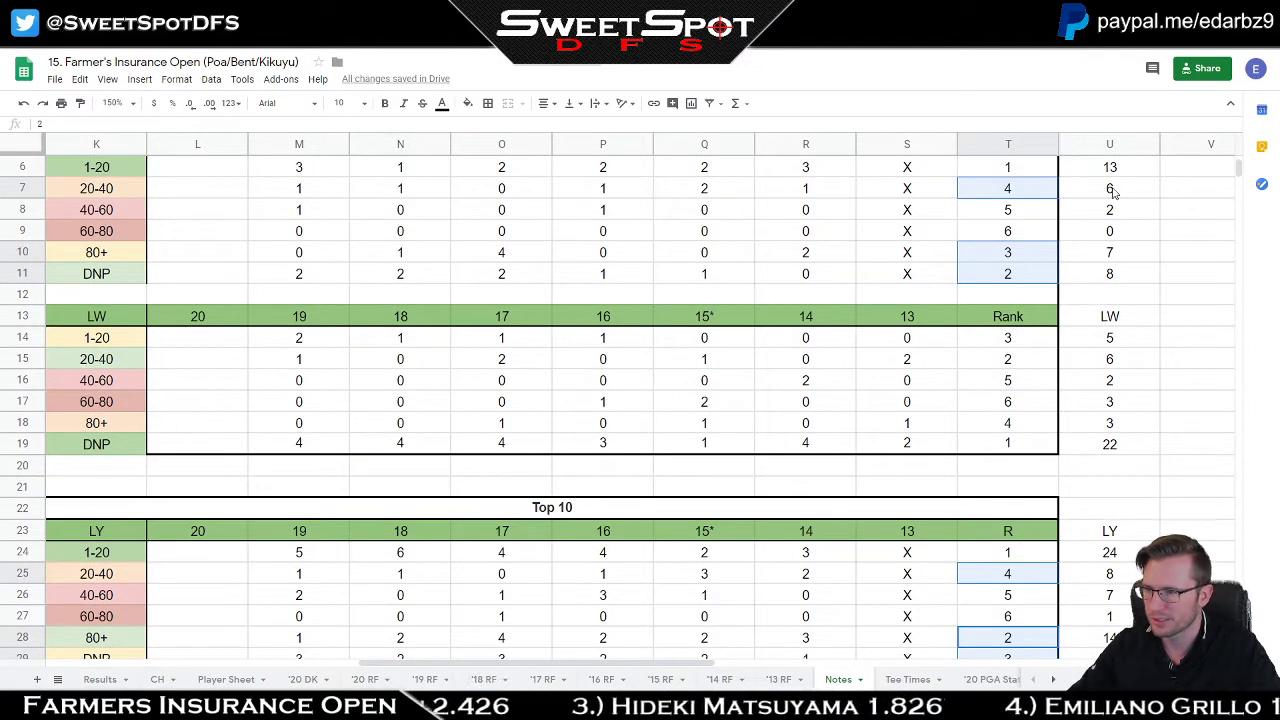
scroll(909, 385, "down", 1)
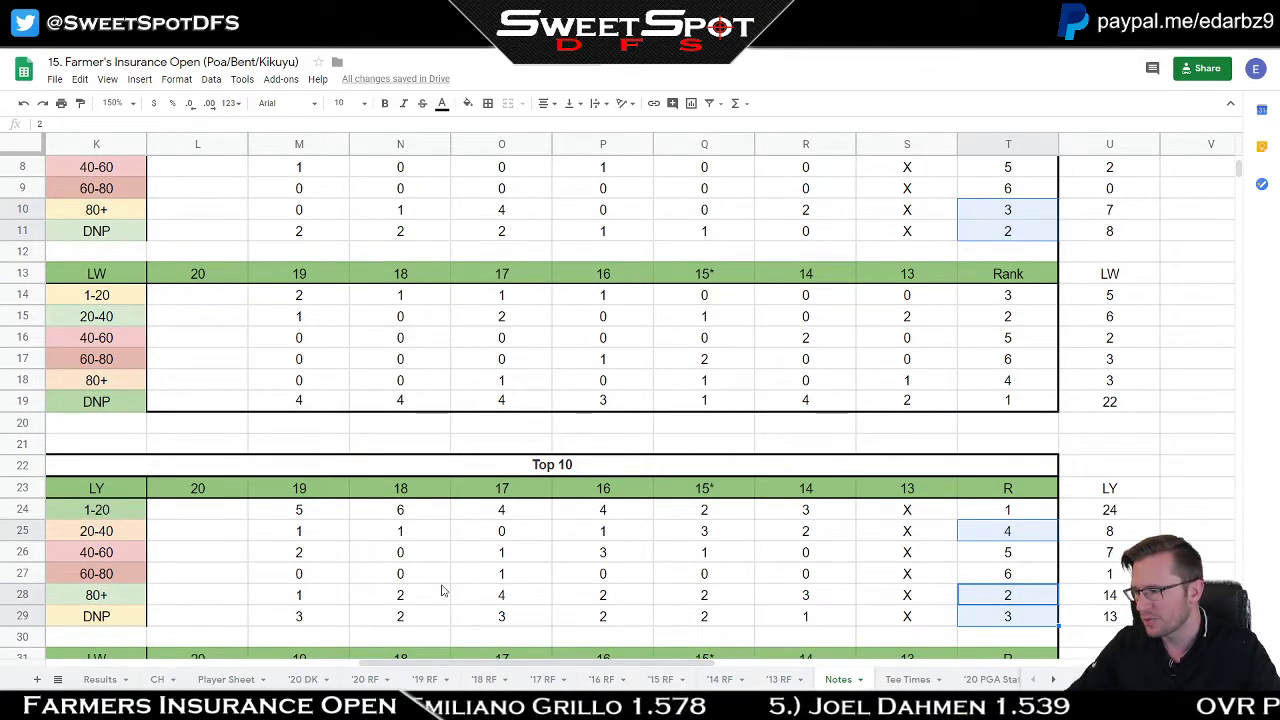
Step: Examine the 19 to 14 counts for the 80+ and 1-20 LY buckets in Top 10 and the 1-20 LY bucket in Top 5
left_click_drag(318, 598, 810, 605)
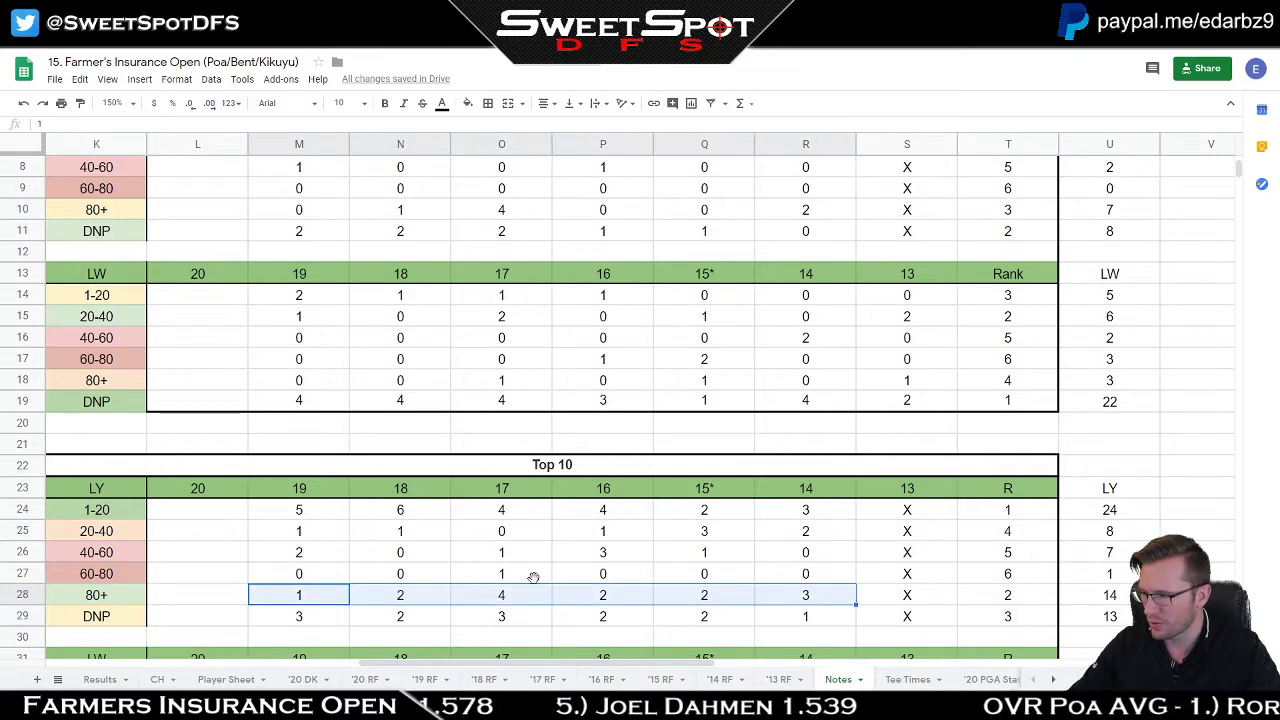
left_click_drag(285, 518, 823, 523)
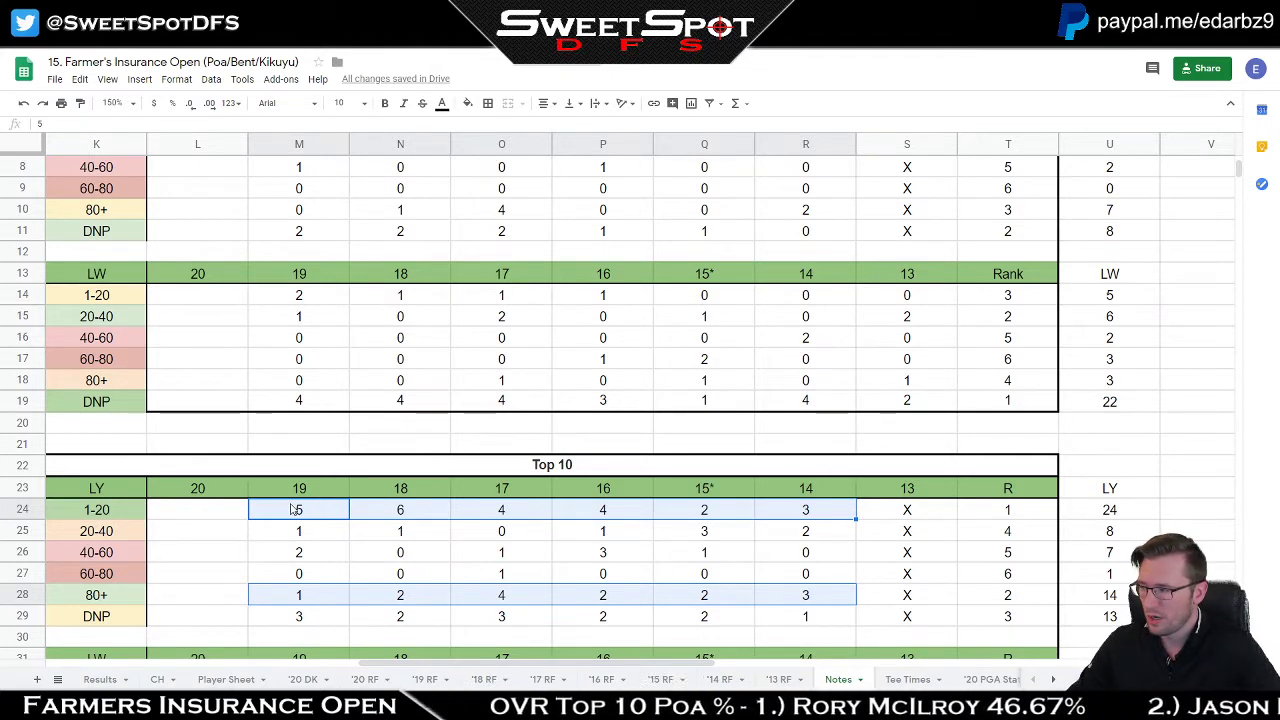
left_click_drag(293, 509, 686, 520)
scroll(617, 545, "up", 2)
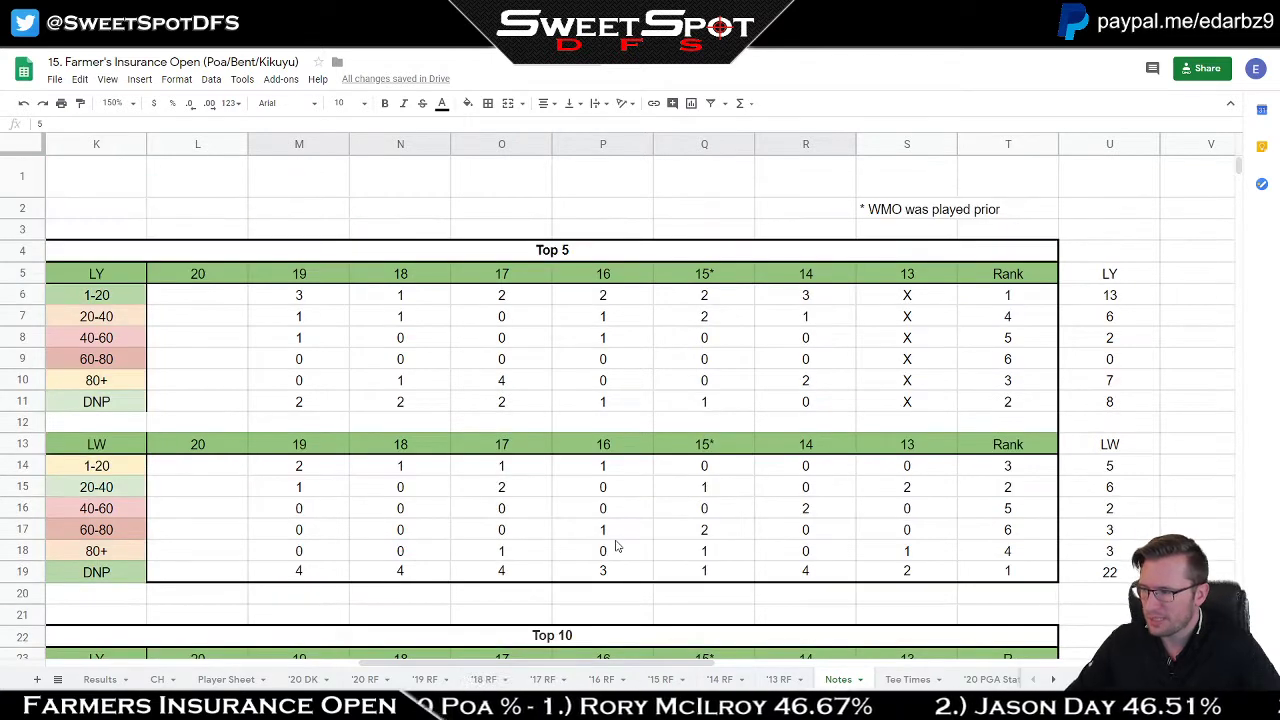
left_click_drag(300, 298, 822, 303)
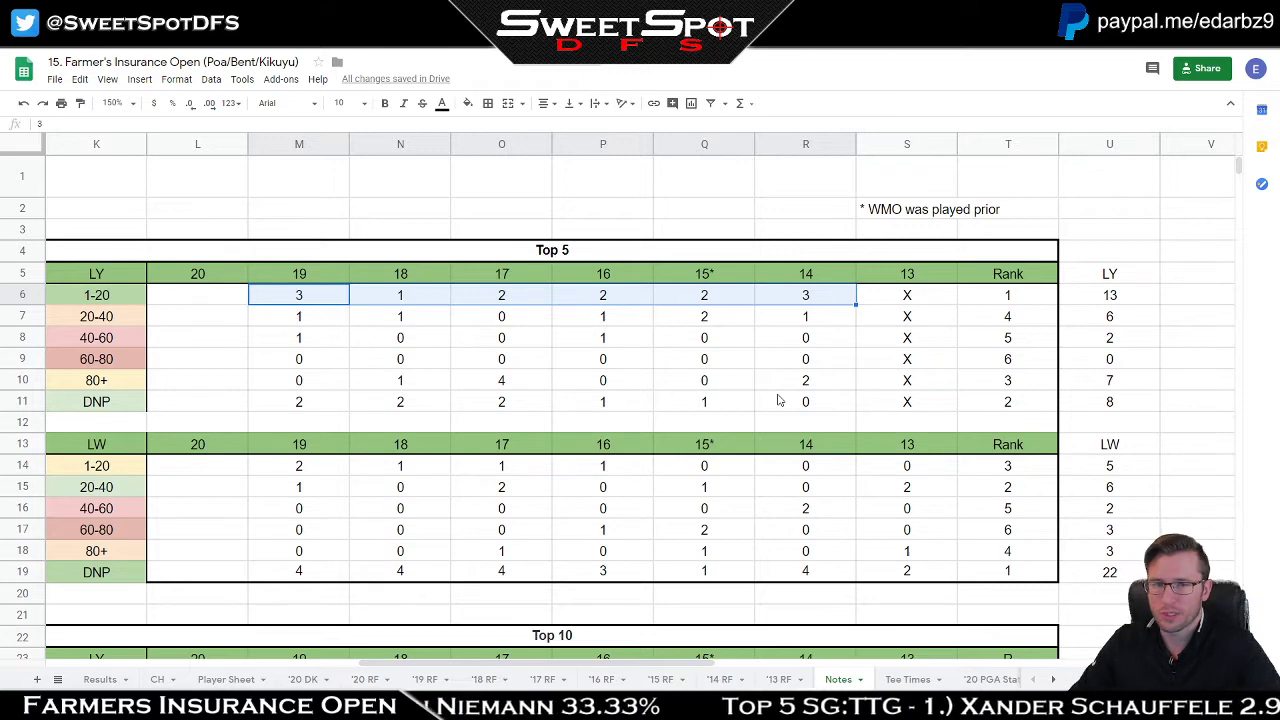
Step: Filter the LYB column on the '20 DK sheet to show only golfers with the value 1
left_click(310, 680)
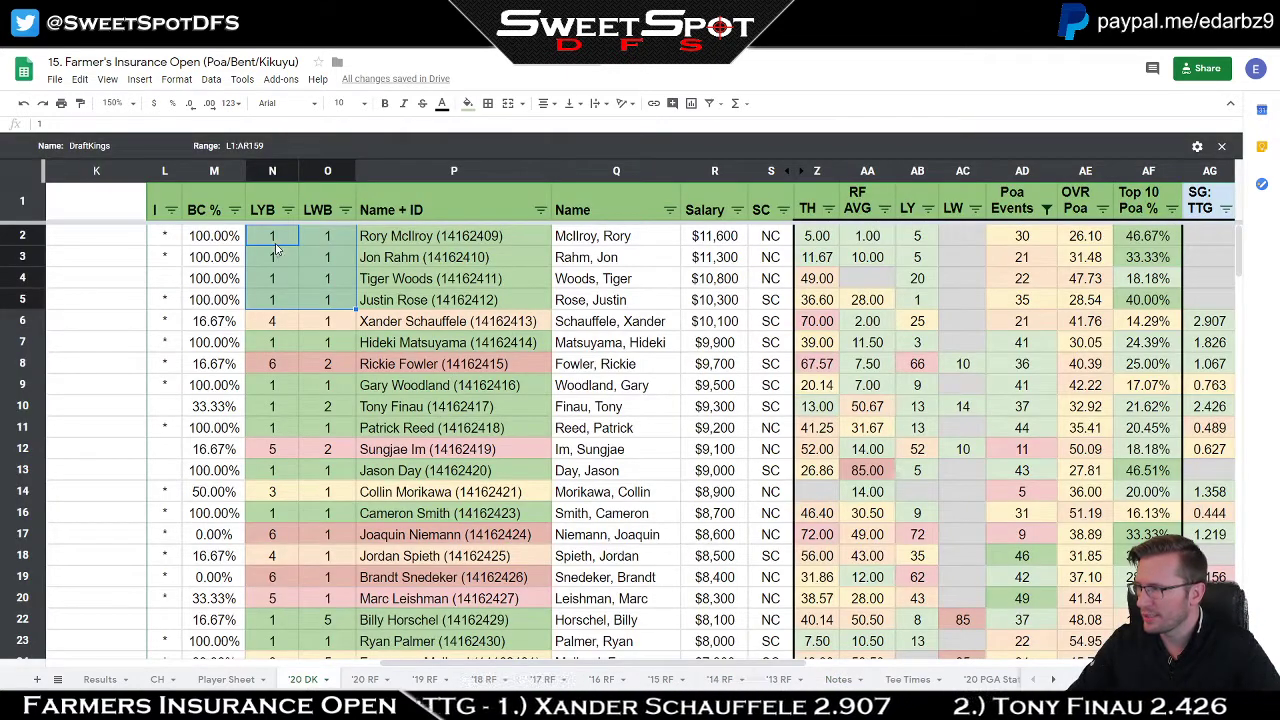
left_click(288, 210)
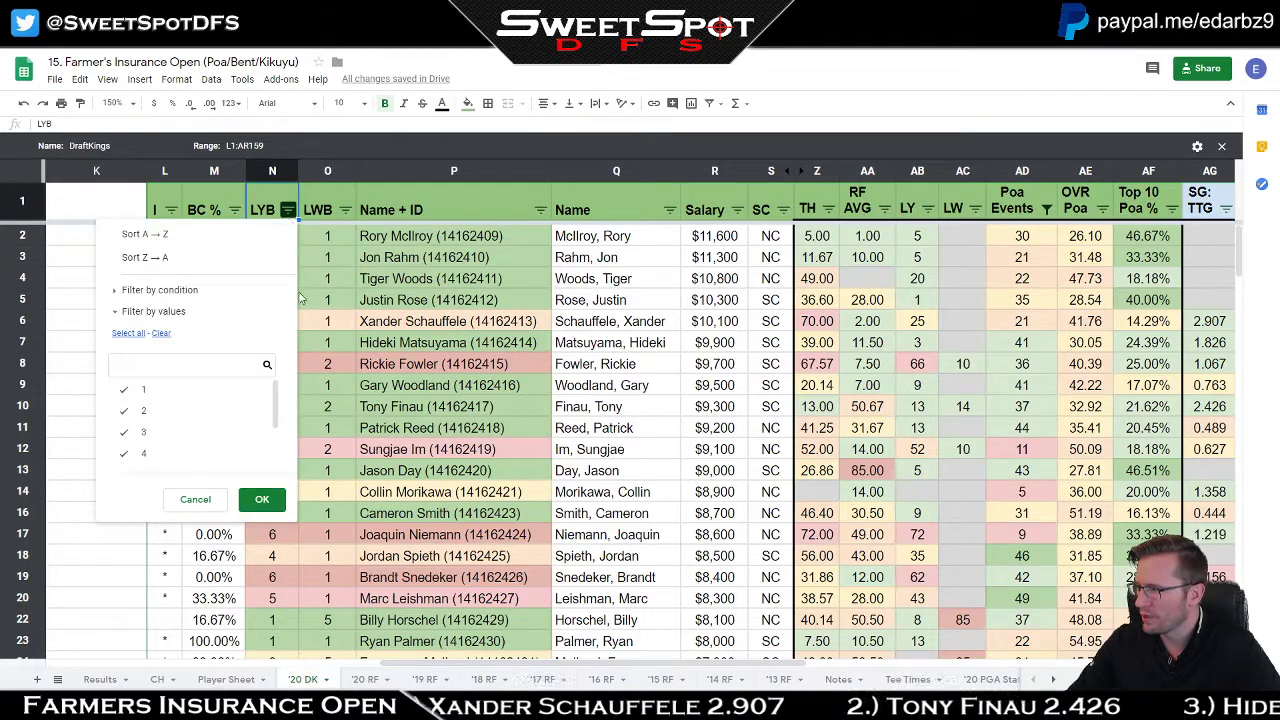
left_click(161, 333)
left_click(143, 389)
left_click(263, 503)
scroll(450, 410, "down", 3)
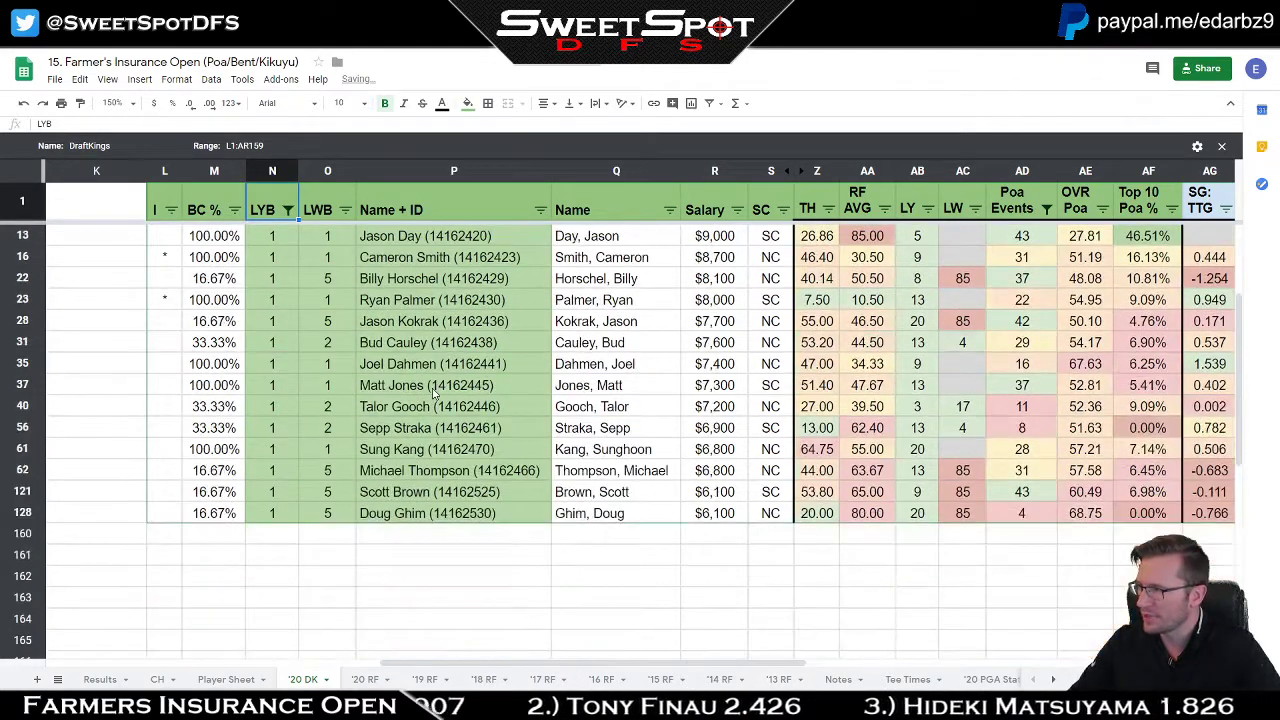
Step: Review the full Name + ID list of the filtered LYB 1 golfers on the '20 DK sheet
scroll(450, 410, "up", 3)
left_click(456, 246)
scroll(470, 300, "down", 3)
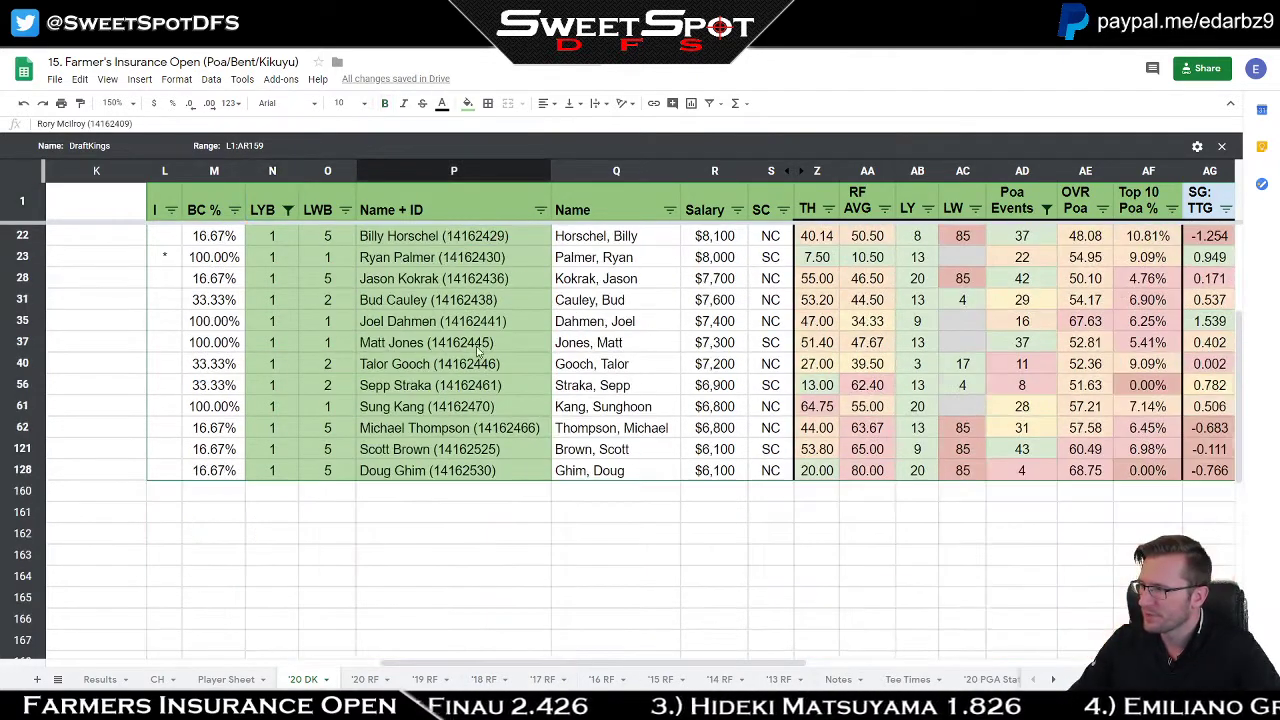
left_click(464, 474, "shift")
scroll(470, 465, "up", 3)
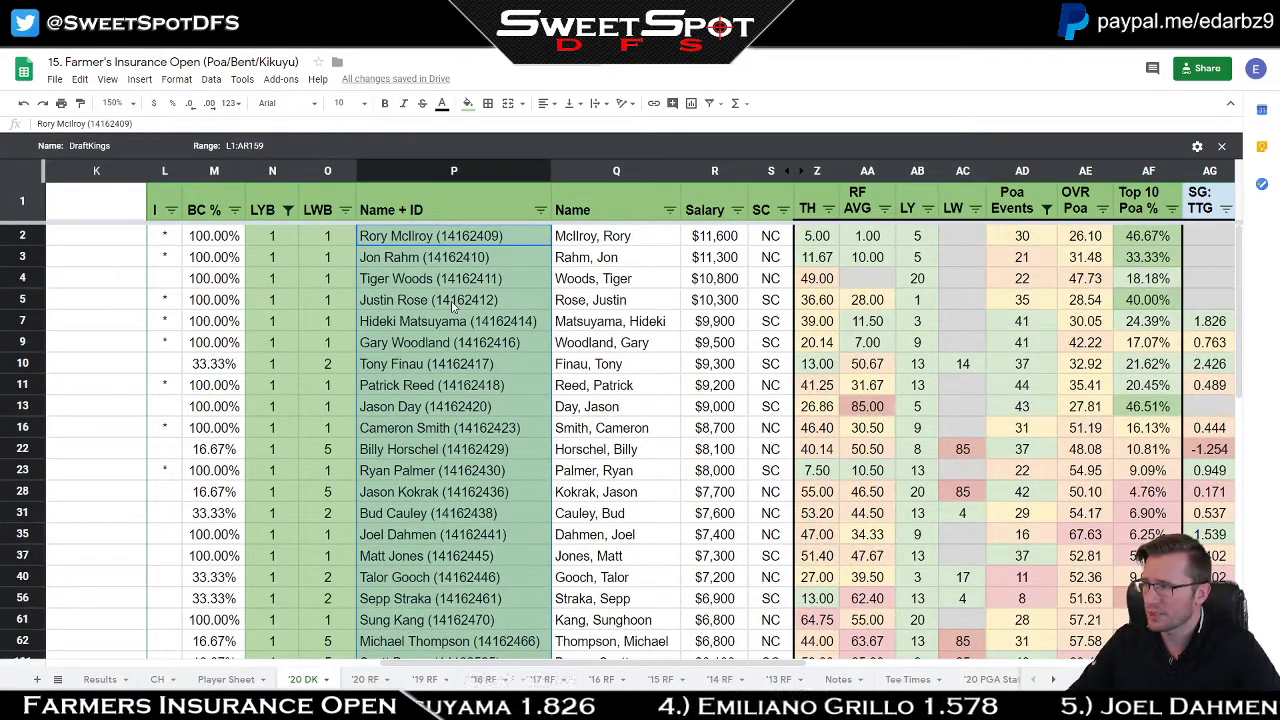
left_click(437, 244)
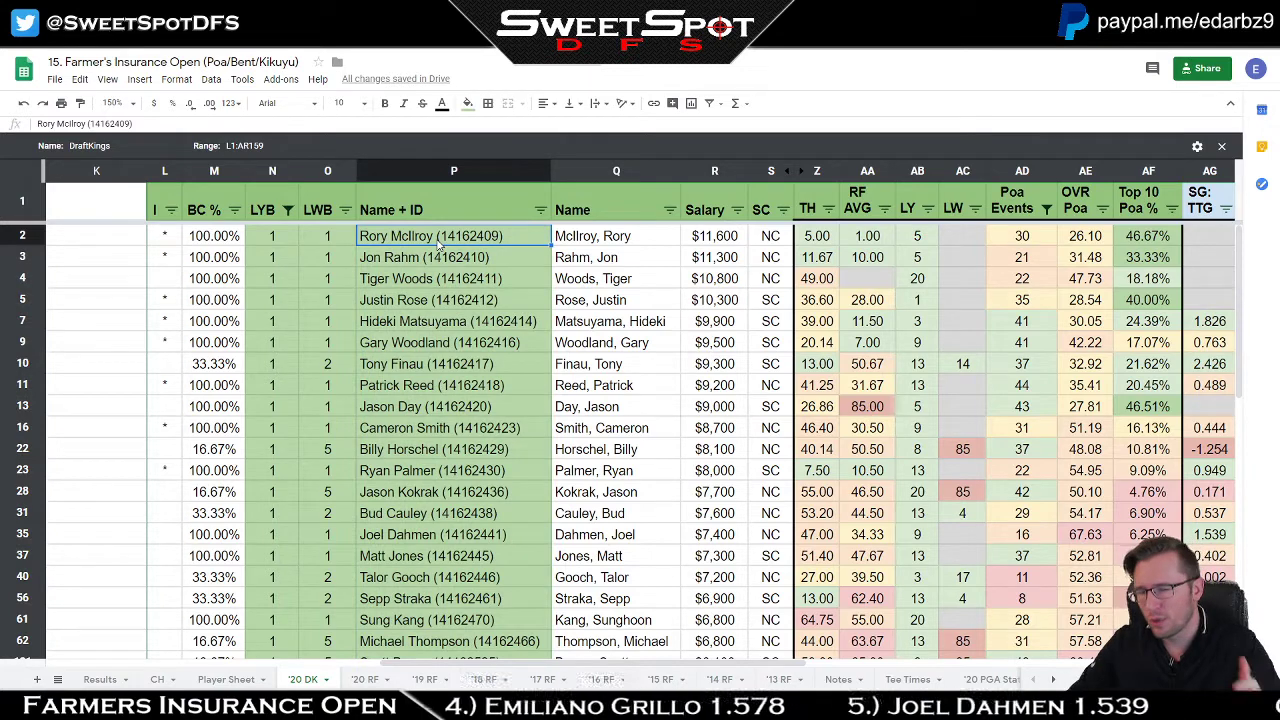
Step: Go through the LY and LW bucket lists for 2019, 2018, 2017, 2016 and 2015 on the Notes sheet
left_click(838, 679)
left_click_drag(960, 664, 1118, 669)
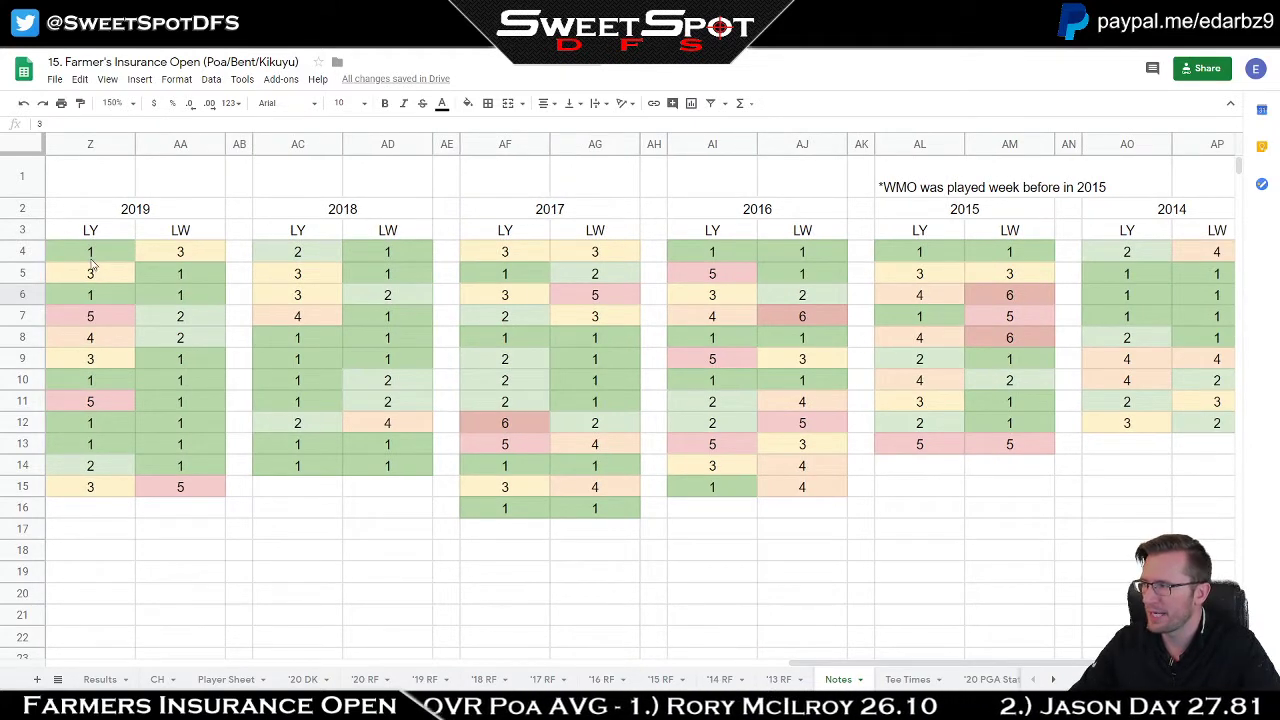
left_click_drag(92, 258, 185, 487)
left_click_drag(288, 262, 400, 465)
left_click_drag(497, 262, 600, 510)
left_click(713, 256)
left_click_drag(713, 256, 808, 490)
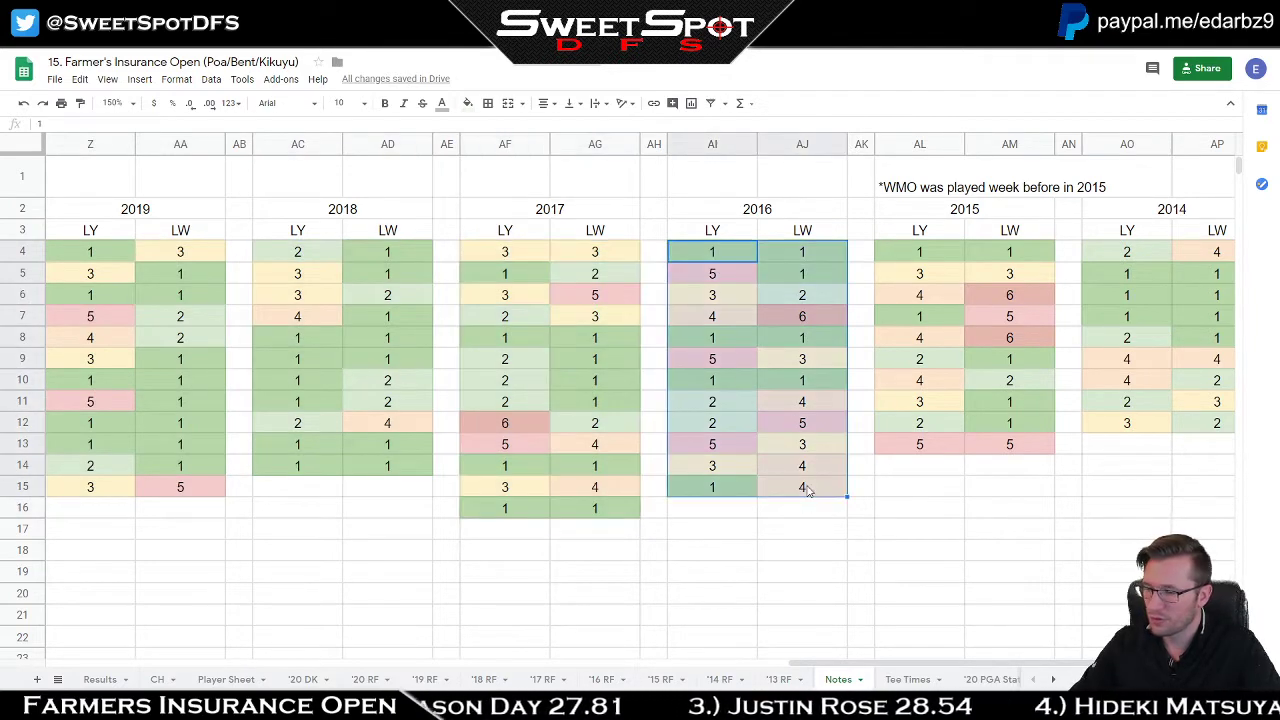
left_click_drag(903, 258, 1020, 445)
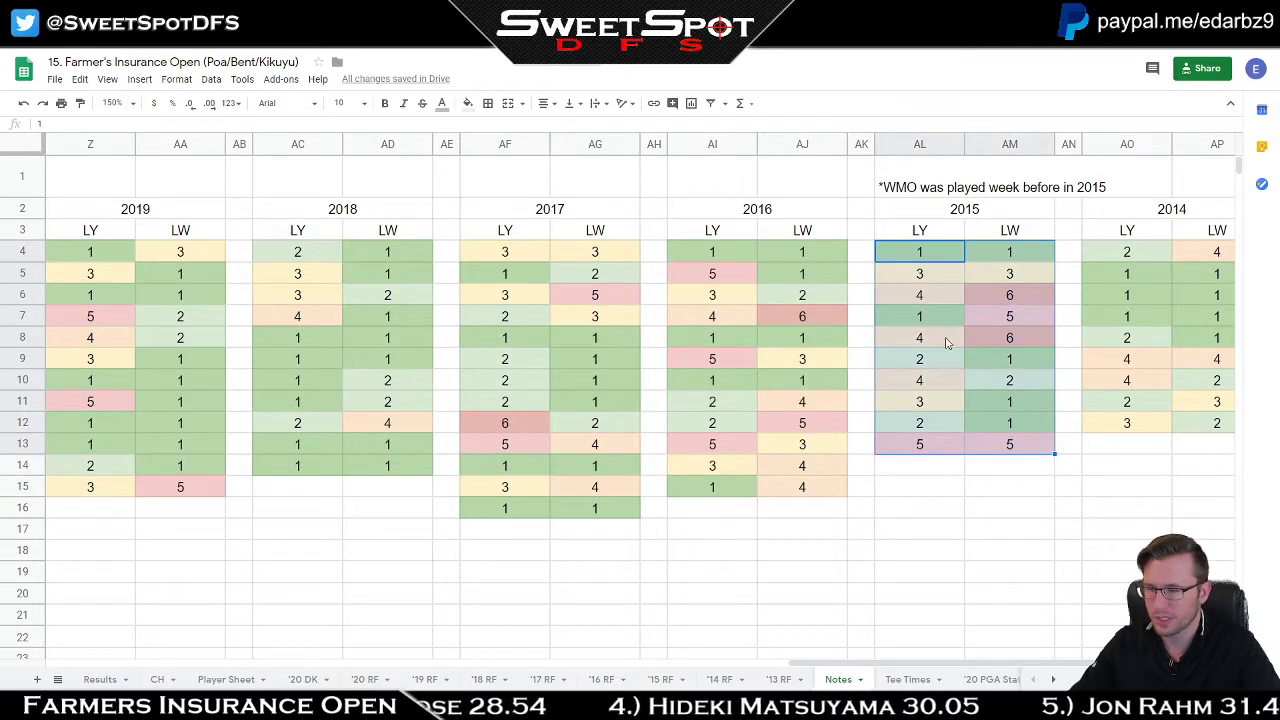
Step: Select one row with LY 1 and LW 1 in each yearly list from 2019 to 2014 together
left_click(95, 296)
left_click_drag(168, 298, 172, 298)
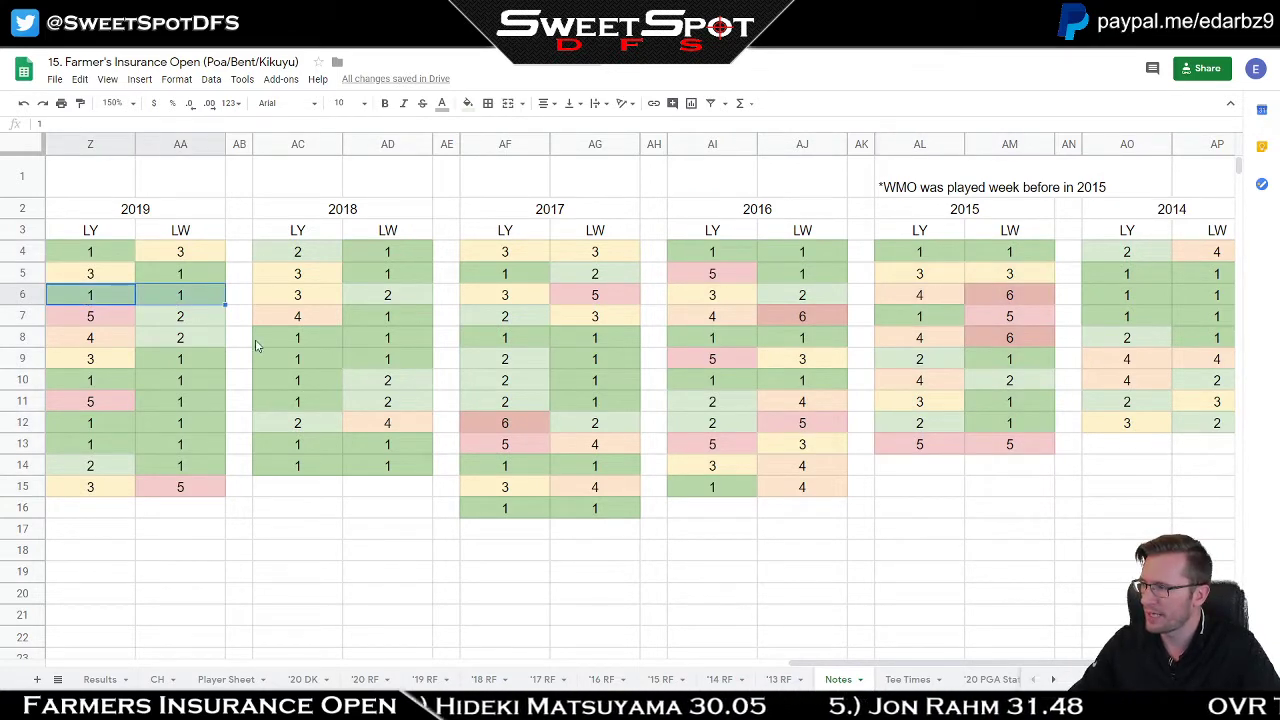
left_click_drag(297, 336, 415, 338, "ctrl")
left_click_drag(505, 340, 570, 343, "ctrl")
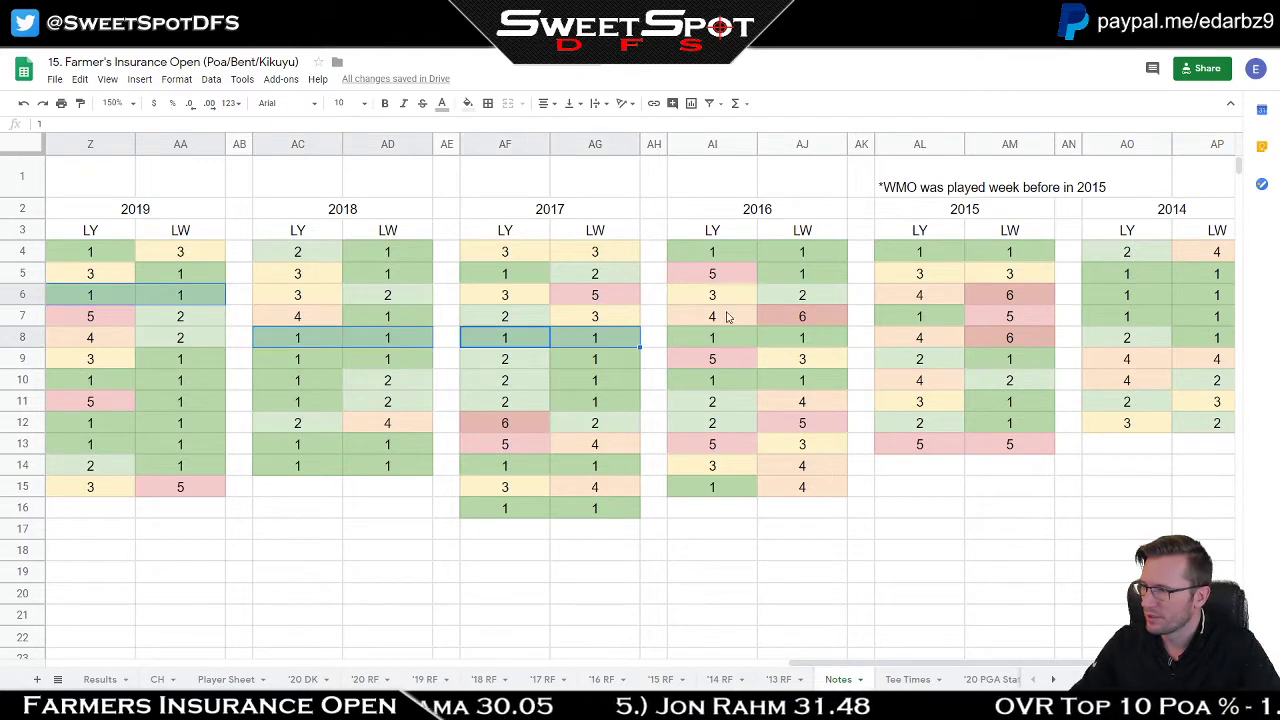
left_click_drag(718, 260, 835, 266, "ctrl")
left_click_drag(950, 258, 1030, 258, "ctrl")
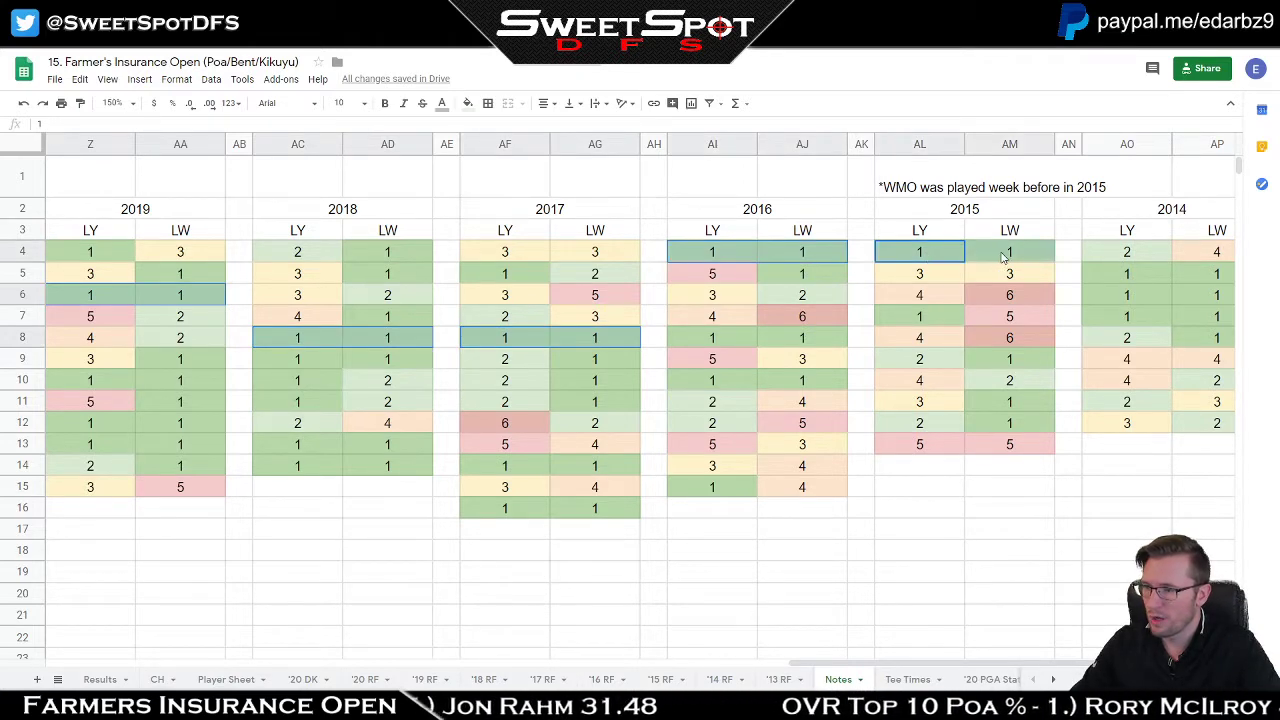
left_click_drag(1108, 278, 1200, 284, "ctrl")
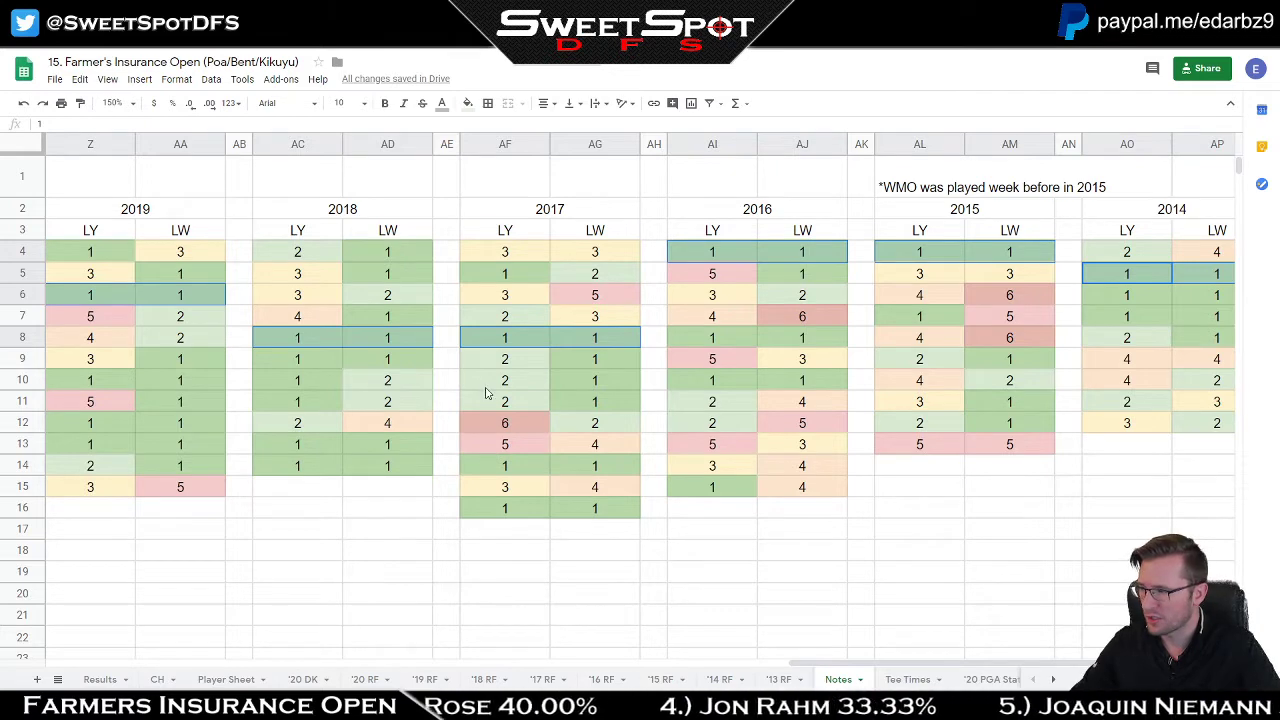
Step: Examine the LY1, LY2 and LY3 combinations with LW1 to LW6 in the frequency tables below the yearly lists
scroll(488, 393, "down", 5)
scroll(488, 393, "down", 3)
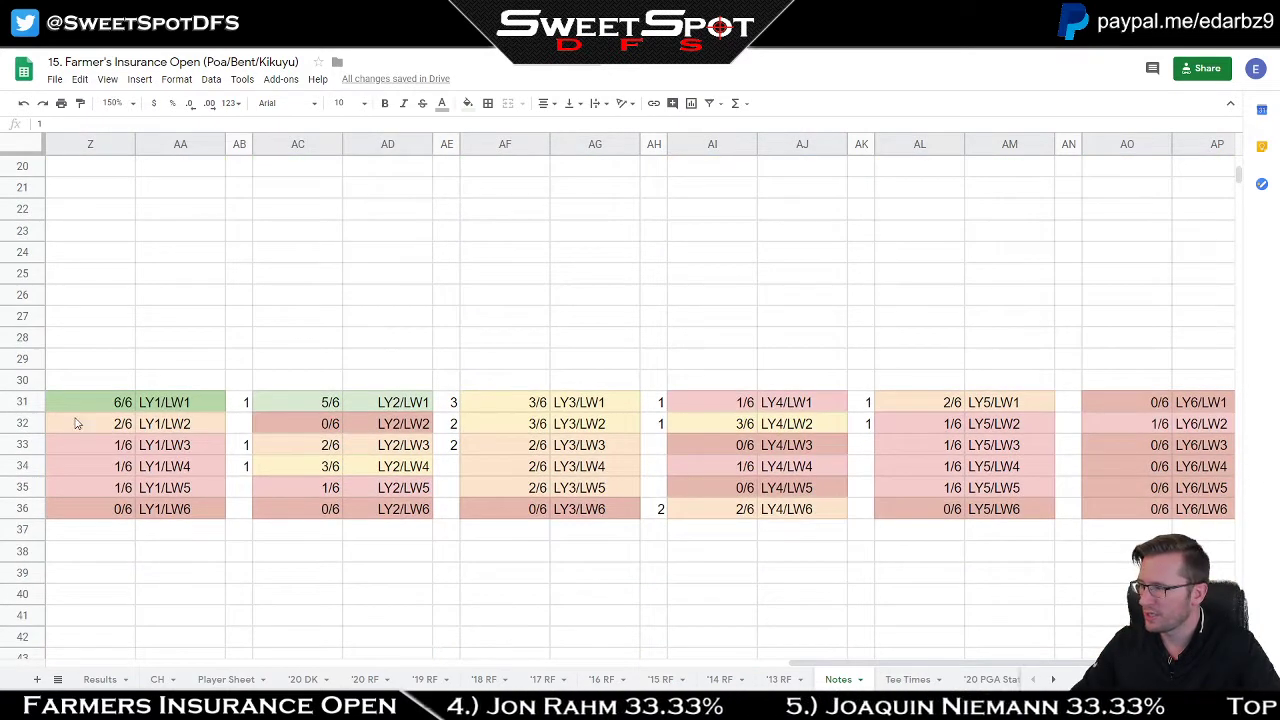
left_click_drag(94, 404, 101, 505)
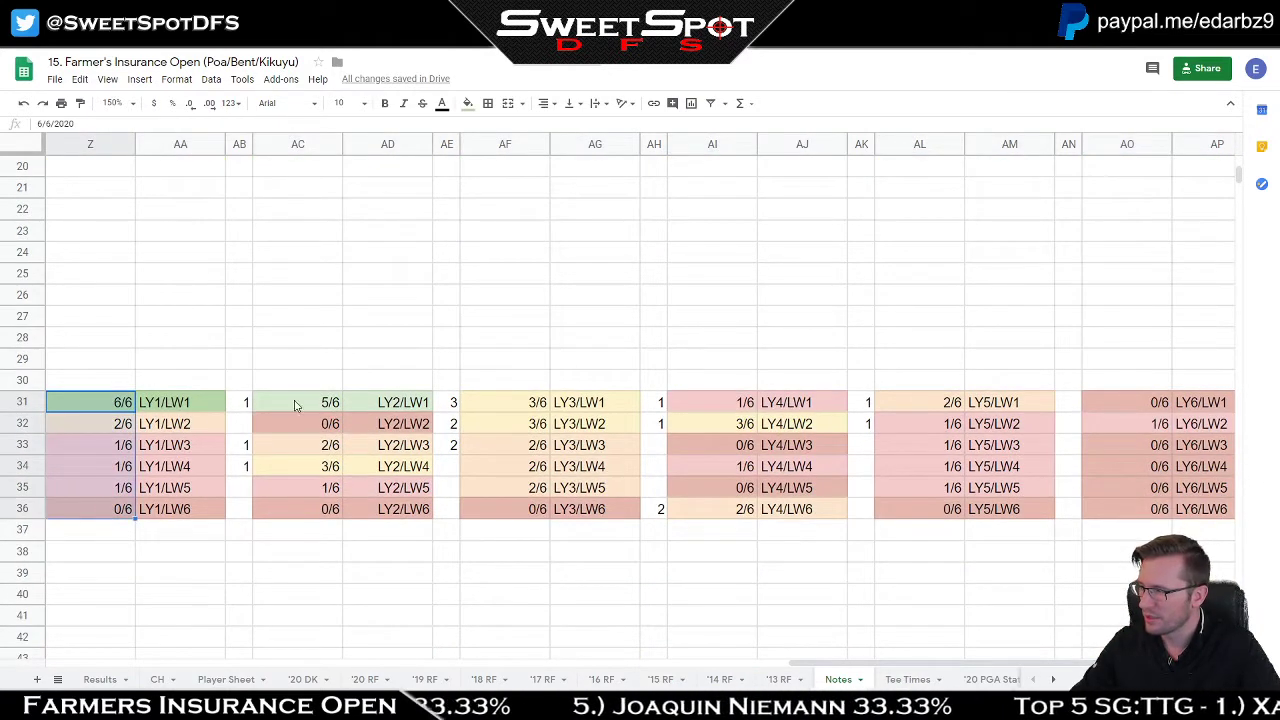
left_click_drag(195, 410, 190, 512)
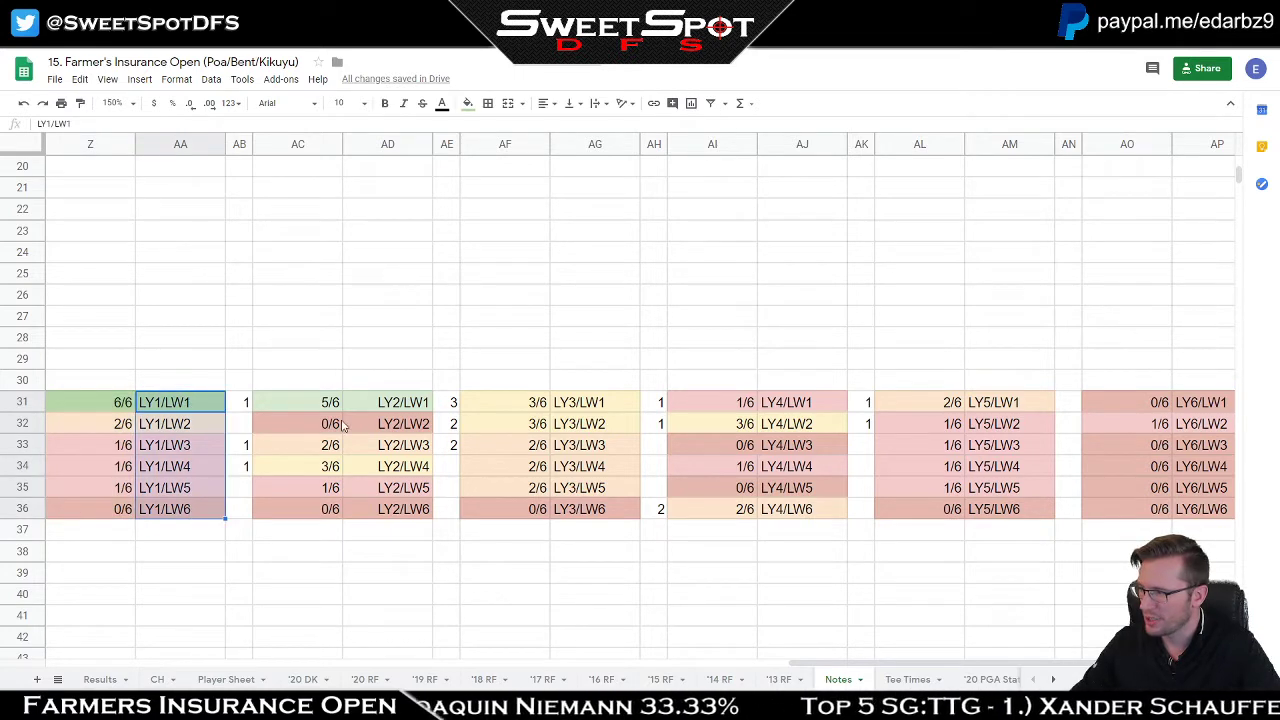
left_click_drag(390, 412, 398, 513)
left_click_drag(590, 402, 591, 509)
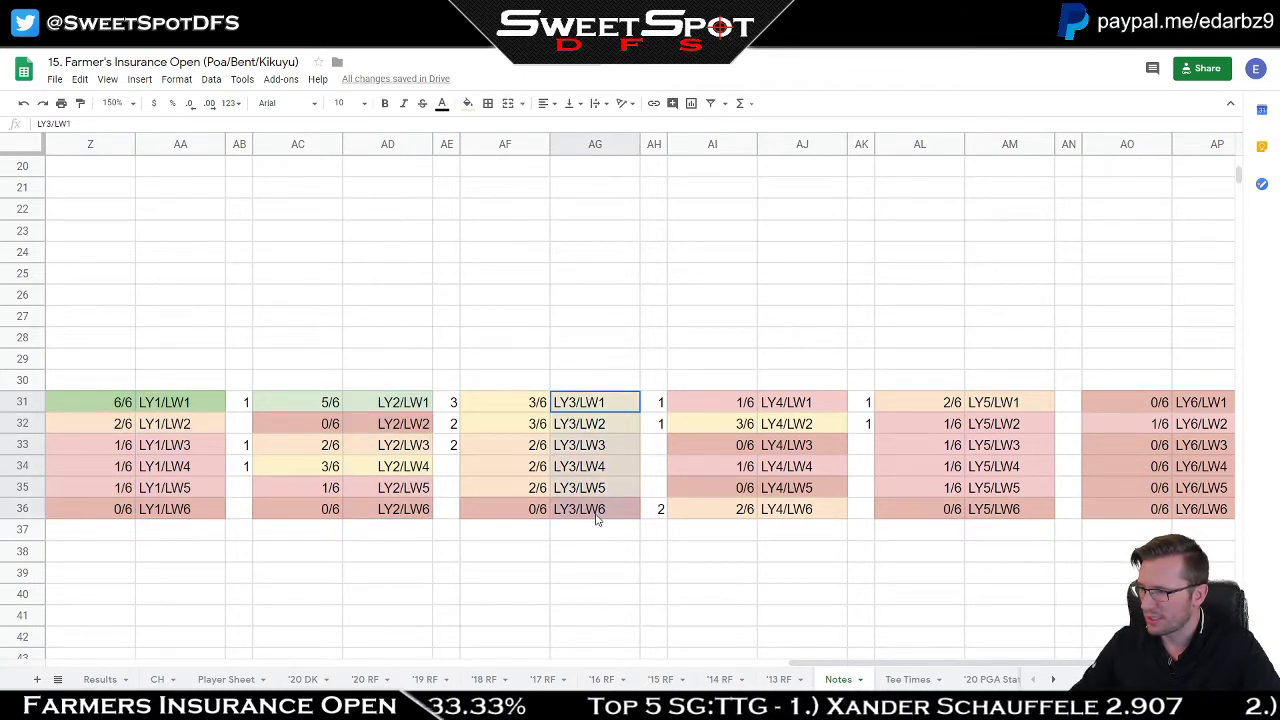
Step: Examine the LY4 and LY6 combinations with LW1 to LW6, including the frequency of LY6/LW2
left_click(814, 402)
left_click_drag(812, 412, 837, 509)
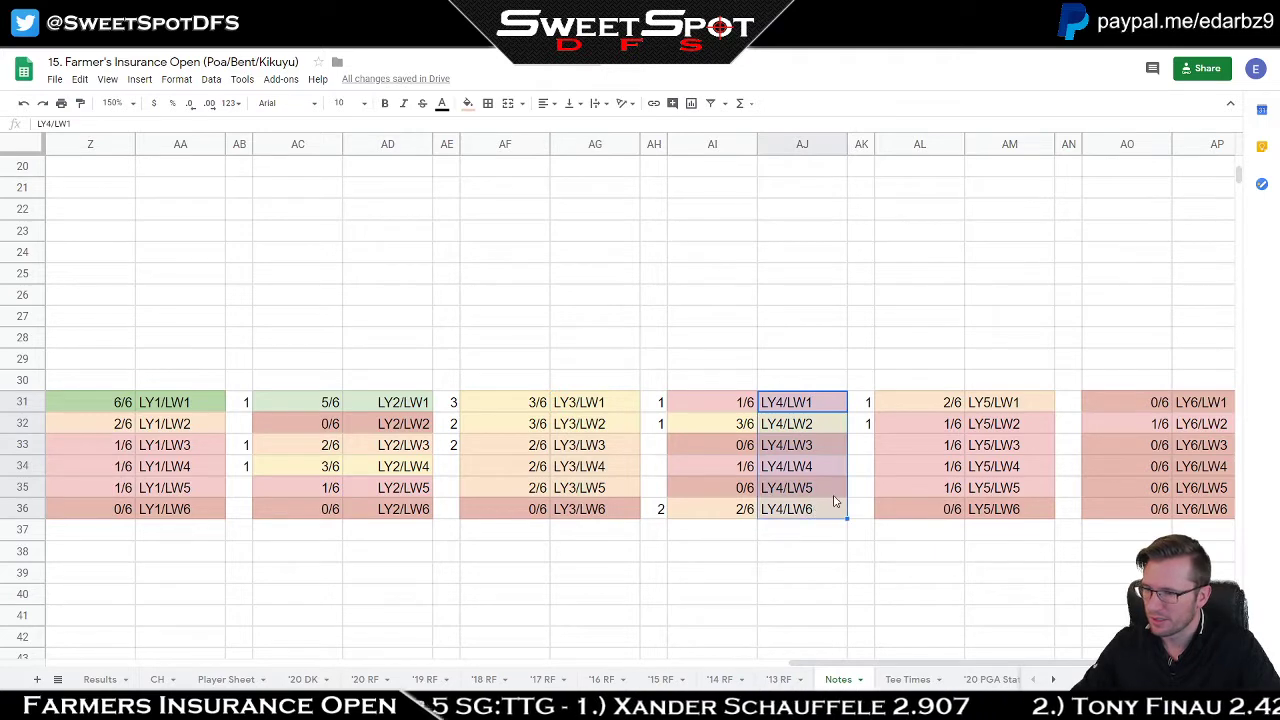
left_click_drag(1195, 410, 1195, 513)
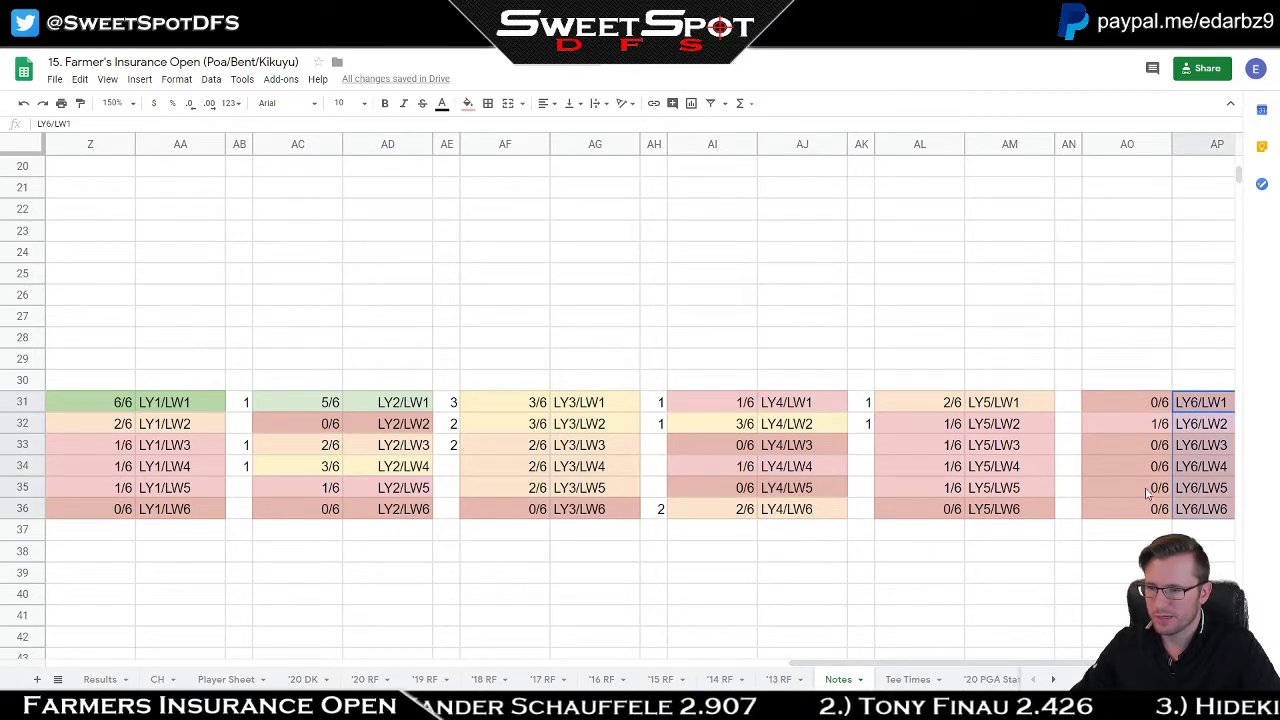
left_click(1161, 423)
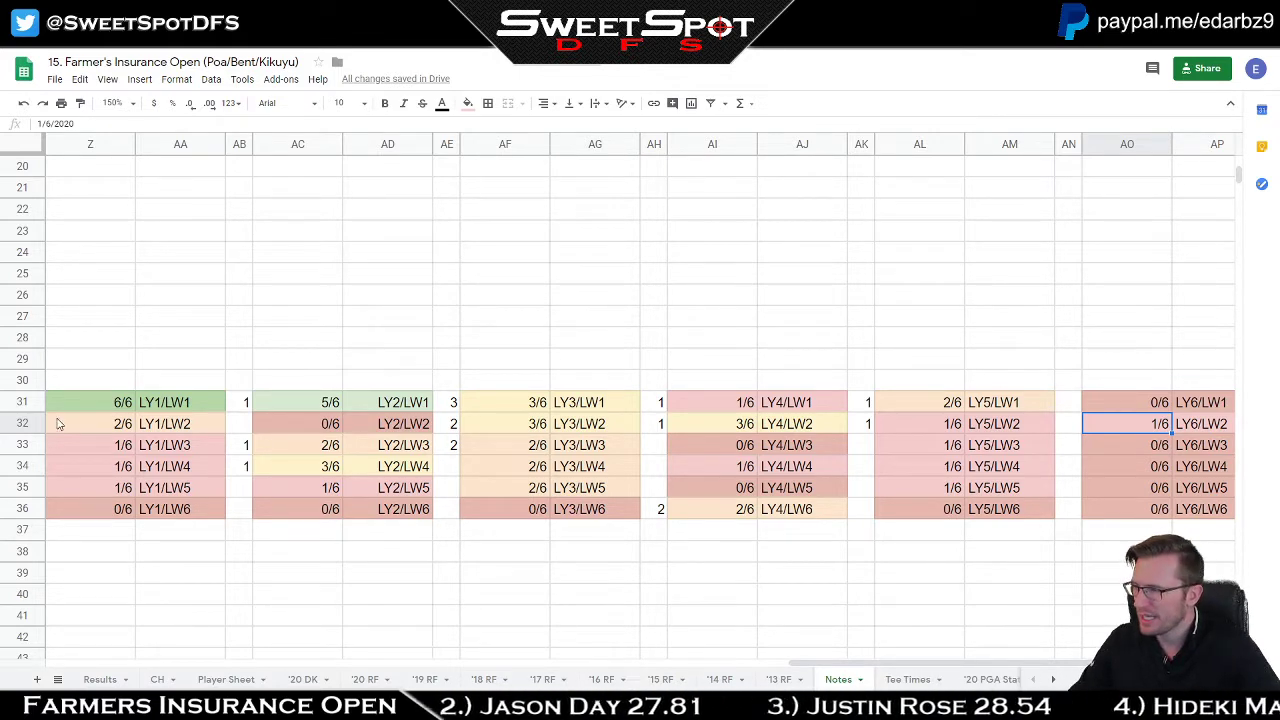
Step: Examine the LY/LW combination frequencies in rows 31 to 36, focusing on the LY1 and LY3 blocks
left_click_drag(99, 406, 175, 406)
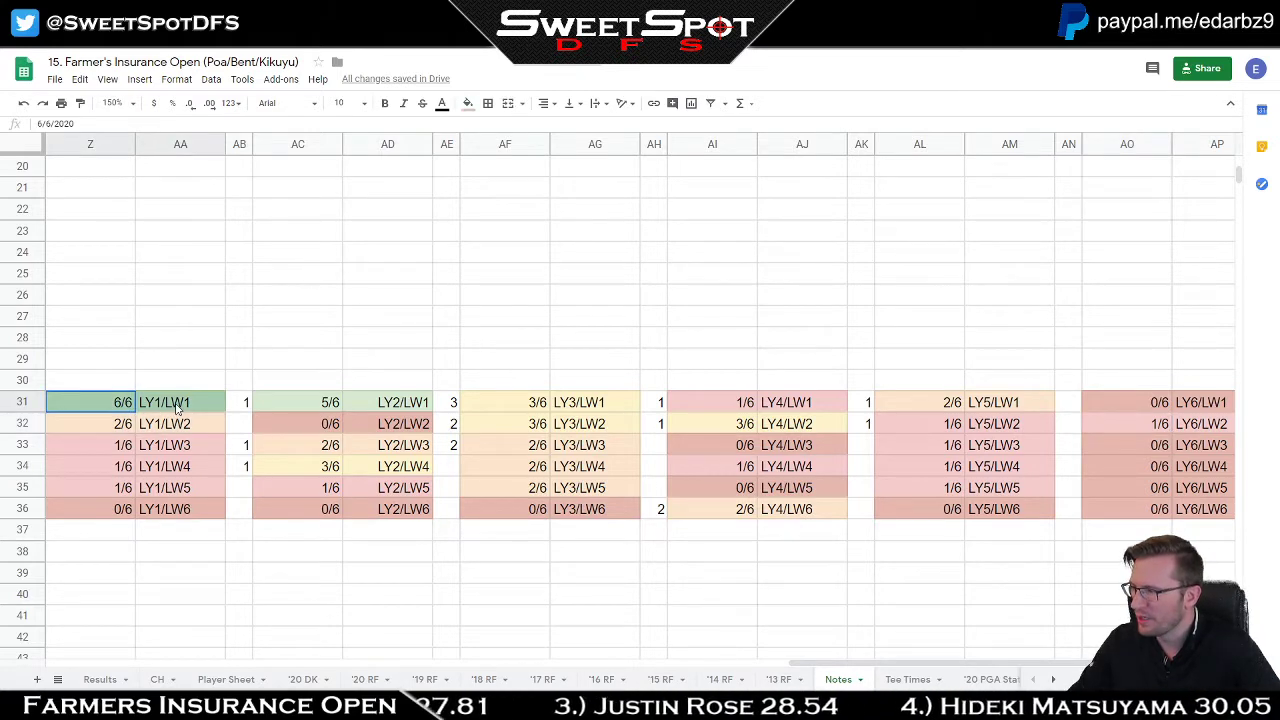
left_click_drag(61, 455, 177, 514)
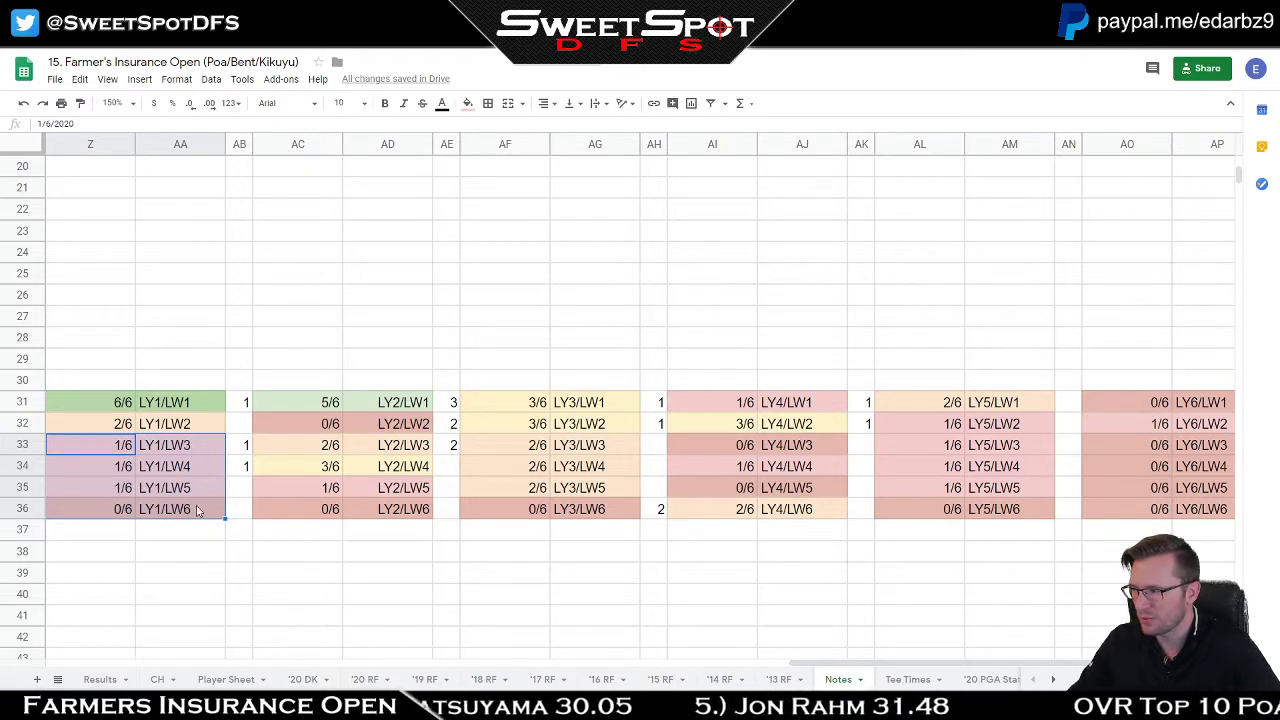
left_click_drag(170, 445, 103, 517)
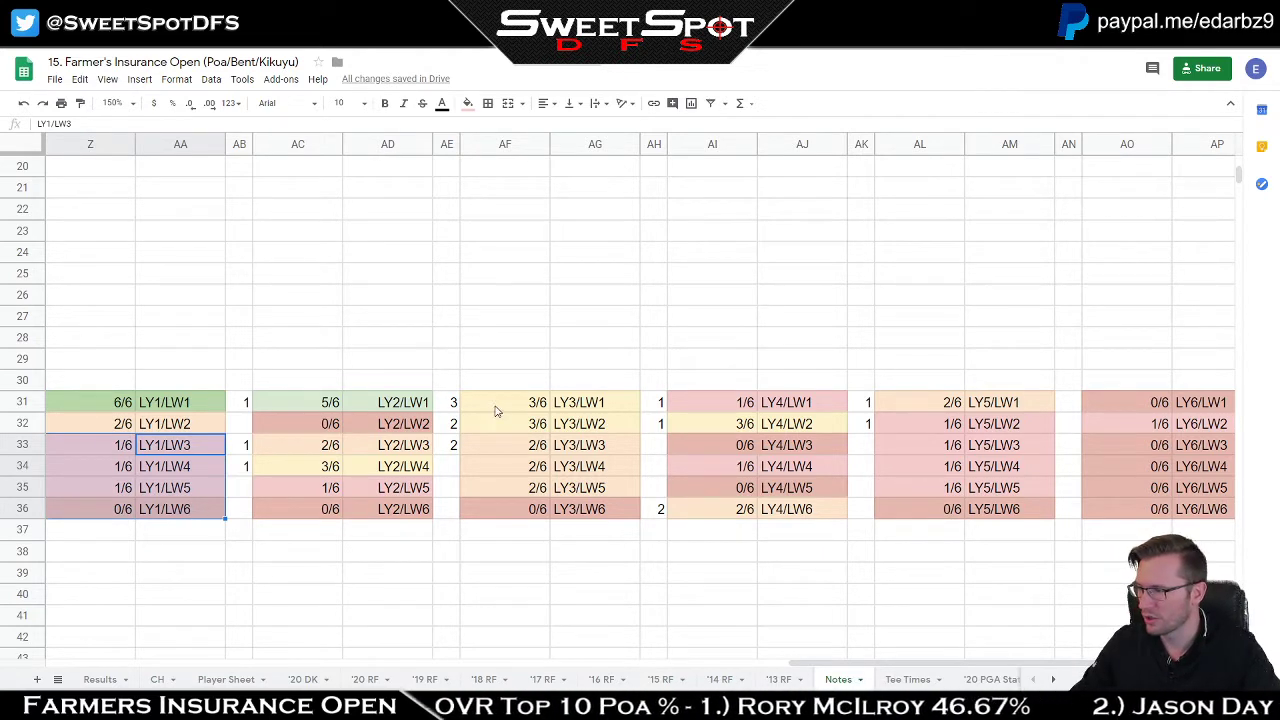
left_click_drag(497, 410, 578, 488)
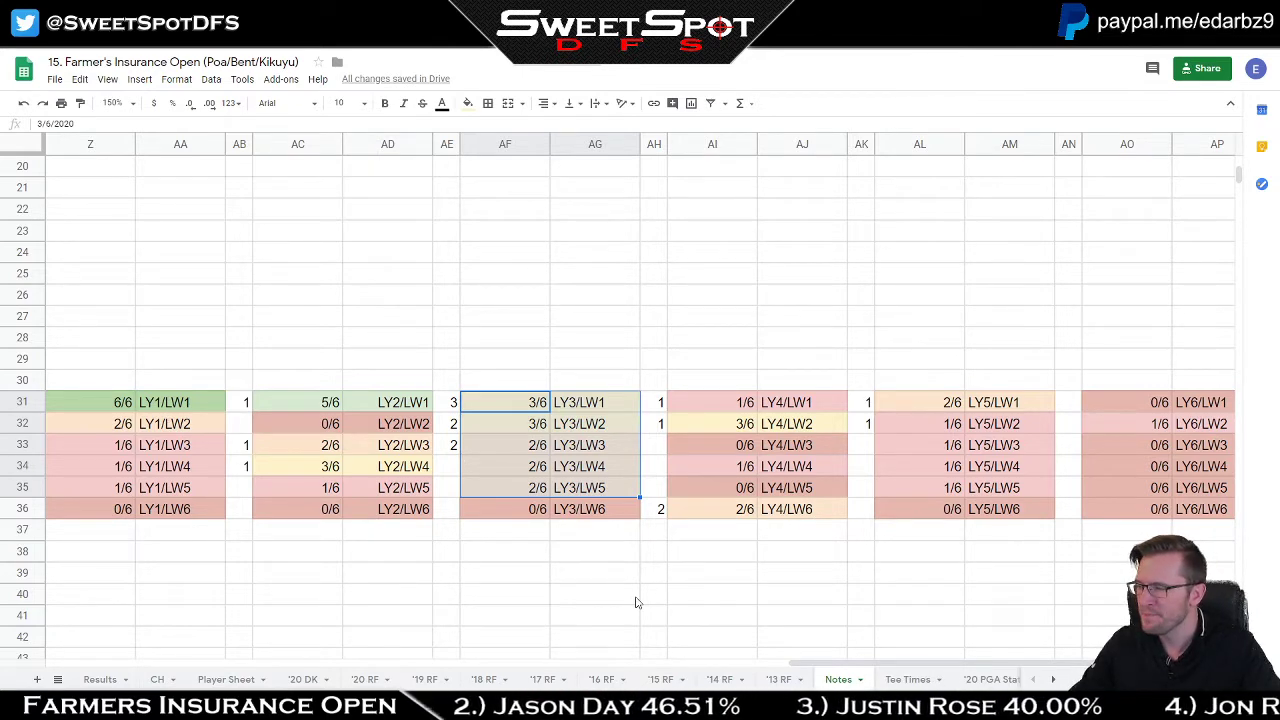
left_click(338, 255)
left_click_drag(94, 410, 172, 404)
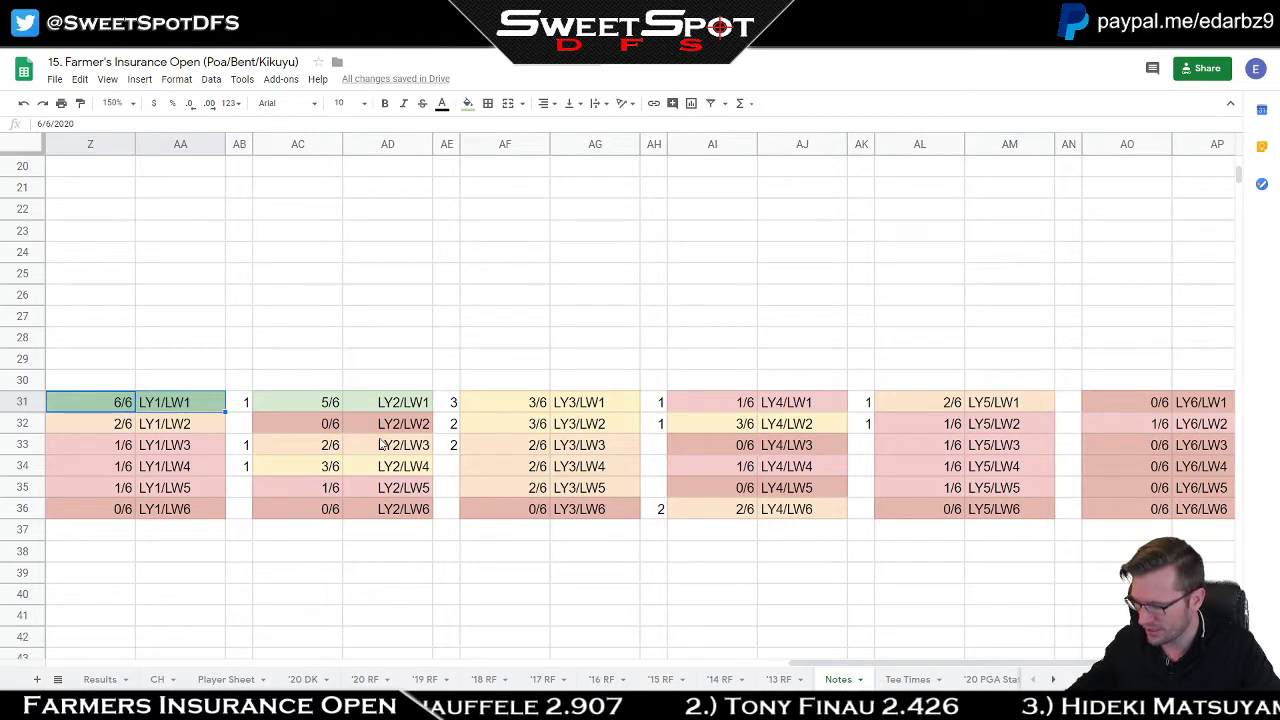
scroll(502, 410, "up", 7)
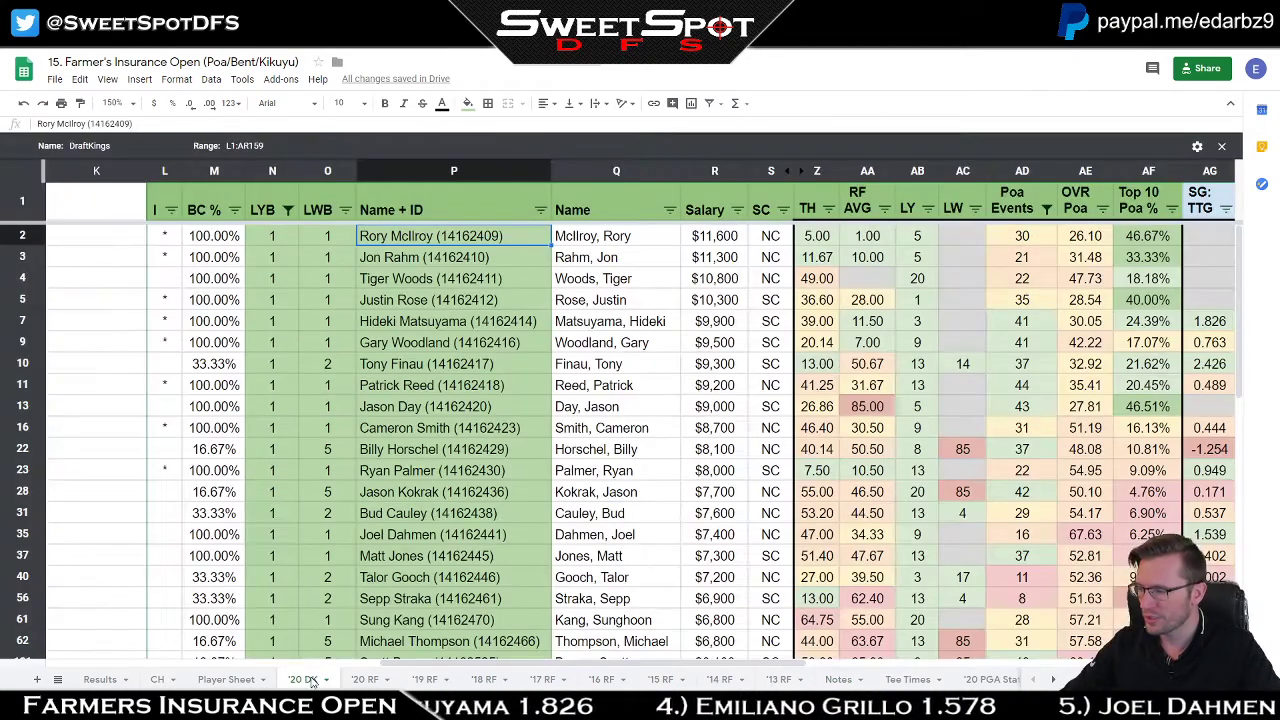
Step: Filter the '20 DK sheet's LWB column to show only players with the value 1
left_click(308, 679)
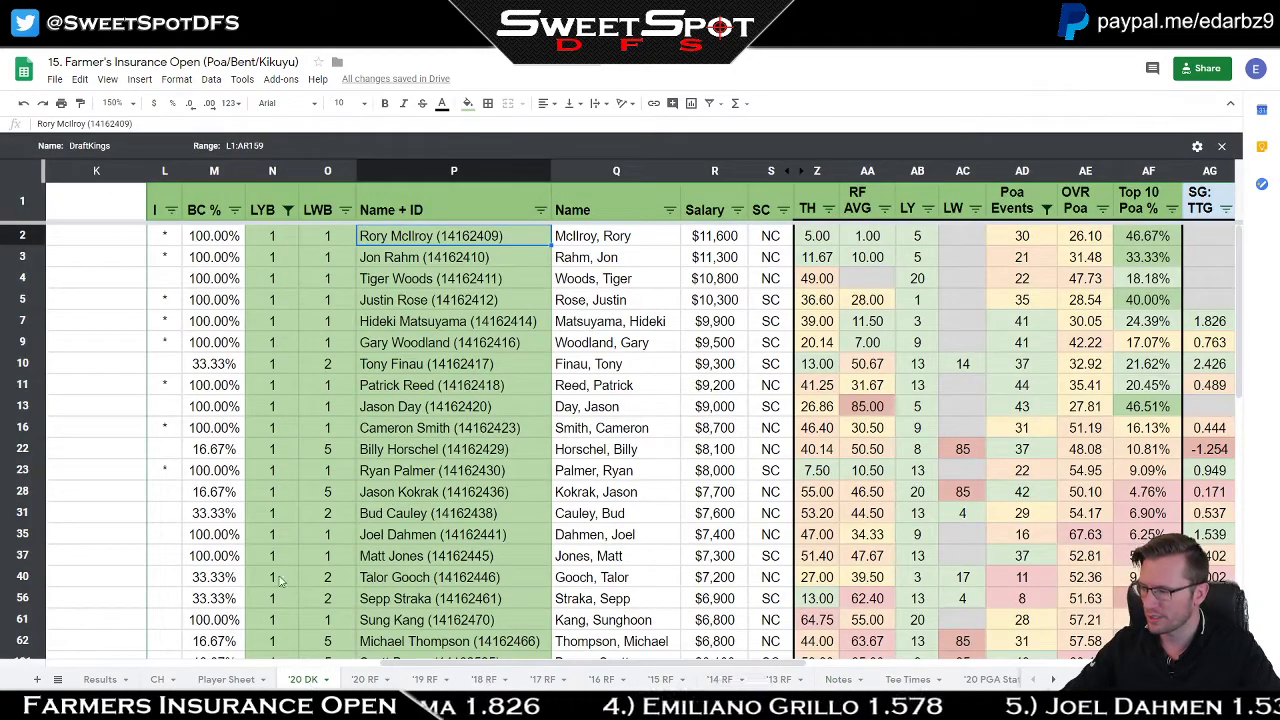
left_click(345, 209)
left_click(218, 333)
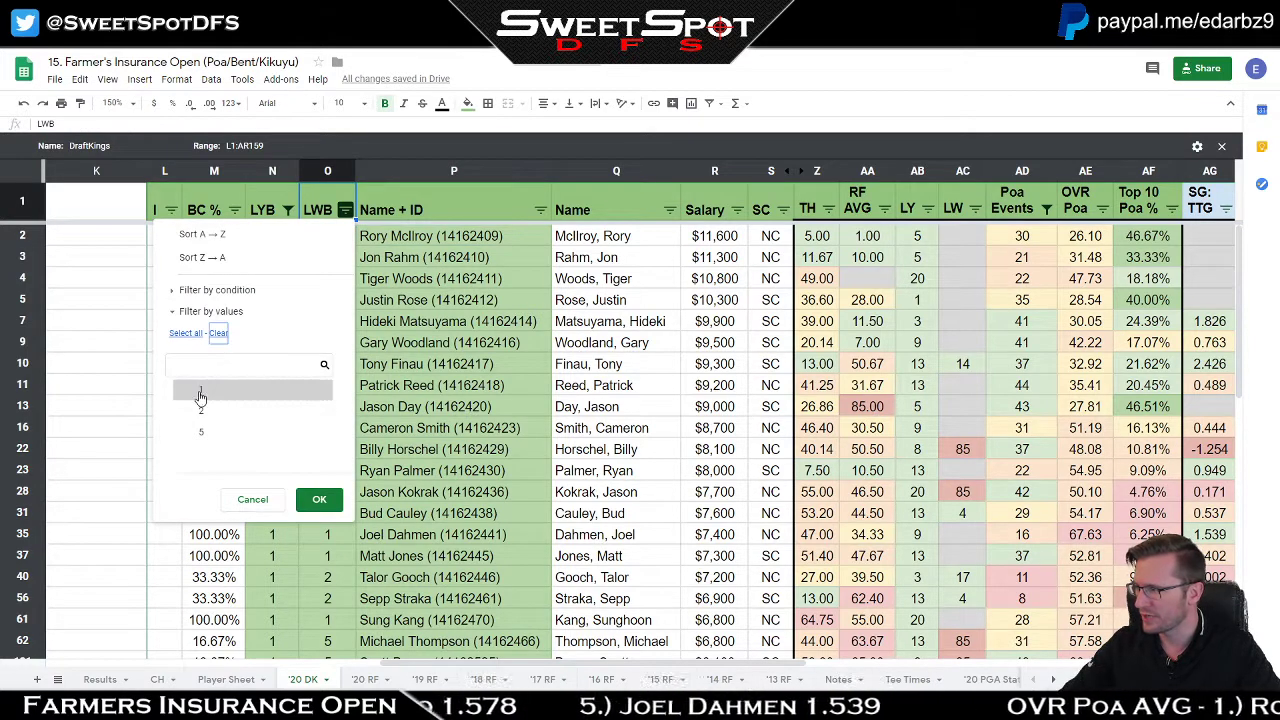
left_click(198, 391)
left_click(318, 500)
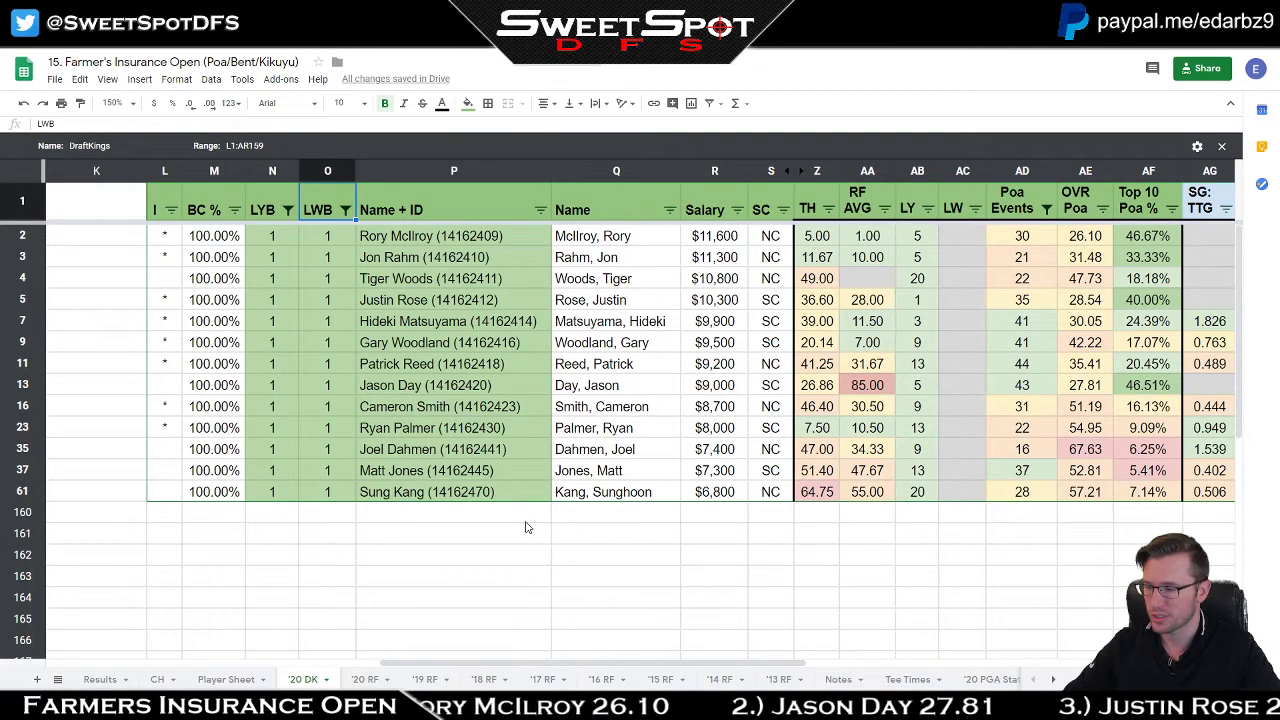
Step: On the Notes sheet, highlight one LY 1/LW 1 pair in each year from 2019 to 2015, plus the three consecutive 2014 pairs
left_click(846, 681)
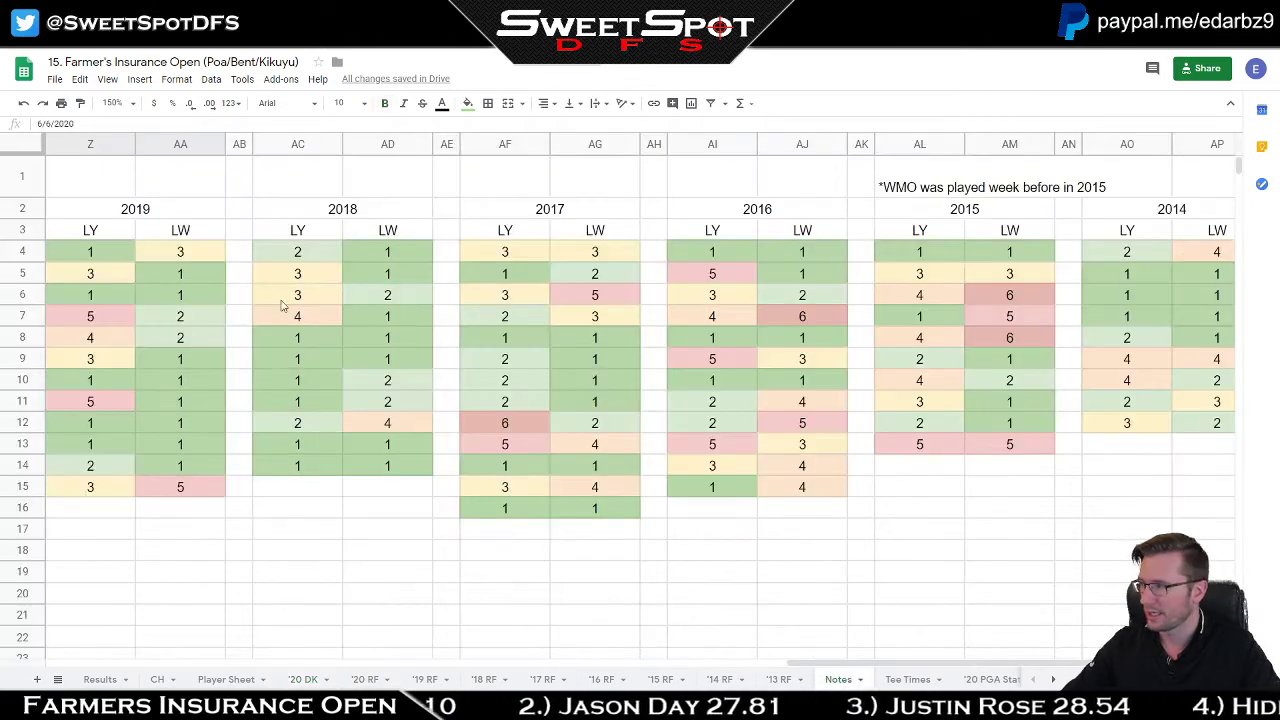
left_click(111, 298)
left_click_drag(178, 298, 180, 298)
left_click_drag(309, 343, 627, 340)
left_click_drag(705, 263, 805, 260)
left_click_drag(909, 259, 1035, 261)
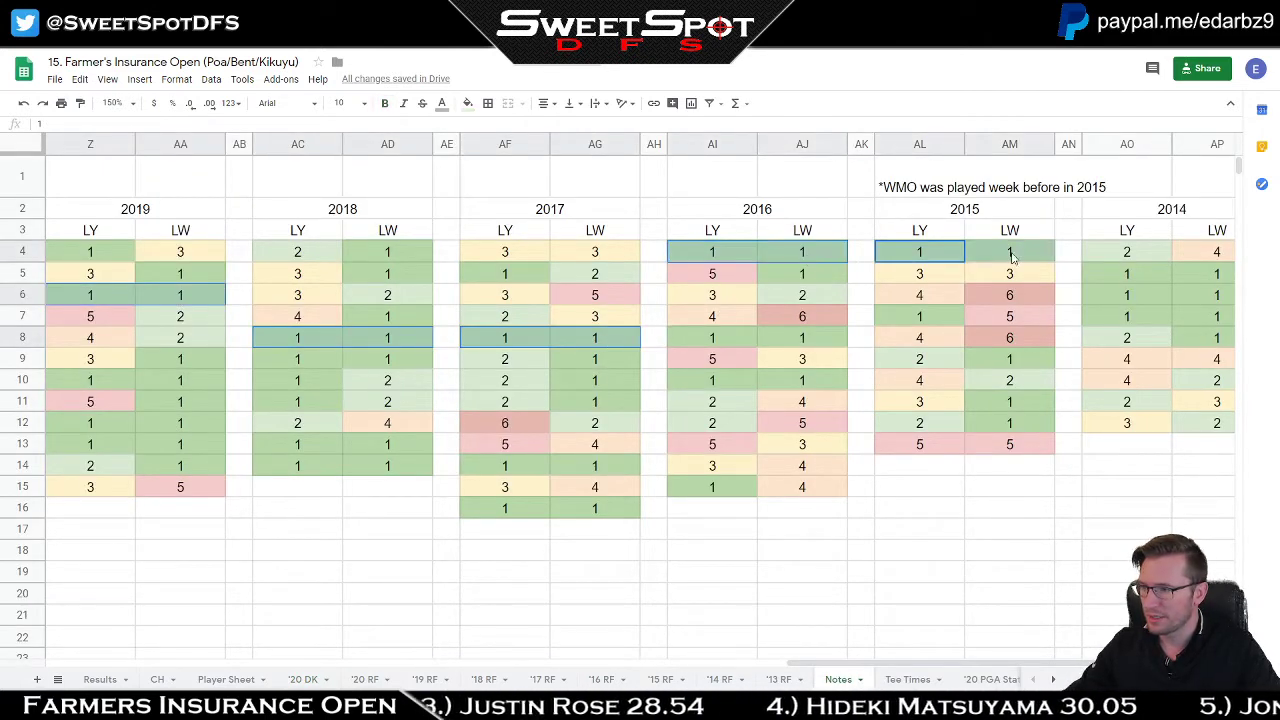
left_click_drag(1111, 277, 1216, 318)
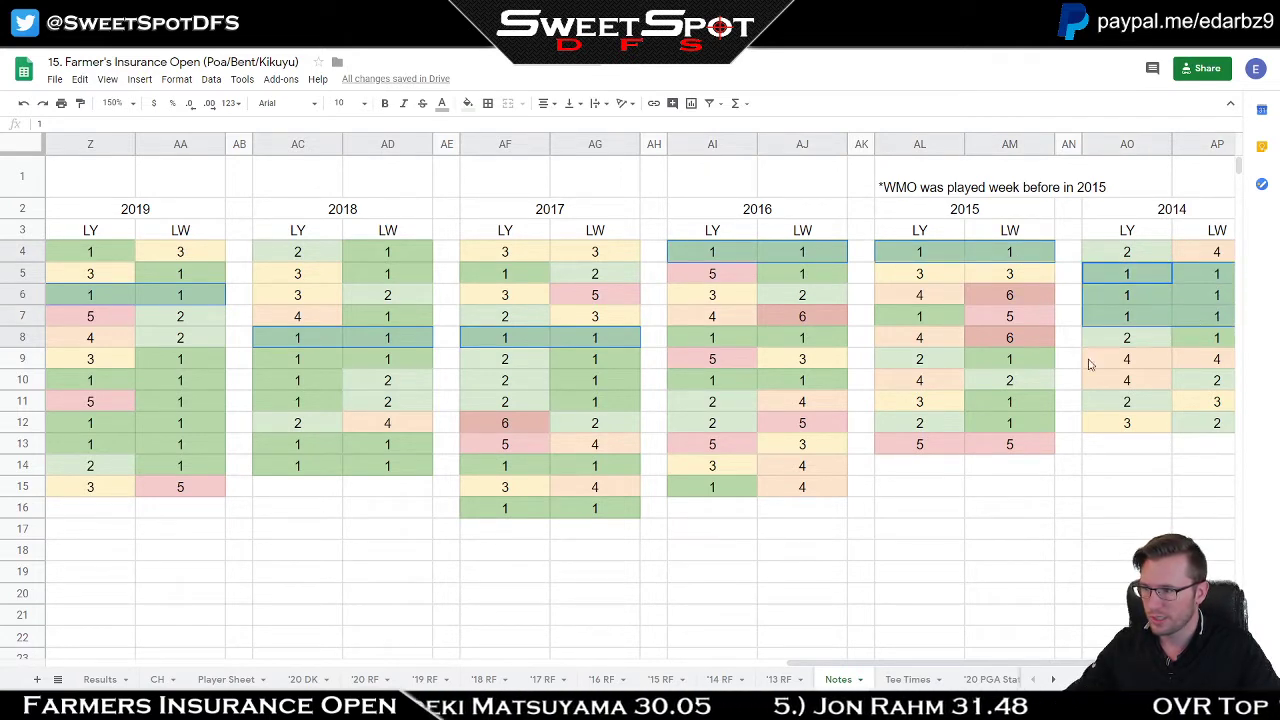
Step: Add the remaining LY 1/LW 1 pairs for 2016, 2017, 2018 and 2019 to the highlighted selection
left_click_drag(710, 338, 830, 345)
left_click_drag(715, 381, 832, 390)
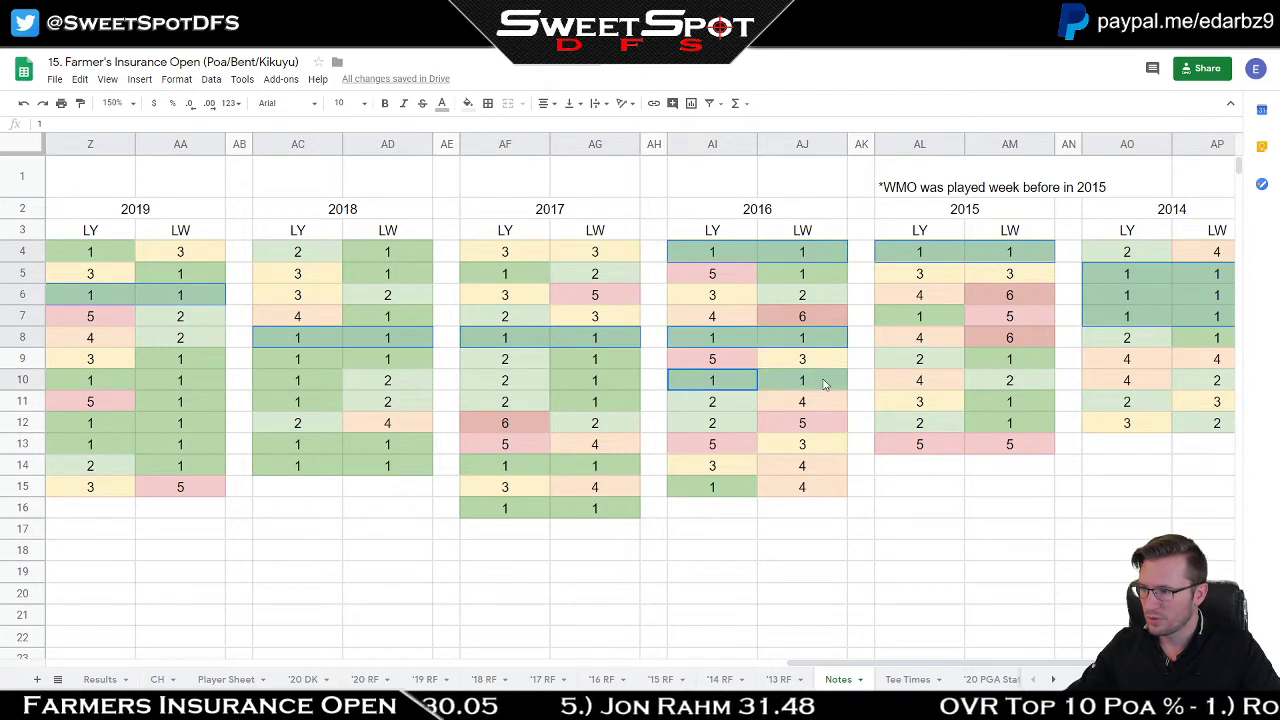
left_click(515, 467, "ctrl")
left_click_drag(582, 470, 586, 472)
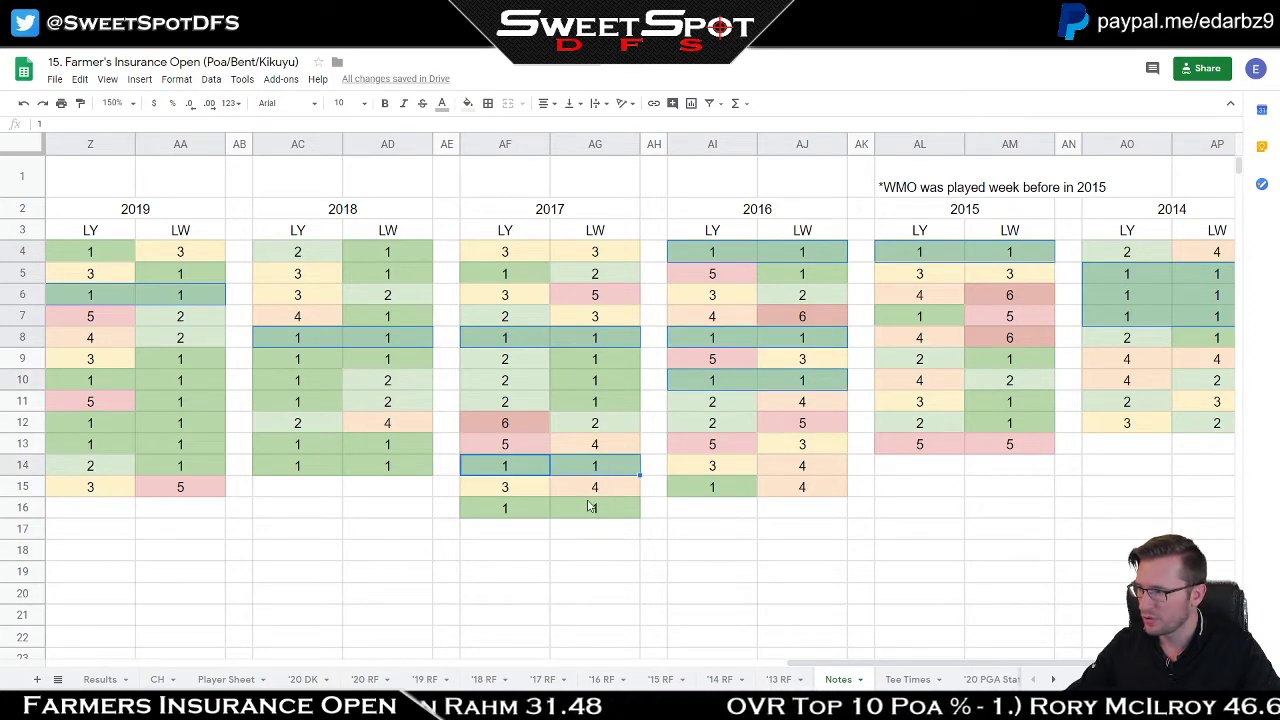
left_click_drag(531, 510, 595, 508)
left_click_drag(297, 364, 394, 365)
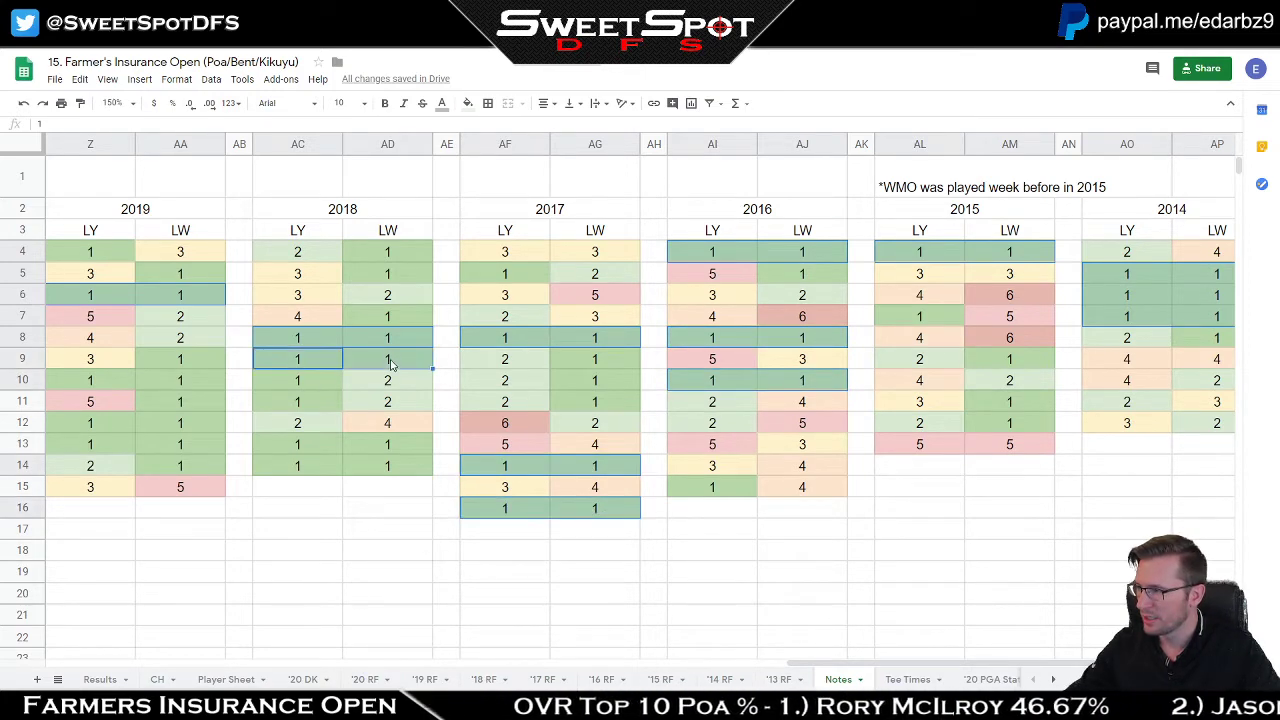
left_click_drag(305, 446, 397, 473)
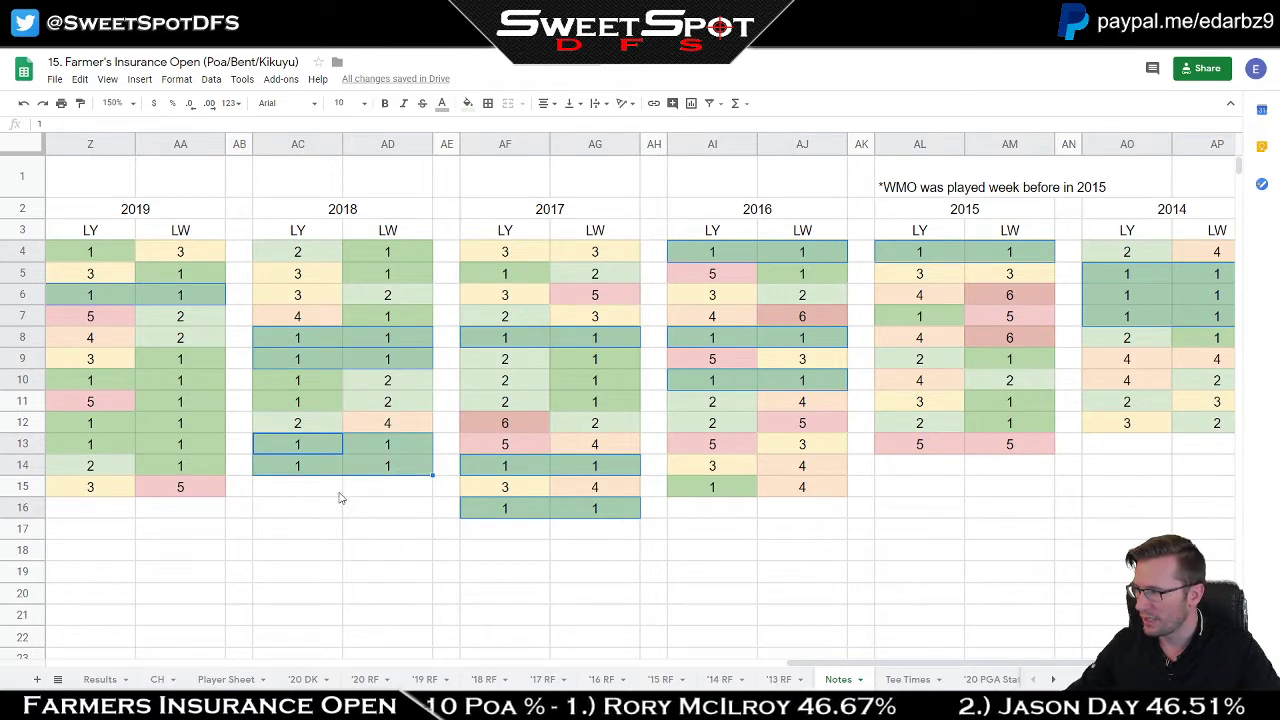
left_click_drag(85, 384, 184, 390)
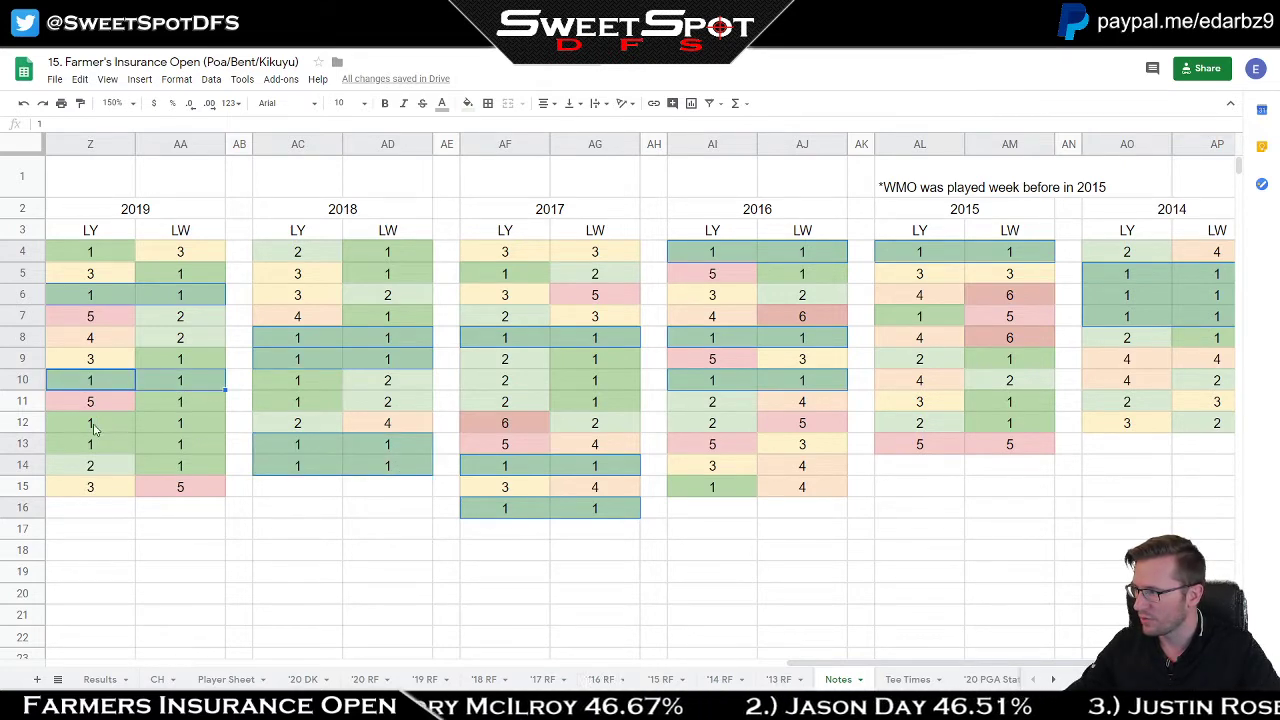
left_click_drag(95, 428, 178, 449)
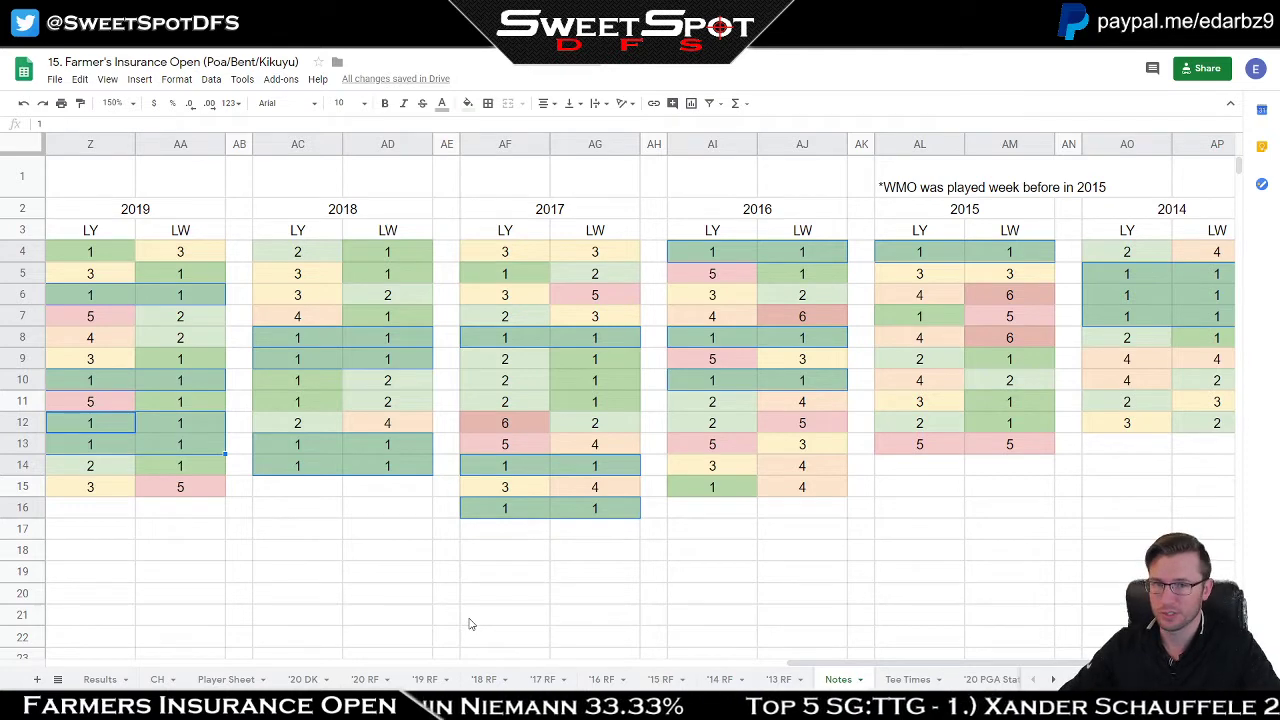
Step: Check the salaries of Sung Kang, Matt Jones, Joel Dahmen and Ryan Palmer on the filtered '20 DK sheet
left_click(302, 680)
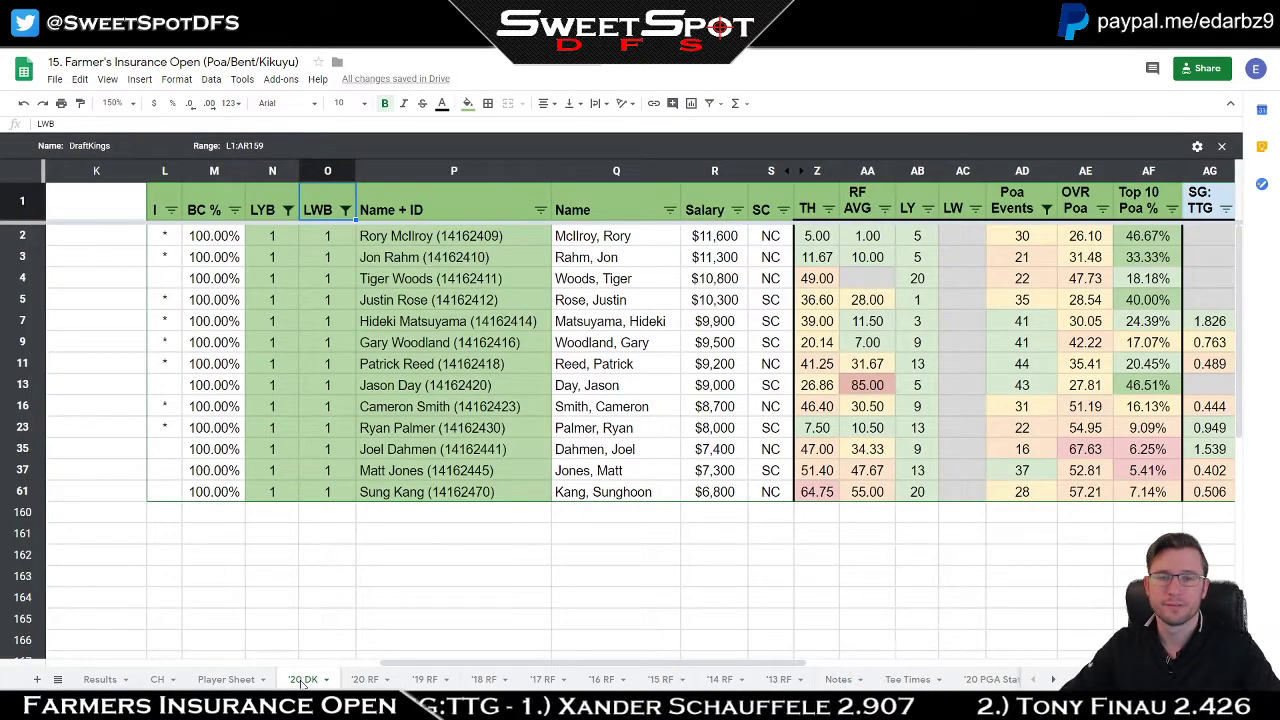
left_click(718, 492)
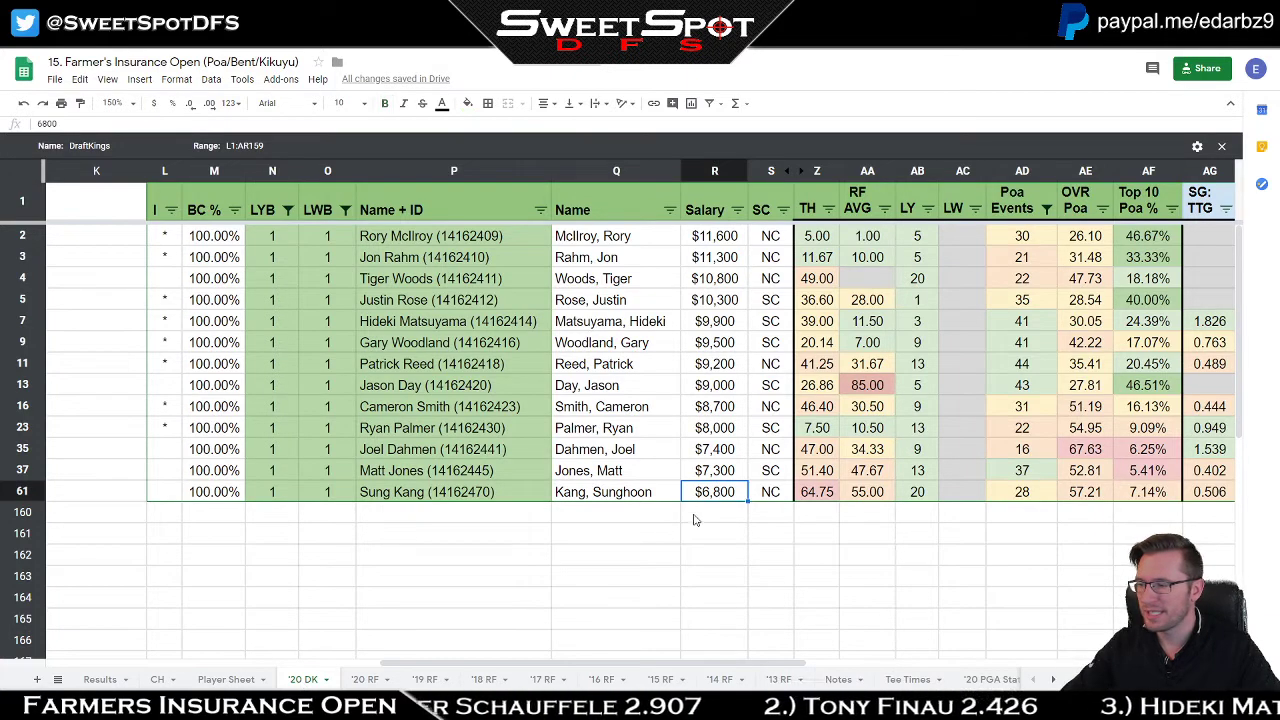
left_click(728, 472)
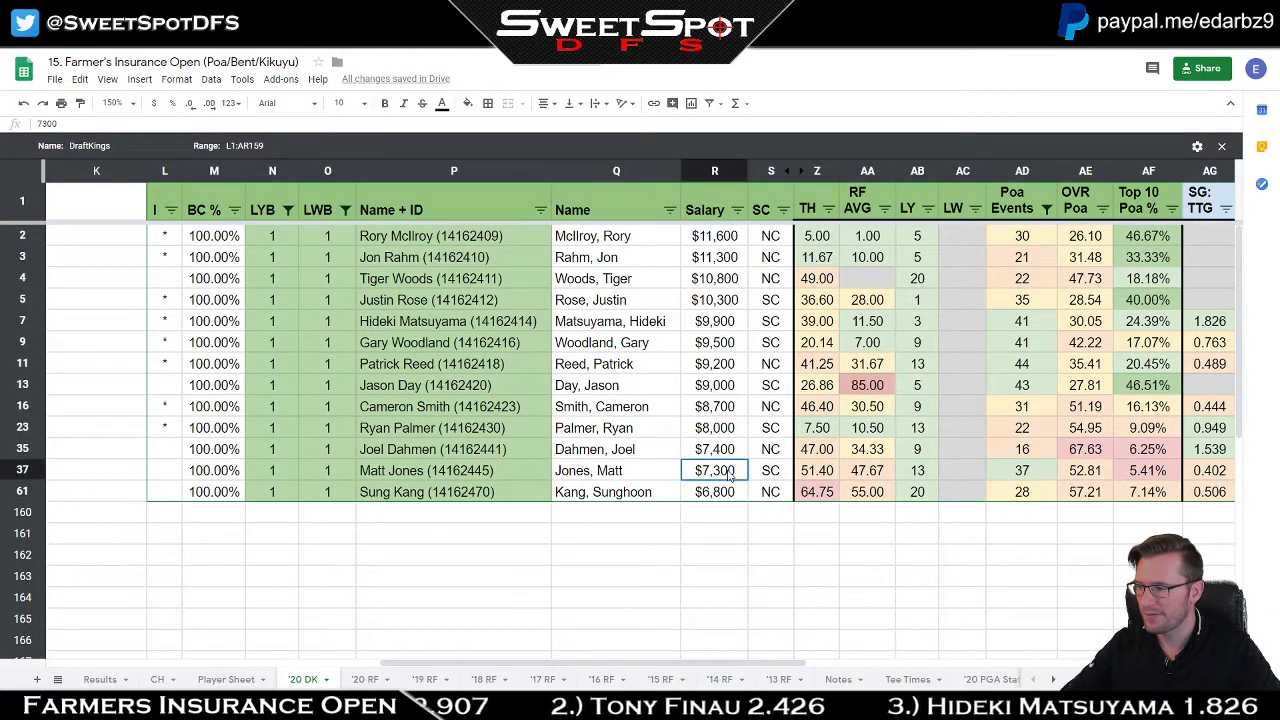
left_click(729, 454)
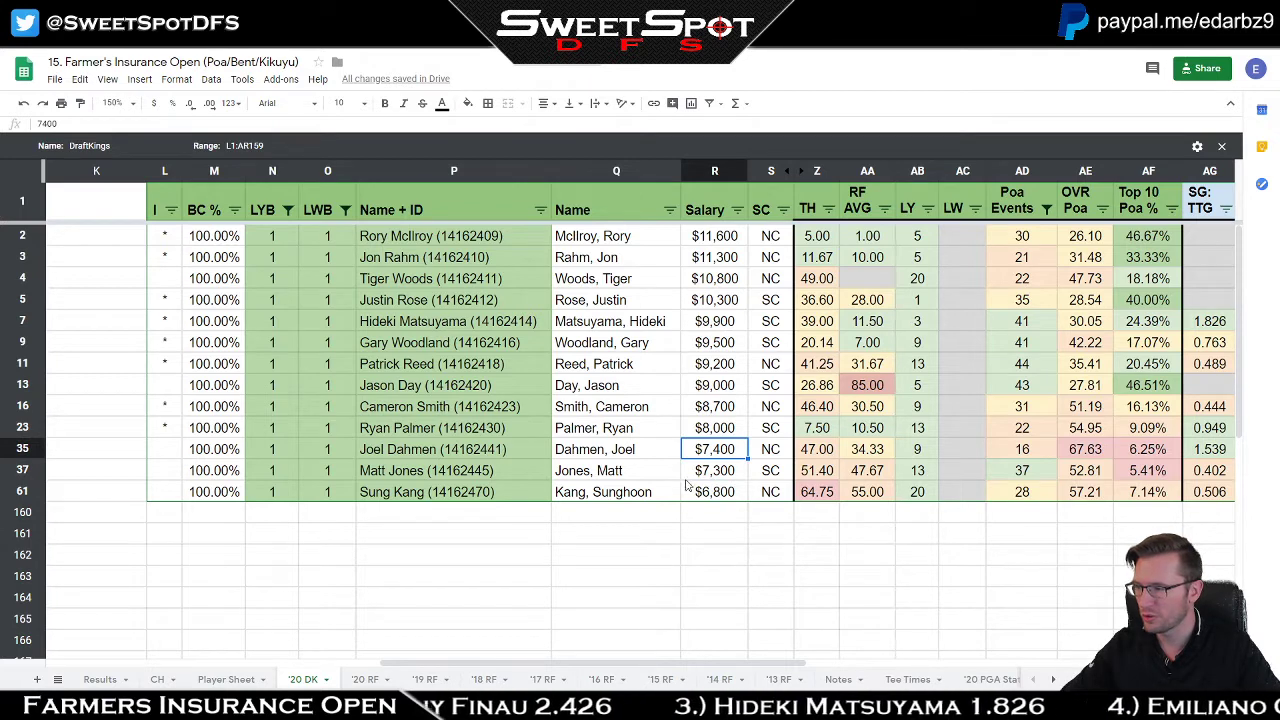
left_click(718, 430)
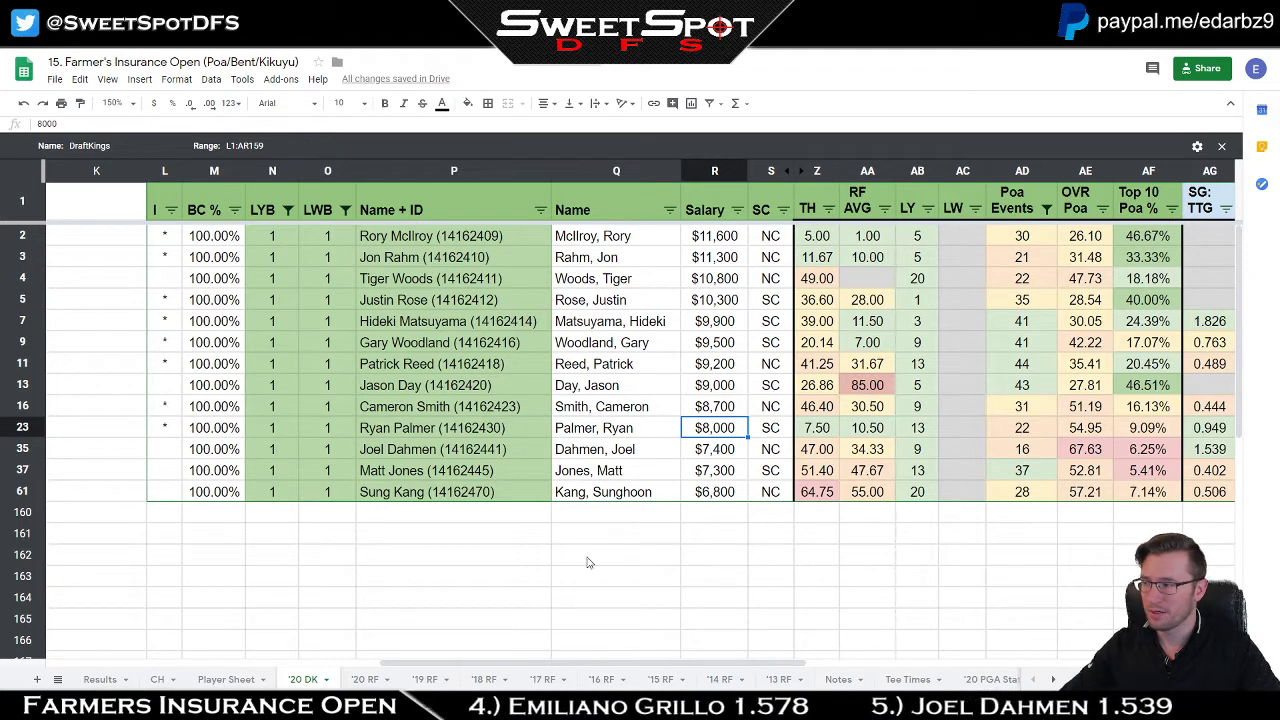
Step: Copy Justin Rose's Name + ID entry into D2 of the '20 FIO sheet in the 2020 Lineup Construction spreadsheet
left_click(472, 238)
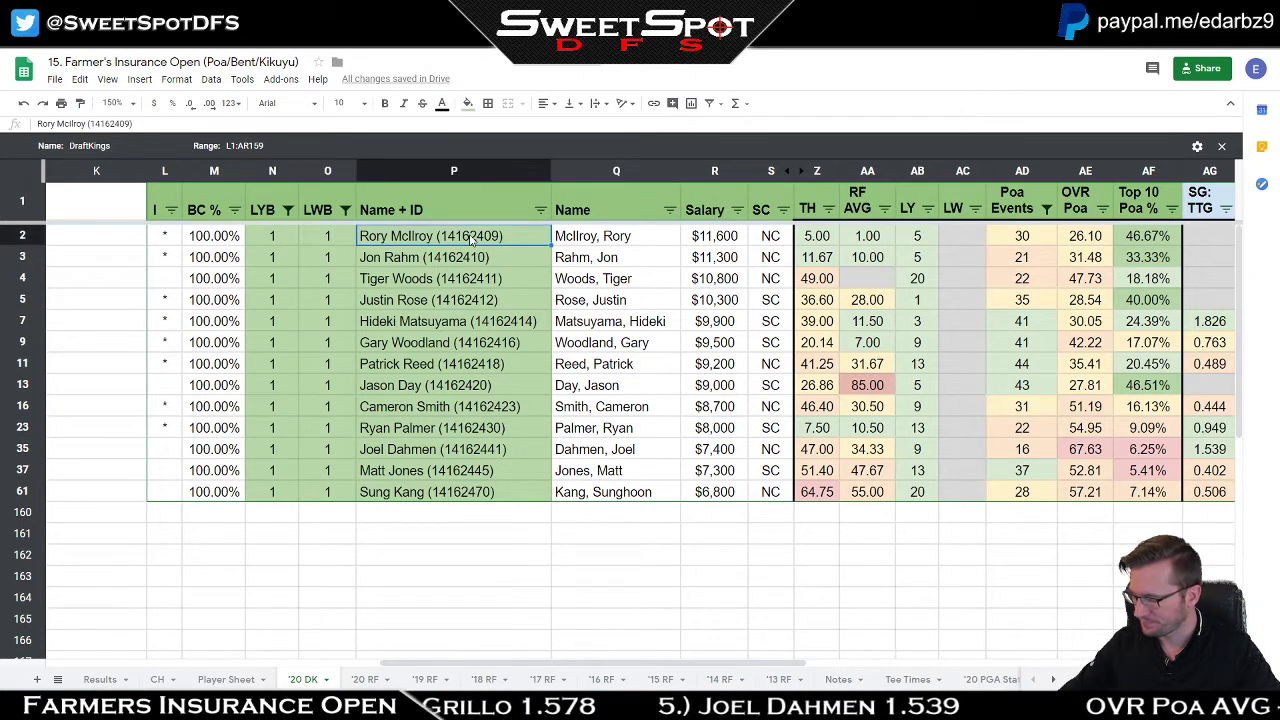
left_click(475, 302)
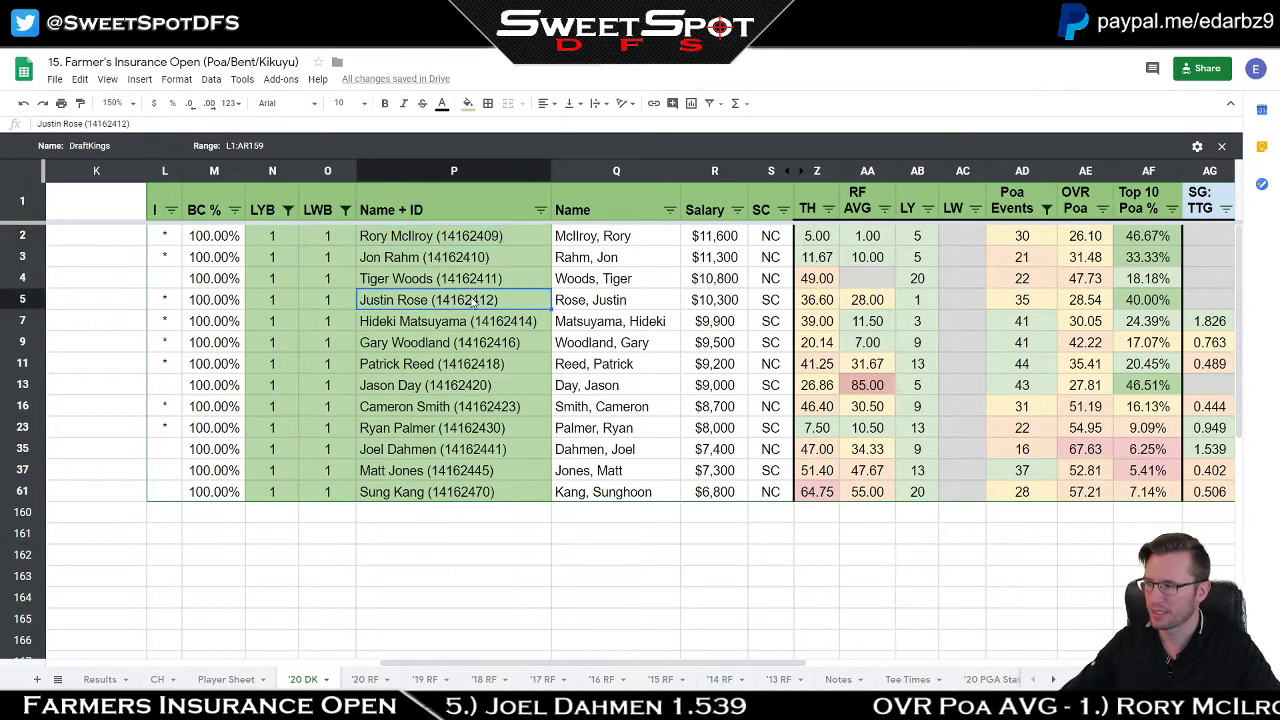
key("alt+Tab")
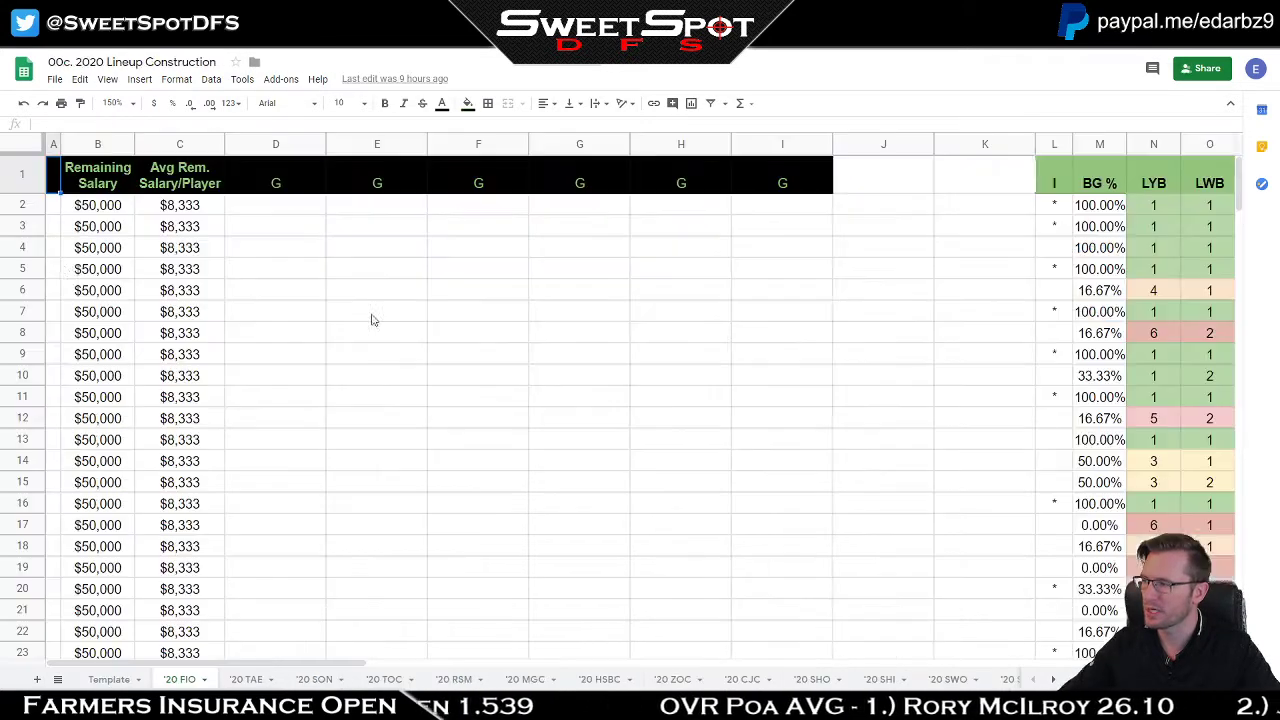
left_click(268, 208)
type("Justin Rose (14162412)")
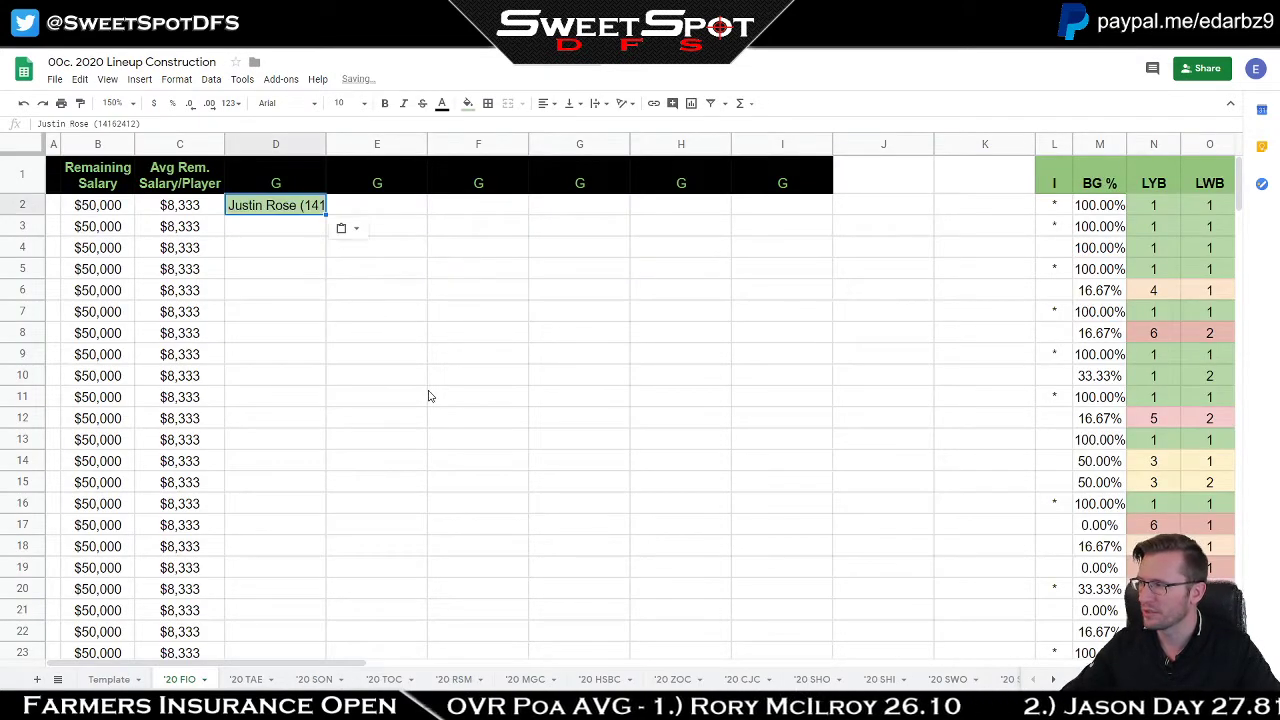
Step: Copy Jon Rahm's Name + ID entry from the '20 DK sheet into E2 of the lineup sheet
key("alt+Tab")
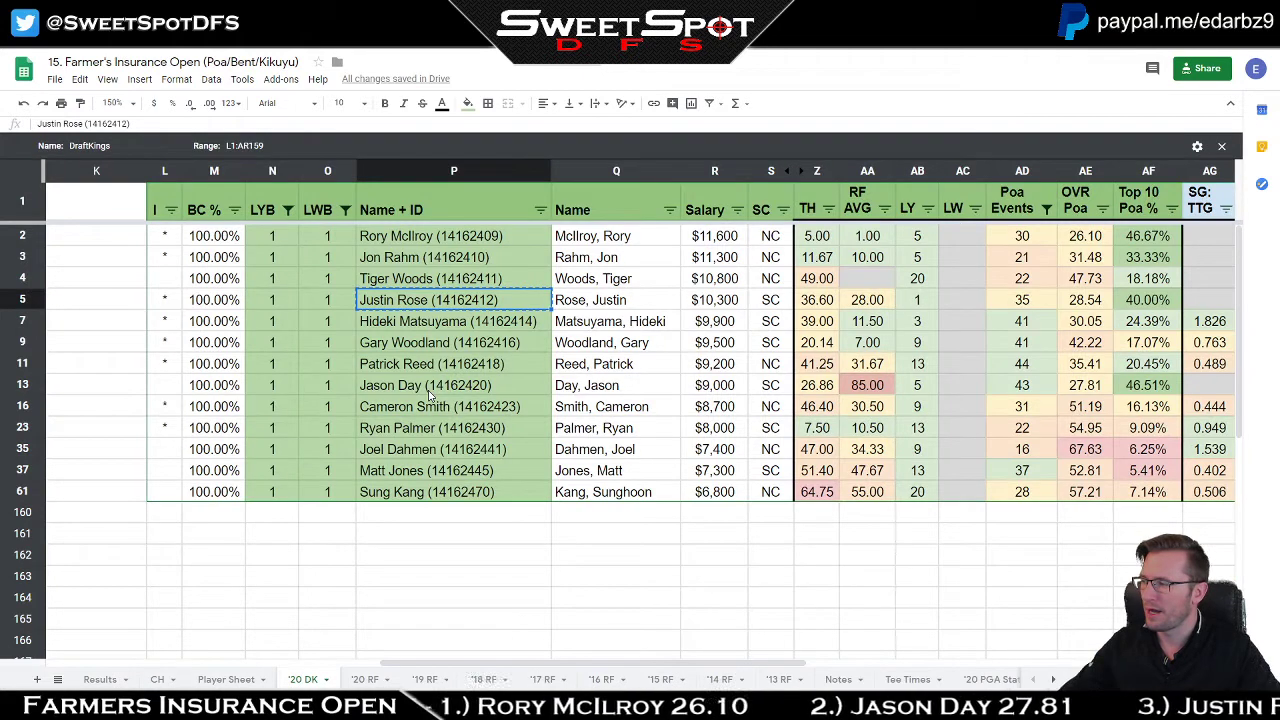
left_click(474, 260)
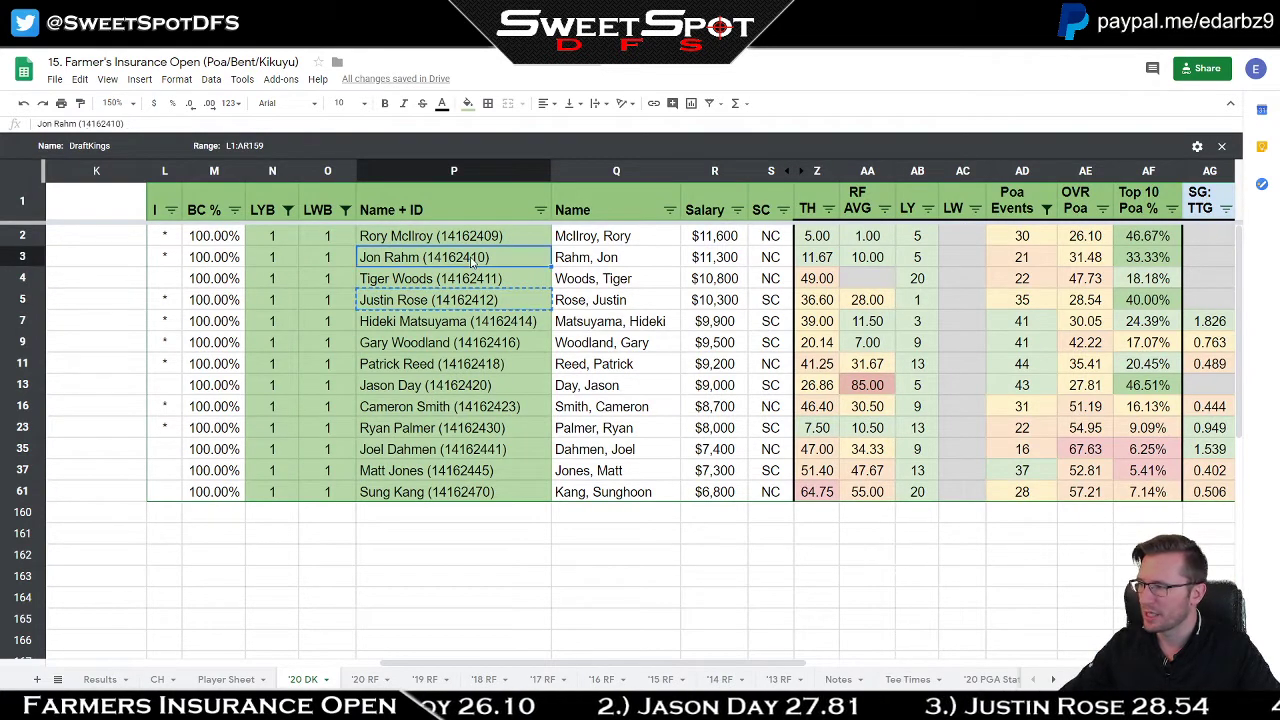
key("ctrl+c")
key("alt+Tab")
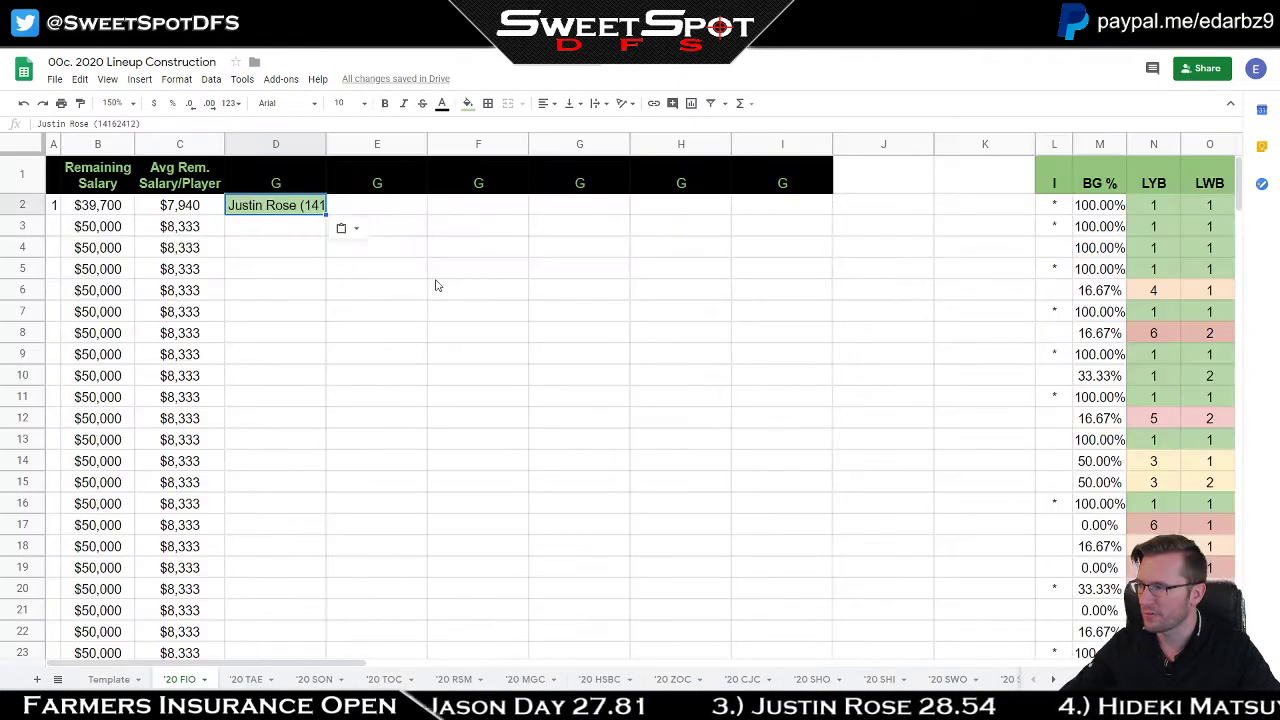
left_click(374, 213)
key("ctrl+v")
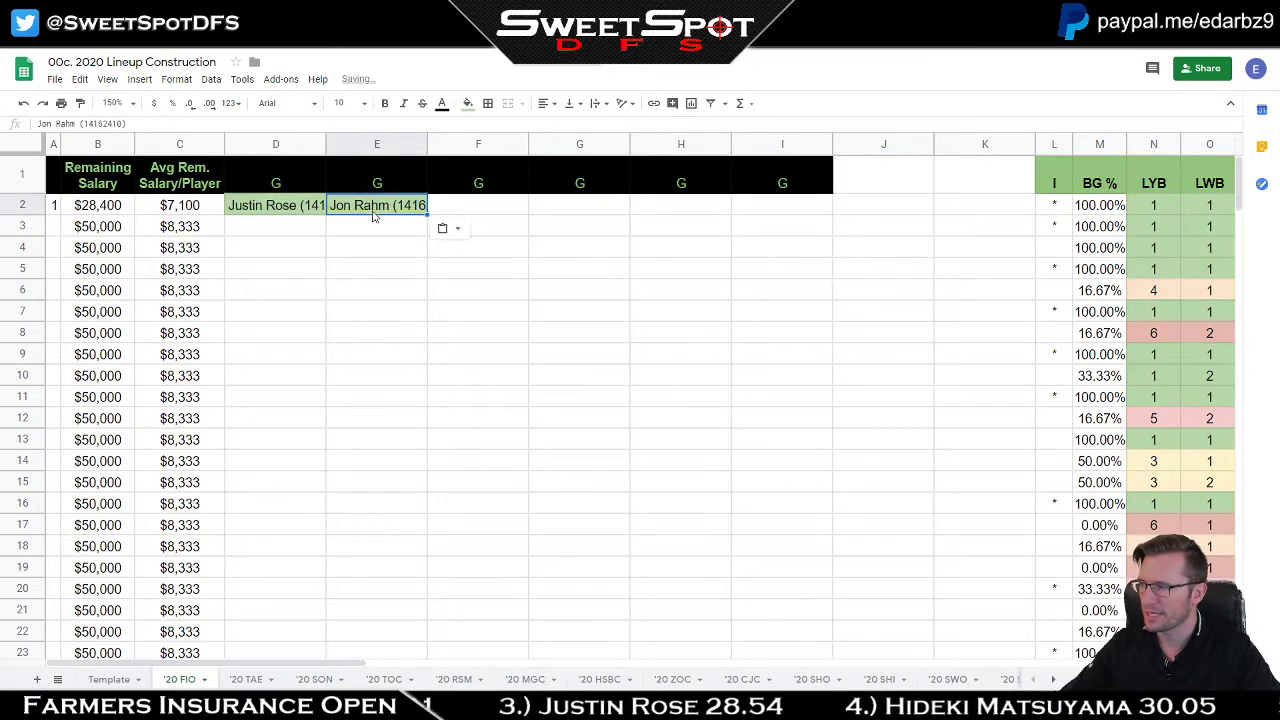
Step: Copy Hideki Matsuyama's Name + ID entry from the '20 DK sheet into F2 of the lineup sheet
key("alt+Tab")
left_click(493, 313)
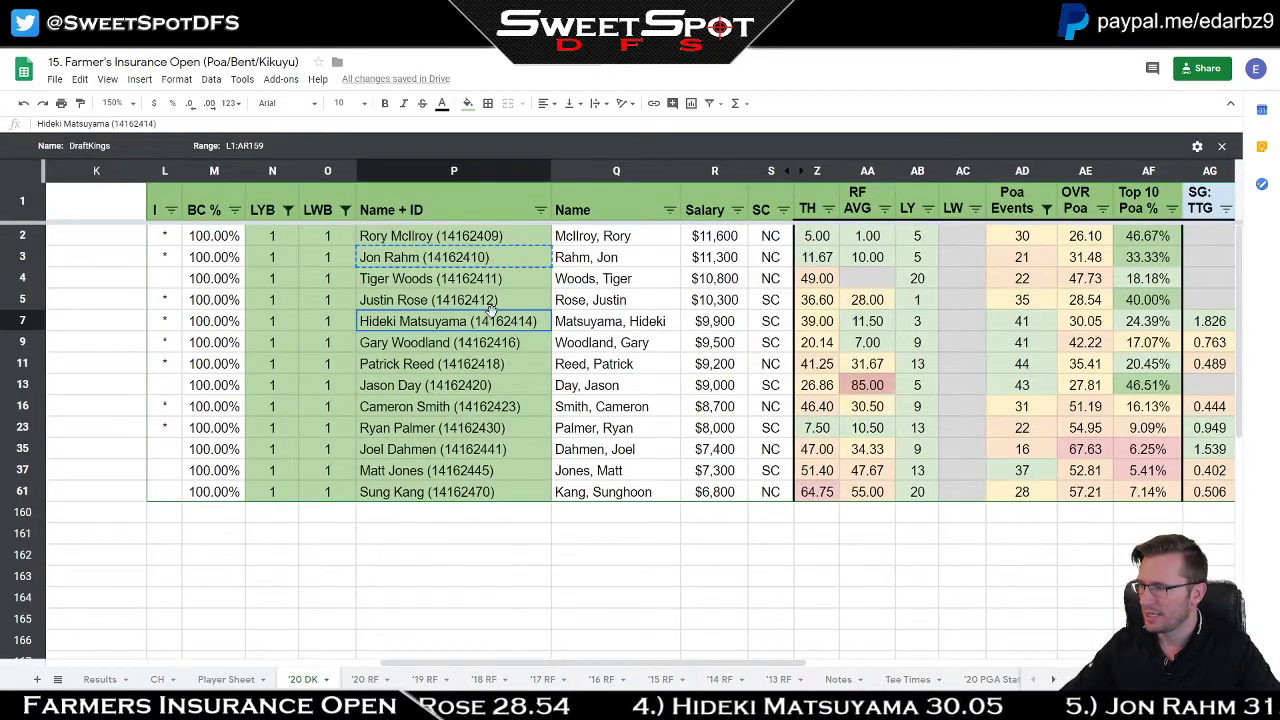
key("ctrl+c")
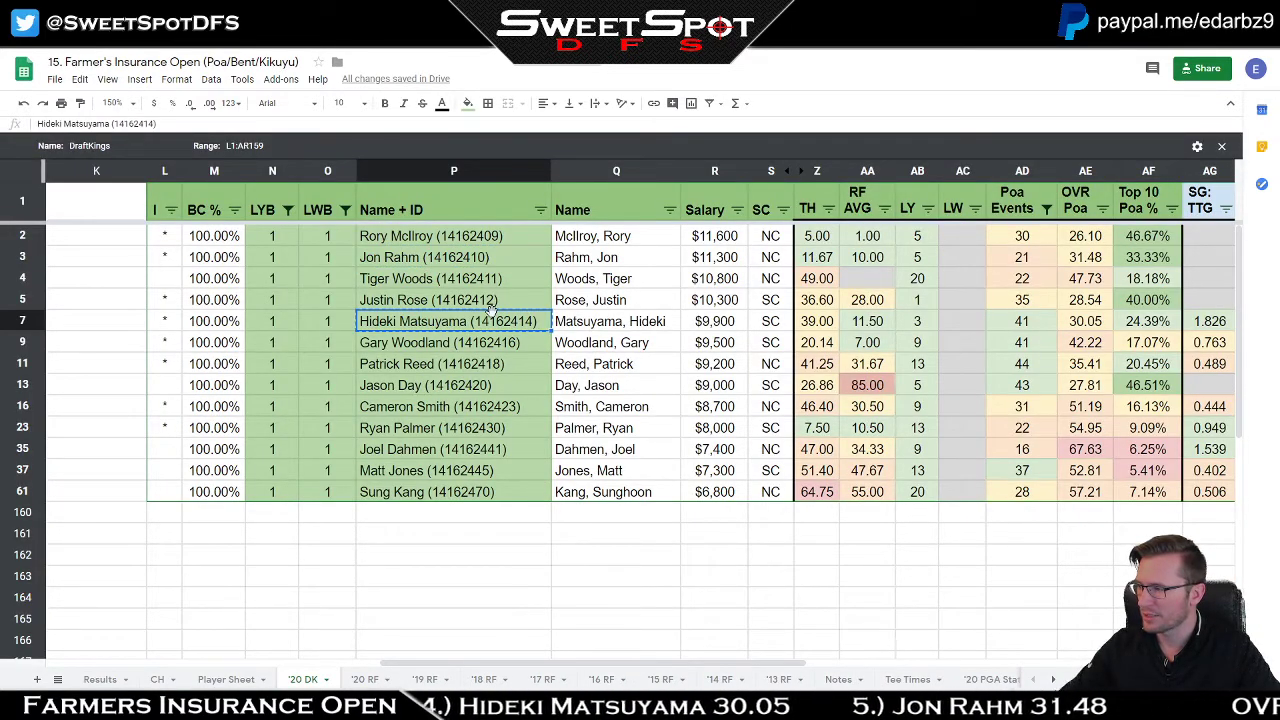
key("alt+Tab")
left_click(465, 210)
key("ctrl+v")
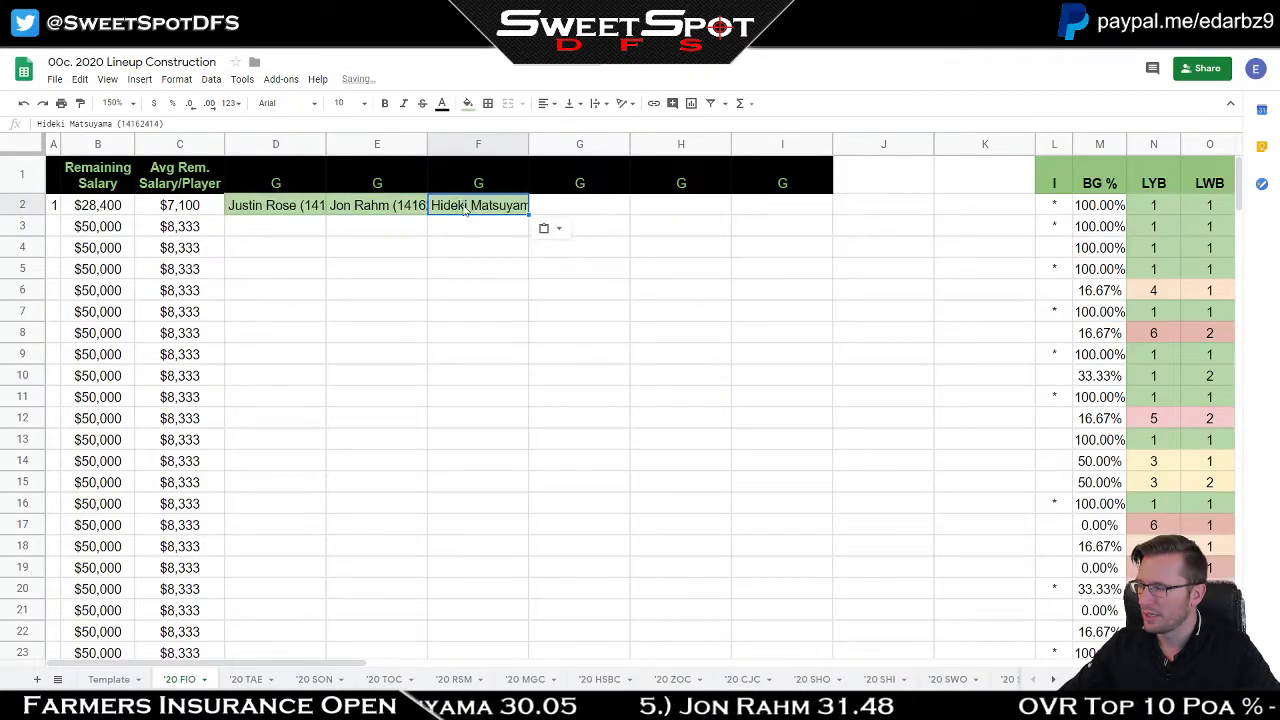
left_click(272, 212)
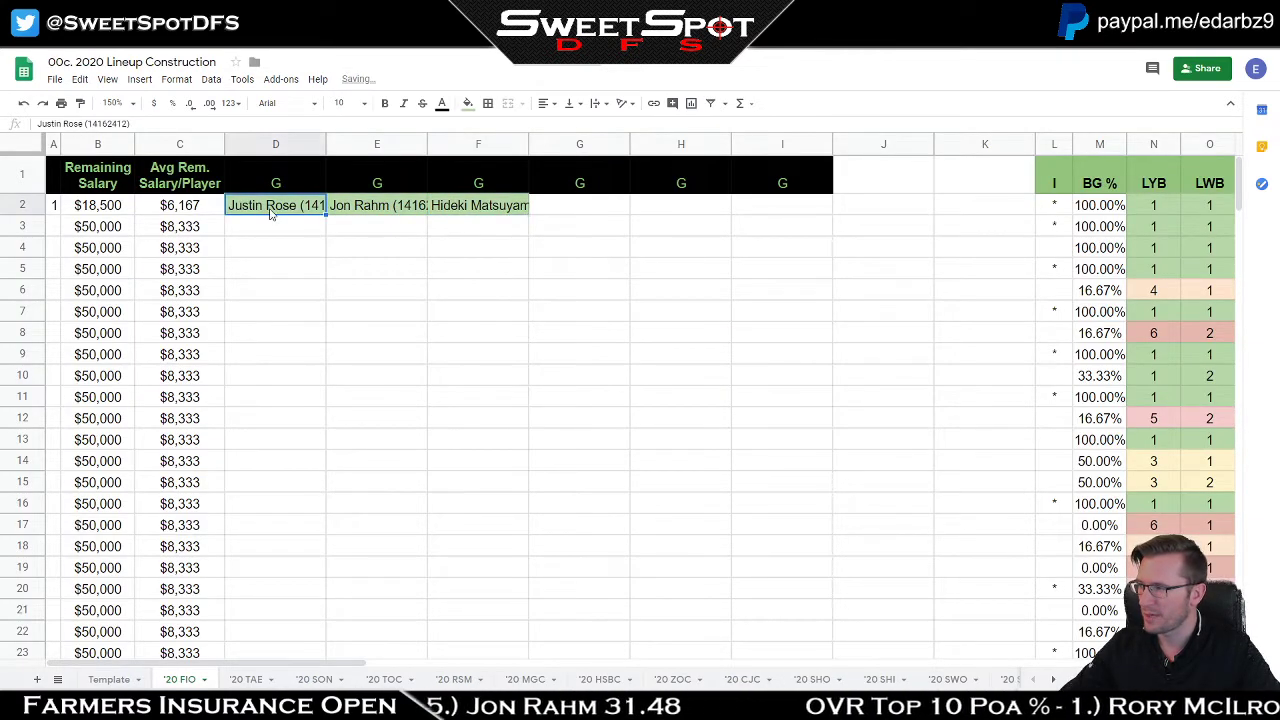
Step: Examine the three golfers in row 2 and the average remaining salary per player, comparing with the filtered '20 DK sheet
left_click_drag(270, 213, 469, 209)
left_click(472, 272)
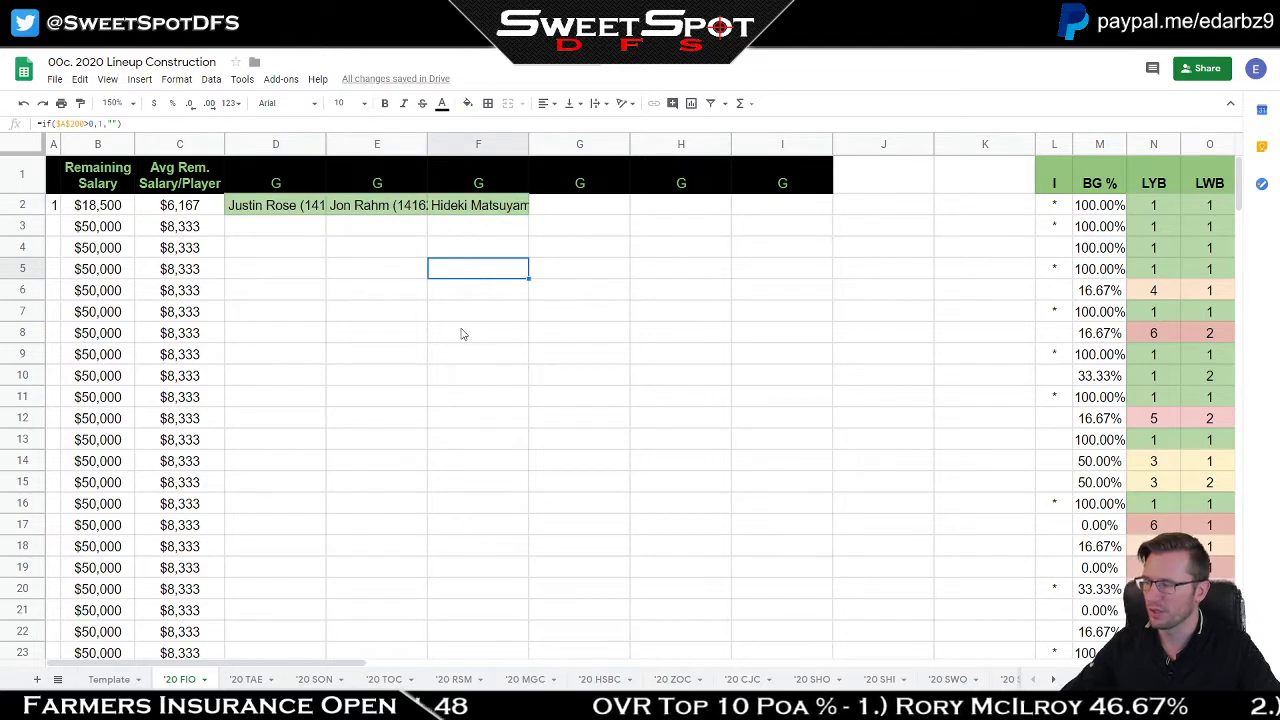
left_click(180, 206)
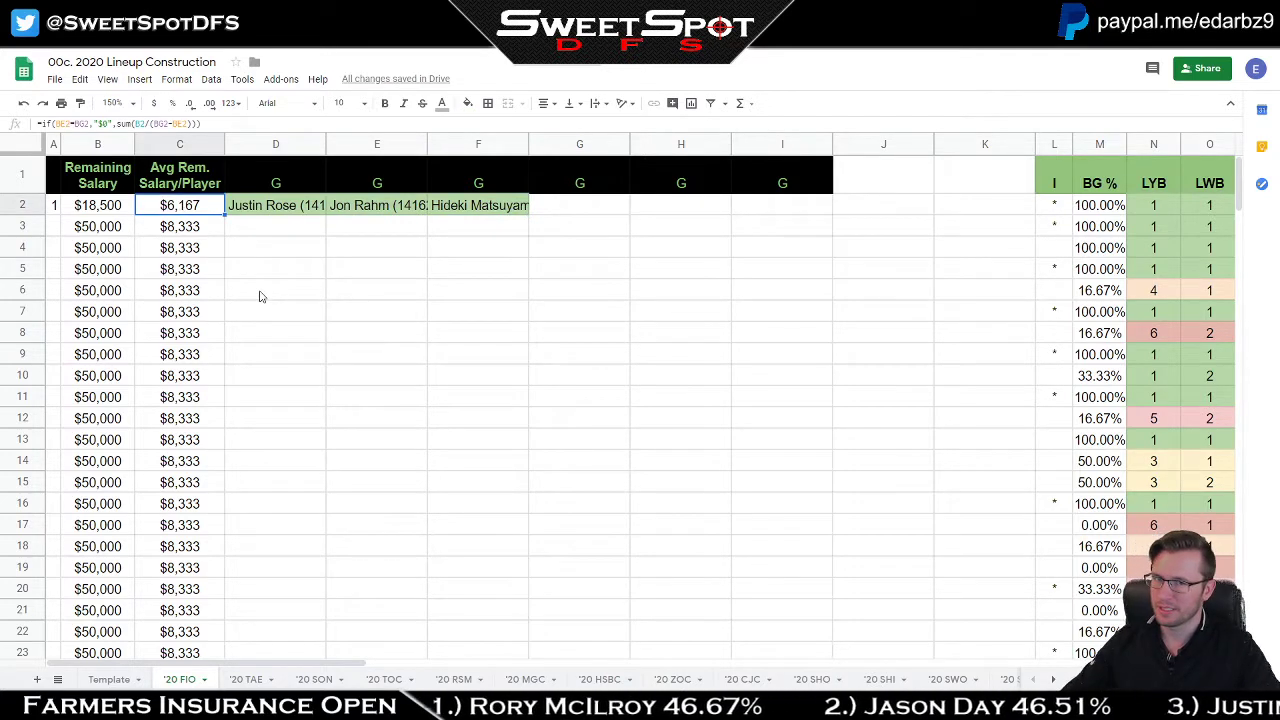
left_click(266, 220)
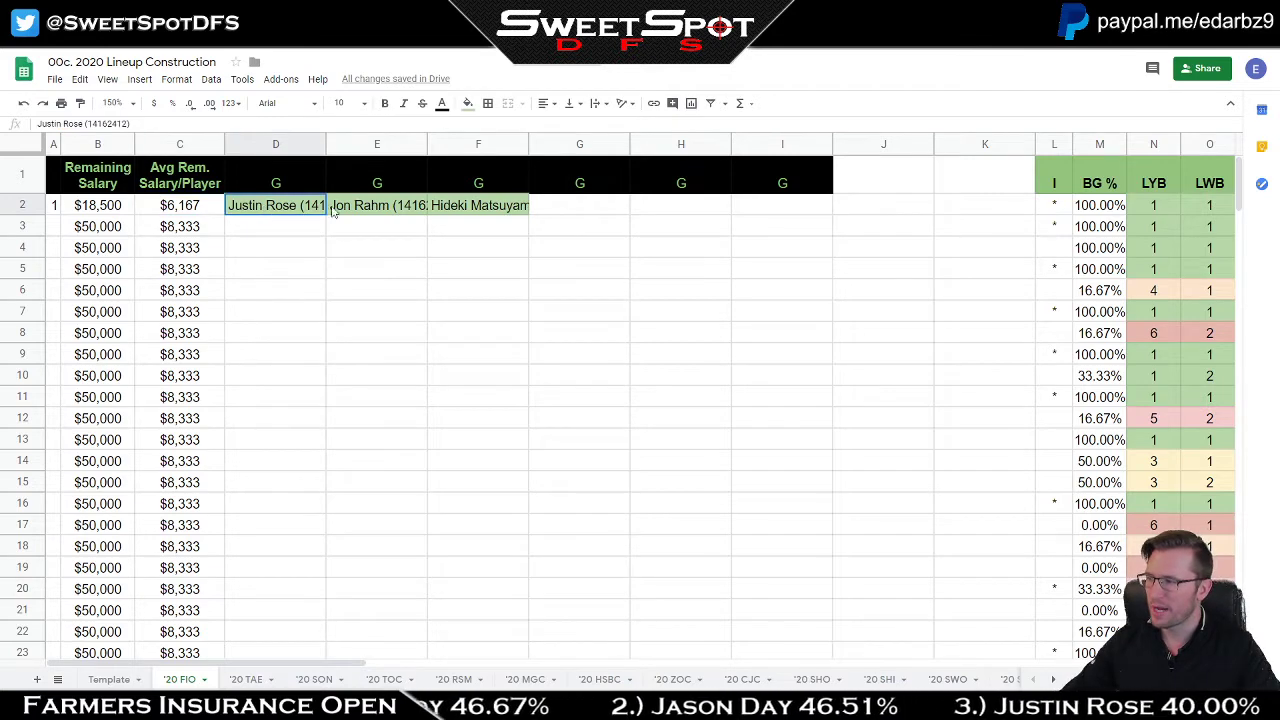
key("shift+Right")
key("shift+Right")
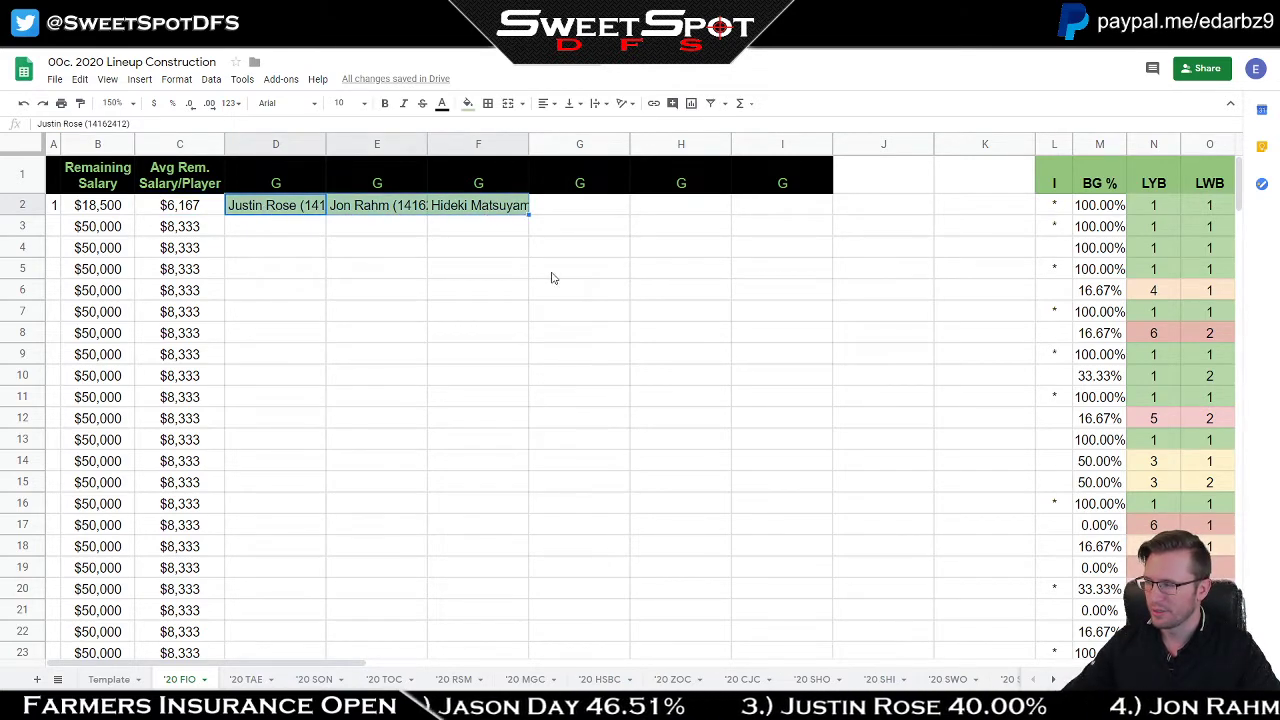
left_click(497, 279)
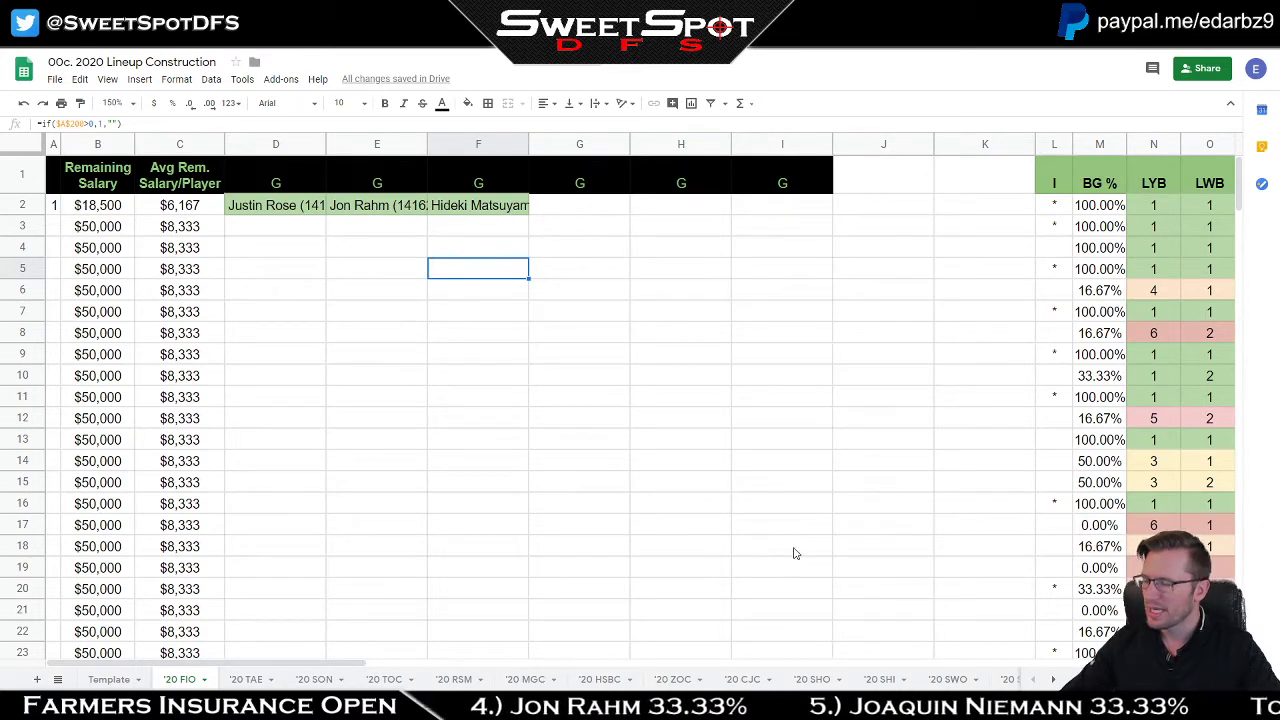
key("alt+Tab")
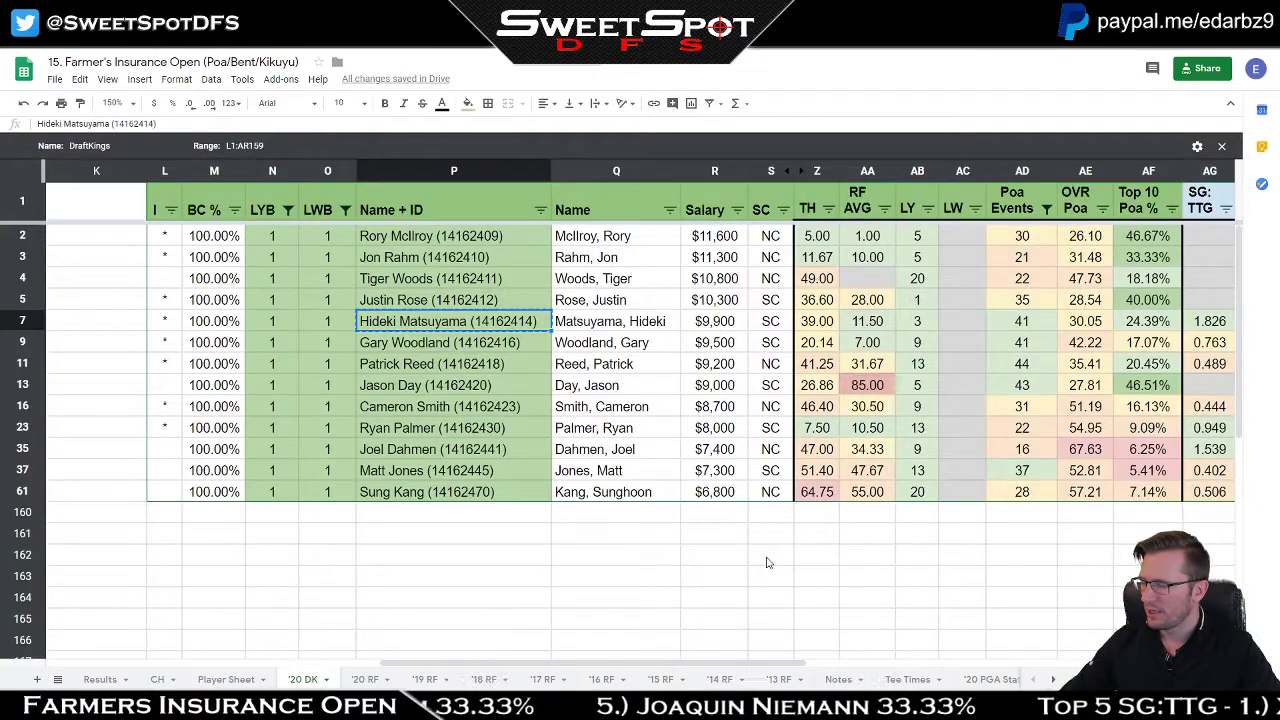
key("alt+Tab")
Step: Copy the Name + ID entries from Francesco Molinari through Pat Perez, P24:P52, on the '20 FIO sheet
left_click_drag(351, 663, 571, 665)
scroll(633, 497, "down", 10)
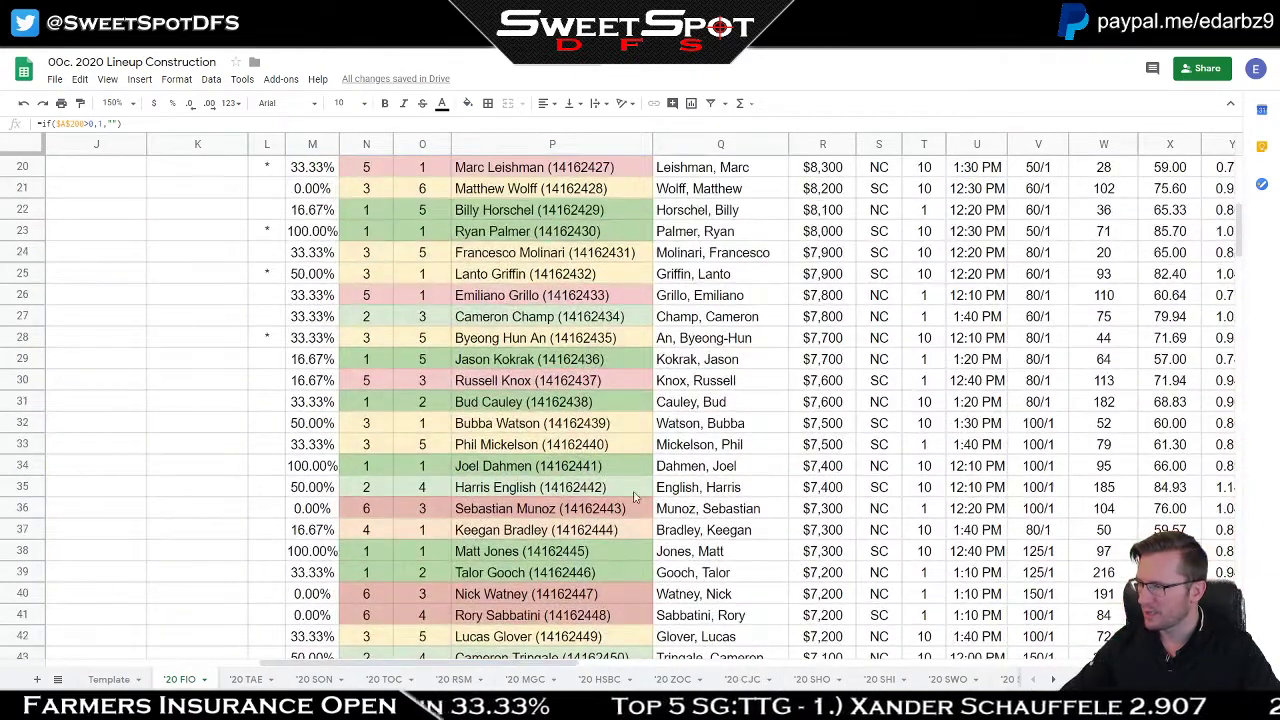
left_click(515, 253)
scroll(562, 465, "down", 7)
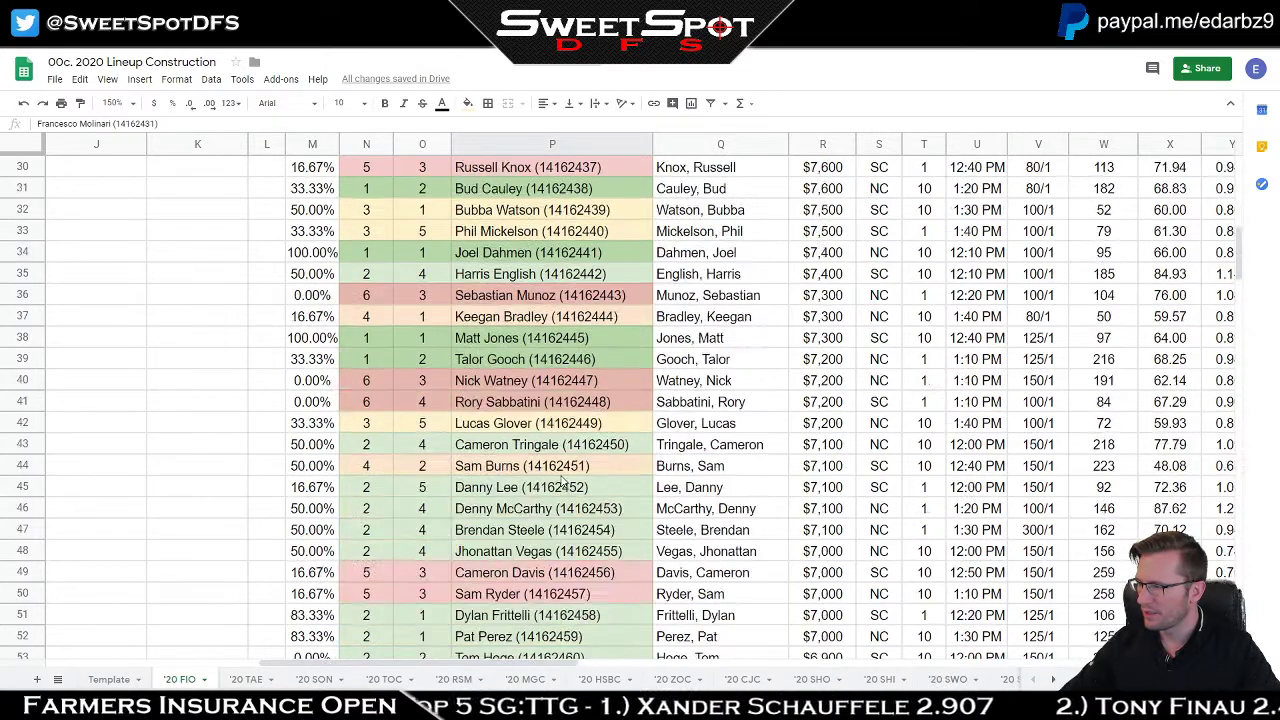
left_click(553, 531, "shift")
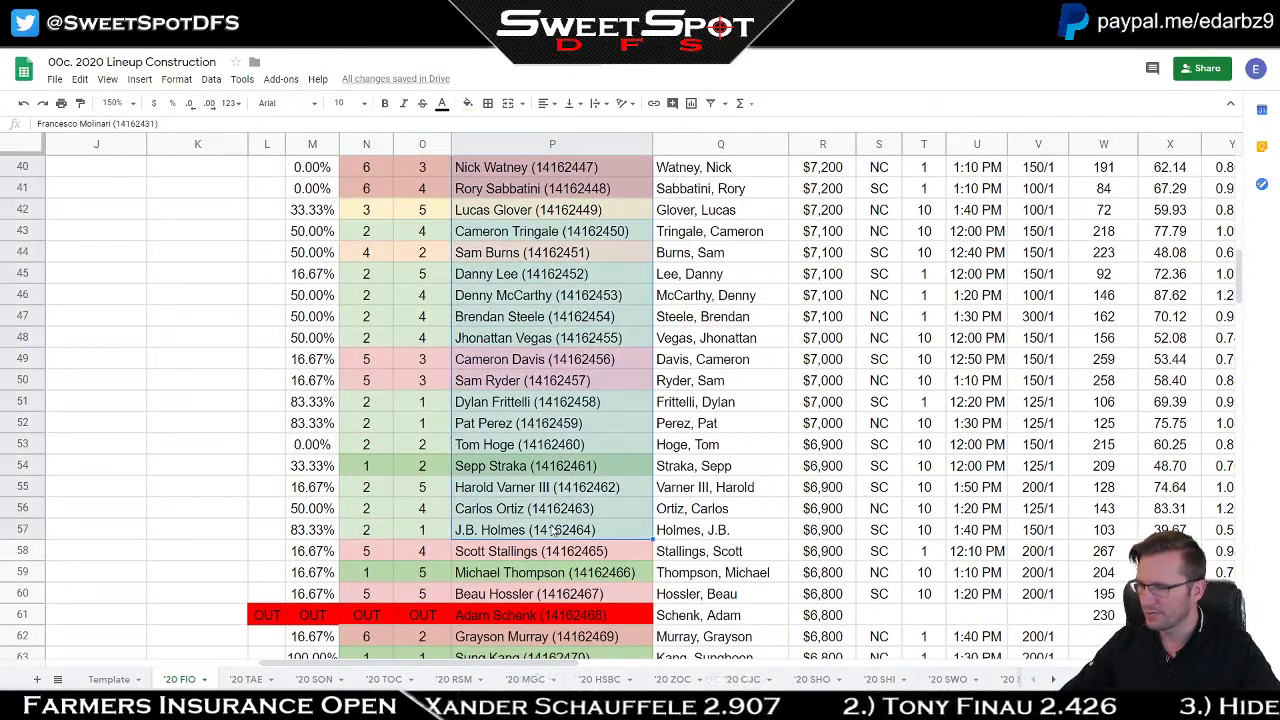
left_click(555, 470, "shift")
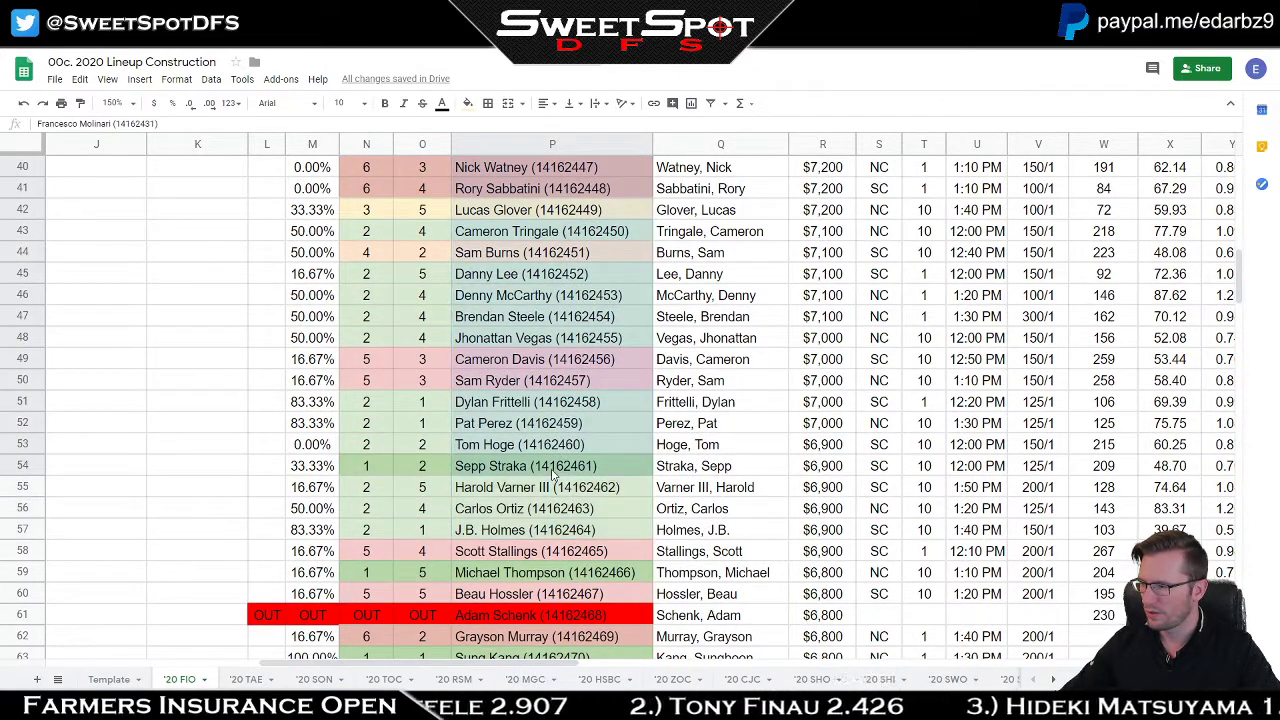
left_click(558, 449, "shift")
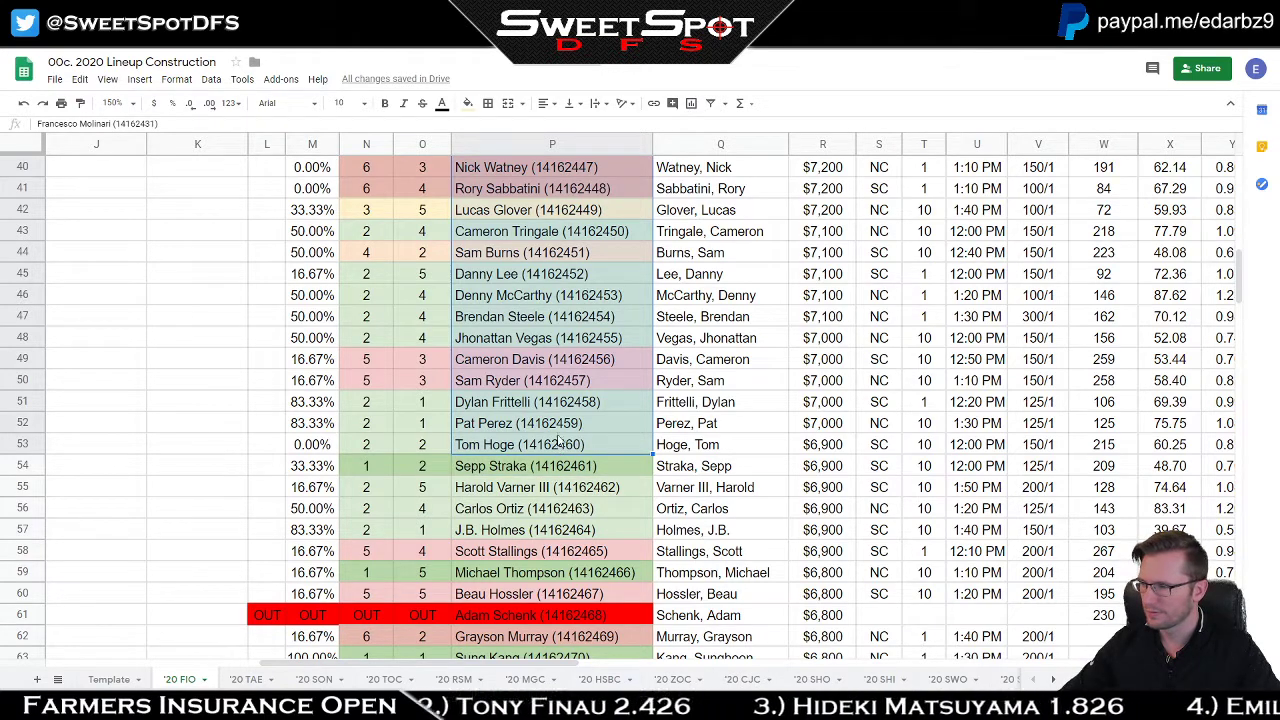
left_click(560, 431, "shift")
key("ctrl+c")
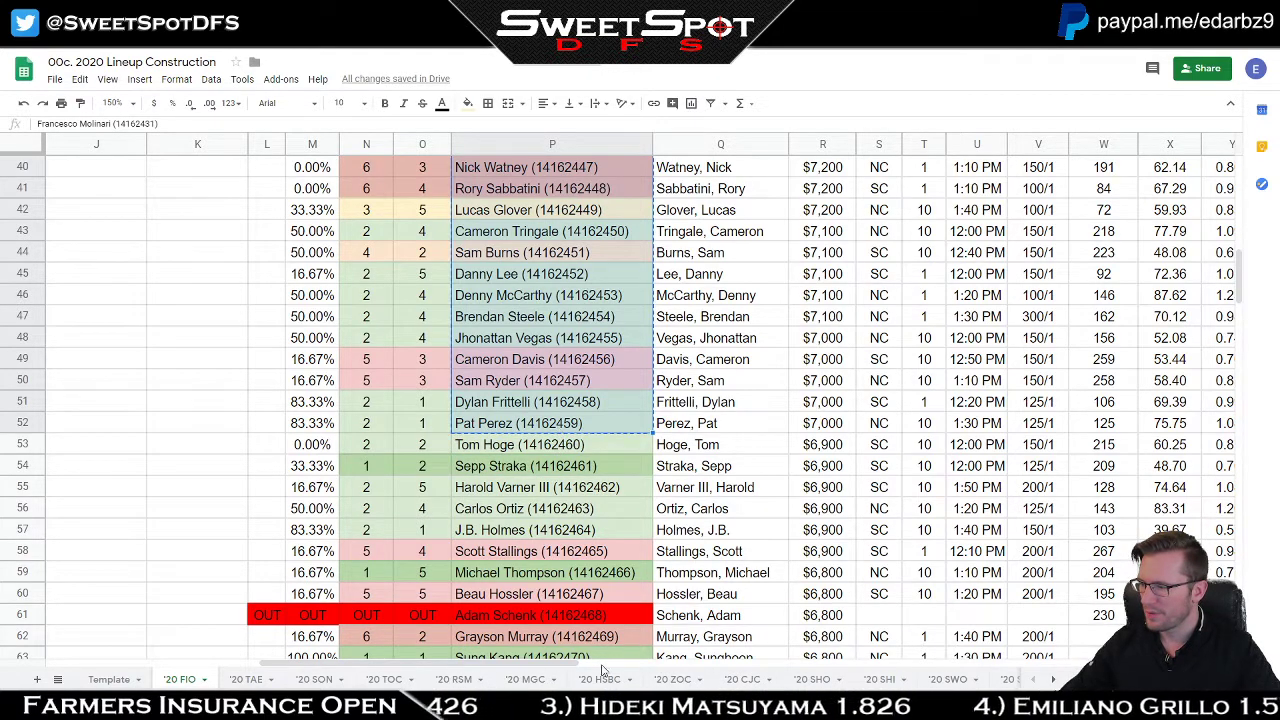
Step: Paste the copied player list into columns D, E and F starting at row 3, below the three lineup golfers
scroll(260, 557, "left", 5)
scroll(260, 518, "up", 13)
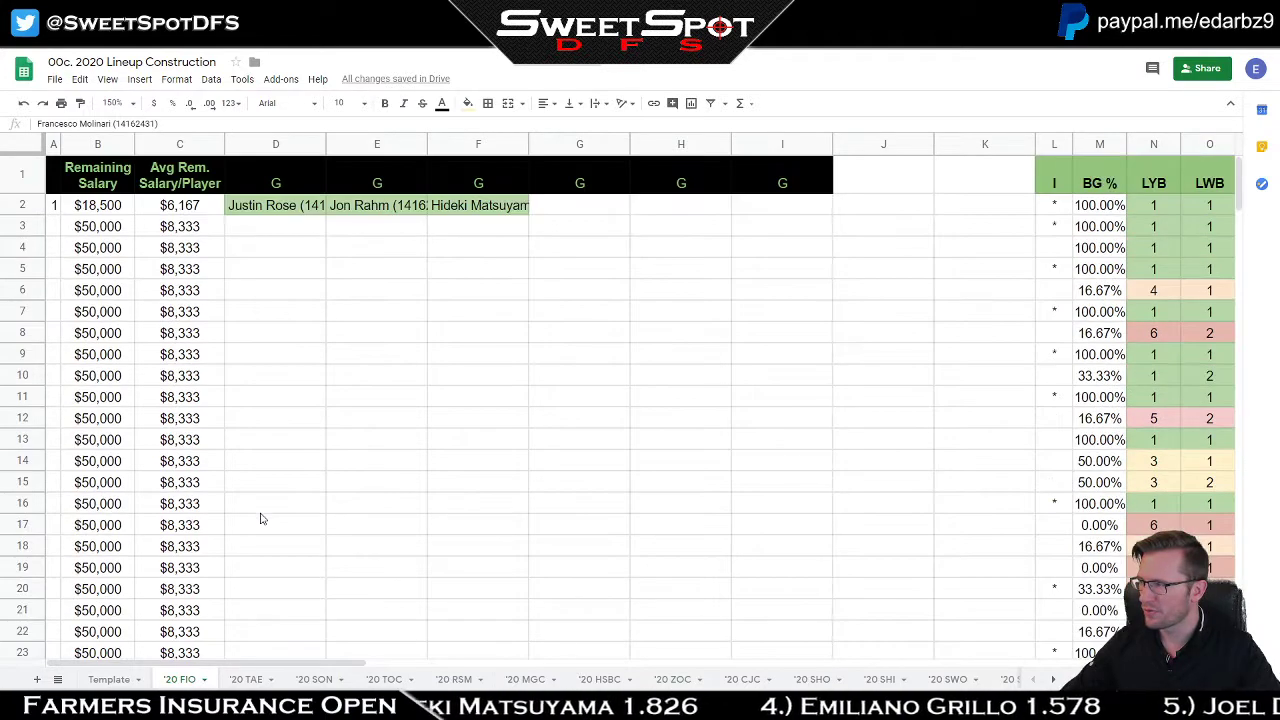
left_click(280, 228)
key("ctrl+v")
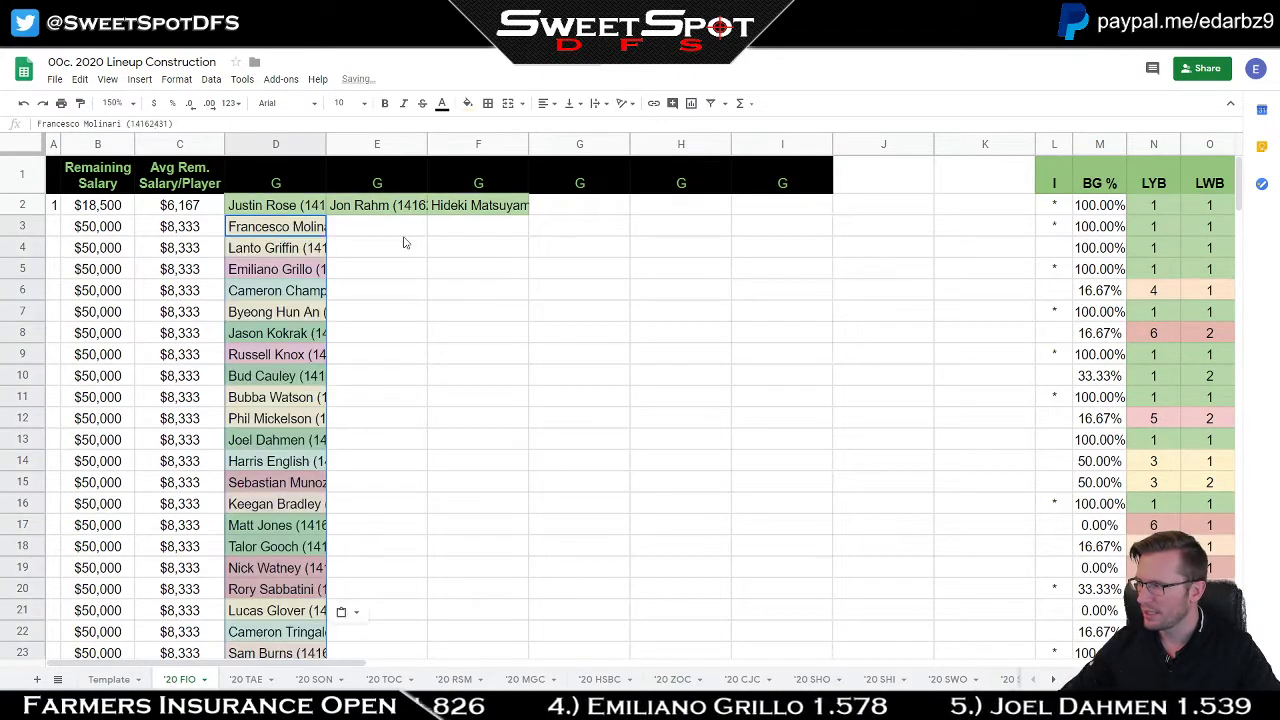
left_click(408, 238)
key("ctrl+v")
left_click(494, 235)
key("ctrl+v")
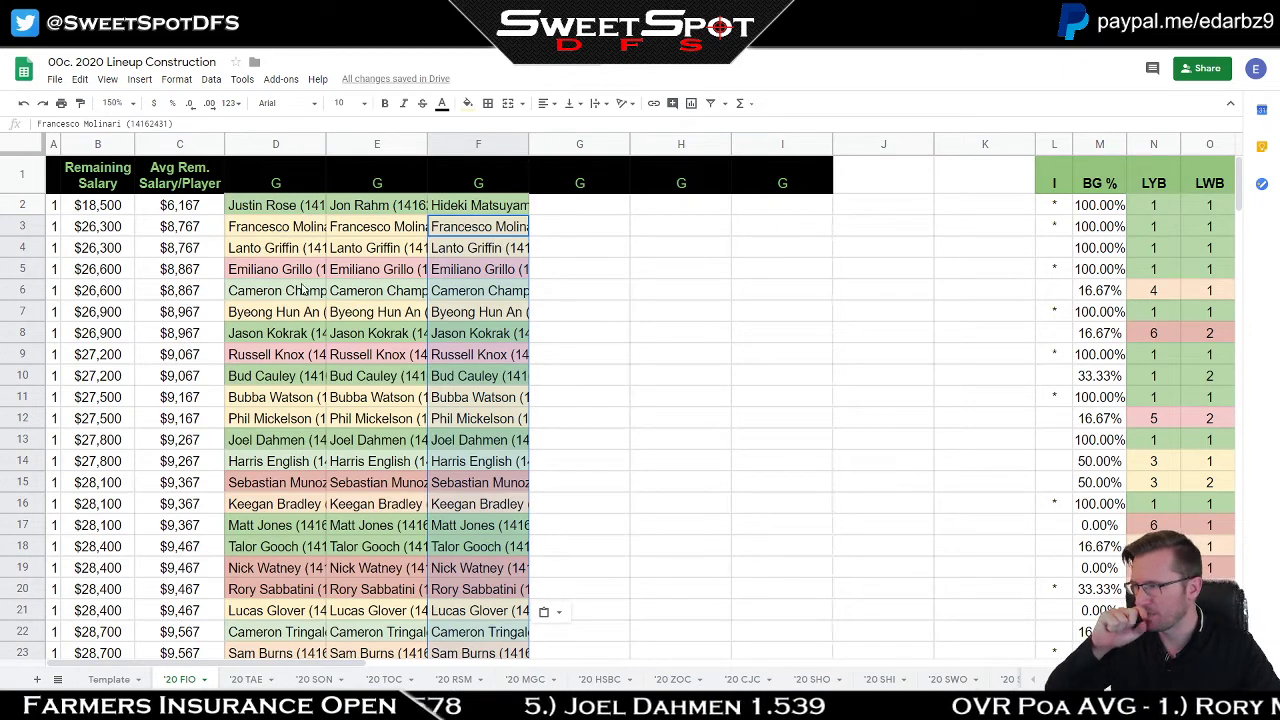
left_click_drag(300, 272, 464, 280)
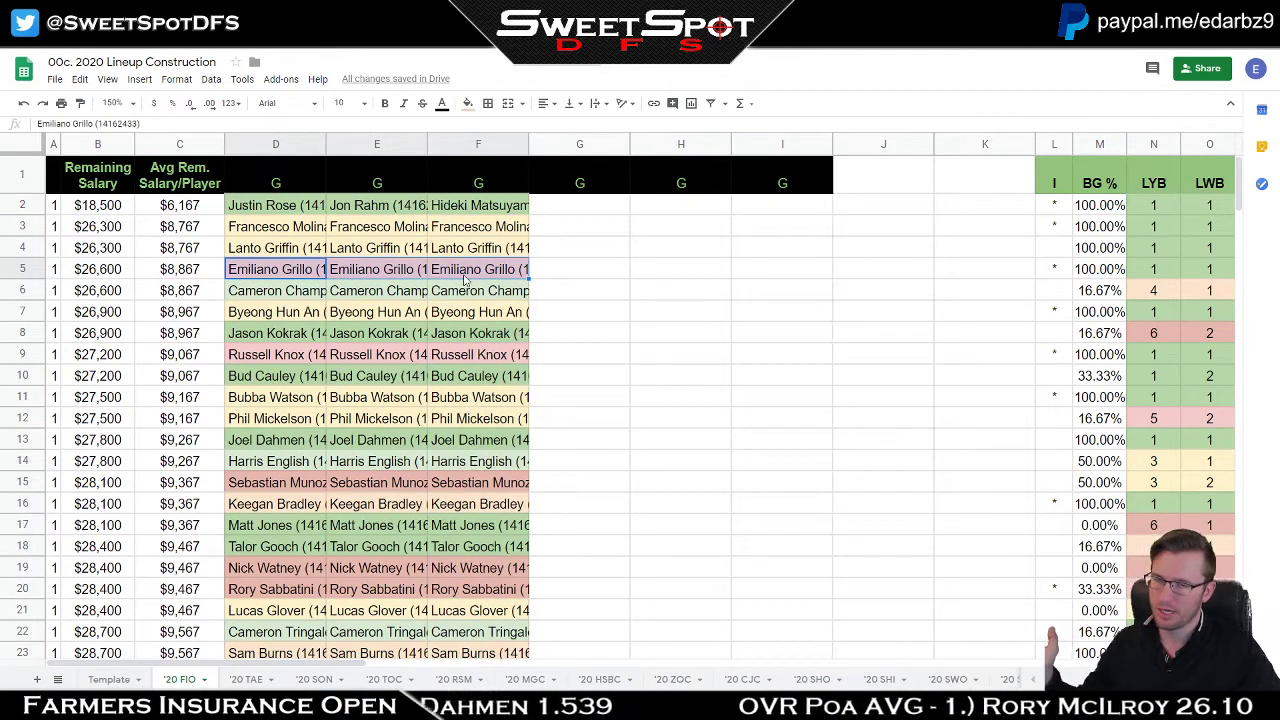
Step: Randomize the player entries in D2:D31 and check where Justin Rose lands
left_click(299, 207)
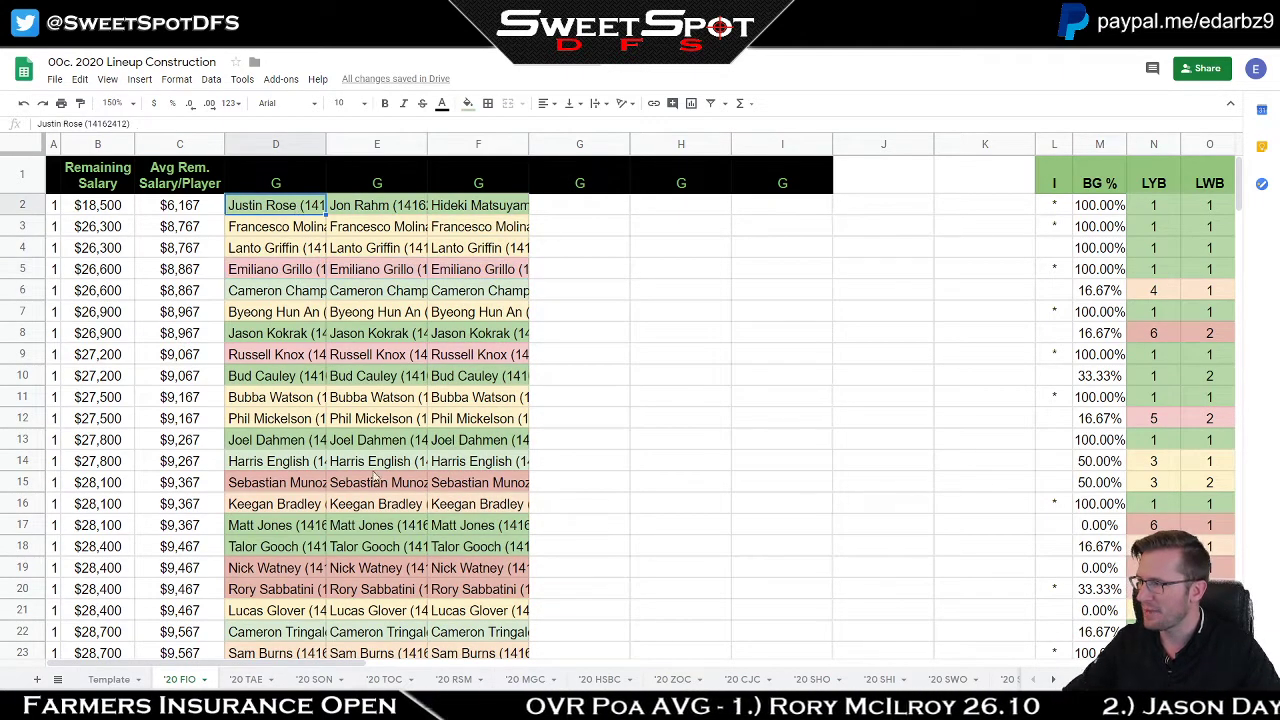
scroll(375, 481, "down", 5)
scroll(375, 481, "up", 4)
left_click(297, 532, "shift")
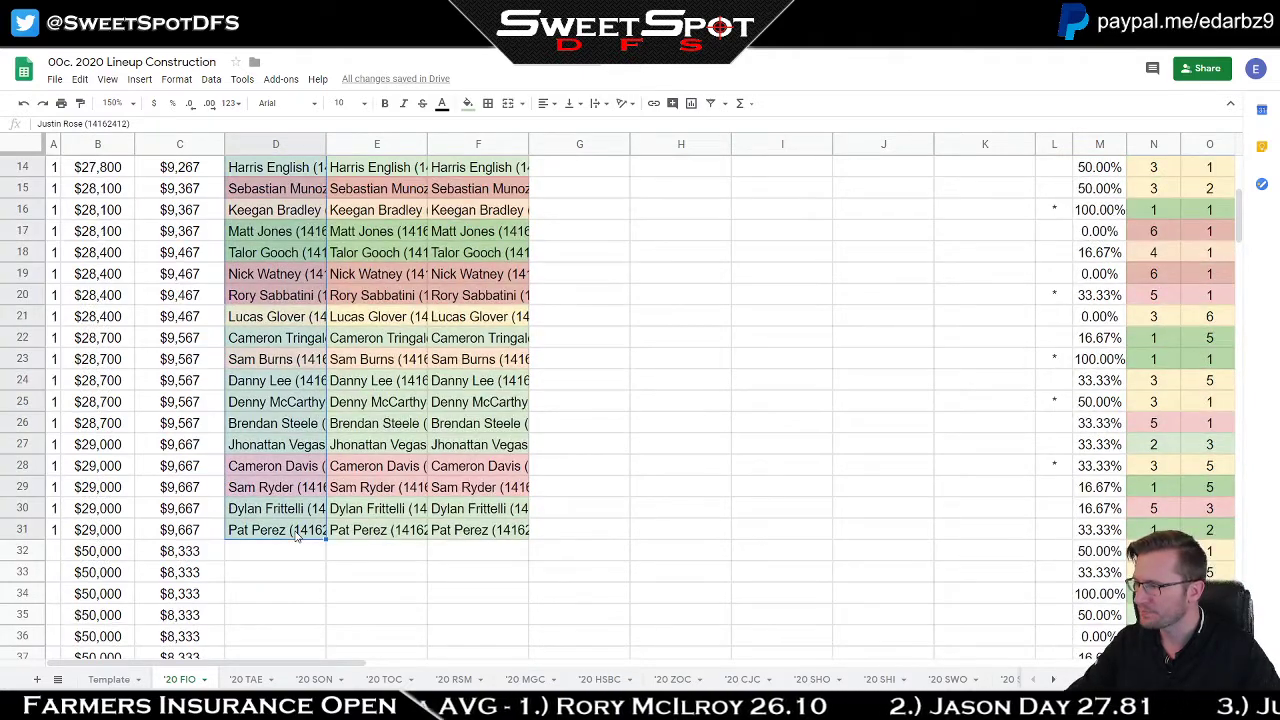
scroll(383, 449, "up", 5)
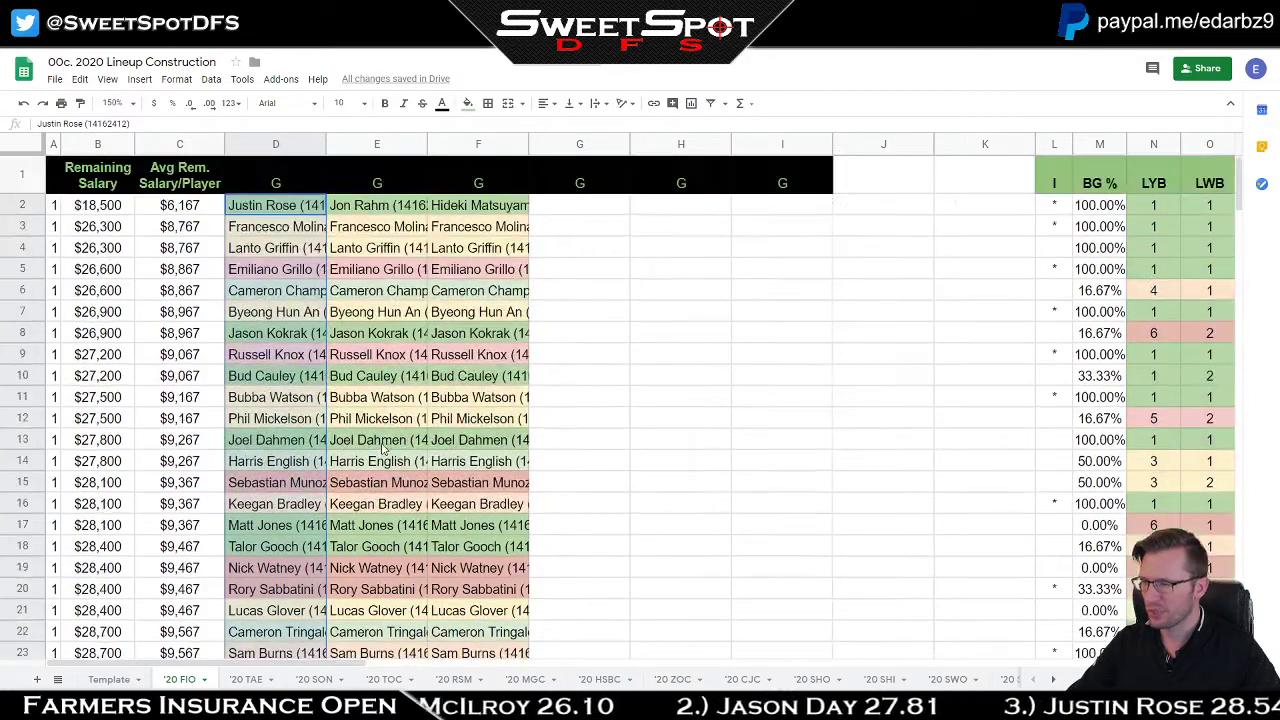
right_click(256, 370)
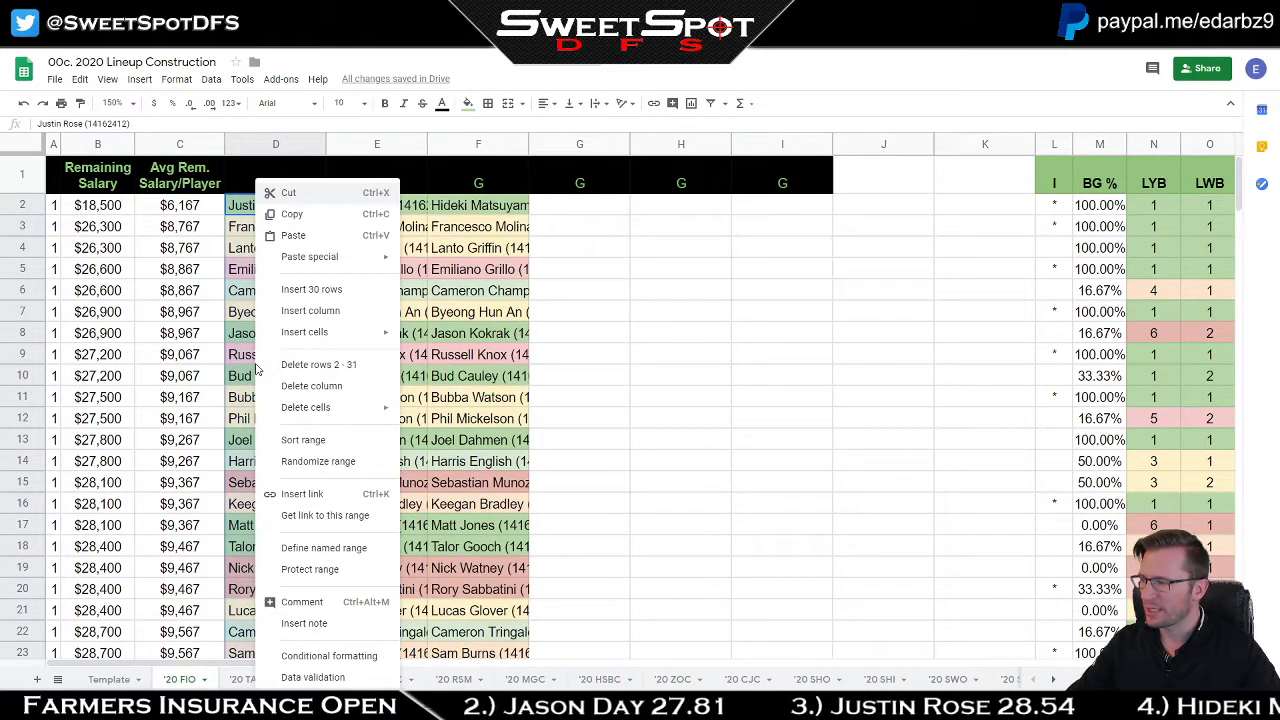
left_click(337, 461)
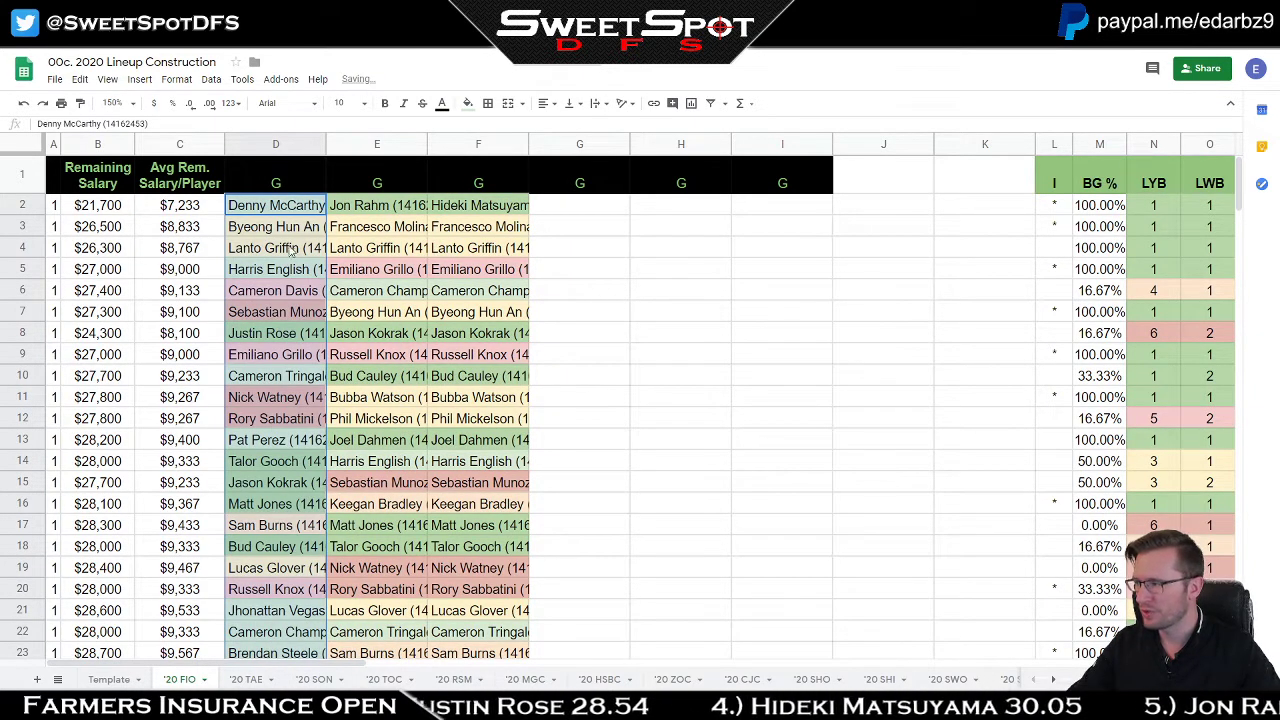
left_click(293, 335)
Step: Randomize the player entries in E2:F31 together twice
left_click(377, 210)
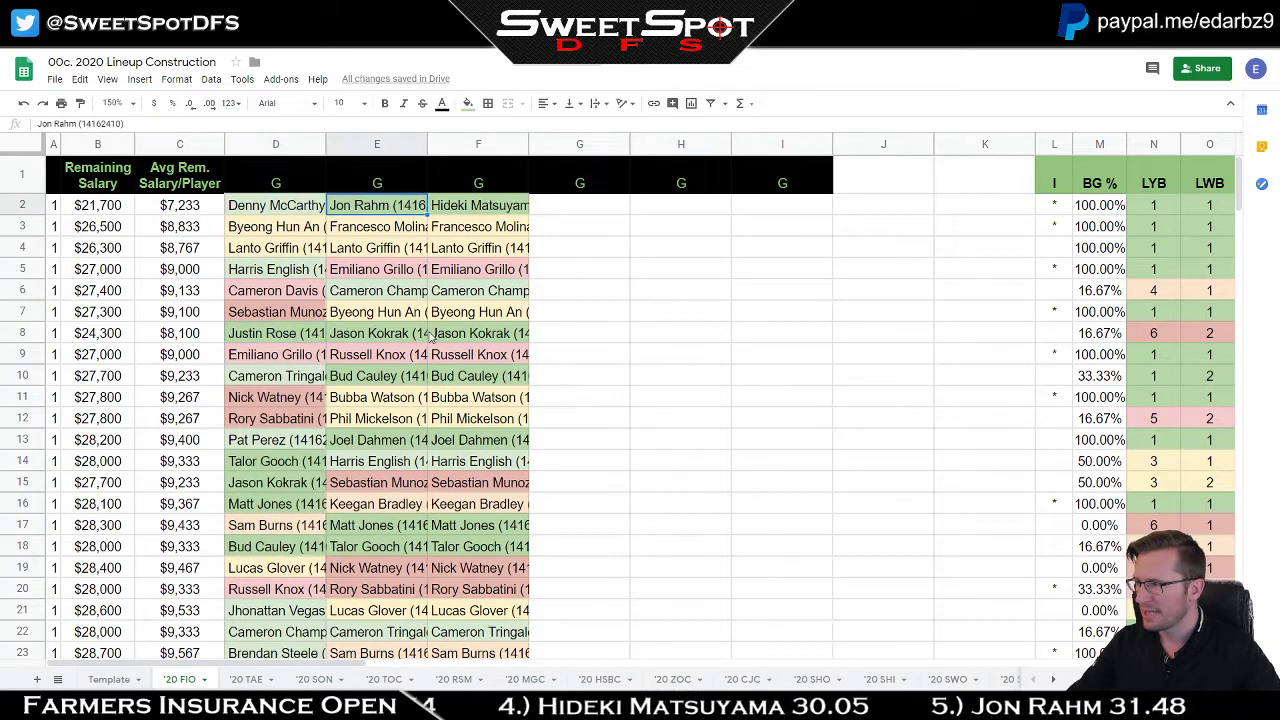
scroll(484, 410, "down", 9)
scroll(486, 437, "up", 3)
left_click(484, 407, "shift")
scroll(484, 407, "up", 7)
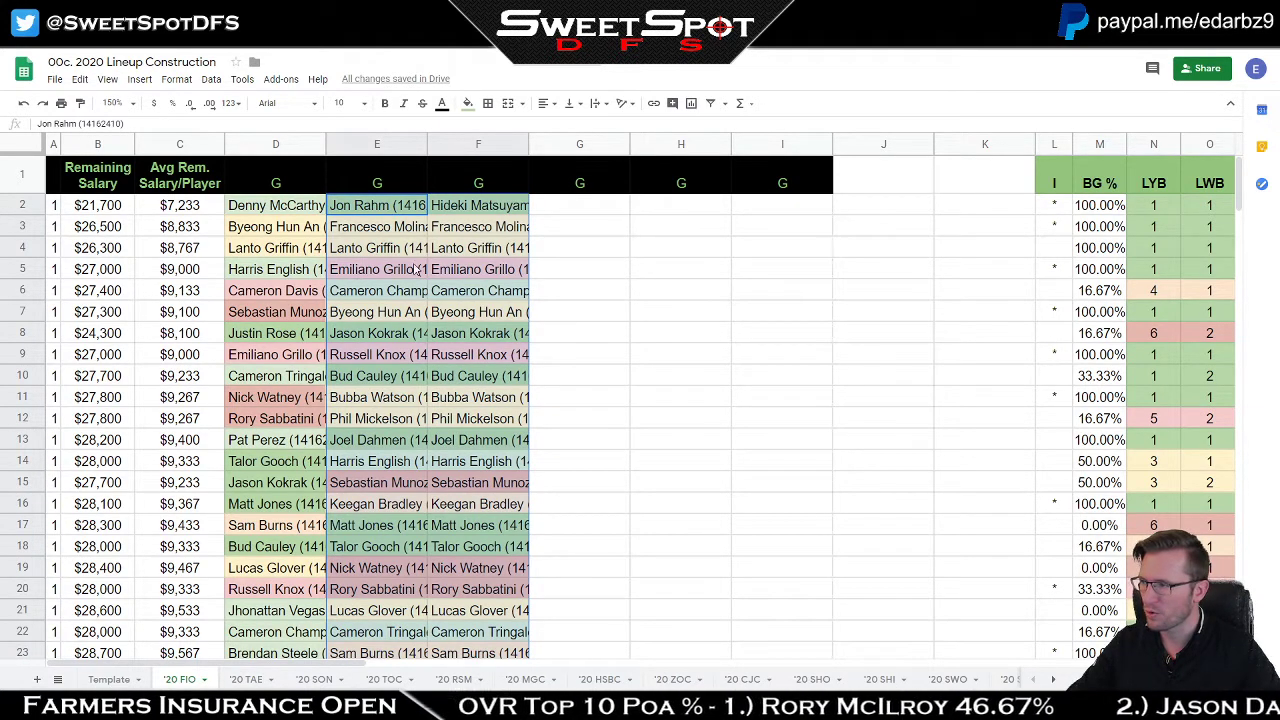
right_click(408, 263)
left_click(451, 464)
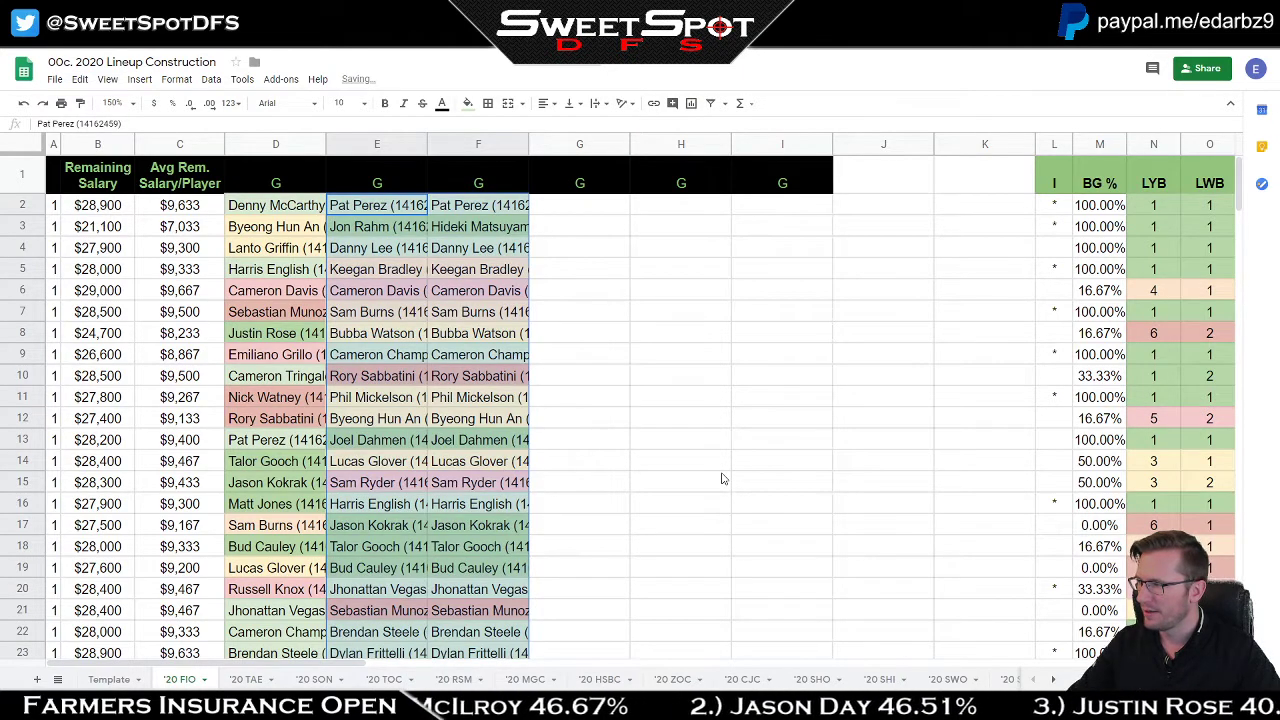
right_click(450, 282)
left_click(521, 462)
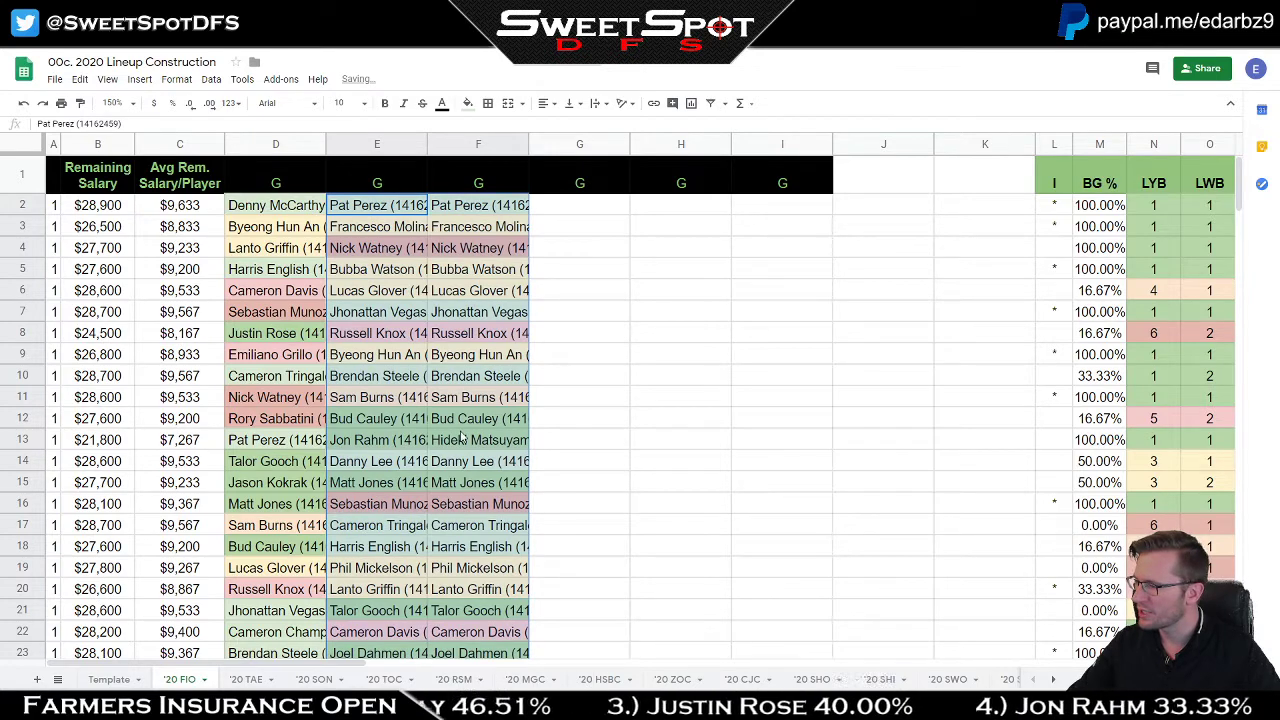
Step: Randomize column E on its own, from E2 to E31
scroll(463, 440, "down", 5)
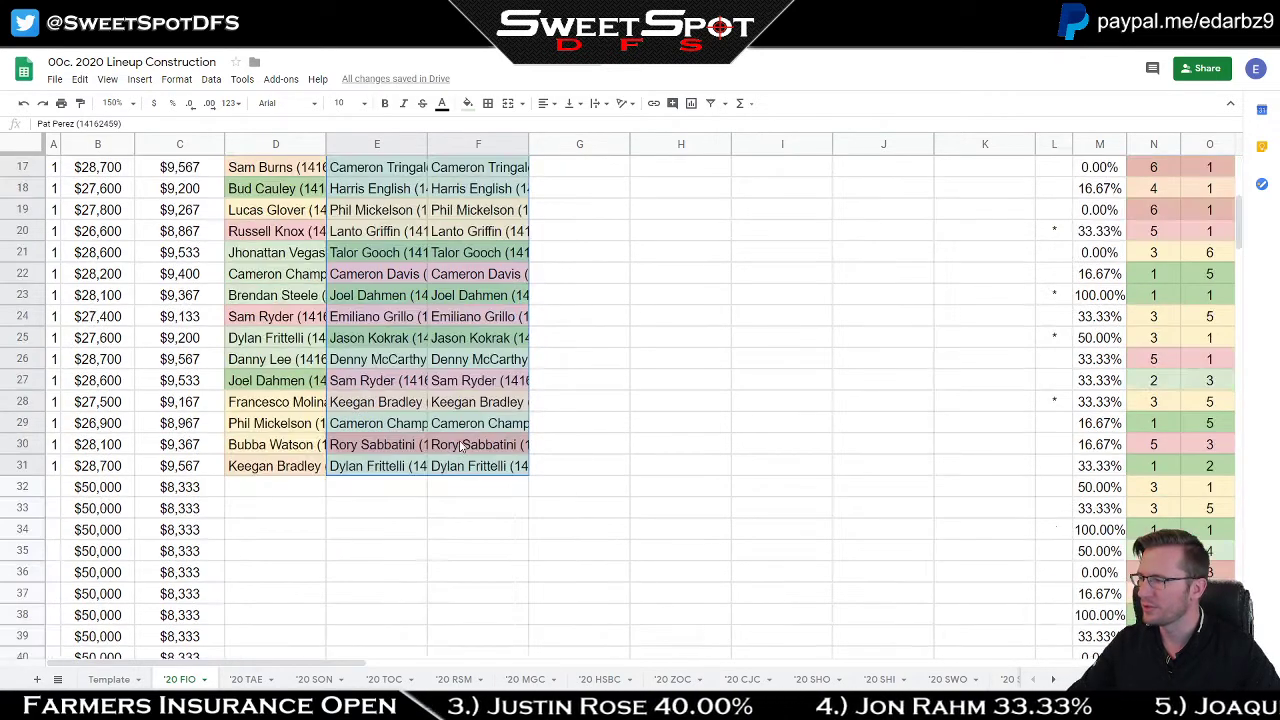
left_click(407, 472, "shift")
right_click(407, 472)
left_click(500, 460)
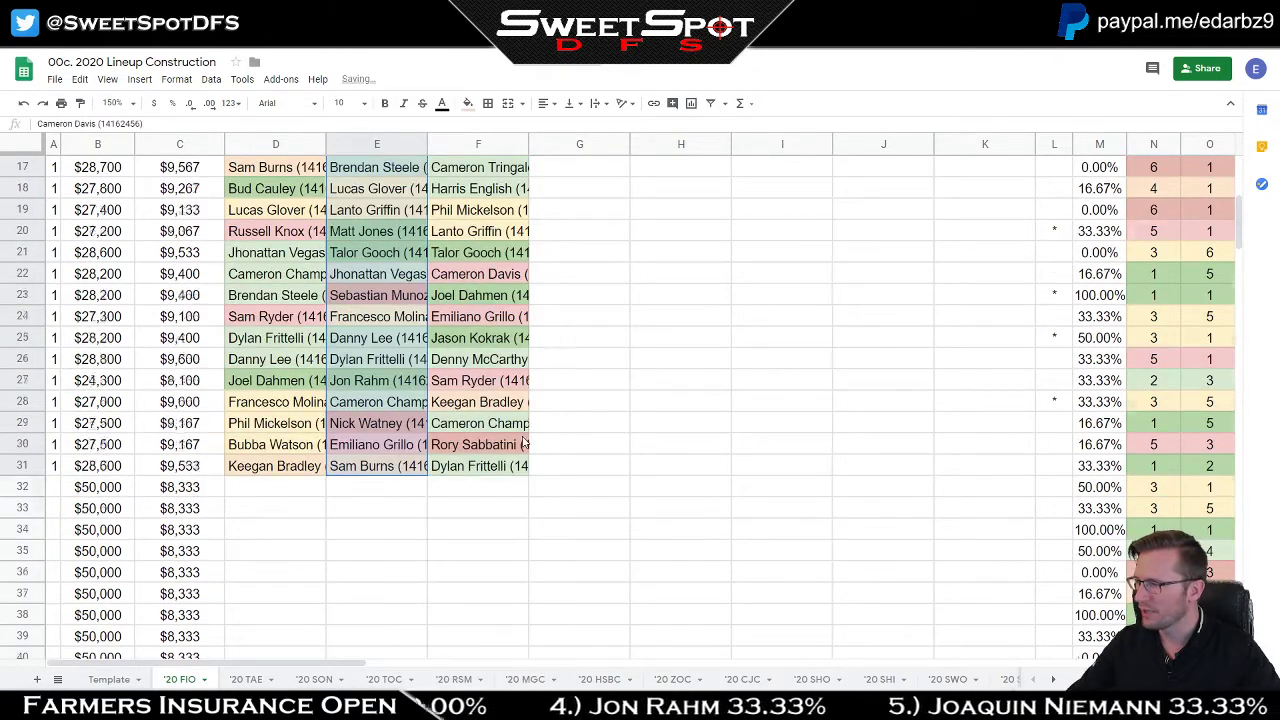
Step: Locate Justin Rose, Hideki Matsuyama and Jon Rahm within the shuffled columns D to F
scroll(523, 443, "up", 5)
left_click(262, 334)
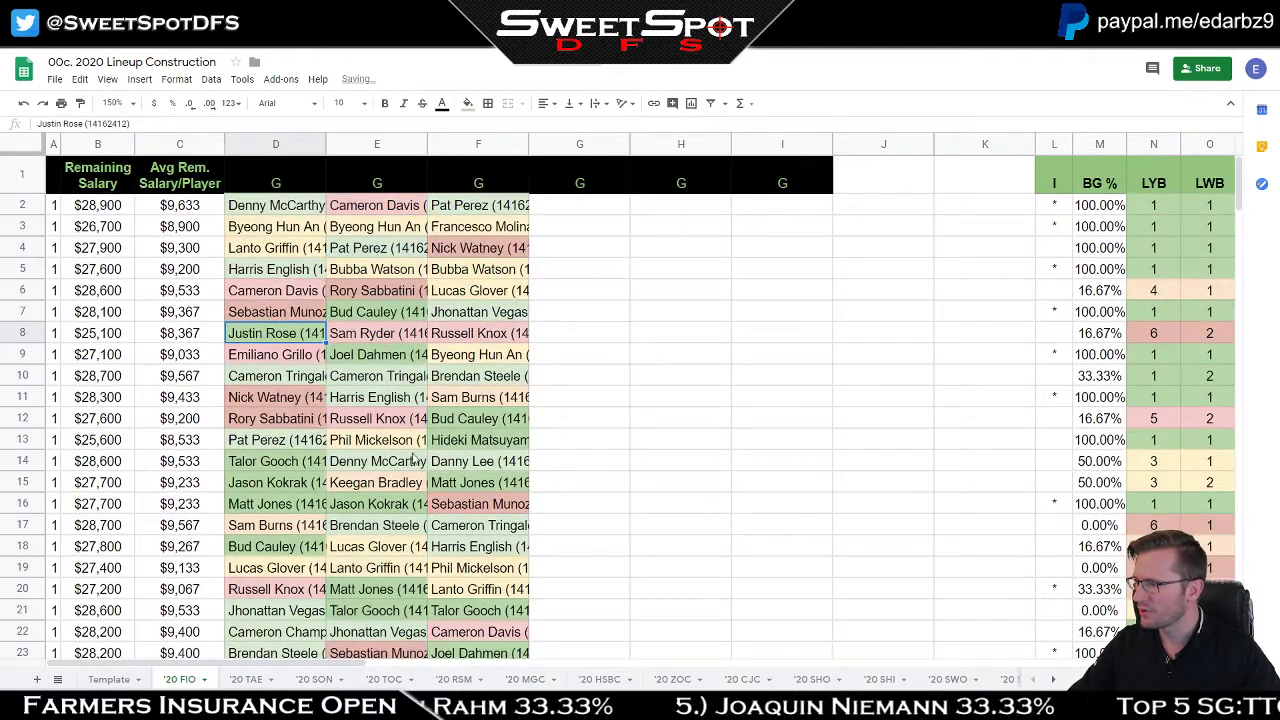
left_click(479, 447)
scroll(479, 449, "down", 4)
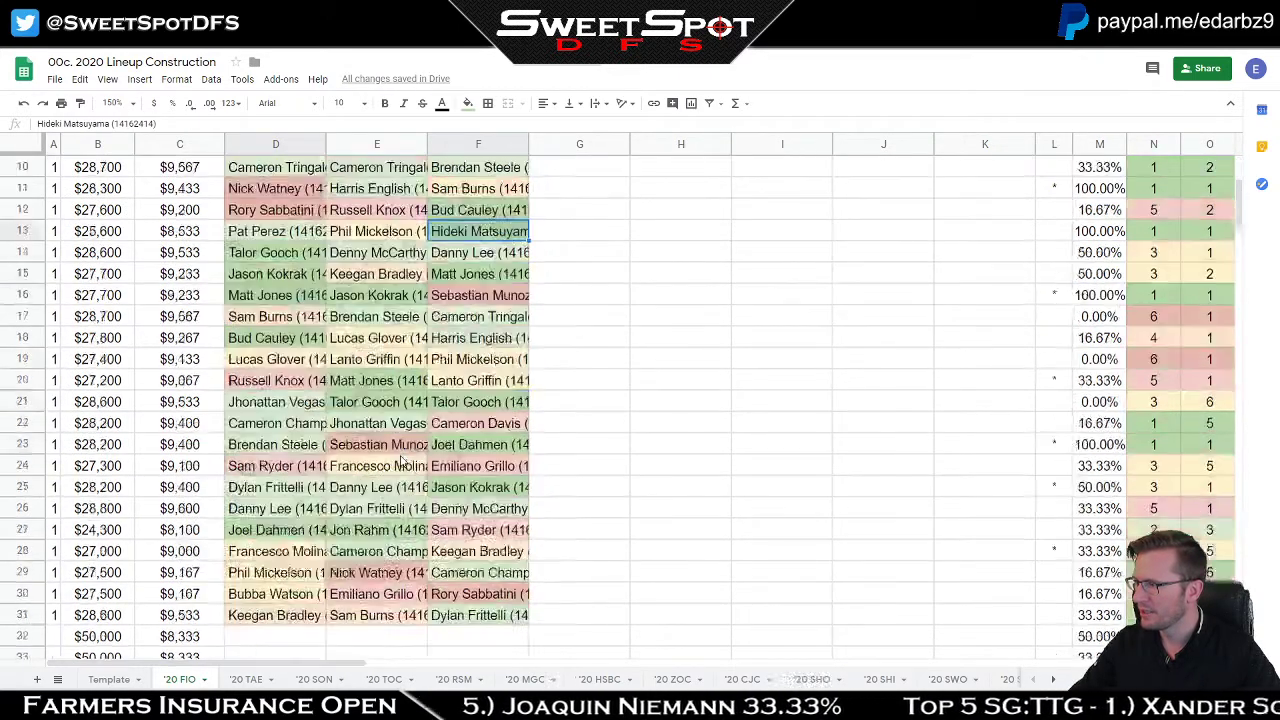
left_click(380, 488)
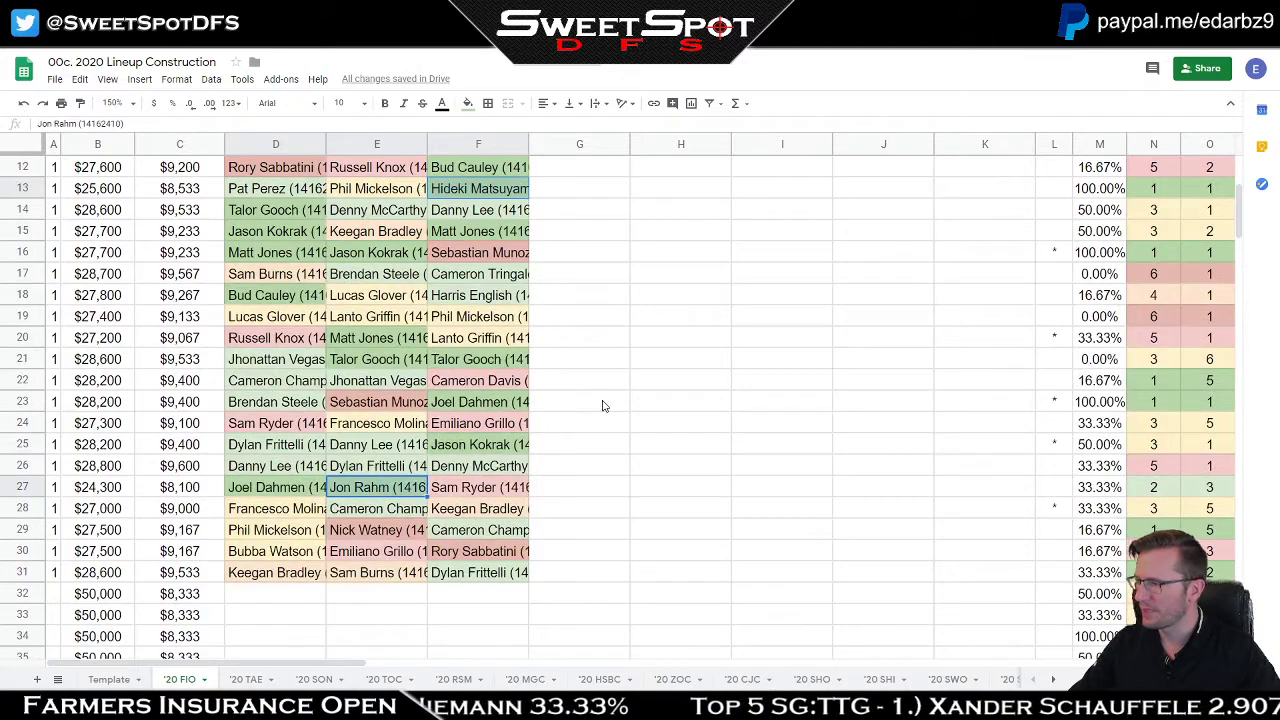
scroll(603, 405, "up", 5)
scroll(603, 405, "down", 5)
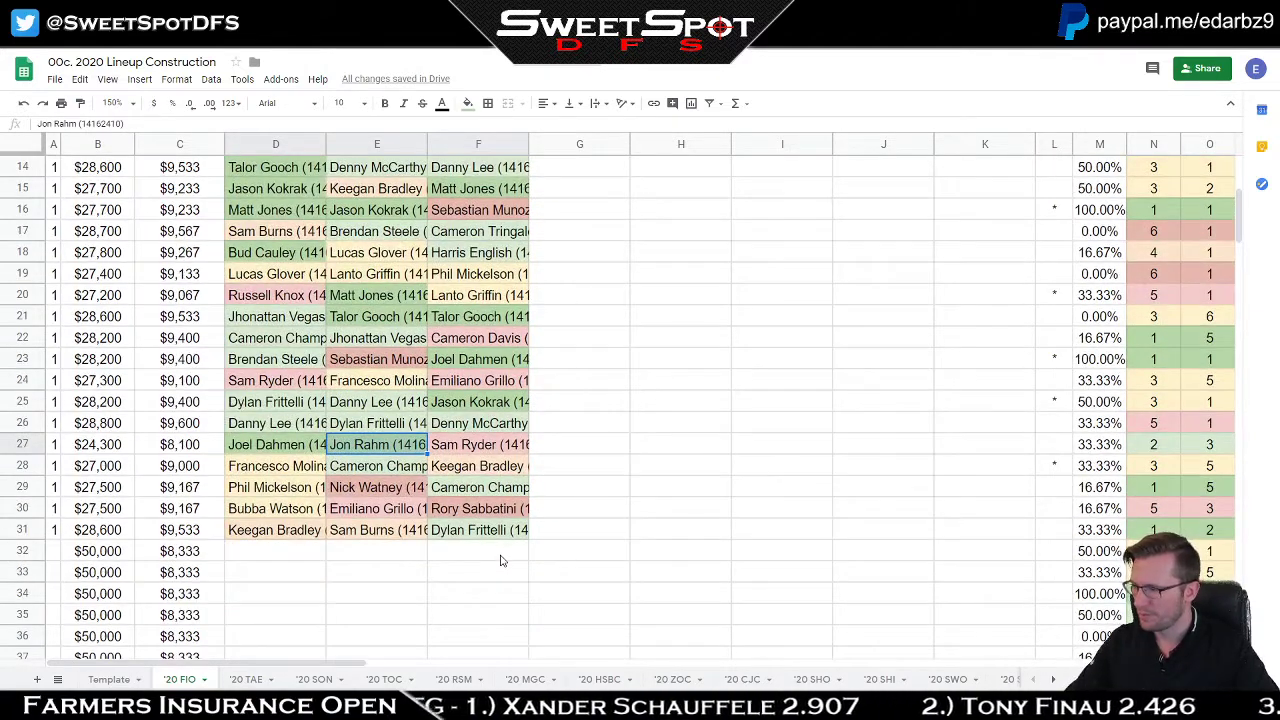
Step: Undo all the range randomizations and the pasted player lists in columns D, E and F
left_click(21, 104)
left_click(21, 104)
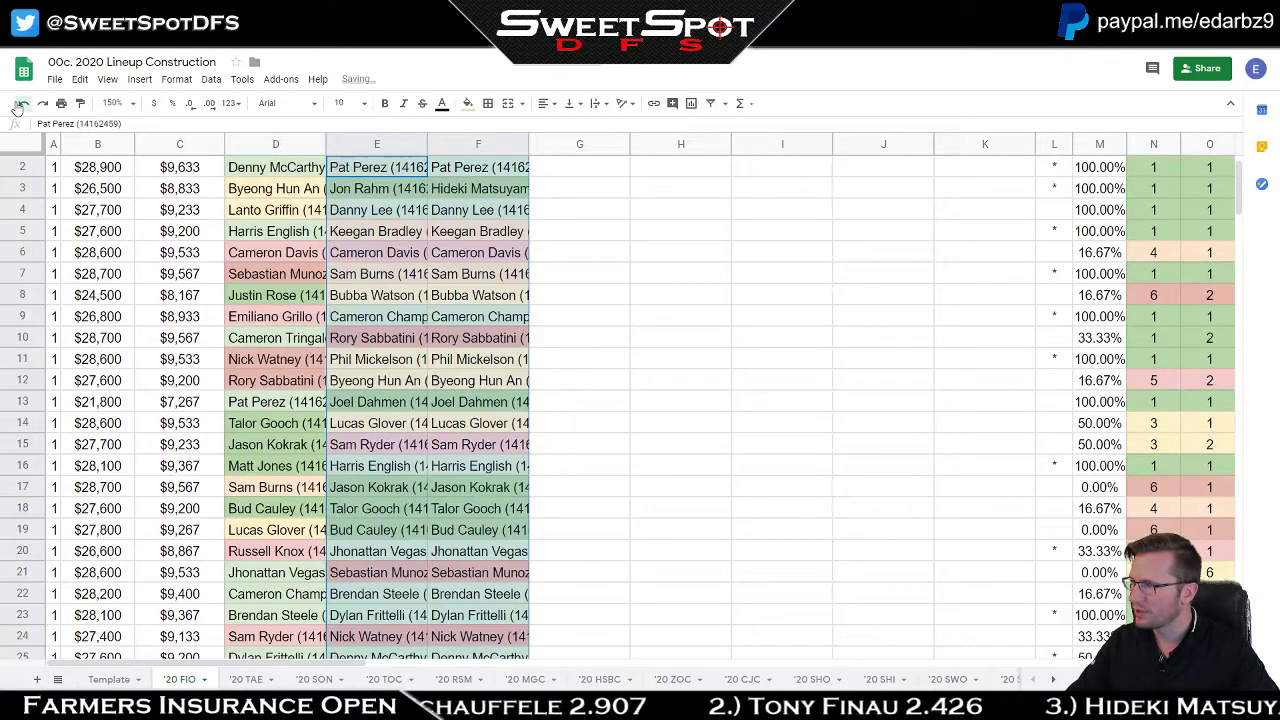
left_click(21, 104)
left_click(21, 104)
left_click(21, 104)
left_click(21, 104)
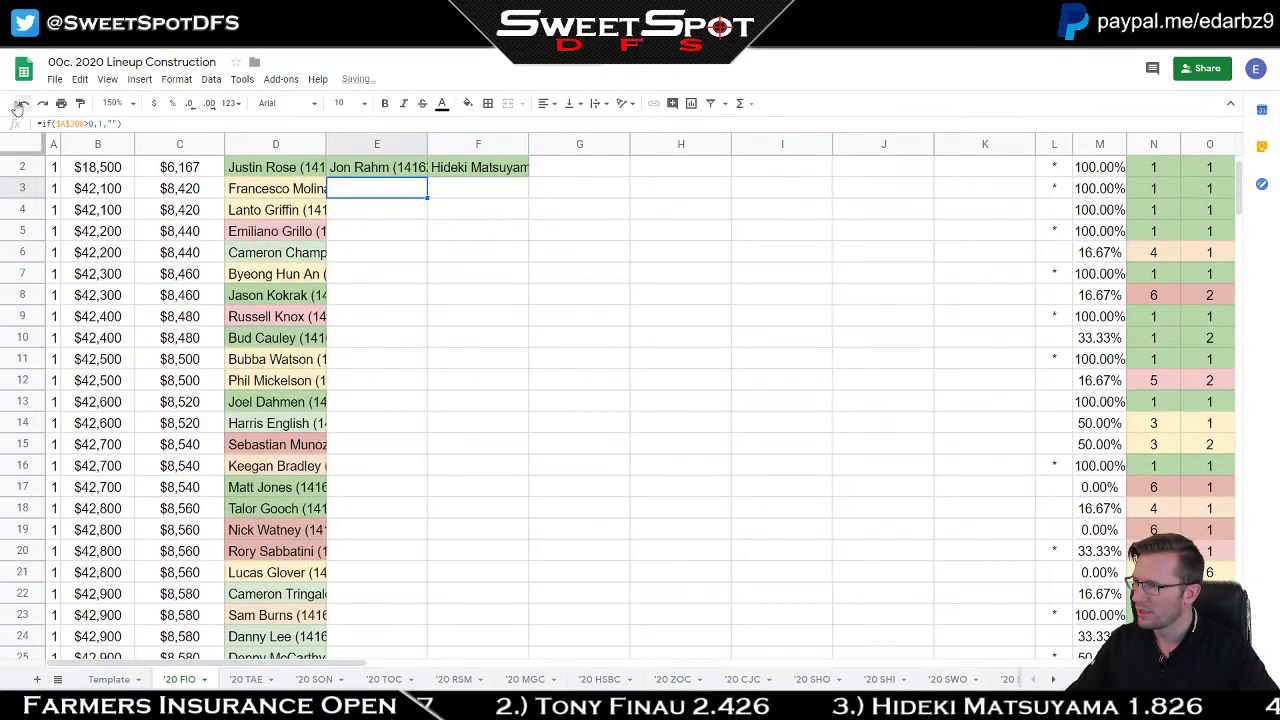
left_click(21, 104)
left_click(595, 280)
scroll(597, 286, "up", 1)
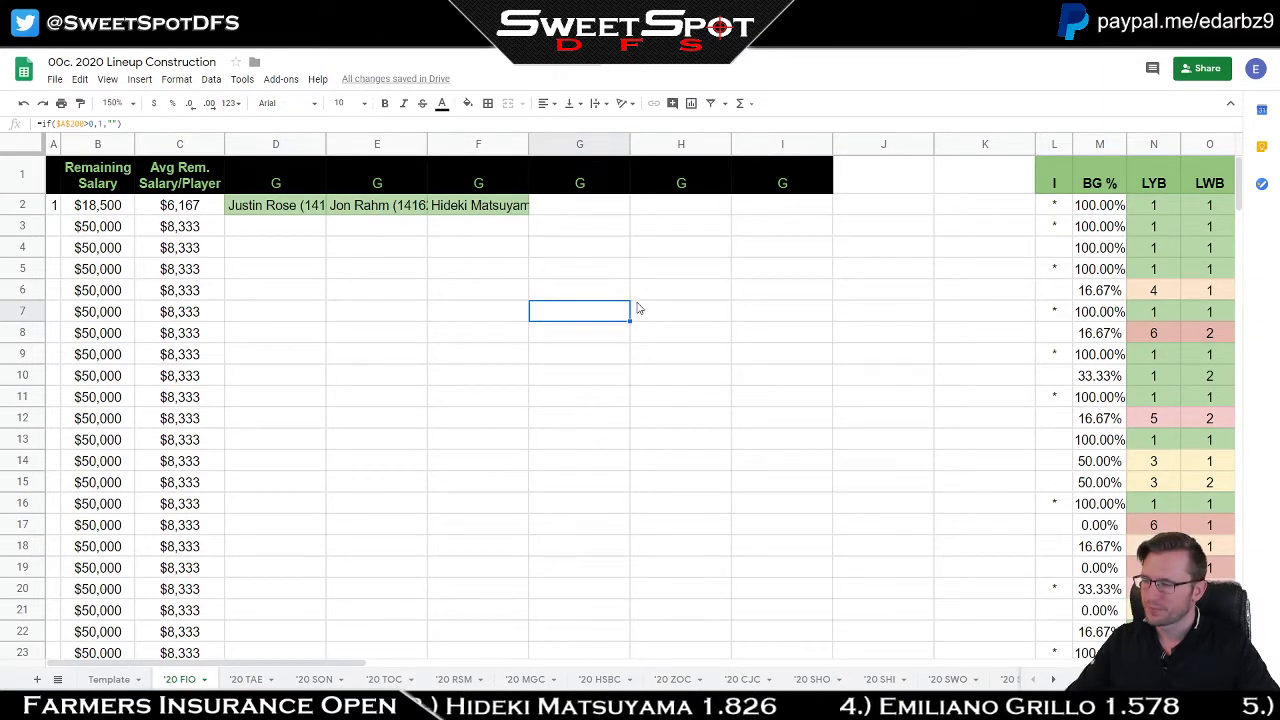
left_click(20, 708)
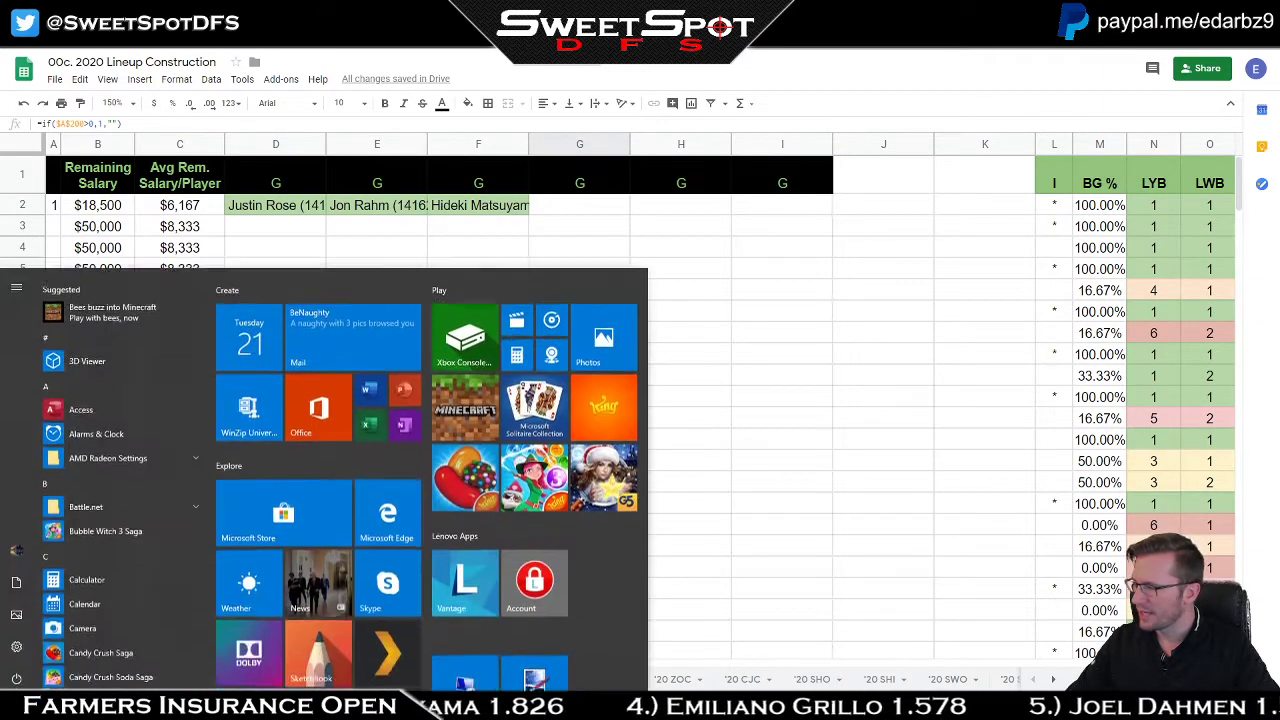
key("Escape")
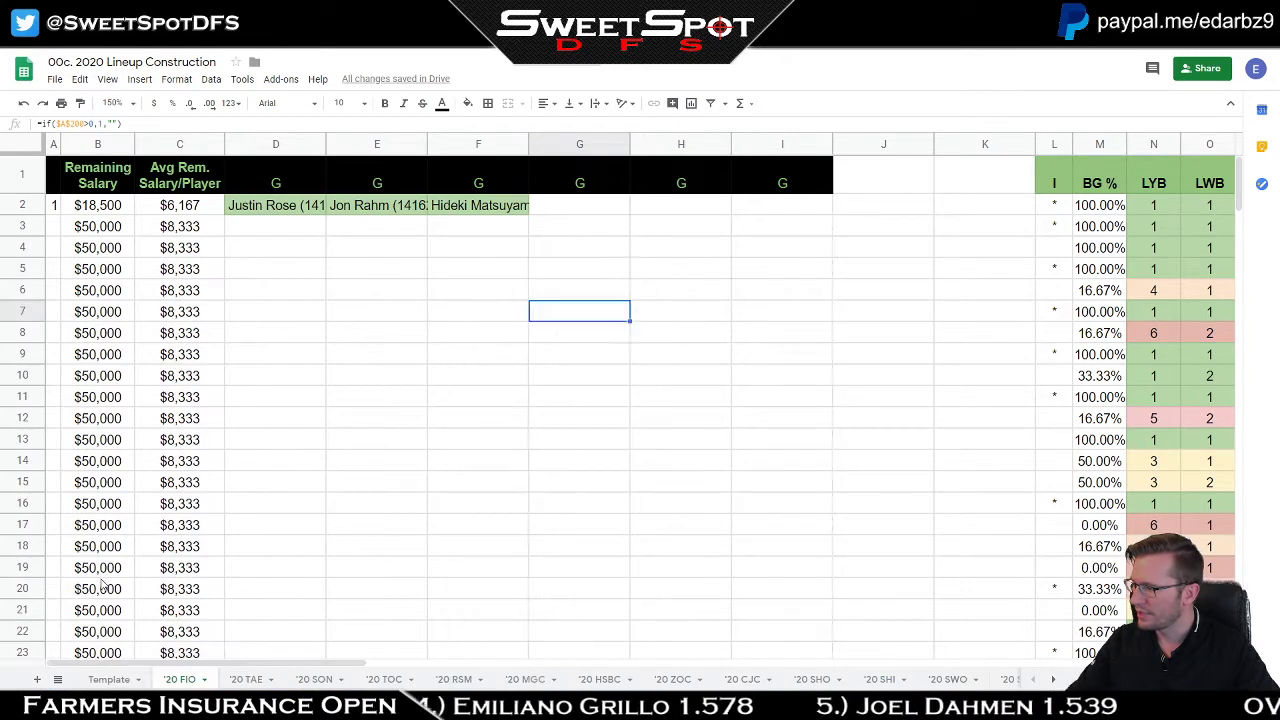
left_click(557, 410)
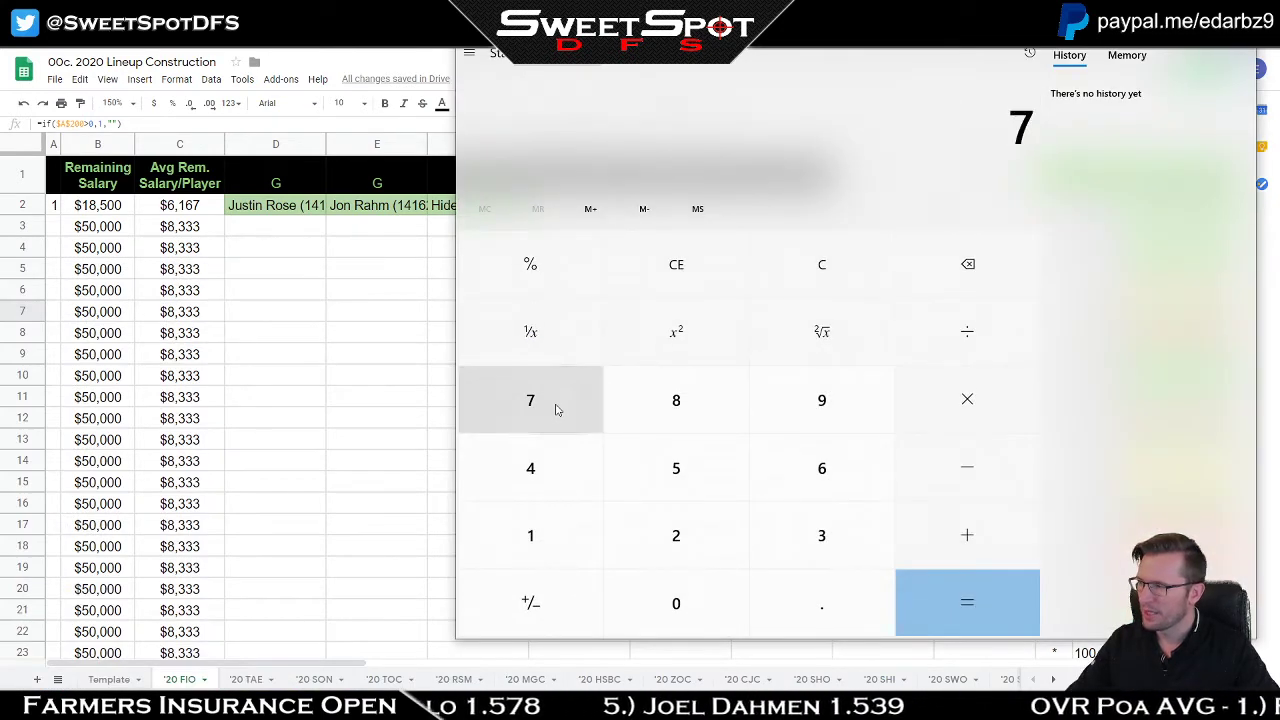
left_click(1014, 266)
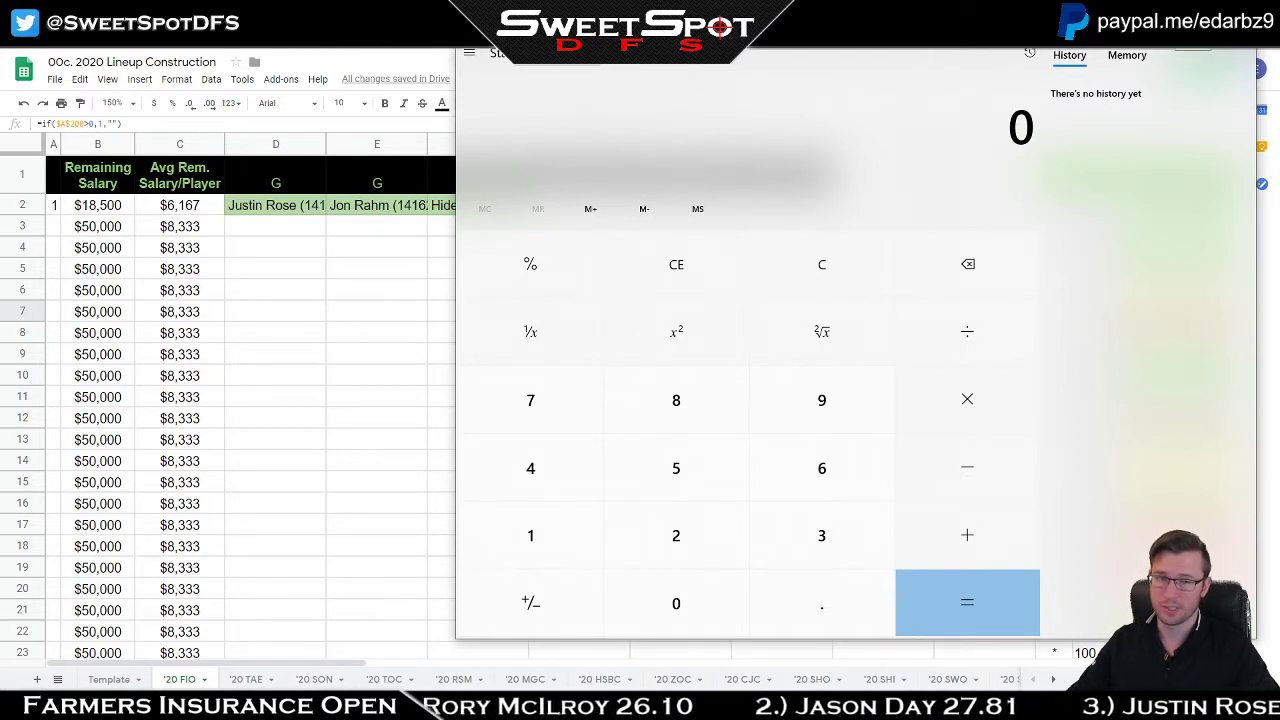
left_click(530, 400)
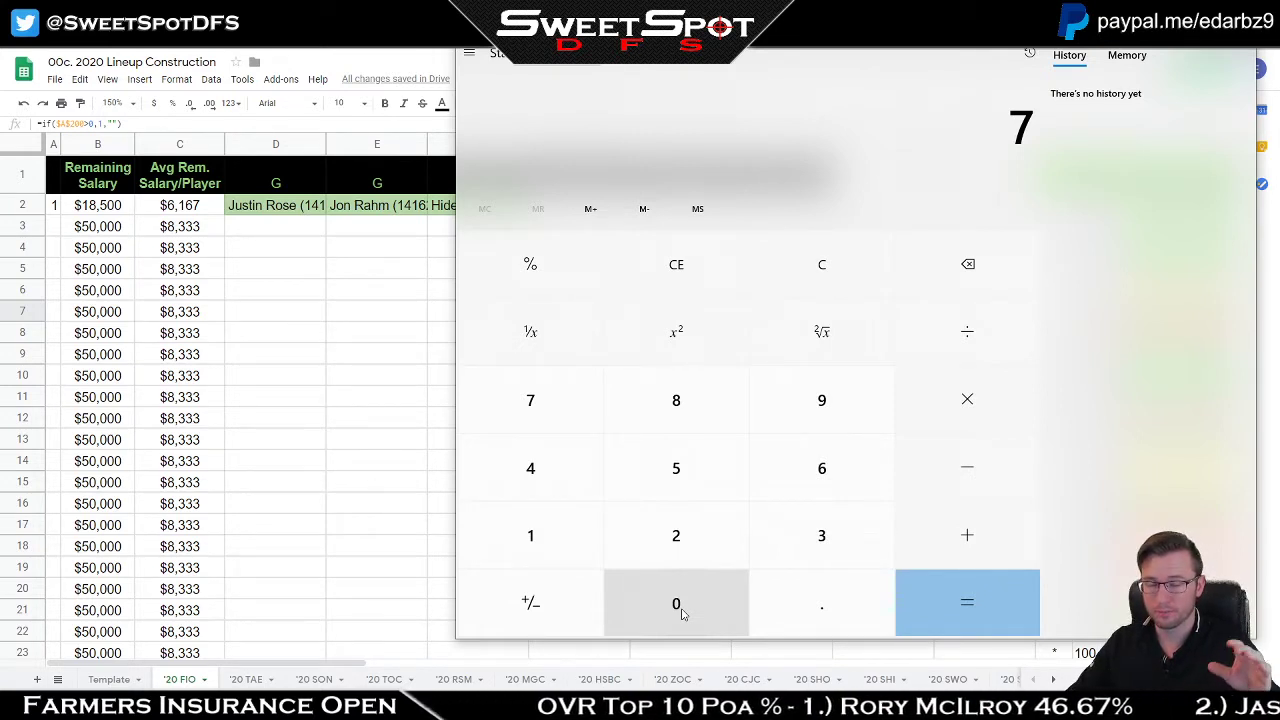
left_click(1012, 263)
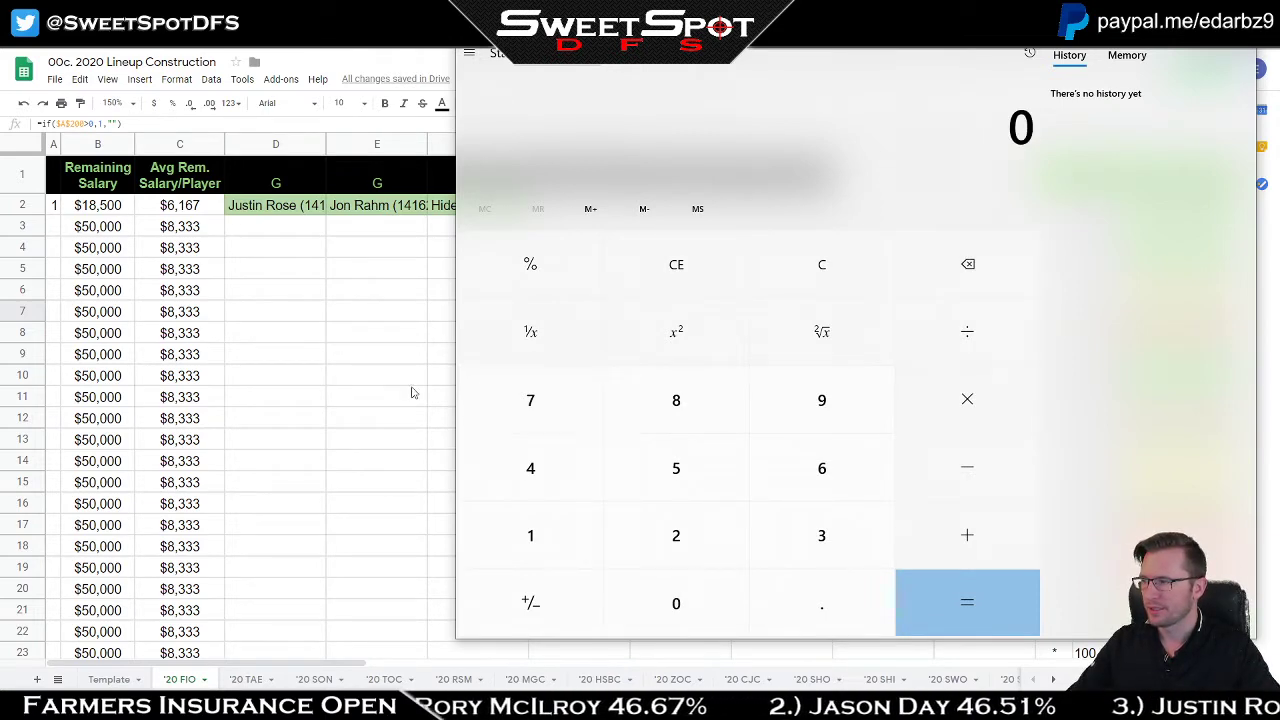
Step: Switch to the Farmer's Insurance Open workbook and bring up the LY/LW bucket ratios on its Notes sheet
key("alt+Tab")
key("Return")
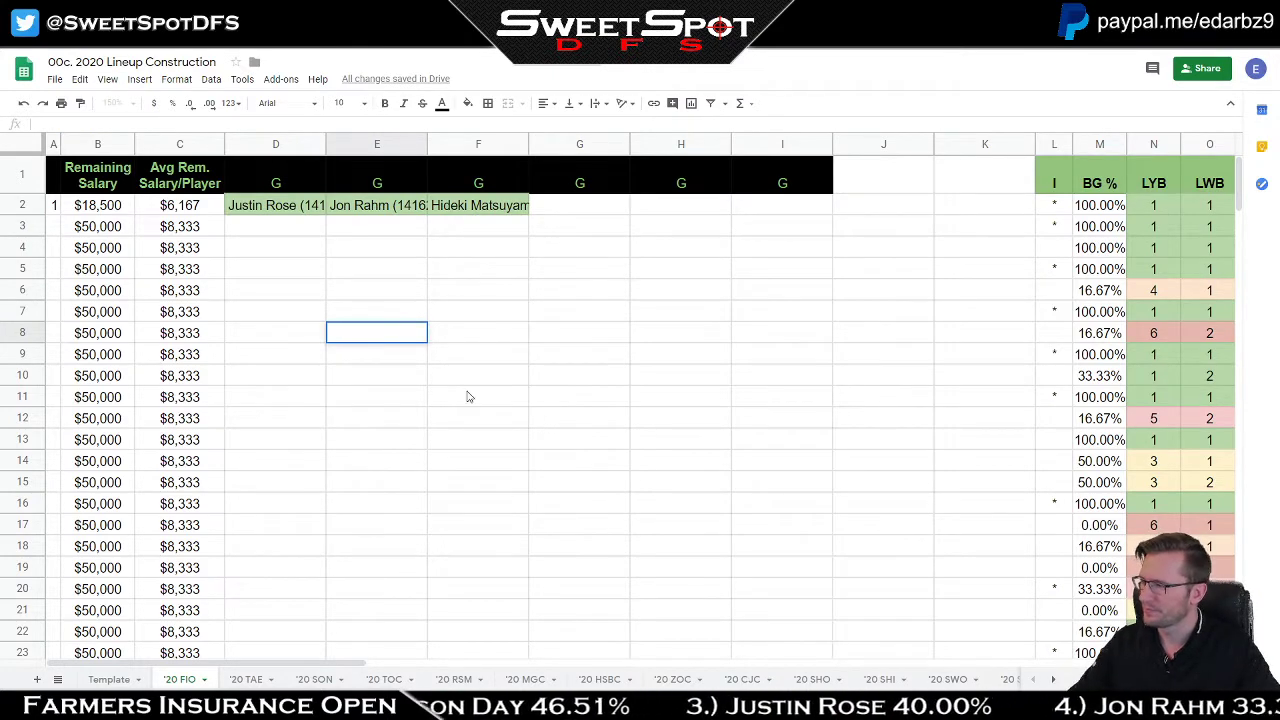
key("Escape")
key("alt+Tab")
key("alt+Tab")
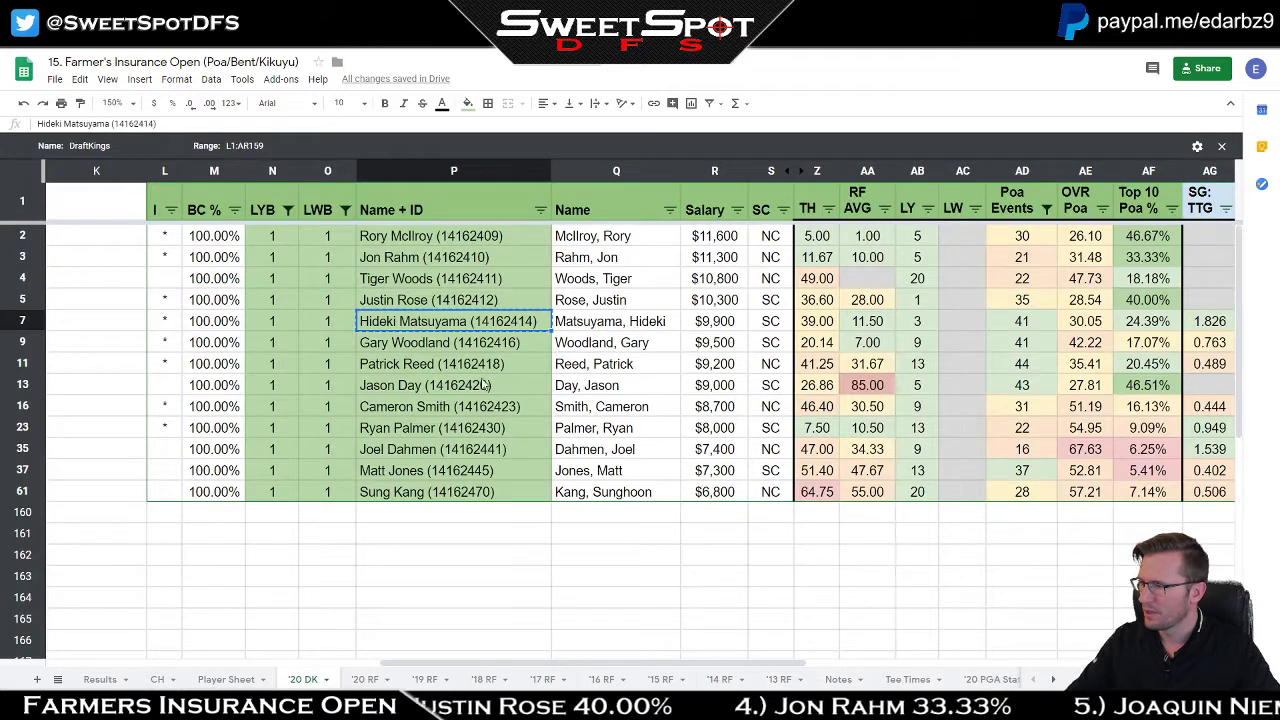
left_click(645, 386)
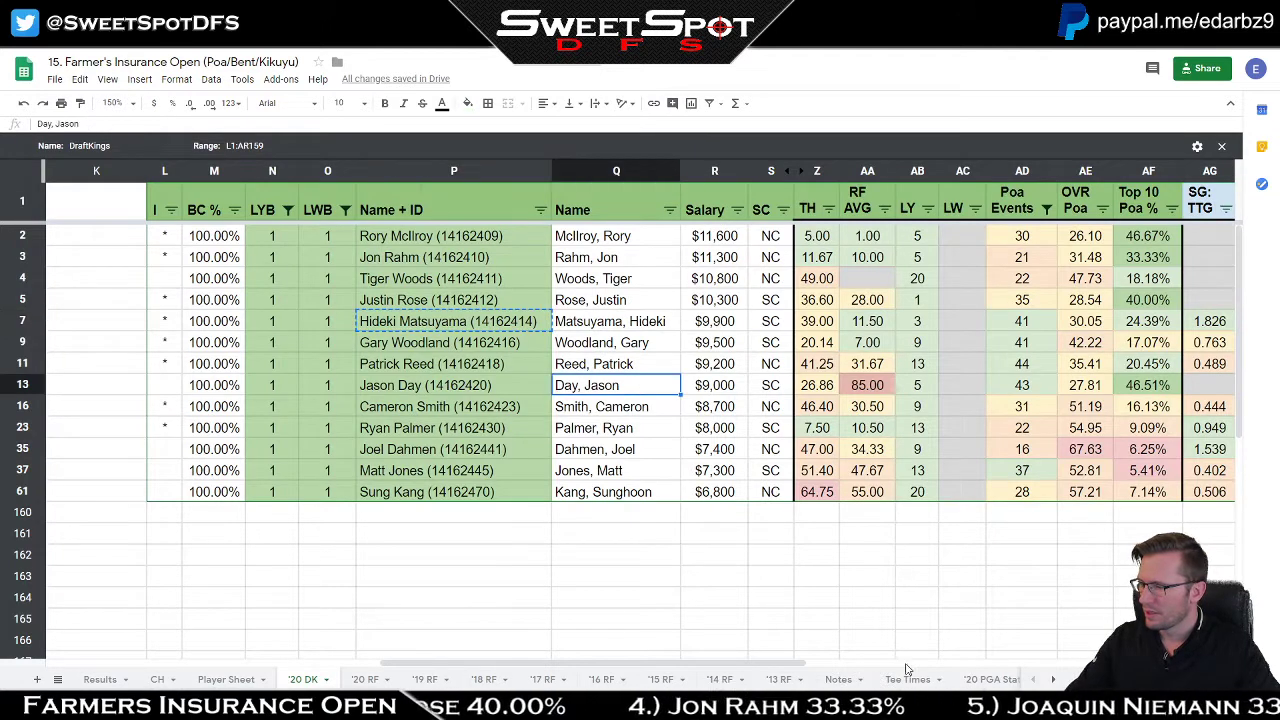
left_click(838, 679)
scroll(533, 509, "down", 5)
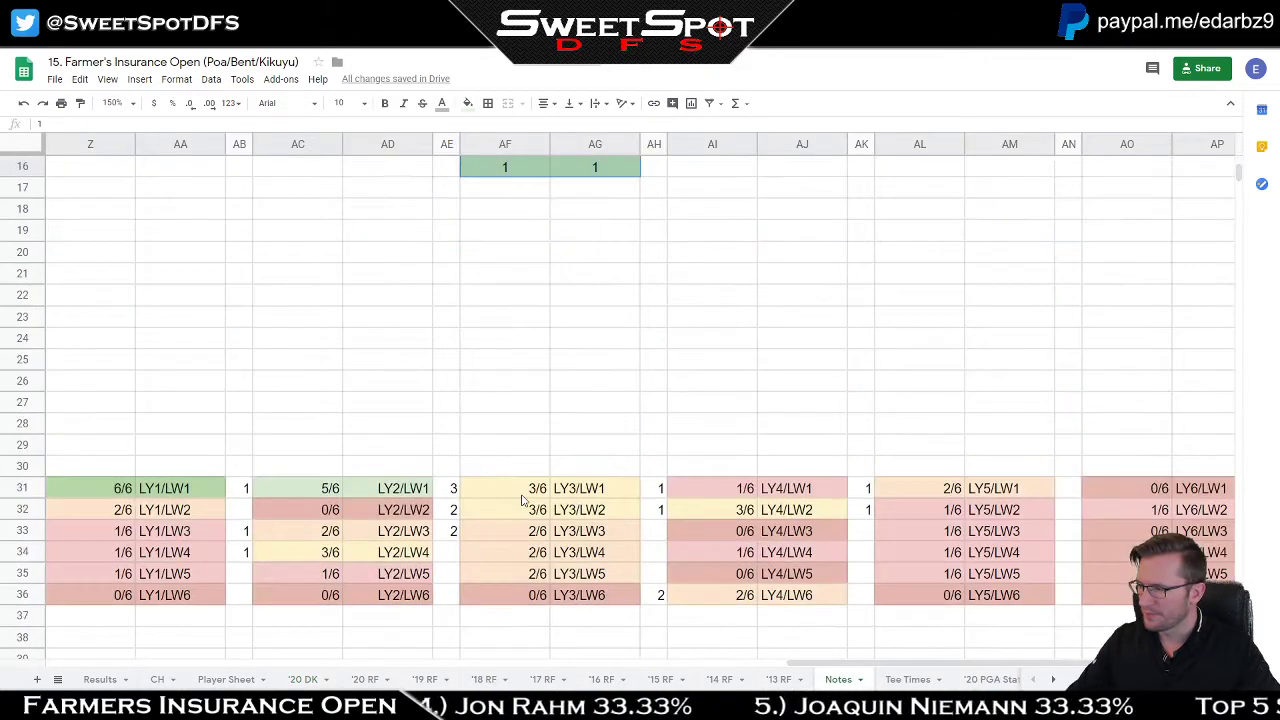
Step: Copy the LY1/LW1 bucket ratio from Z31 into the empty cell Z30 above it
left_click(100, 496)
left_click_drag(108, 484, 105, 470)
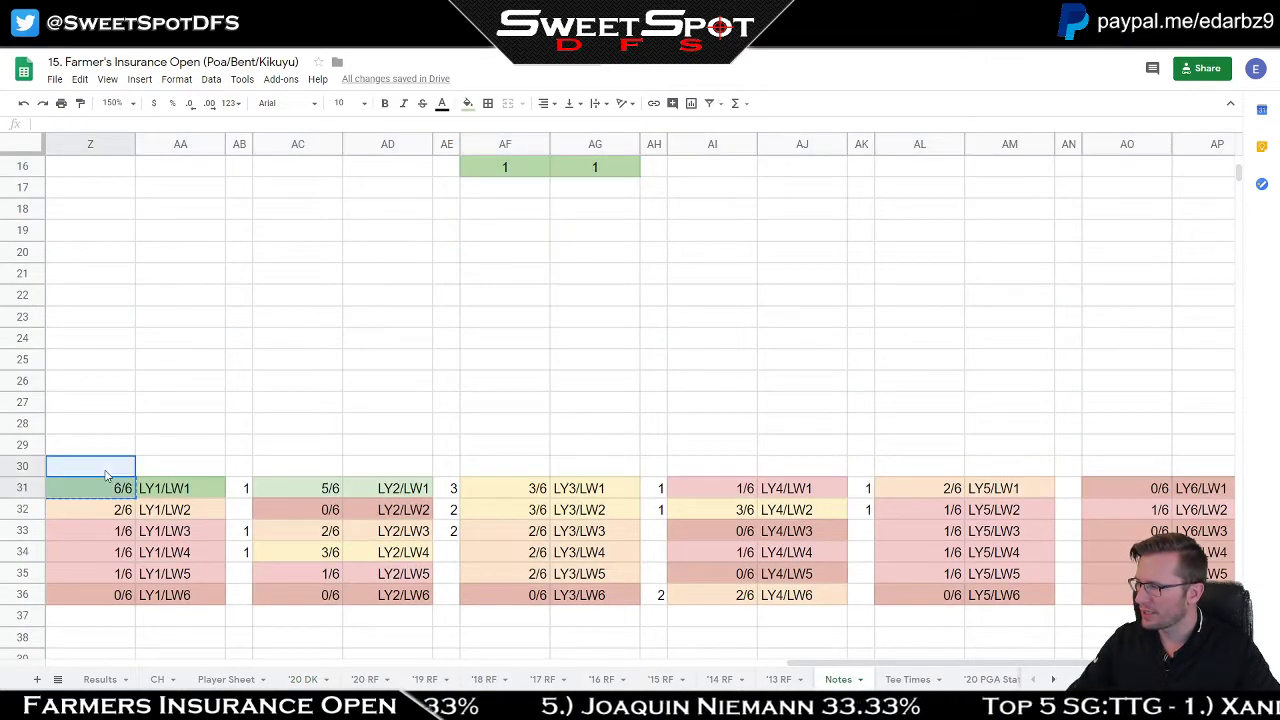
key("ctrl+c")
left_click(105, 471)
key("ctrl+v")
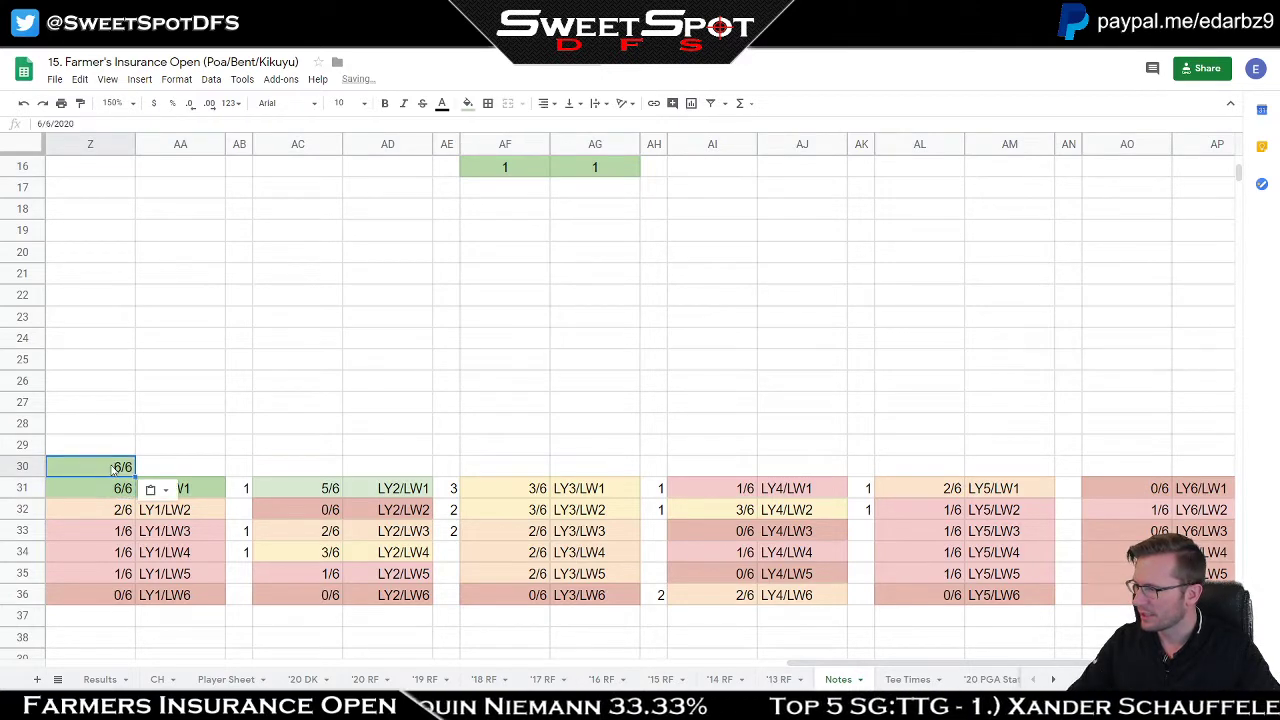
Step: Change the copied ratio in Z30 to 6/7
left_click(81, 122)
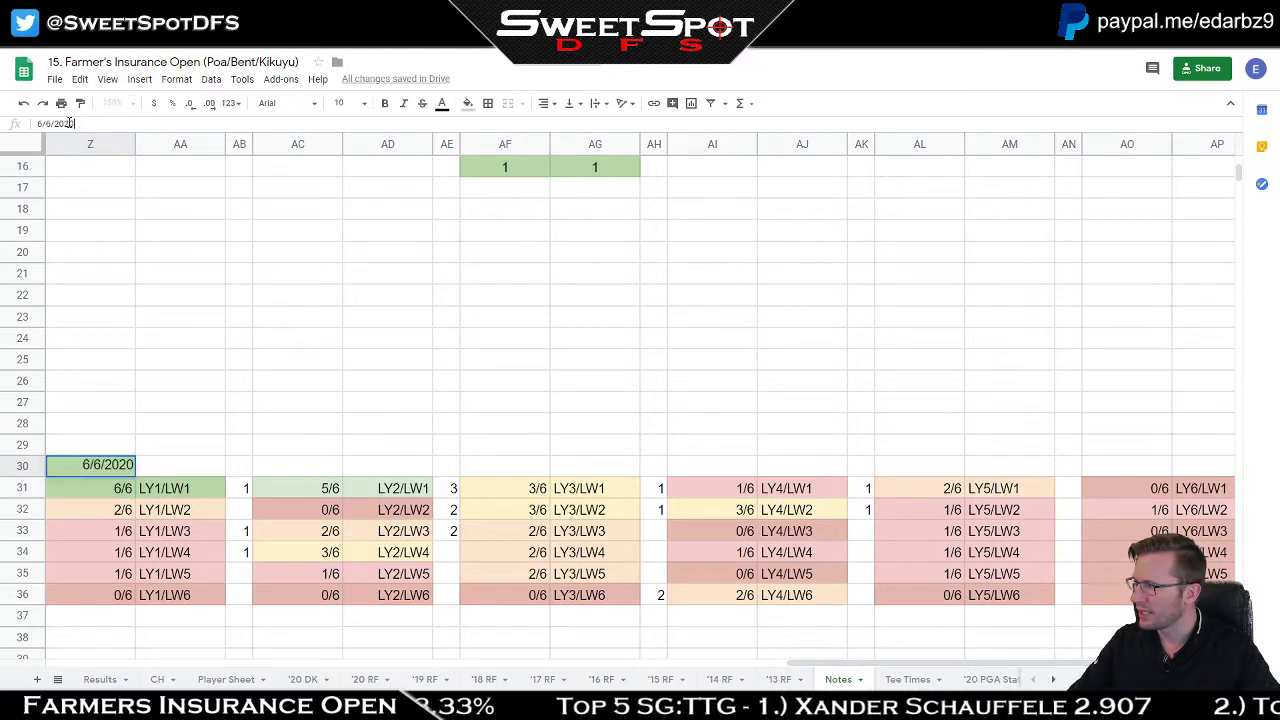
left_click_drag(81, 122, 52, 123)
key("BackSpace")
key("BackSpace")
type("7")
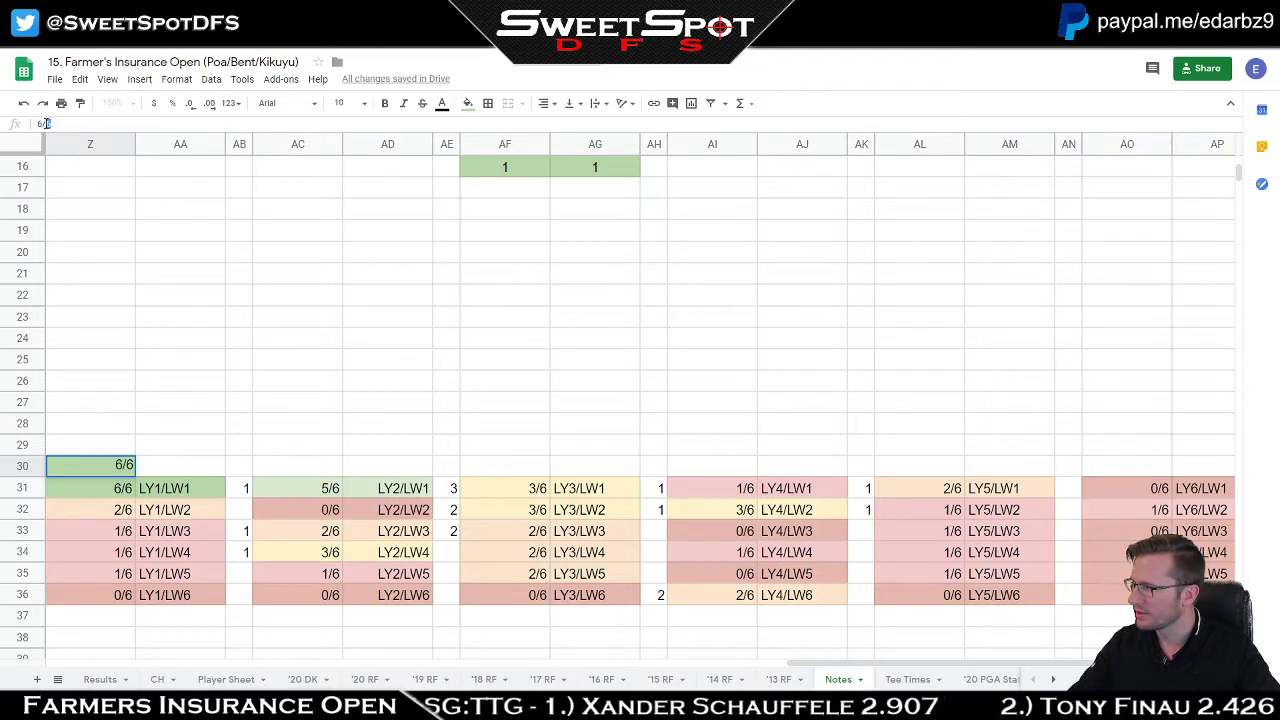
key("Tab")
left_click(110, 470)
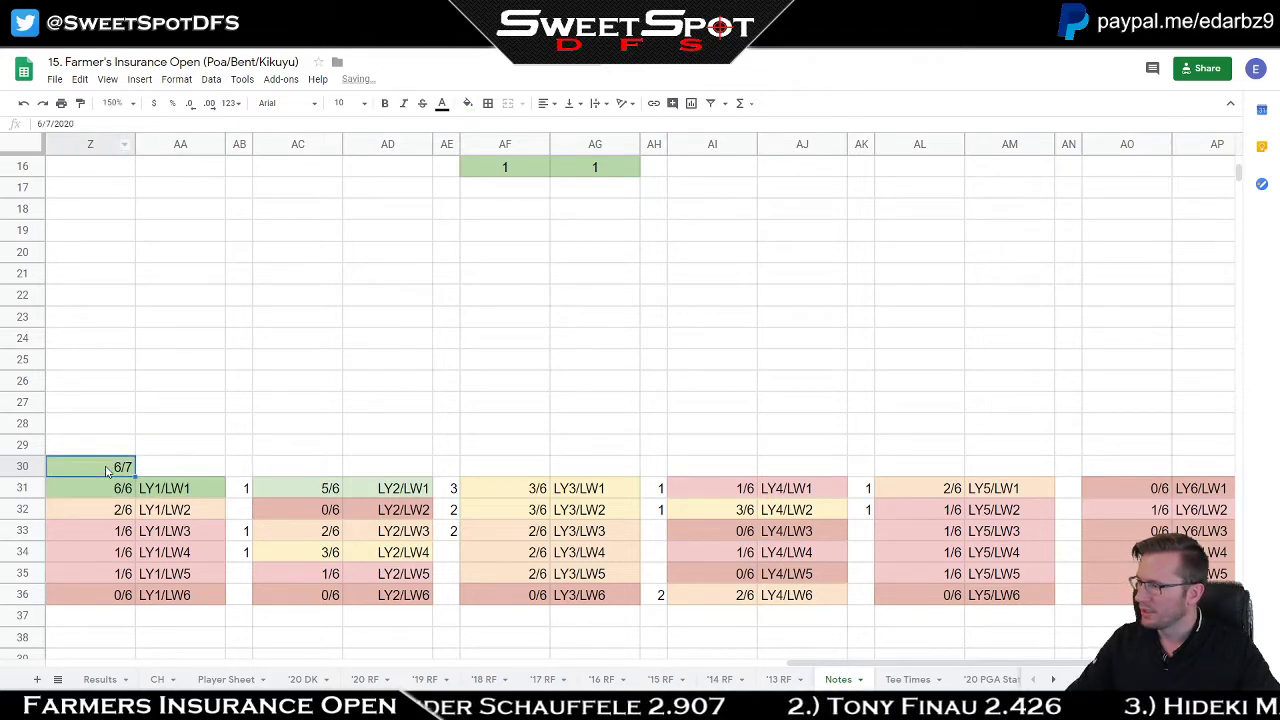
Step: Switch to Calculator and divide 6 by 7
key("XF86Calculator")
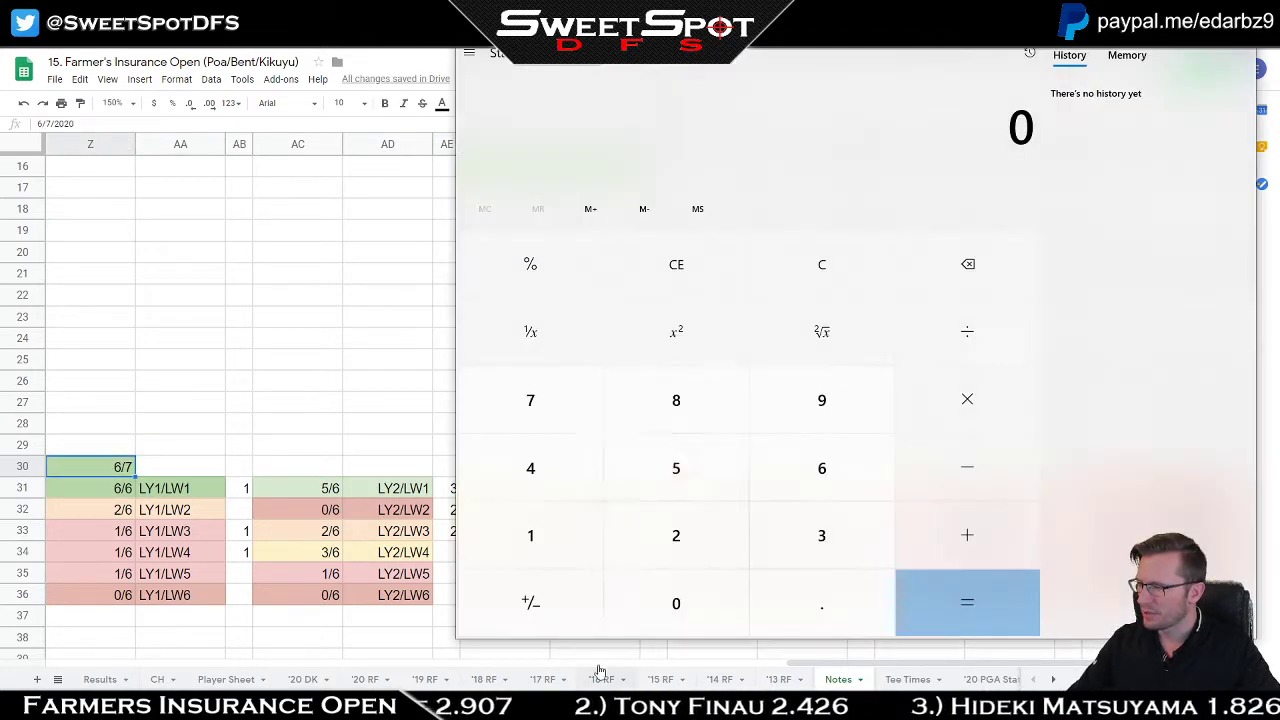
left_click(802, 474)
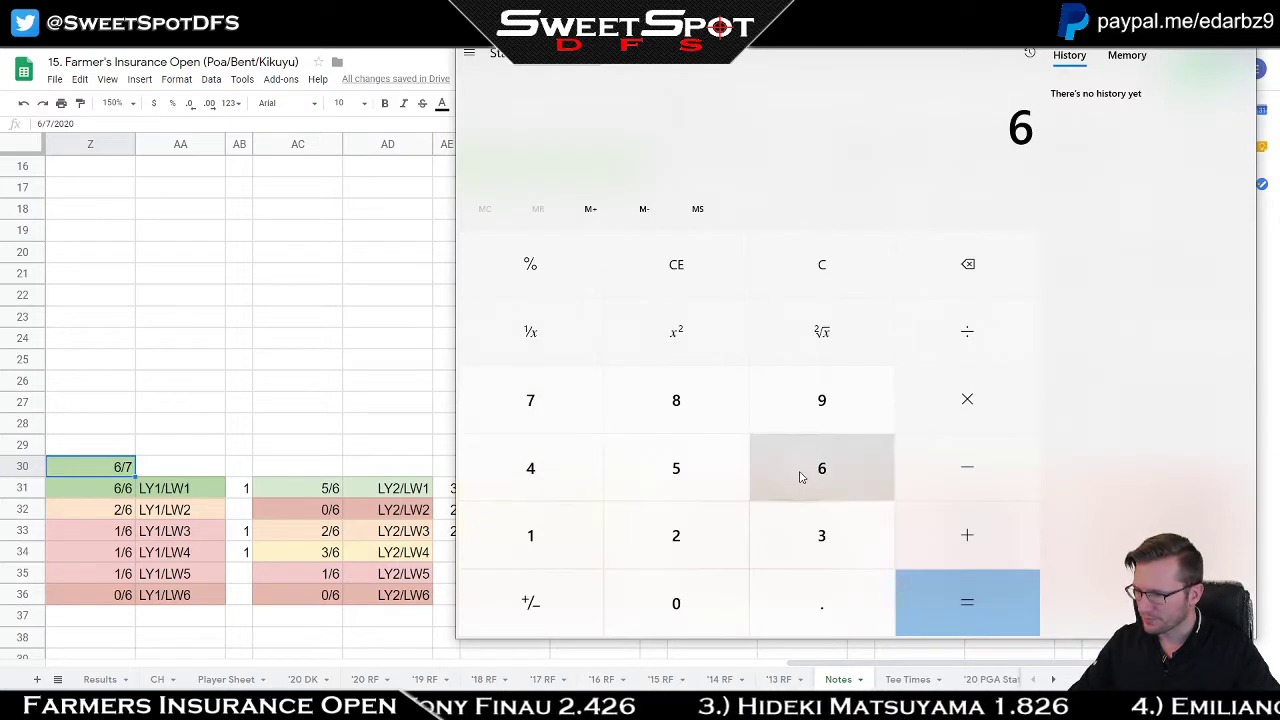
left_click(951, 349)
left_click(528, 394)
left_click(977, 617)
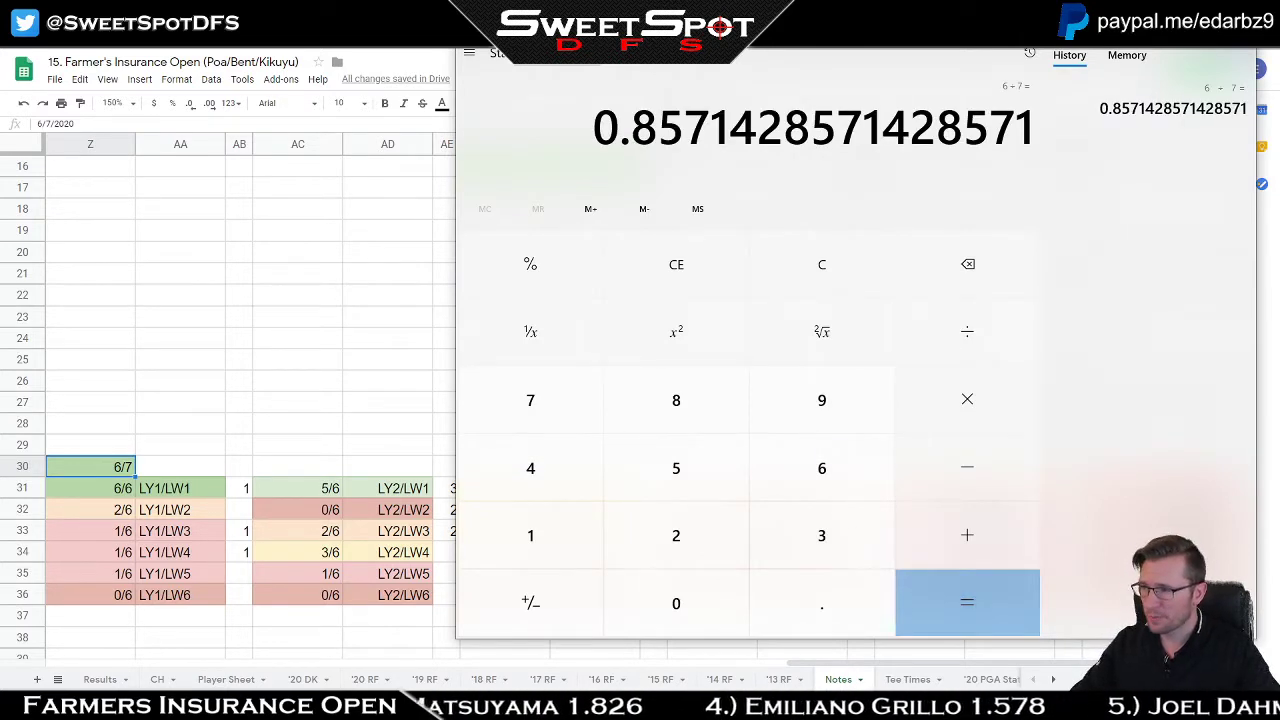
Step: Copy the first two decimal digits of the division result, 85, into cell Z23 of the Notes sheet
left_click_drag(641, 127, 1040, 128)
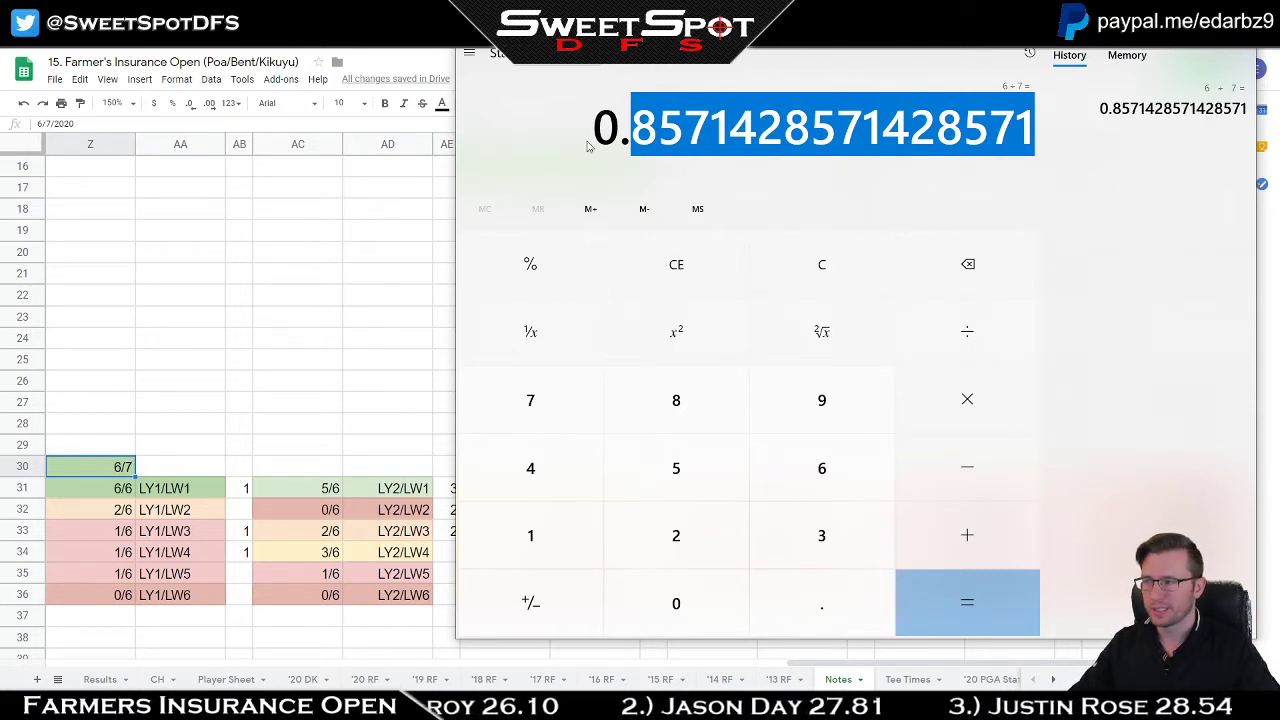
left_click(685, 144)
left_click_drag(640, 130, 1065, 133)
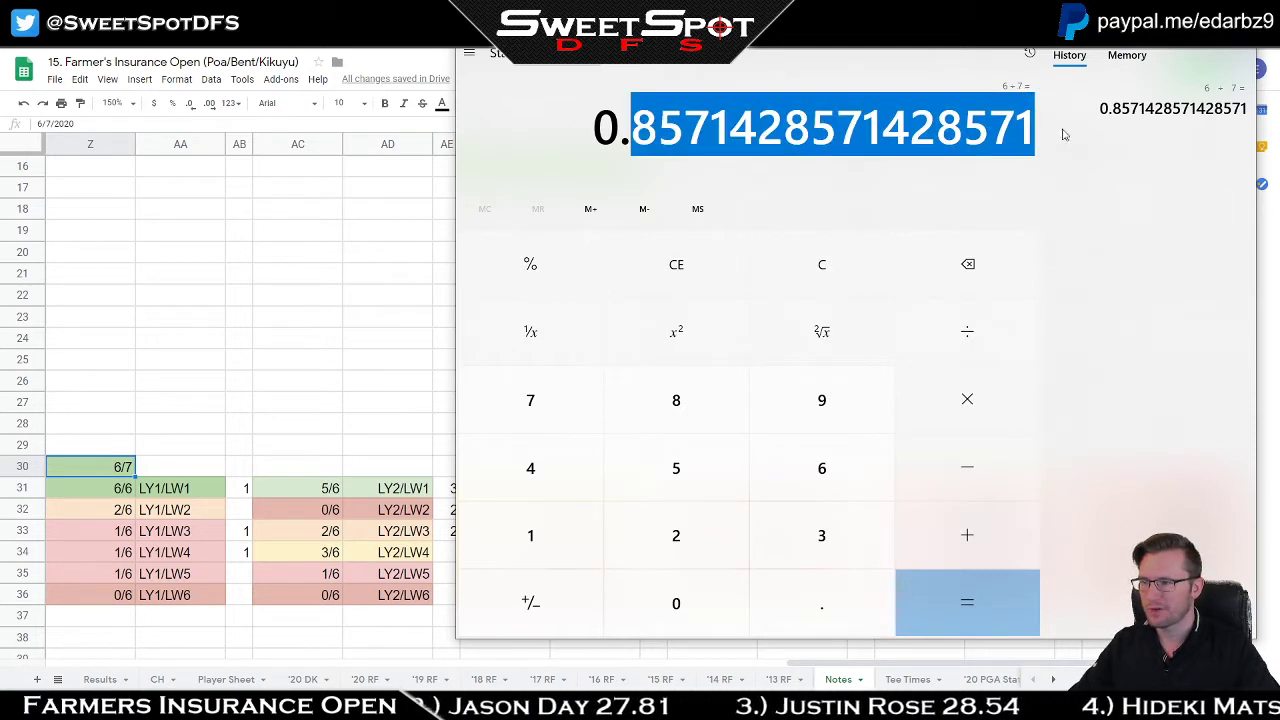
left_click(669, 125)
mouse_move(669, 125)
left_mouse_down()
mouse_move(685, 127)
mouse_move(620, 128)
mouse_move(676, 128)
left_mouse_up()
left_click(669, 127)
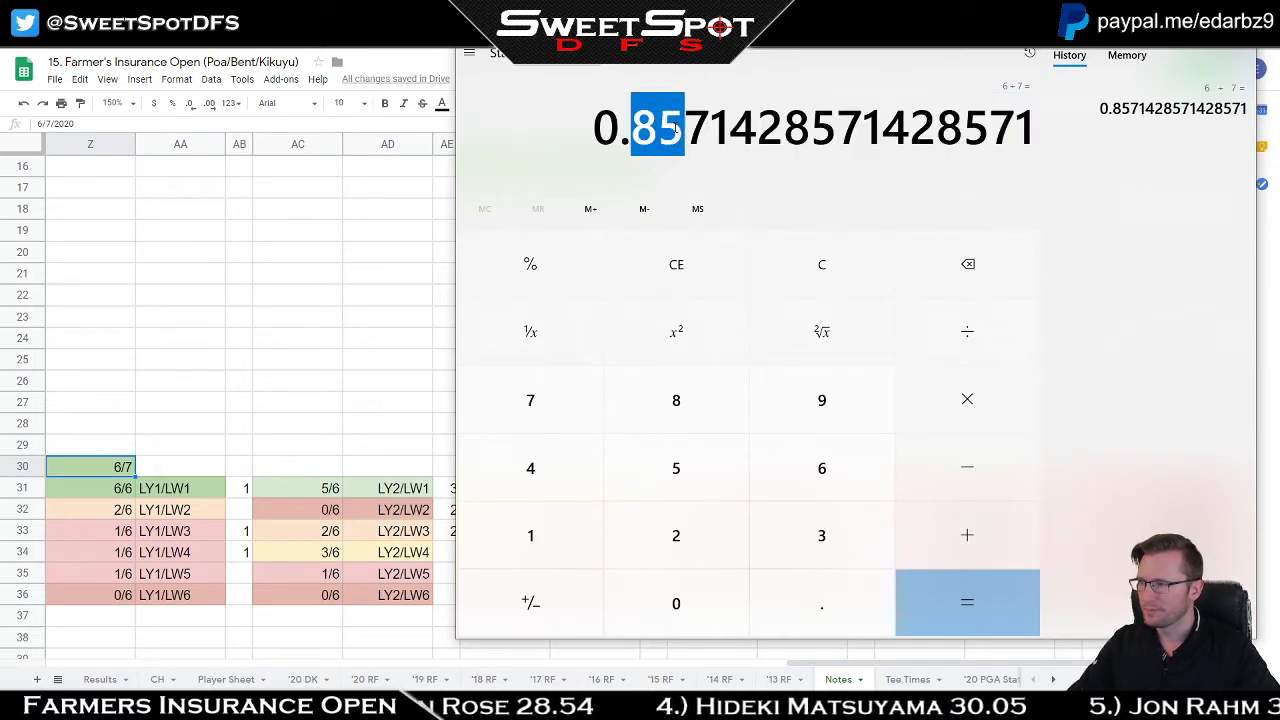
key("ctrl+c")
left_click(108, 320)
key("ctrl+v")
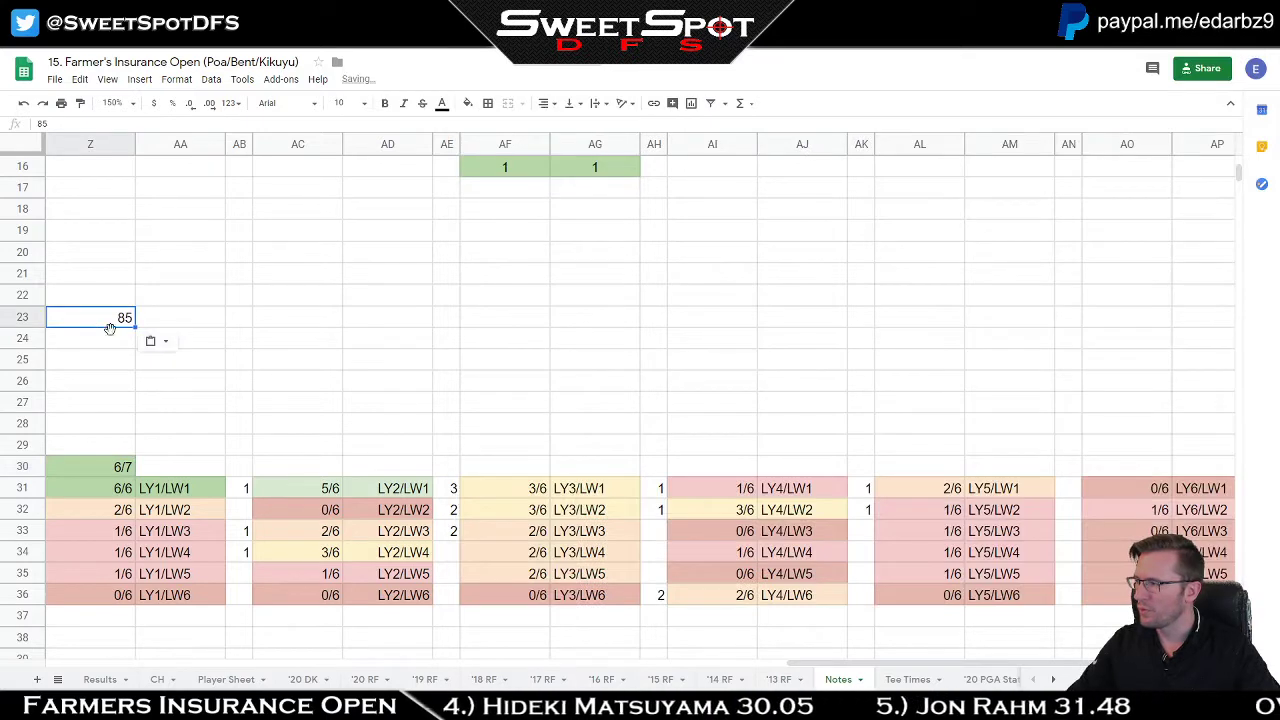
Step: Enter 100 in AA23, beside the 85, for comparison
left_click(172, 320)
type("1")
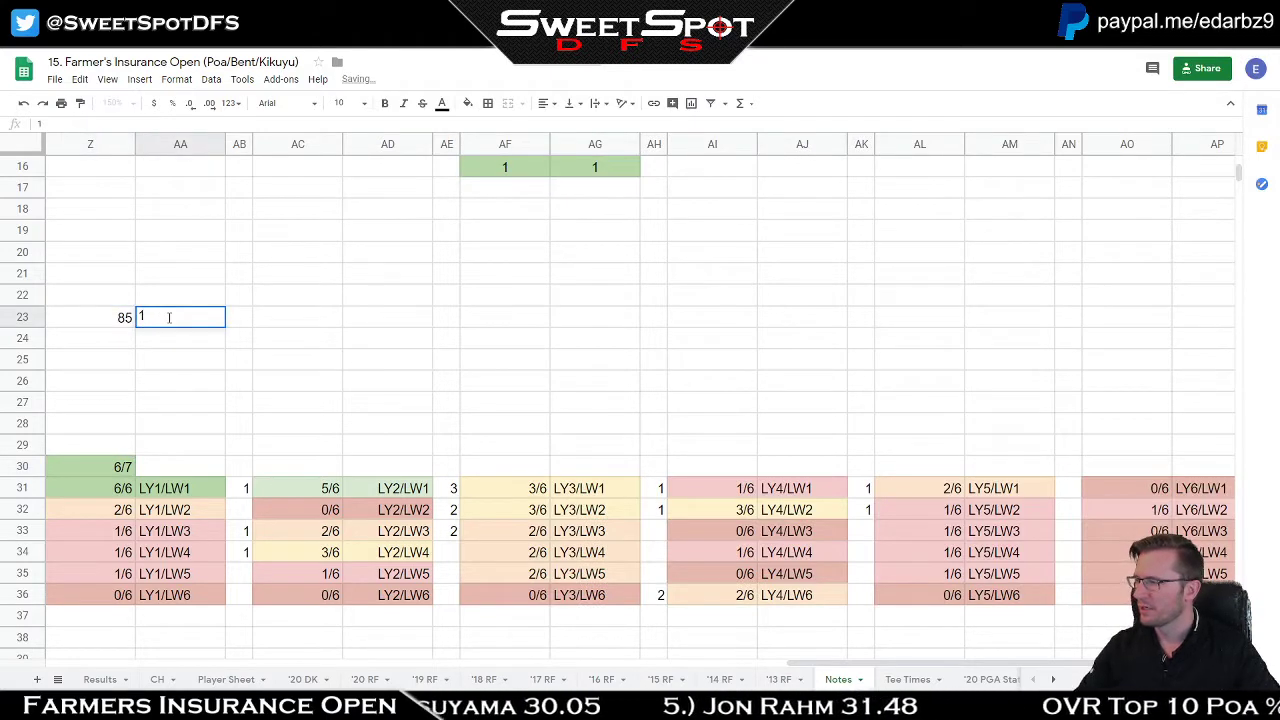
type("00")
left_click(108, 318)
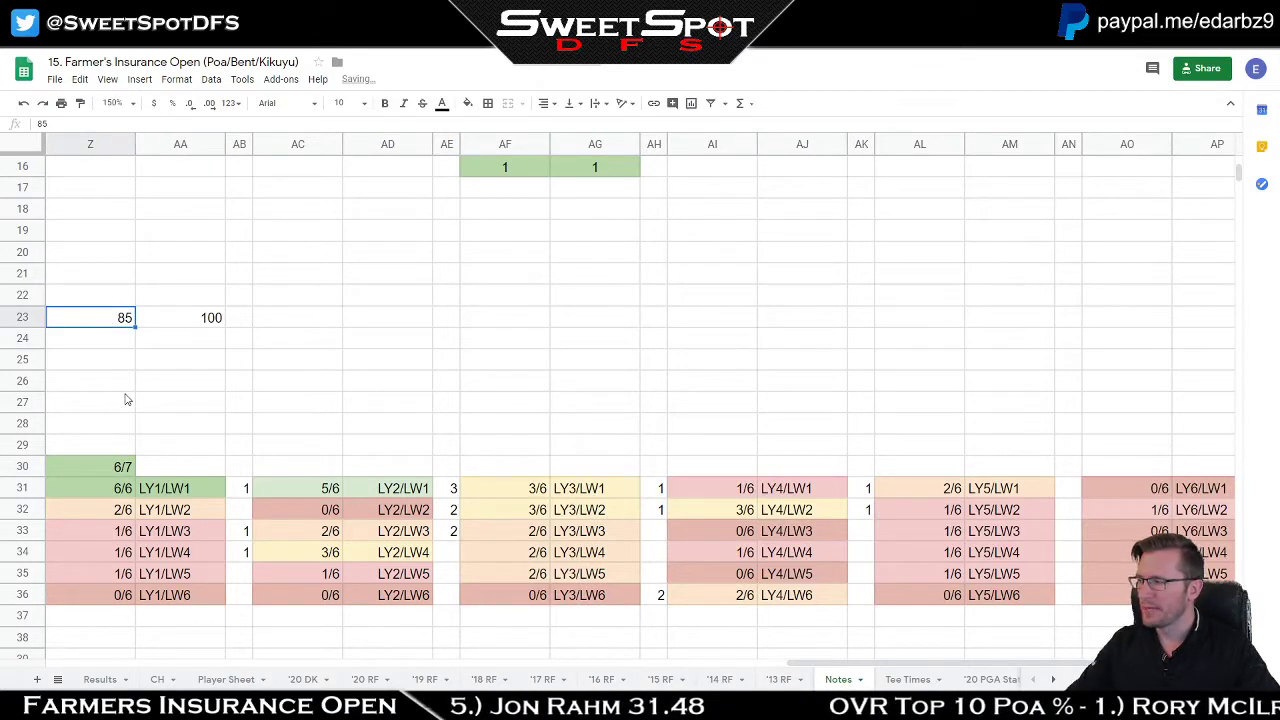
left_click(202, 320)
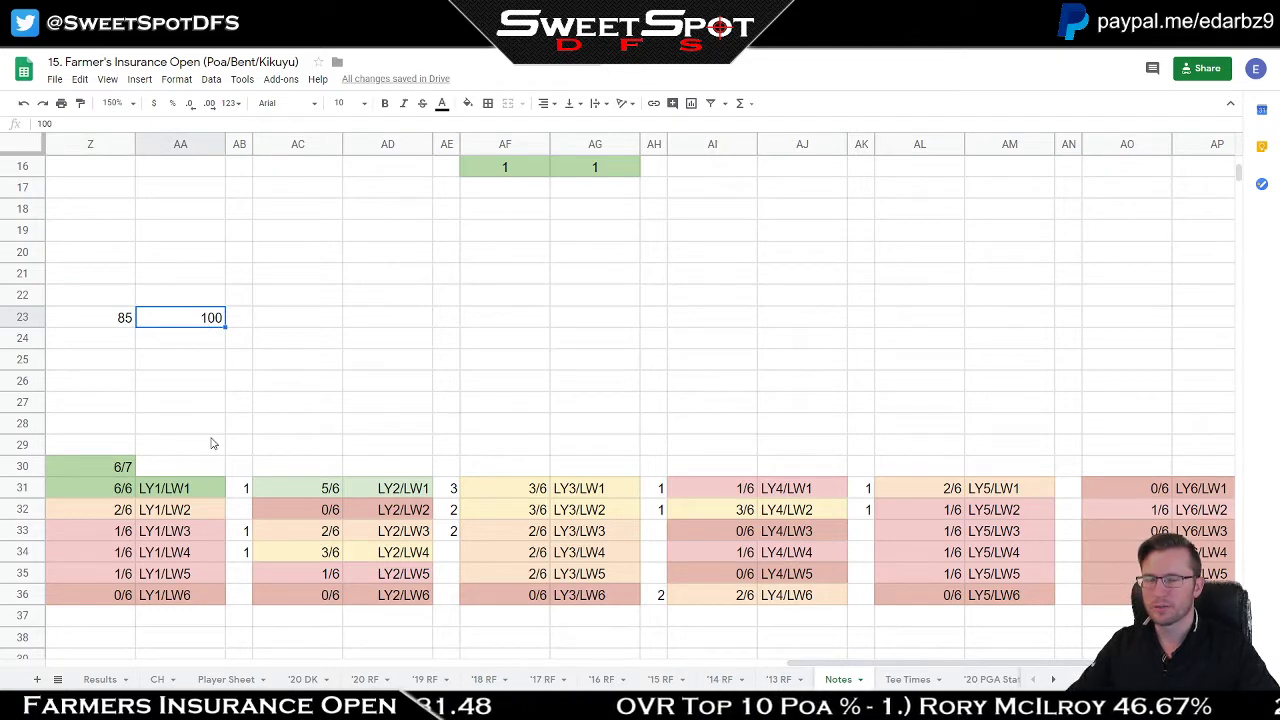
Step: Clear the example values in Z23:AA23 and the copied ratio in Z30
left_click(96, 320)
left_click_drag(96, 322, 163, 329)
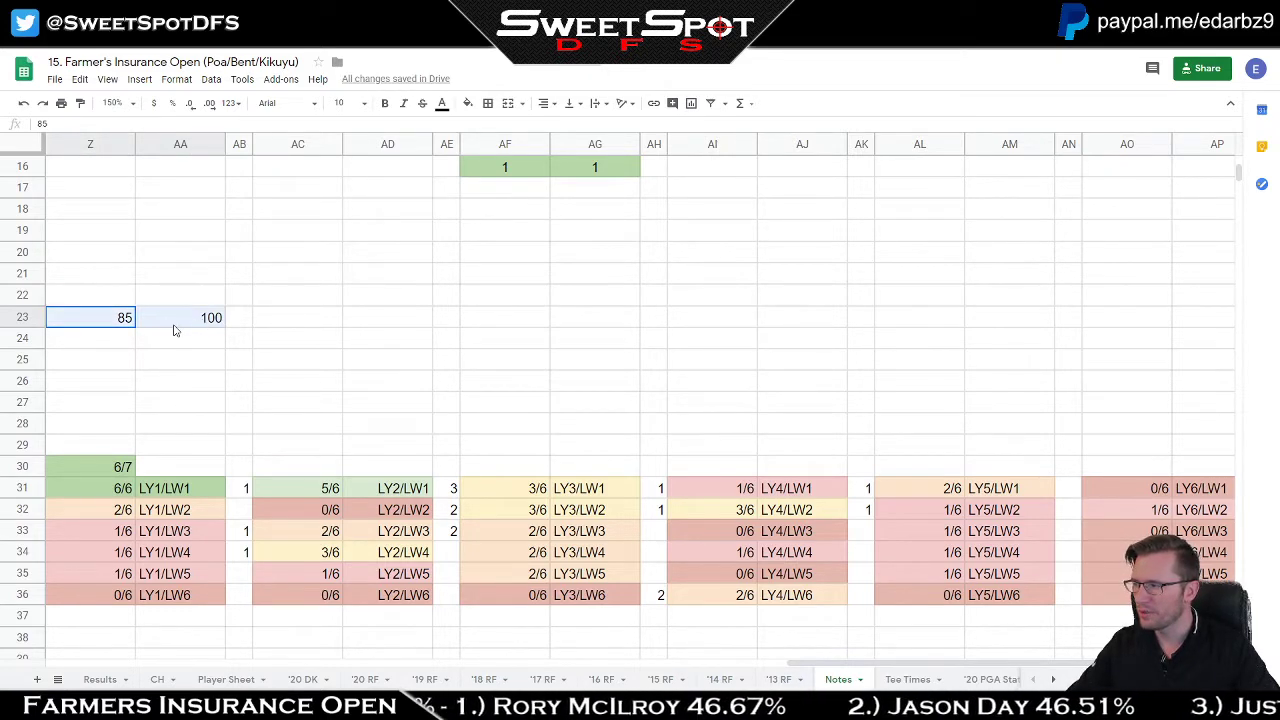
left_click_drag(174, 330, 174, 330)
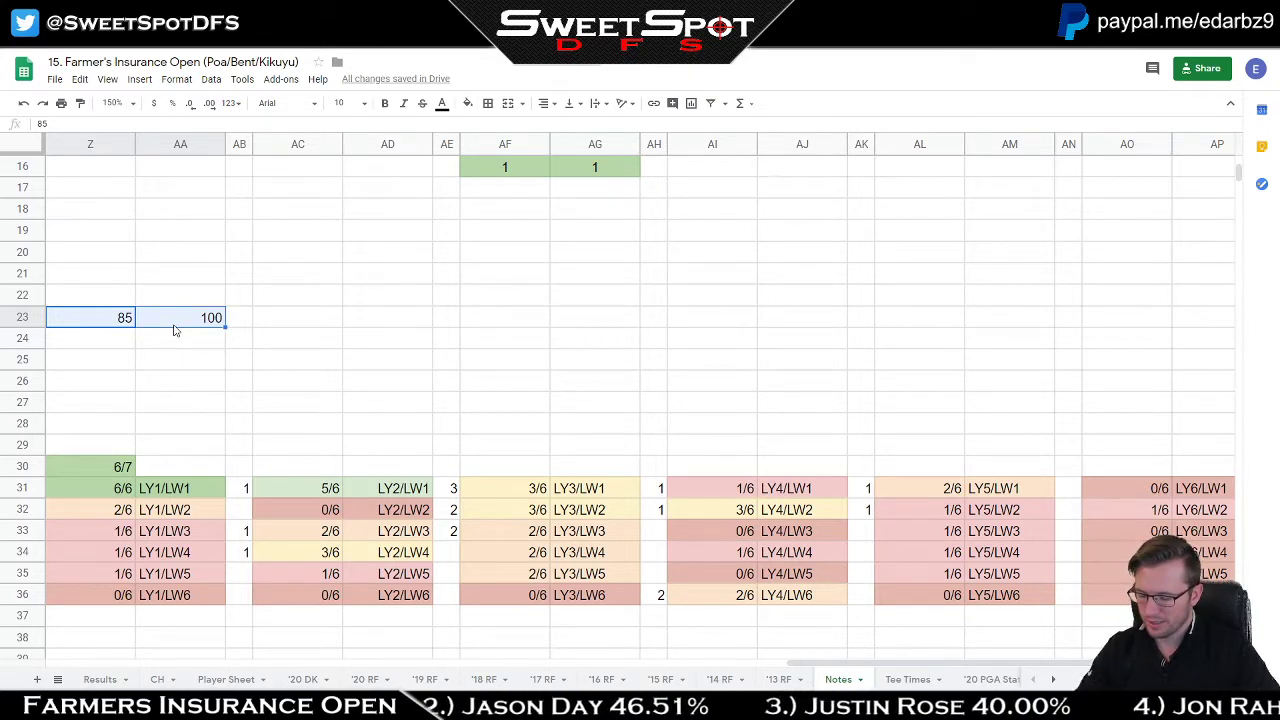
key("Delete")
left_click(128, 452)
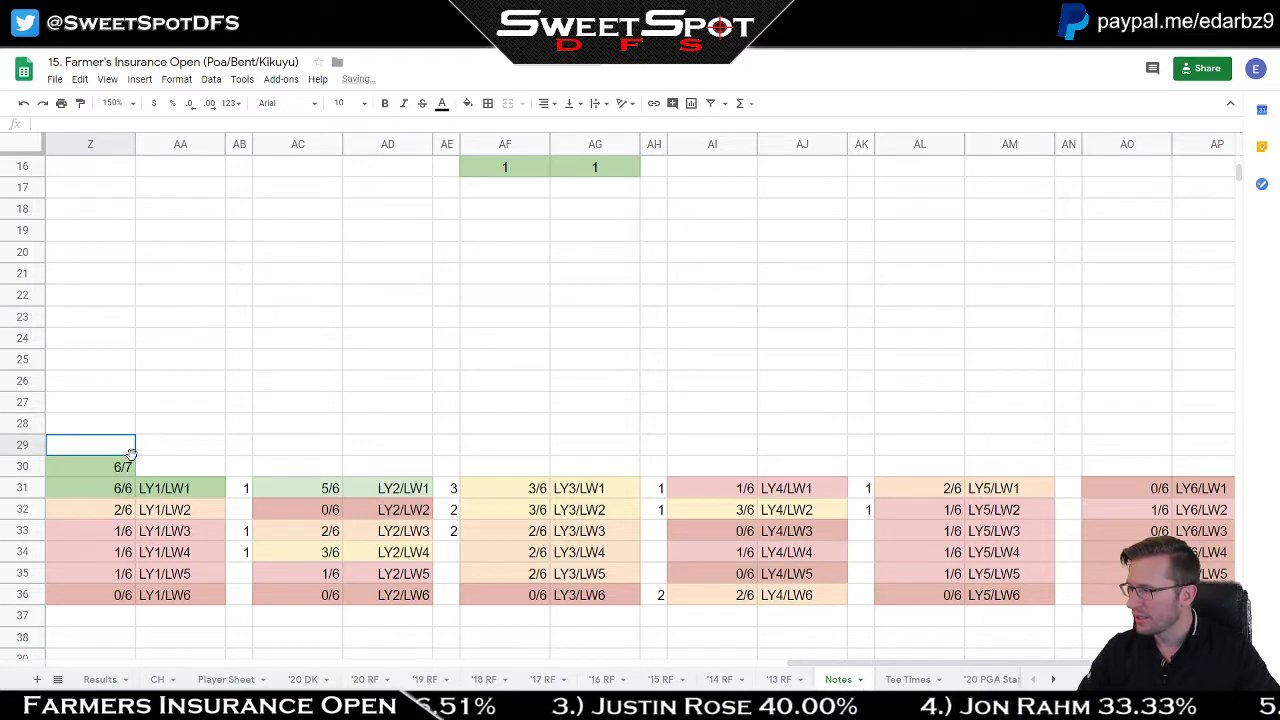
left_click_drag(134, 454, 134, 470)
left_click(165, 431)
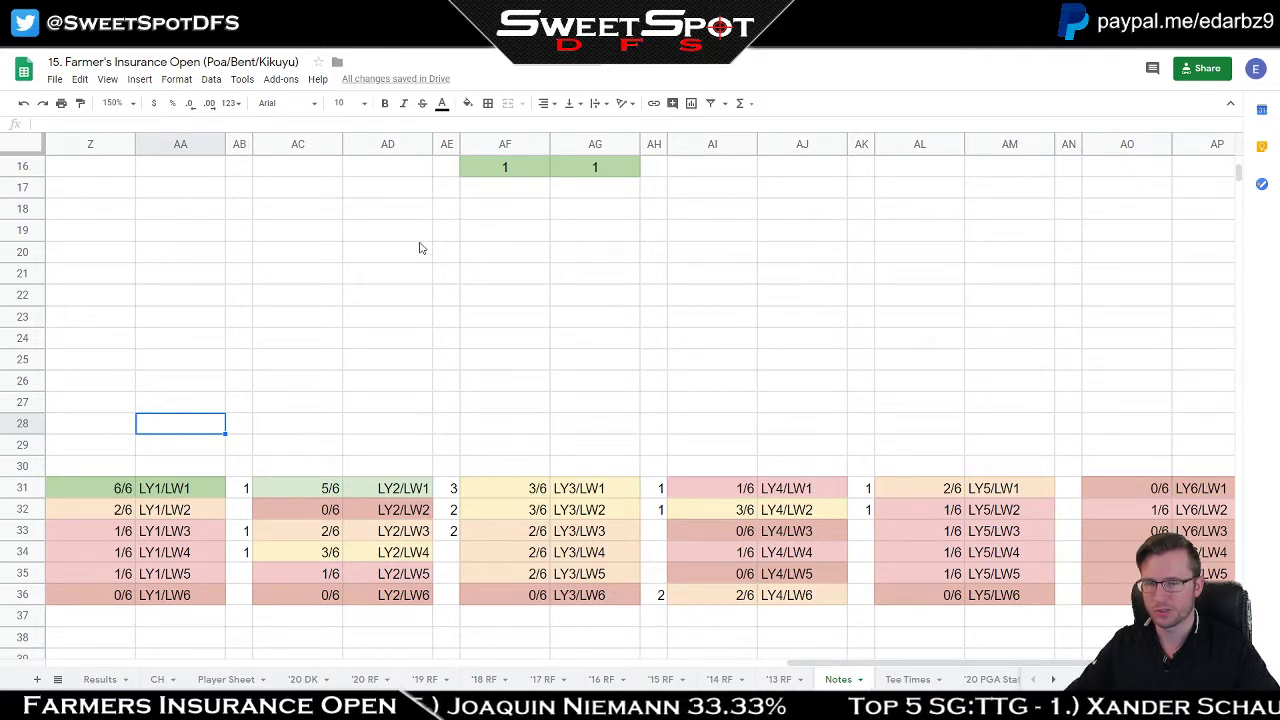
Step: Switch to Calculator and multiply 70 by 0.4
key("alt+Tab")
key("alt+Tab")
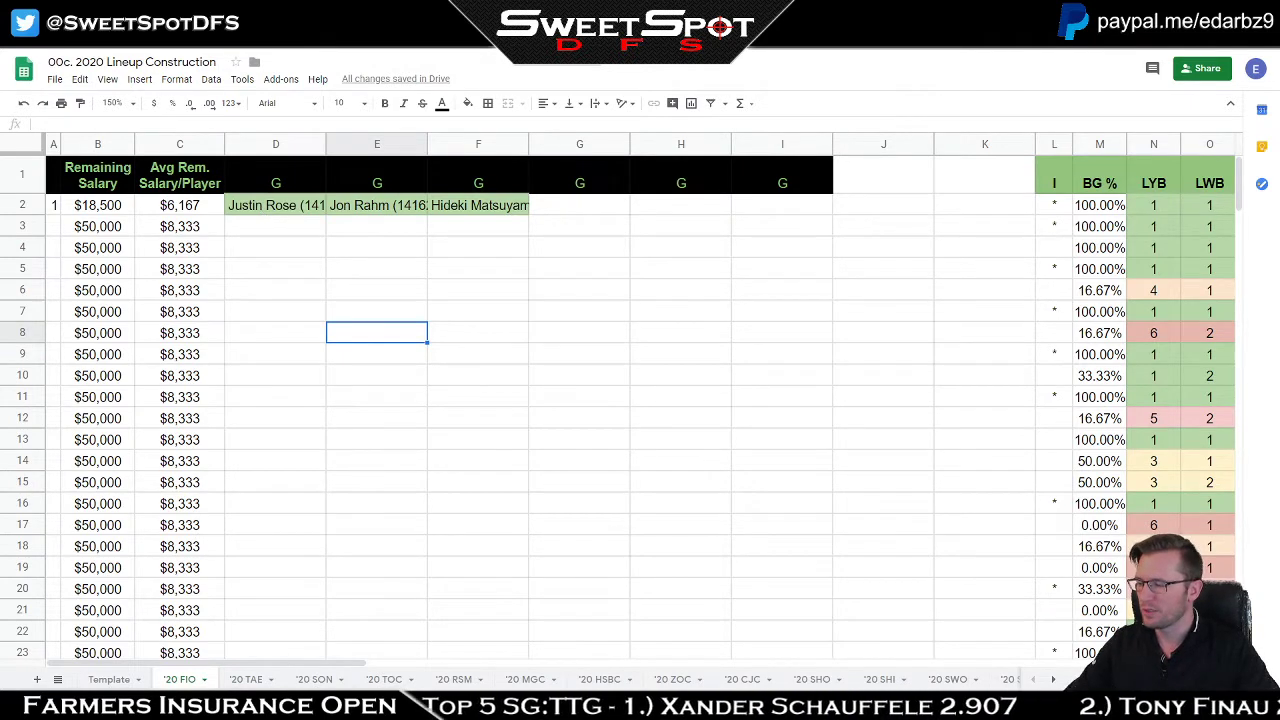
key("alt+Tab")
left_click(848, 270)
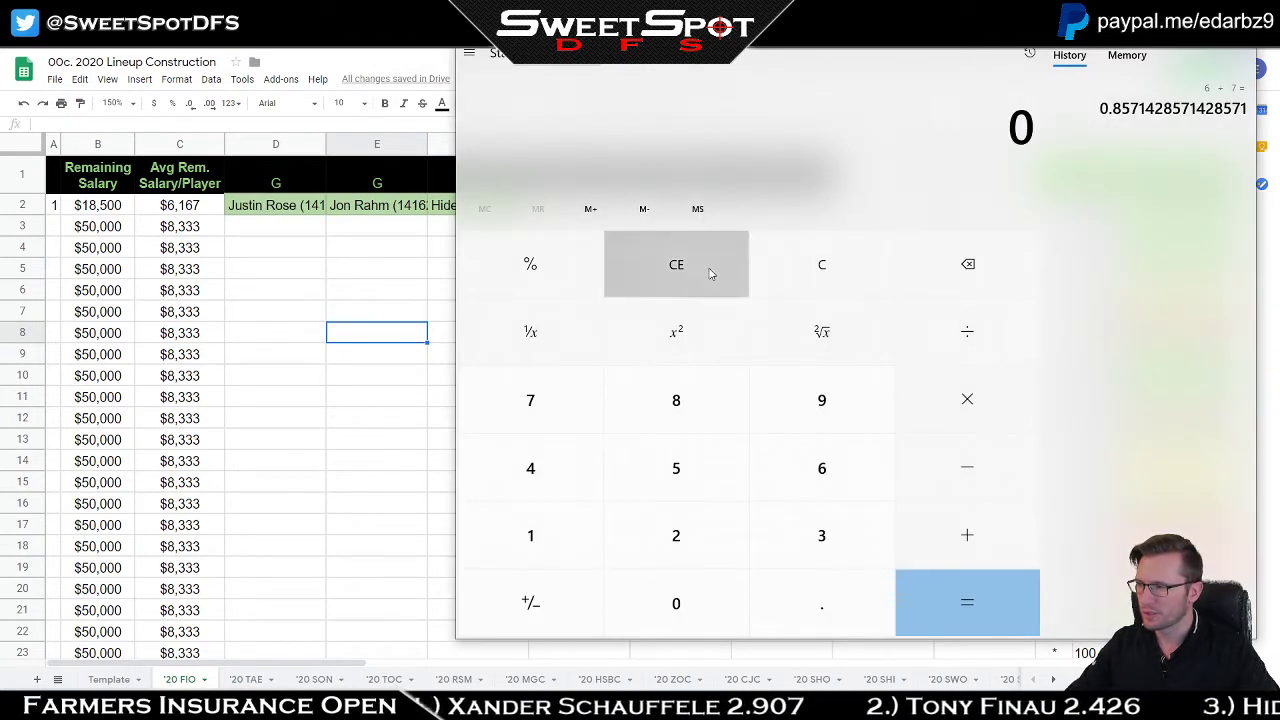
left_click(551, 406)
left_click(686, 612)
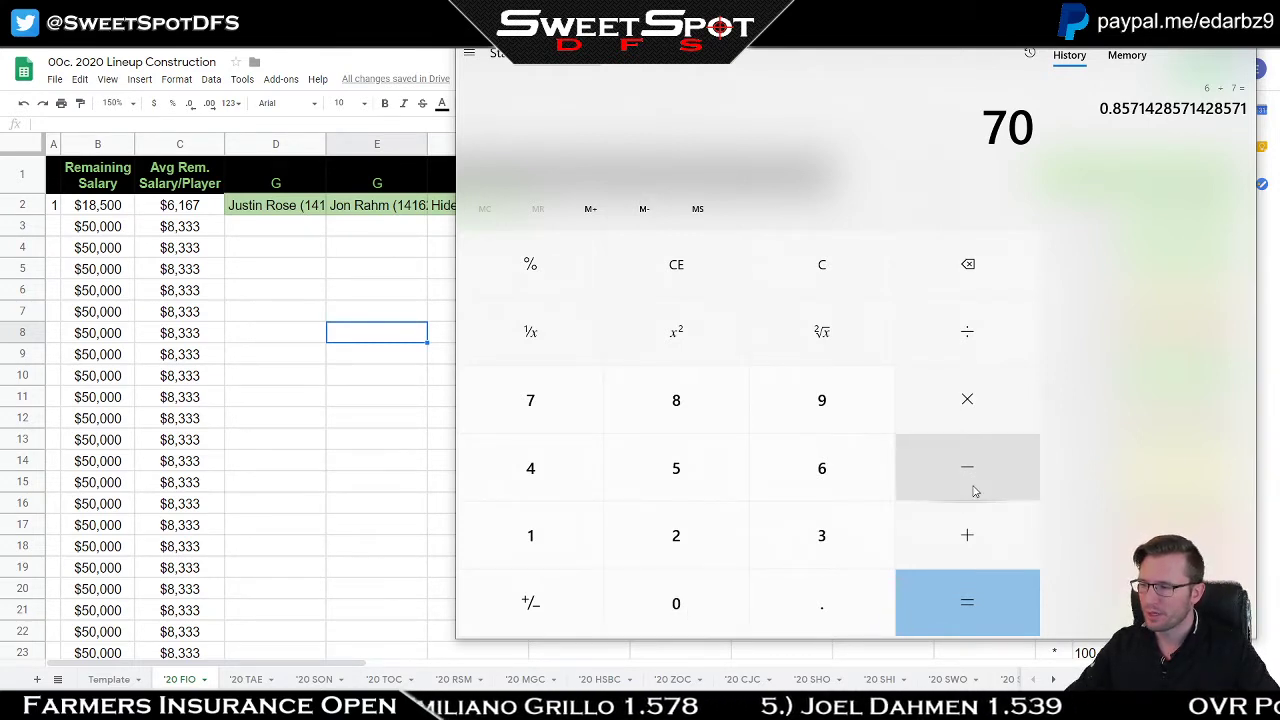
left_click(986, 416)
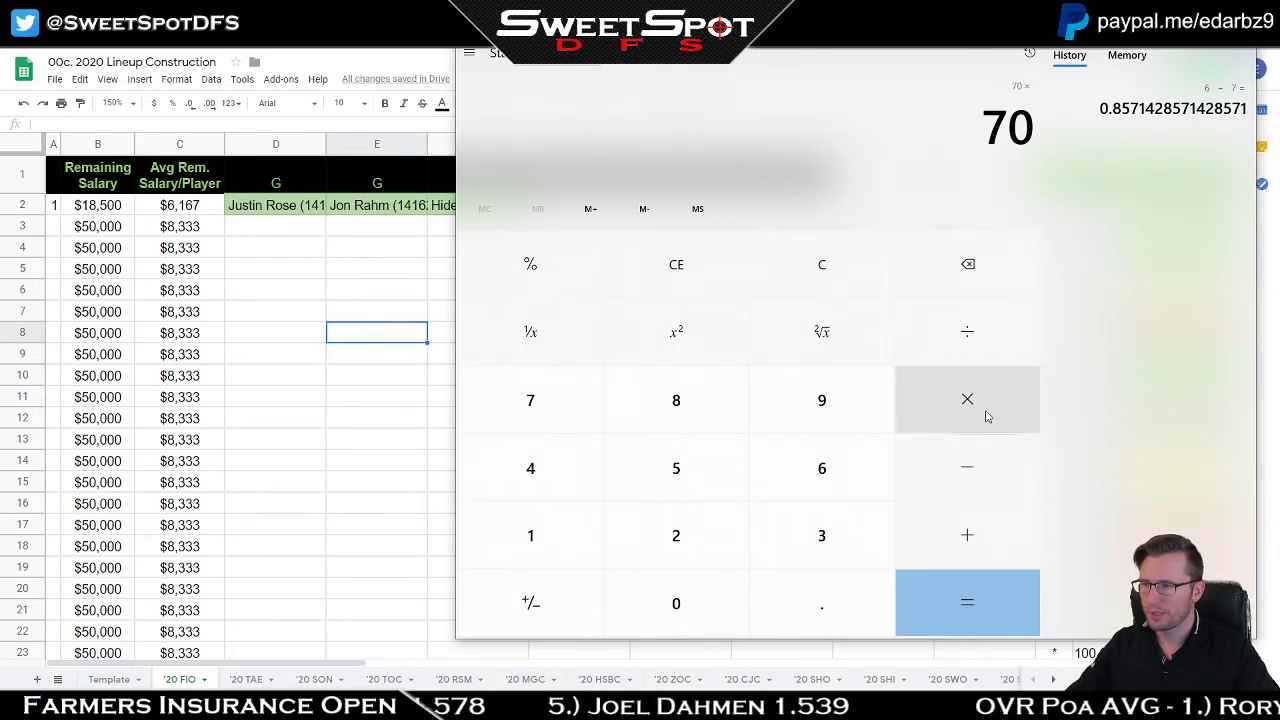
left_click(832, 604)
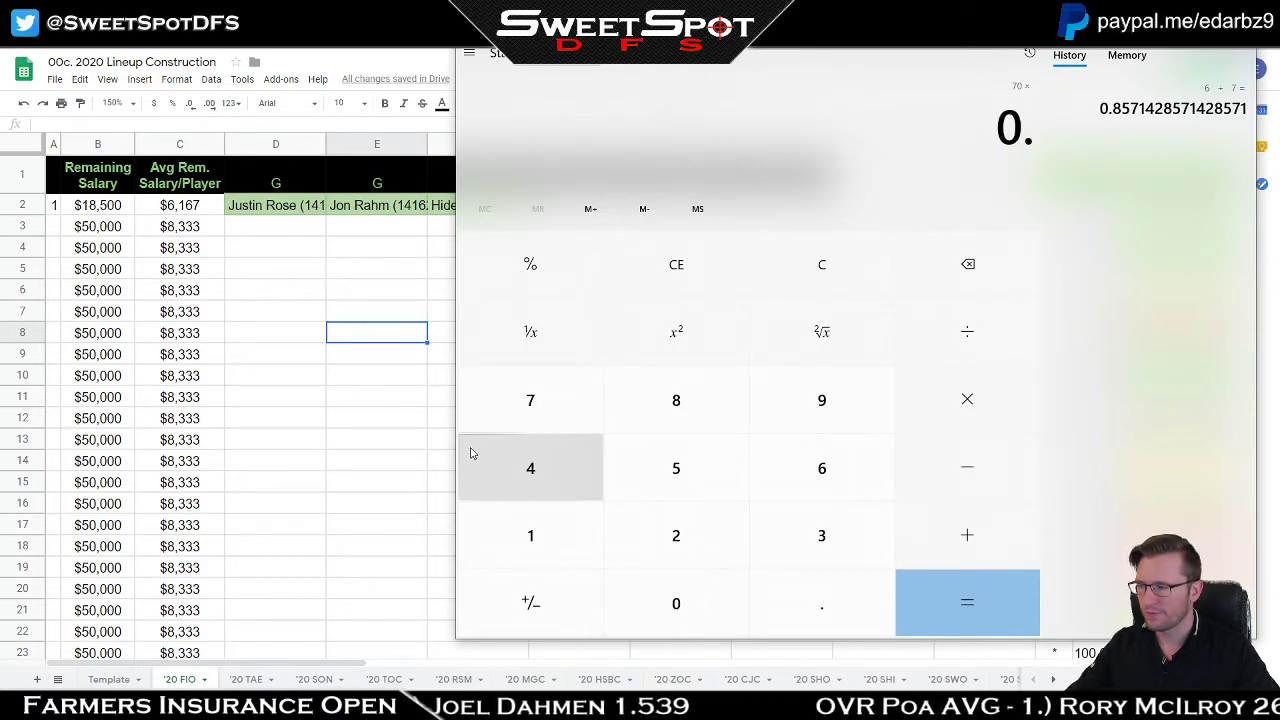
left_click(527, 470)
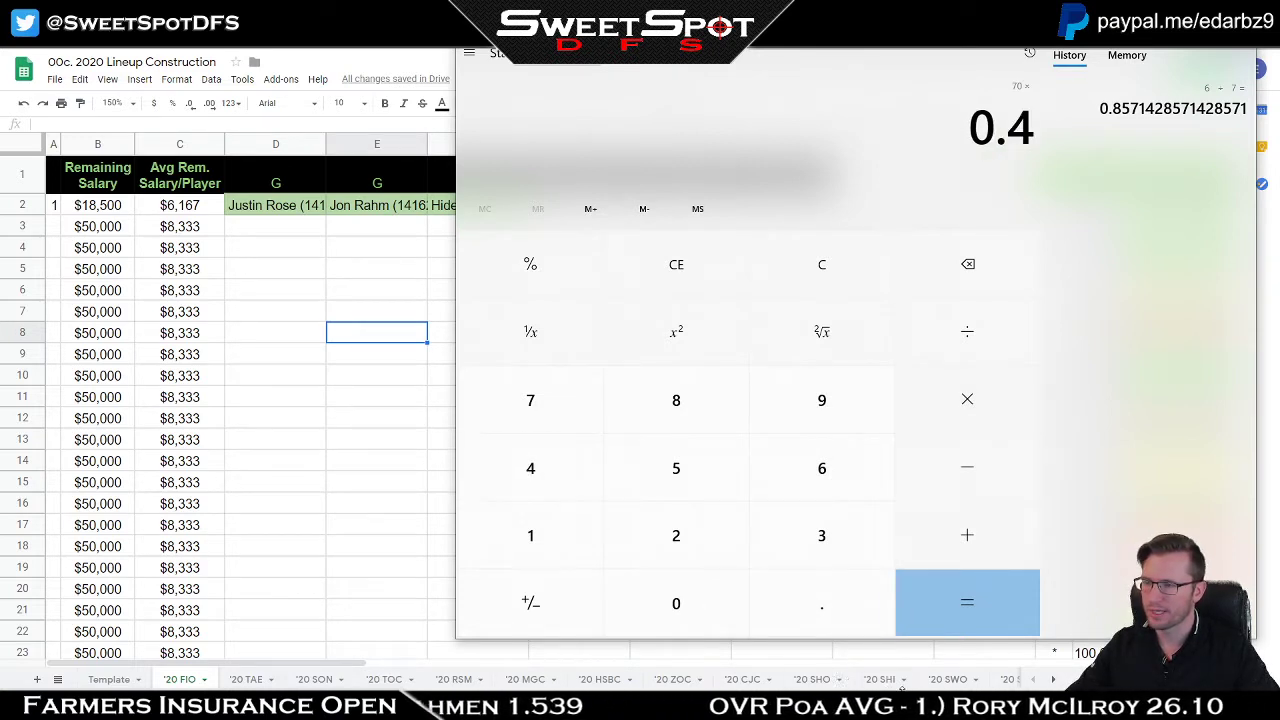
left_click(988, 620)
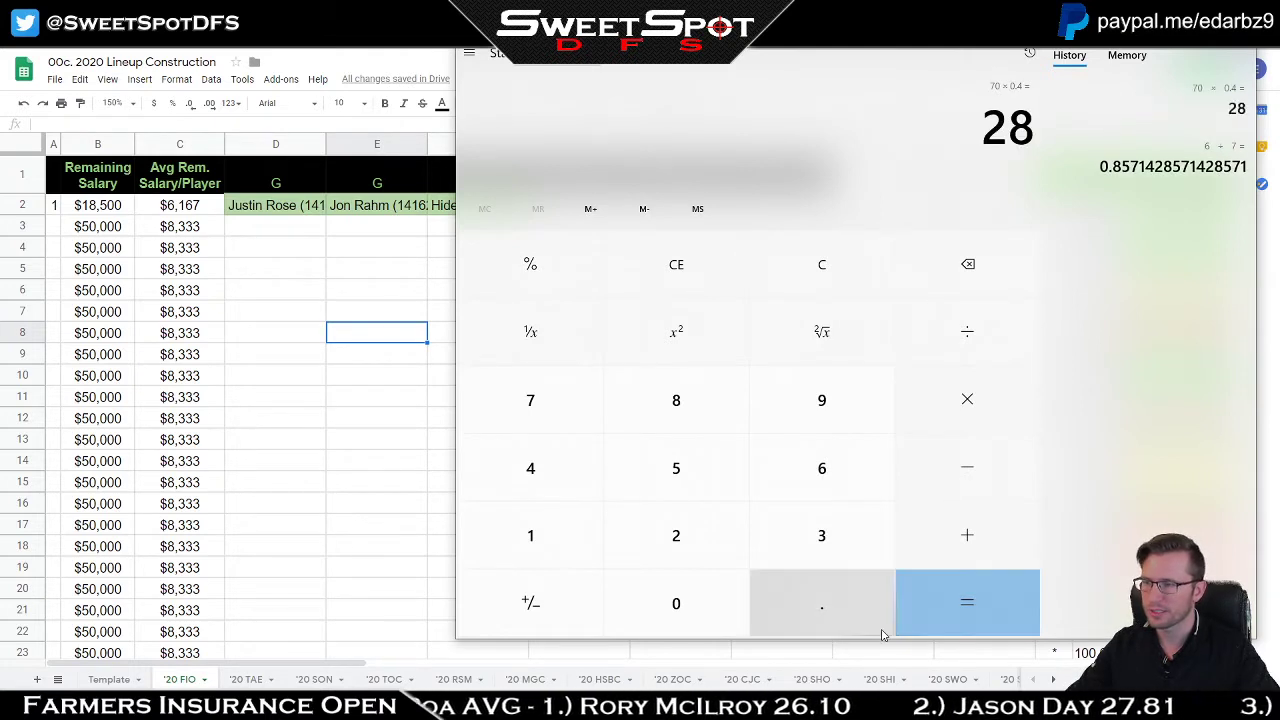
Step: In the 2020 Lineup Construction sheet, fill Justin Rose from D2 down through D29
left_click(300, 269)
left_click(292, 208)
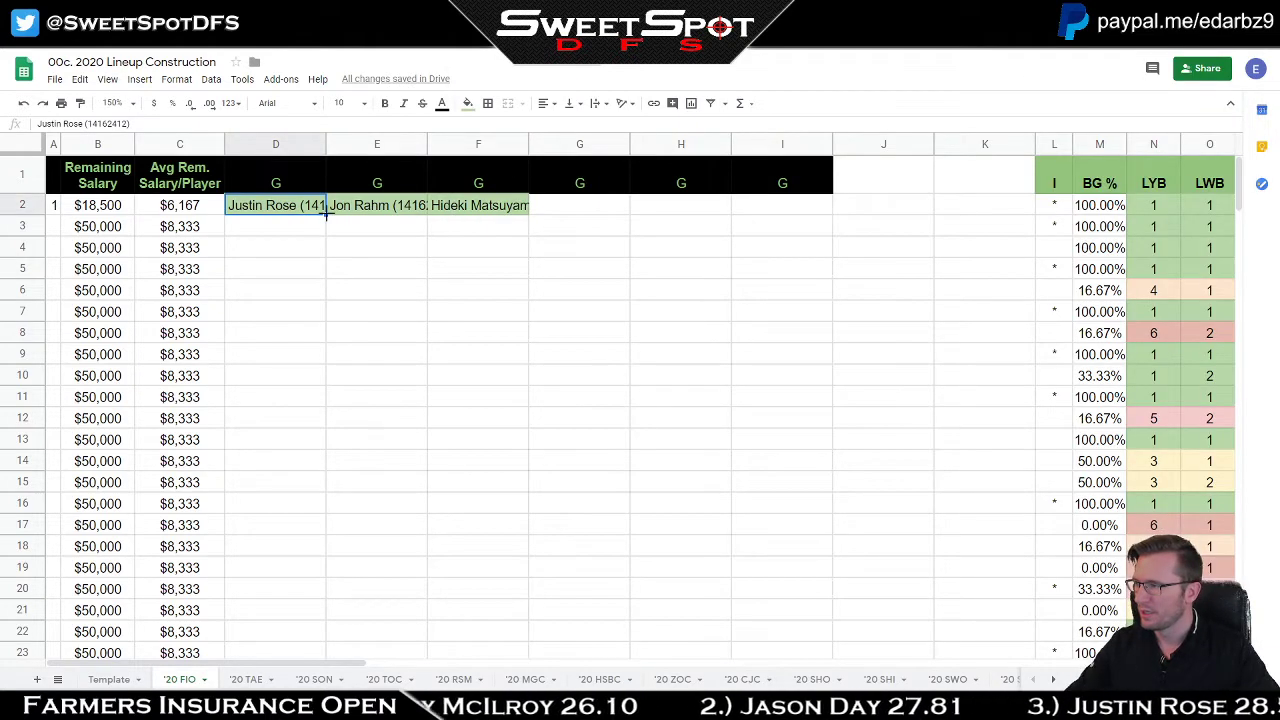
left_click_drag(326, 215, 322, 617)
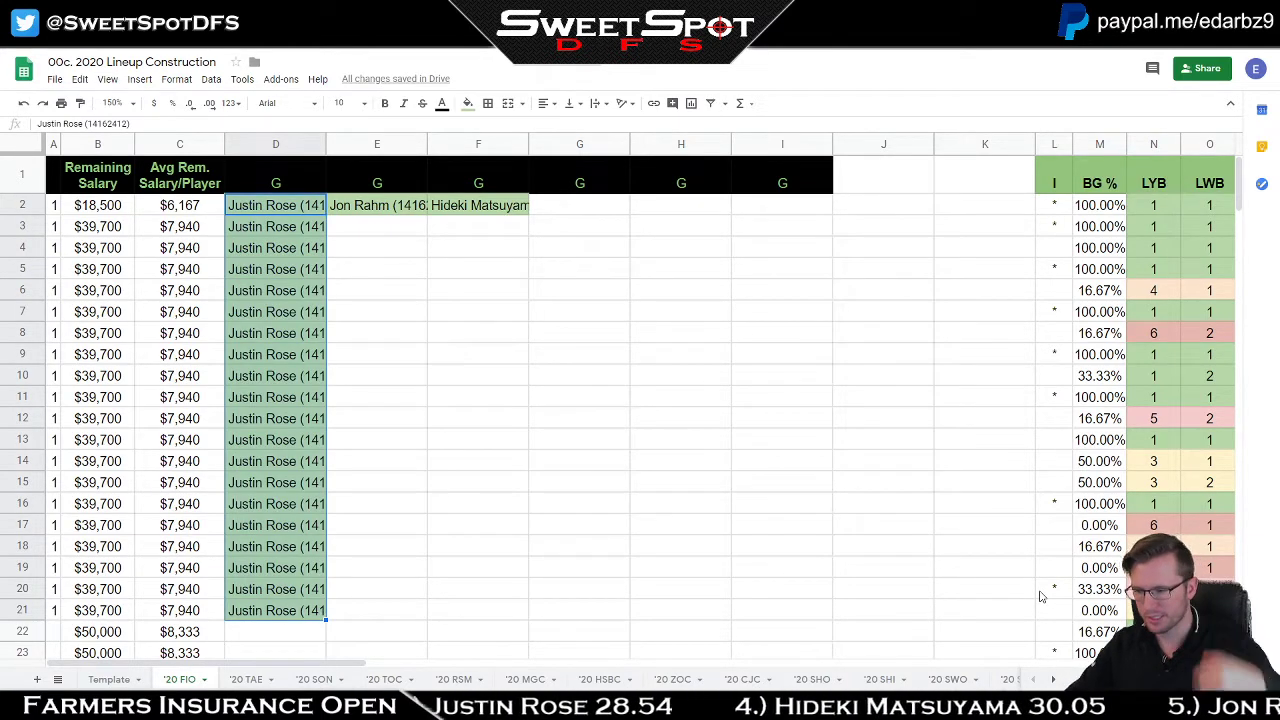
scroll(583, 525, "down", 5)
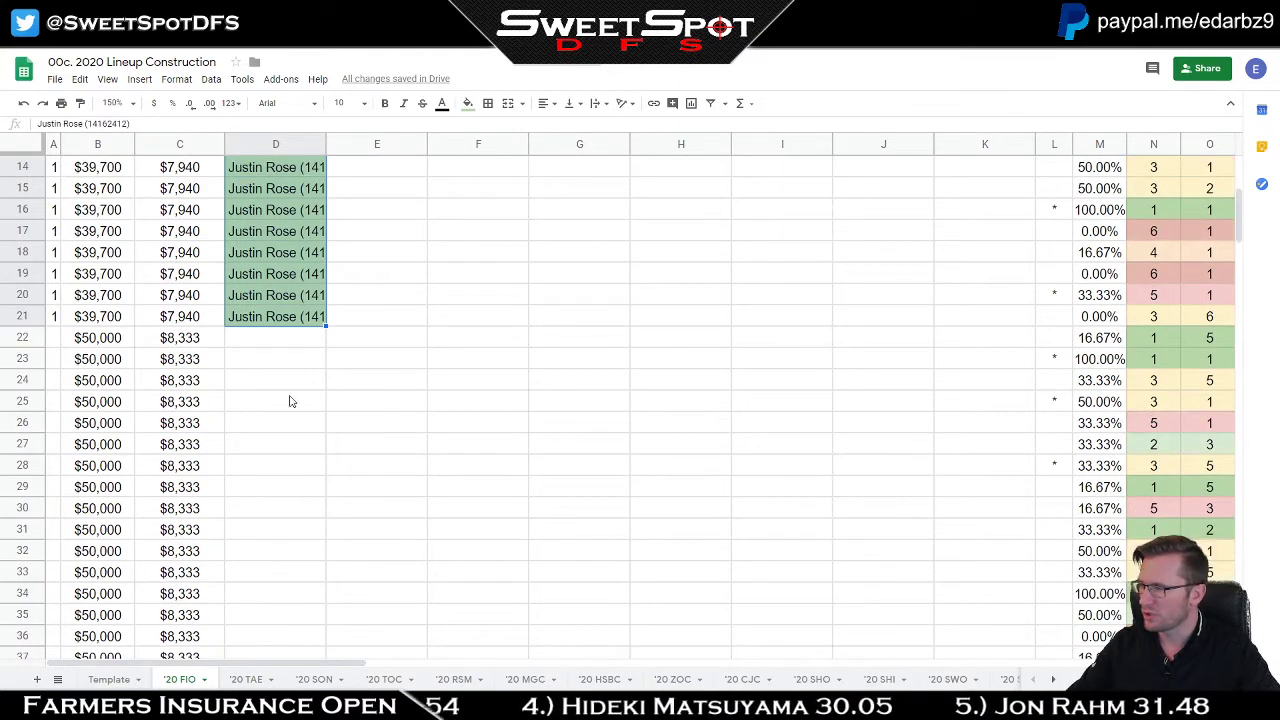
left_click_drag(326, 325, 320, 452)
scroll(376, 523, "up", 5)
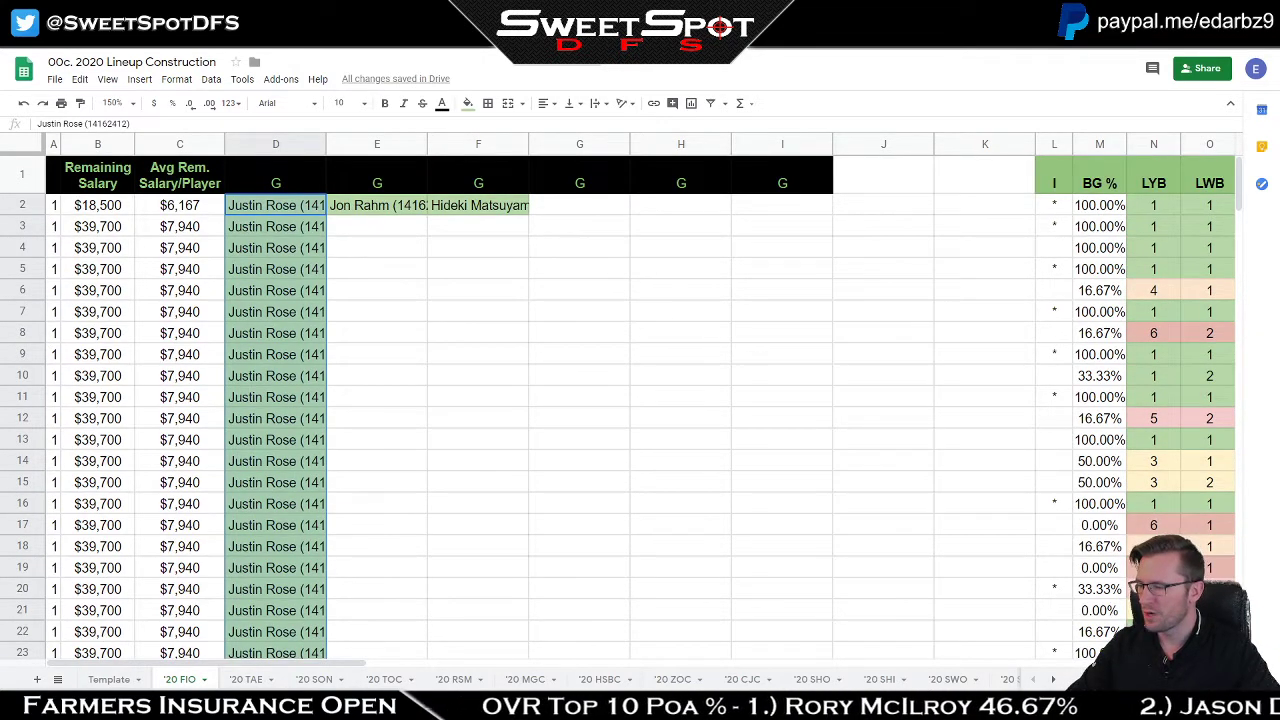
Step: Fill Jon Rahm from E2 down through E25 in the second golfer column
key("alt+Tab")
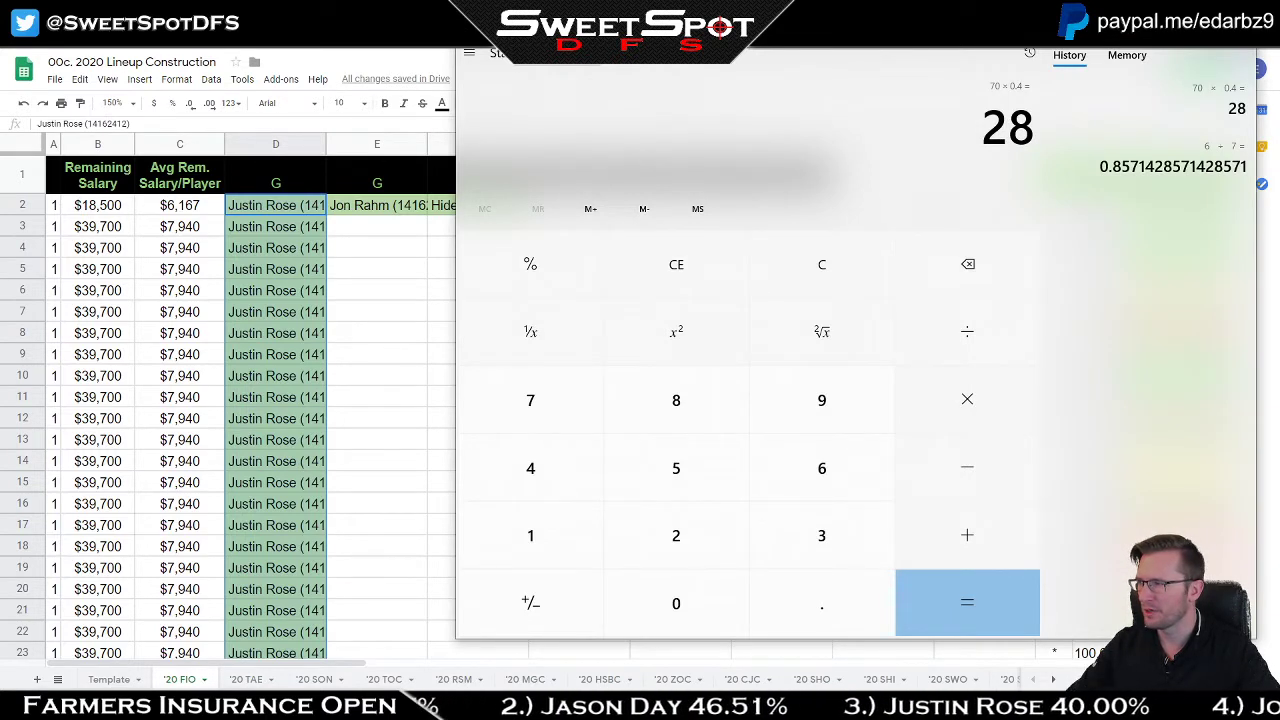
key("alt+Tab")
left_click(420, 210)
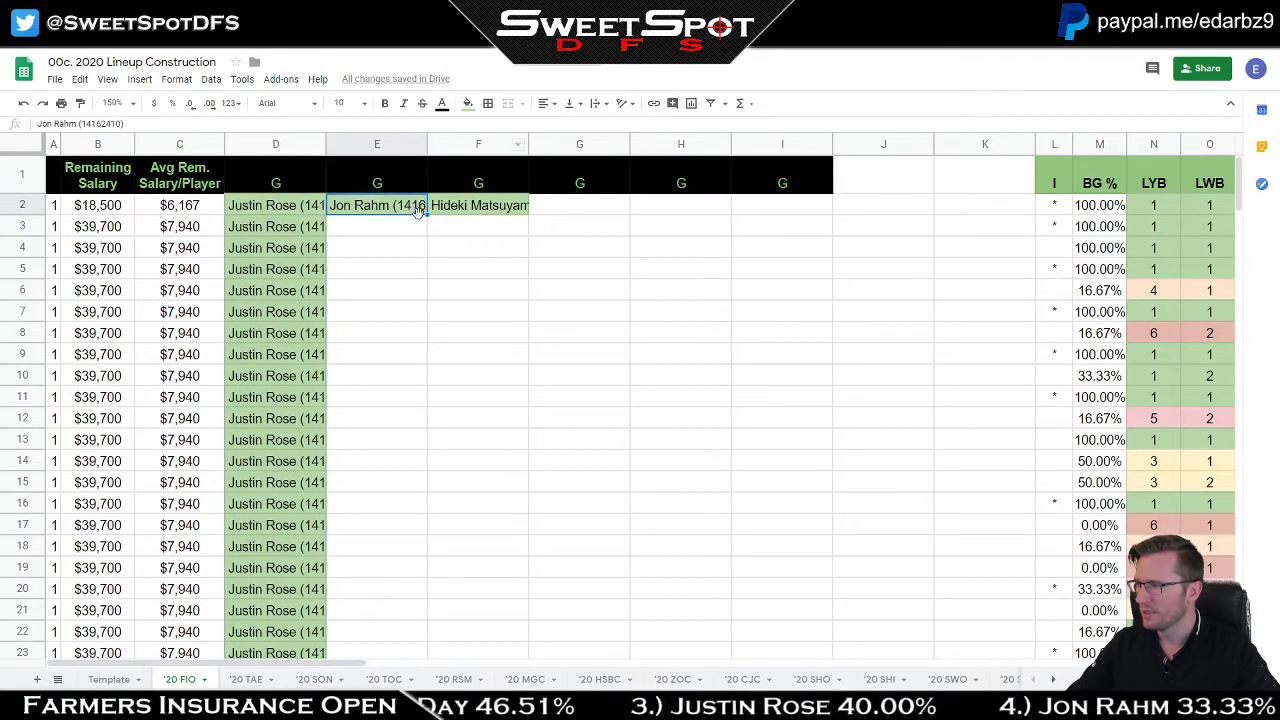
left_click_drag(425, 213, 371, 406)
scroll(551, 400, "up", 5)
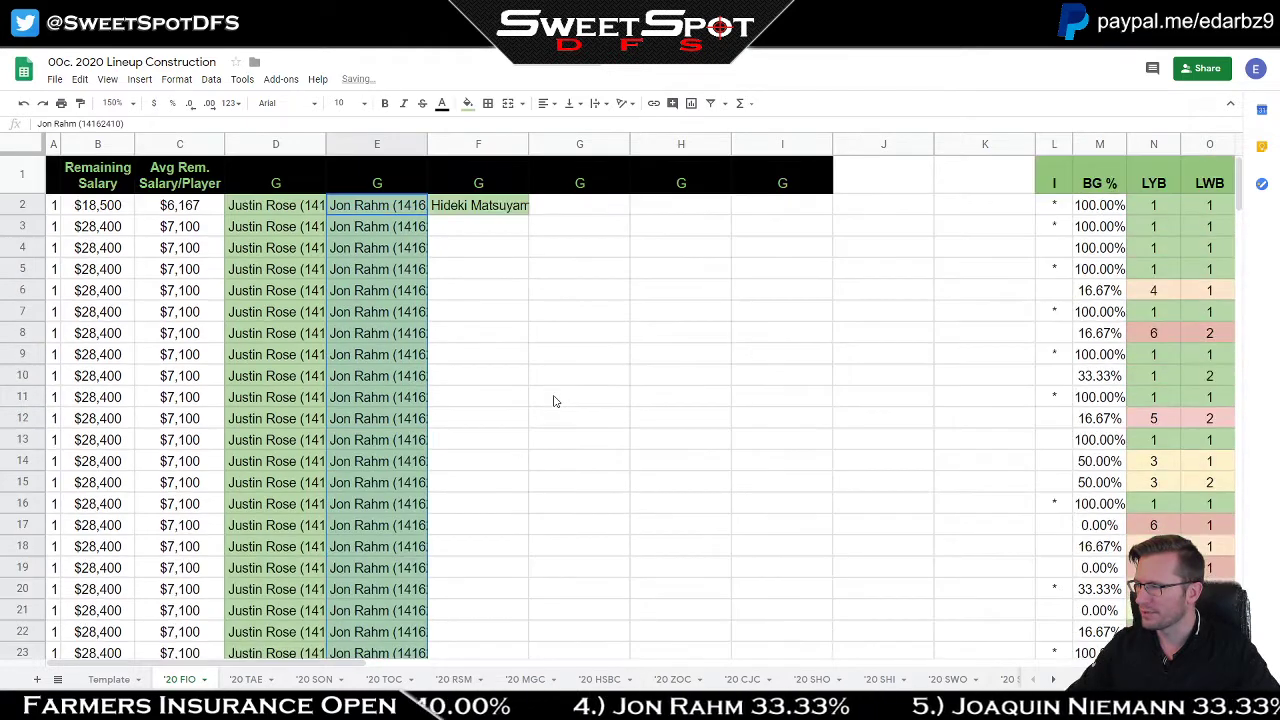
Step: Fill Hideki Matsuyama from F2 down through F29 in the third golfer column
left_click(488, 221)
left_click_drag(527, 216, 511, 489)
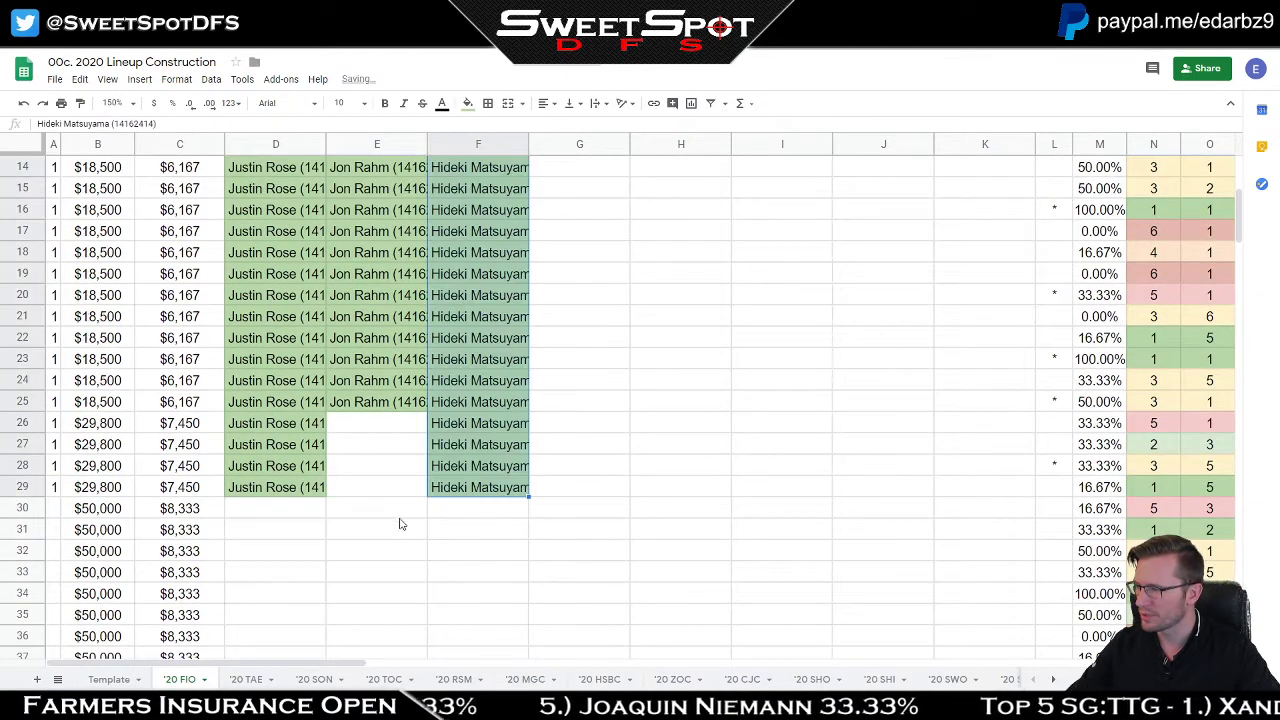
Step: Review the unfilled lineup rows, the open golfer slots in columns G to I and the average remaining salary per player
left_click(393, 443)
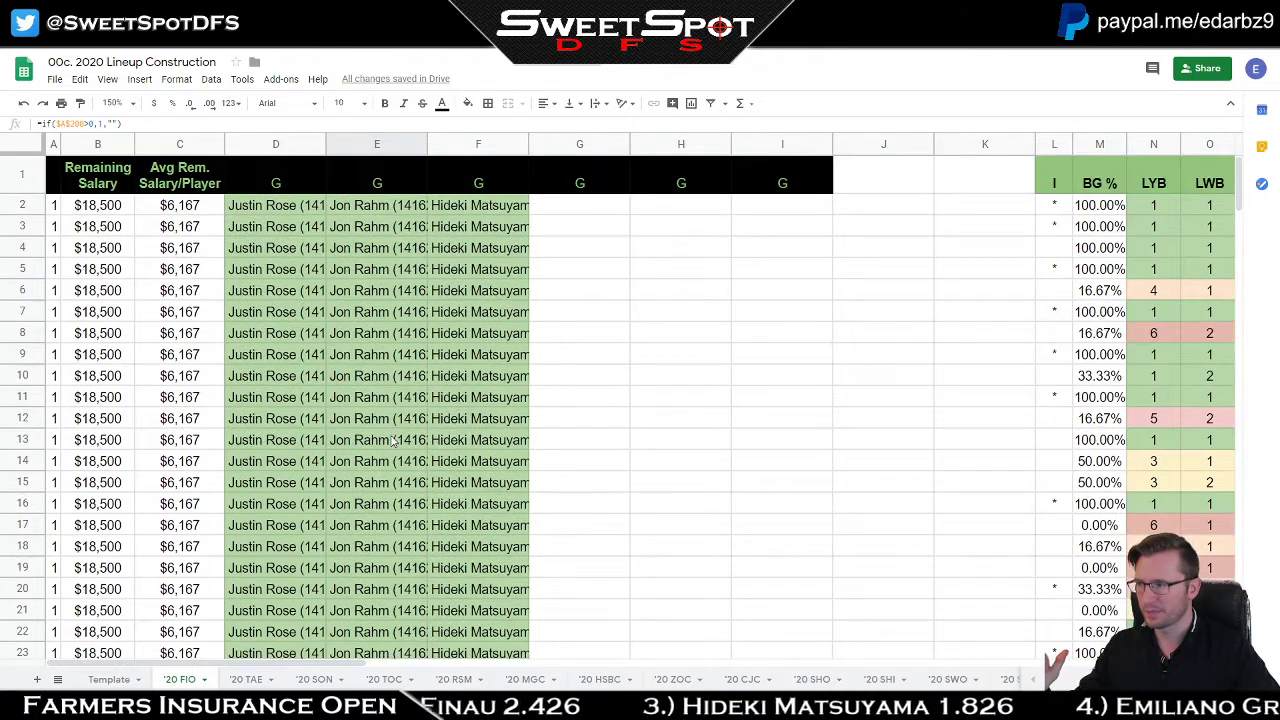
scroll(393, 444, "down", 1)
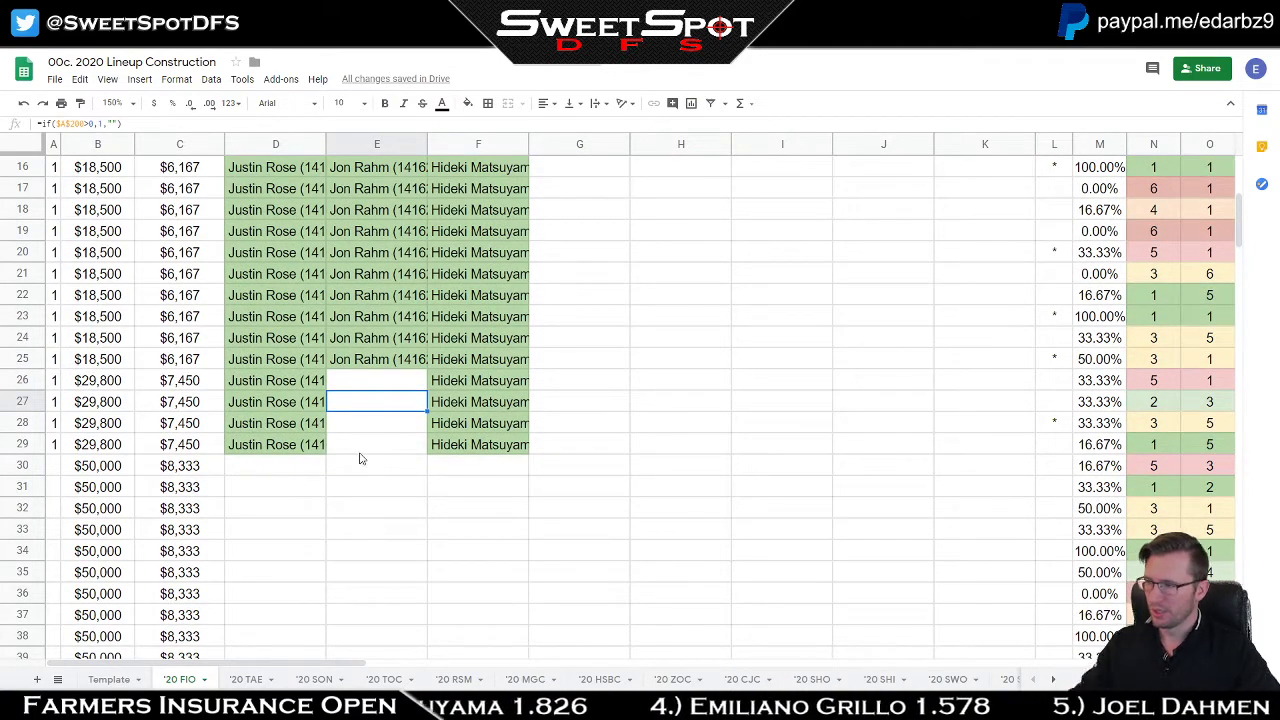
left_click_drag(280, 468, 490, 658)
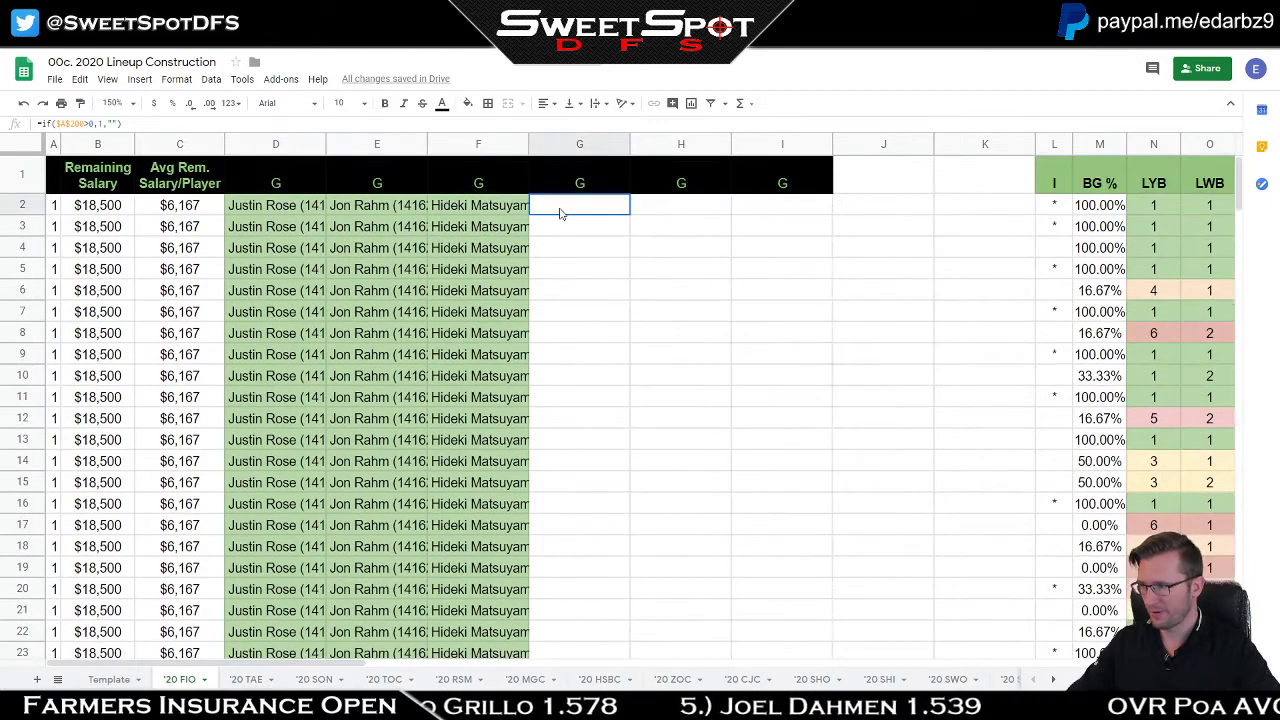
left_click_drag(561, 213, 814, 594)
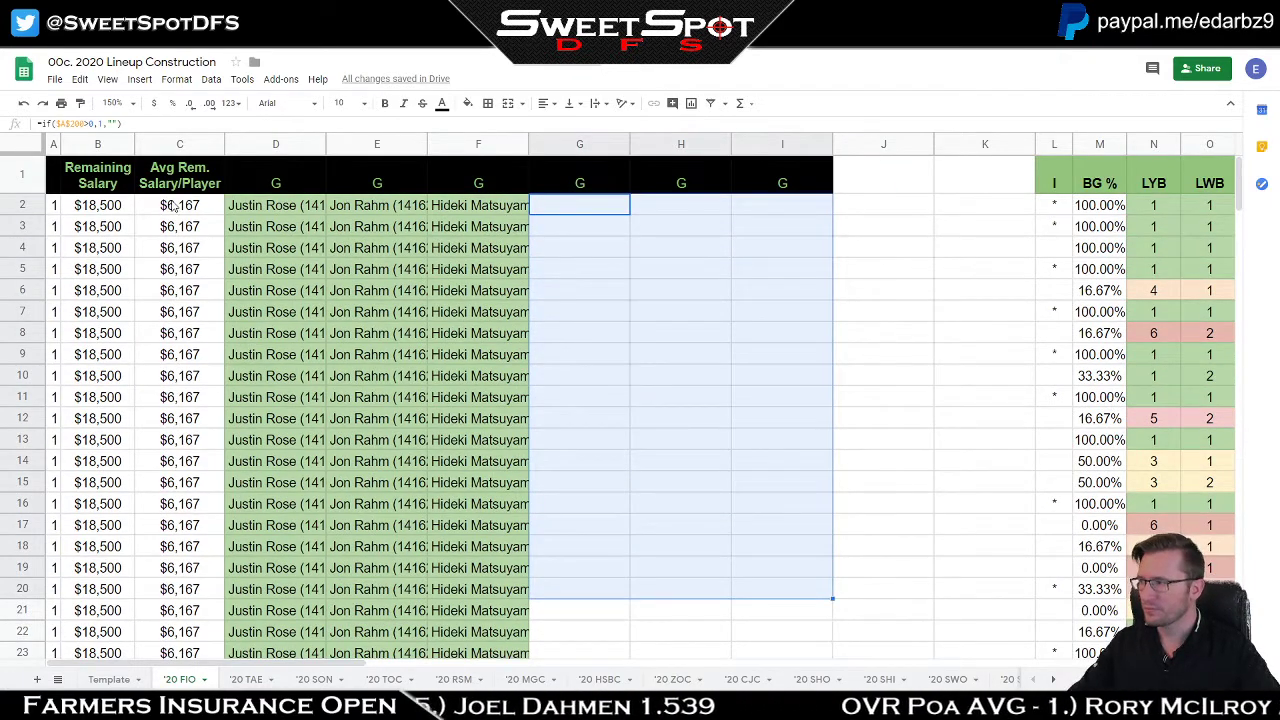
left_click_drag(172, 207, 160, 568)
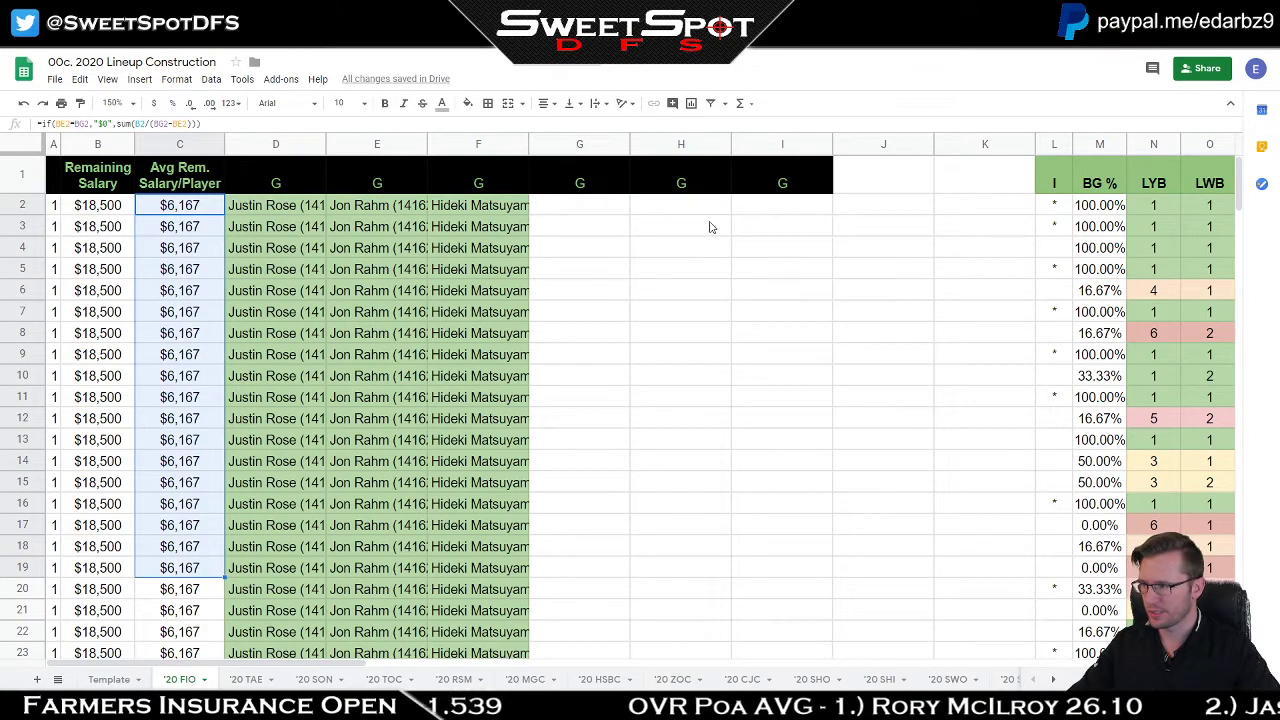
Step: Copy Jordan Spieth from the player list into G2 and fill him down through G29
left_click(595, 212)
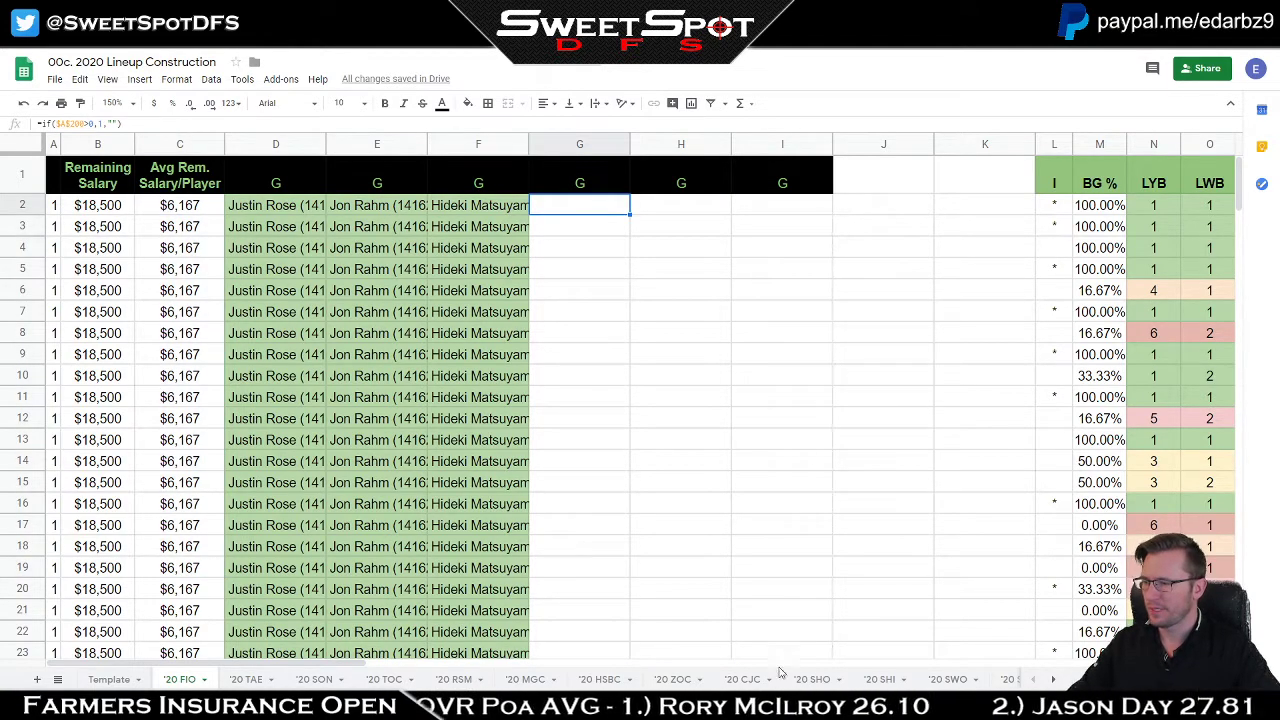
left_click_drag(349, 667, 519, 667)
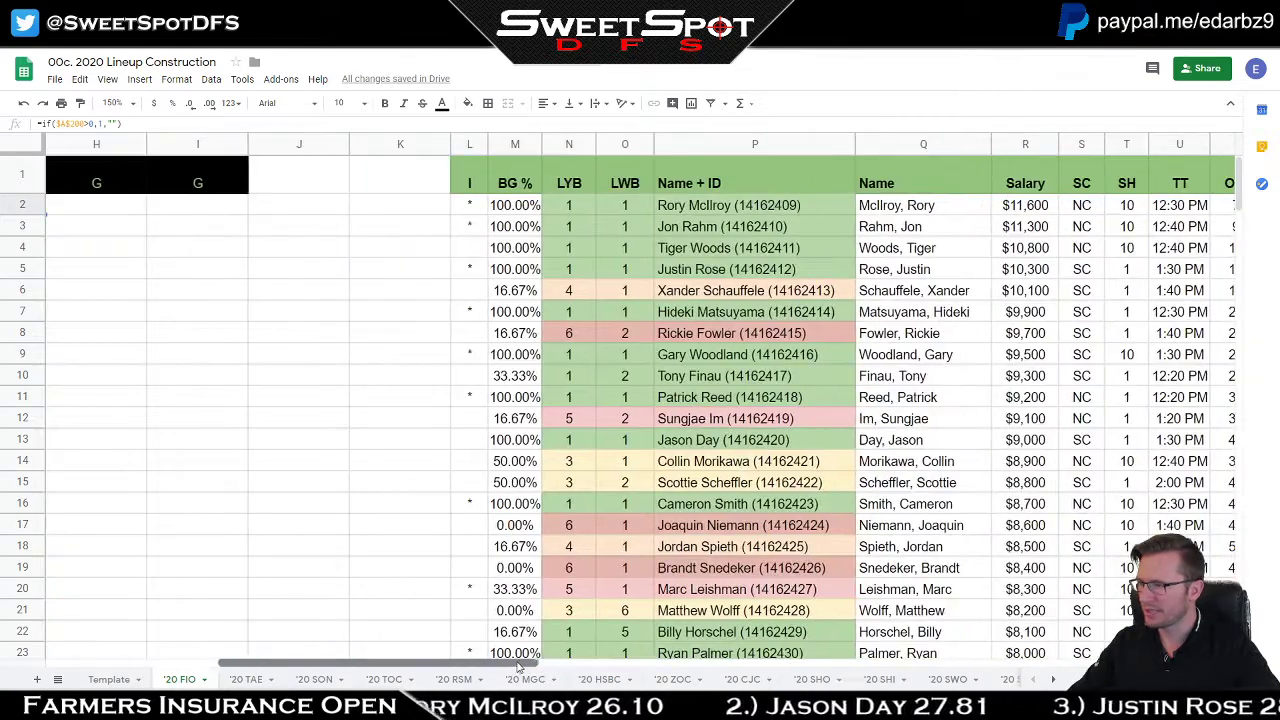
left_click(750, 550)
left_click_drag(525, 667, 360, 667)
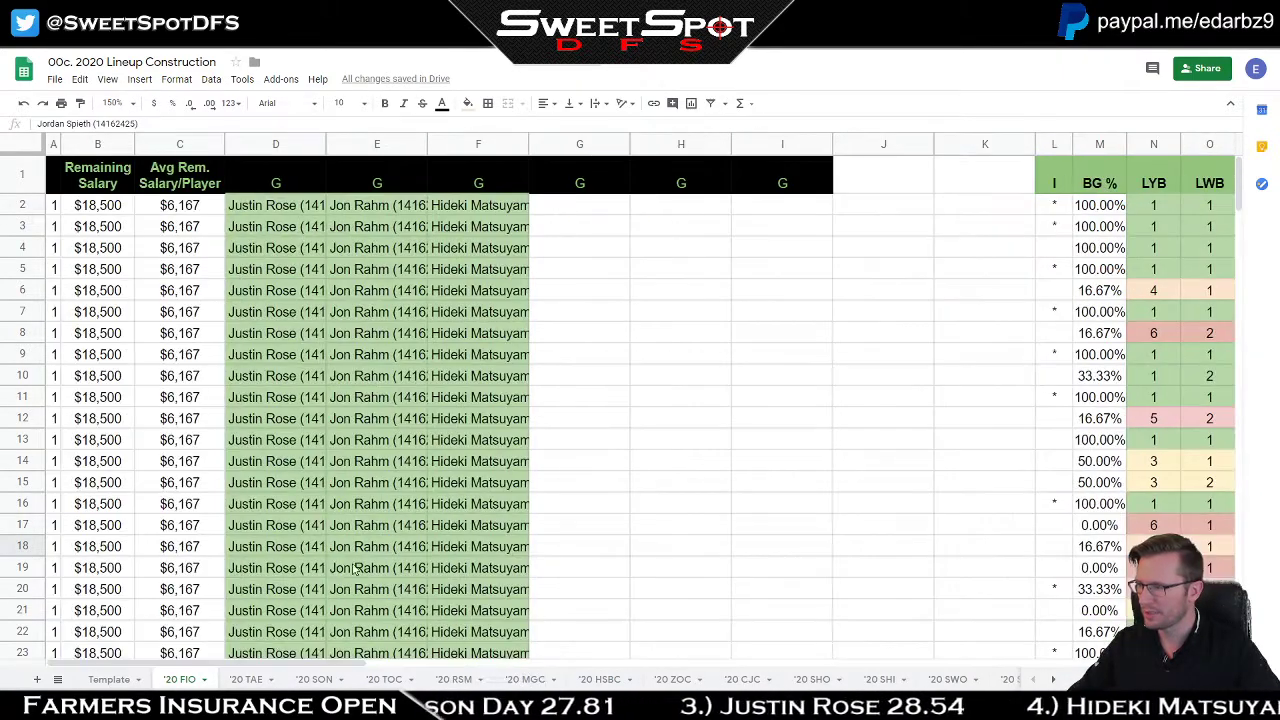
left_click(572, 208)
type("Jordan Spieth (14162425)")
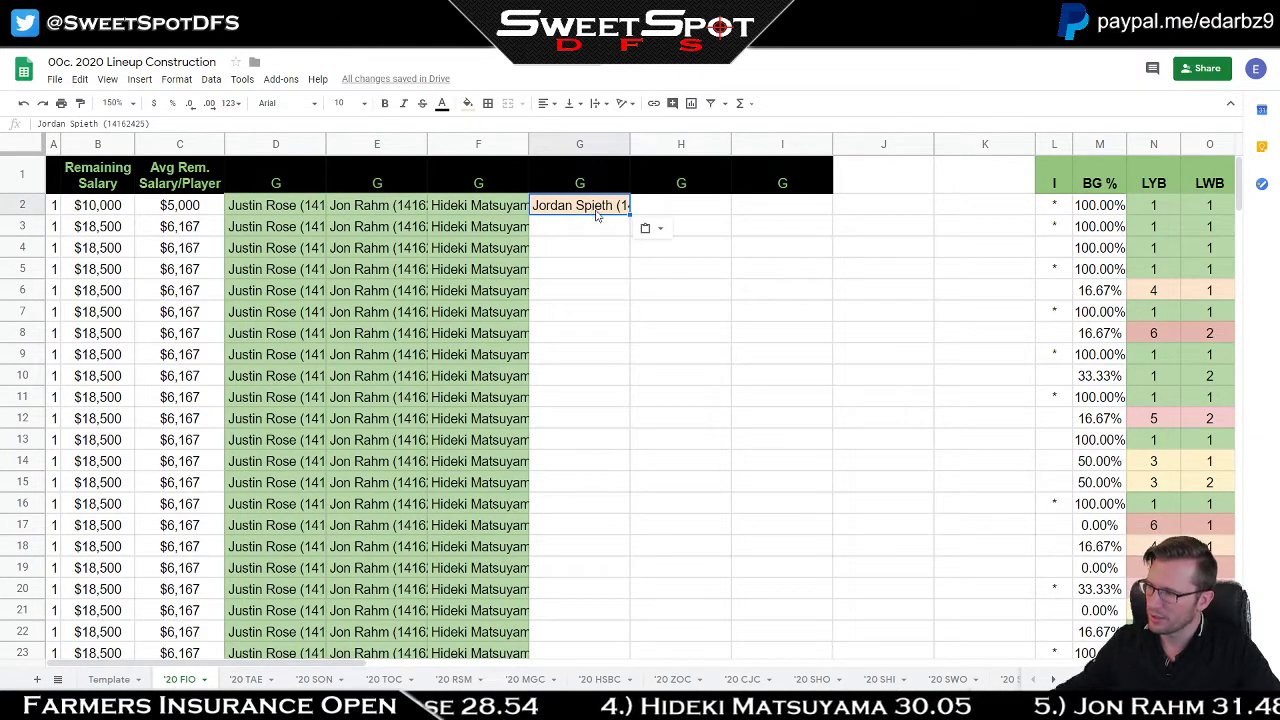
left_click_drag(630, 216, 615, 386)
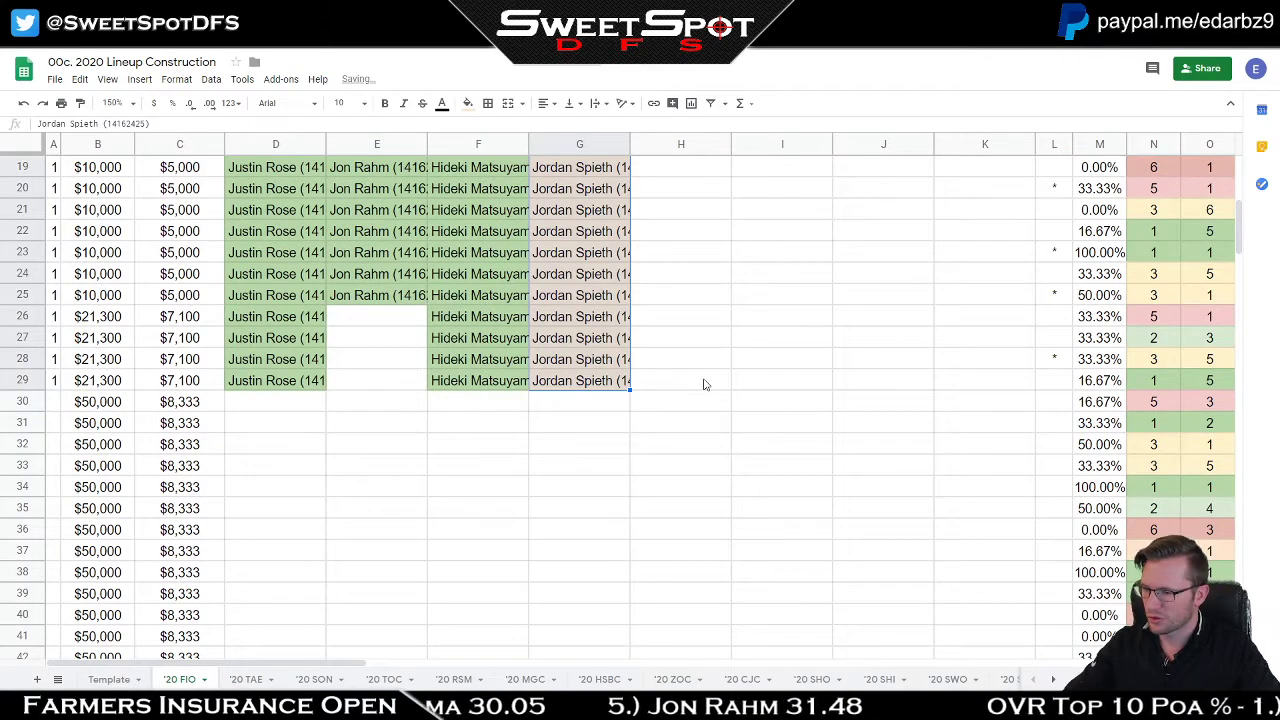
scroll(704, 384, "up", 6)
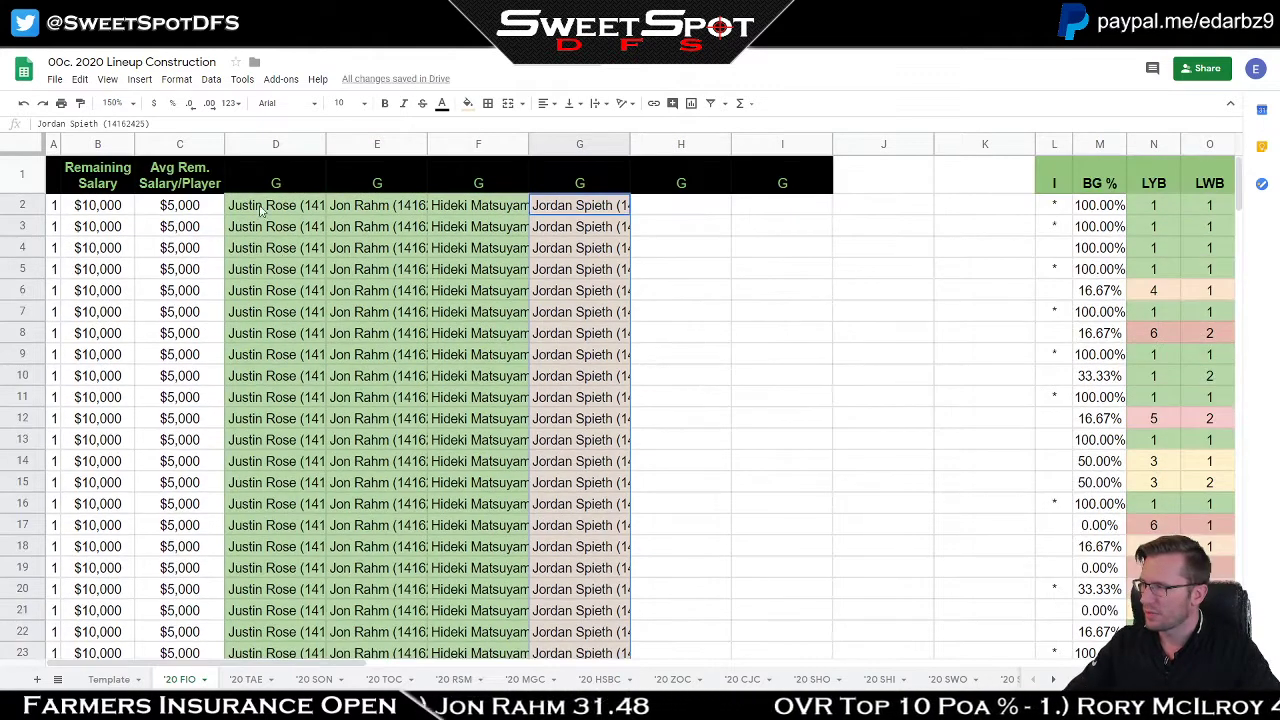
Step: Randomize the range D2:D71 to scatter the Justin Rose entries across the 70 lineup rows
left_click(262, 208)
scroll(329, 400, "down", 15)
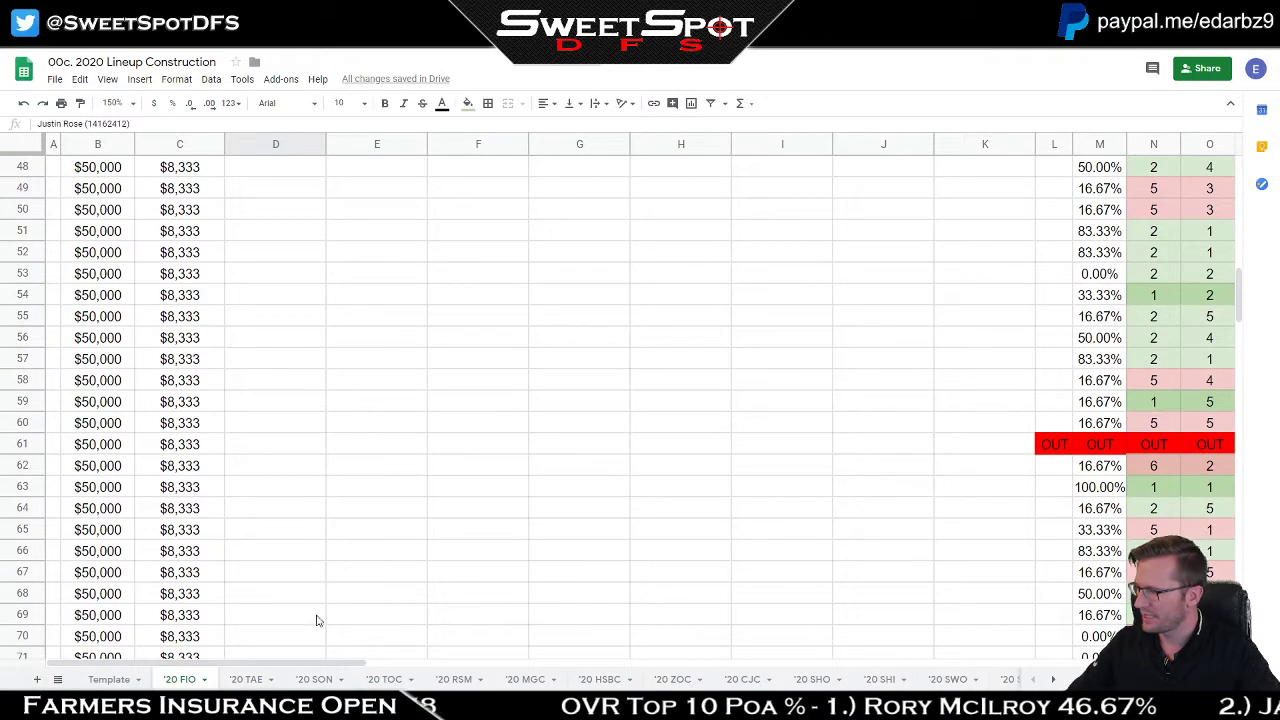
left_click(280, 523, "shift")
key("ctrl+d")
scroll(282, 520, "up", 14)
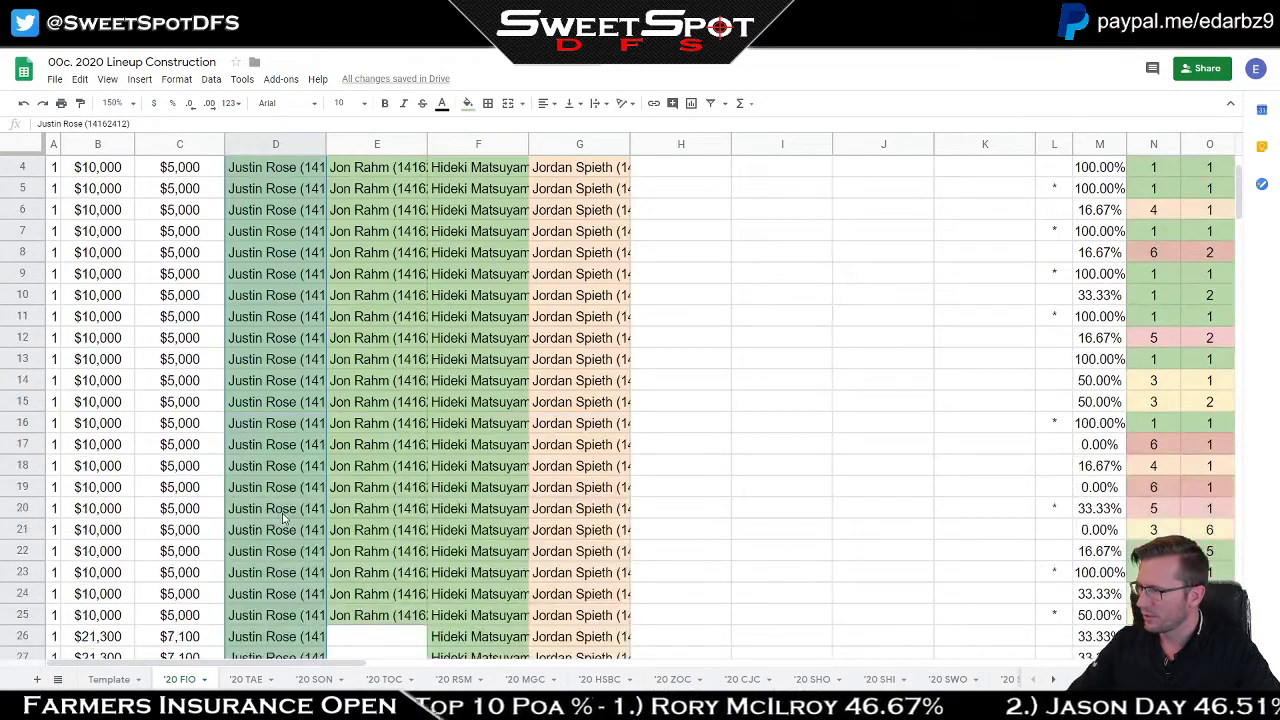
right_click(276, 352)
left_click(338, 465)
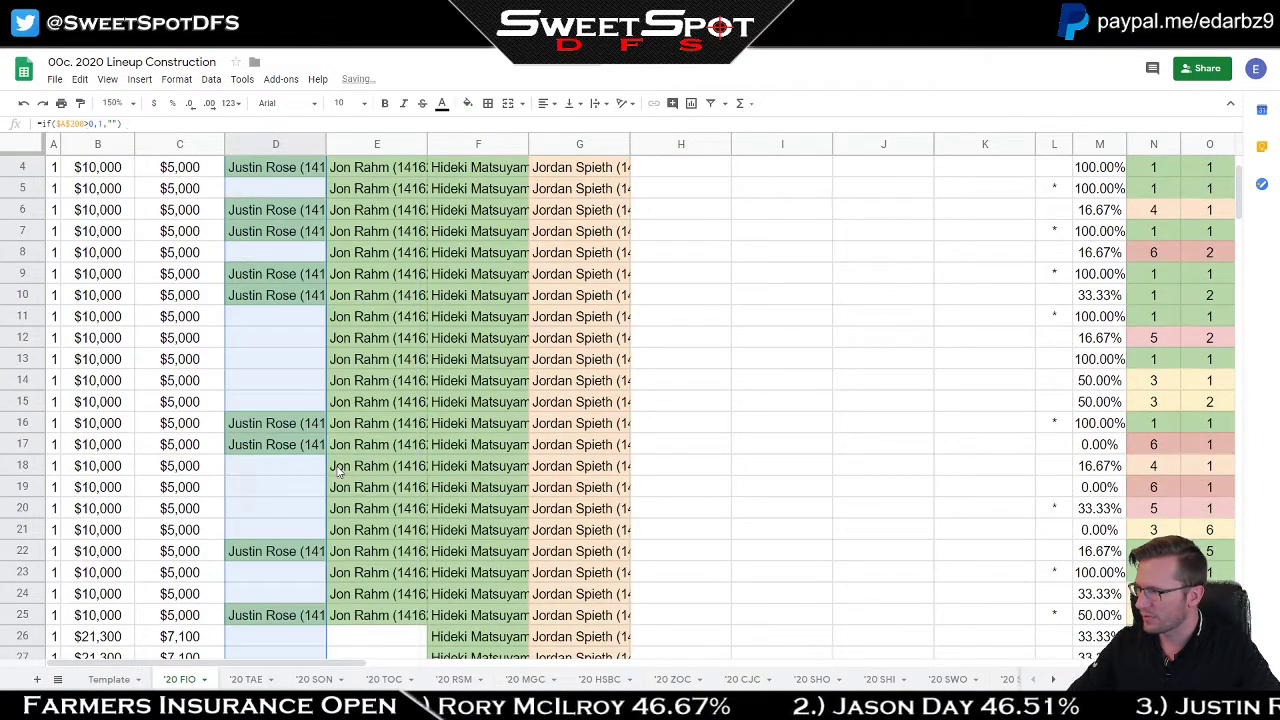
scroll(398, 445, "up", 1)
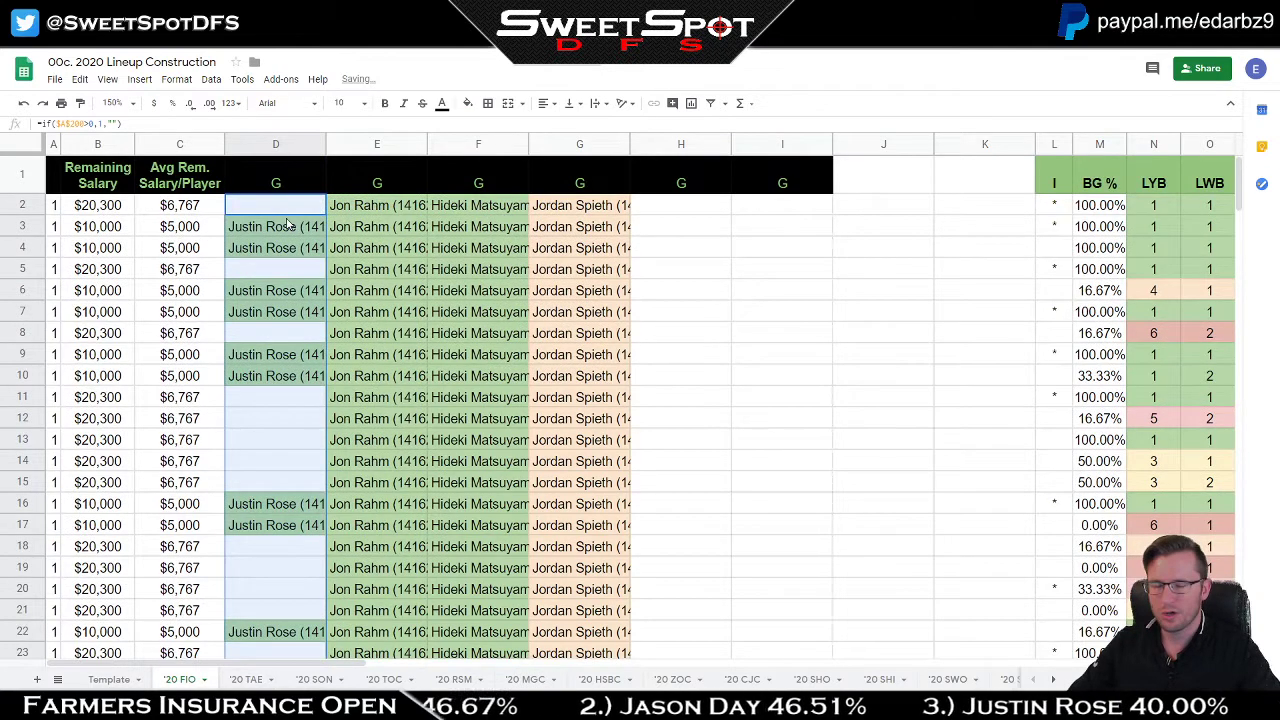
Step: Randomize the range E2:E71 to scatter the Jon Rahm entries, and check the Rose and Rahm pairing in row 6
left_click(378, 207)
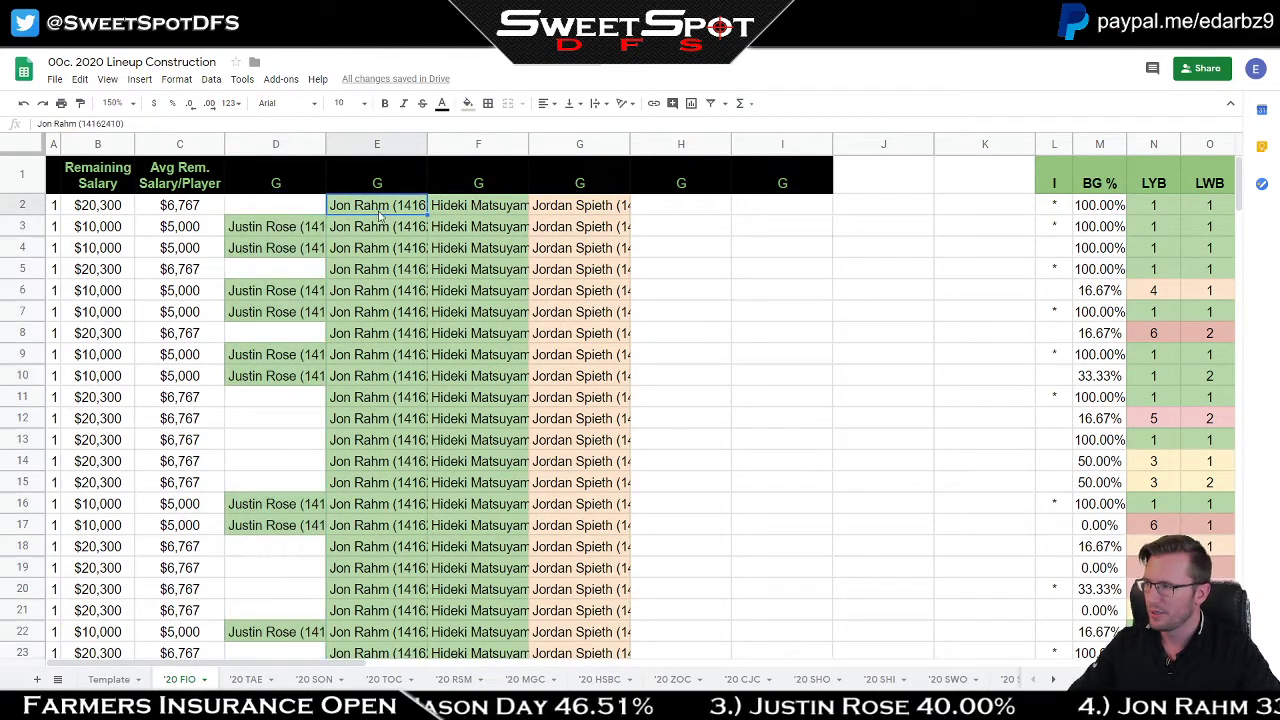
scroll(389, 509, "down", 15)
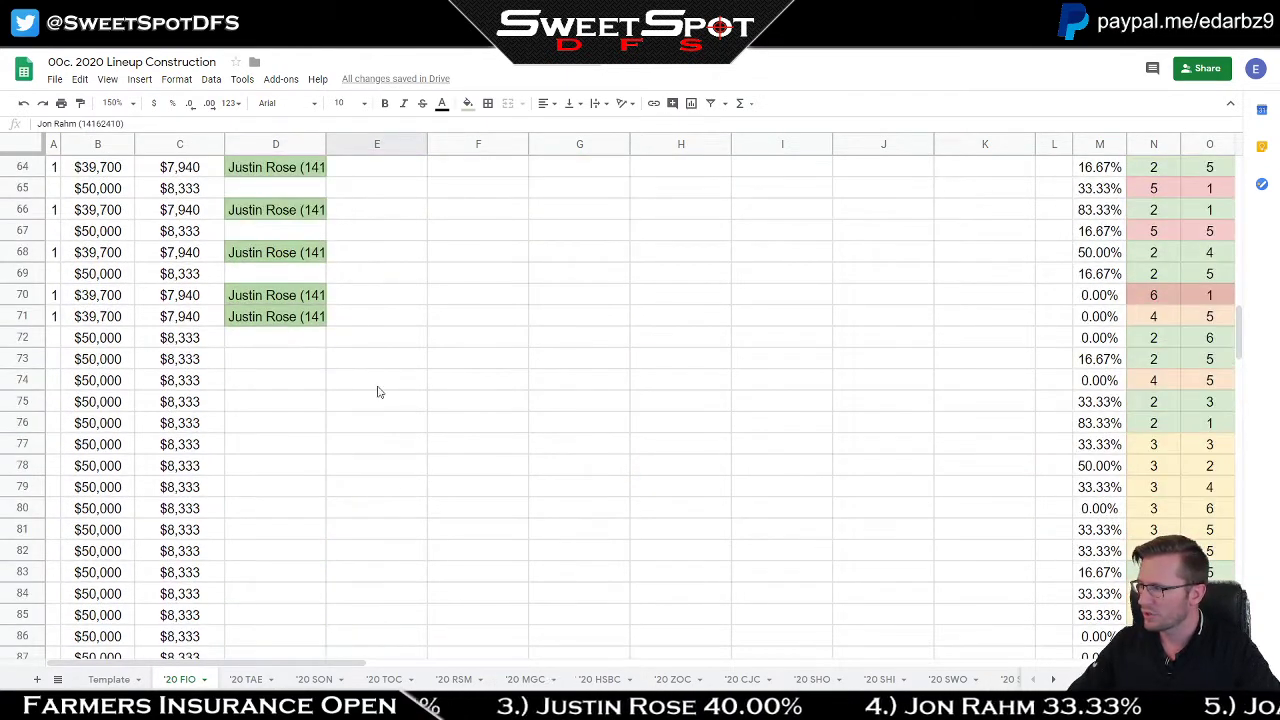
left_click(381, 318, "shift")
right_click(381, 312)
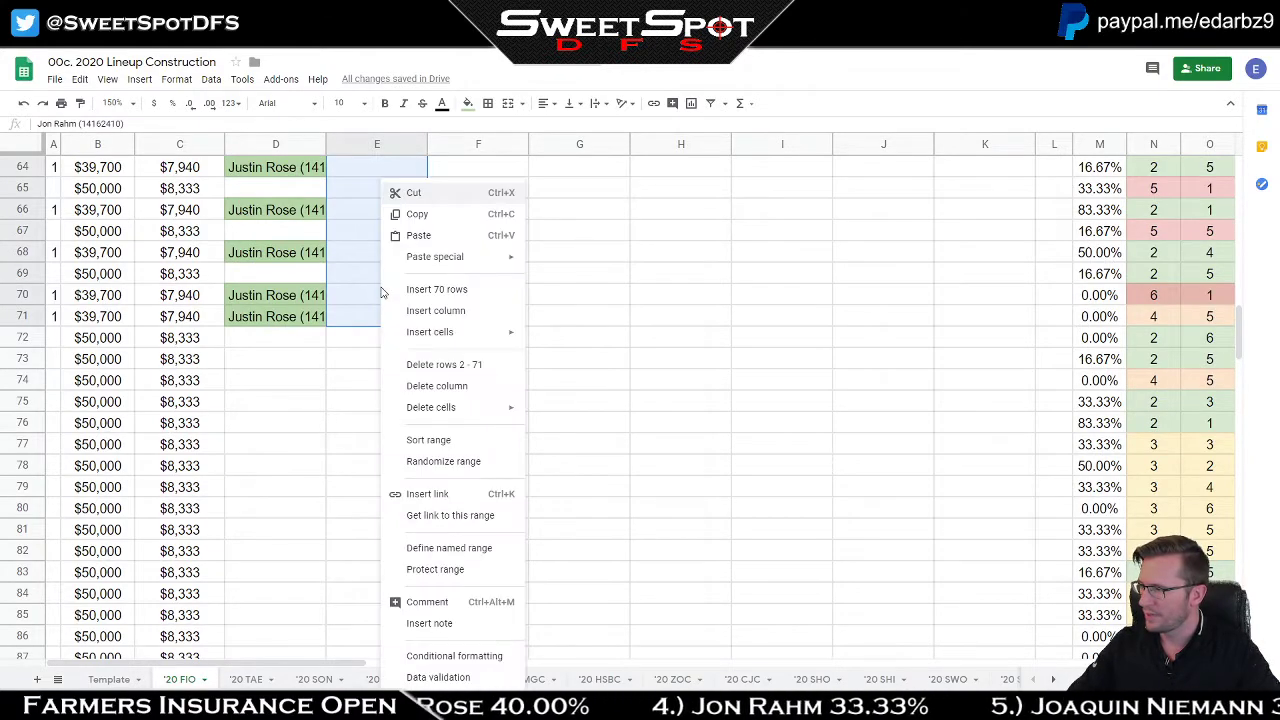
left_click(440, 458)
scroll(522, 395, "up", 1)
scroll(522, 395, "up", 20)
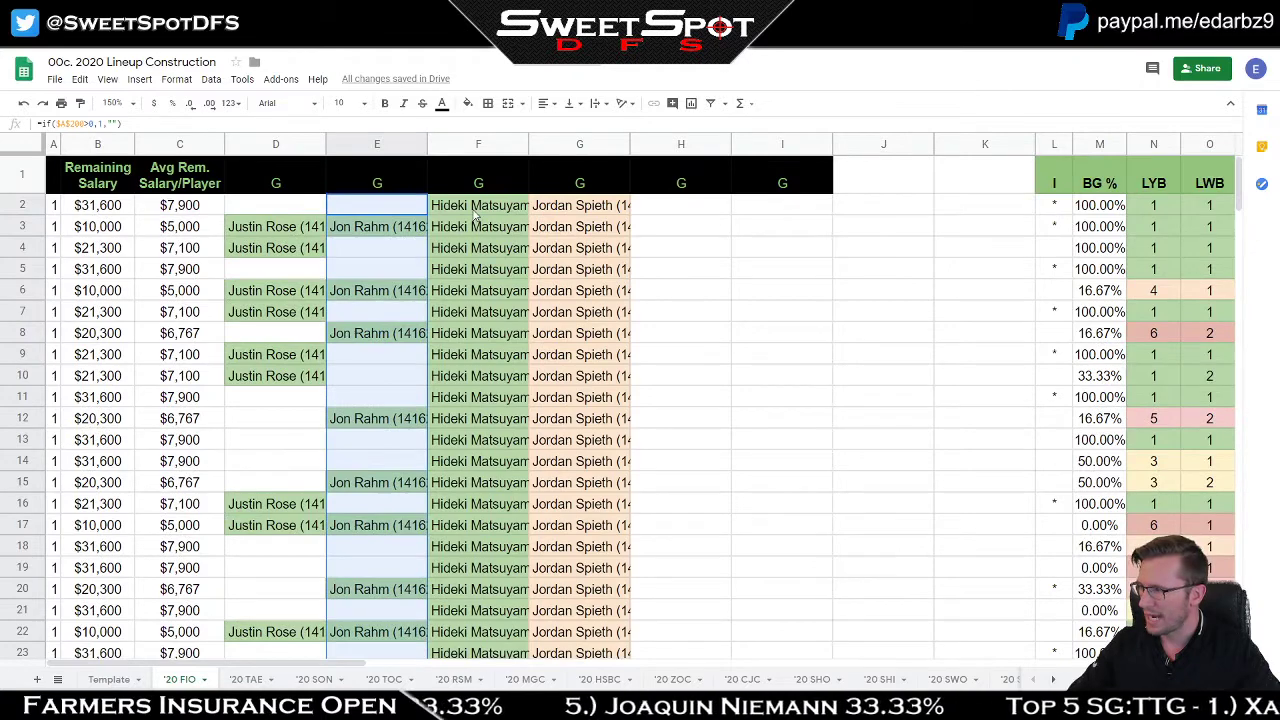
left_click(257, 292)
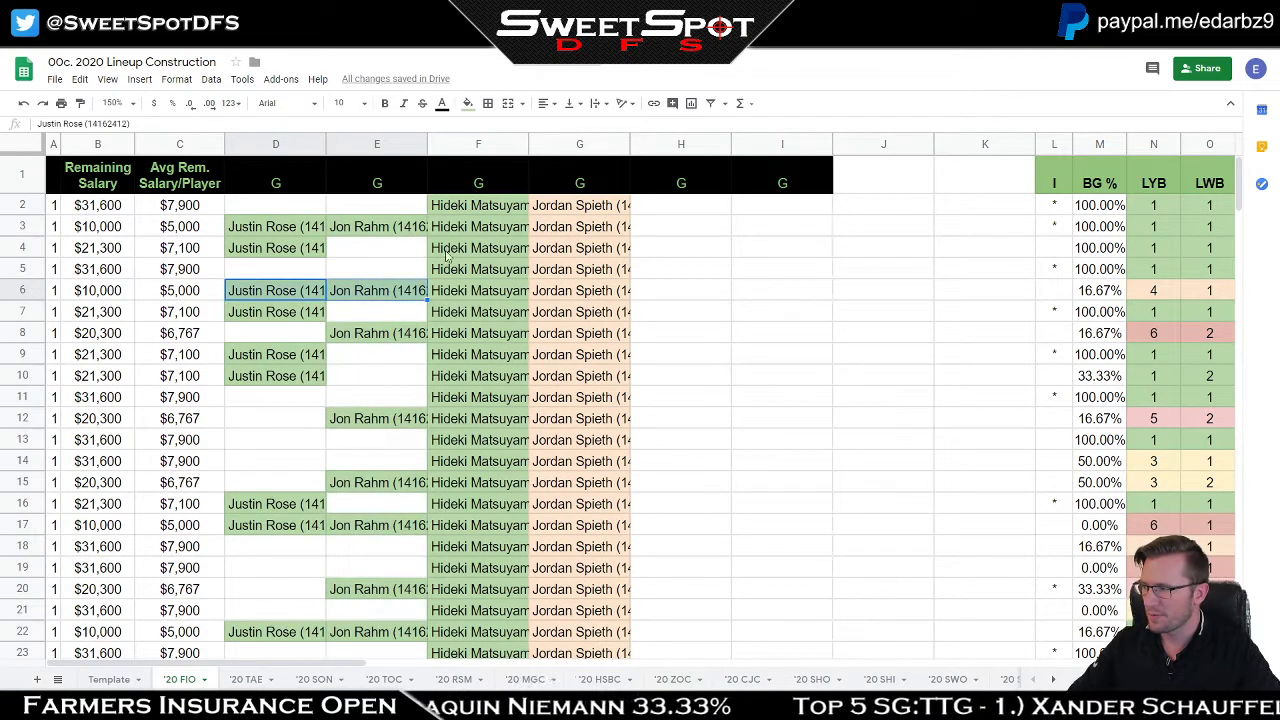
Step: Randomize column F from F2 through the last lineup row to scatter the Hideki Matsuyama entries
left_click(466, 210)
scroll(484, 449, "down", 20)
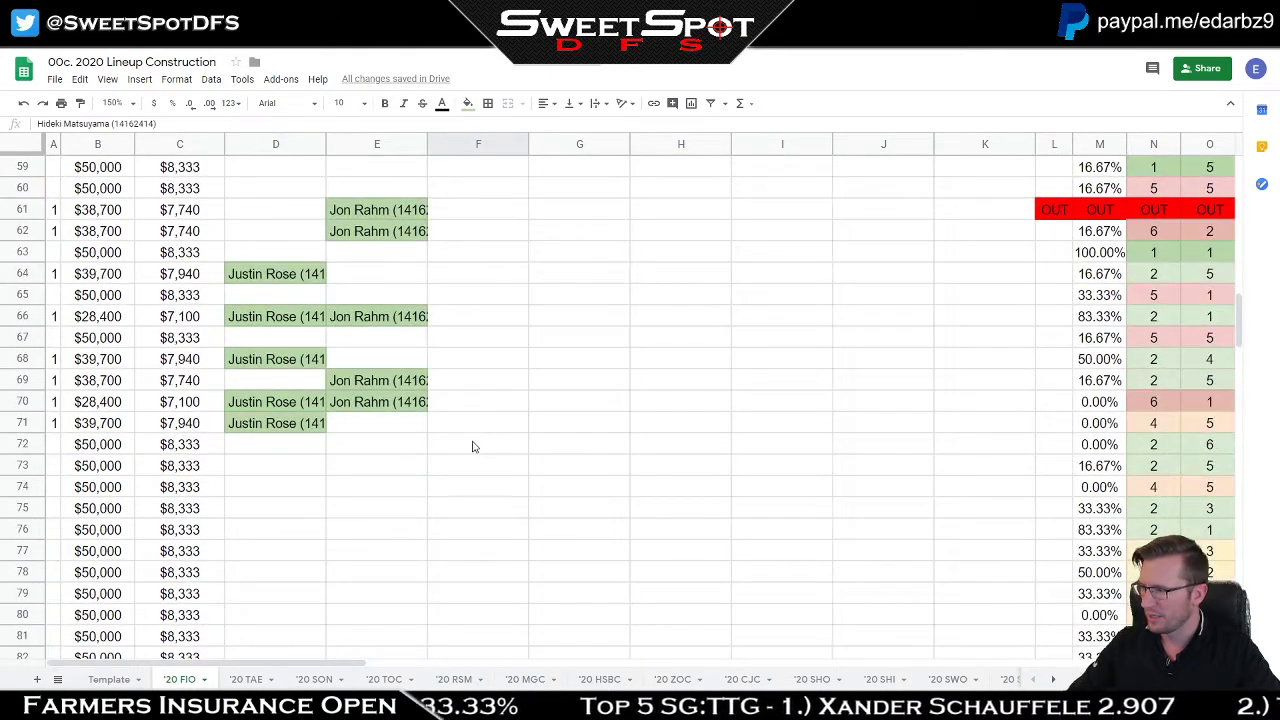
left_click(480, 443, "shift")
scroll(481, 444, "up", 18)
scroll(481, 444, "up", 2)
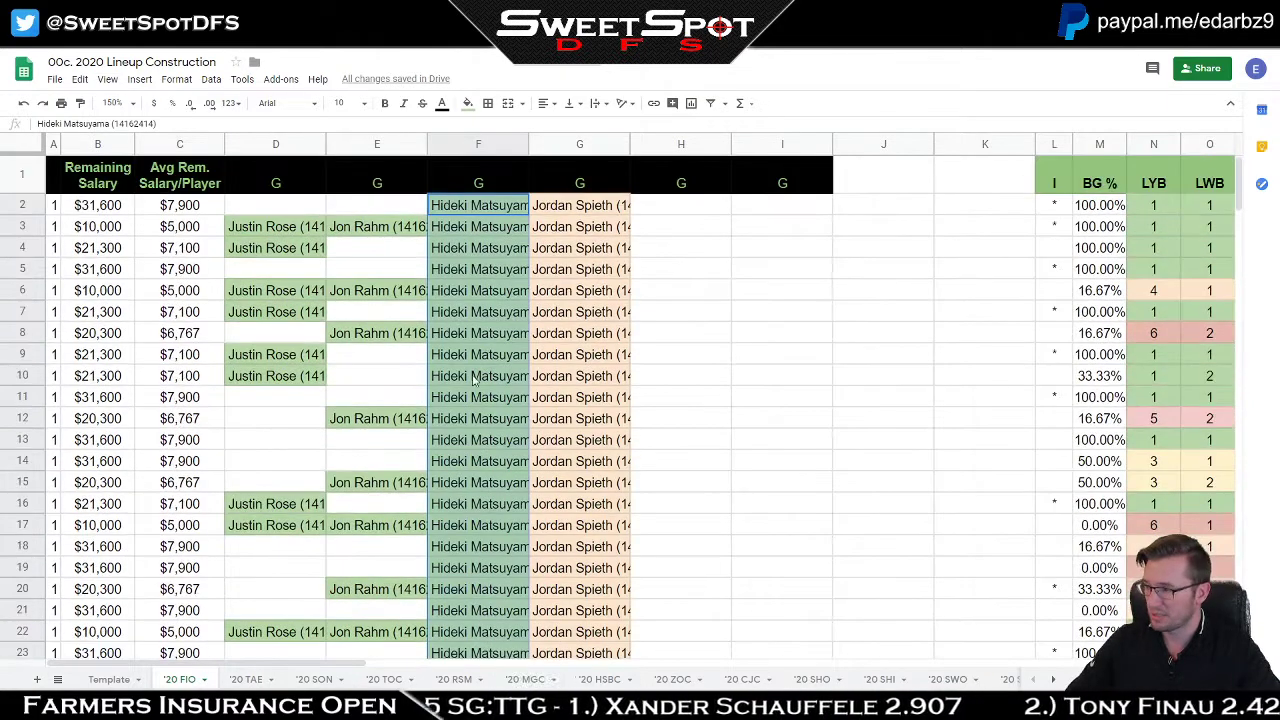
right_click(474, 380)
left_click(590, 463)
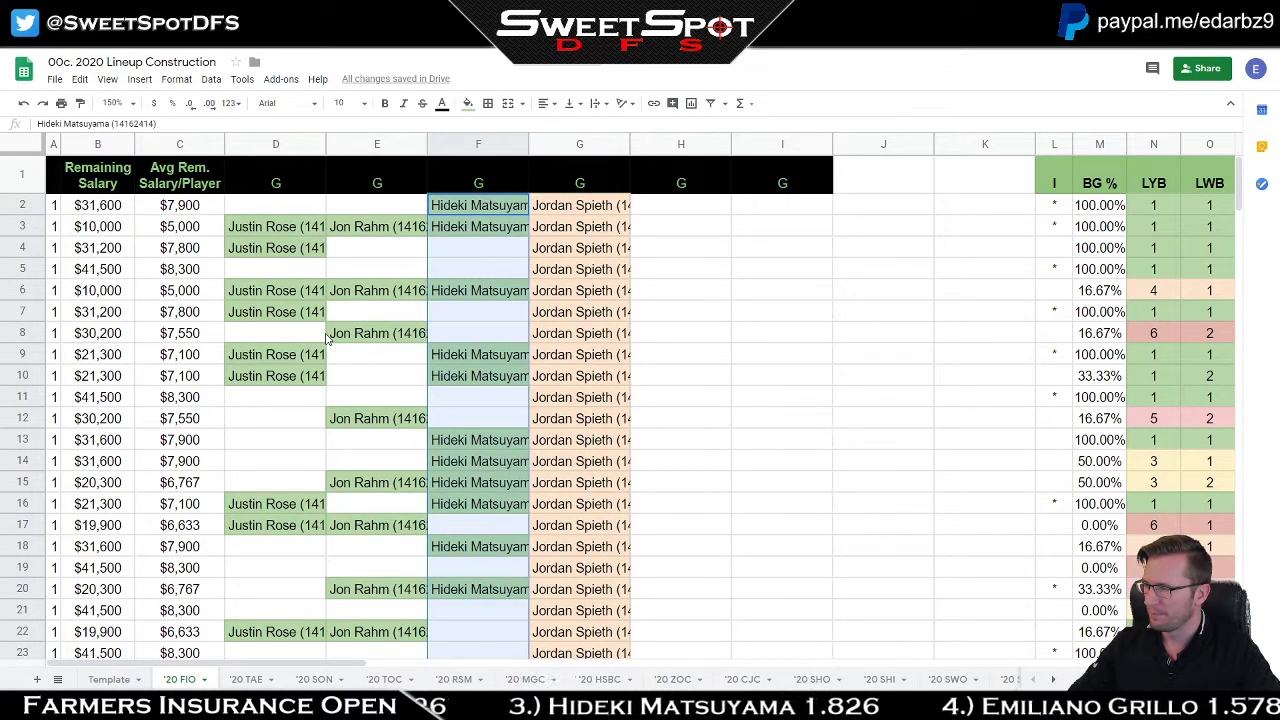
Step: Clear Hideki Matsuyama from F3 and copy him into F5 to break up the Rose, Rahm and Matsuyama trio in row 3
left_click(483, 249)
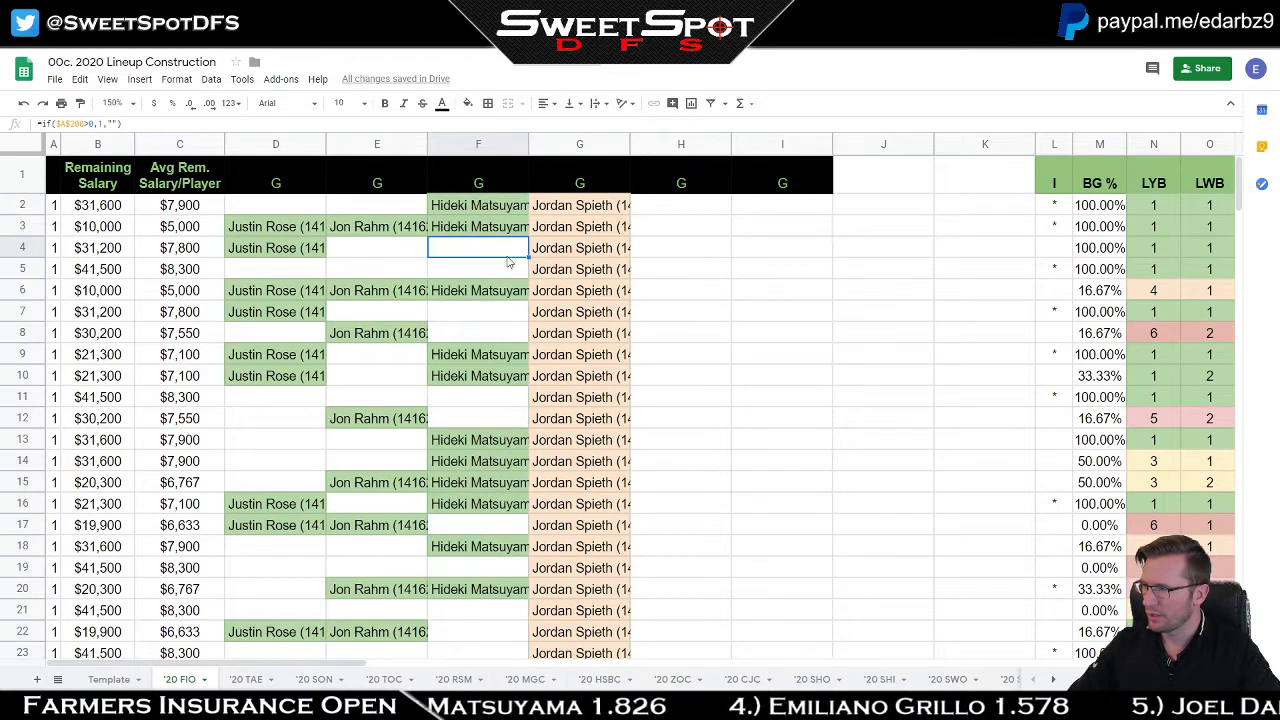
left_click(520, 232, "shift")
key("Delete")
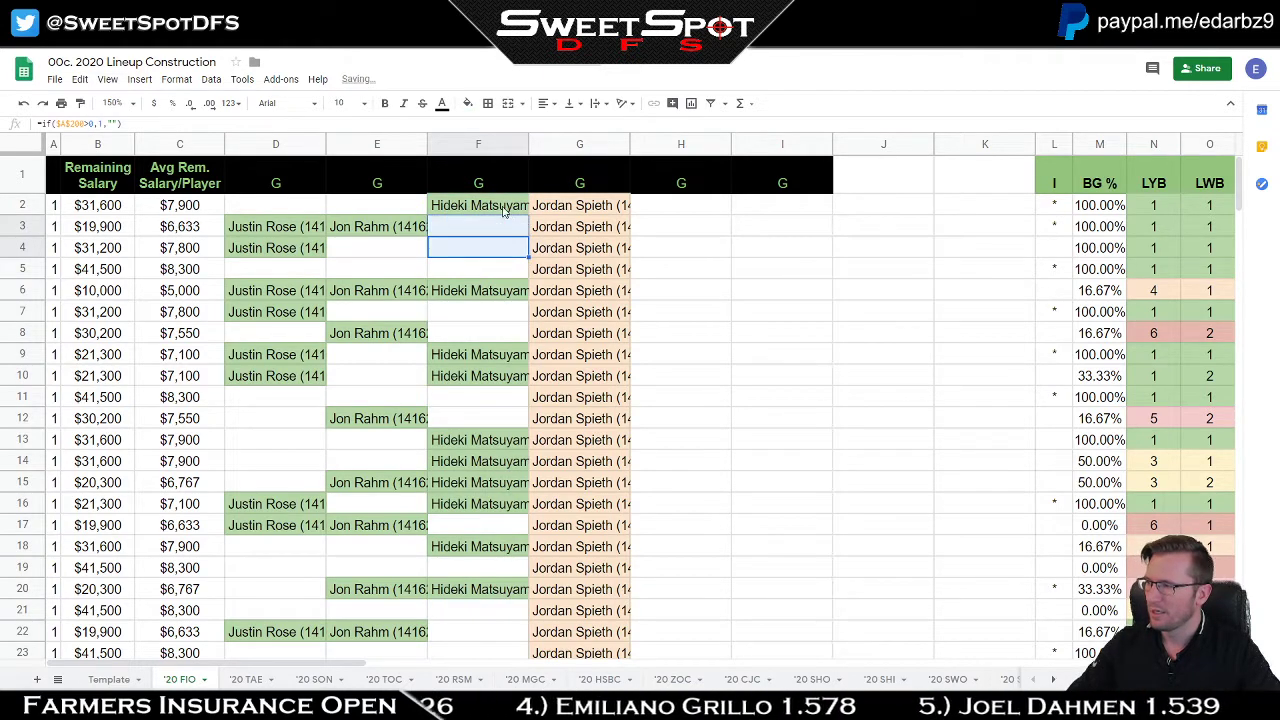
left_click(505, 210)
key("ctrl+c")
left_click(491, 267)
key("ctrl+v")
left_click(777, 291)
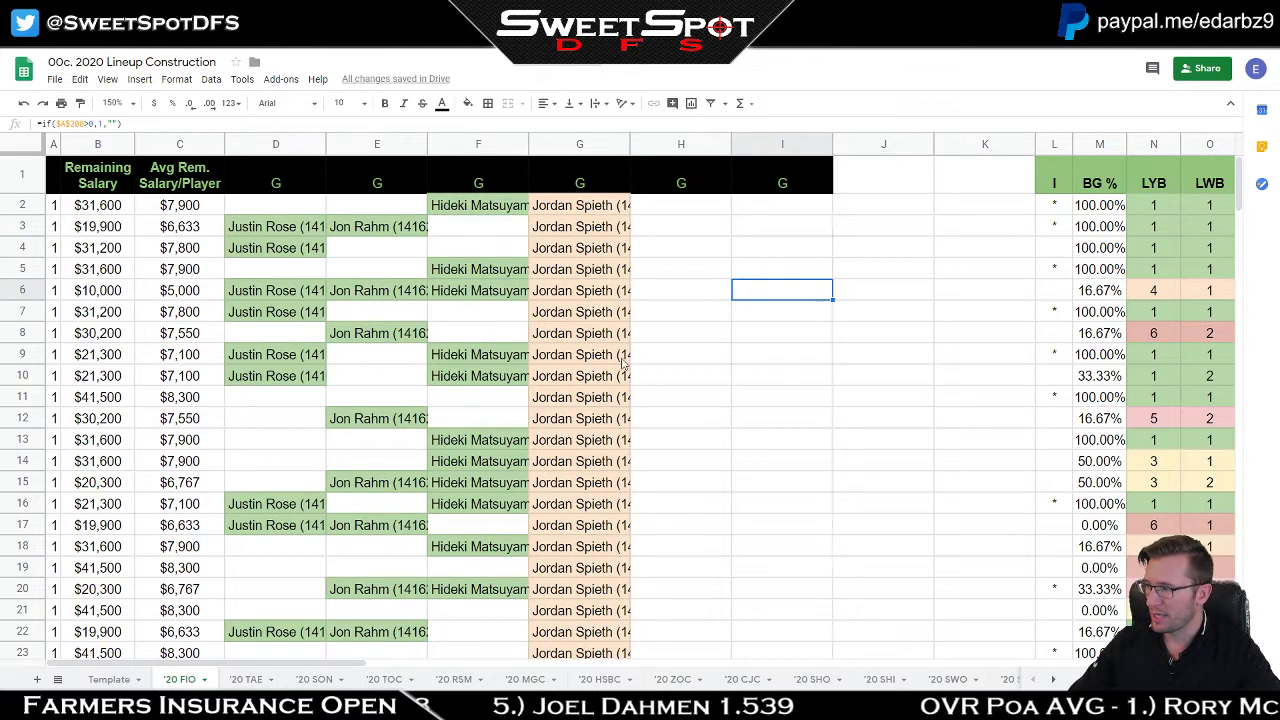
Step: Copy Jon Rahm from E25 into E24 and clear E25 to separate him from Rose and Matsuyama
left_click_drag(295, 362, 520, 390)
scroll(523, 415, "down", 3)
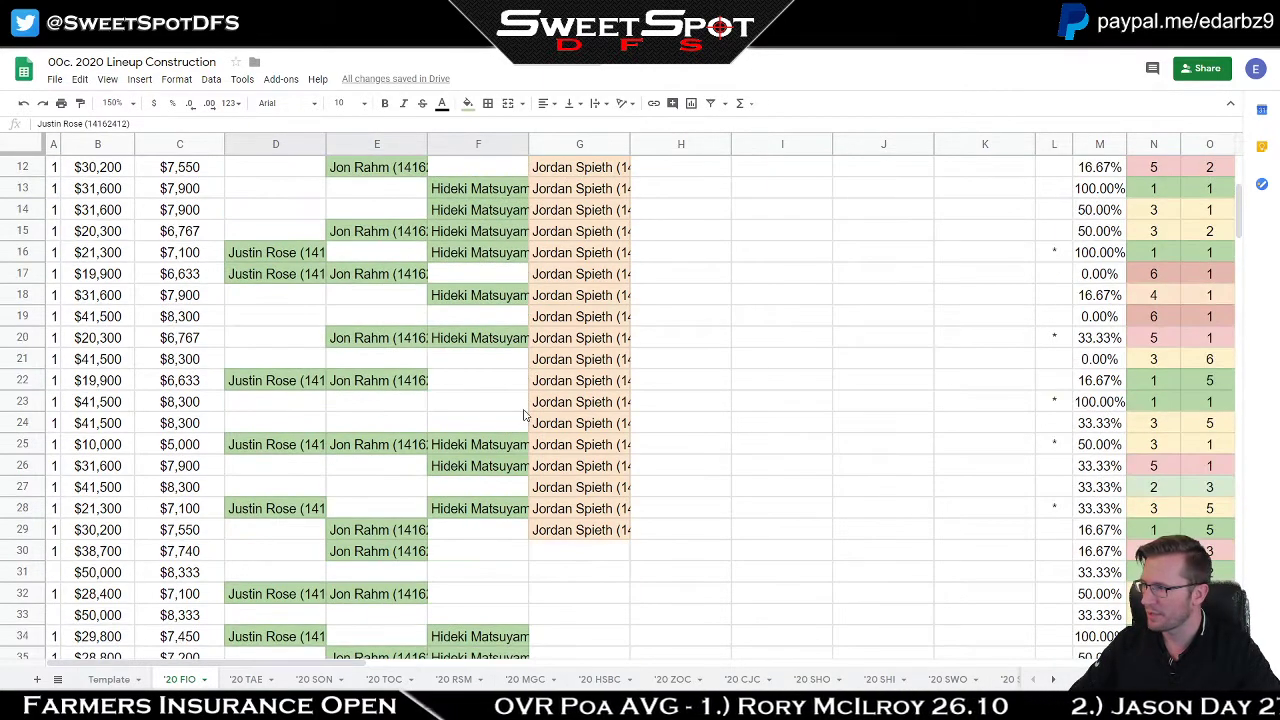
left_click(336, 447)
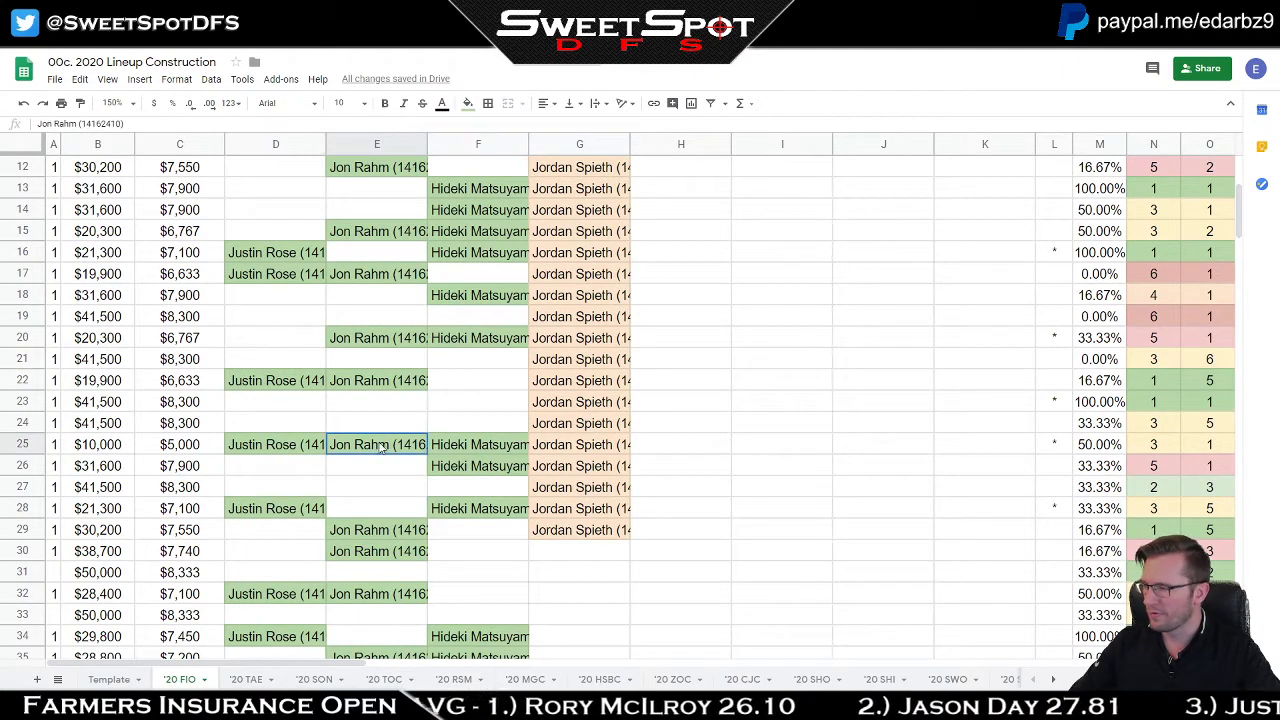
key("ctrl+c")
key("Up")
key("ctrl+v")
left_click_drag(390, 460, 392, 446)
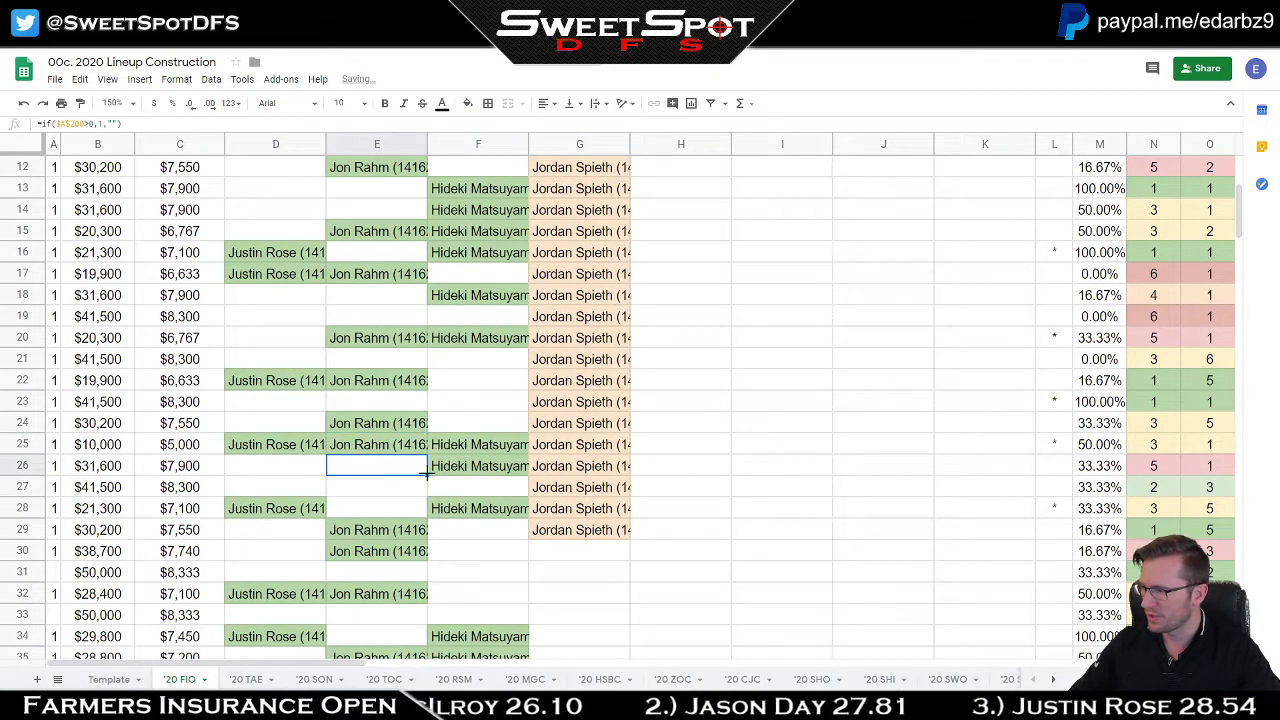
key("Delete")
Step: Copy Justin Rose into the empty row 36 at D36 and clear him from D41
scroll(476, 410, "down", 5)
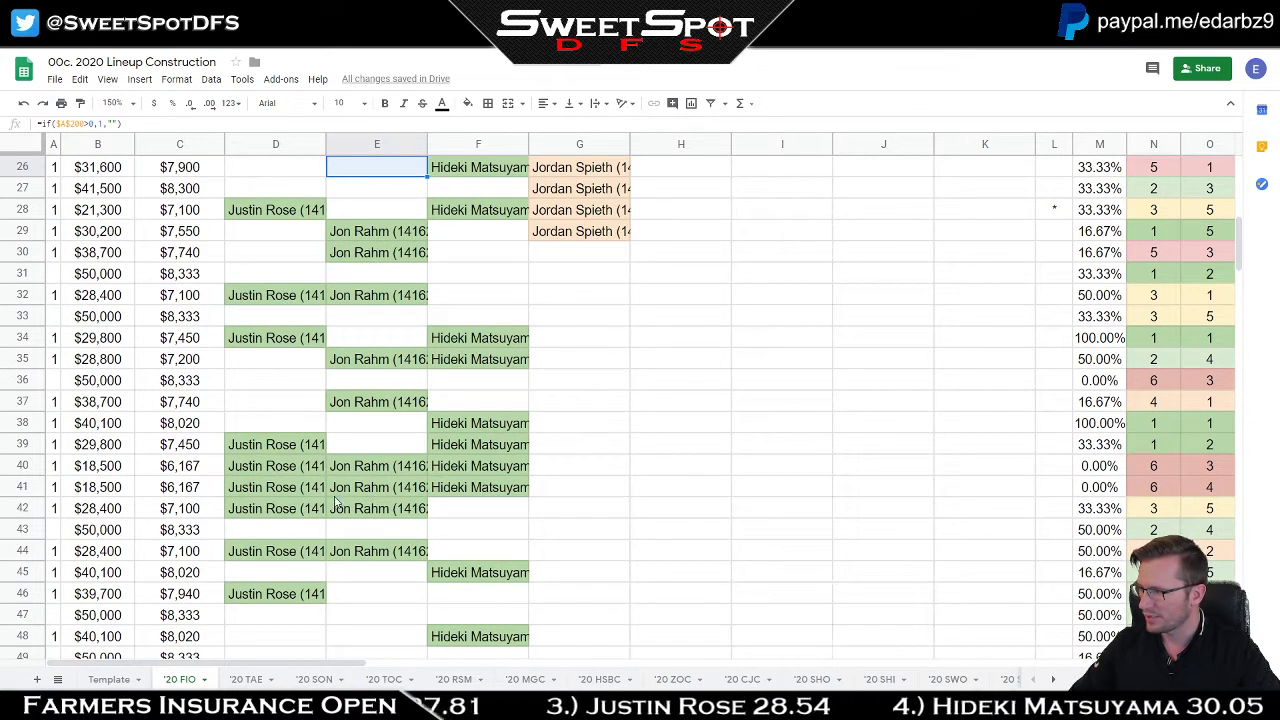
left_click(280, 499)
key("ctrl+c")
left_click(274, 386)
key("ctrl+v")
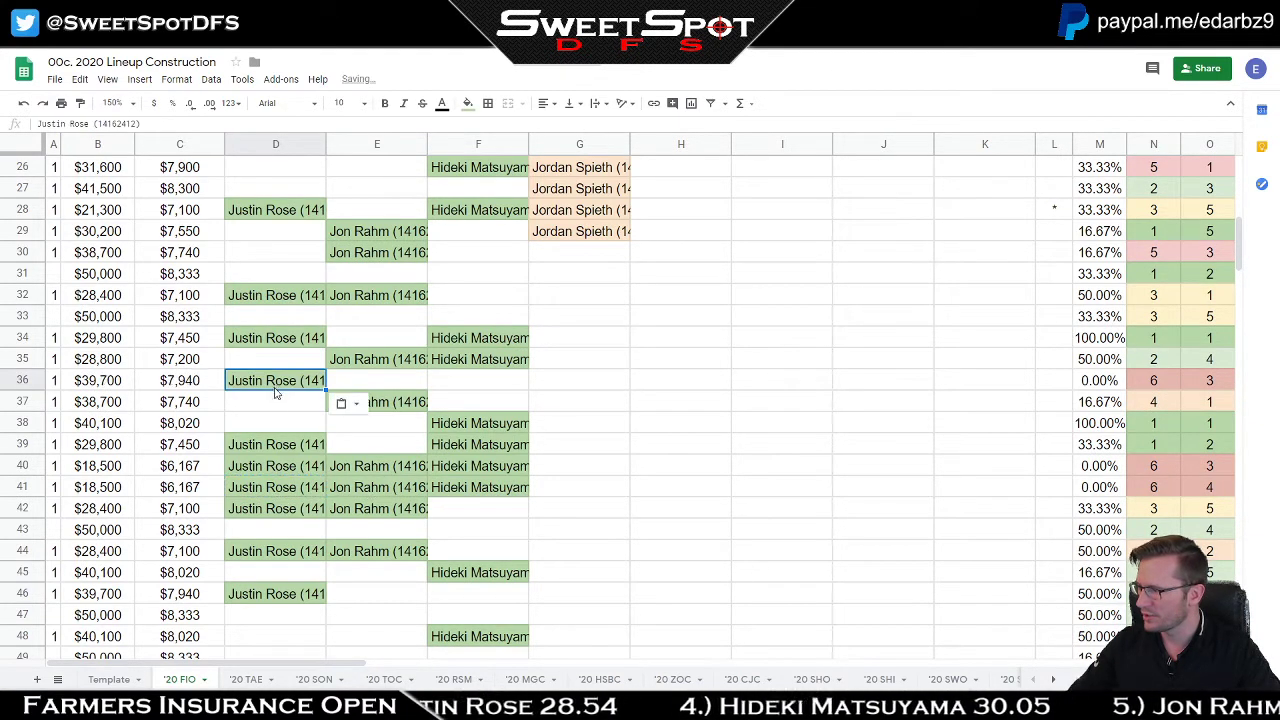
left_click(276, 410)
left_click(283, 495)
key("Delete")
Step: Copy Jon Rahm from E41 into the empty row 47 at E47, and clear him from E40
left_click(372, 492)
key("ctrl+c")
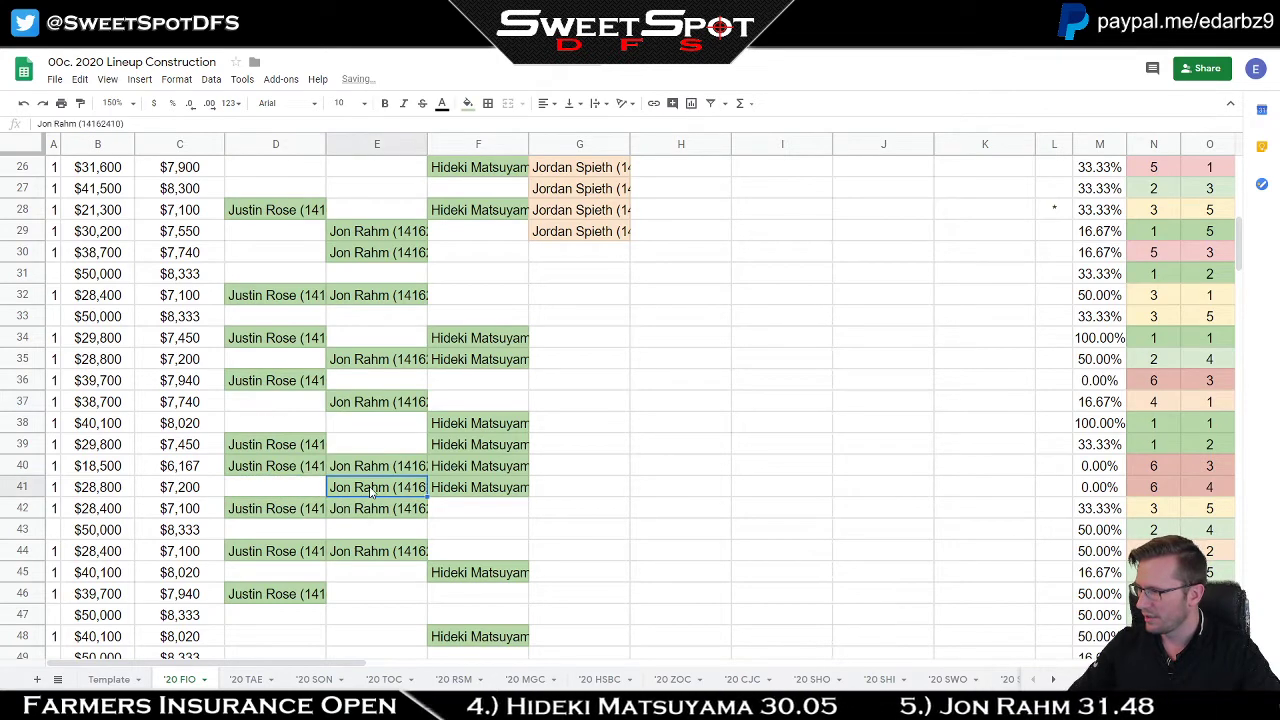
left_click(385, 610)
key("ctrl+v")
left_click(405, 531)
key("ctrl+c")
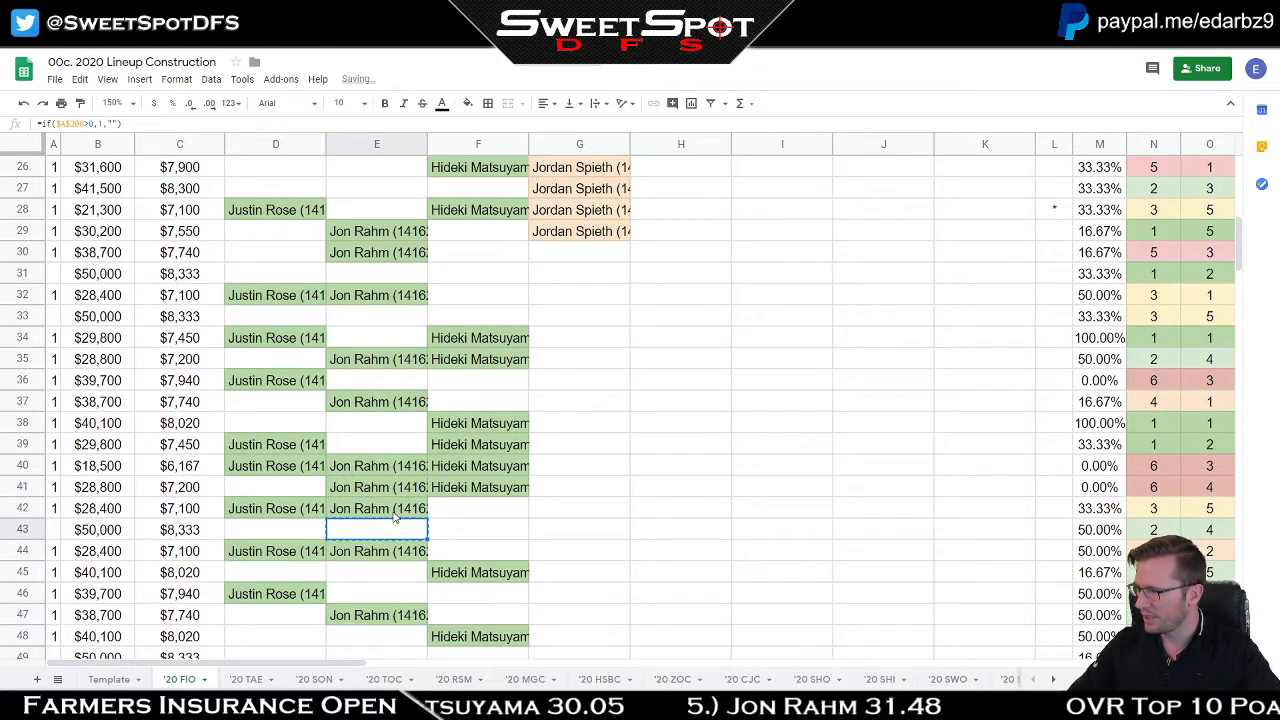
left_click(388, 493)
left_click(388, 466)
key("Delete")
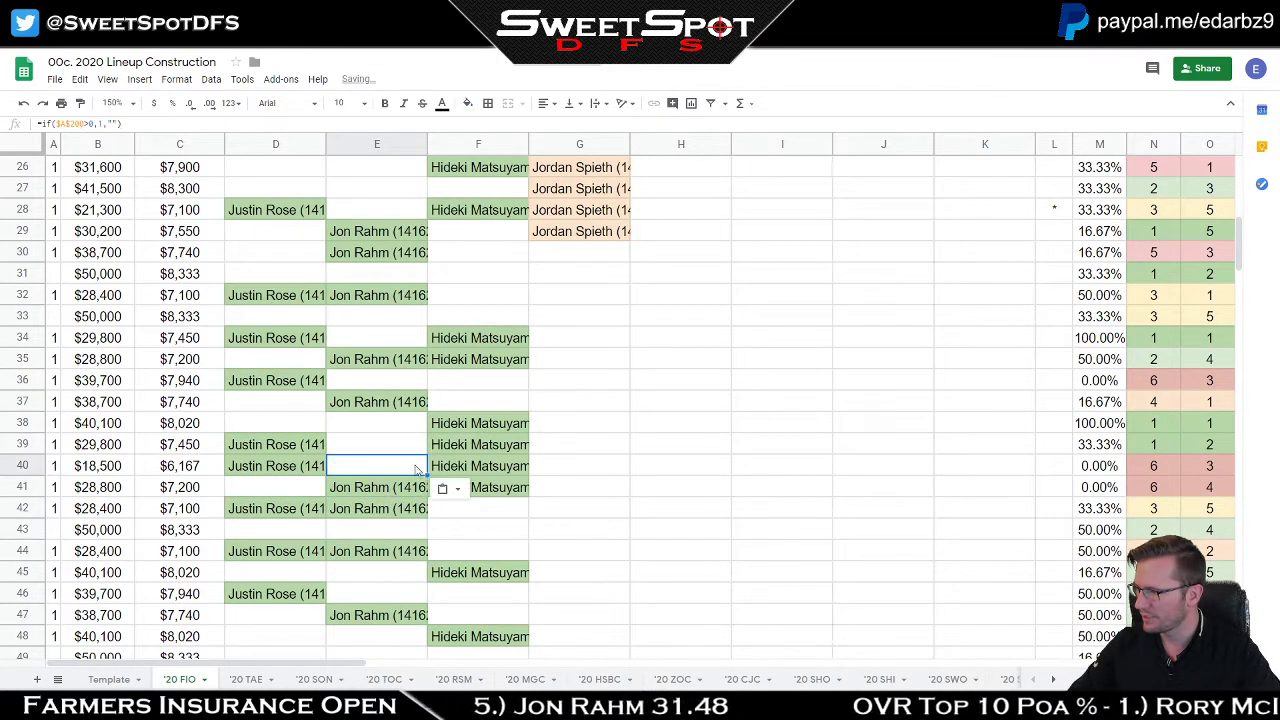
left_click(386, 425)
Step: Examine the golfer combinations down to row 71 and the rows without core golfers, such as 31, 49, 51 and 52
scroll(545, 503, "down", 4)
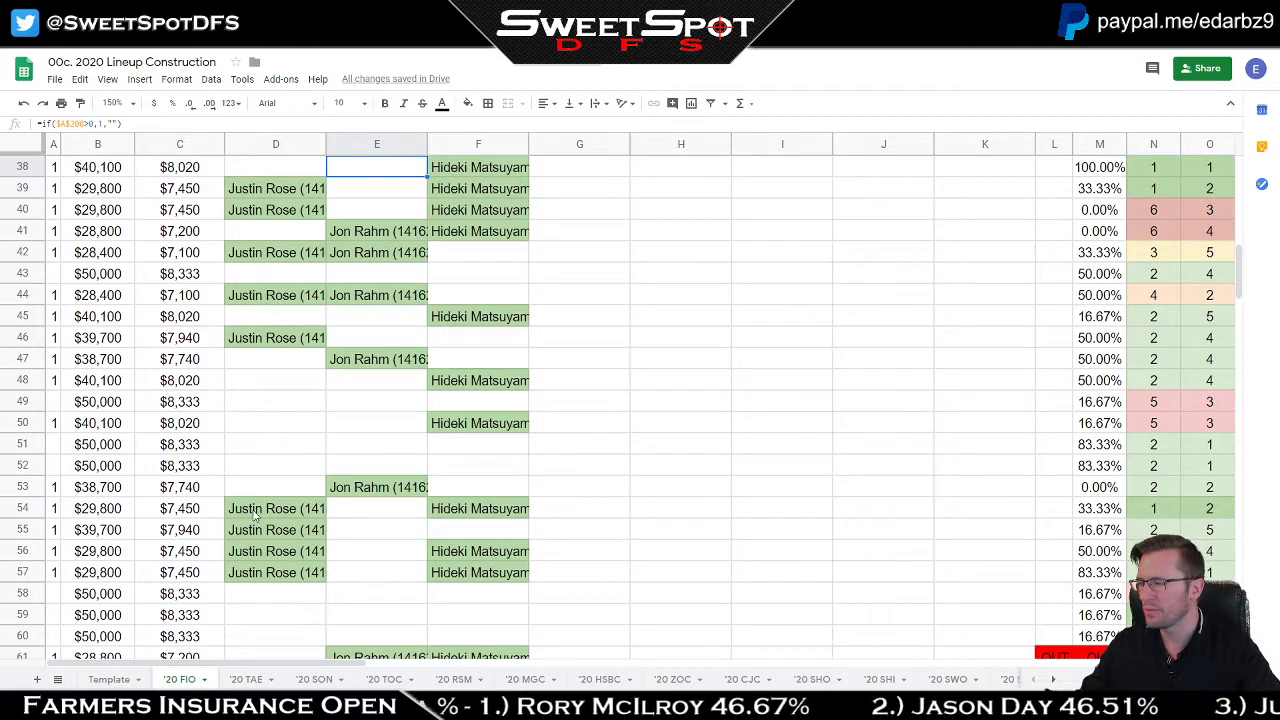
left_click_drag(257, 513, 478, 560)
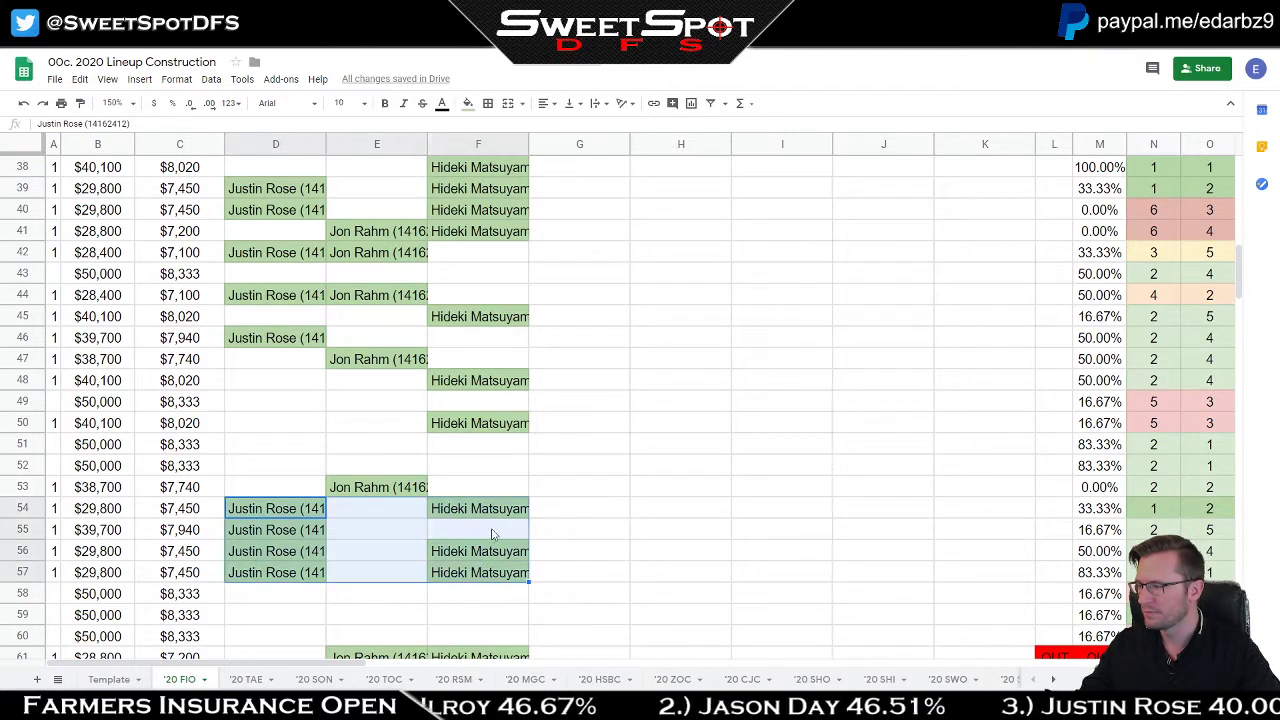
scroll(495, 528, "down", 7)
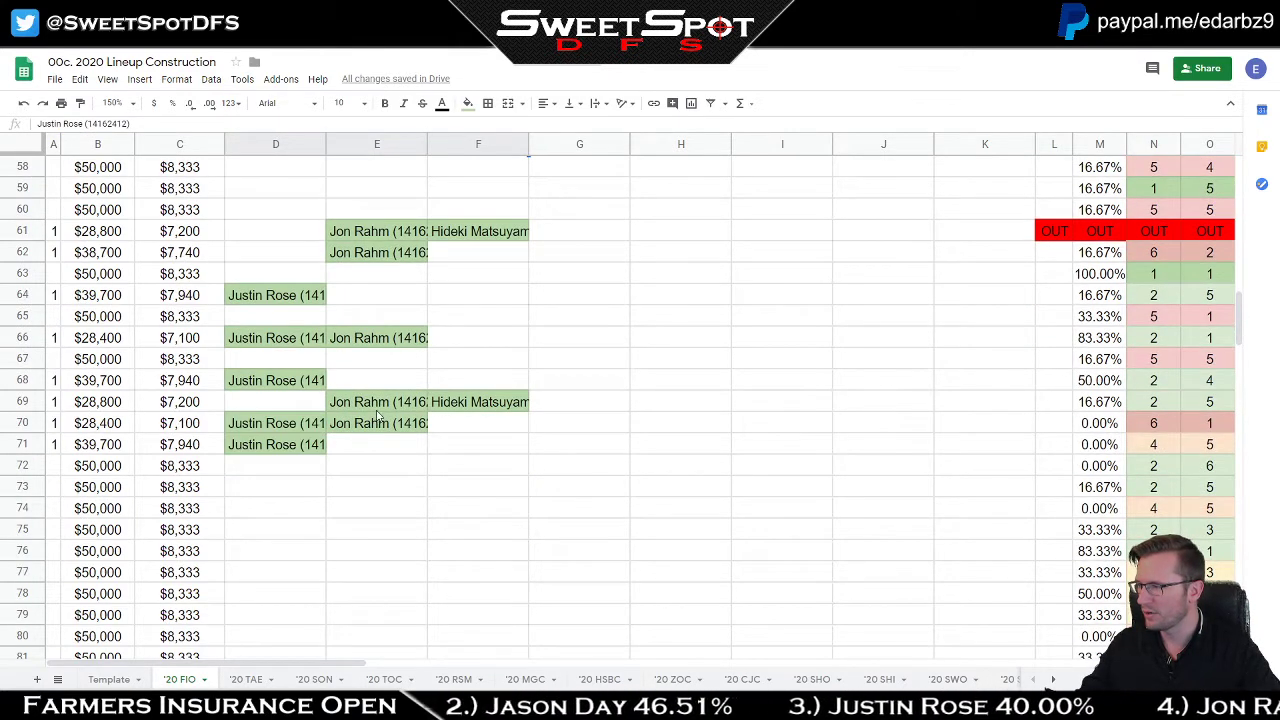
left_click_drag(400, 296, 480, 297)
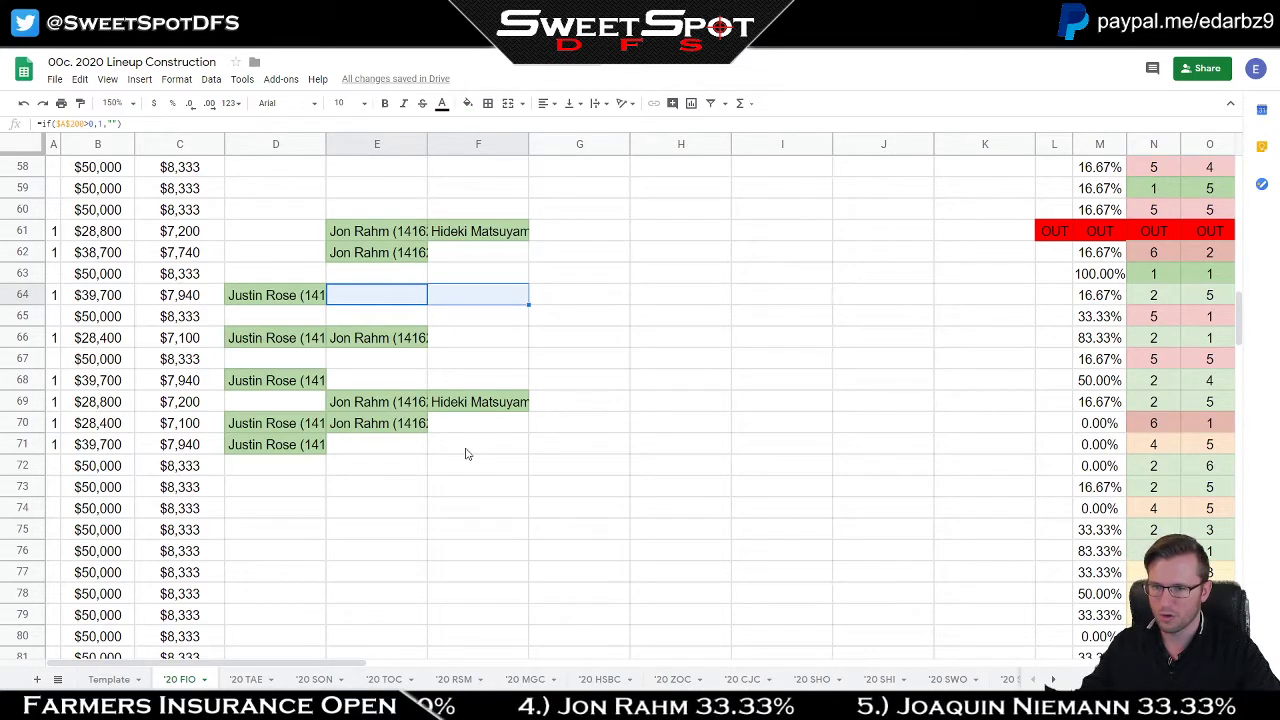
scroll(465, 454, "up", 19)
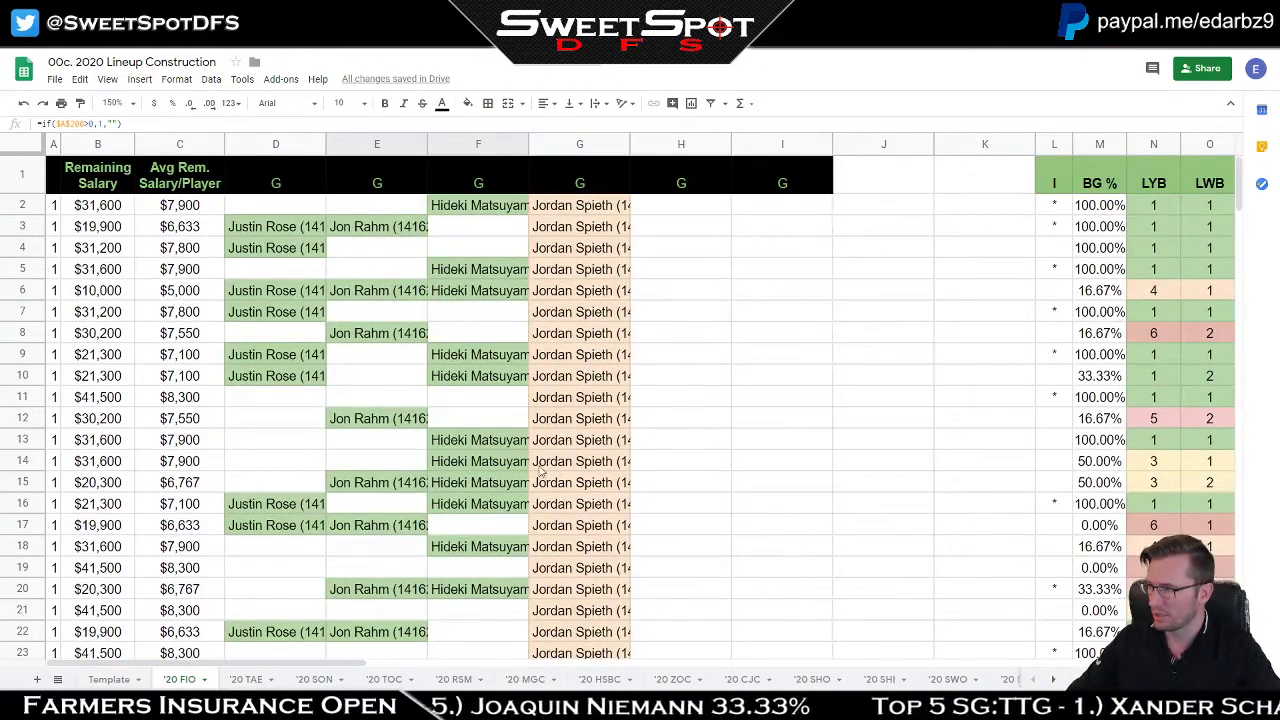
scroll(459, 438, "down", 5)
scroll(459, 438, "down", 1)
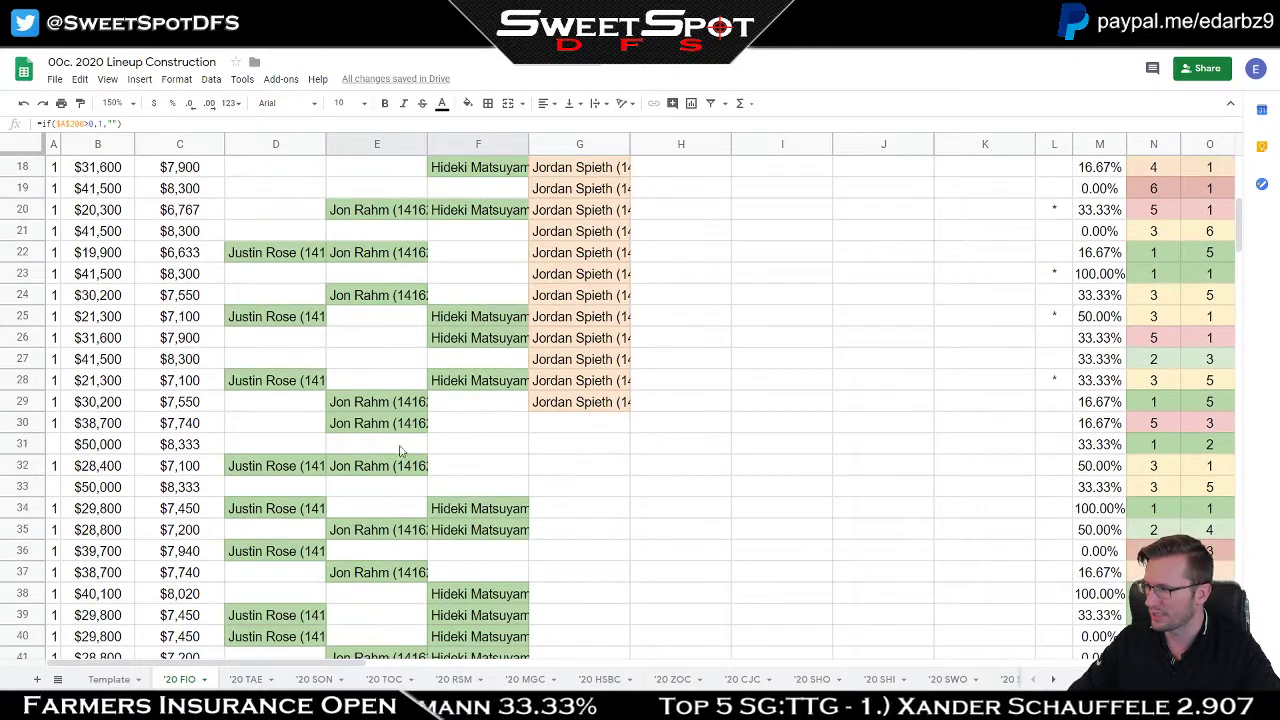
left_click_drag(259, 452, 557, 454)
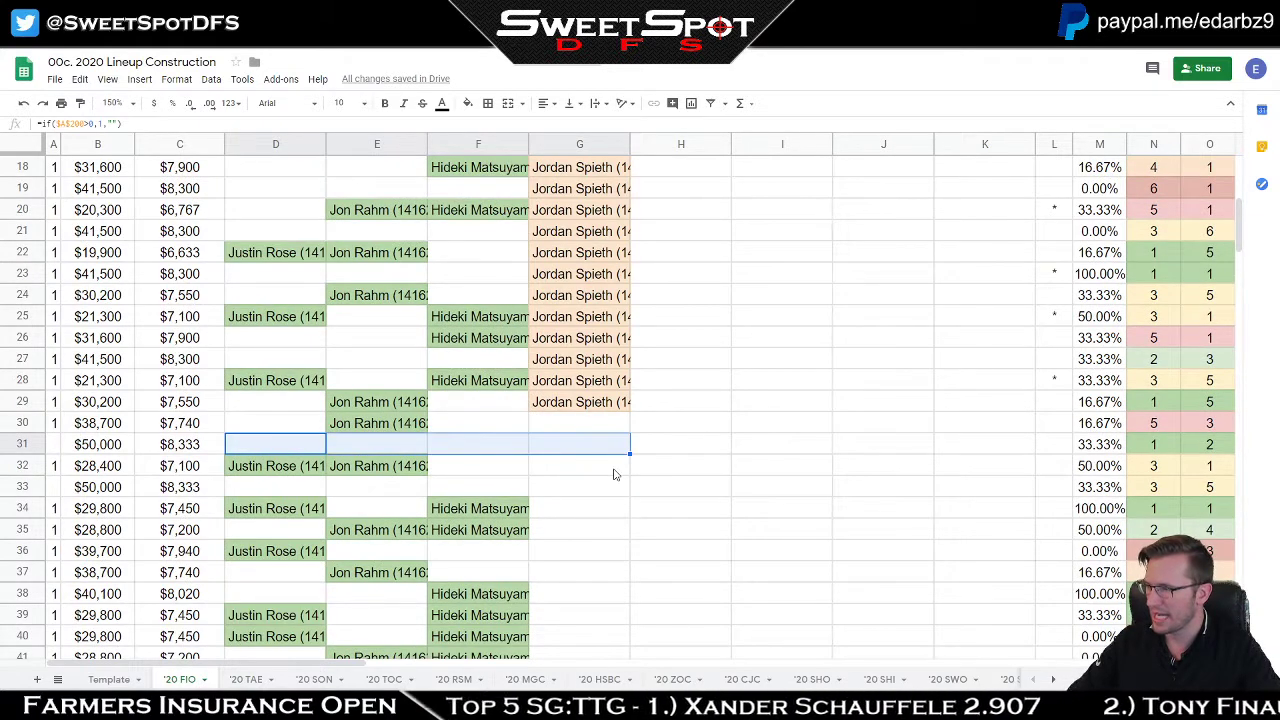
scroll(615, 475, "down", 4)
left_click_drag(283, 577, 485, 575)
scroll(304, 428, "down", 4)
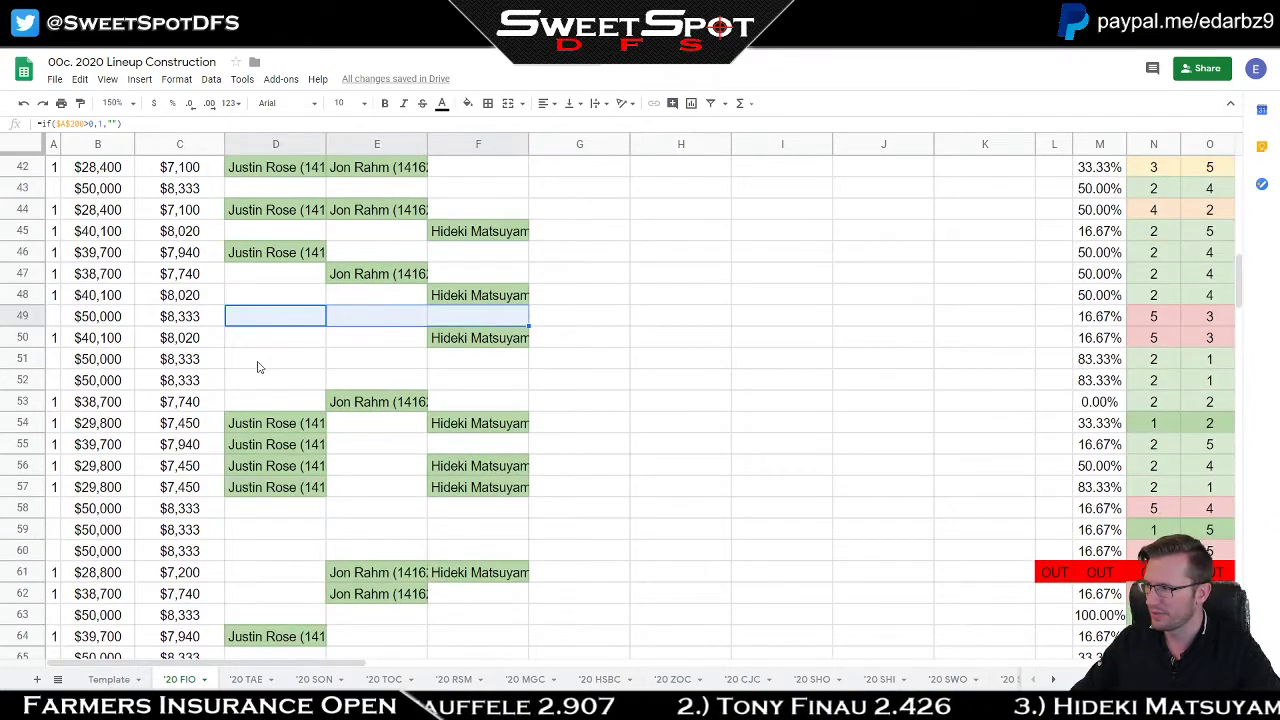
left_click_drag(257, 367, 523, 376)
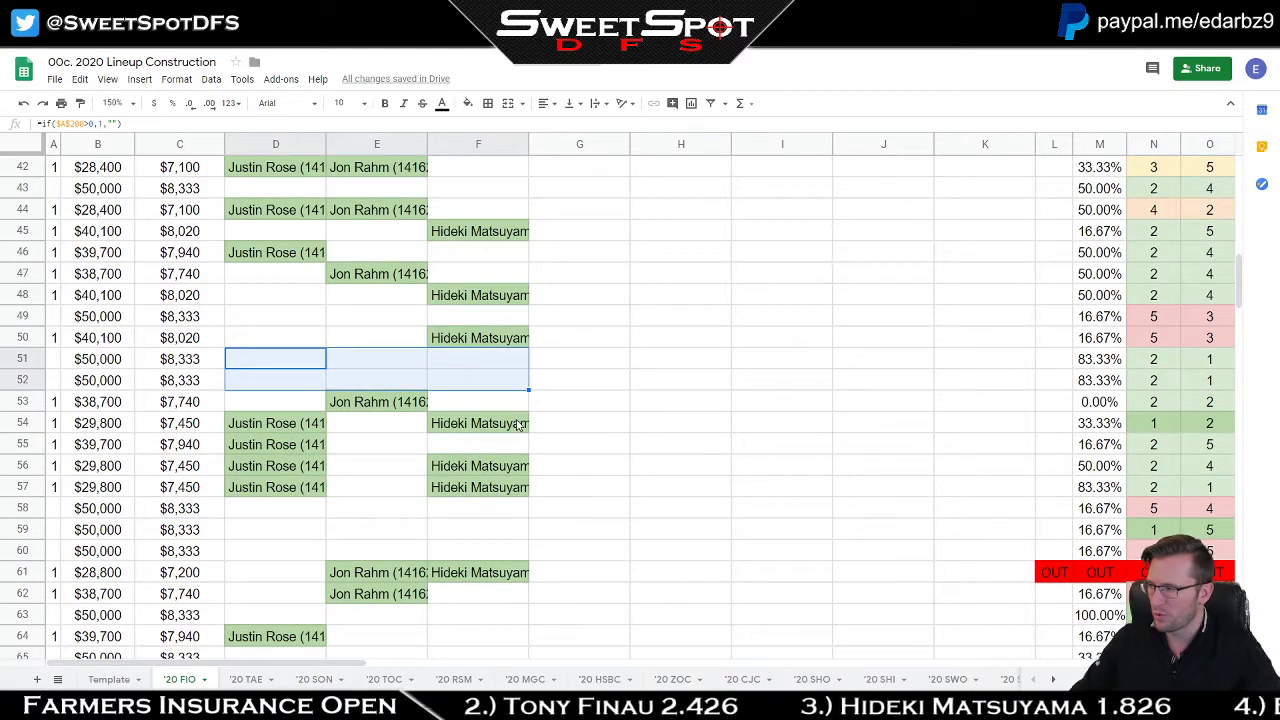
scroll(510, 426, "down", 4)
scroll(507, 428, "up", 18)
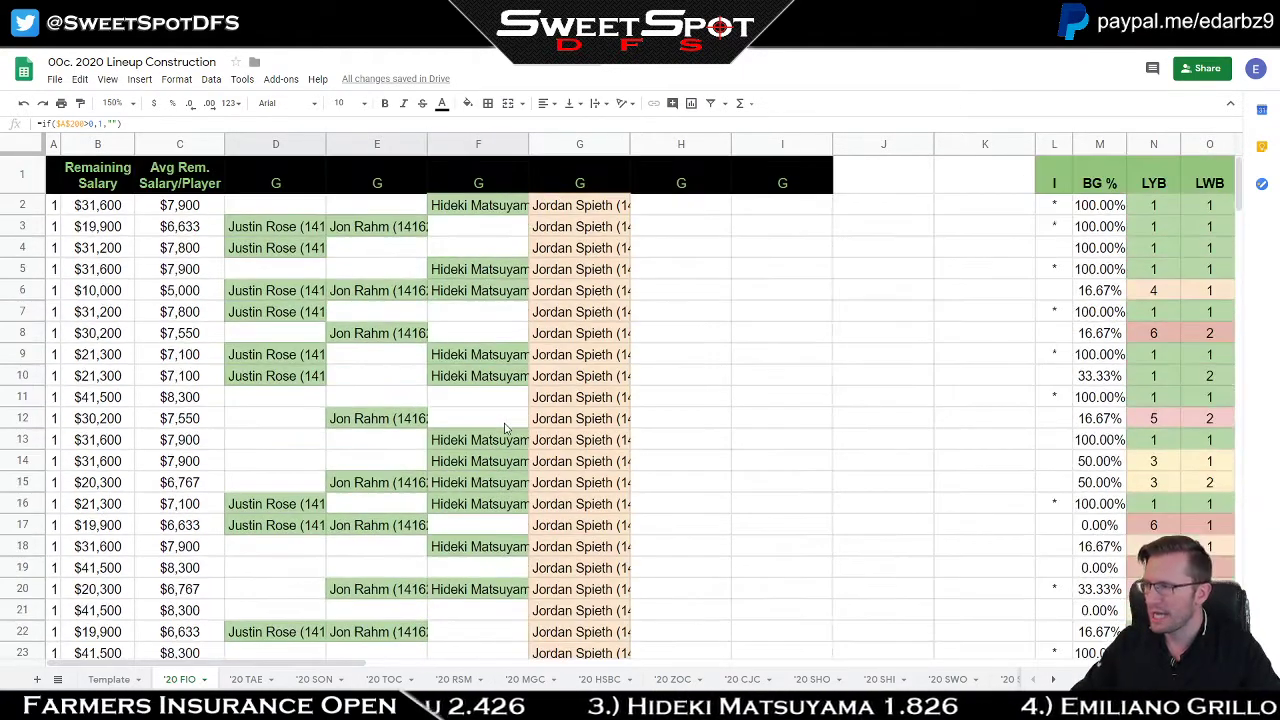
Step: Undo the clearing of Jon Rahm from E40
left_click(24, 104)
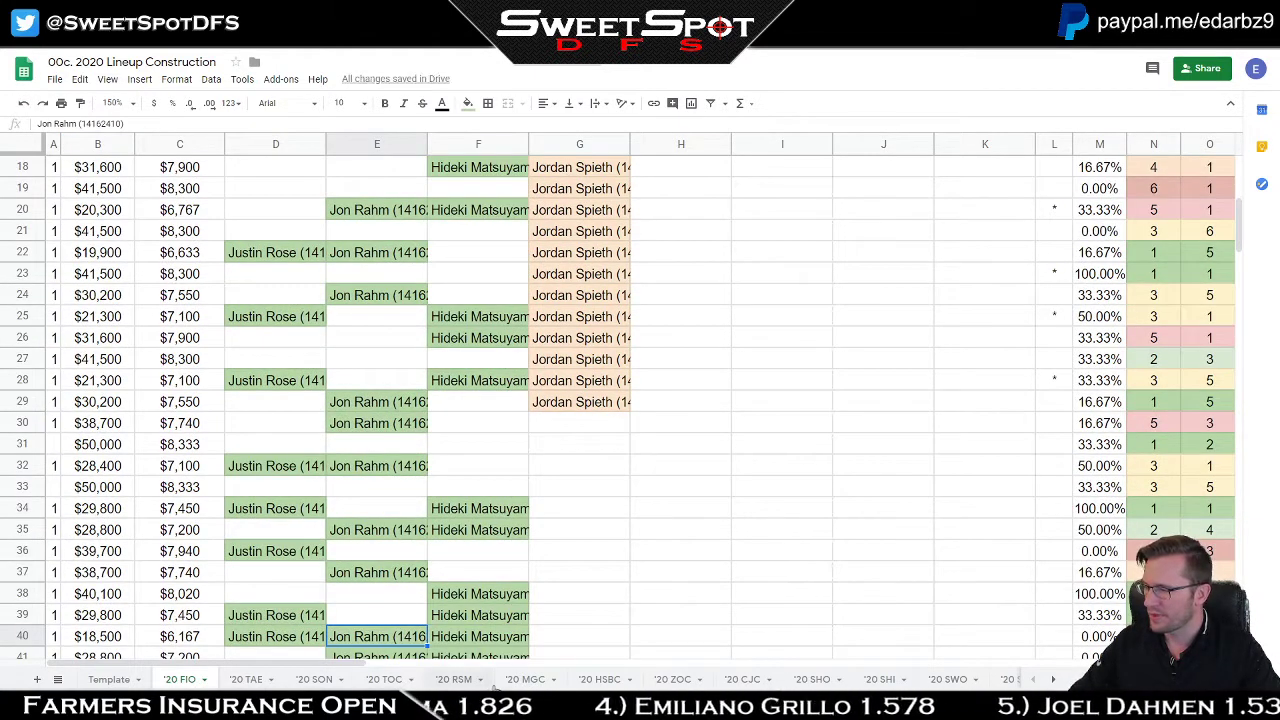
Step: Switch to the '20 DK sheet of the Farmer's Insurance Open spreadsheet and review the golfers filtered to LYB 1 and LWB 1
key("alt+Tab")
key("Tab")
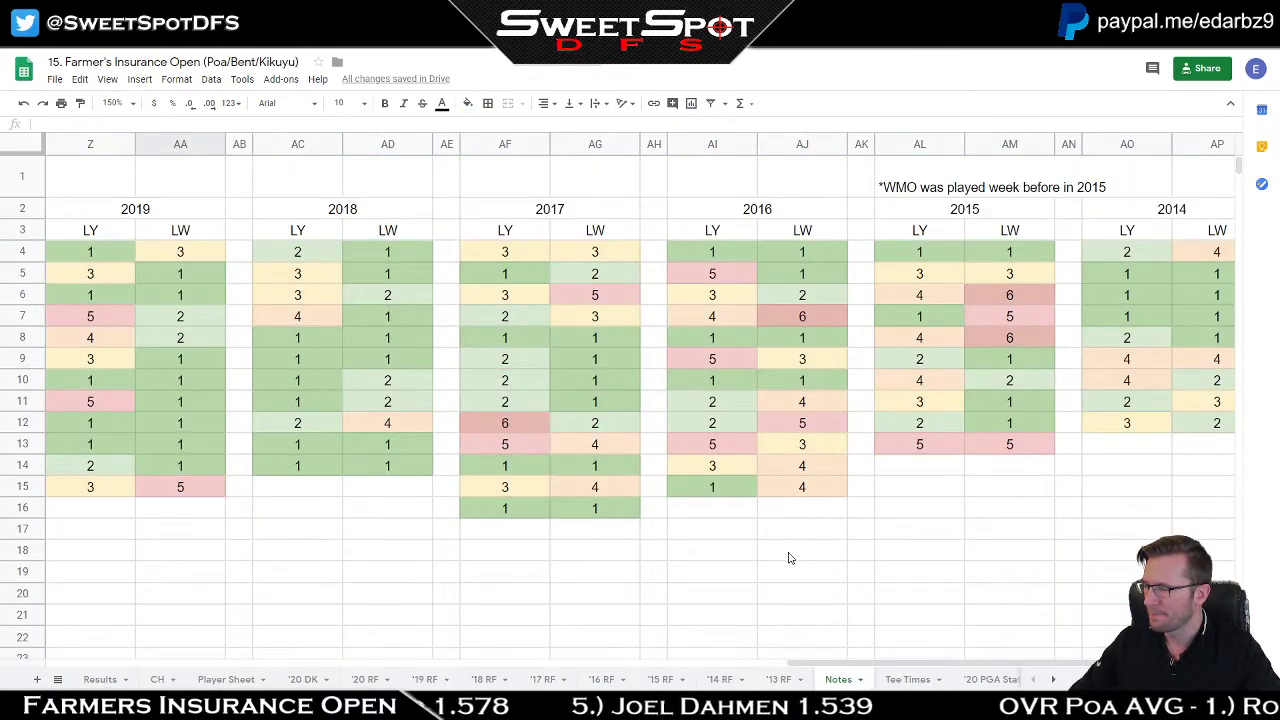
left_click(303, 679)
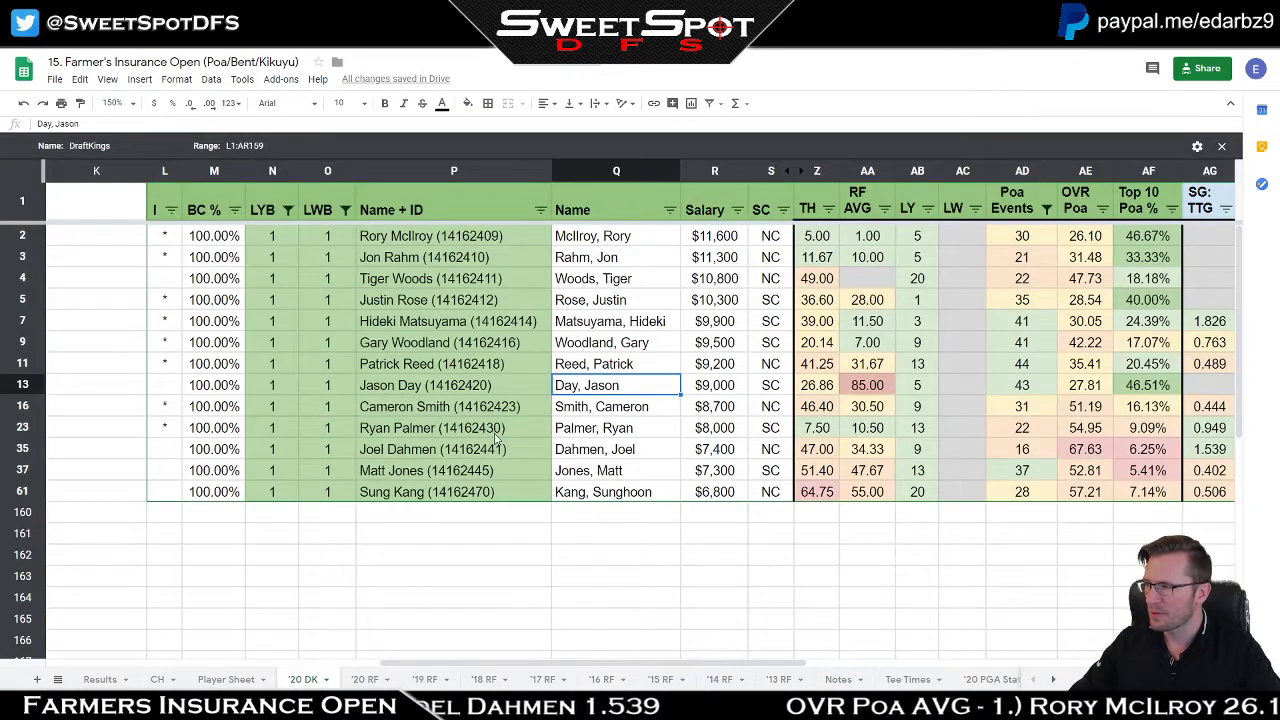
left_click(414, 280)
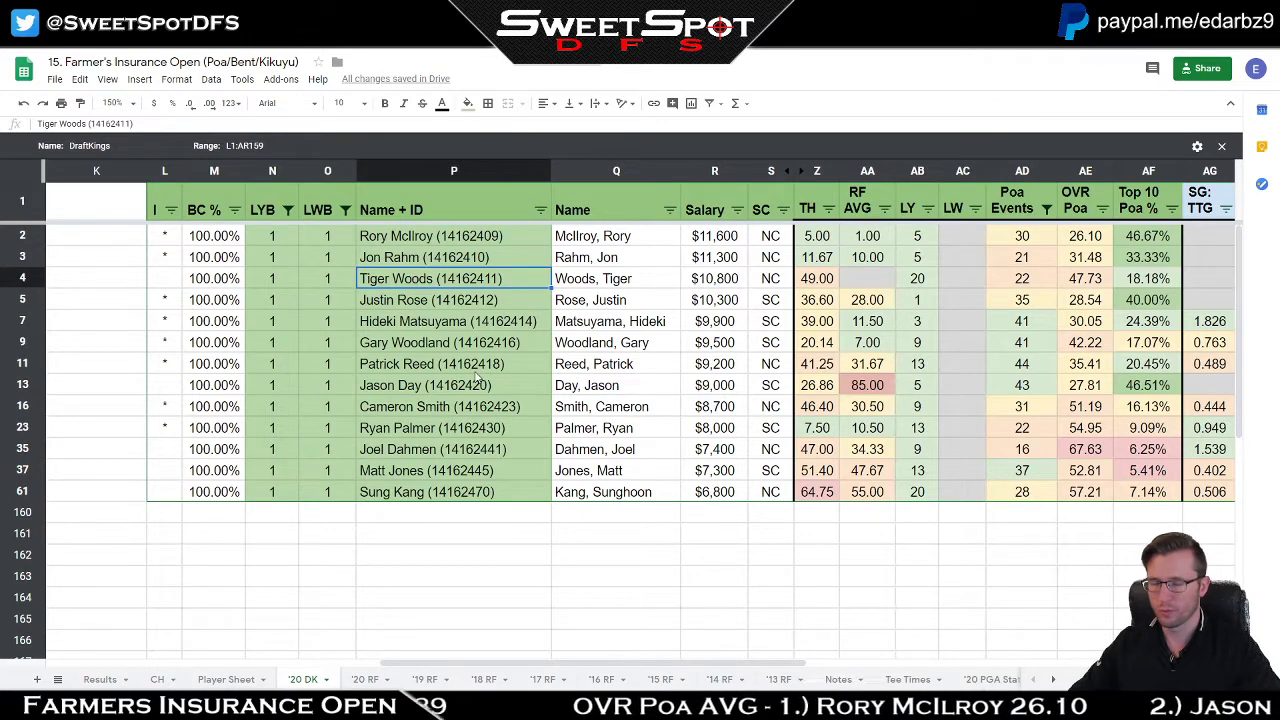
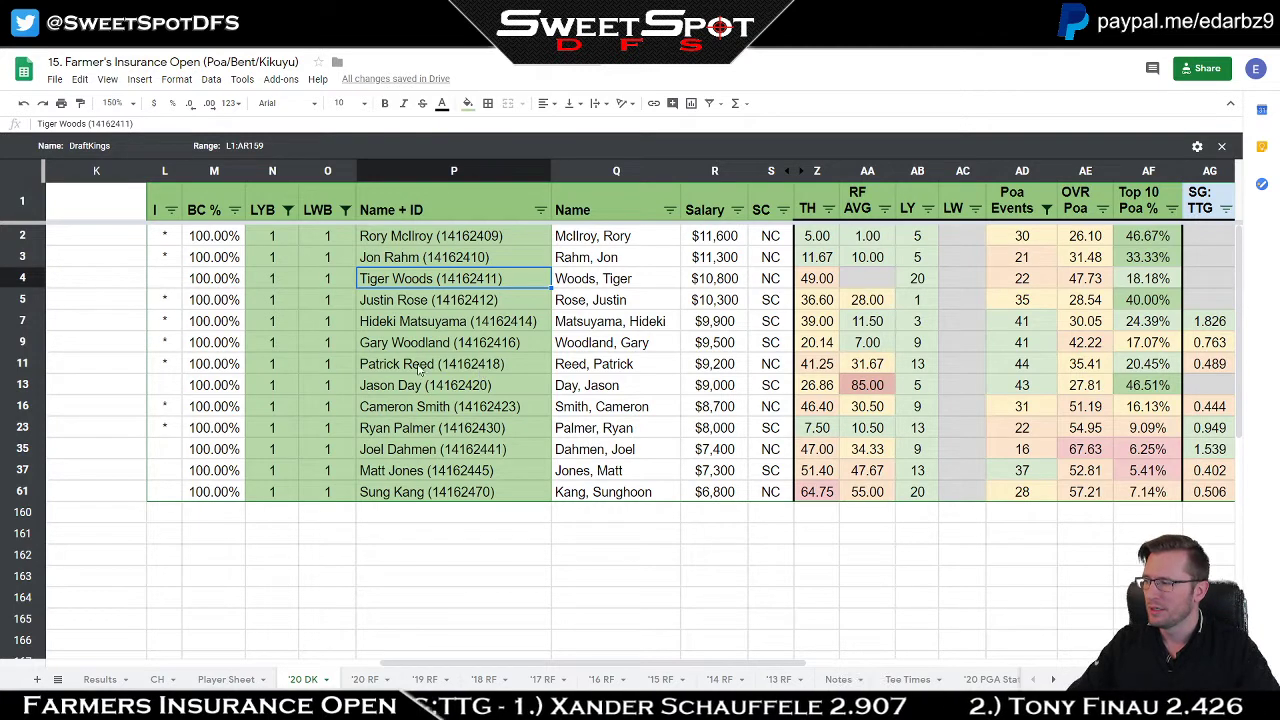
left_click(288, 210)
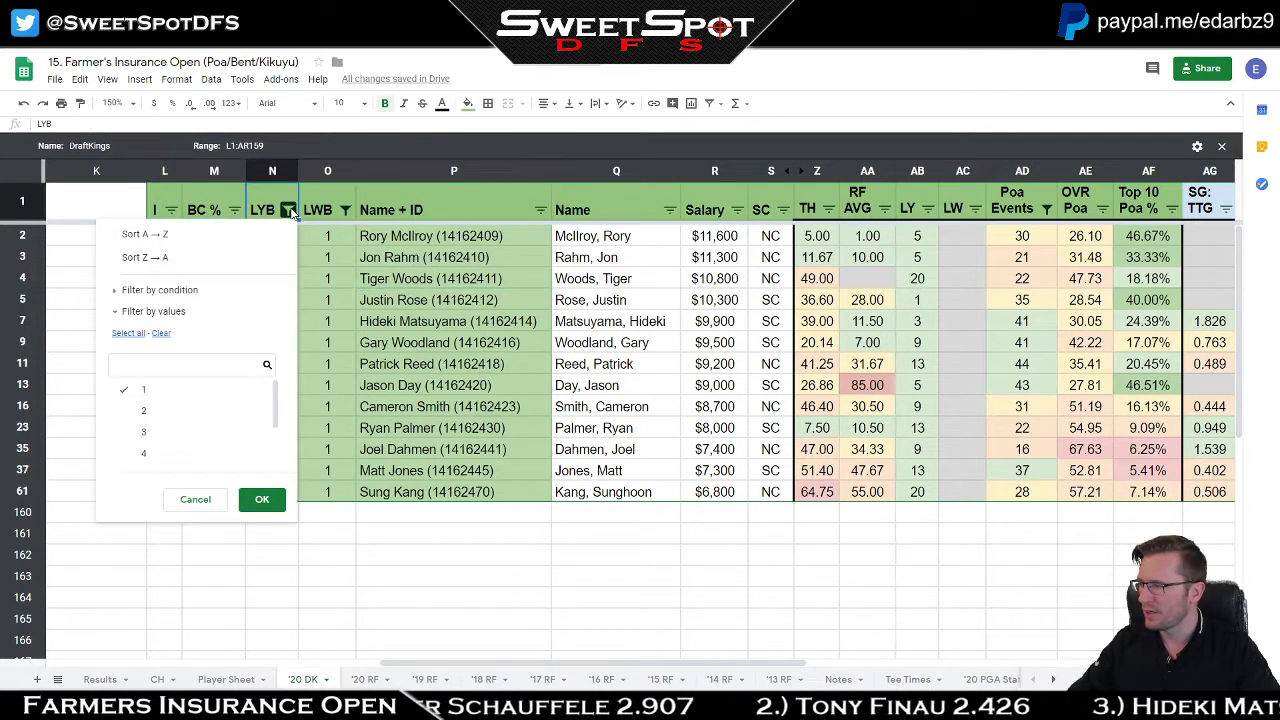
left_click(275, 237)
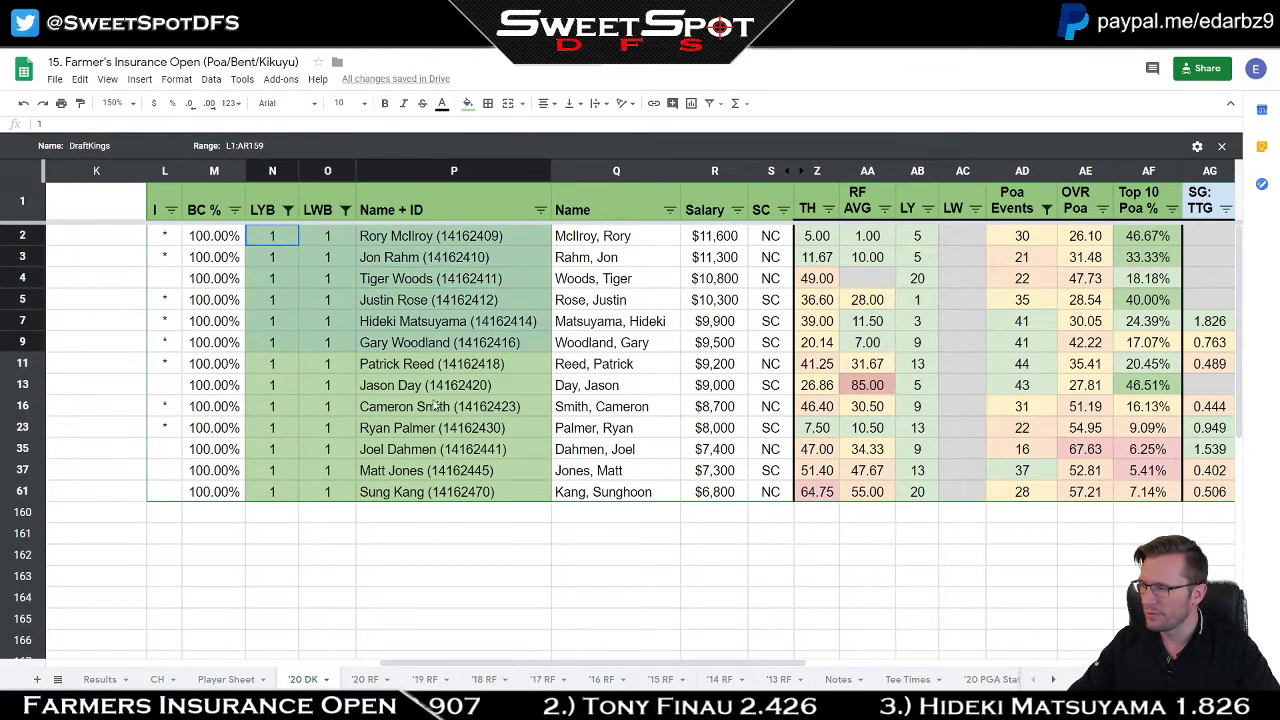
left_click_drag(435, 405, 445, 500)
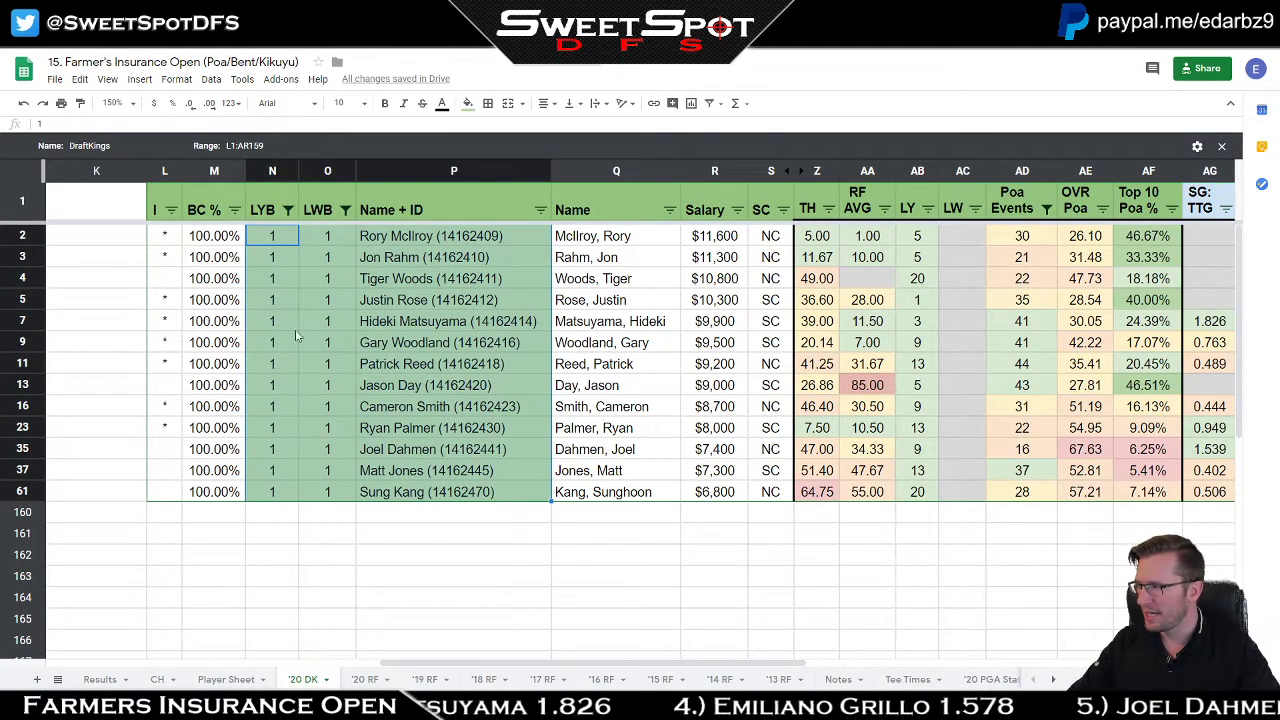
Step: Filter the LYB column to show only golfers with the value 3
left_click(287, 209)
left_click(165, 390)
left_click(160, 432)
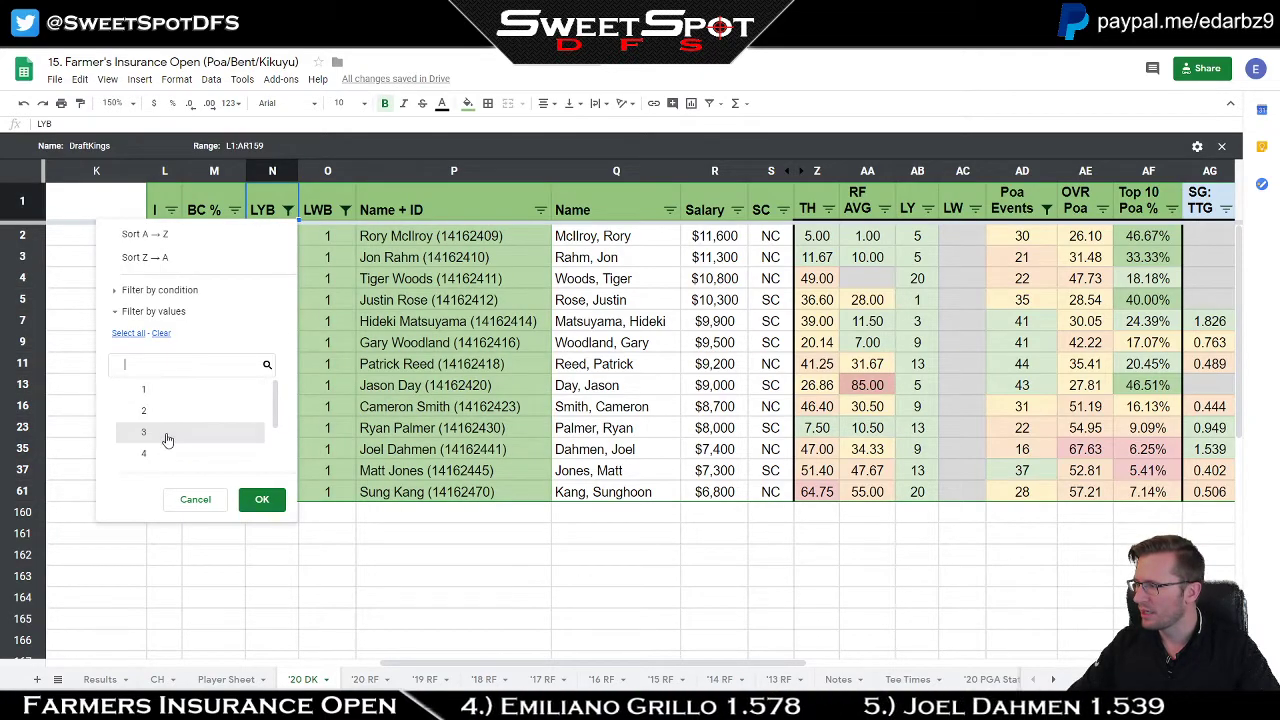
left_click(261, 499)
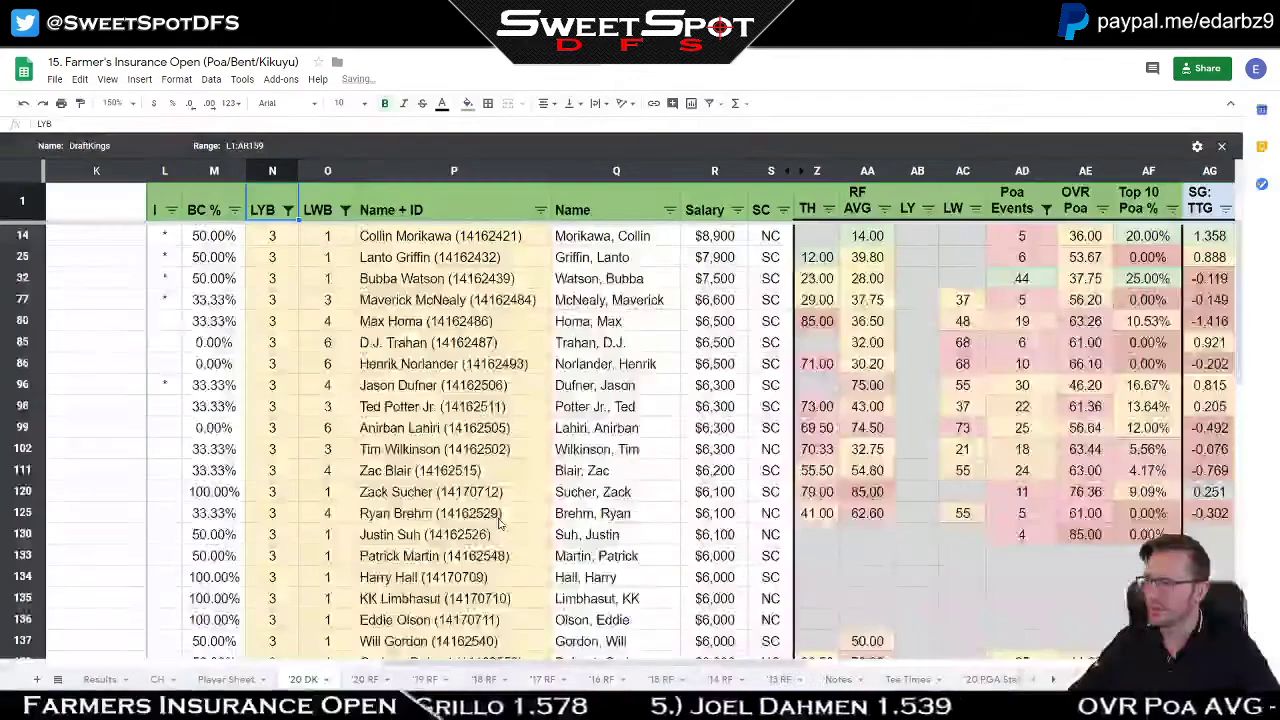
scroll(500, 522, "down", 4)
scroll(500, 522, "up", 4)
Step: Narrow the LWB column filter to show only golfers with the value 1
left_click(345, 209)
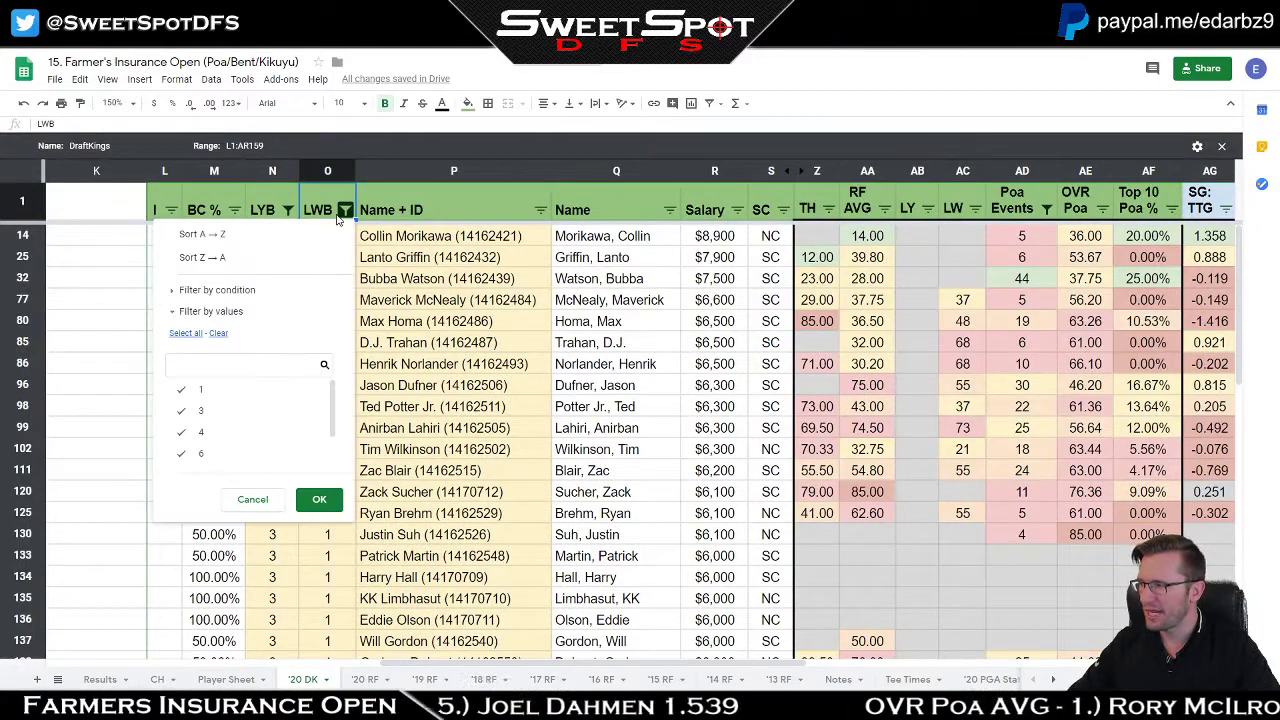
left_click(218, 333)
left_click(203, 392)
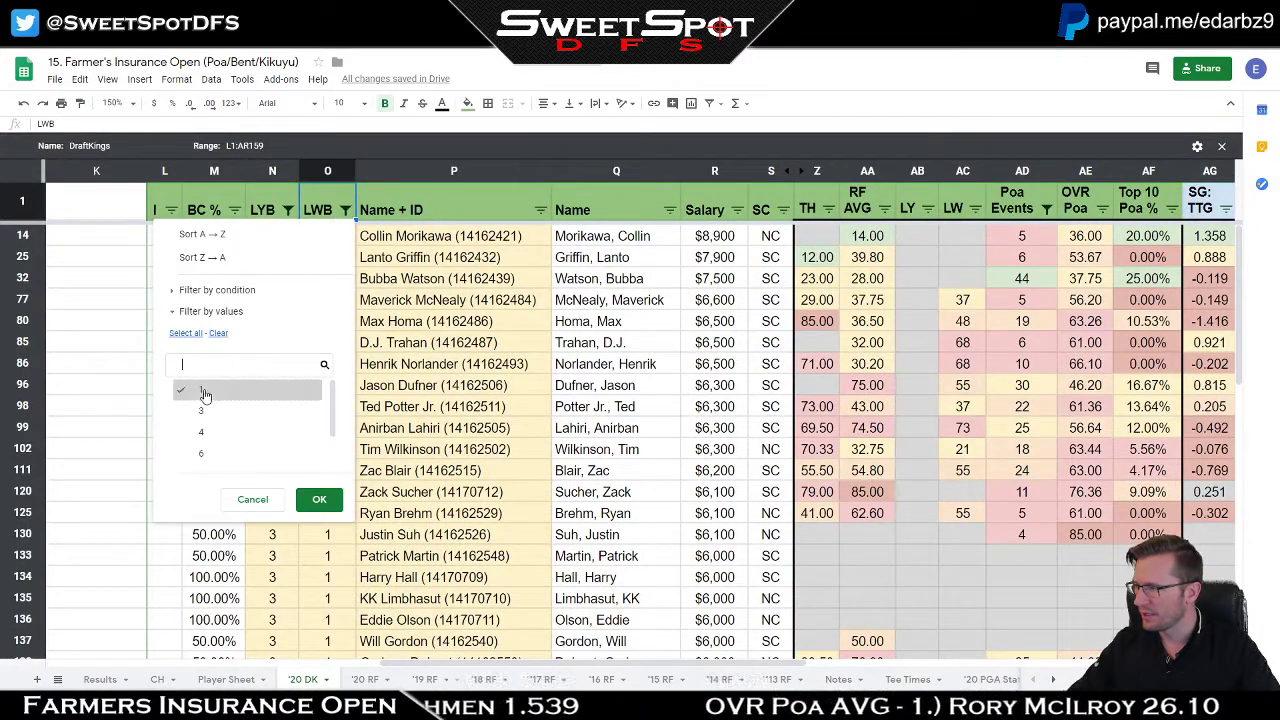
left_click(316, 499)
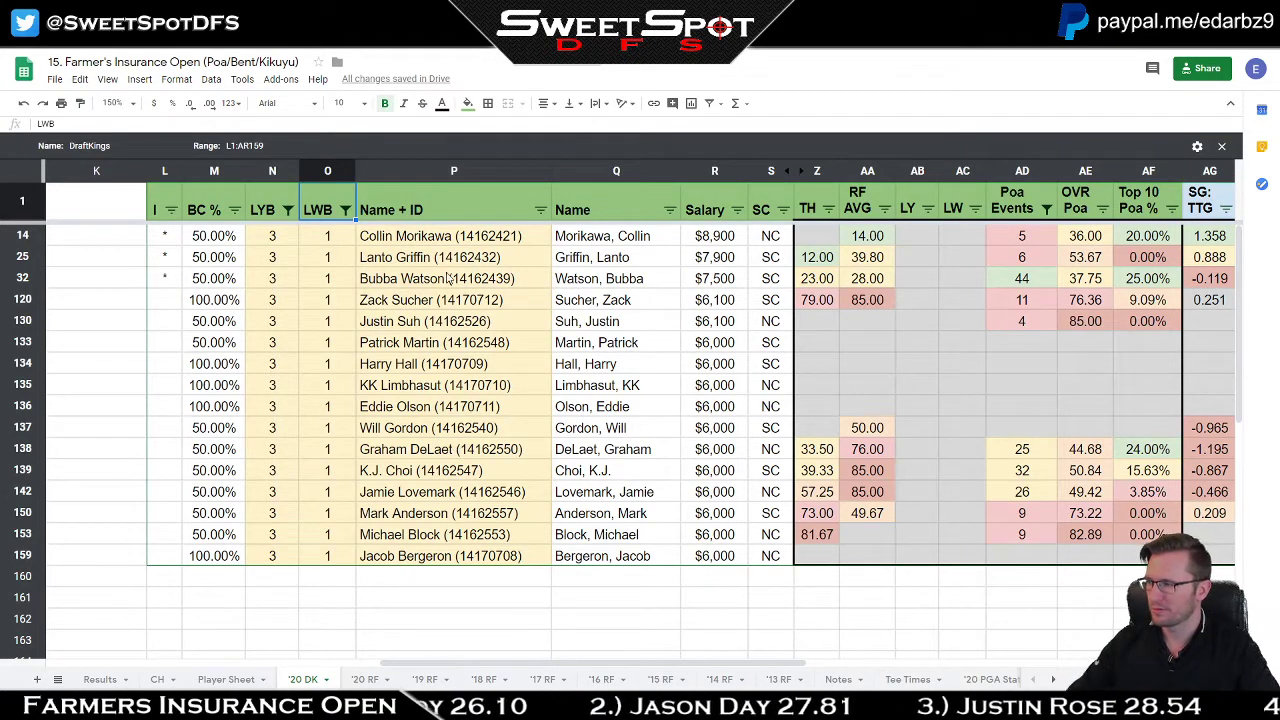
Step: Review the filtered golfers from Collin Morikawa to Jacob Bergeron, singling out Morikawa, Lanto Griffin and Bubba Watson
left_click(461, 243)
left_click(477, 556, "shift")
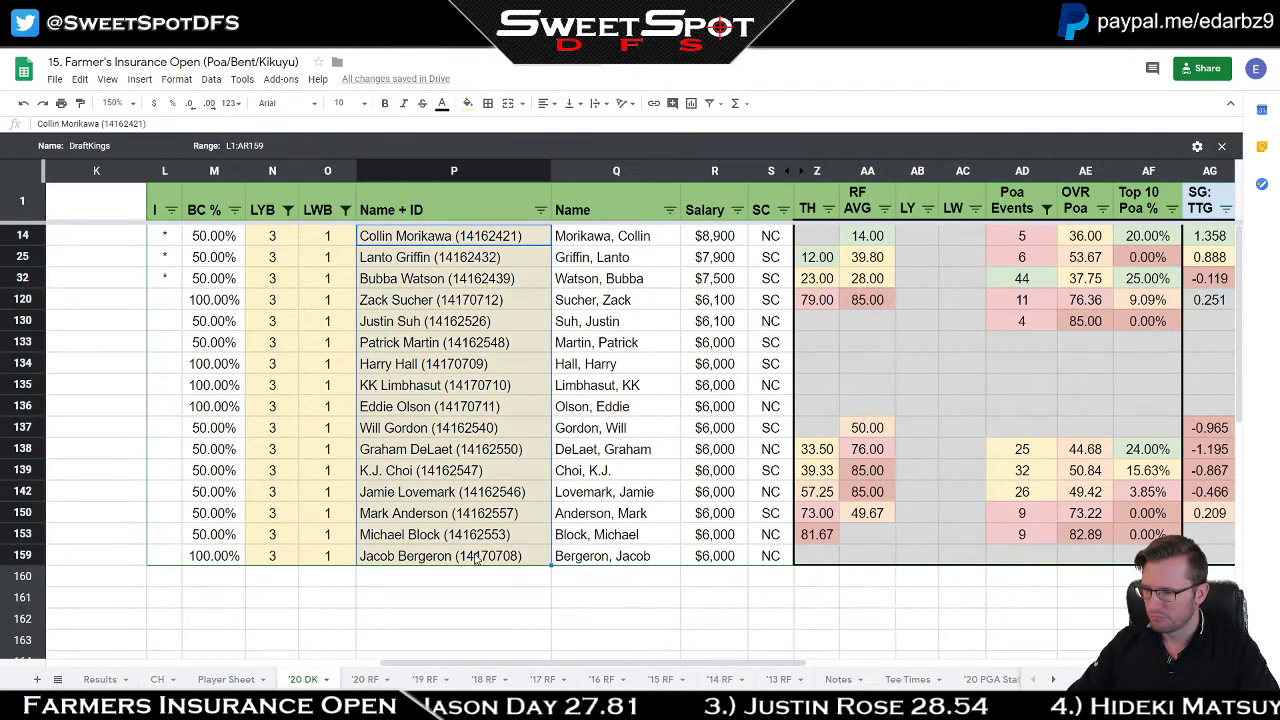
left_click(477, 428)
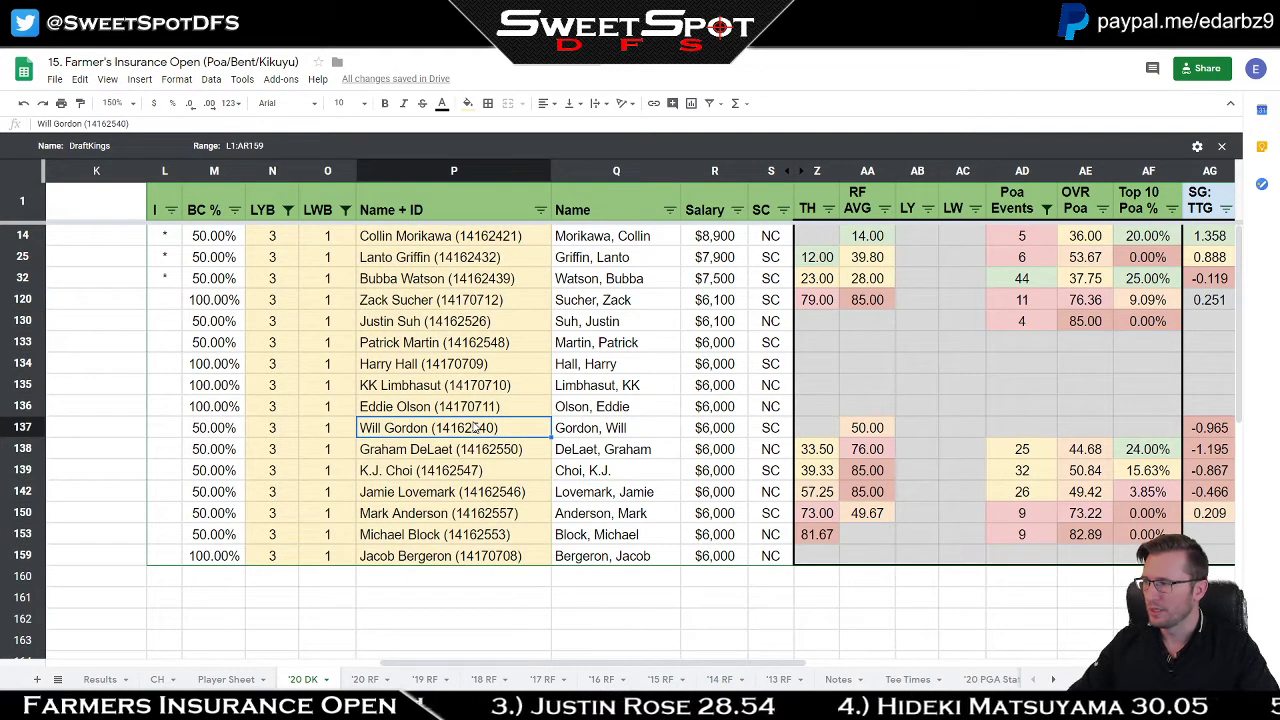
left_click_drag(453, 241, 455, 283)
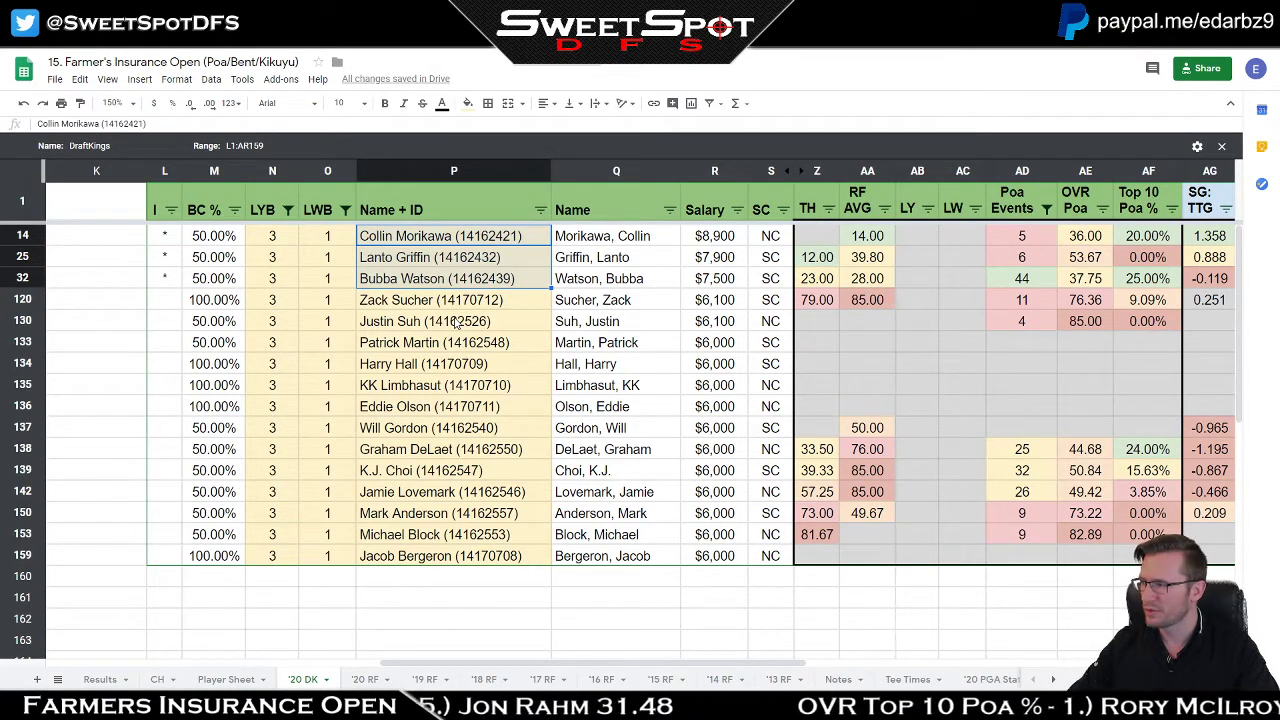
left_click_drag(222, 365, 222, 410)
left_click(215, 278)
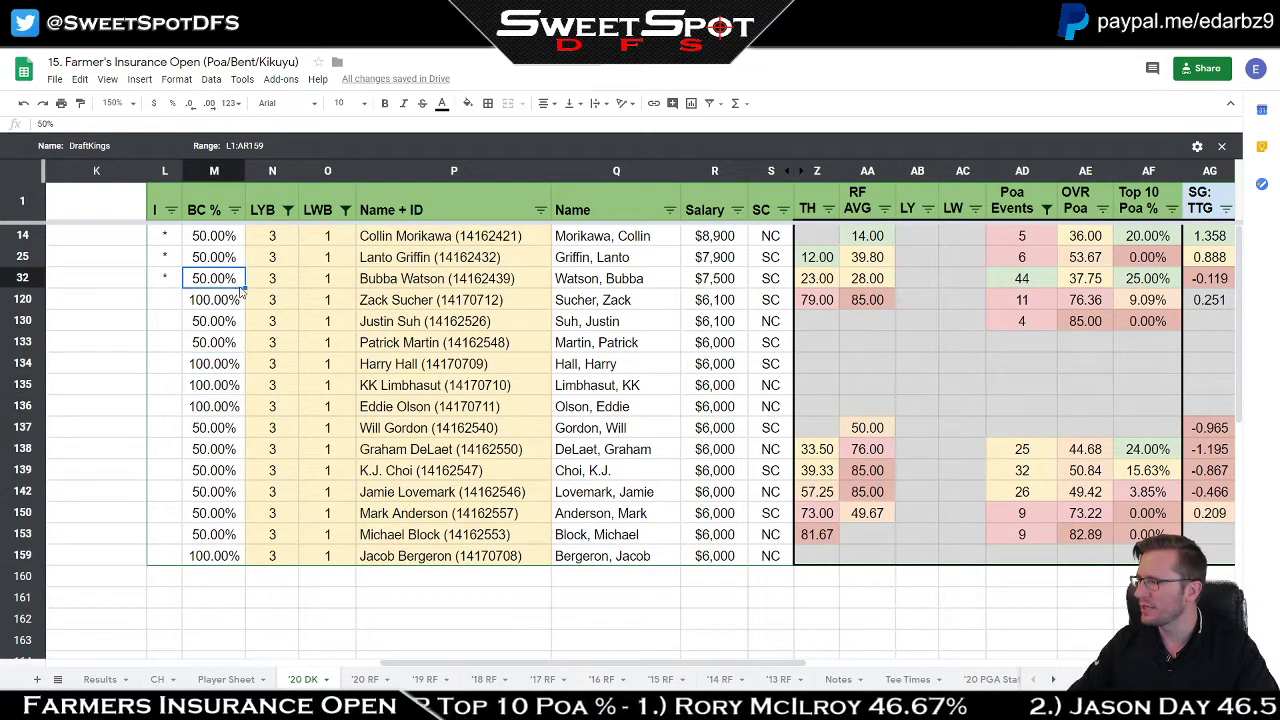
left_click_drag(243, 289, 240, 305)
left_click(230, 366)
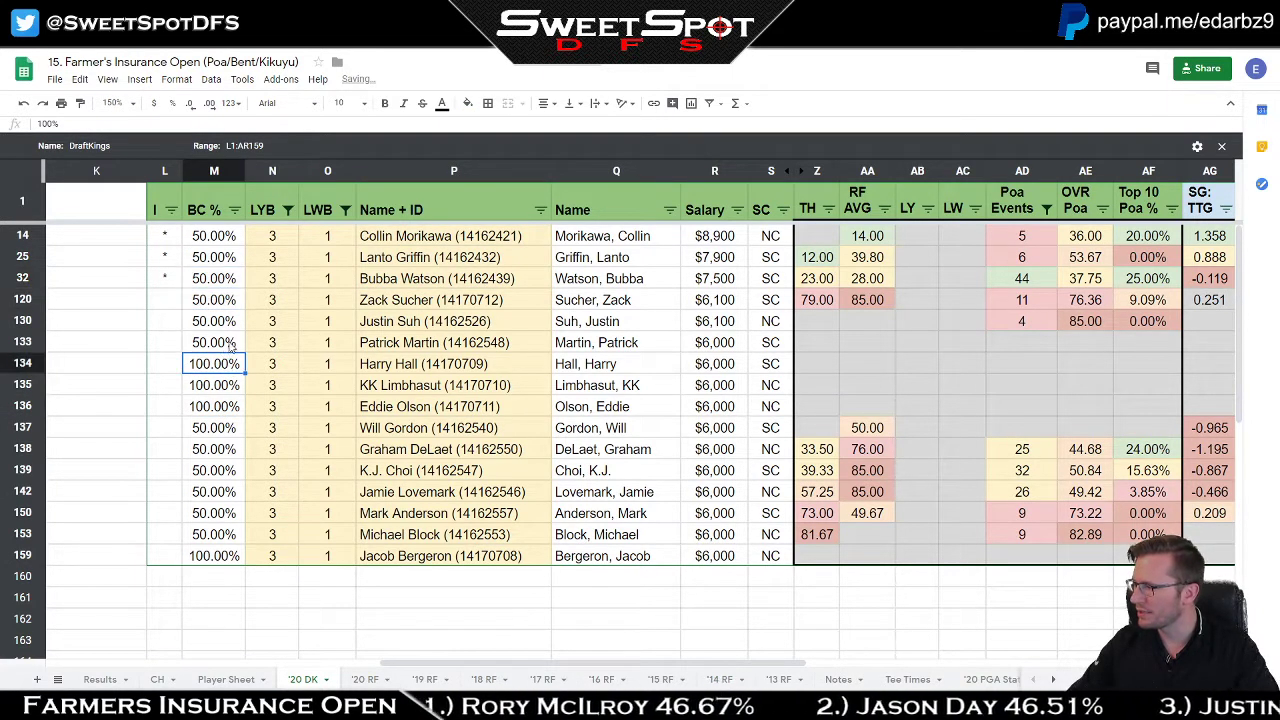
left_click(230, 342)
left_click_drag(245, 353, 240, 412)
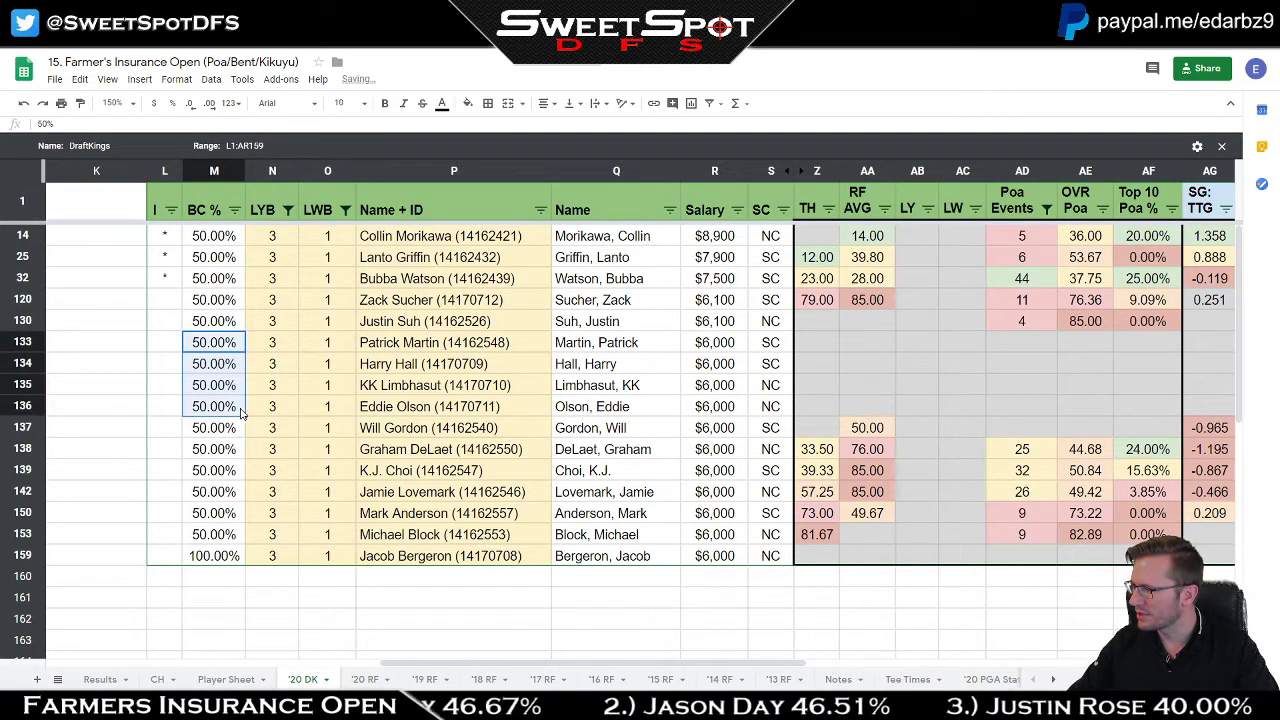
left_click(220, 540)
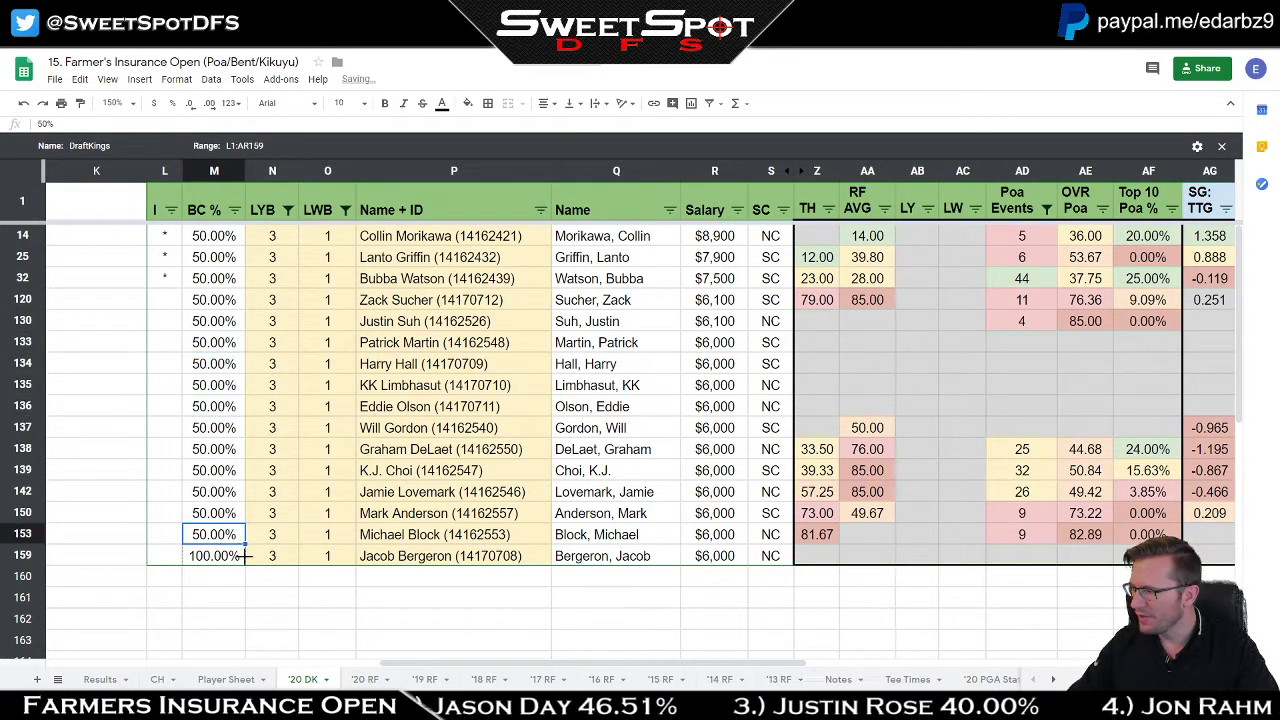
left_click_drag(245, 556, 249, 563)
Step: Compare the BC %, LYB and LWB values of Collin Morikawa, Lanto Griffin and Bubba Watson
left_click(218, 376)
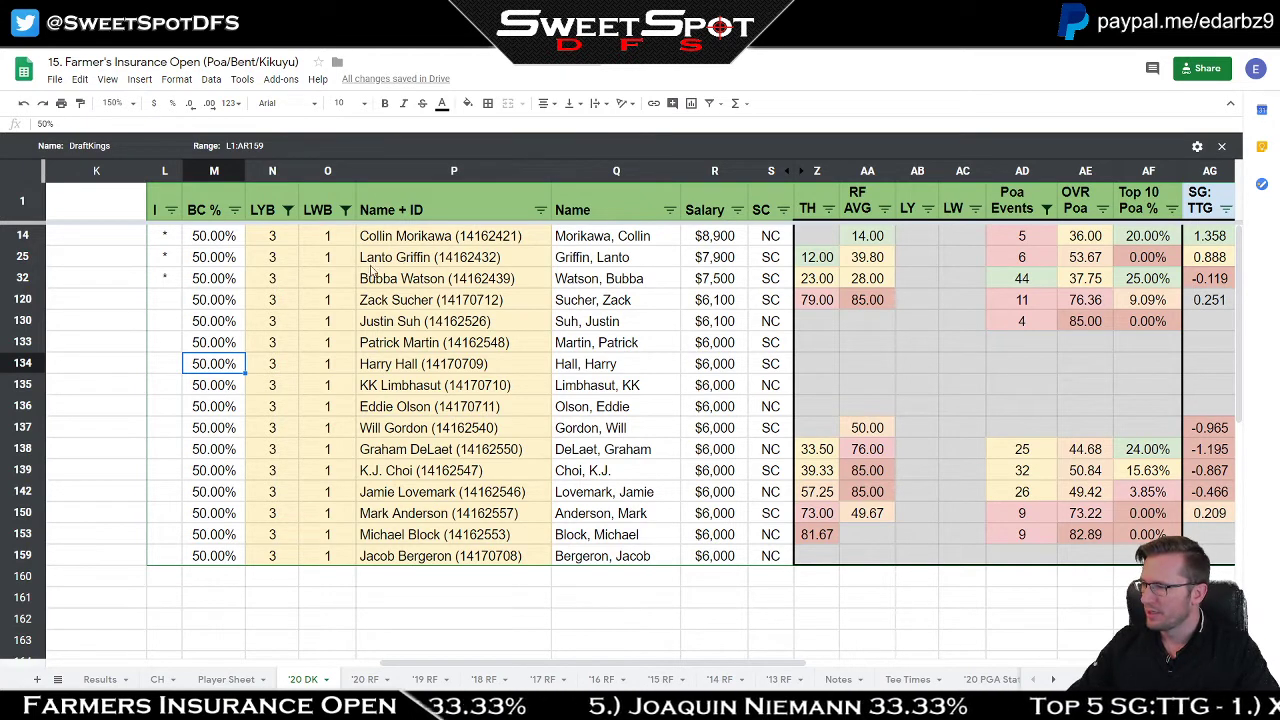
left_click(430, 243)
left_click_drag(430, 243, 432, 285)
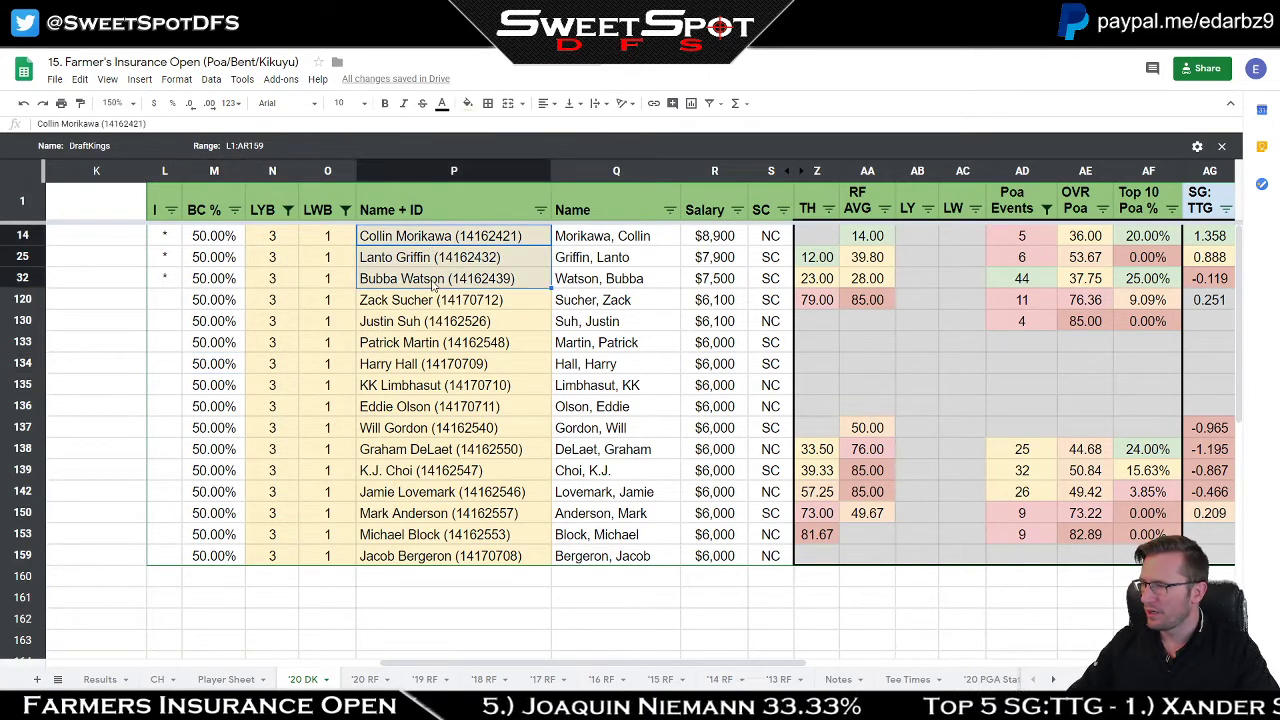
left_click(216, 244)
left_click_drag(214, 288, 214, 284)
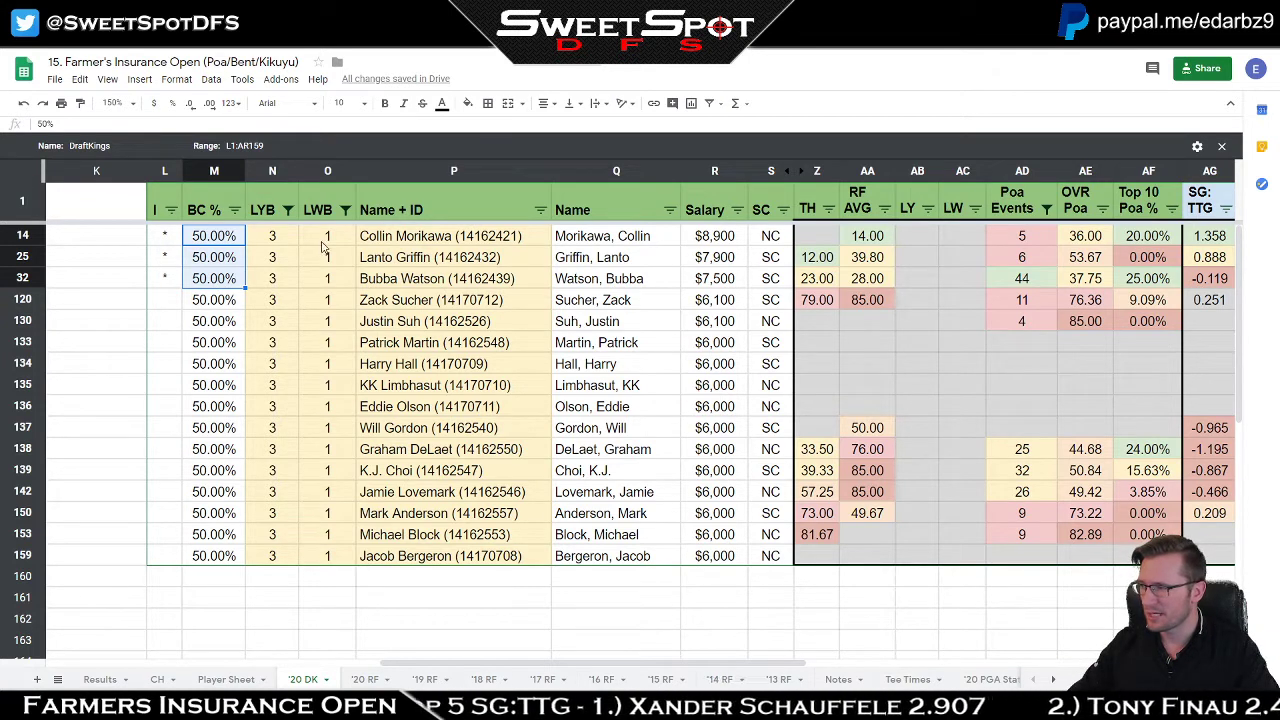
mouse_move(290, 244)
left_mouse_down()
mouse_move(338, 314)
mouse_move(365, 302)
left_mouse_up()
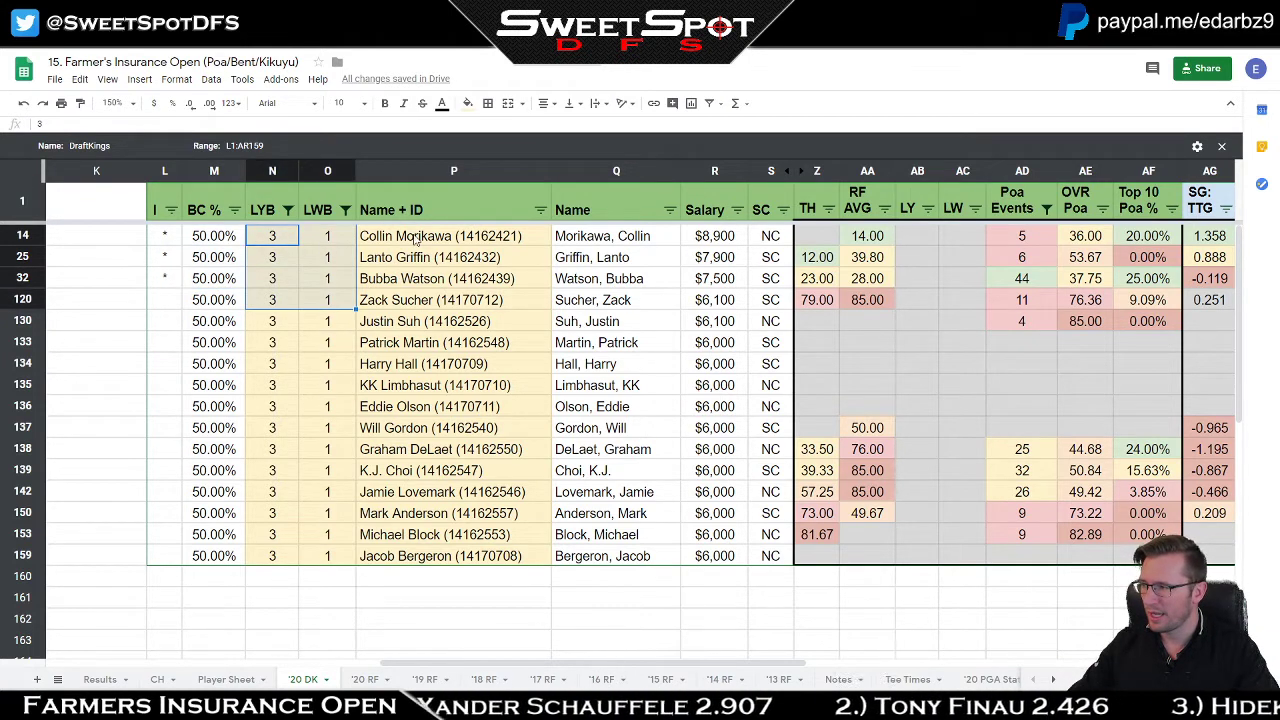
left_click(428, 240)
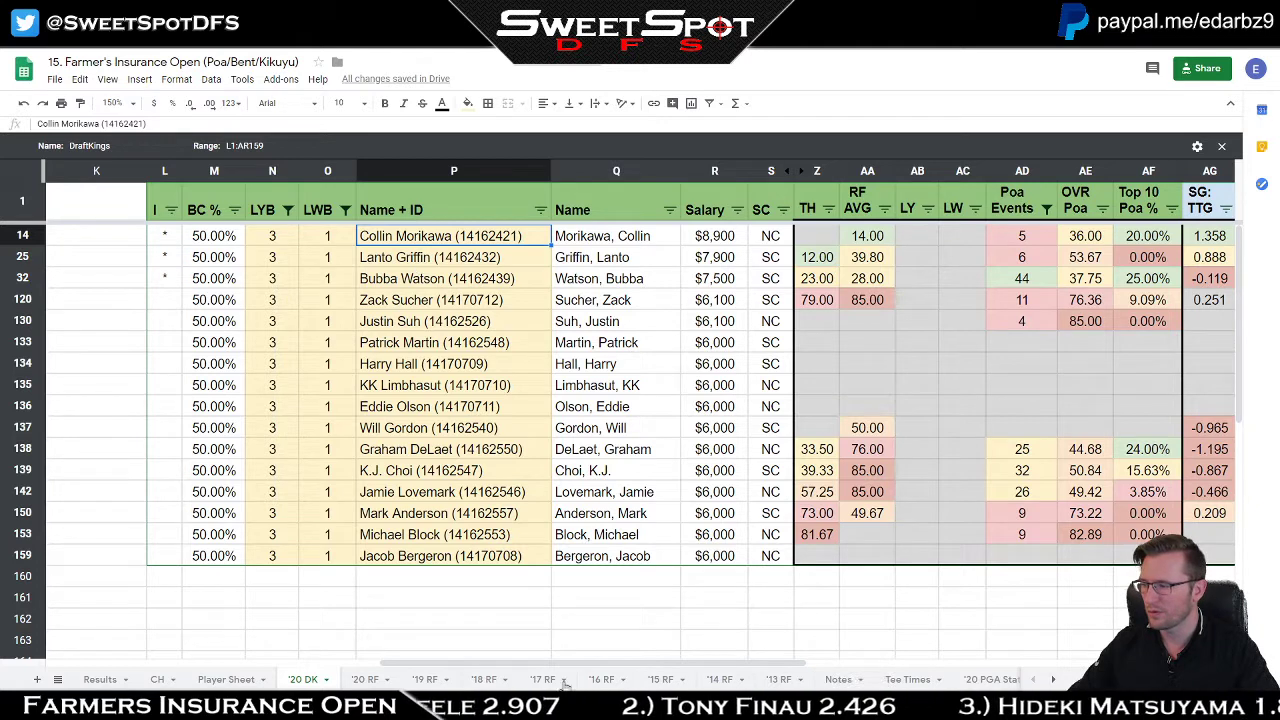
Step: Switch to Calculator and multiply 70 by 0.57
key("alt+Tab")
left_click(821, 264)
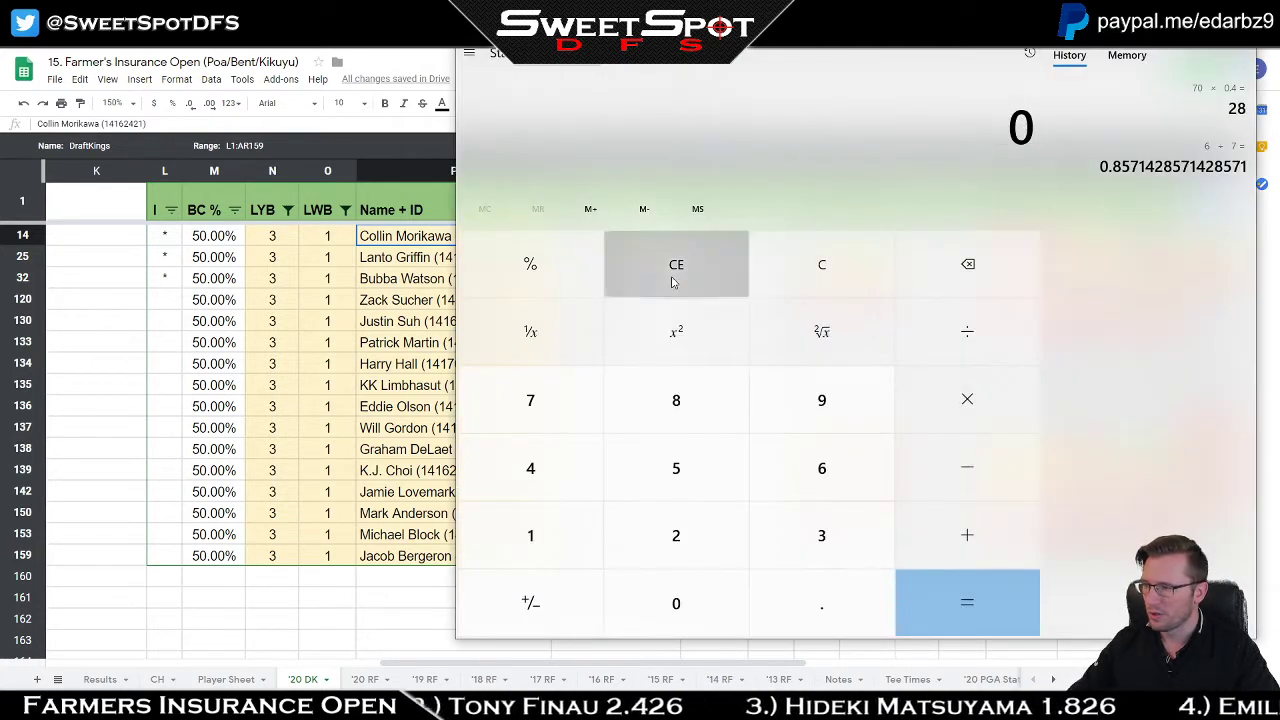
left_click(583, 397)
left_click(678, 600)
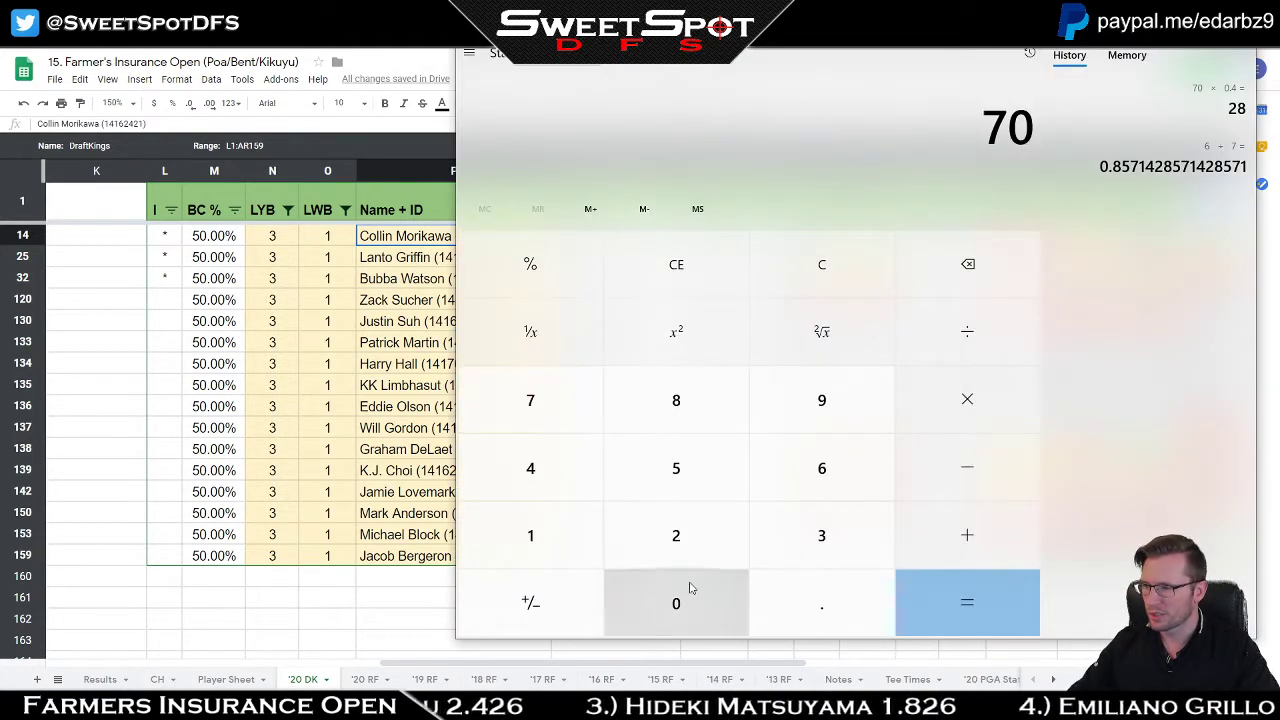
left_click(946, 416)
left_click(863, 603)
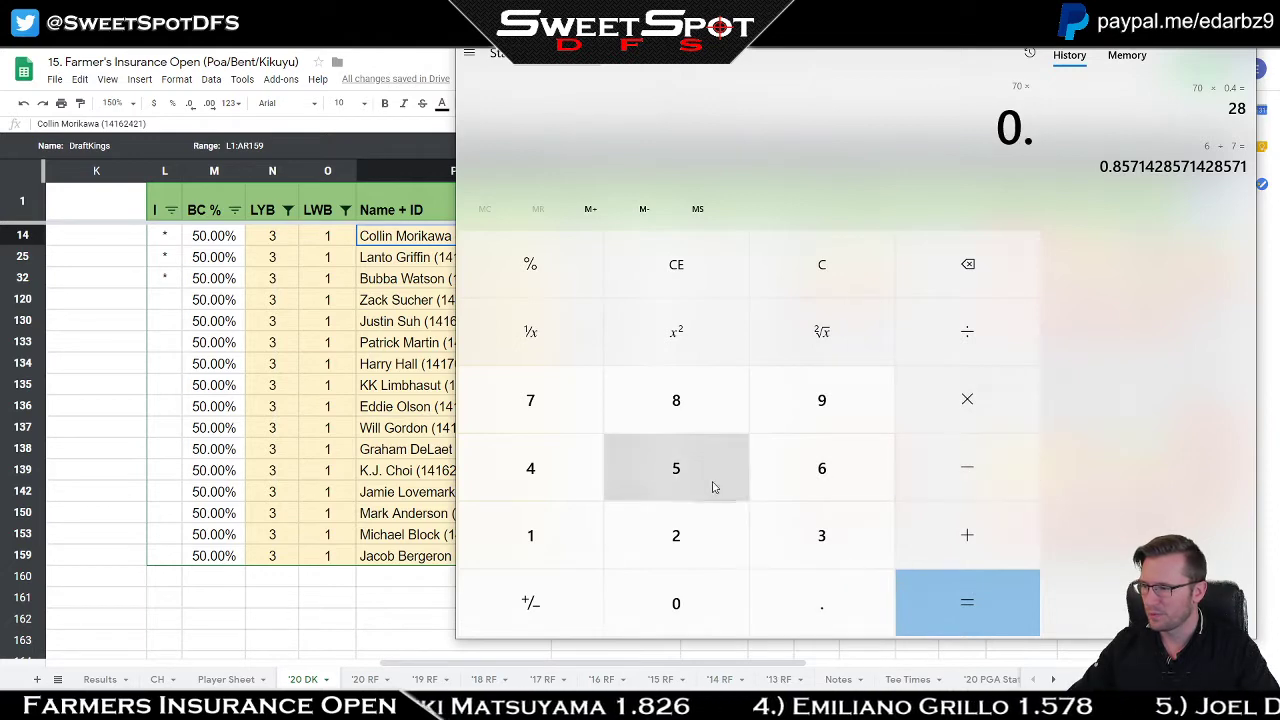
left_click(712, 484)
left_click(548, 403)
left_click(967, 602)
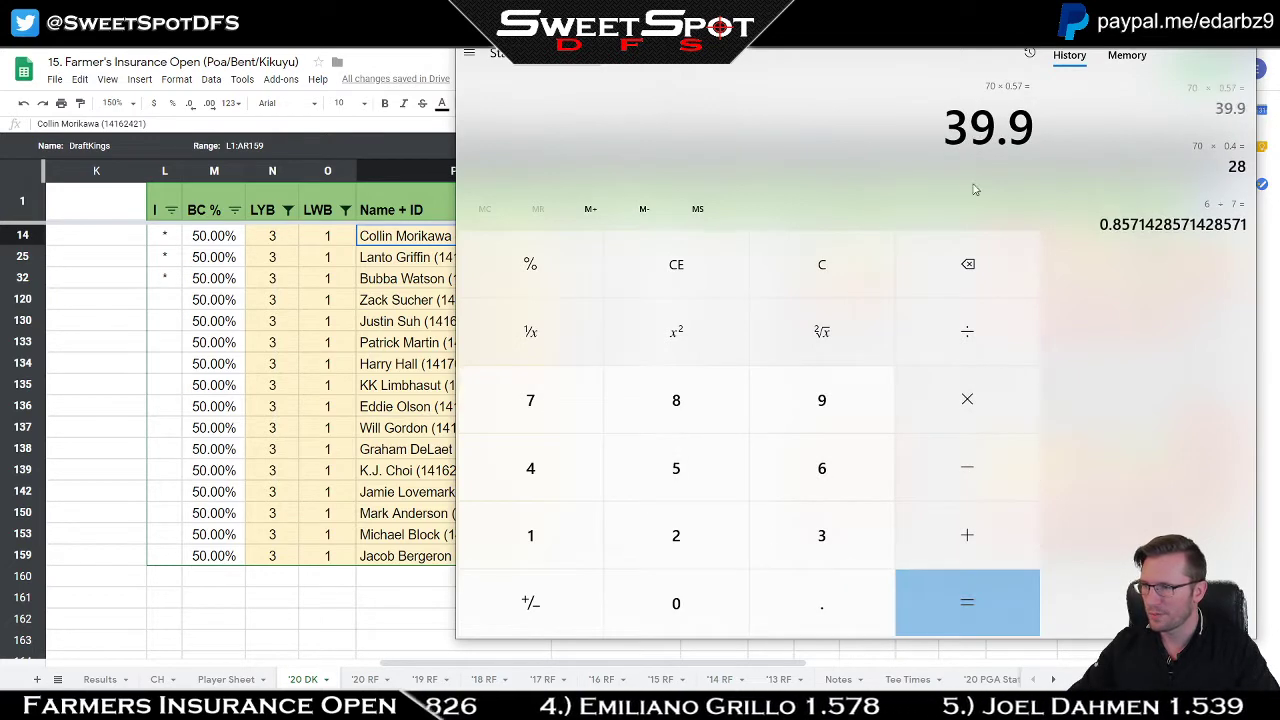
Step: Clear the calculator and multiply 40 by 0.5
left_click(805, 265)
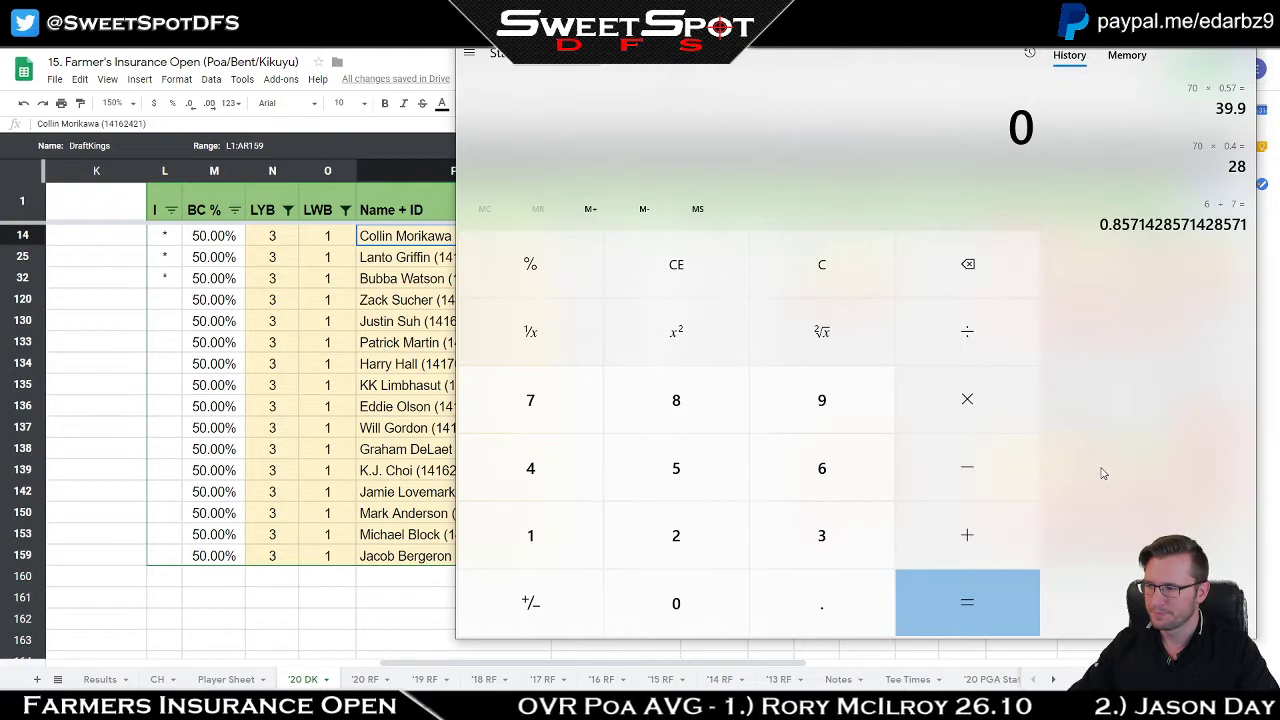
left_click(530, 468)
left_click(676, 603)
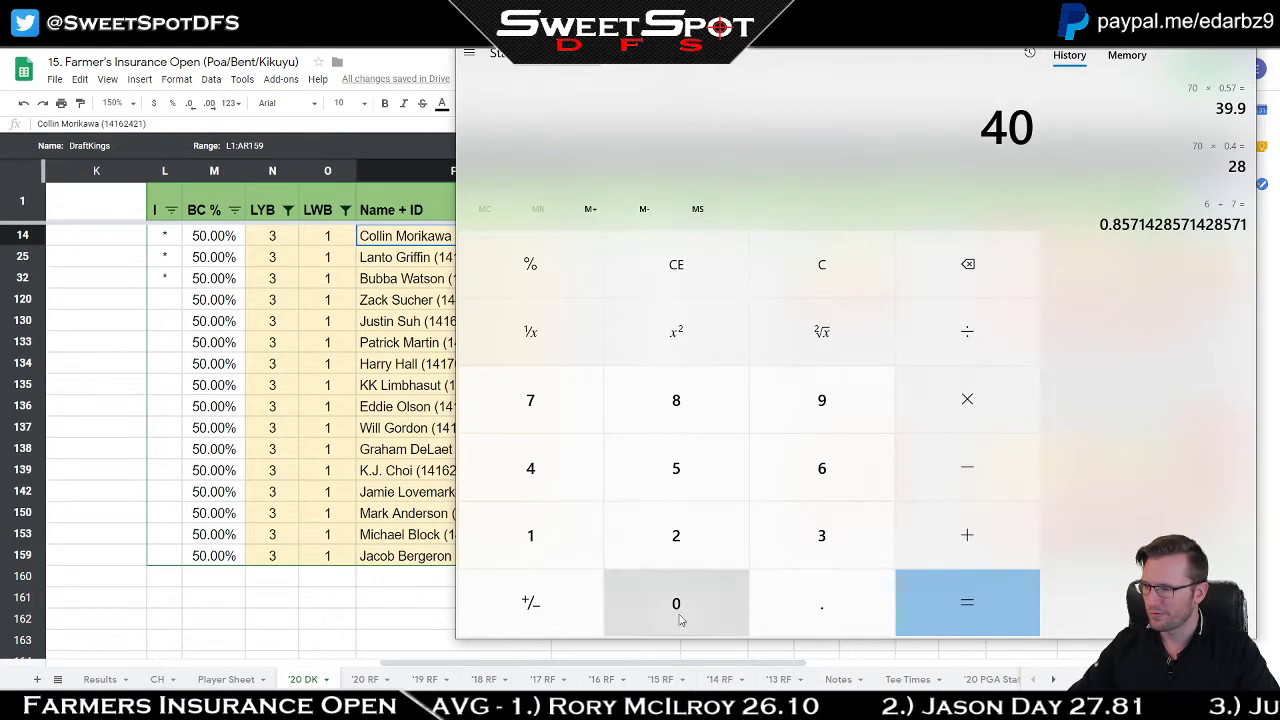
left_click(1000, 402)
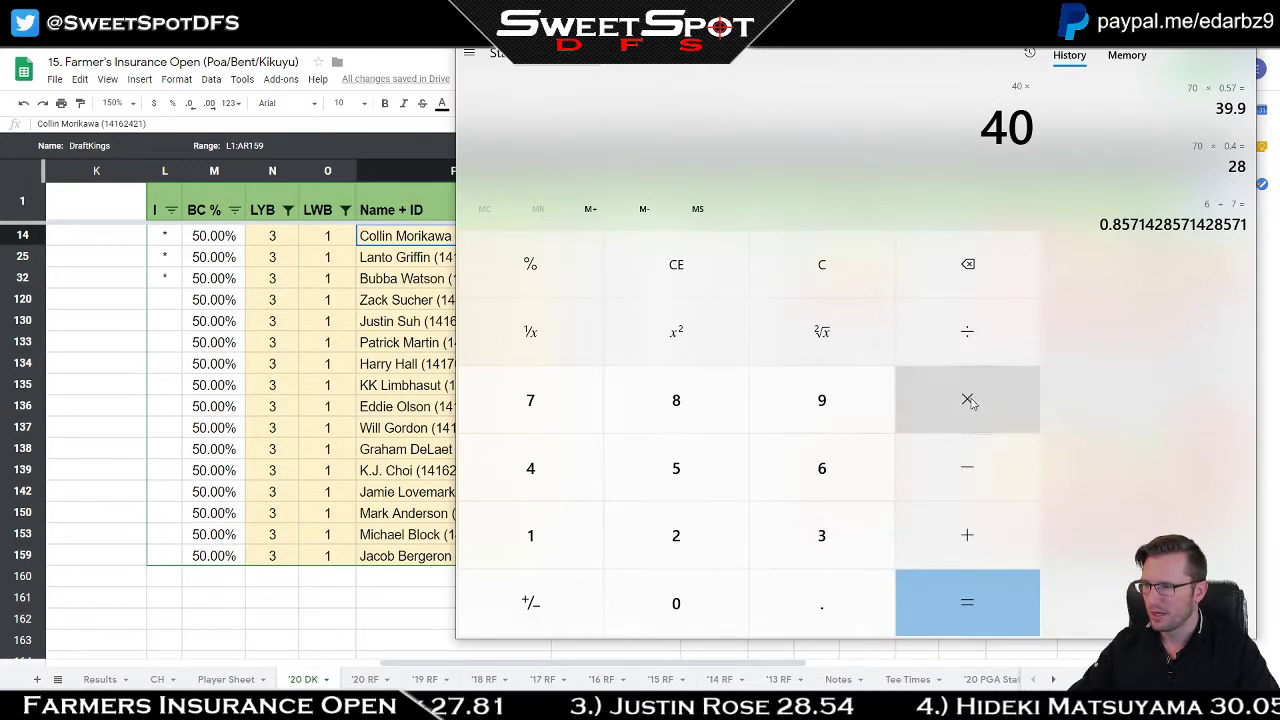
left_click(820, 608)
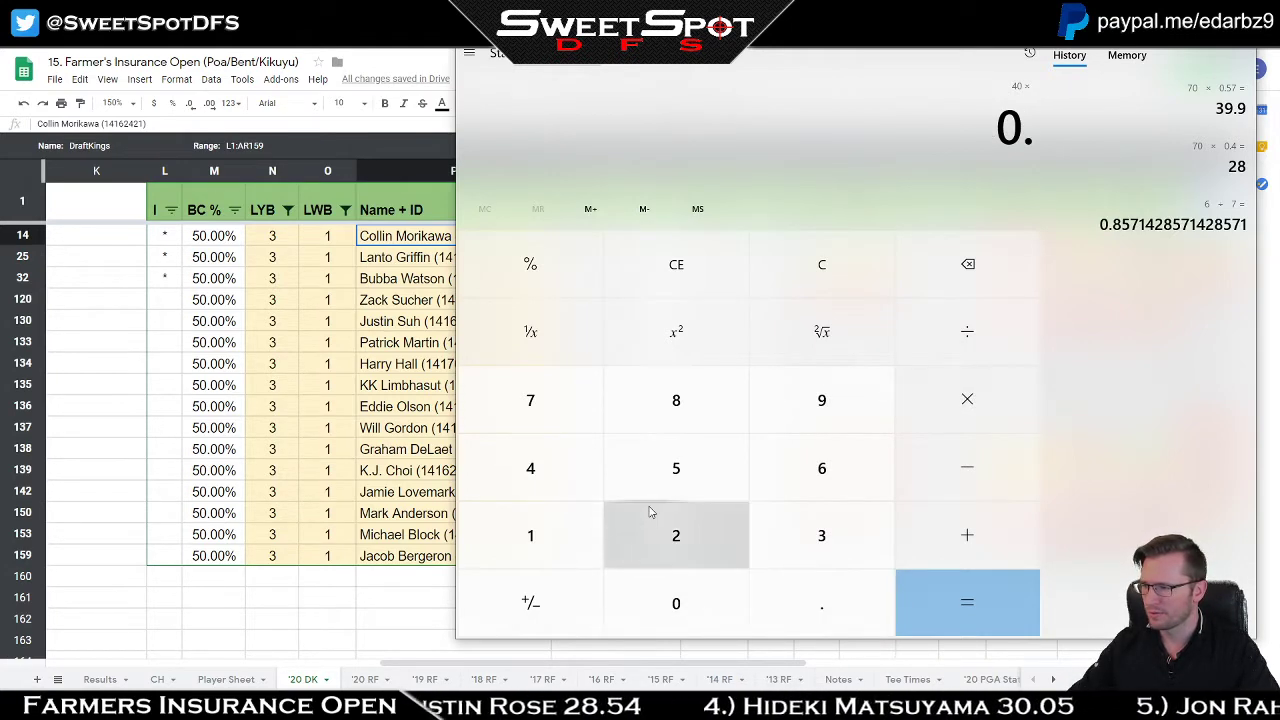
left_click(680, 476)
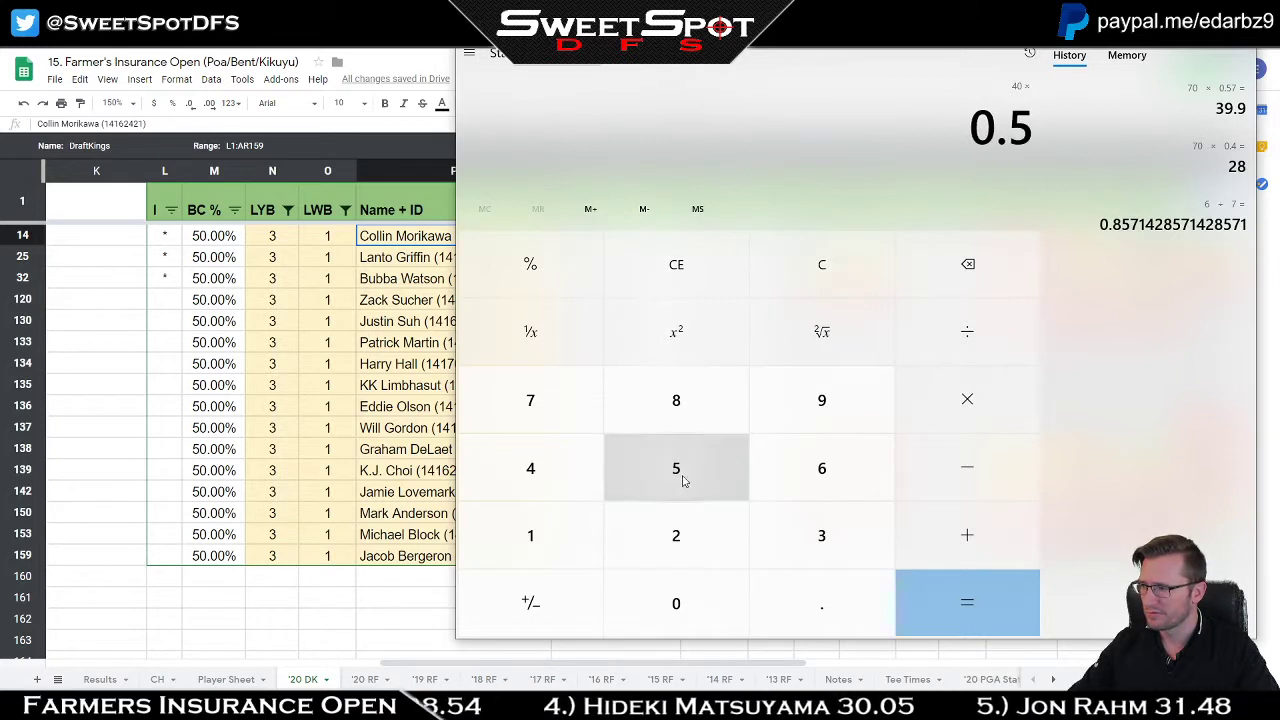
left_click(967, 602)
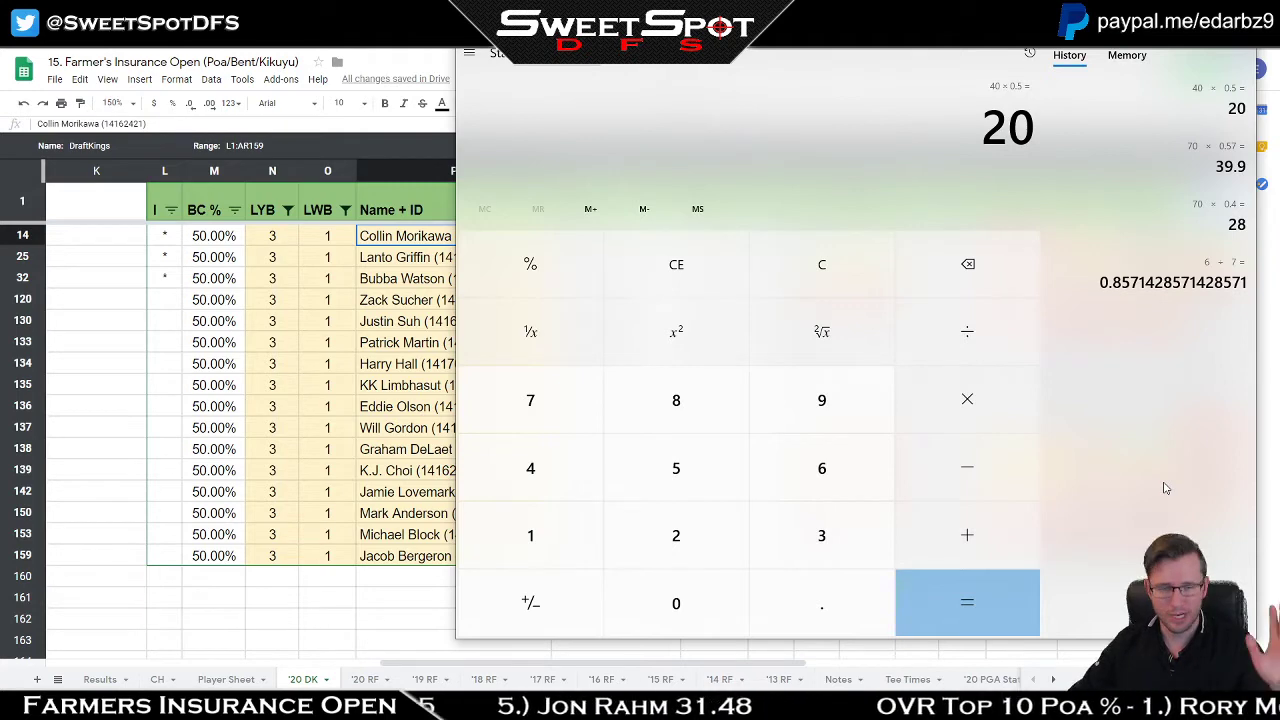
Step: Return to the '20 DK sheet and review the BC %, LYB and LWB values of the golfers filtered to LYB 3
left_click(386, 273)
left_click_drag(236, 238, 232, 467)
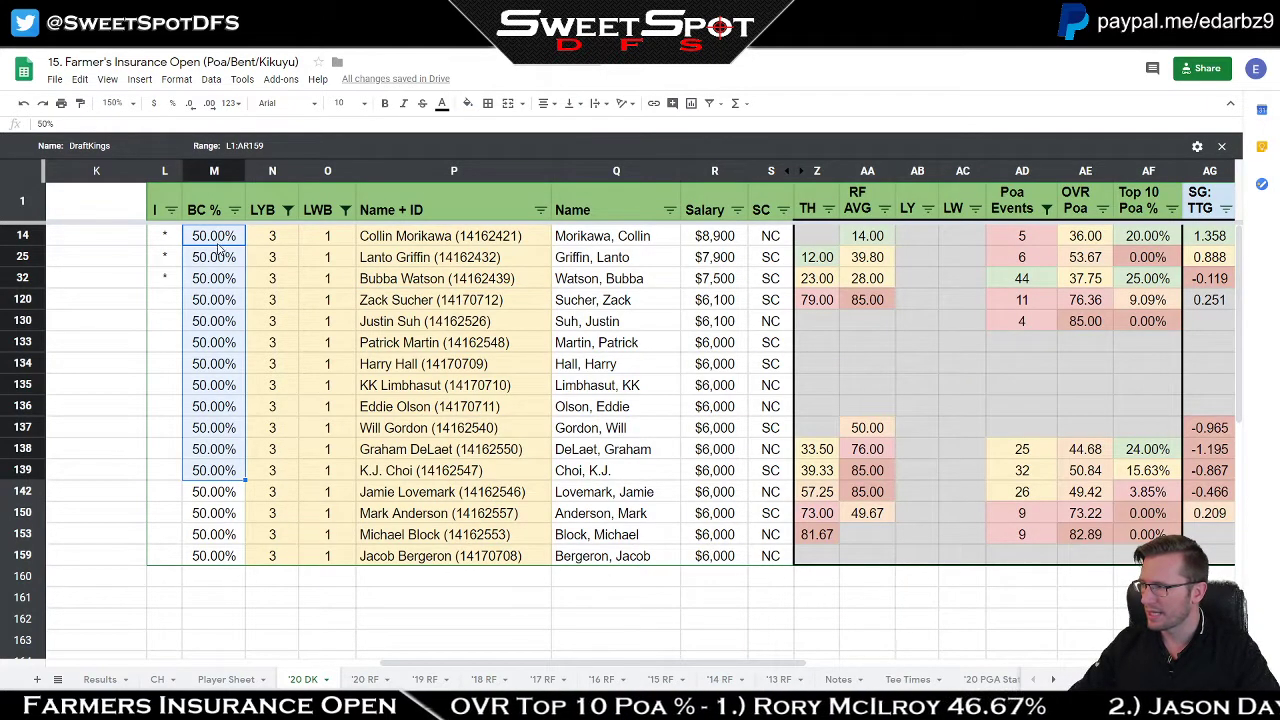
left_click_drag(274, 245, 313, 383)
left_click(487, 305)
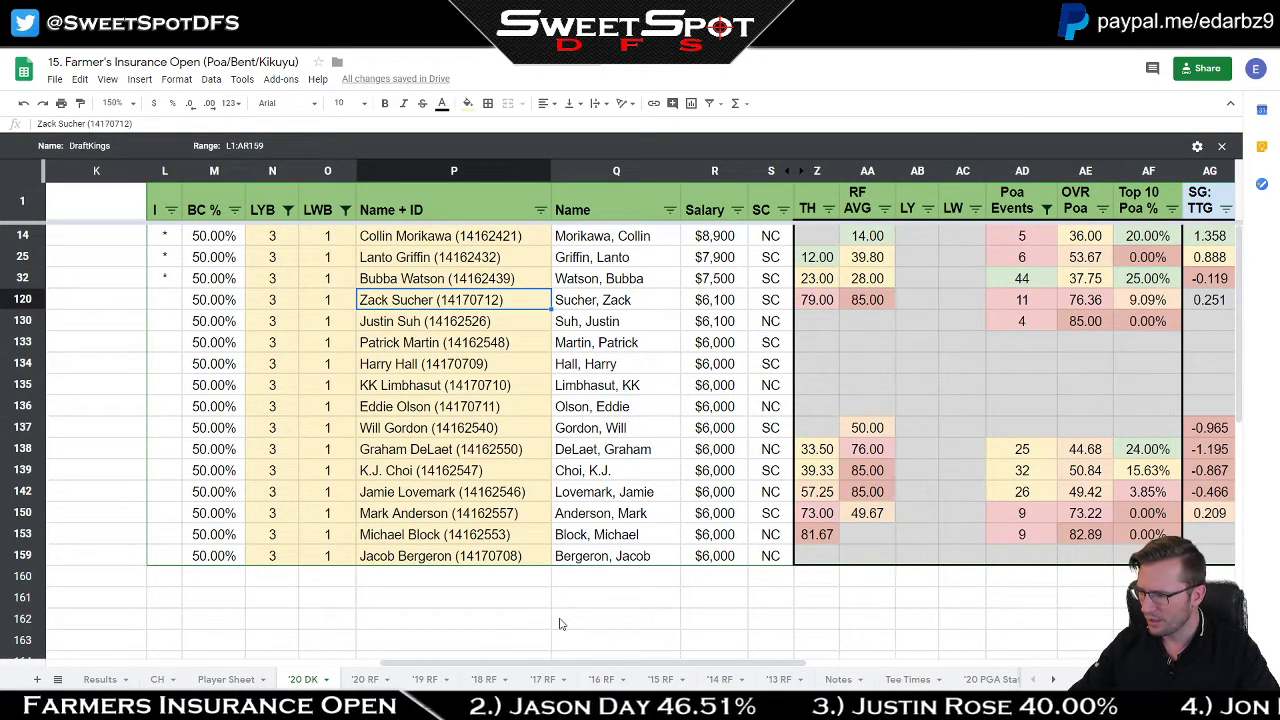
Step: Change the LYB column filter to show only golfers with the value 2
left_click(289, 212)
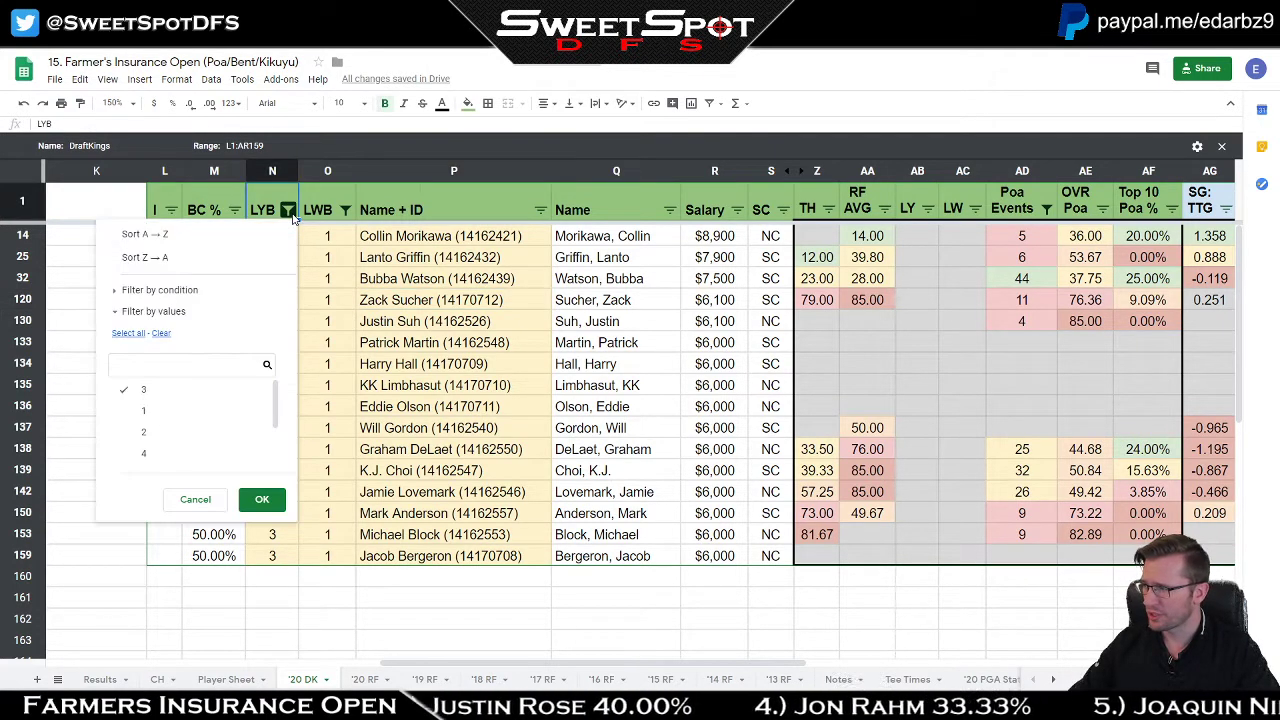
left_click(150, 432)
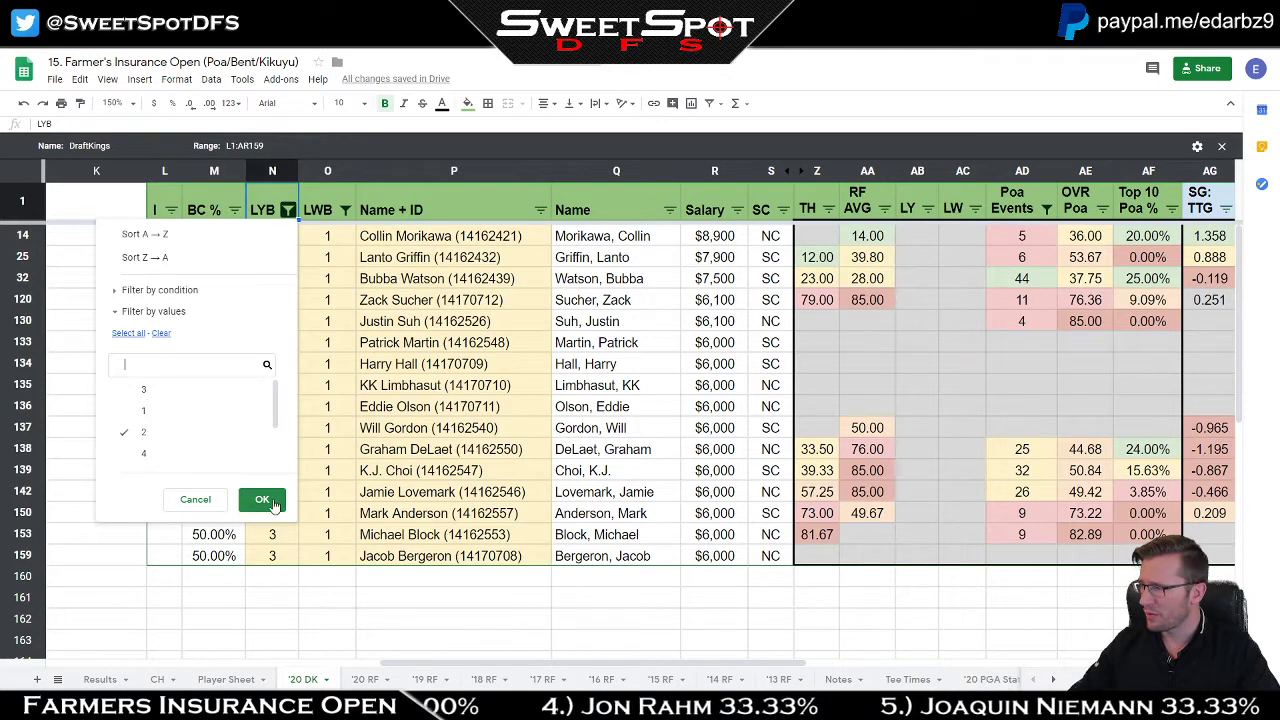
left_click(262, 499)
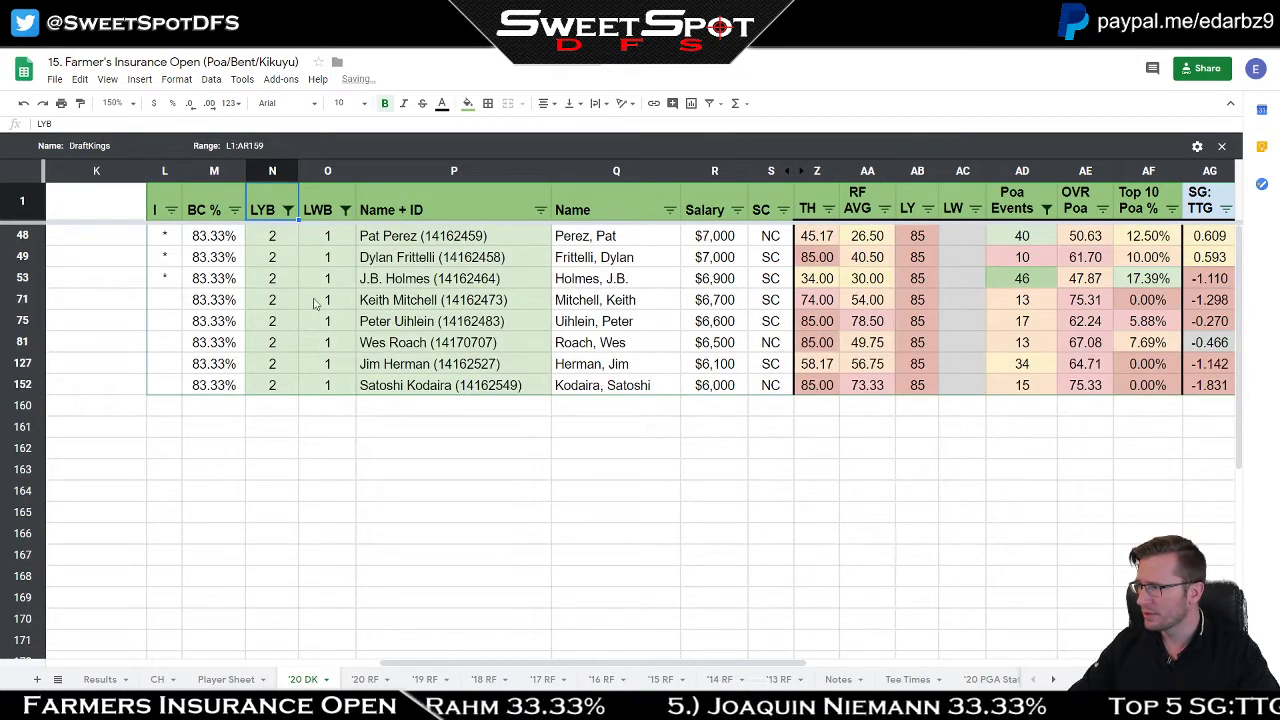
Step: Review the BC % values and names of the golfers filtered to LYB 2, from Pat Perez to Satoshi Kodaira
left_click_drag(213, 236, 213, 392)
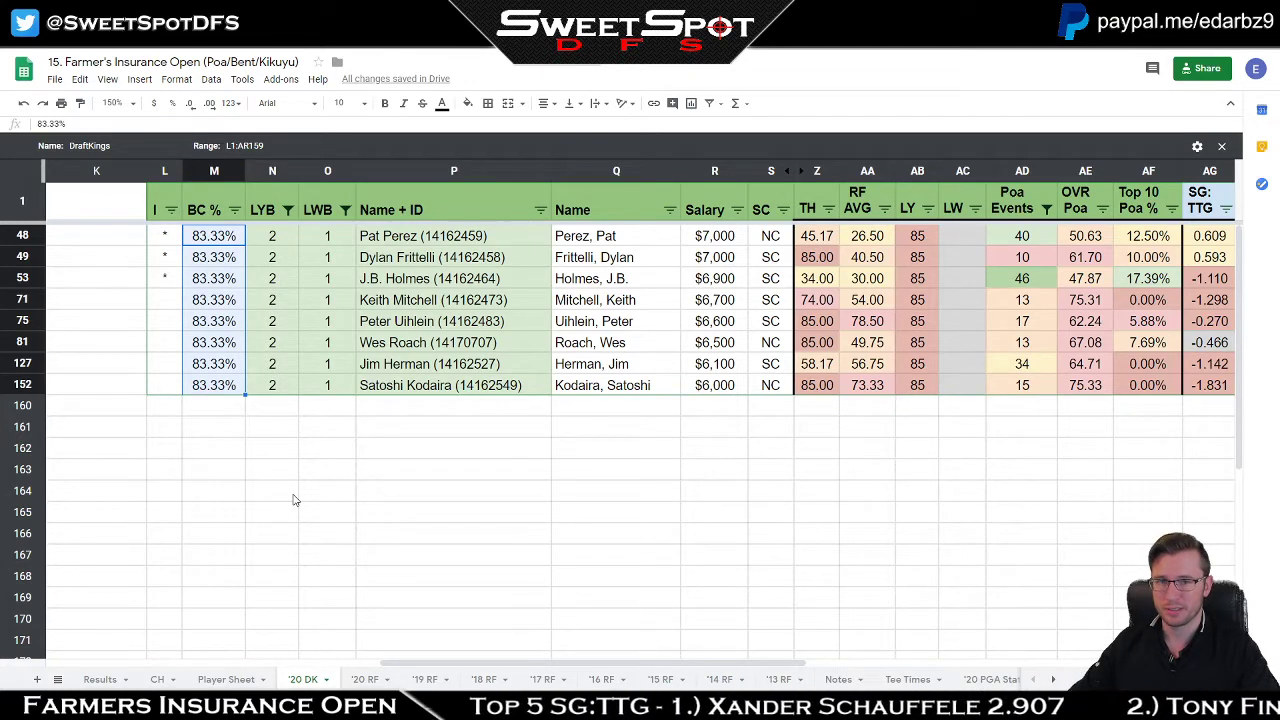
left_click_drag(410, 240, 422, 393)
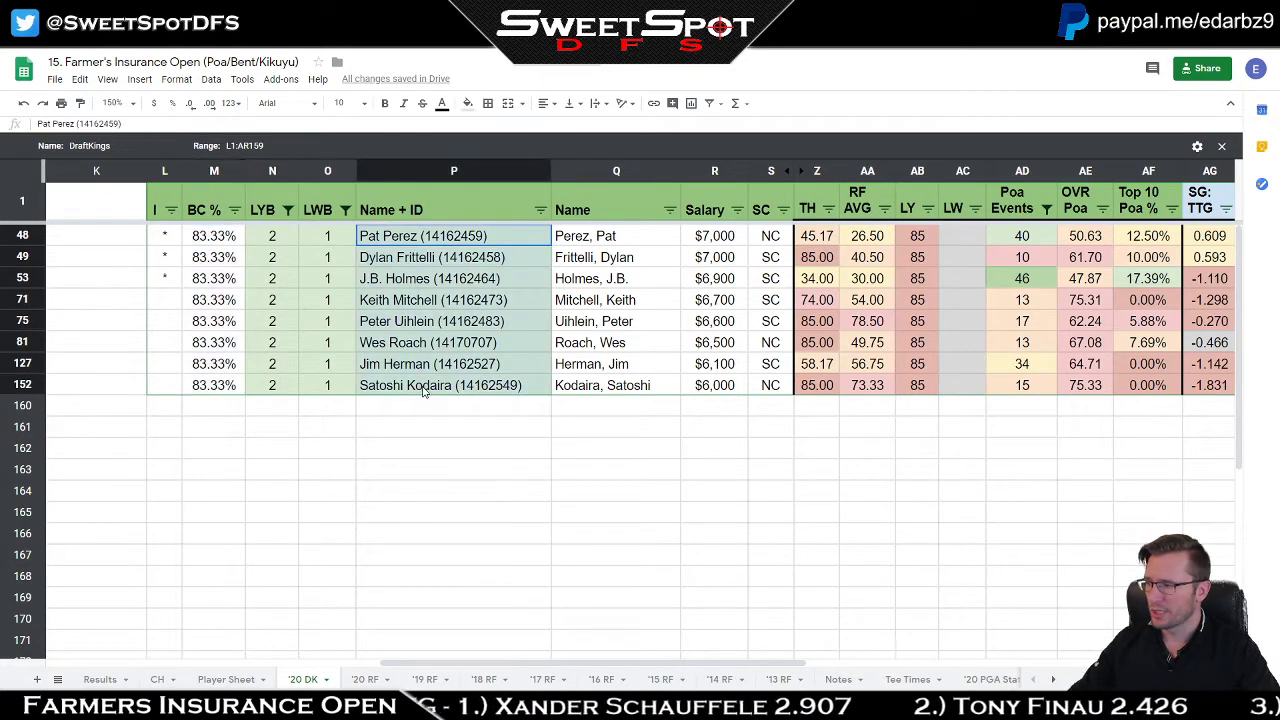
left_click(428, 492)
left_click(440, 302)
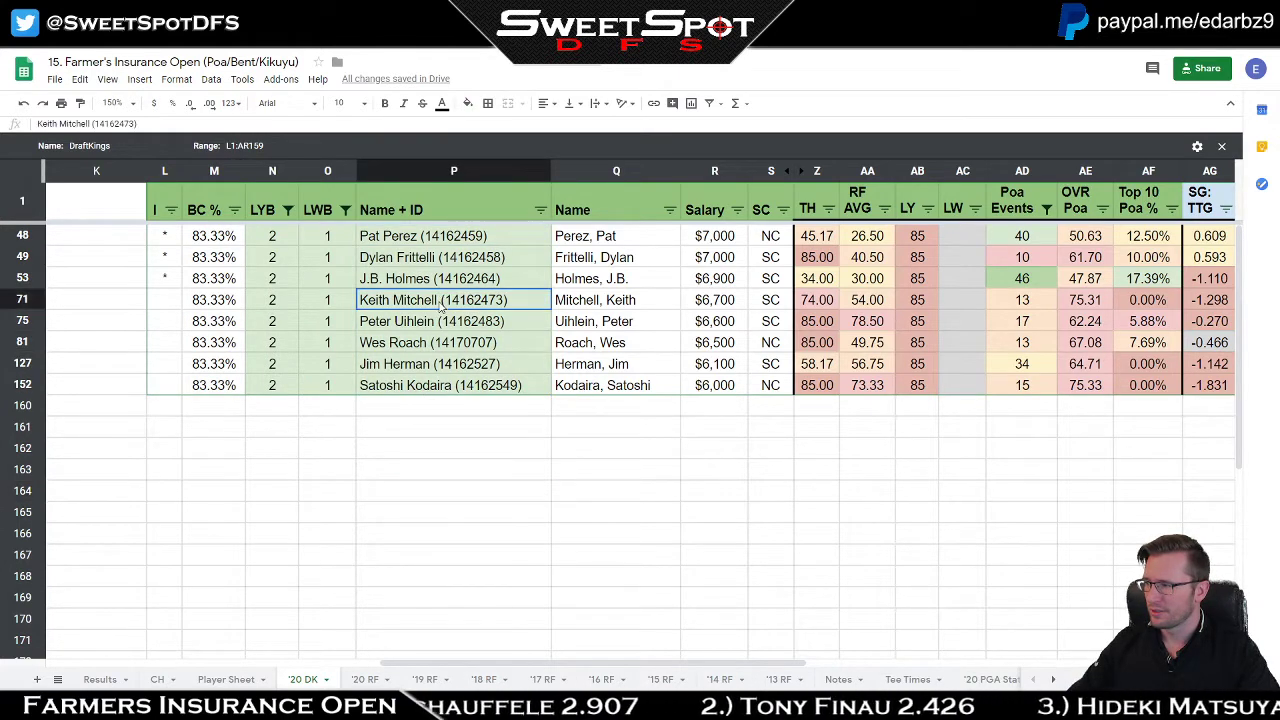
Step: Compare the LYB 2 golfers from Pat Perez down to Peter Uihlein and the BC % values of the first four
left_click_drag(440, 306, 455, 388)
left_click_drag(470, 234, 486, 388)
left_click_drag(456, 240, 462, 333)
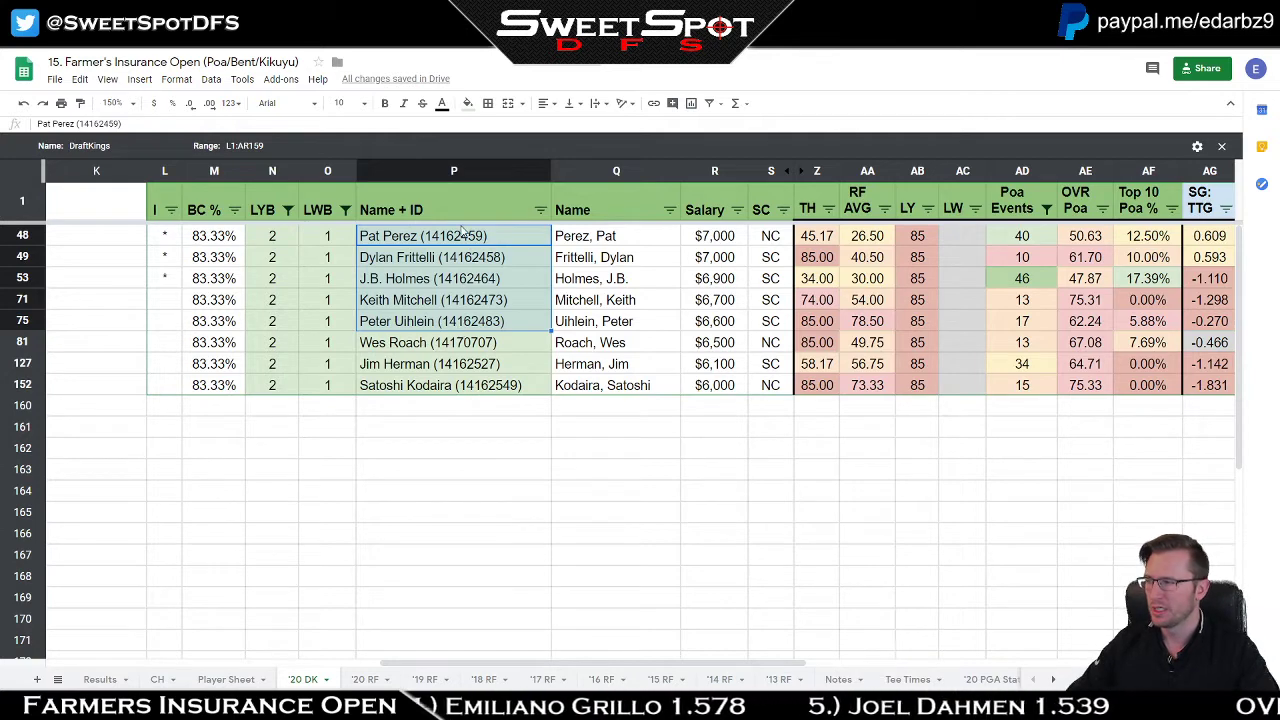
left_click_drag(446, 241, 448, 322)
left_click_drag(228, 237, 223, 313)
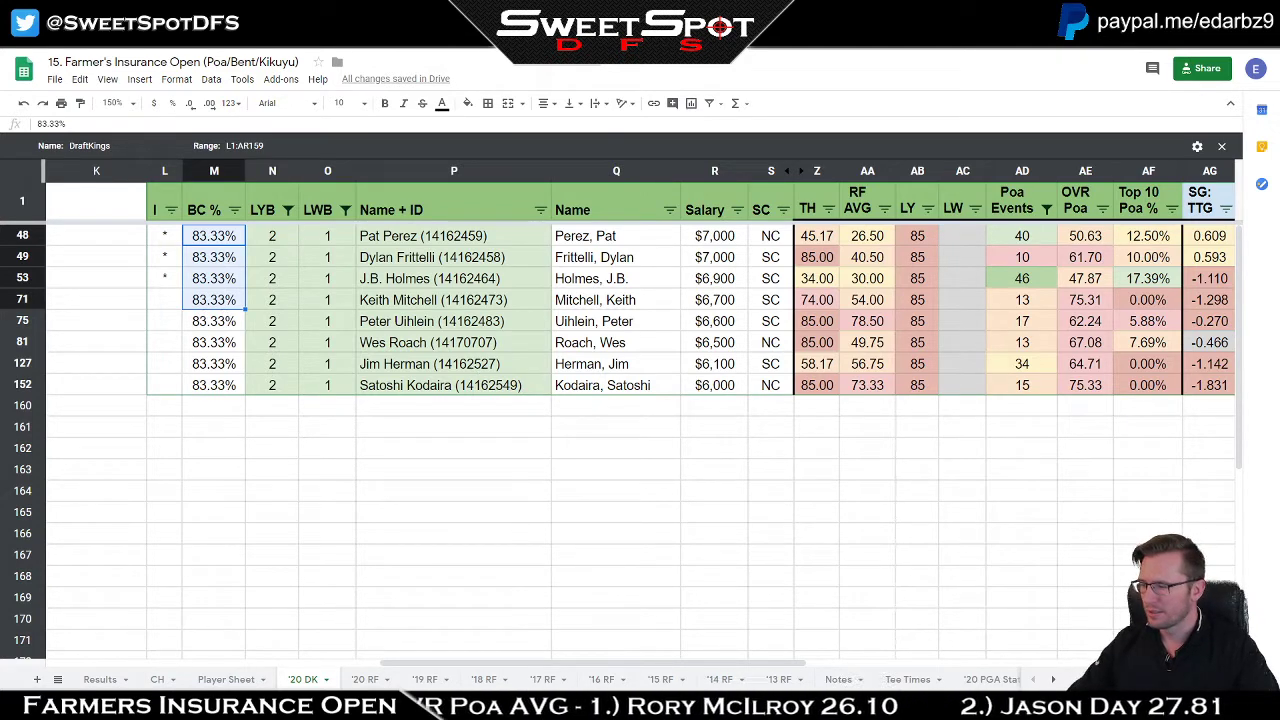
Step: Switch to the calculator, clear it and divide 6 by 7
key("alt+Tab")
left_click(842, 280)
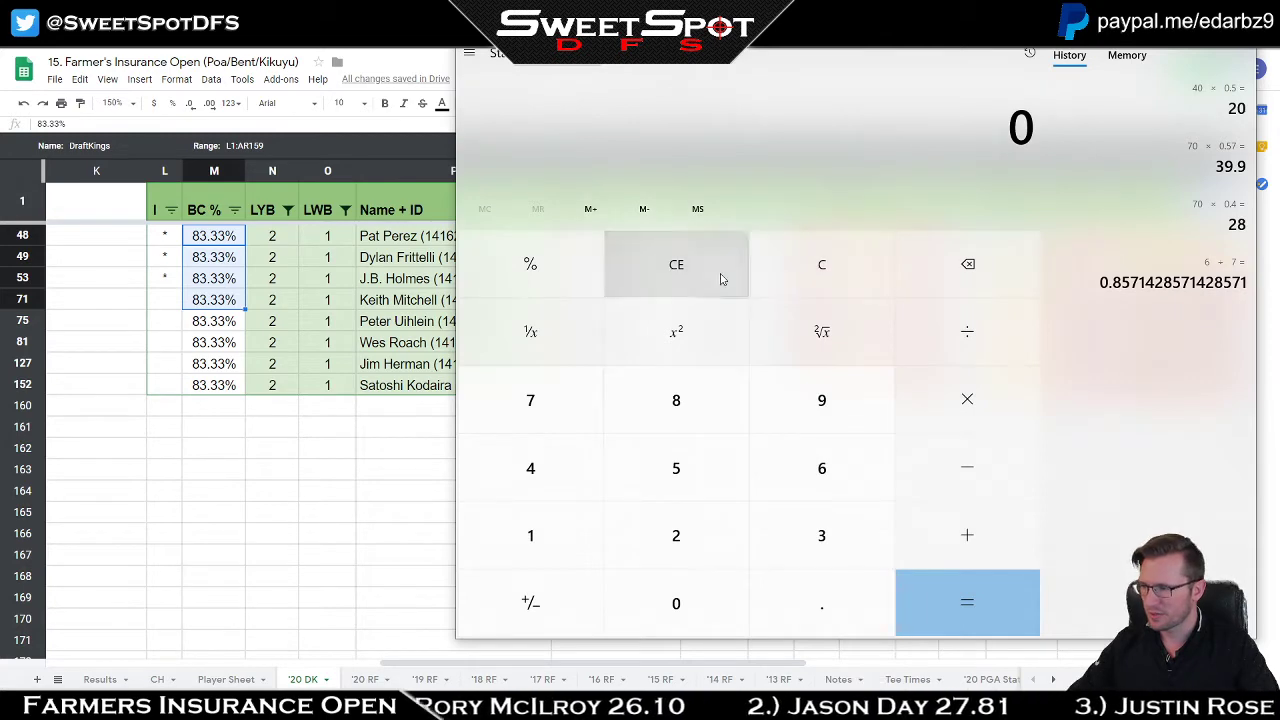
left_click(845, 455)
left_click(902, 364)
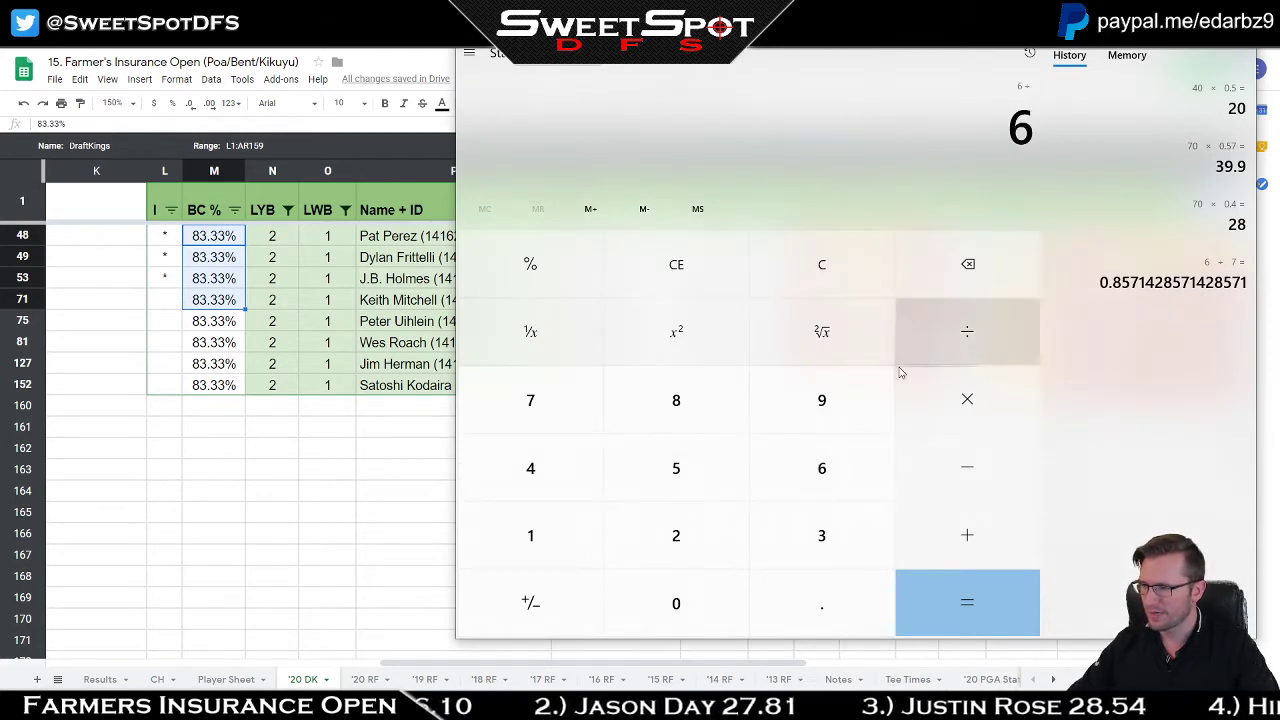
key("7")
key("Return")
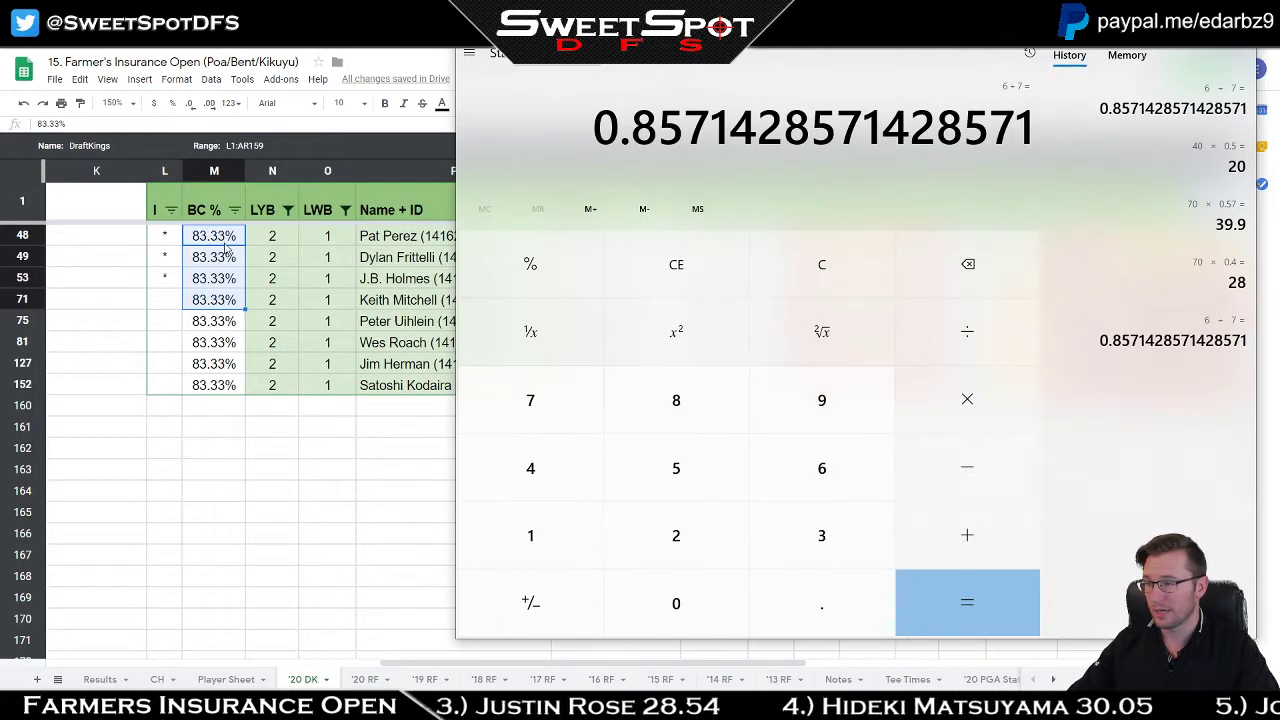
Step: Clear the calculator and divide 5 by 6
left_click(790, 262)
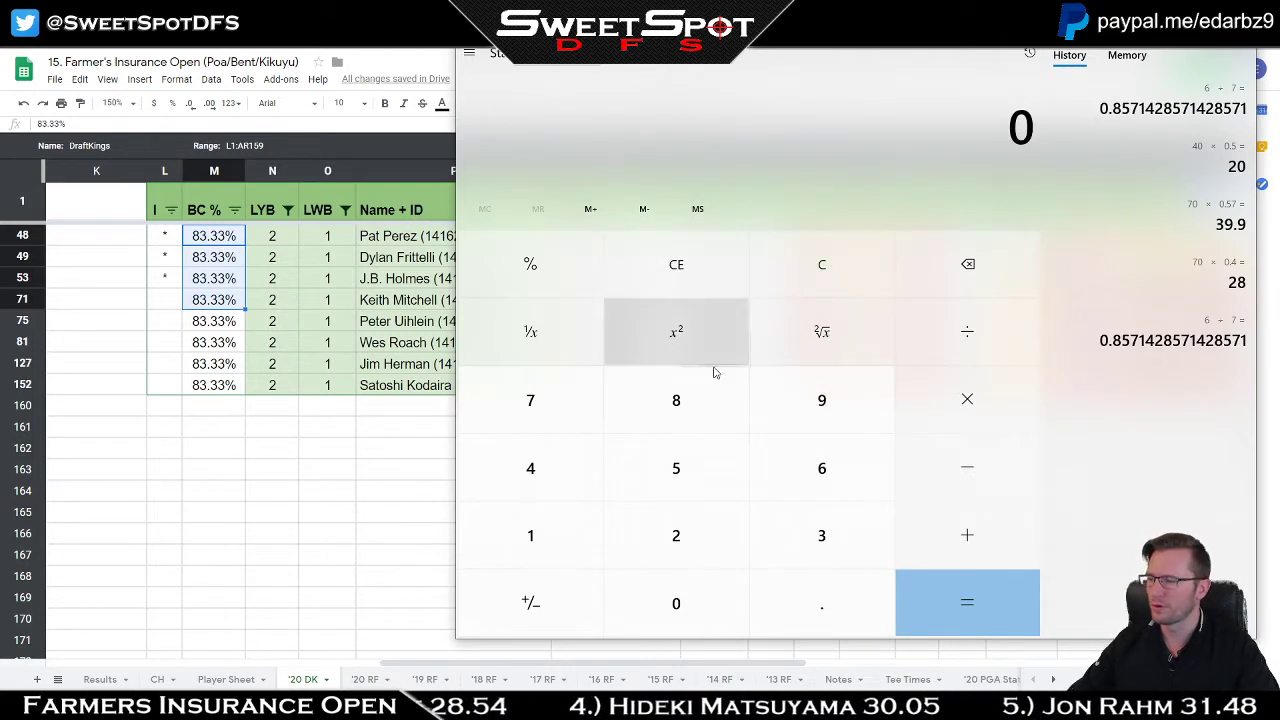
left_click(740, 464)
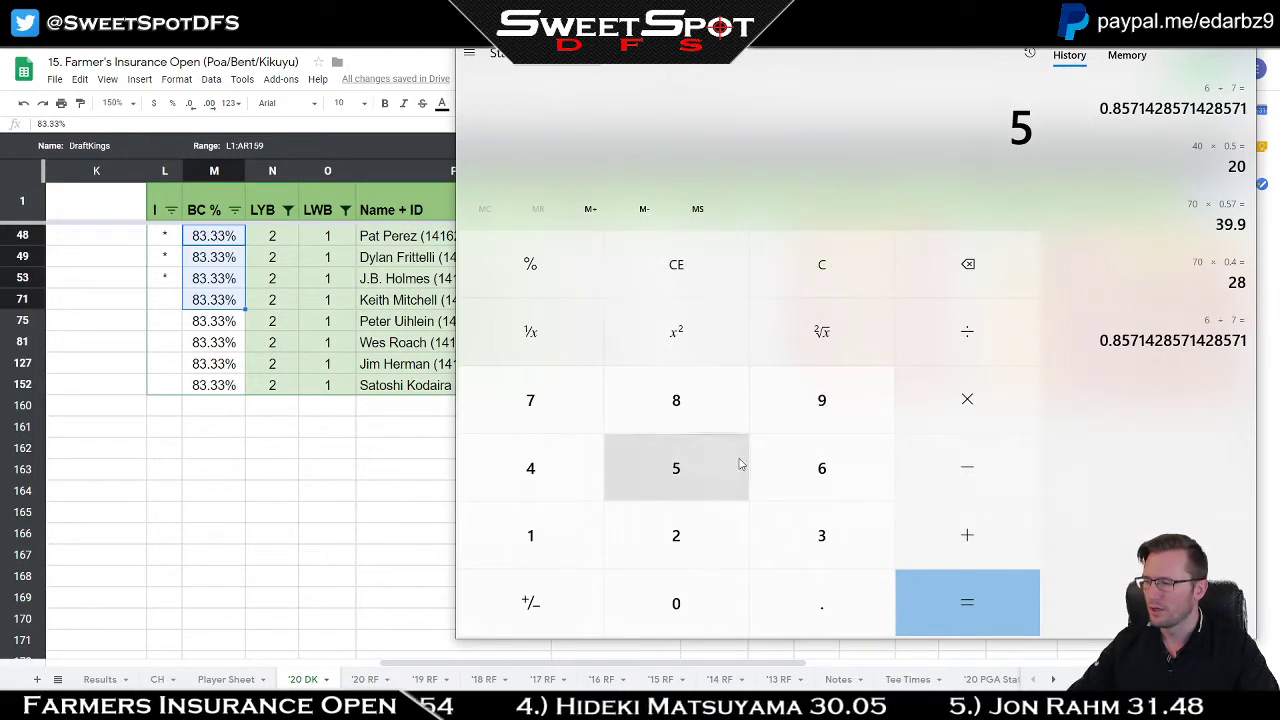
left_click(968, 338)
left_click(836, 478)
left_click(967, 602)
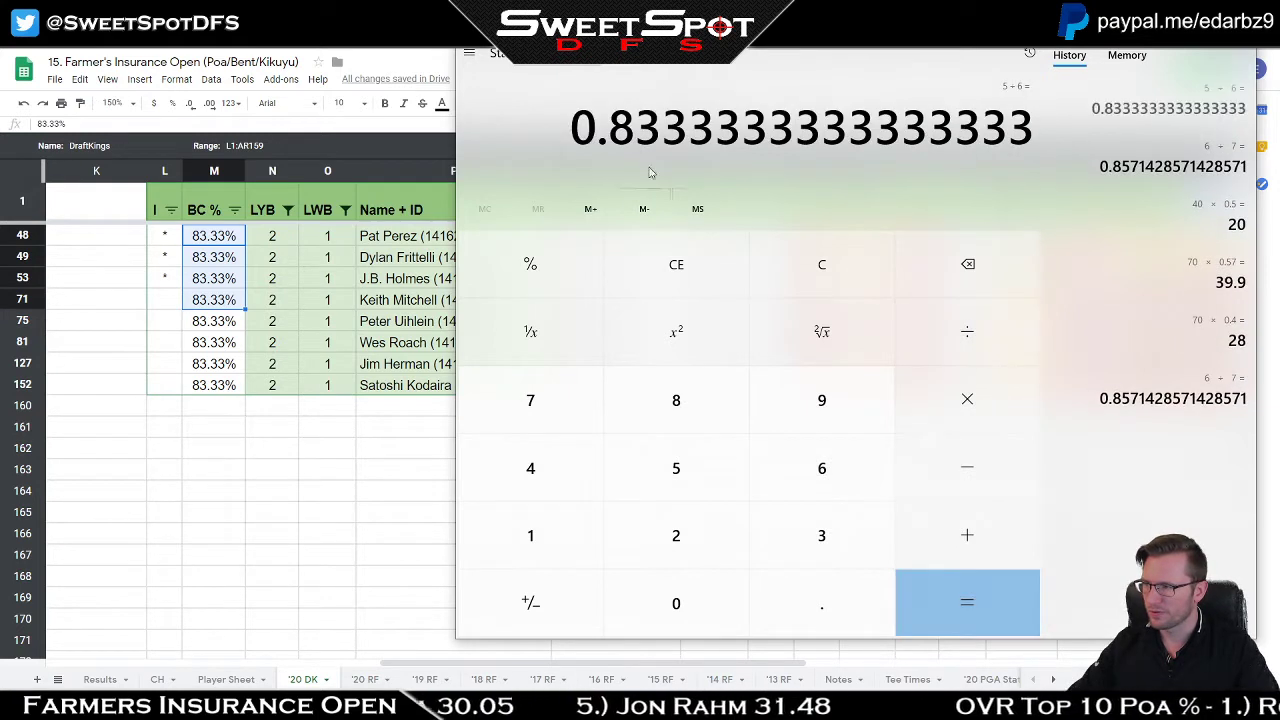
Step: Clear the calculator and divide 5 by 7
left_click(818, 262)
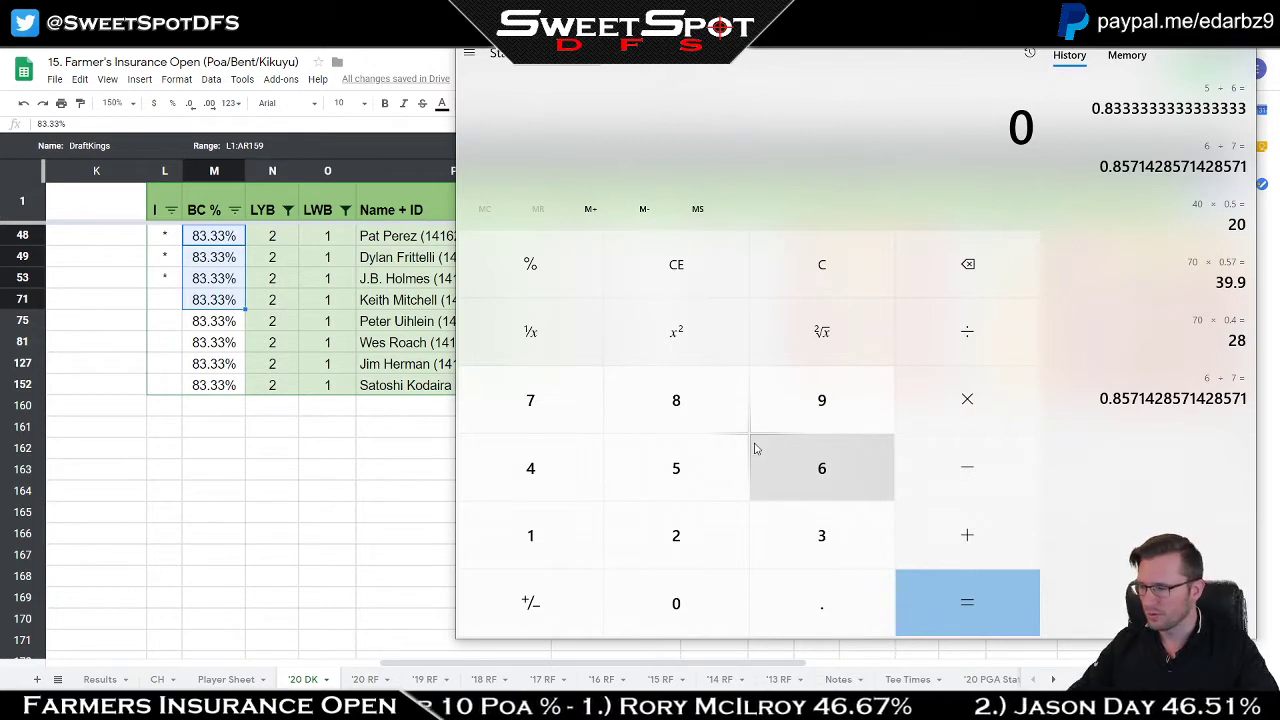
left_click(676, 468)
key("slash")
left_click(588, 412)
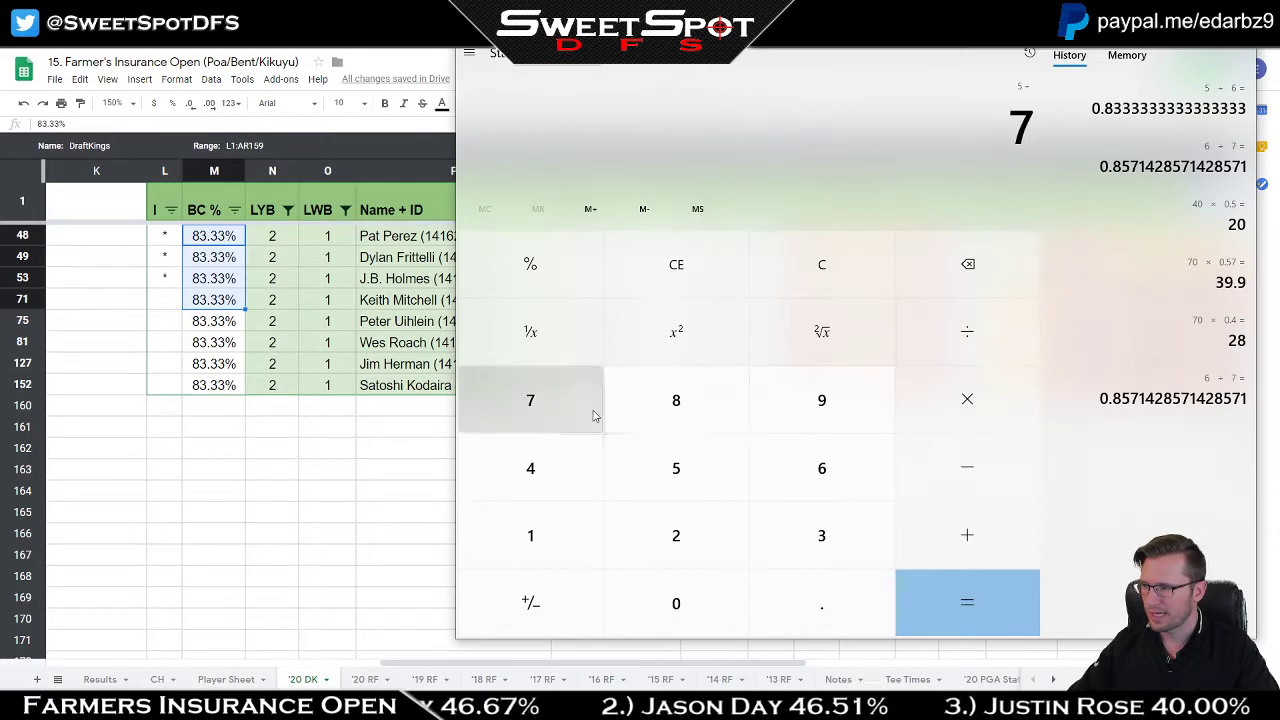
left_click(975, 616)
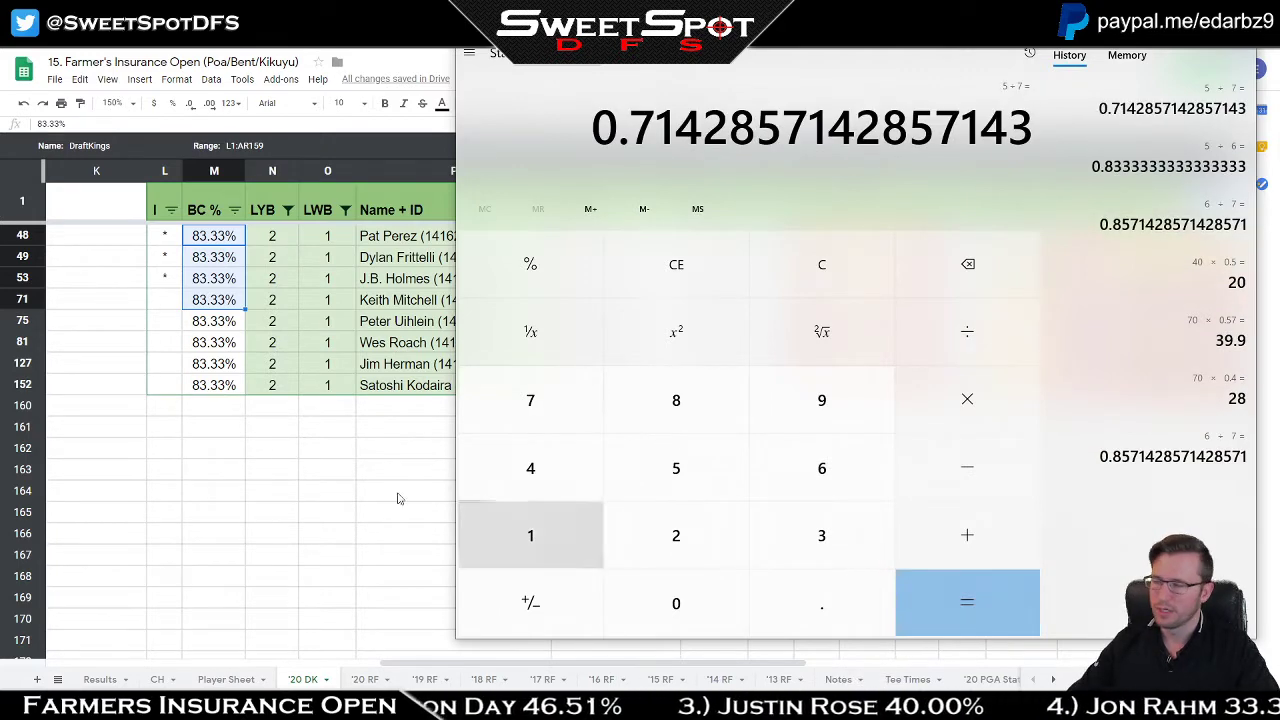
Step: Return to the '20 DK sheet and go through the names of the golfers filtered to LYB 2
left_click(400, 280)
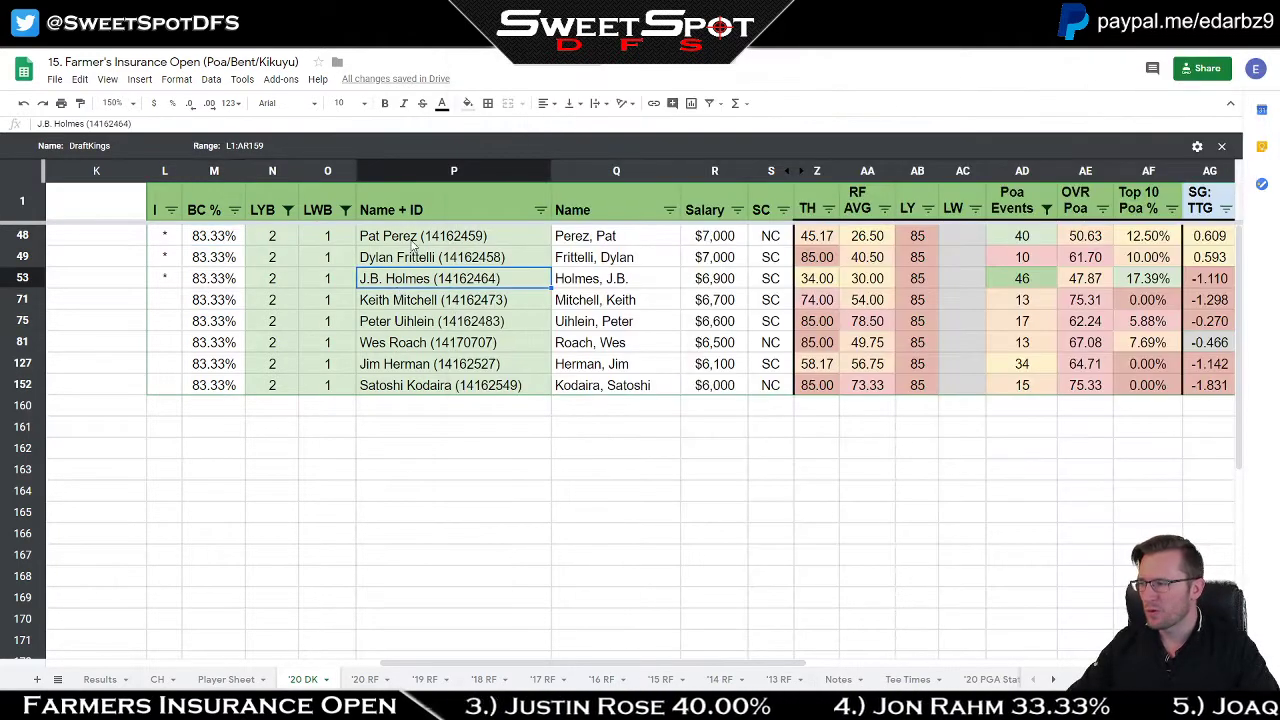
left_click_drag(413, 240, 425, 366)
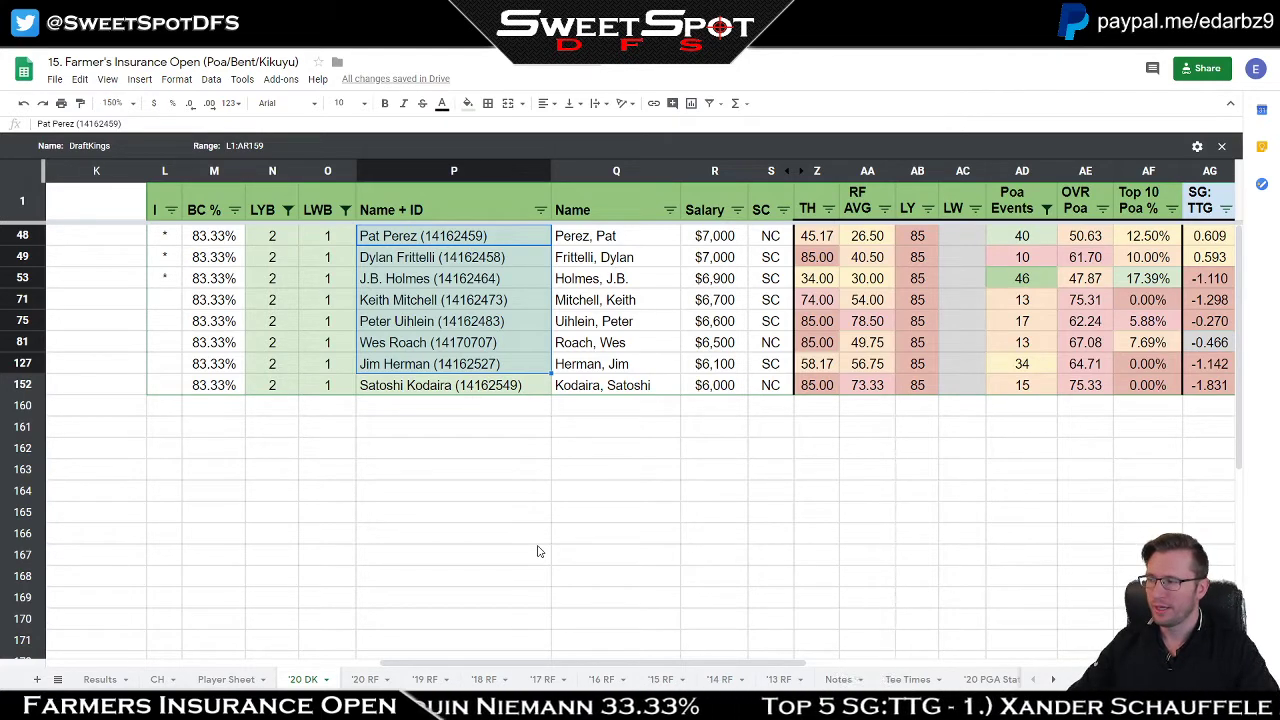
left_click_drag(461, 236, 466, 305)
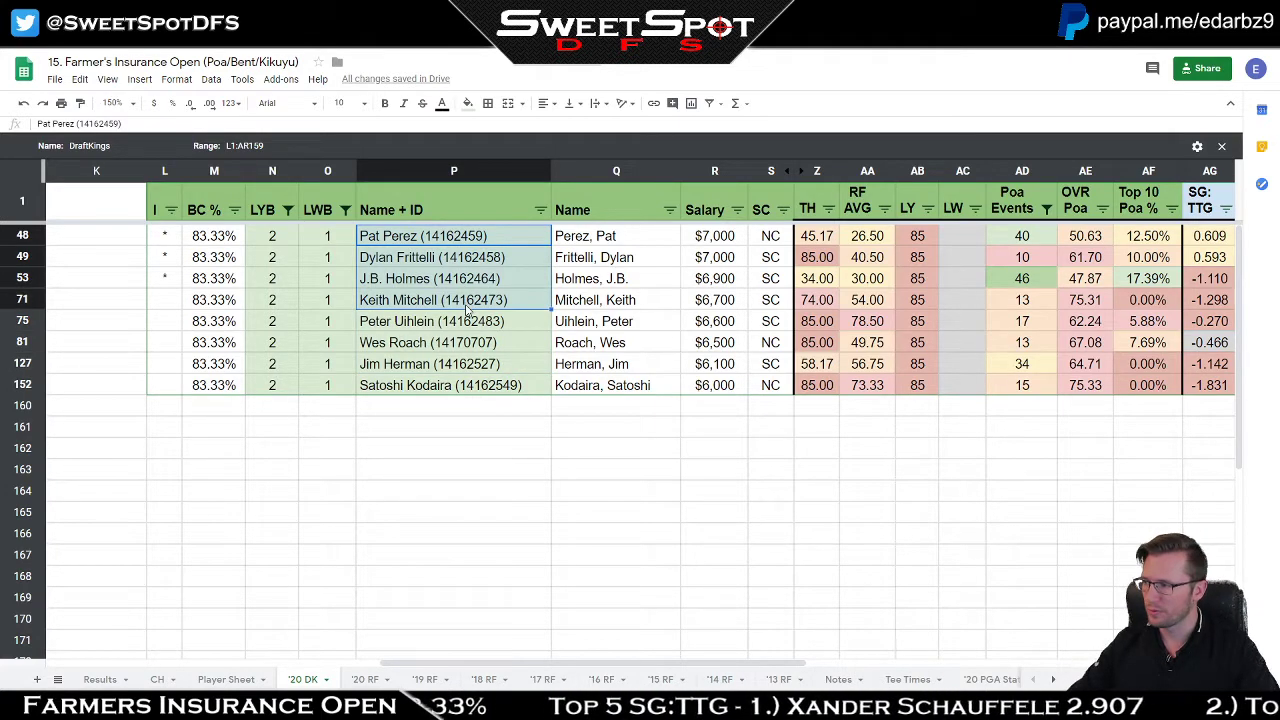
left_click(466, 326)
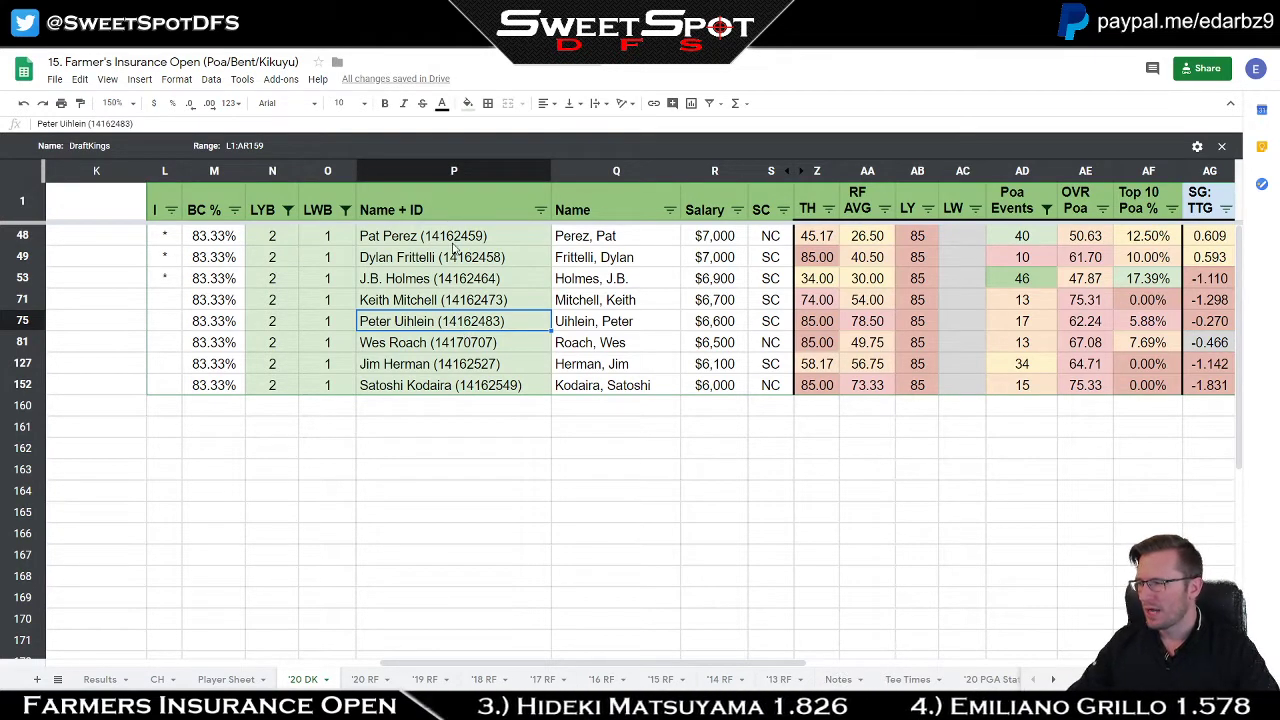
left_click_drag(453, 244, 457, 397)
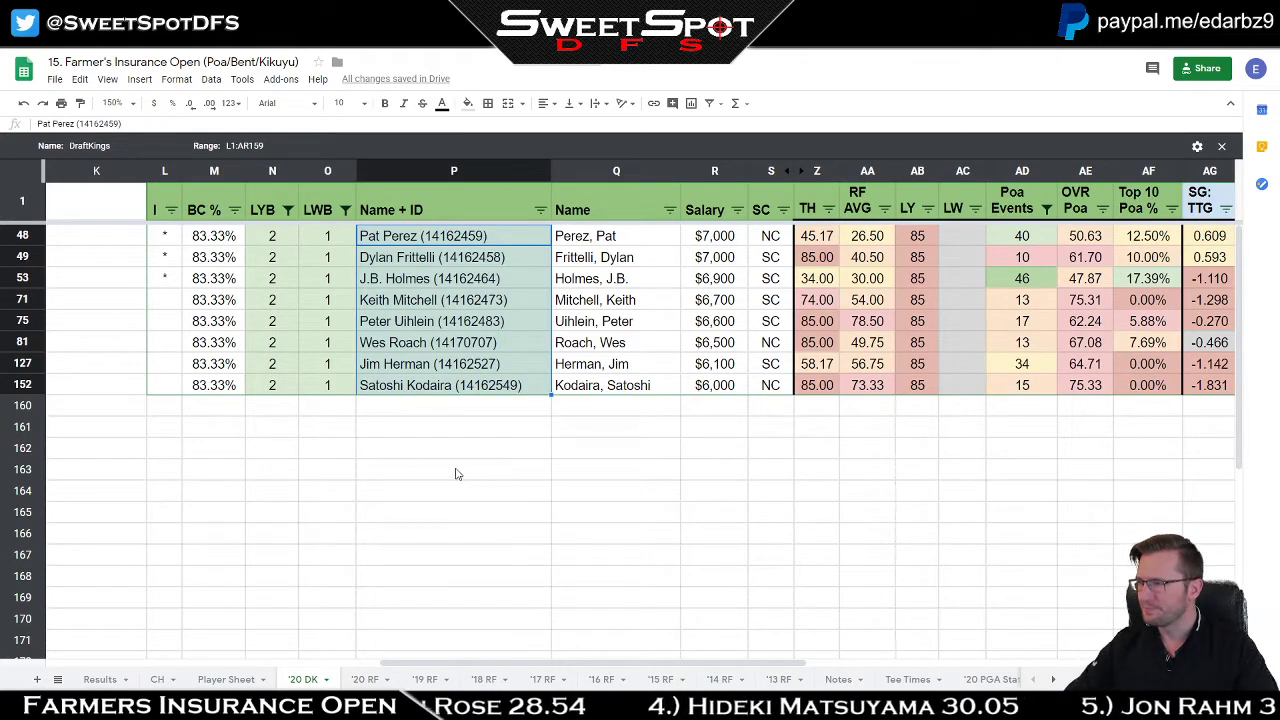
Step: Change the LYB column filter to show only golfers with the value 4
left_click(288, 212)
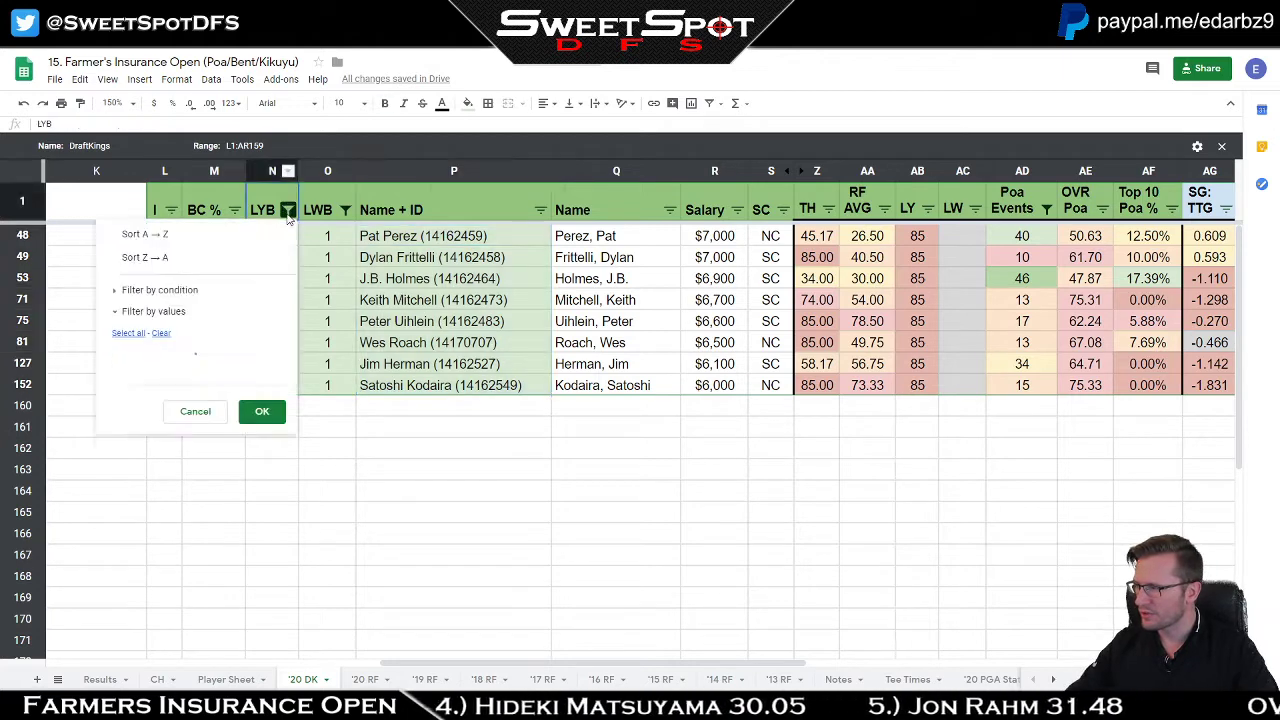
left_click(196, 455)
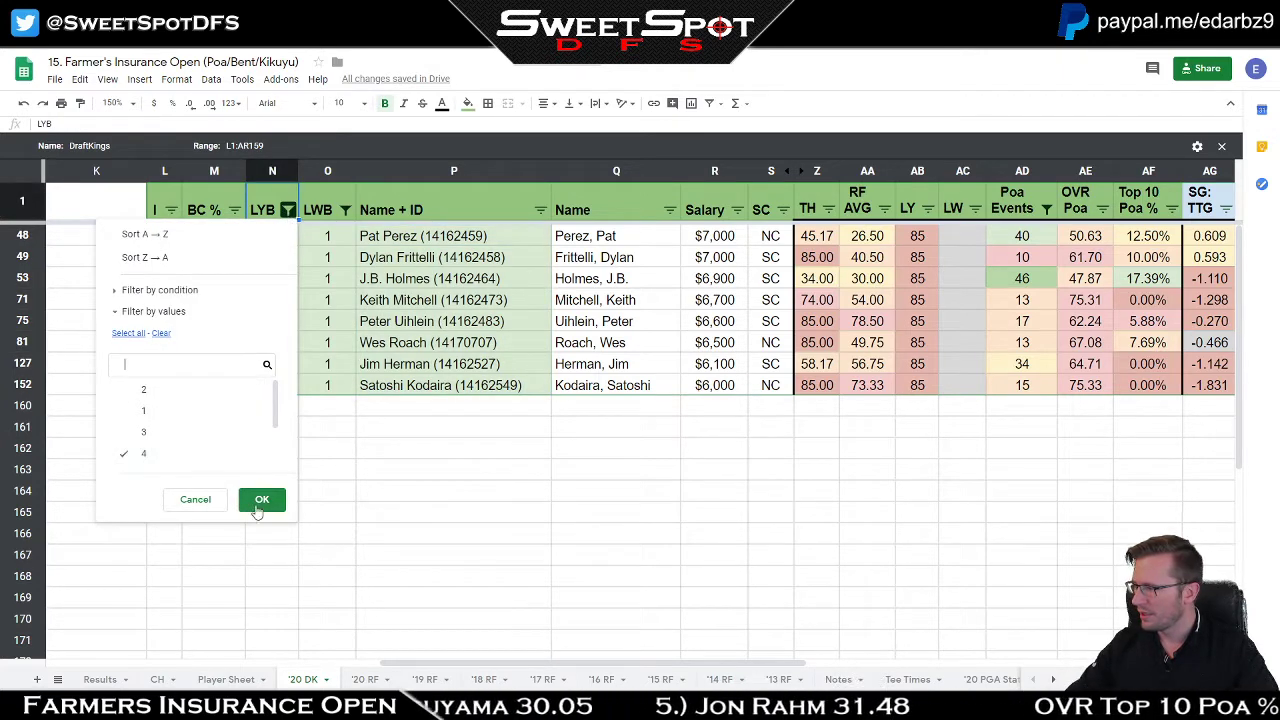
left_click(262, 499)
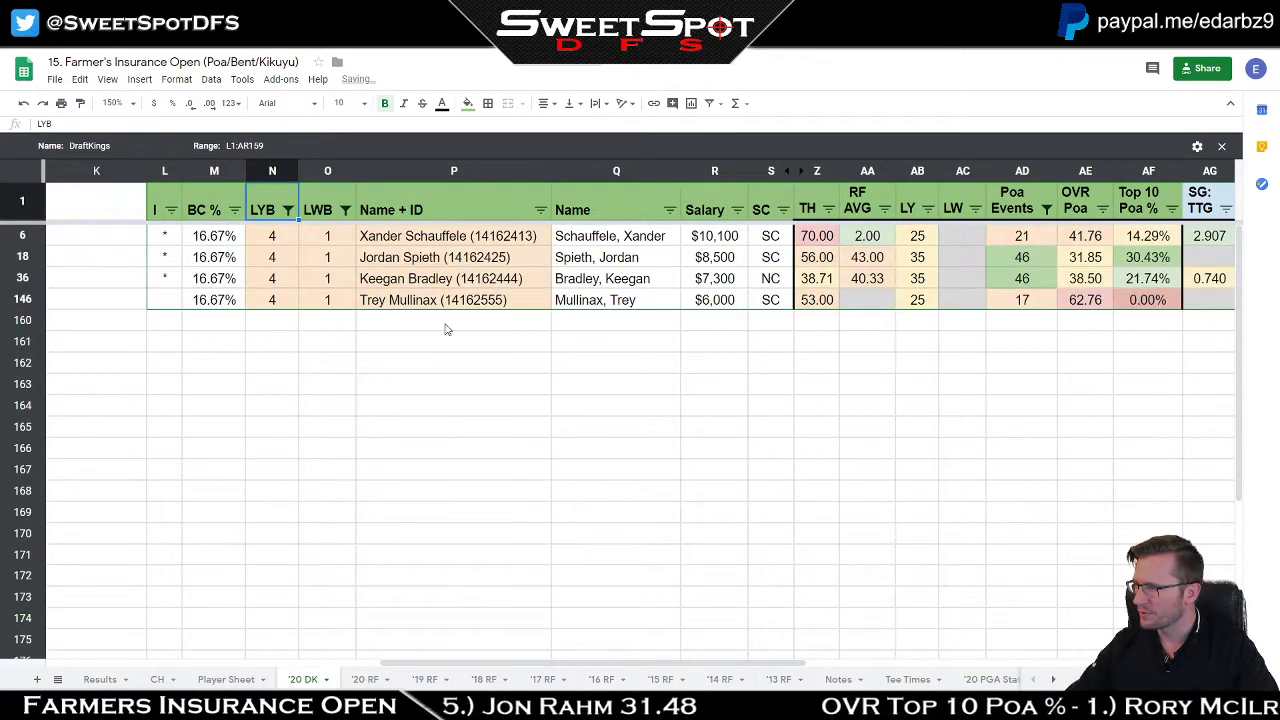
Step: Review the BC % values and names of the golfers filtered to LYB 4, from Xander Schauffele to Trey Mullinax
left_click_drag(213, 236, 214, 300)
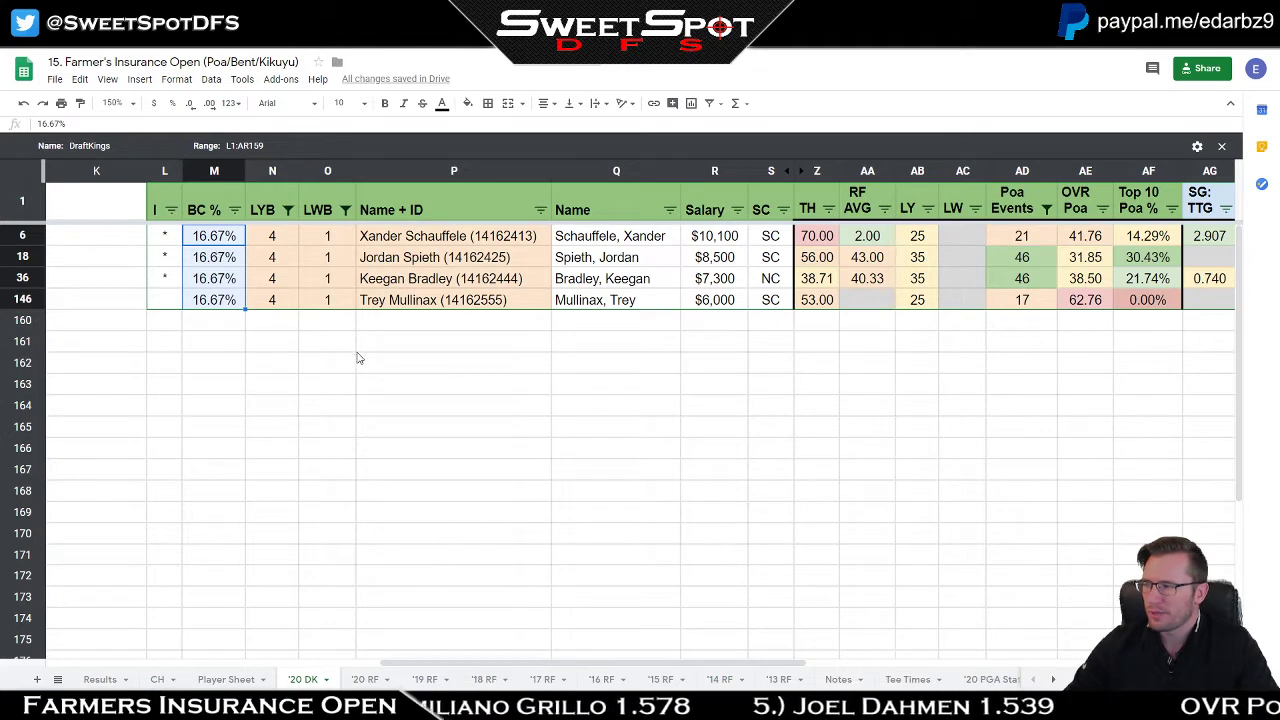
left_click_drag(445, 240, 443, 307)
left_click(418, 329)
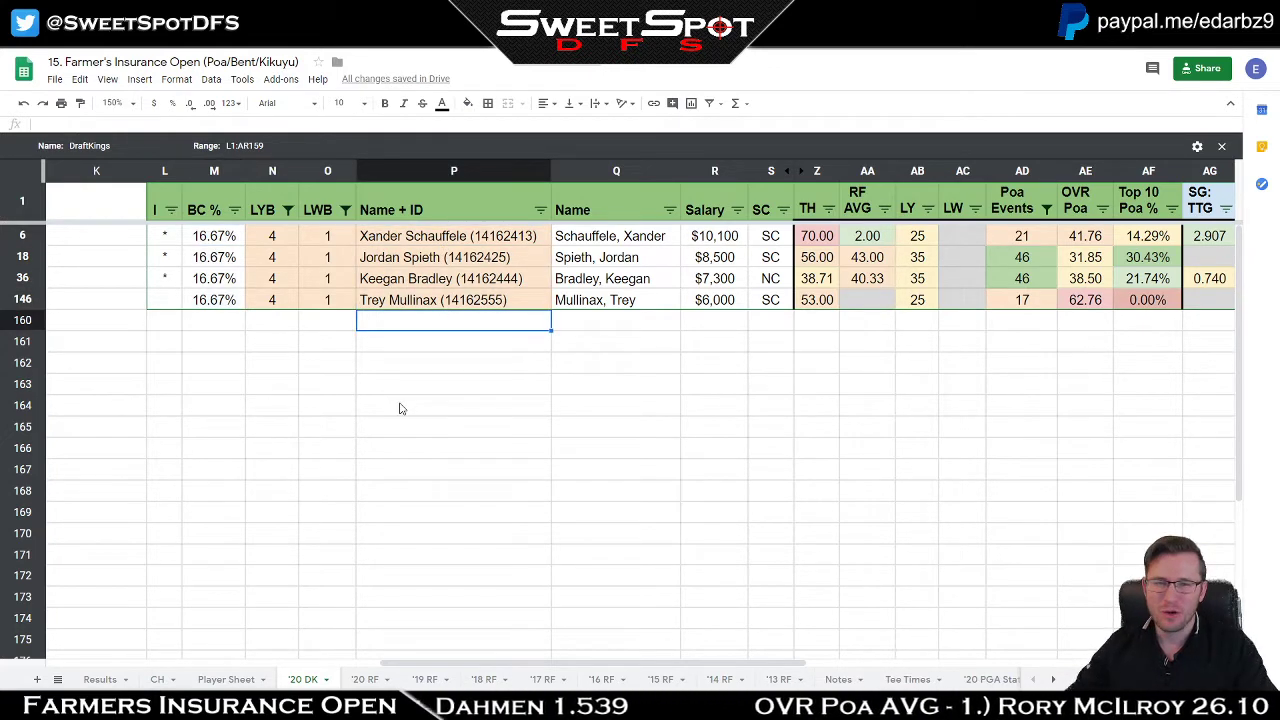
left_click(427, 266)
left_click(436, 328)
left_click(428, 240)
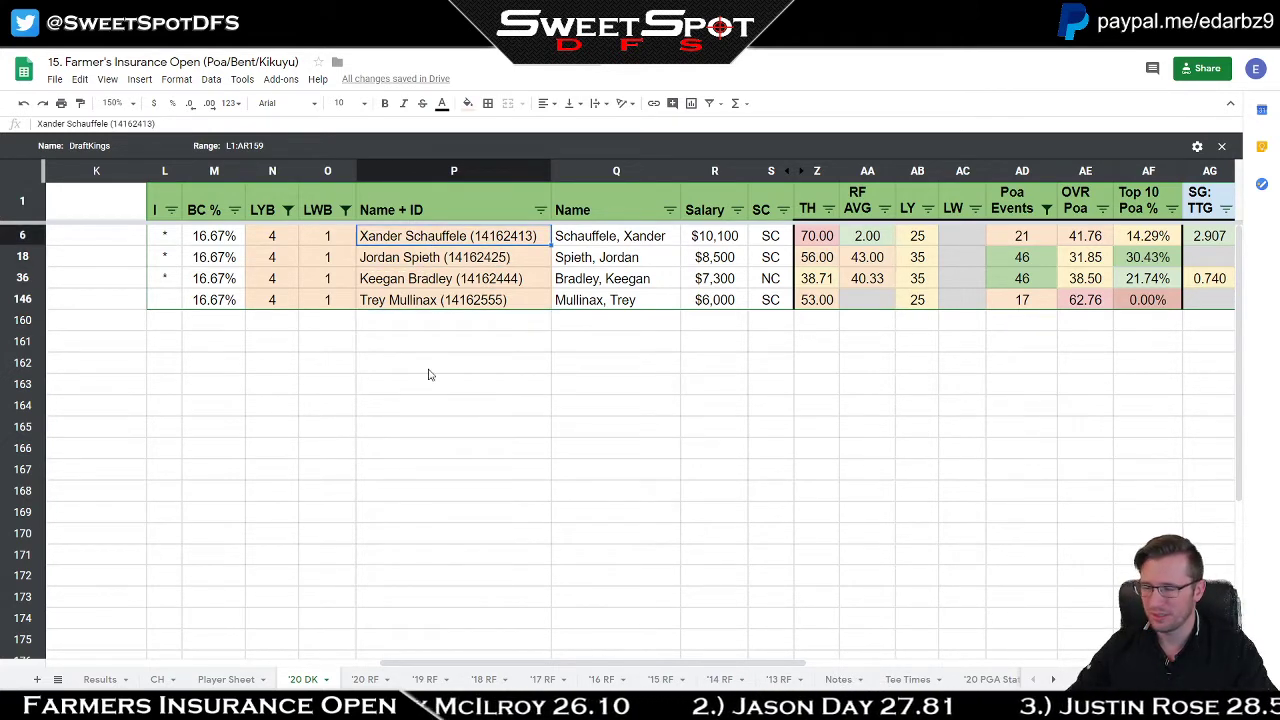
Step: Check Keegan Bradley's salary and compare the OVR Poa and Top 10 Poa % values of the top three LYB 4 golfers
left_click(429, 280)
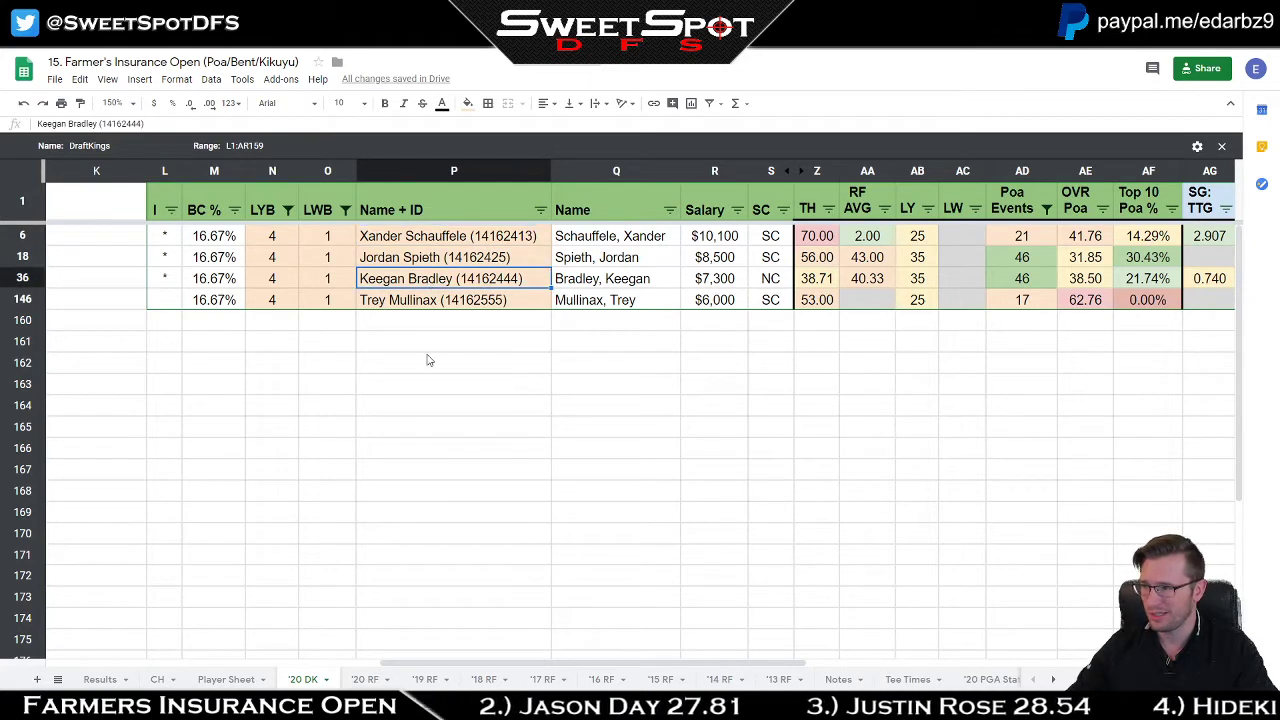
left_click(716, 284)
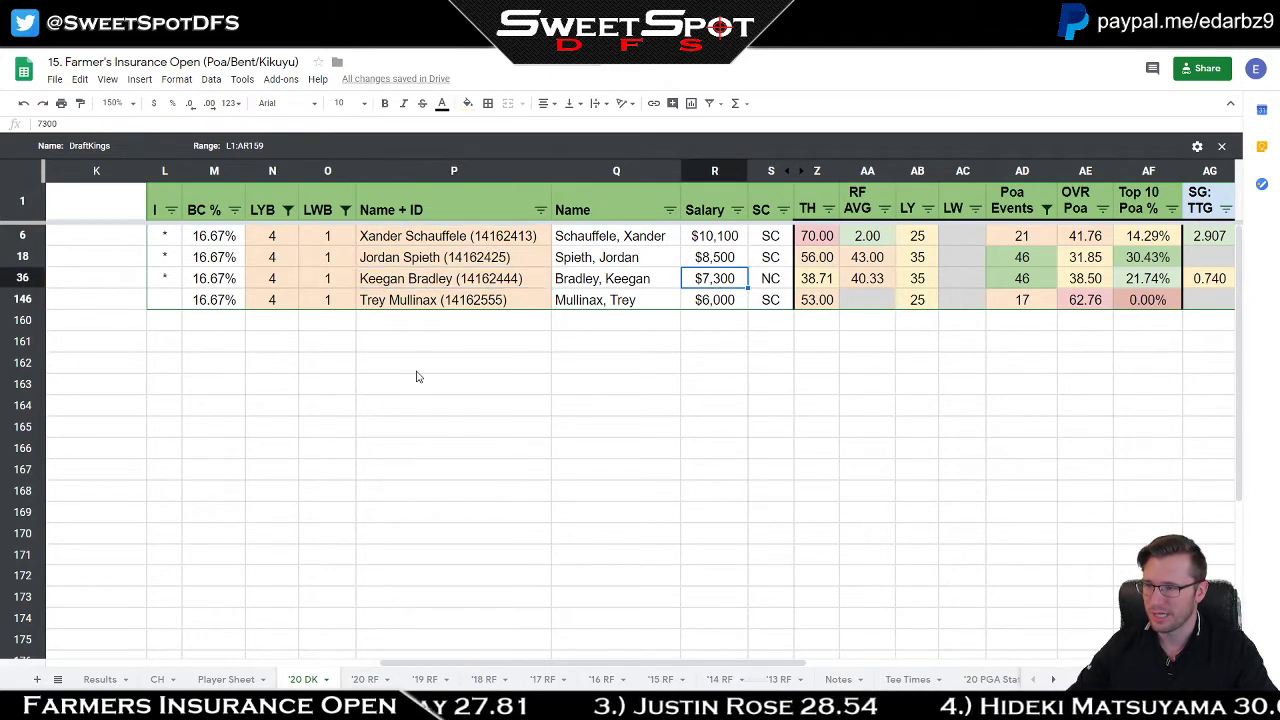
left_click_drag(1148, 237, 1106, 283)
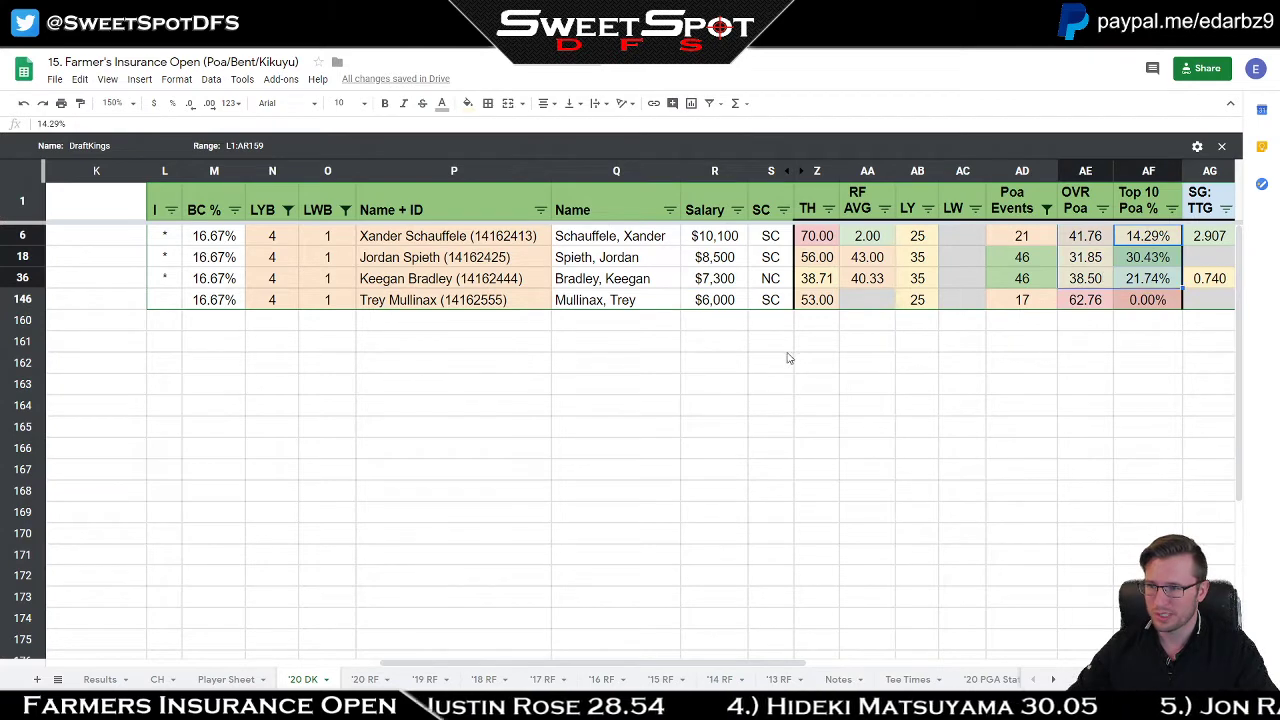
left_click(450, 341)
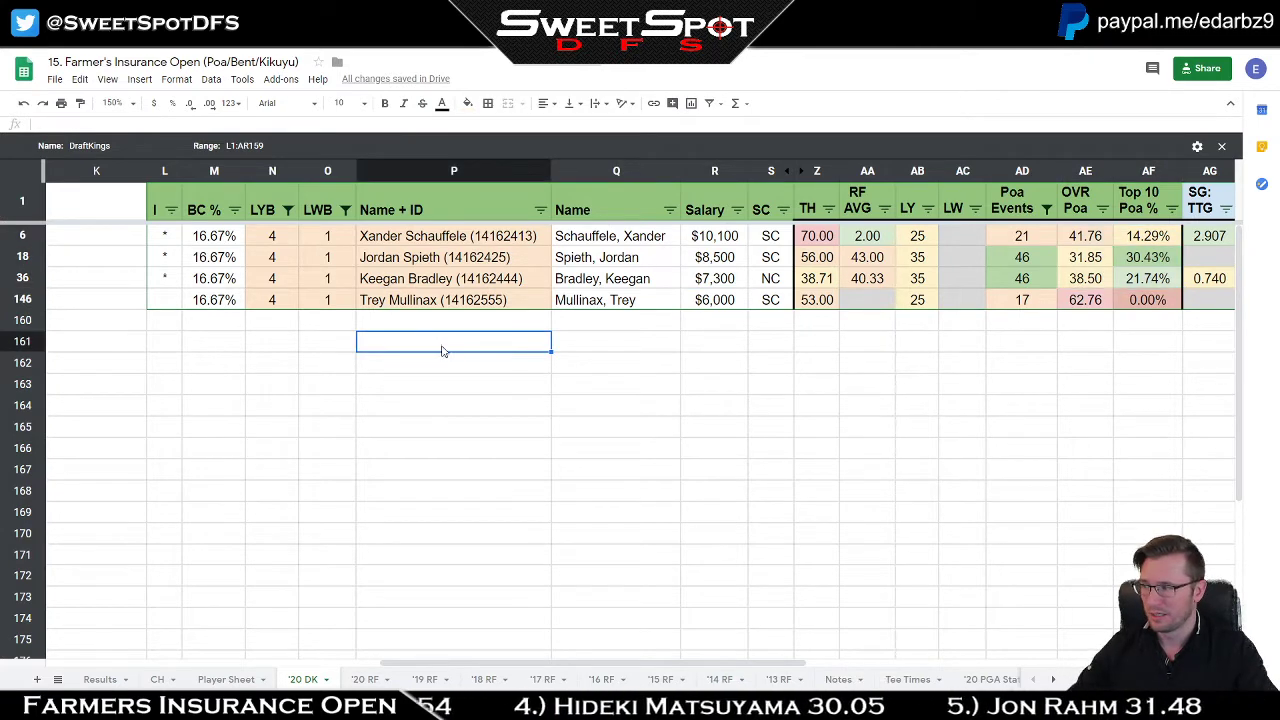
Step: Recheck the BC % column for the LYB 4 golfers, considering Jordan Spieth and Xander Schauffele
left_click_drag(216, 242, 218, 272)
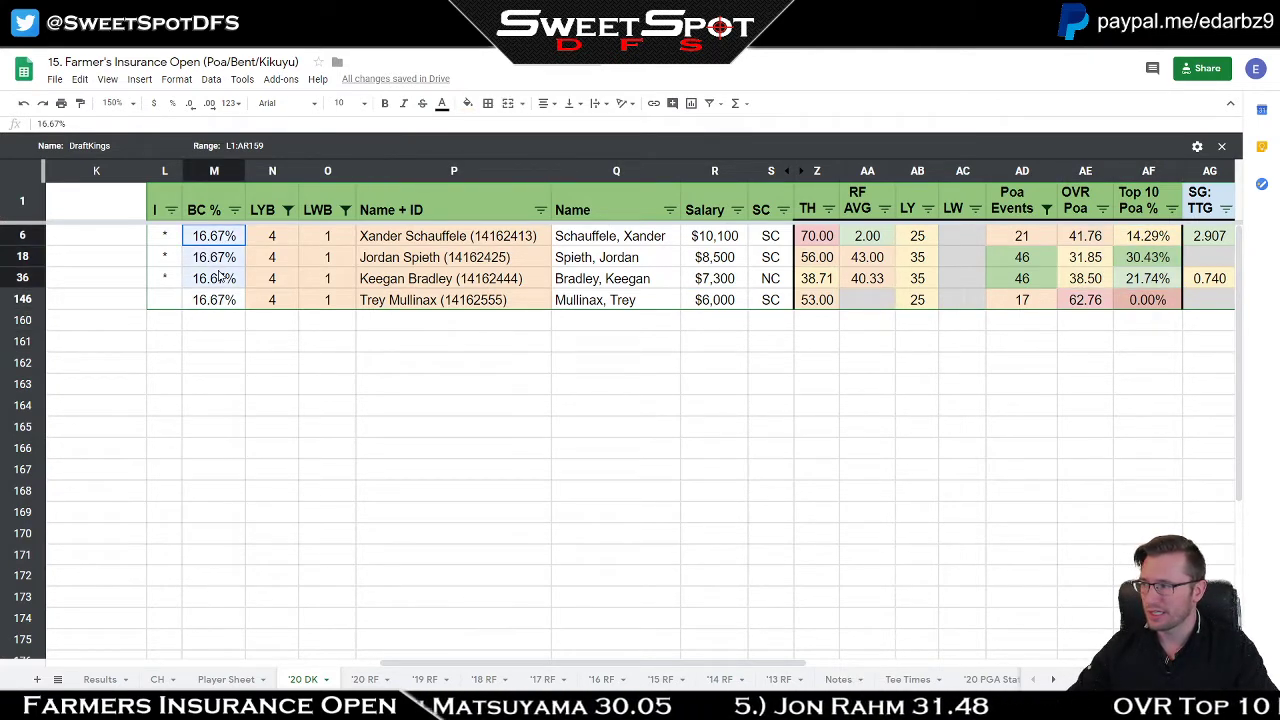
left_click(453, 328)
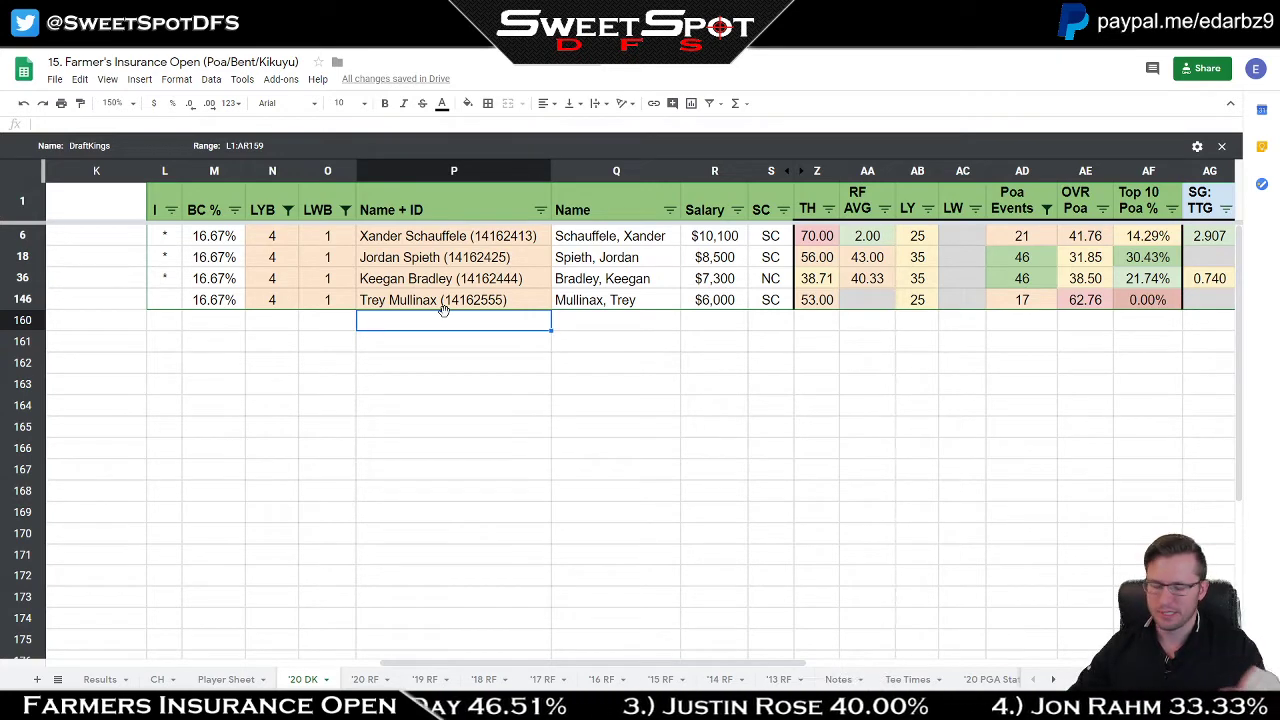
left_click_drag(214, 238, 223, 310)
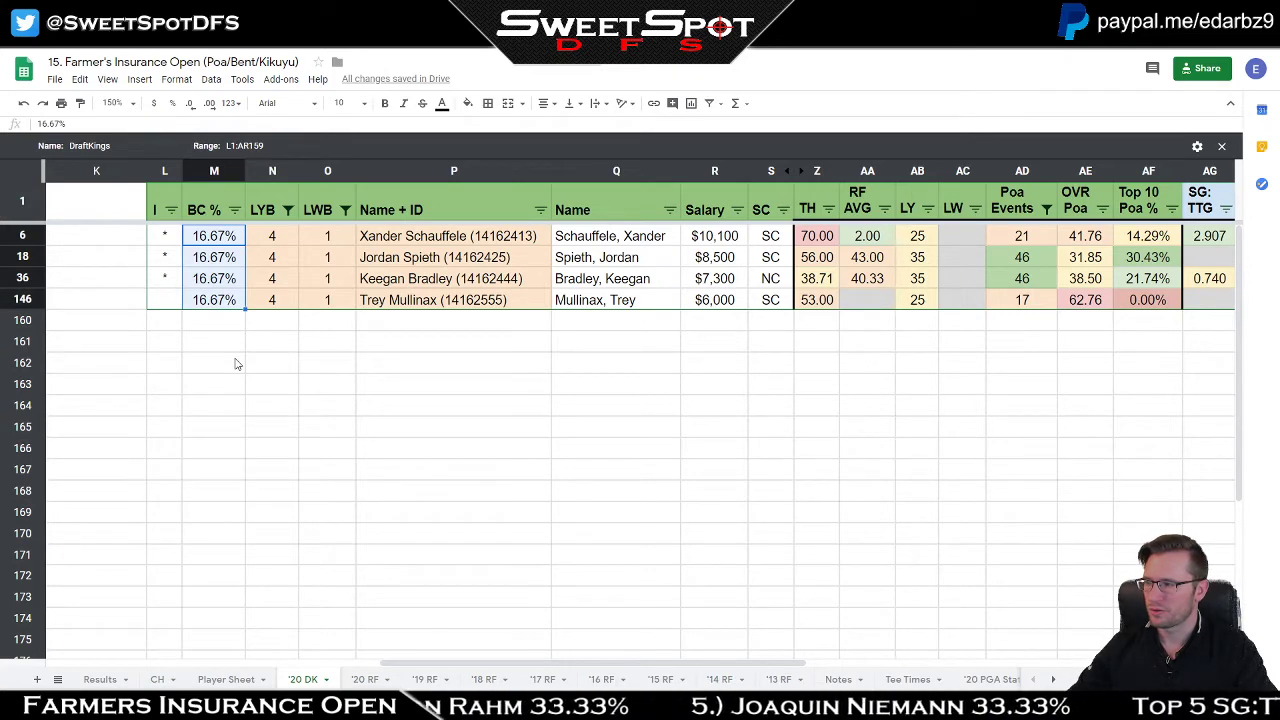
left_click(455, 262)
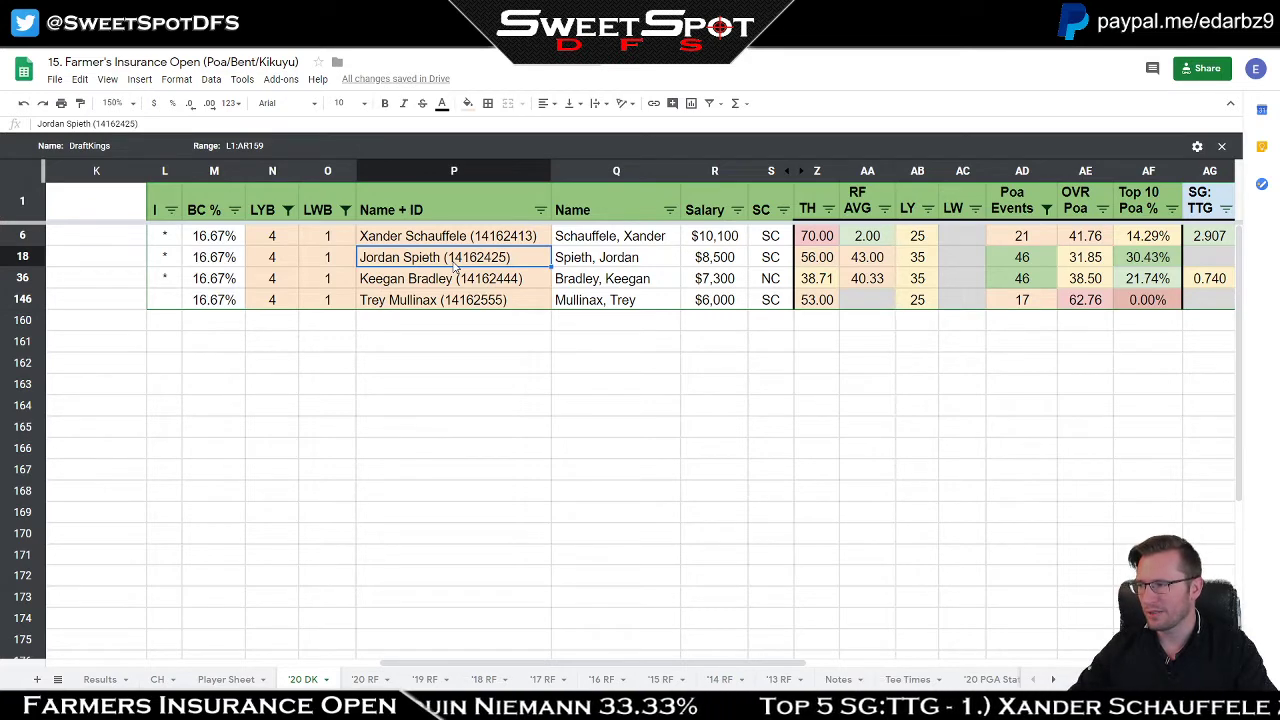
left_click(452, 245)
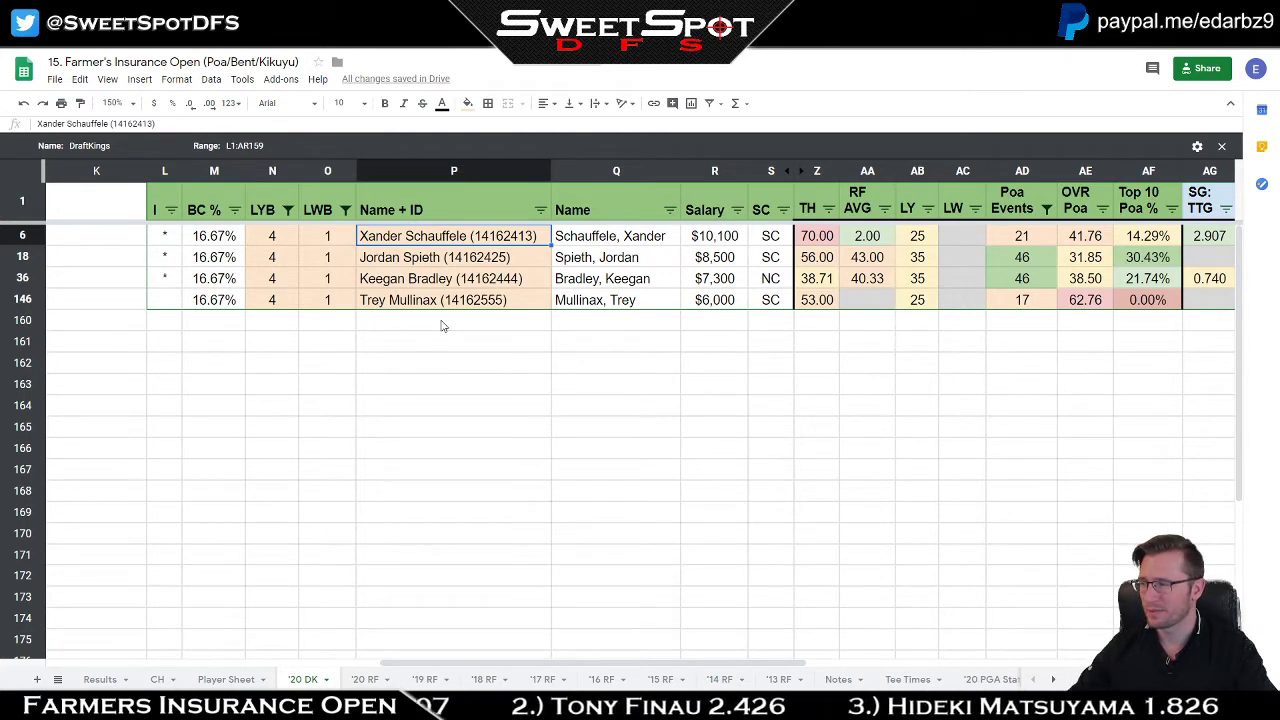
left_click_drag(237, 239, 233, 303)
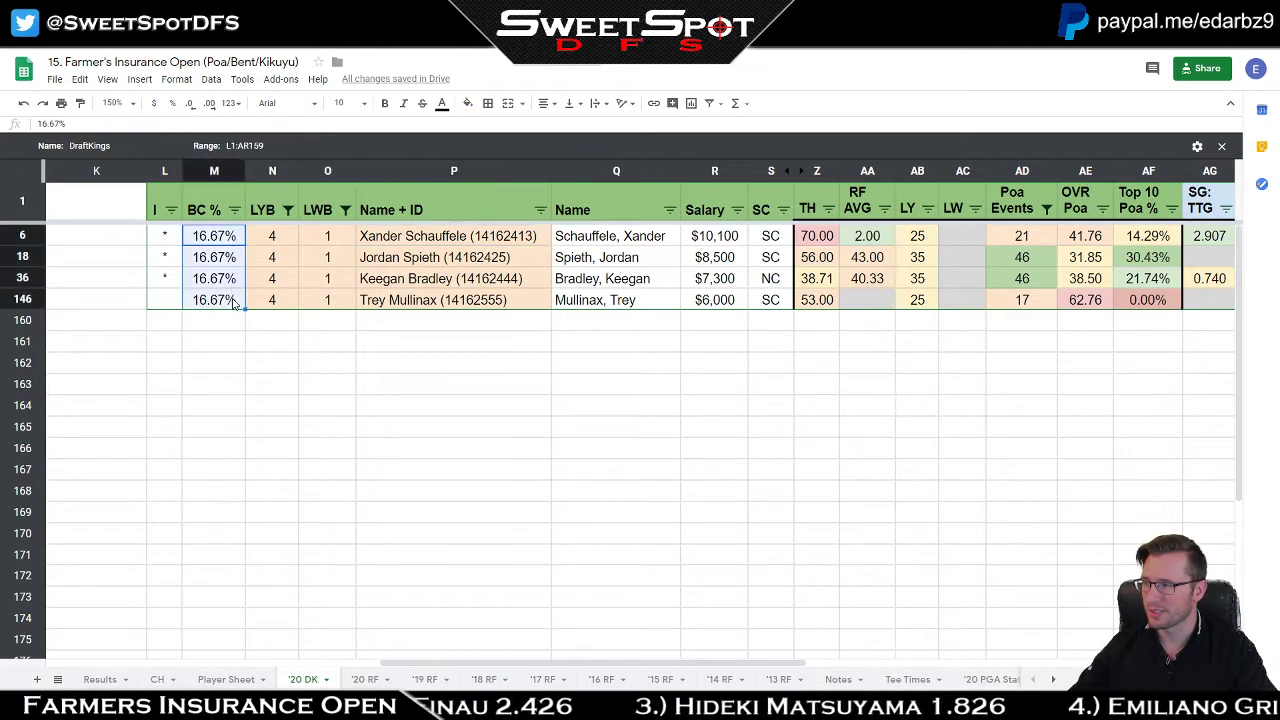
Step: Highlight the names of Xander Schauffele, Jordan Spieth and Keegan Bradley together in the Name + ID column
left_click(428, 341)
left_click(436, 286)
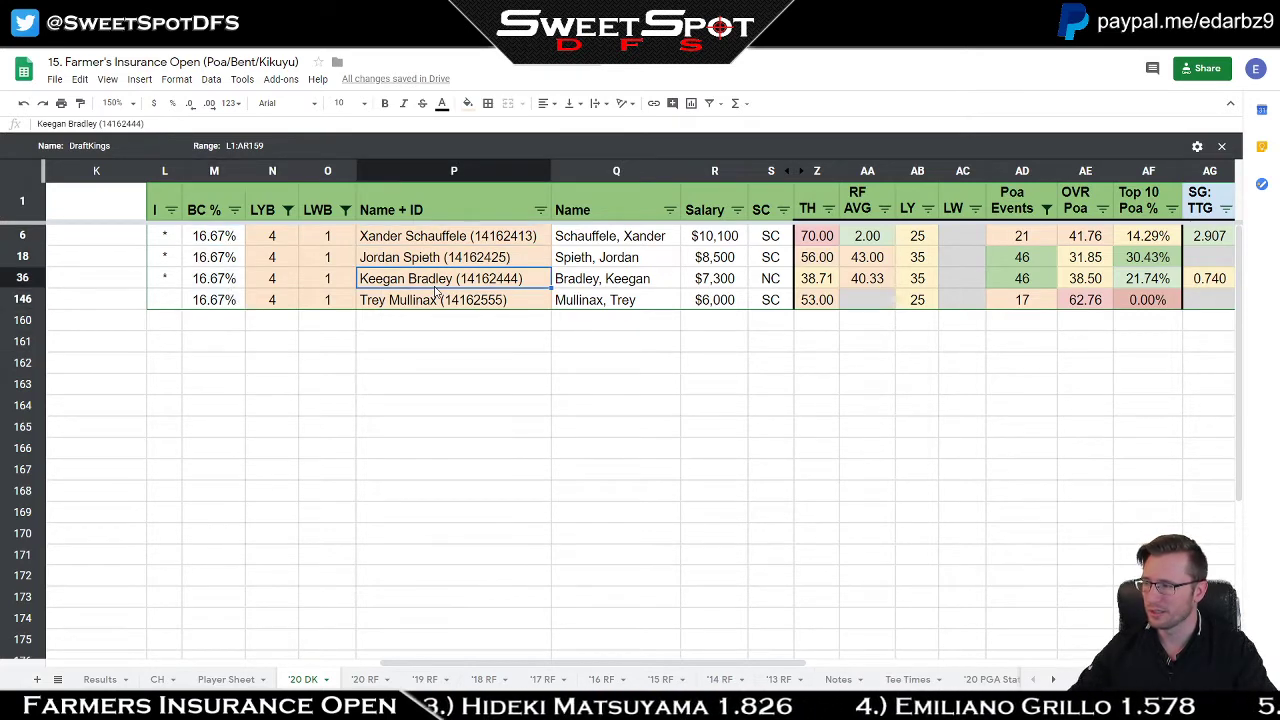
left_click(424, 240)
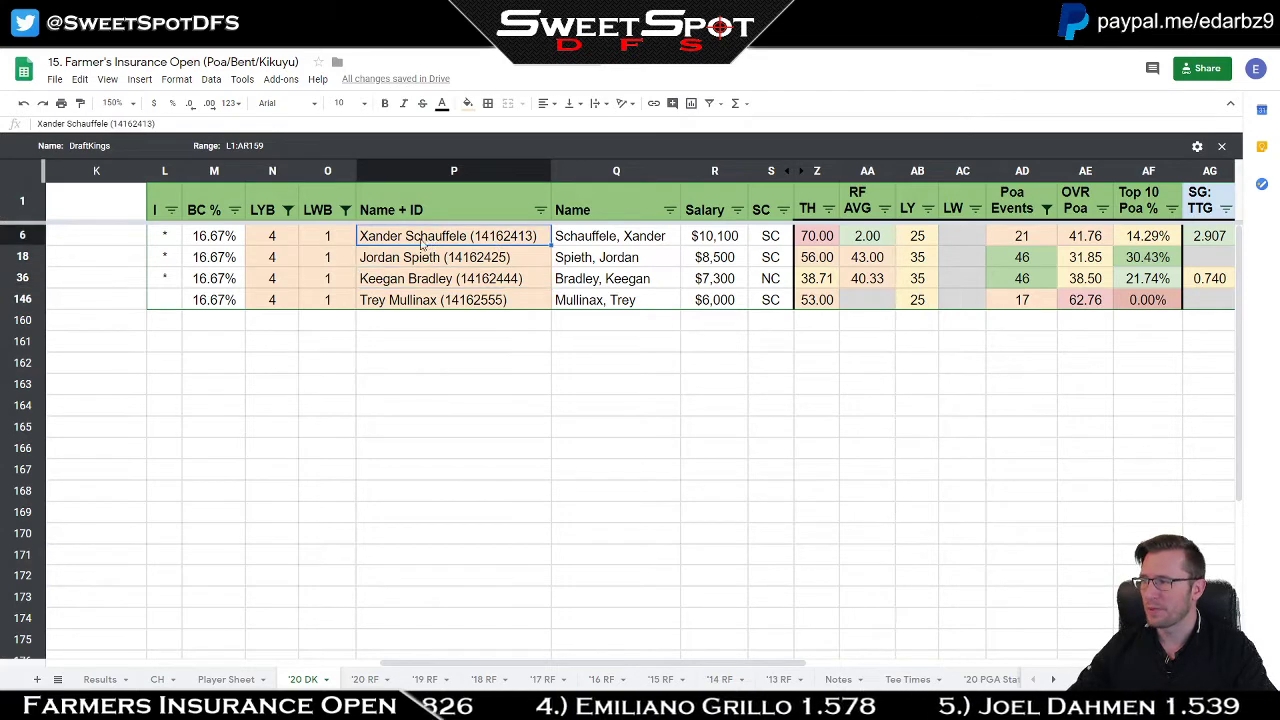
left_click(476, 262, "ctrl")
left_click(478, 283, "ctrl")
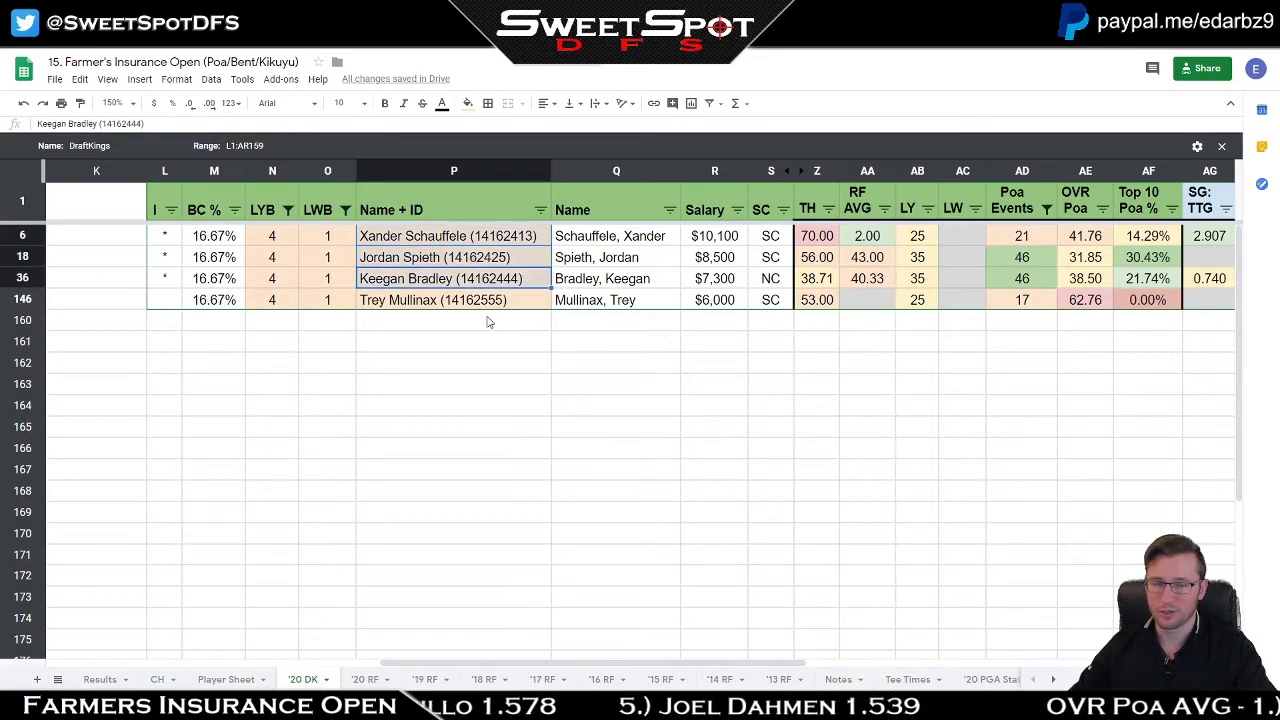
Step: Narrow the LYB 4 golfers to those with an LWB value of 2
left_click(455, 359)
left_click_drag(466, 243, 464, 282)
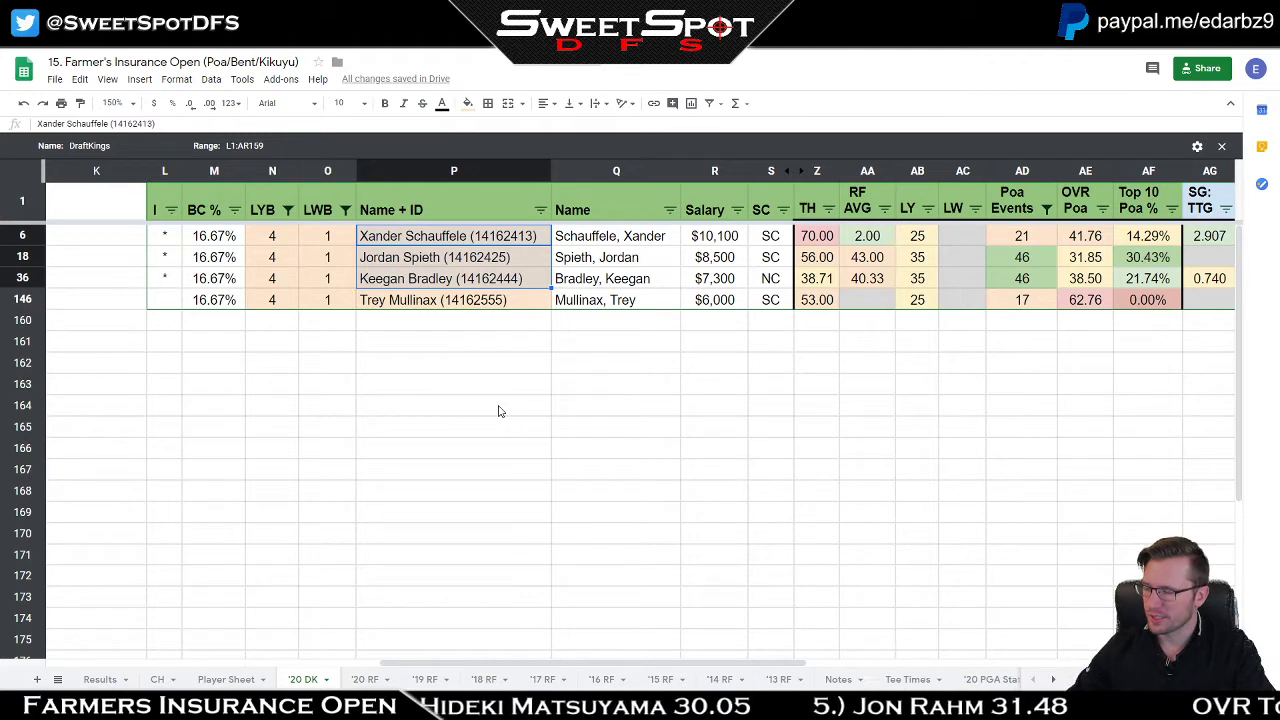
left_click(288, 210)
left_click(345, 210)
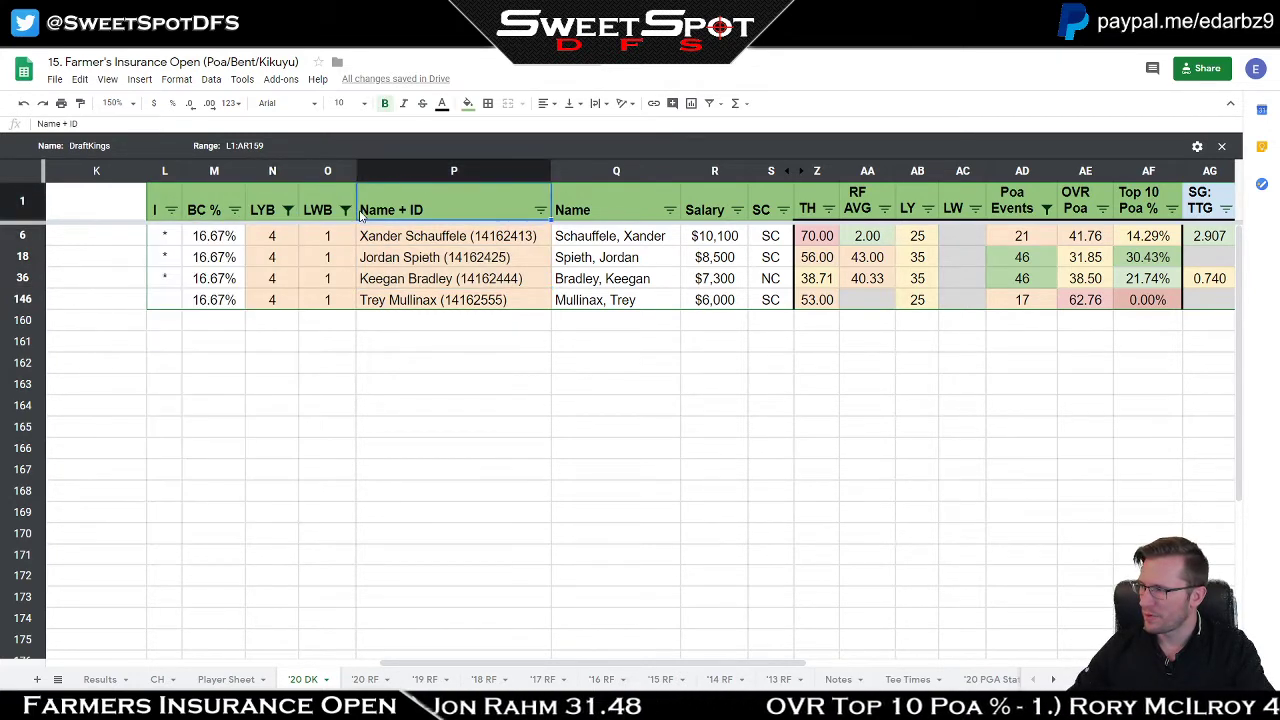
left_click(345, 210)
left_click(200, 389)
left_click(212, 410)
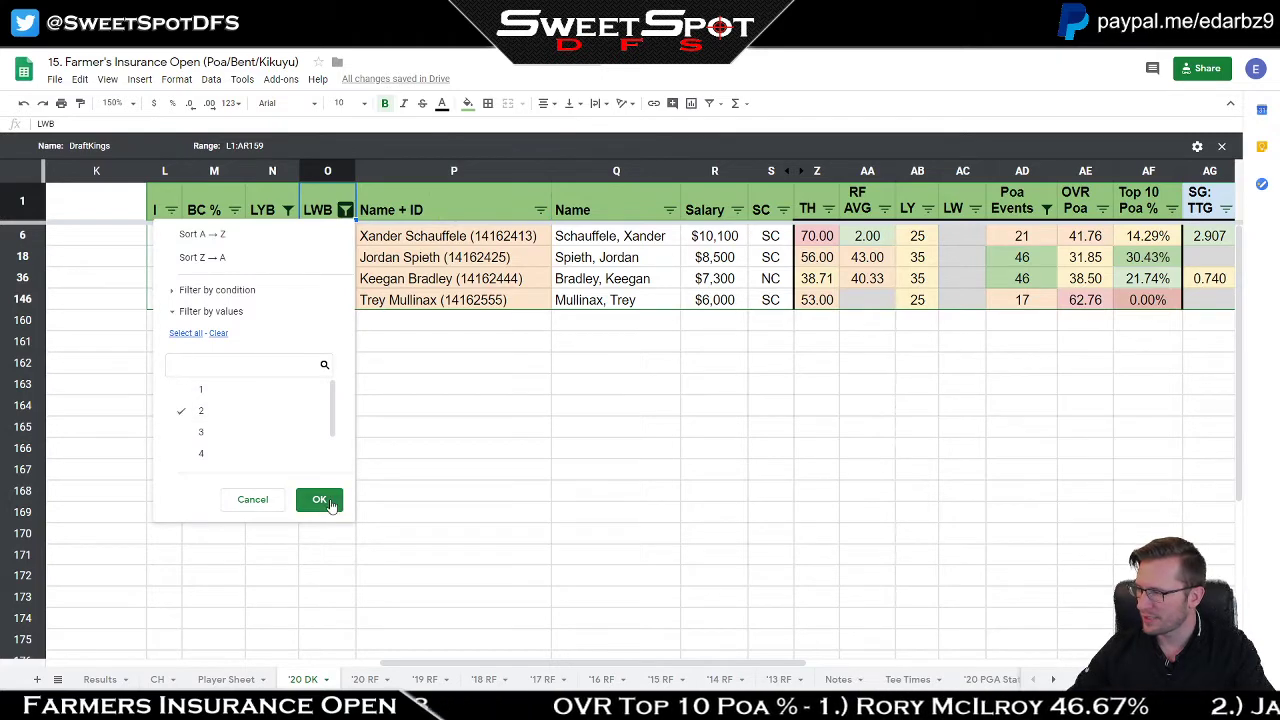
left_click(319, 499)
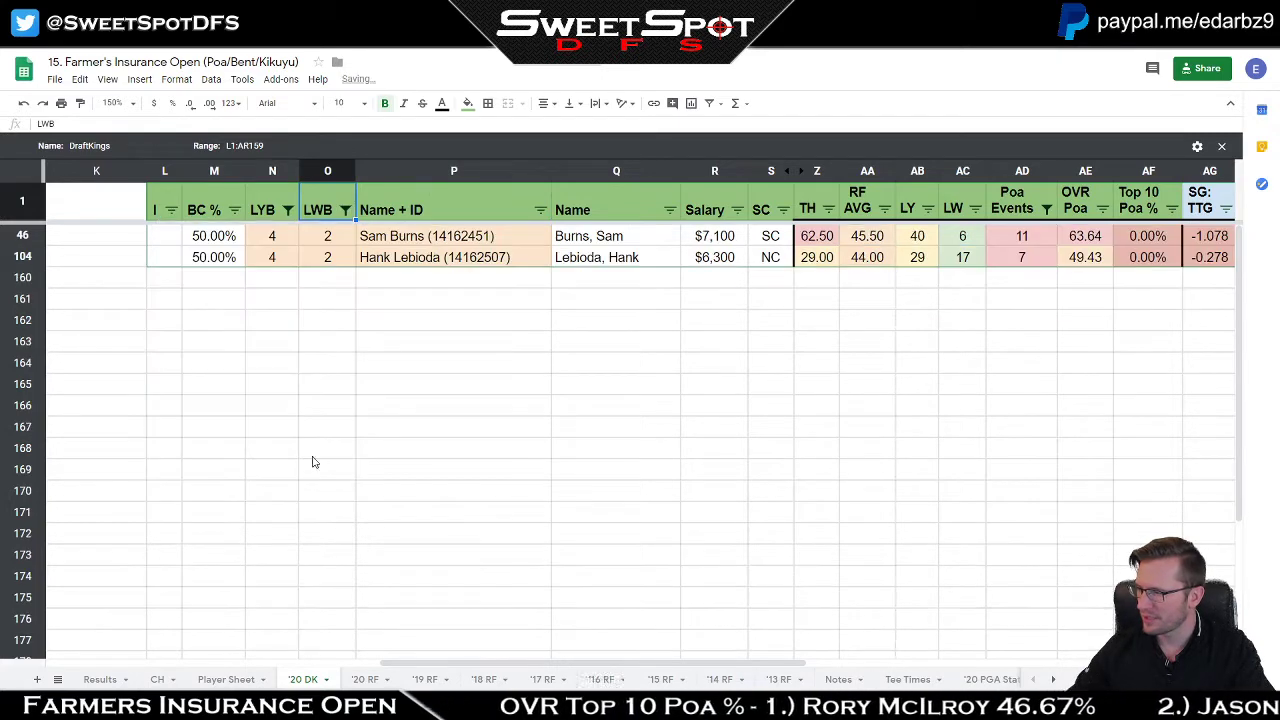
Step: Restore all LWB values in the filter to list every LYB 4 golfer
left_click(347, 211)
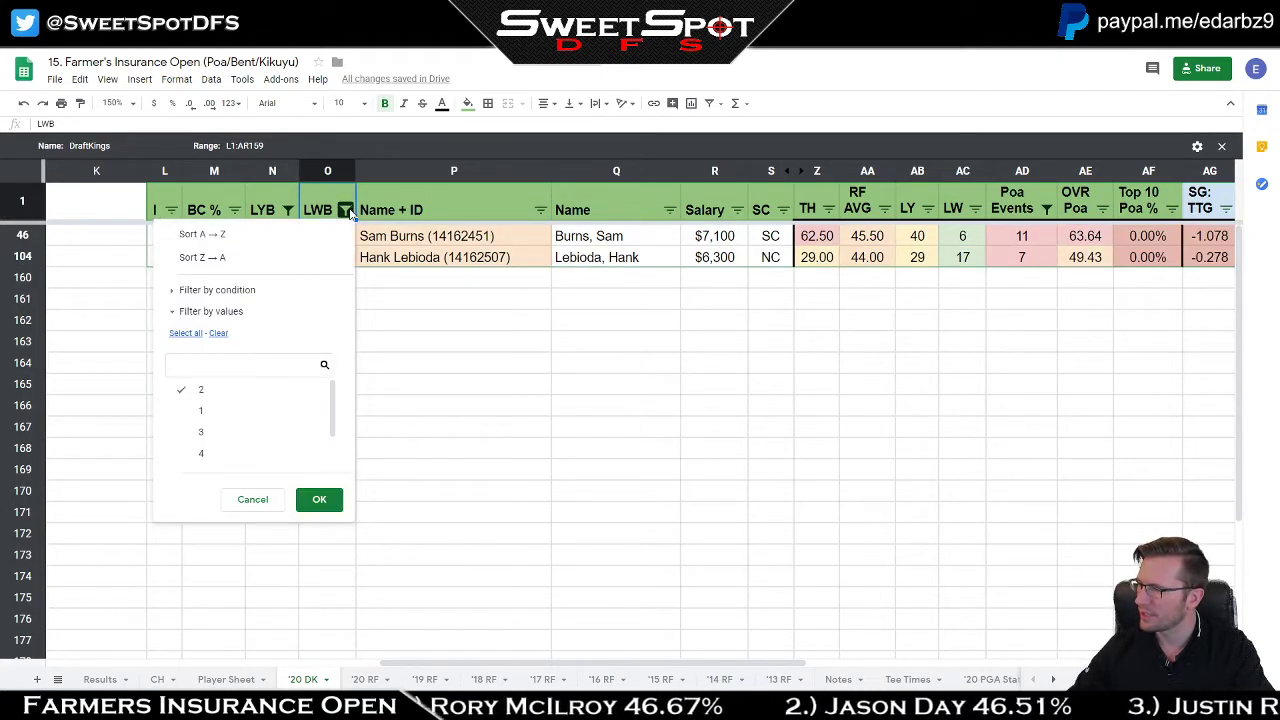
left_click(185, 333)
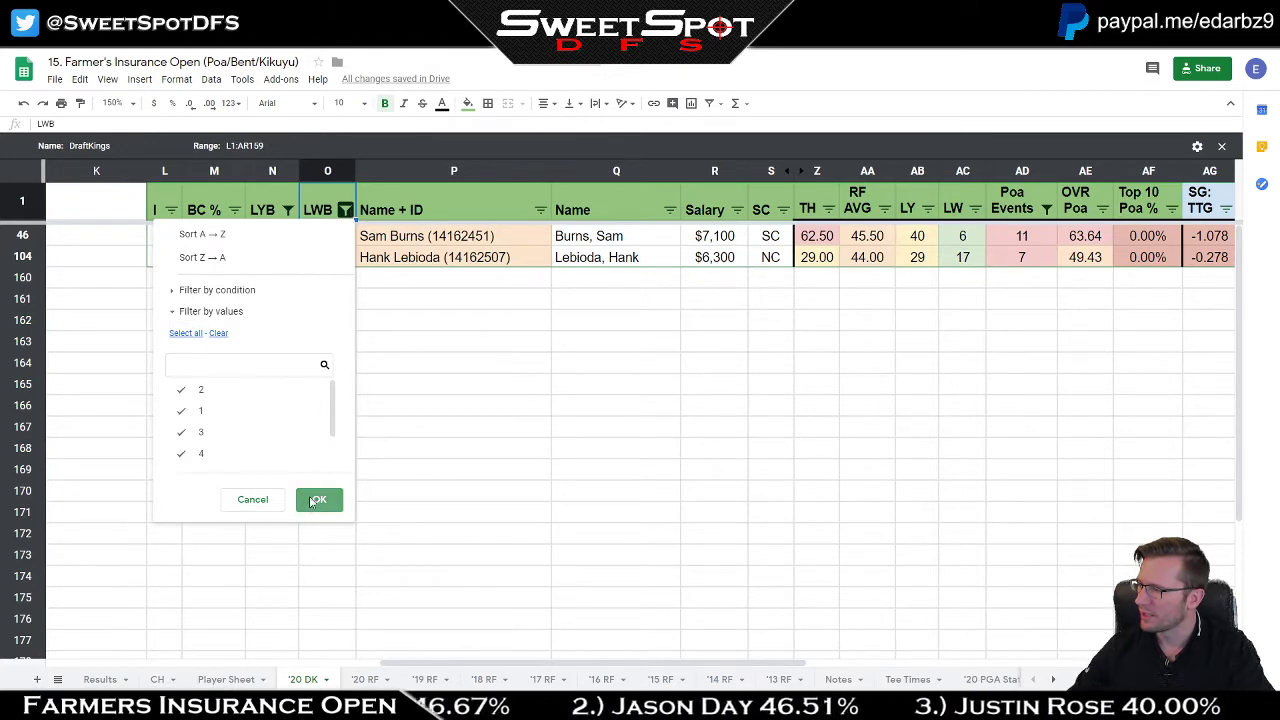
left_click(319, 499)
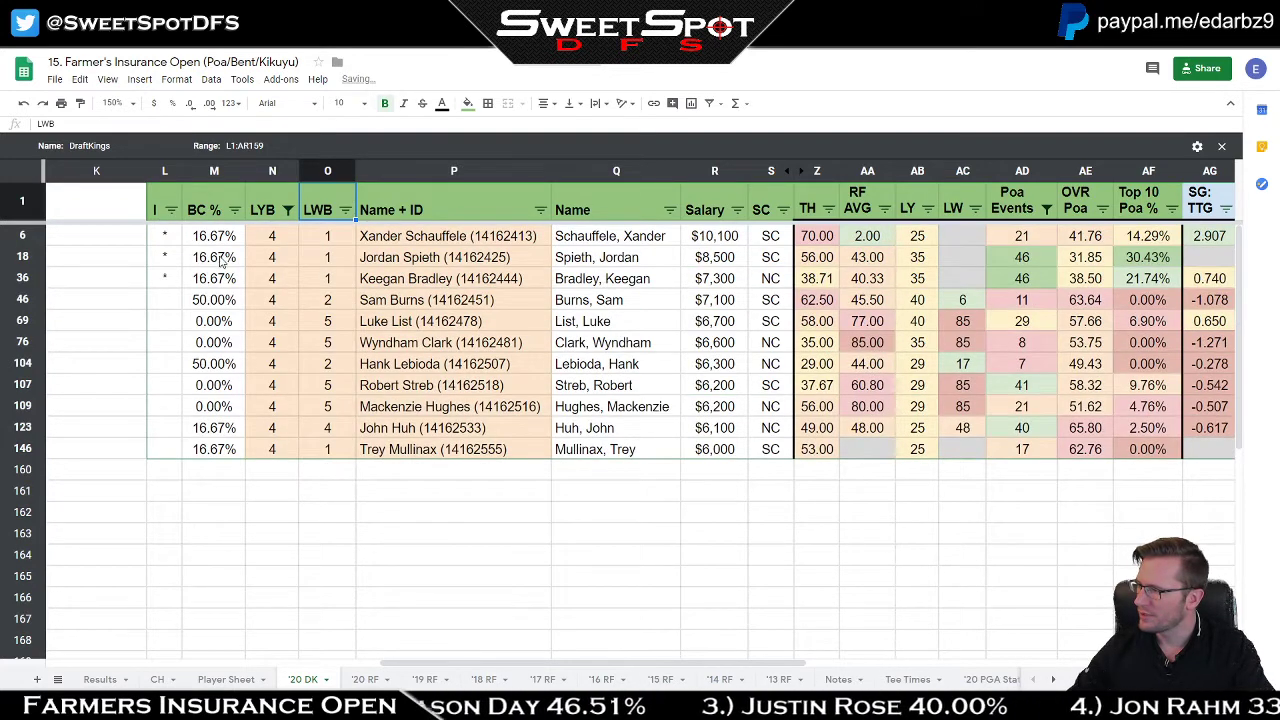
Step: Clear the LWB filter selection and limit the LYB 4 list to LWB 2 again
left_click(346, 211)
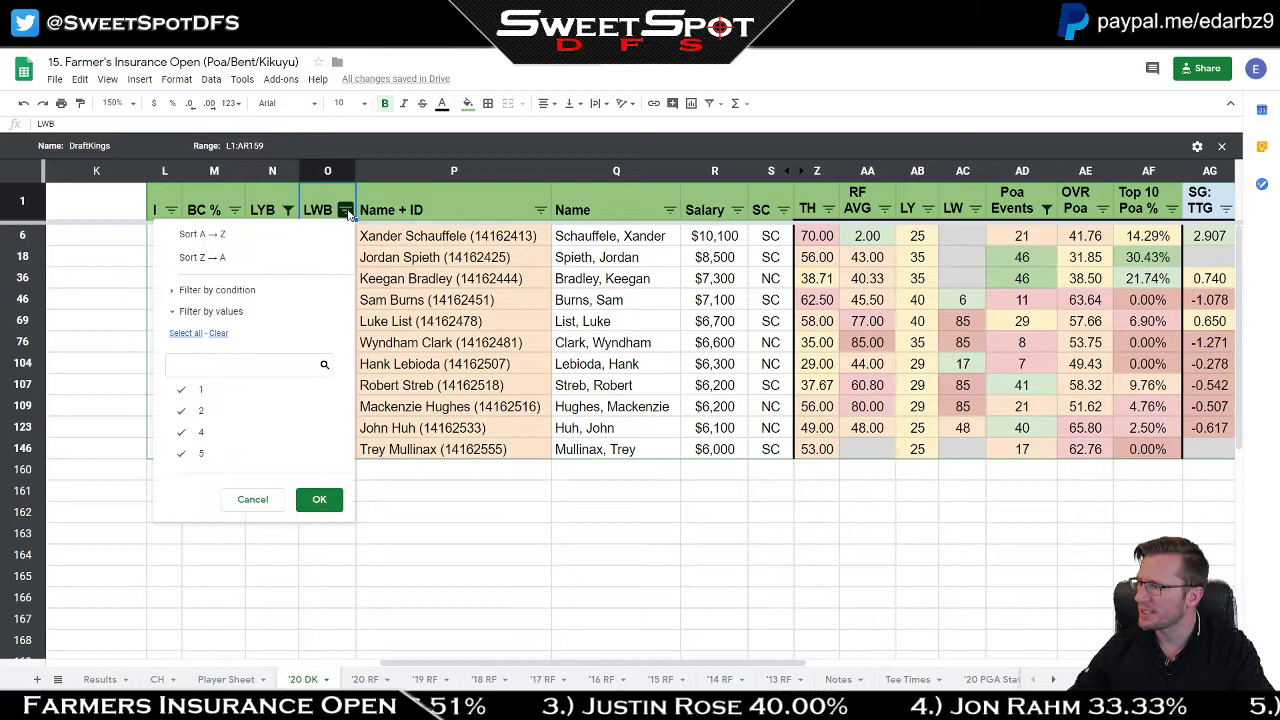
left_click(218, 333)
left_click(190, 411)
left_click(319, 499)
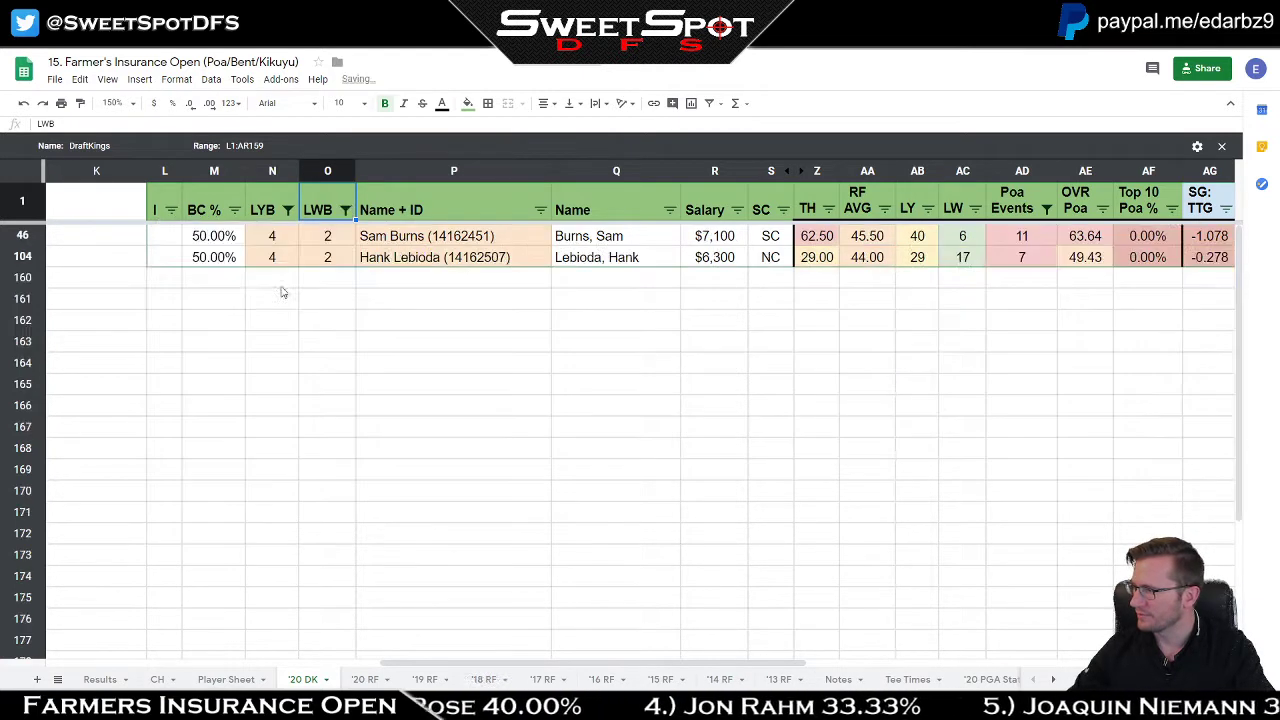
Step: Change the LYB filter to show the golfers with value 6
left_click(288, 210)
scroll(182, 410, "down", 2)
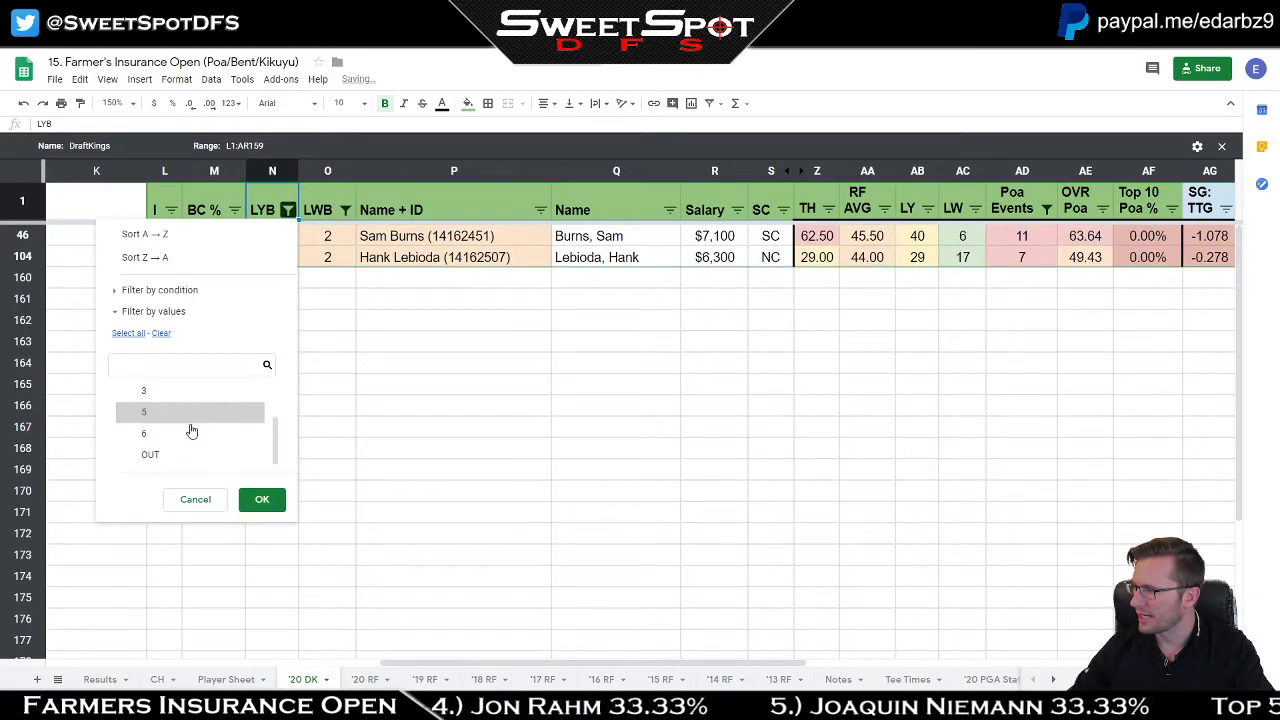
left_click(177, 434)
left_click(262, 499)
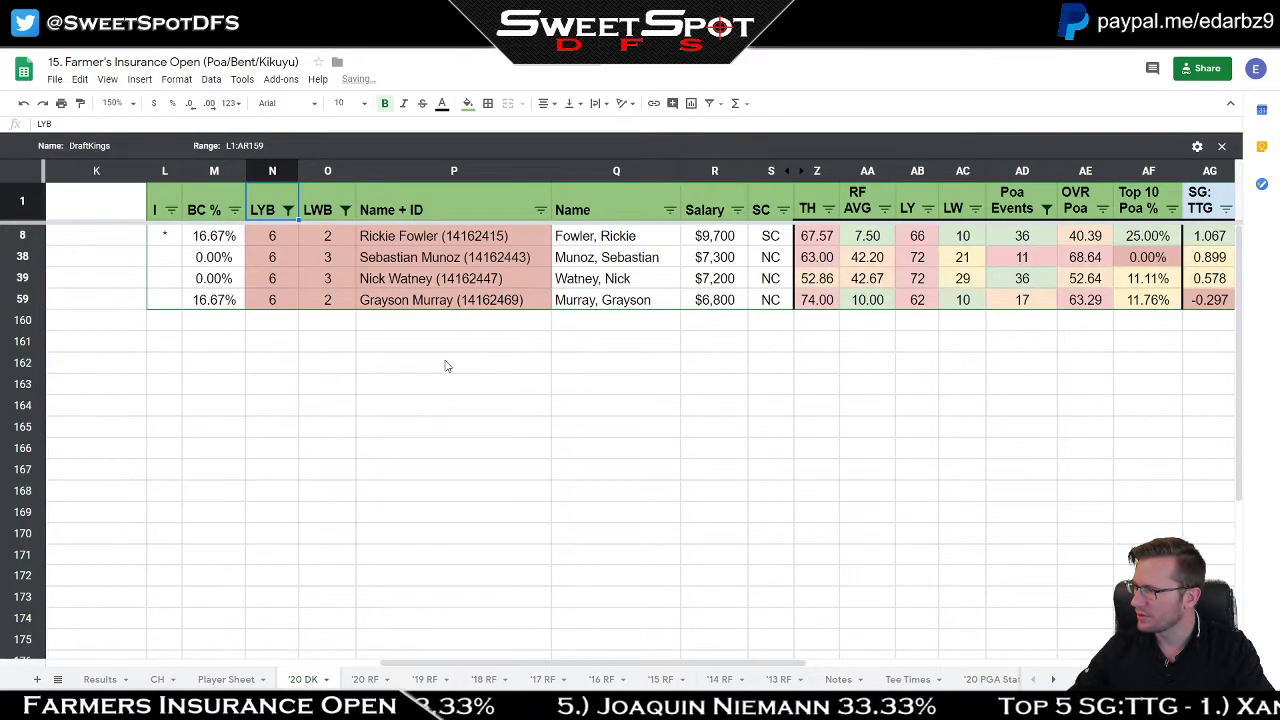
Step: Check Rickie Fowler's BC % and salary among the filtered LYB 6 golfers
left_click(436, 237)
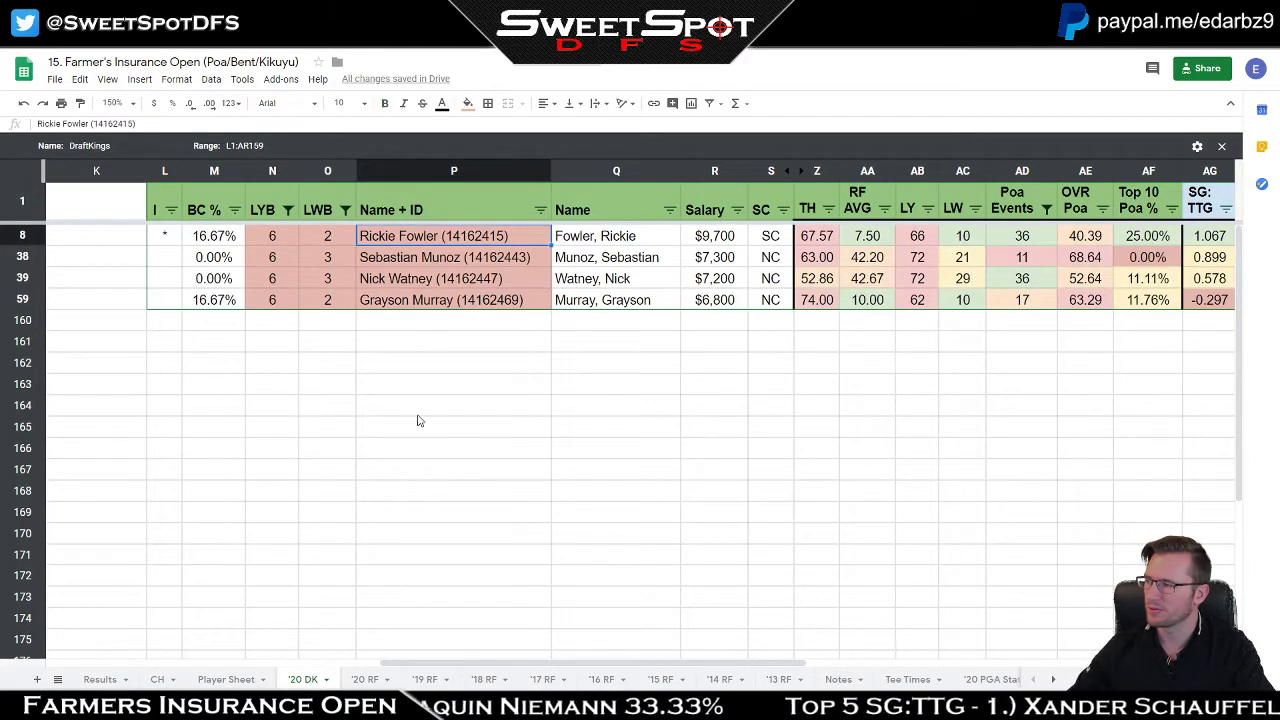
left_click(212, 240)
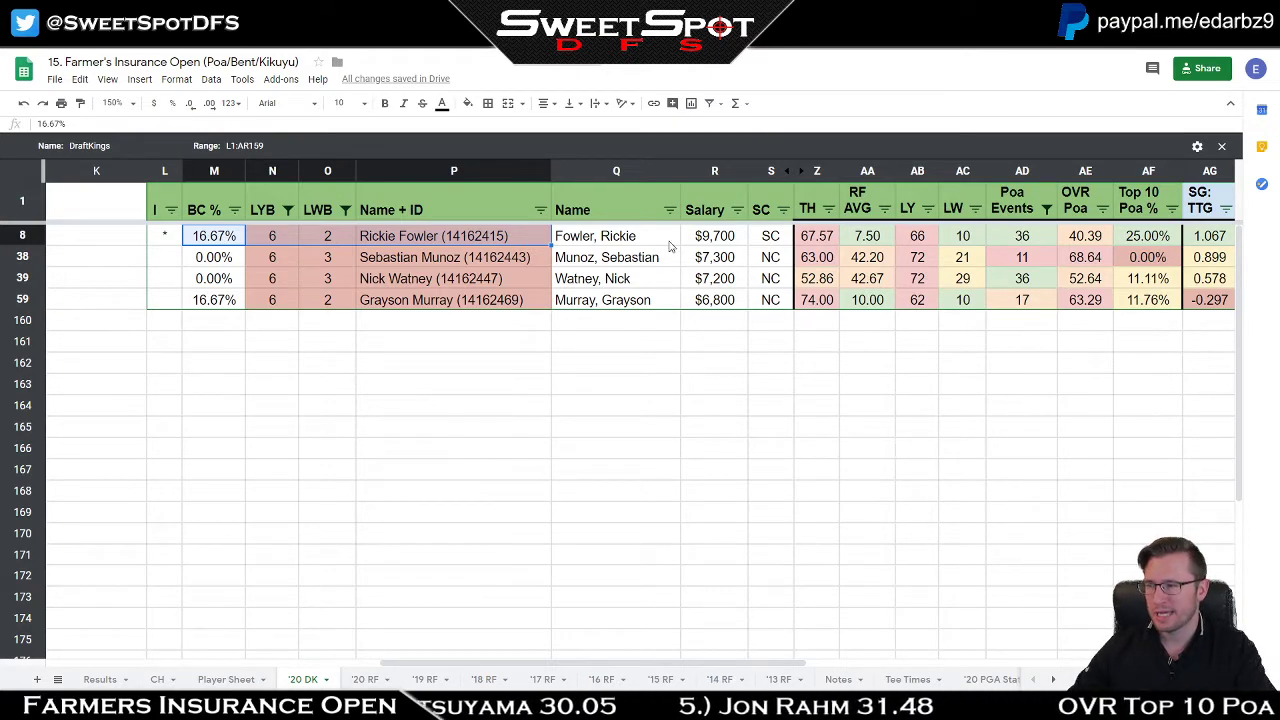
left_click(728, 242)
left_click(597, 331)
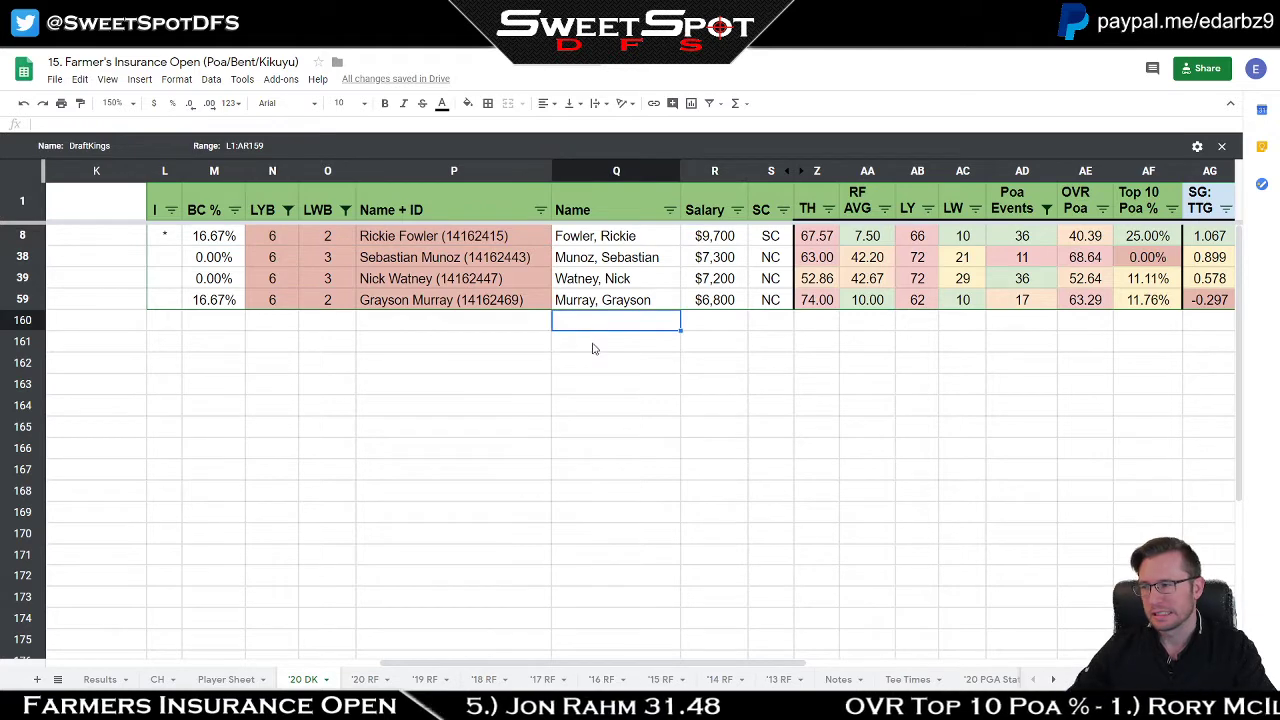
left_click(594, 348)
left_click(593, 368)
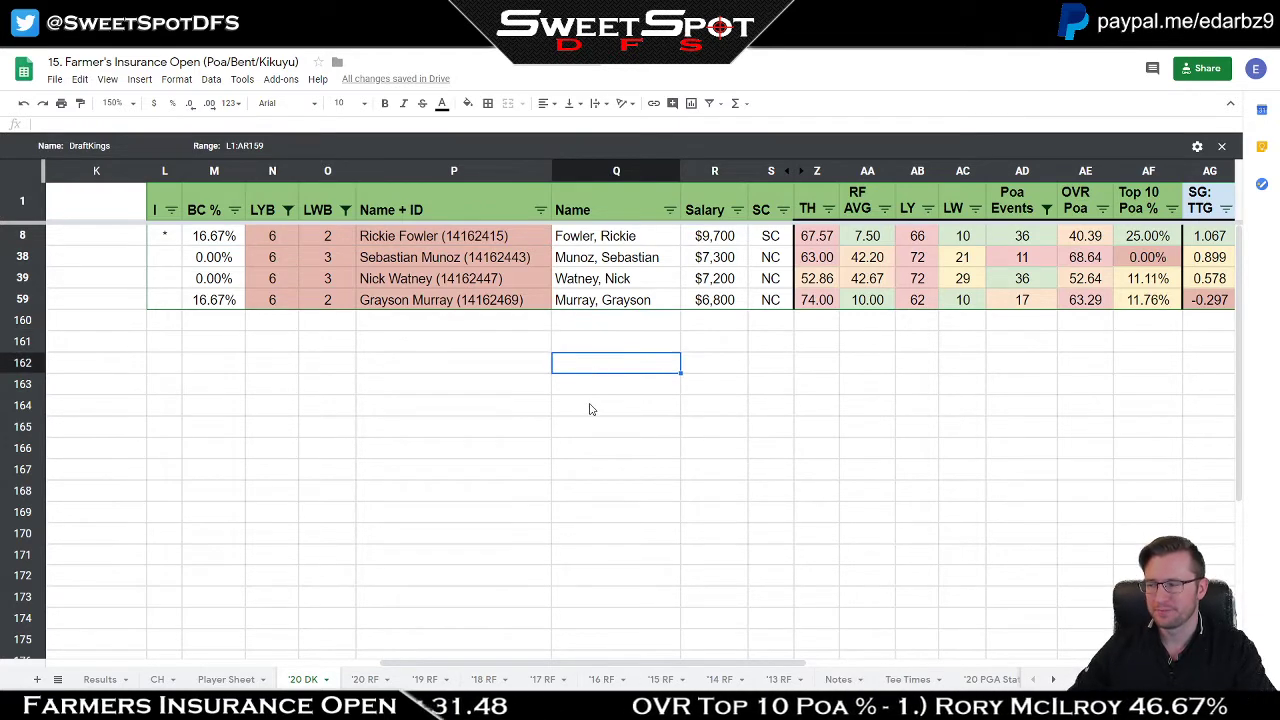
left_click(607, 242)
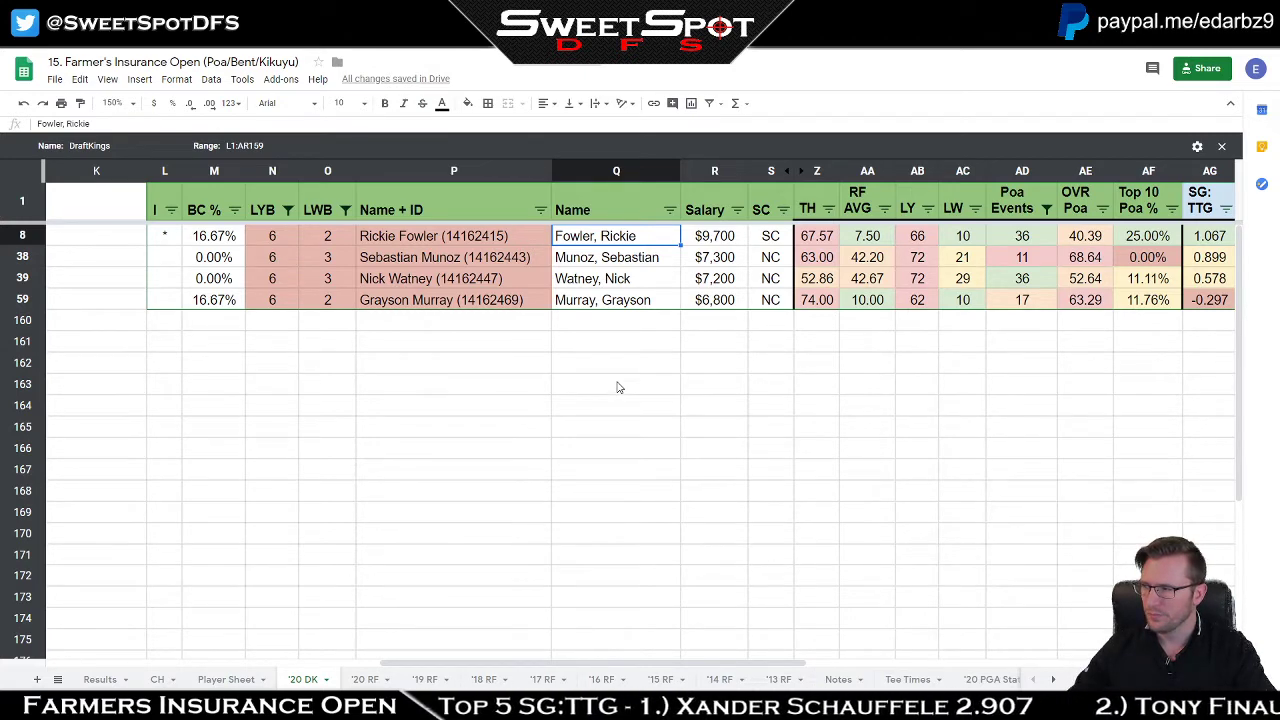
Step: Reselect all values in the LWB and LYB filters to list the golfers of every LWB and LYB group
left_click(345, 209)
left_click(185, 333)
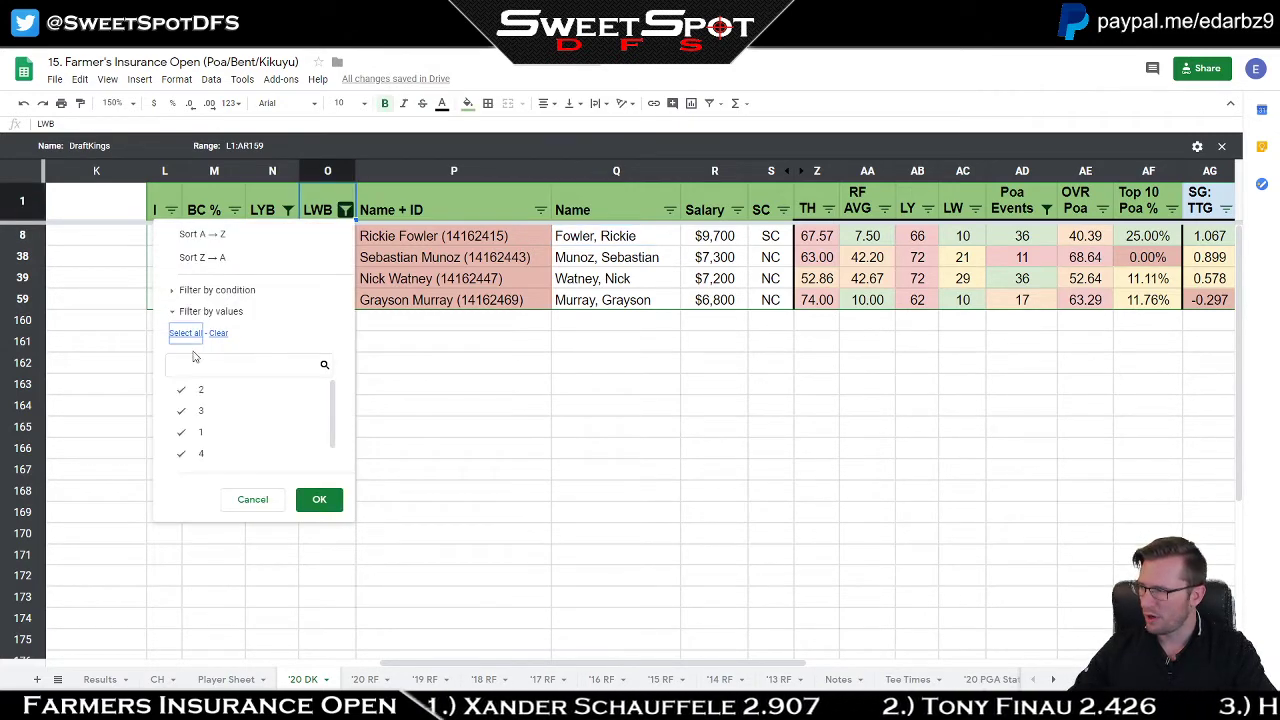
left_click(319, 499)
left_click(288, 210)
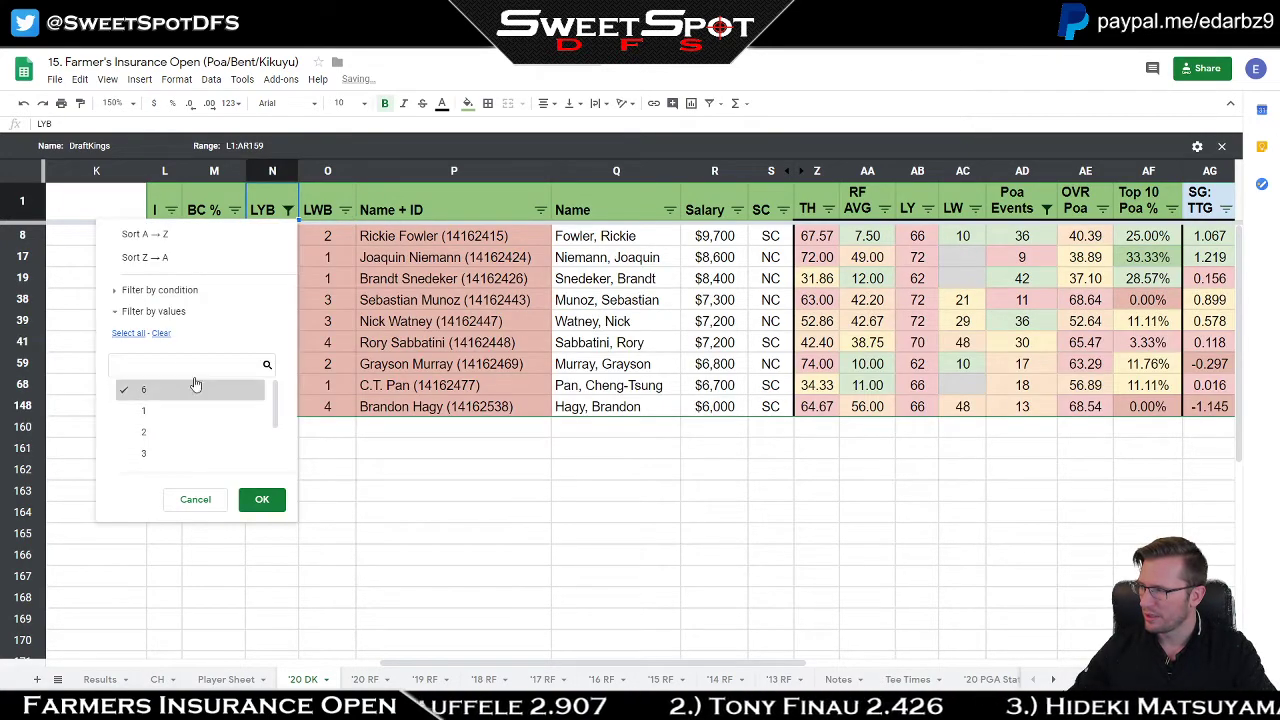
left_click(128, 333)
left_click(262, 499)
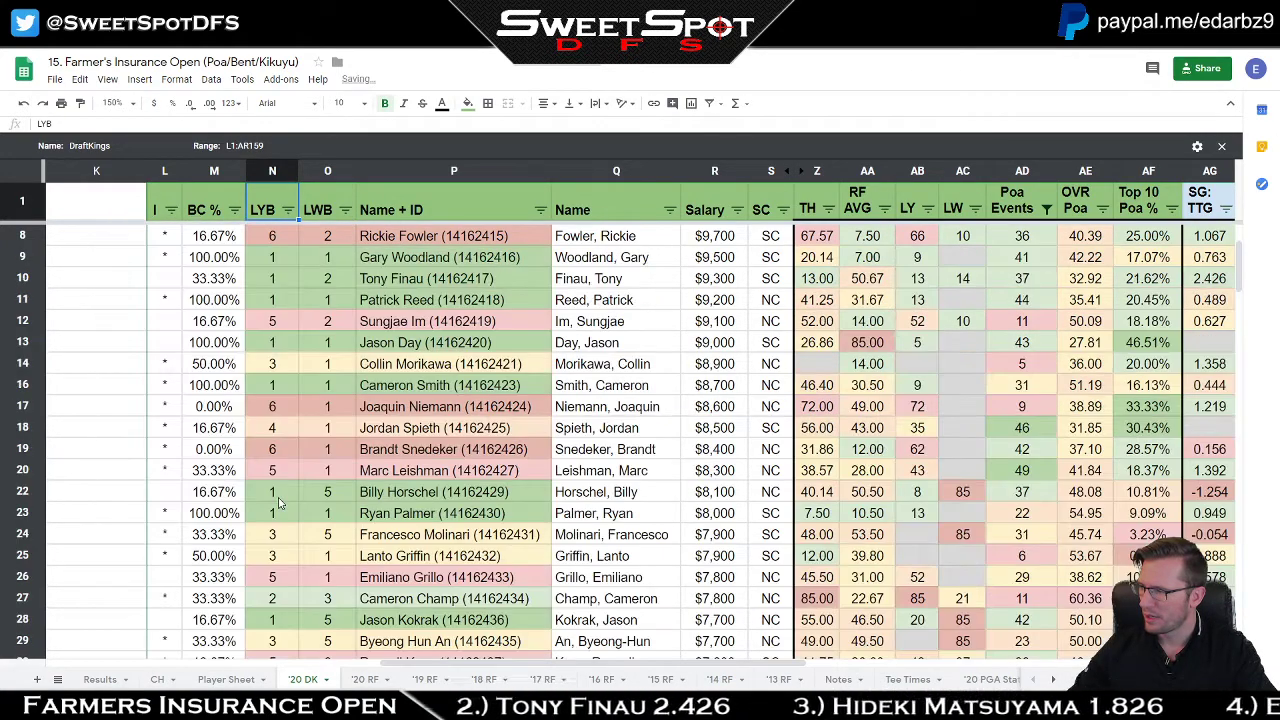
scroll(280, 503, "up", 2)
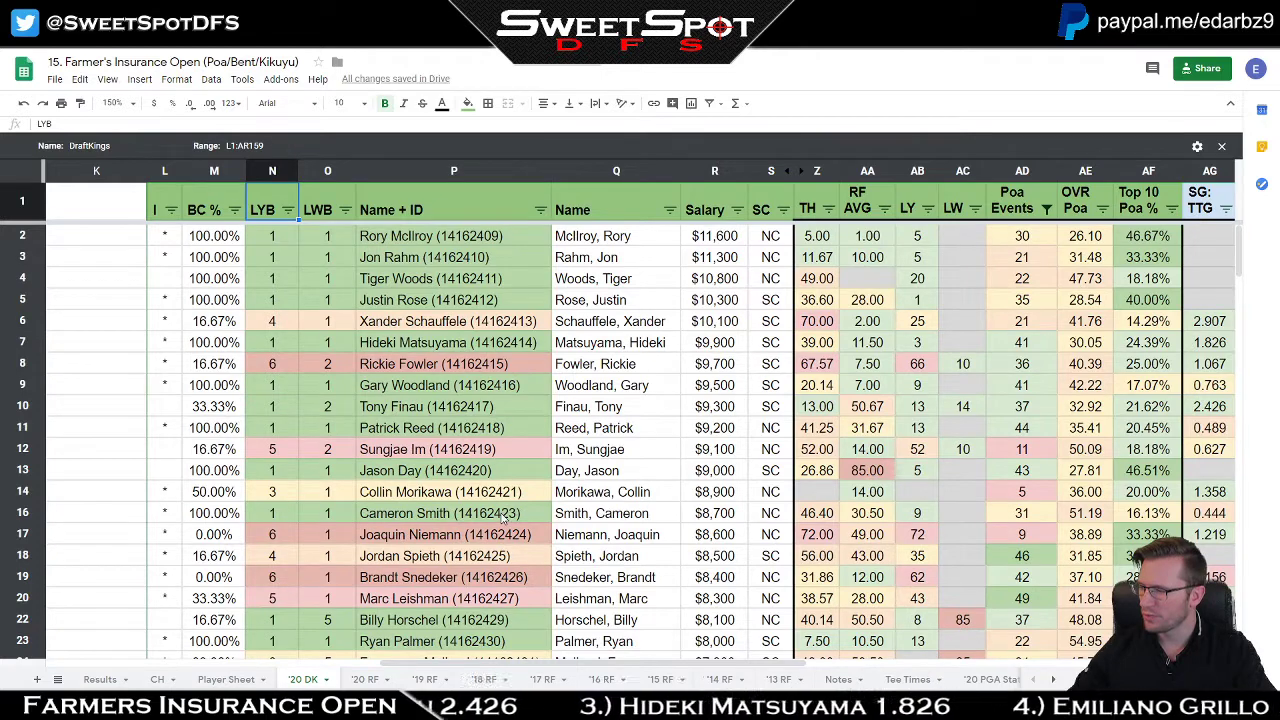
Step: Switch to the 00c. 2020 Lineup Construction spreadsheet and check how far the Jordan Spieth entries run in column G
key("alt+Tab")
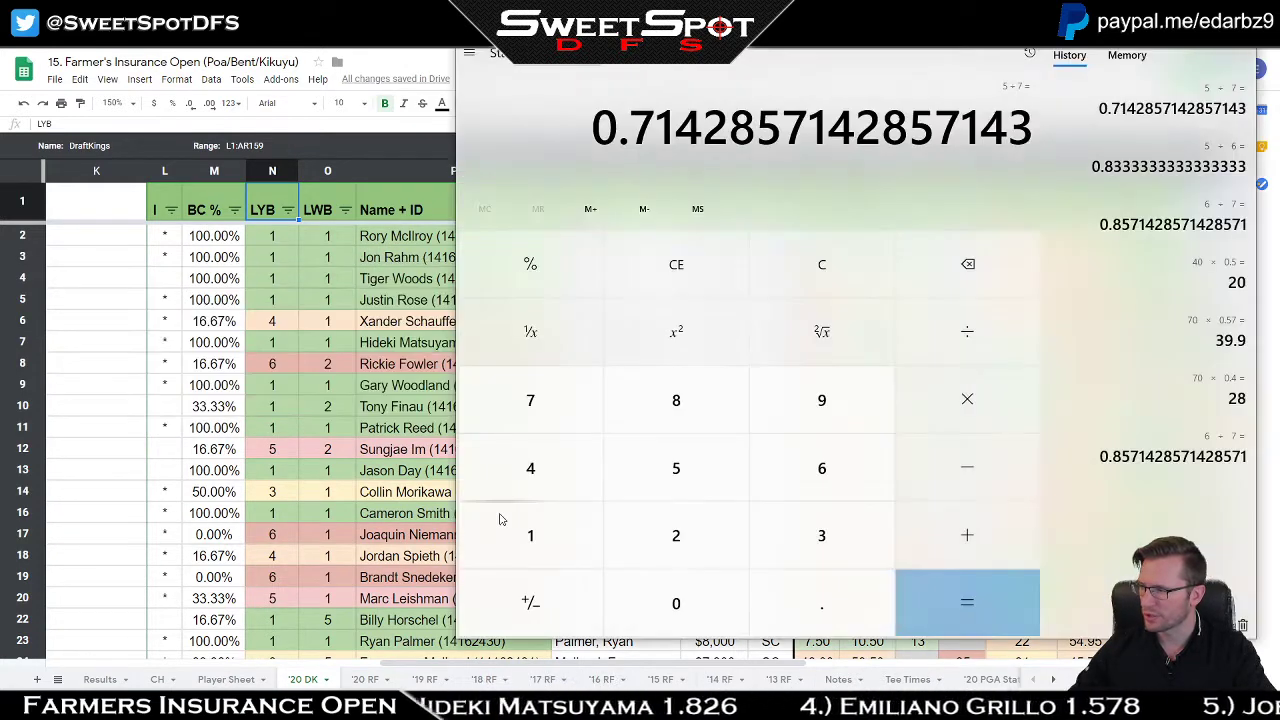
key("alt+Tab")
key("alt+Tab")
key("alt+Tab")
key("alt+Tab")
key("alt+Tab")
key("alt+Tab")
key("alt+Tab")
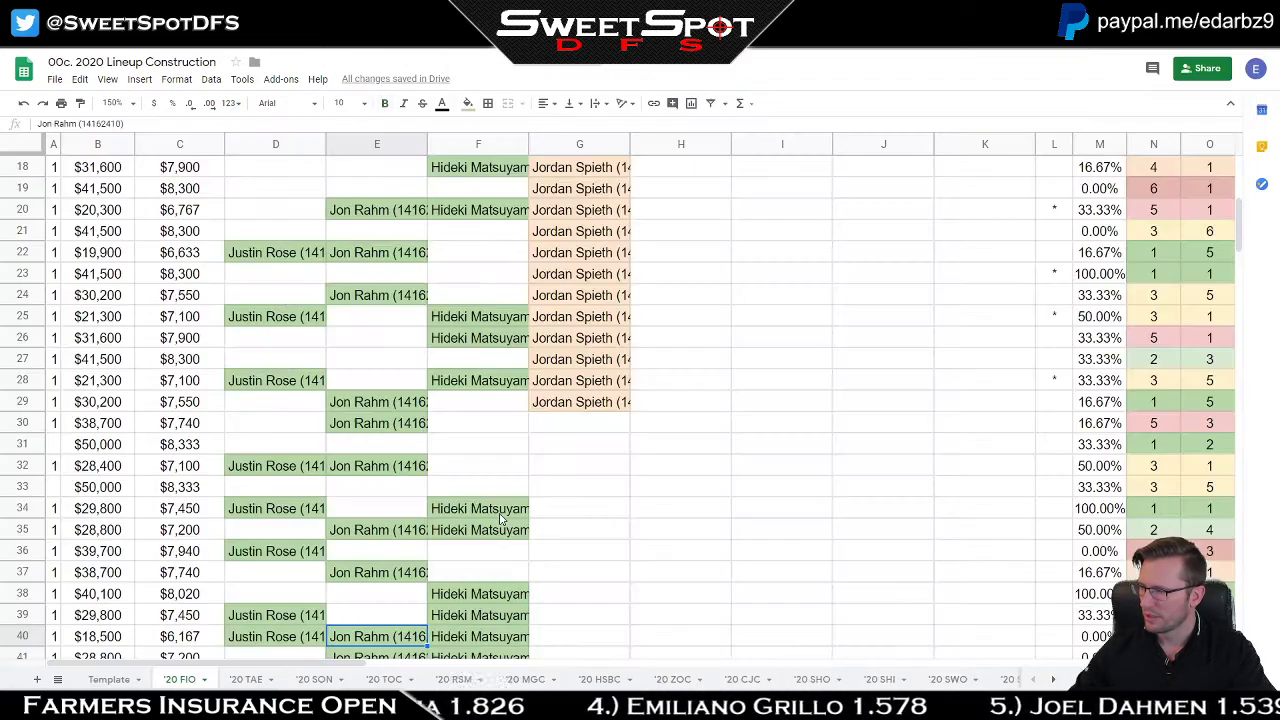
scroll(606, 483, "up", 6)
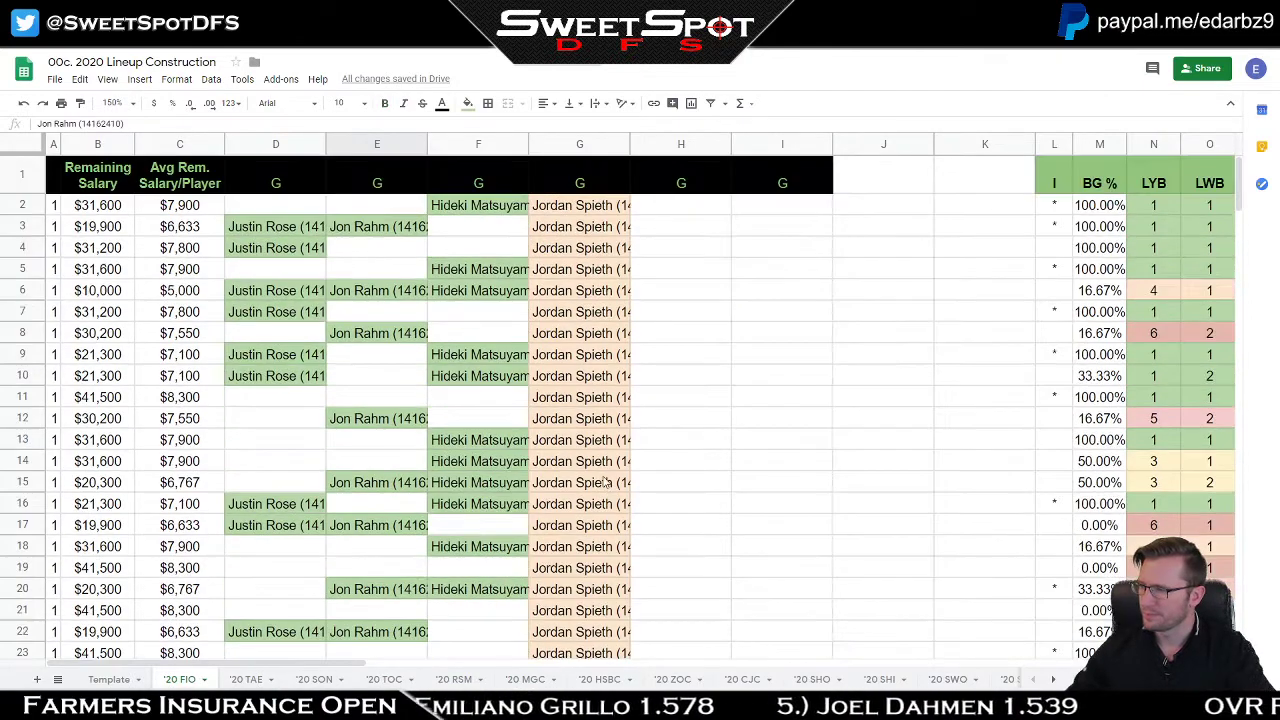
left_click(582, 228)
scroll(610, 380, "down", 5)
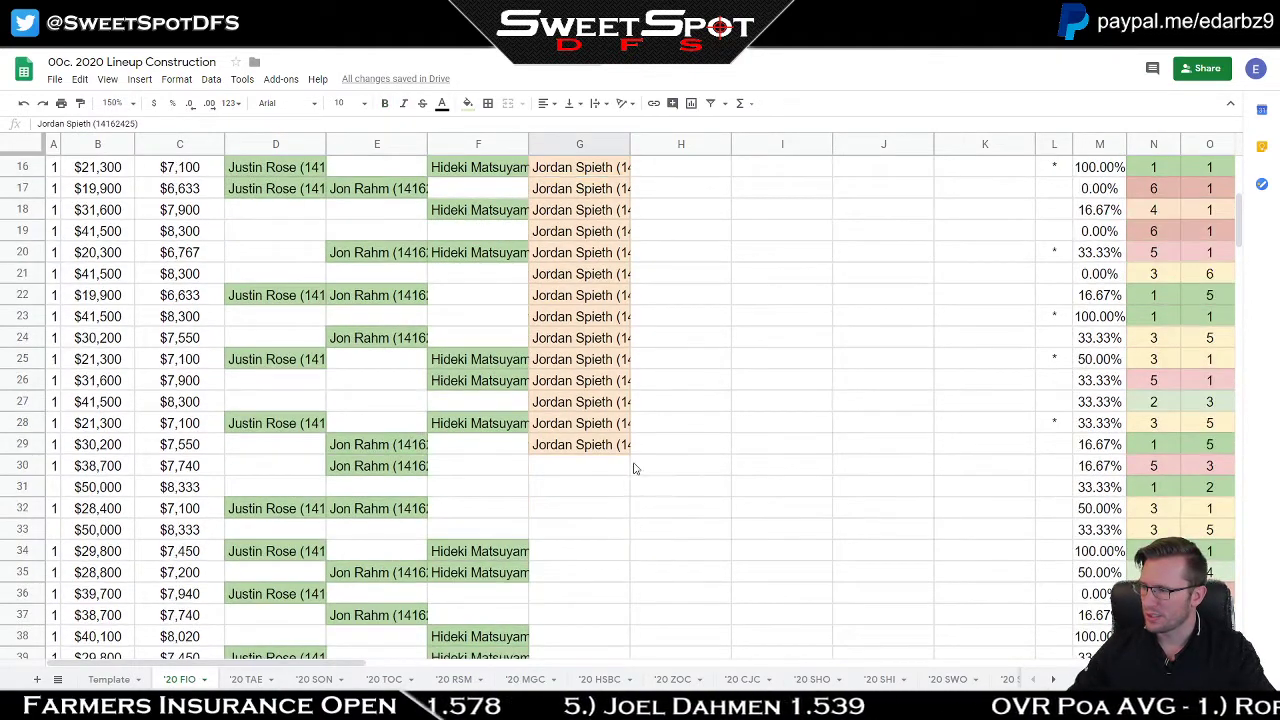
scroll(615, 477, "up", 5)
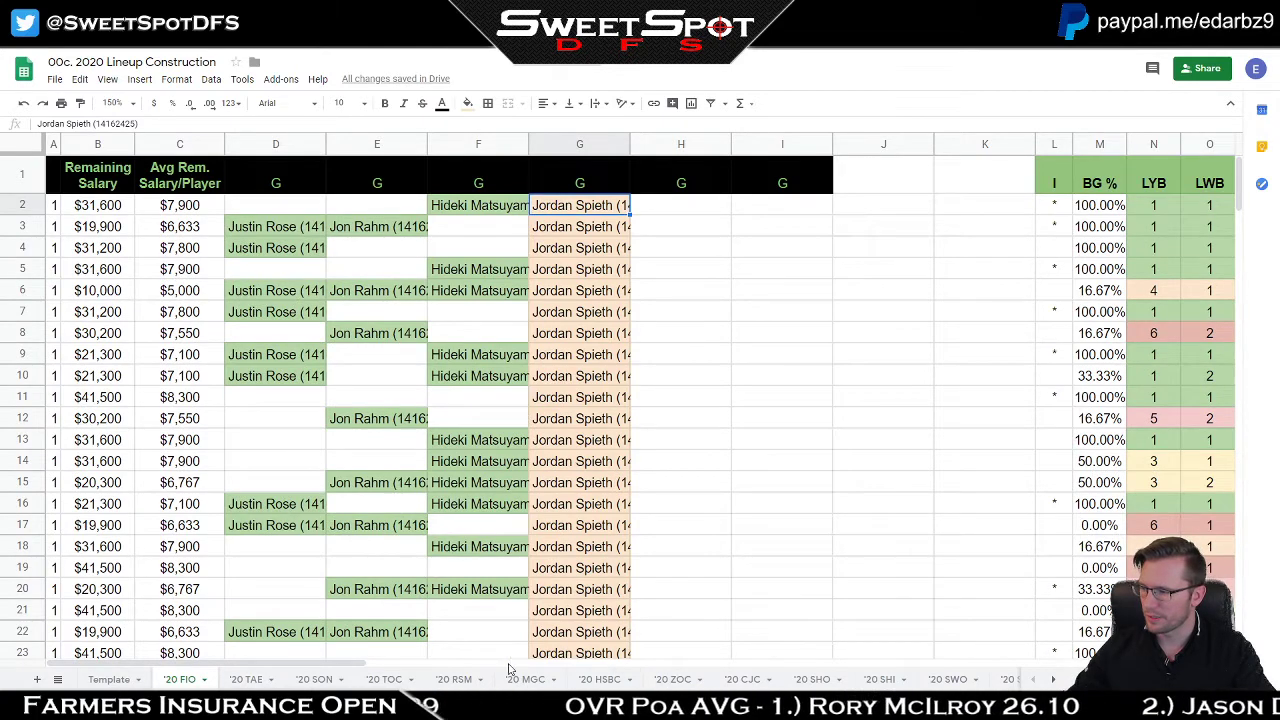
Step: Copy Xander Schauffele's Name + ID into column G directly below the Jordan Spieth entries and fill it through G30:G41
scroll(508, 668, "right", 5)
left_click(550, 291)
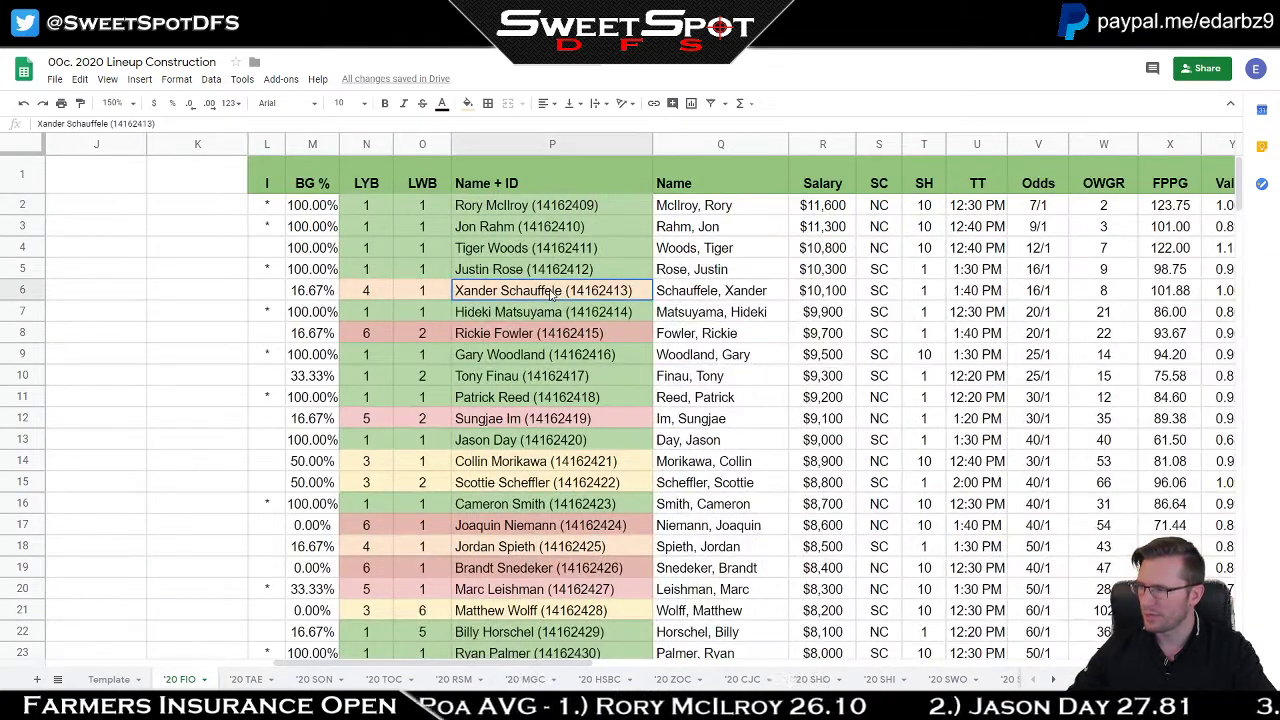
key("ctrl+c")
scroll(337, 397, "down", 10)
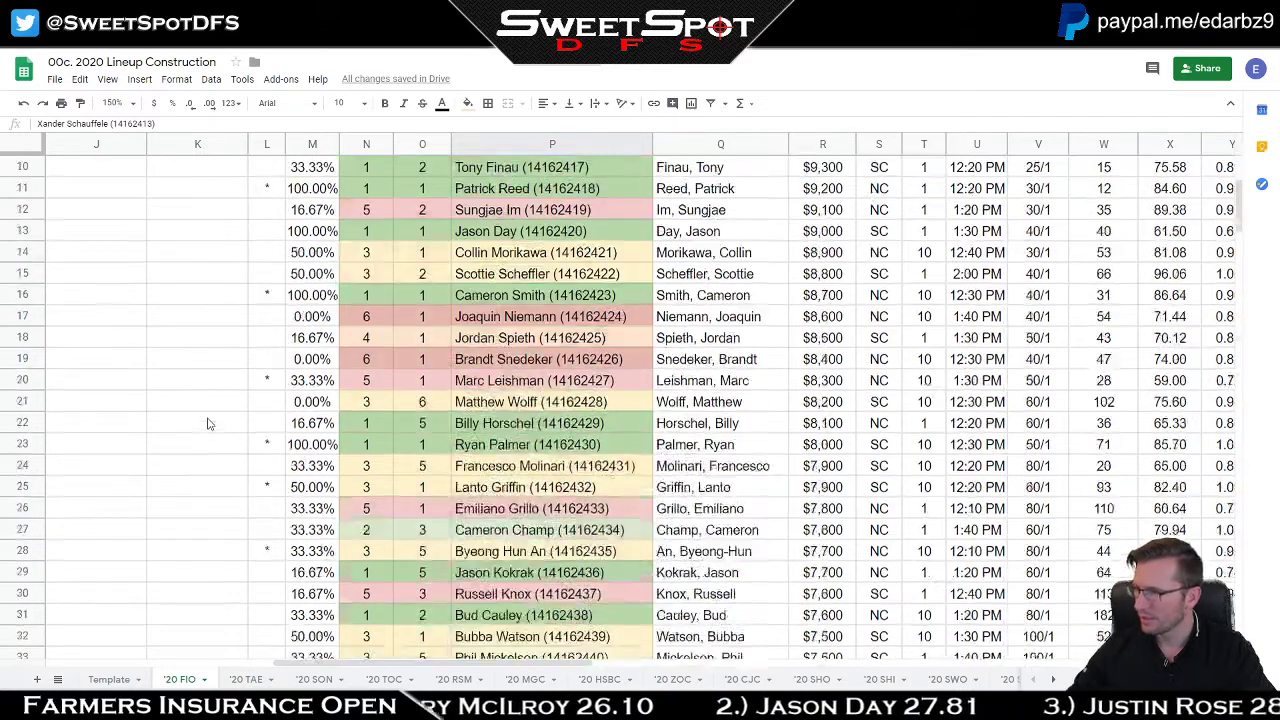
scroll(398, 665, "left", 1)
scroll(398, 665, "left", 5)
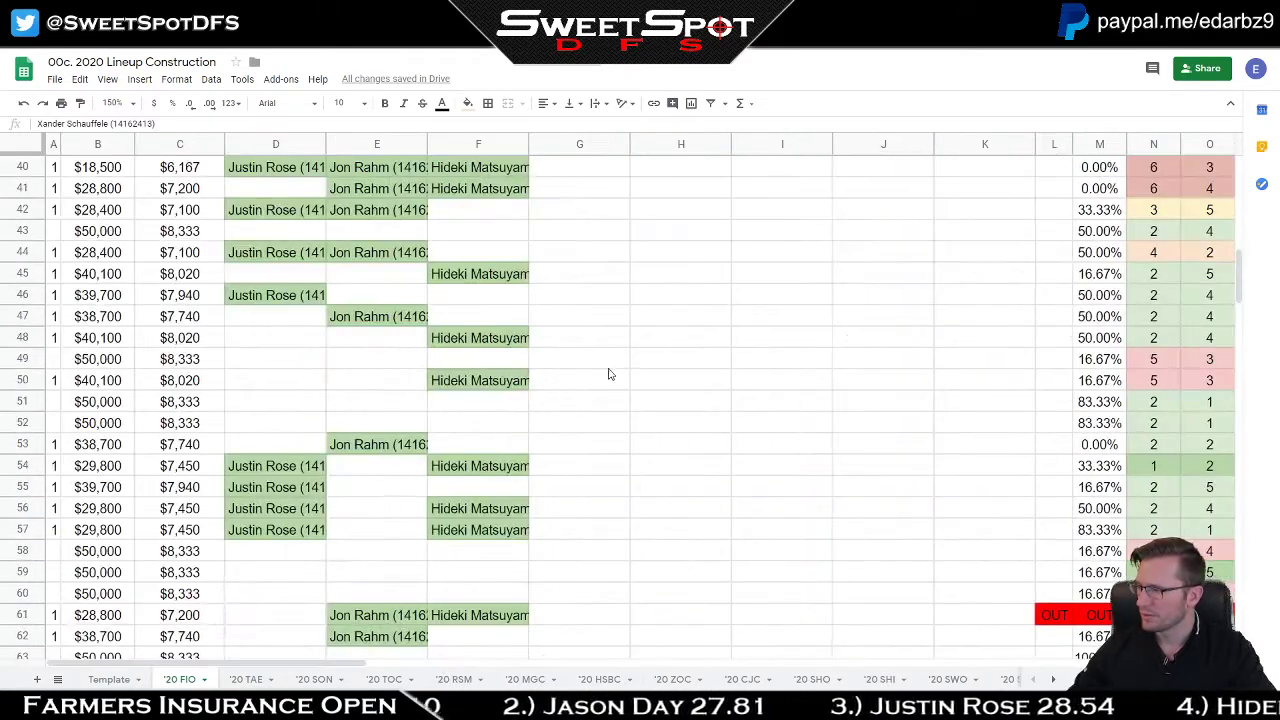
scroll(614, 352, "up", 7)
left_click(592, 387)
key("ctrl+v")
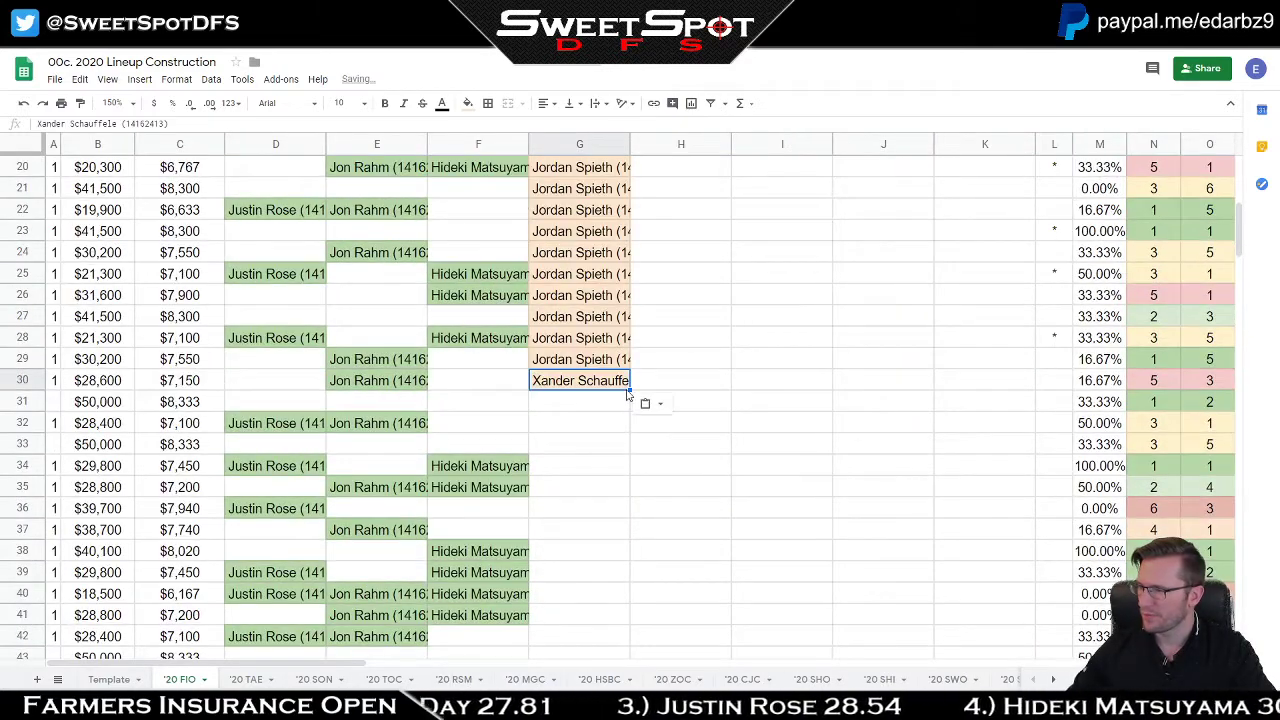
left_click_drag(630, 390, 608, 620)
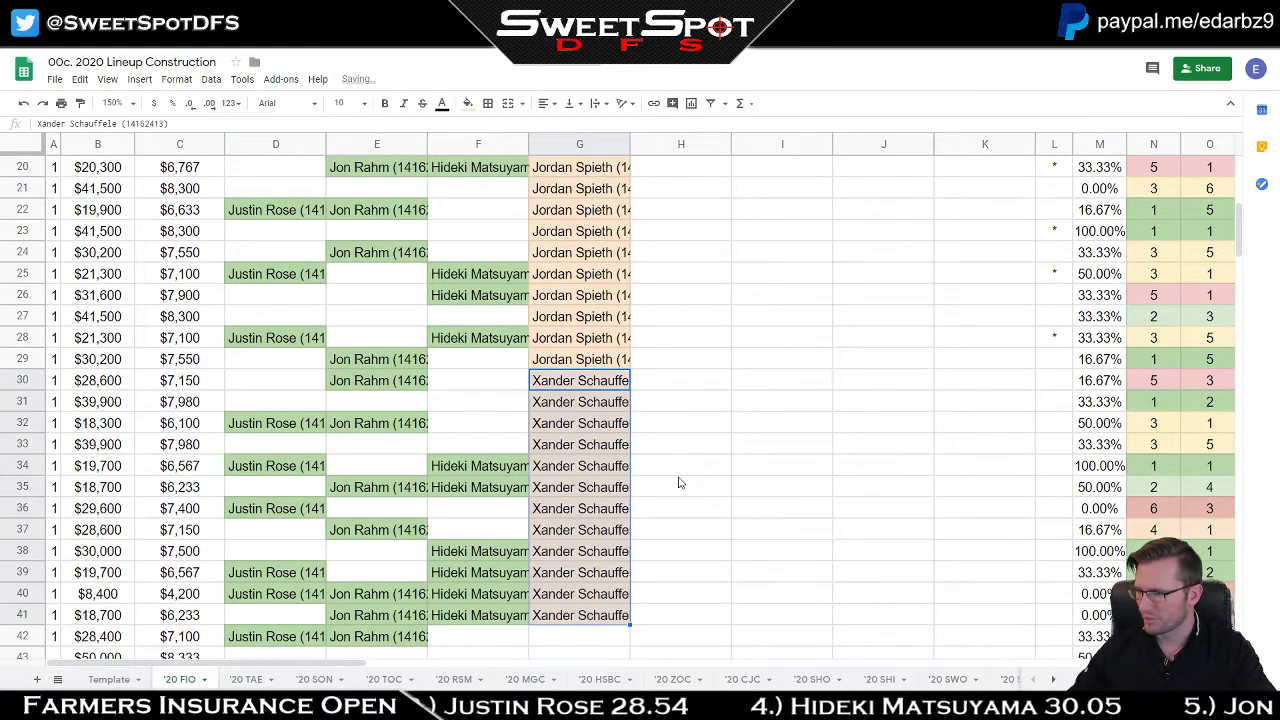
Step: Randomize the range G2:G71 to spread the Jordan Spieth and Xander Schauffele entries across the 70 lineups
scroll(717, 414, "up", 5)
left_click(583, 207)
scroll(731, 495, "down", 15)
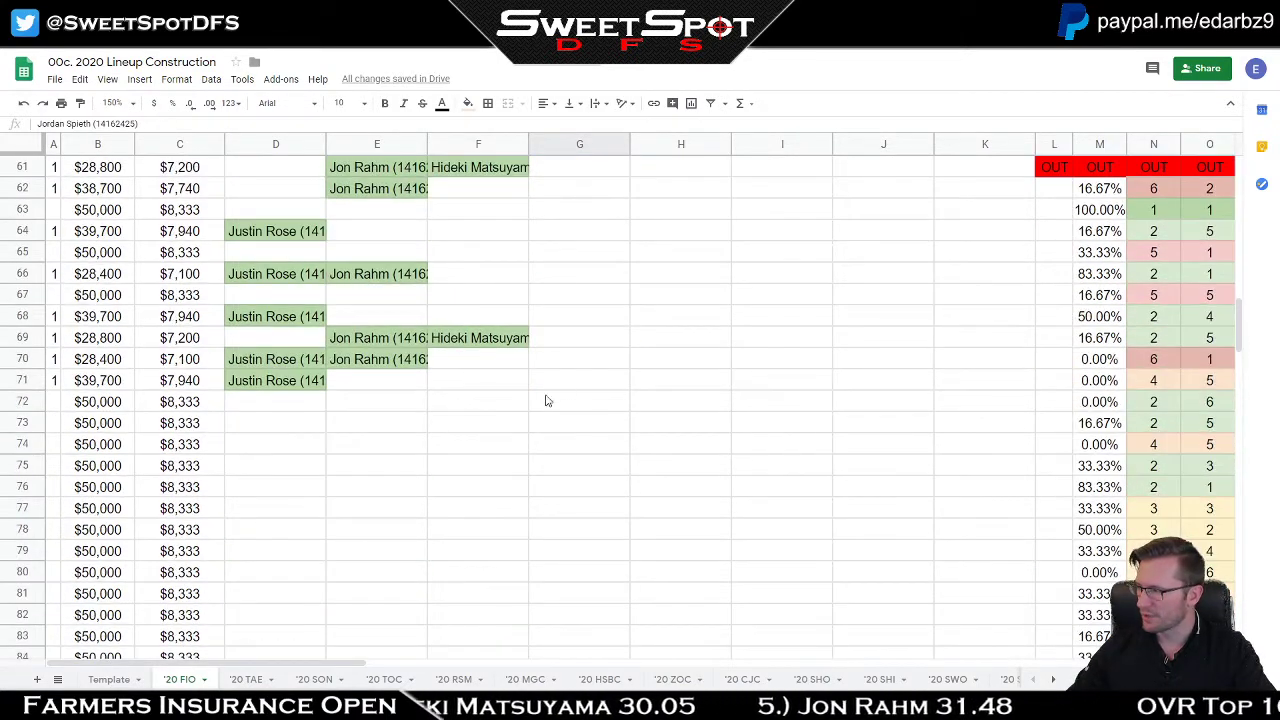
left_click(580, 381, "shift")
scroll(597, 451, "up", 8)
scroll(596, 453, "up", 3)
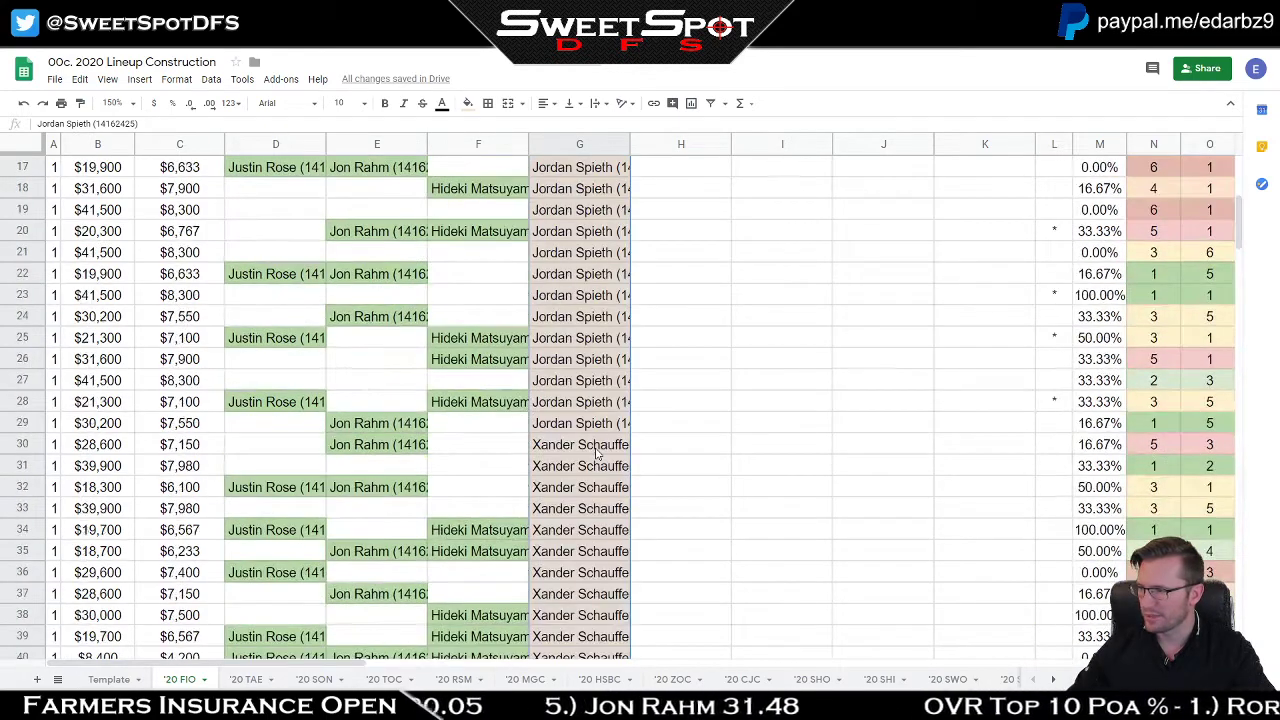
right_click(597, 455)
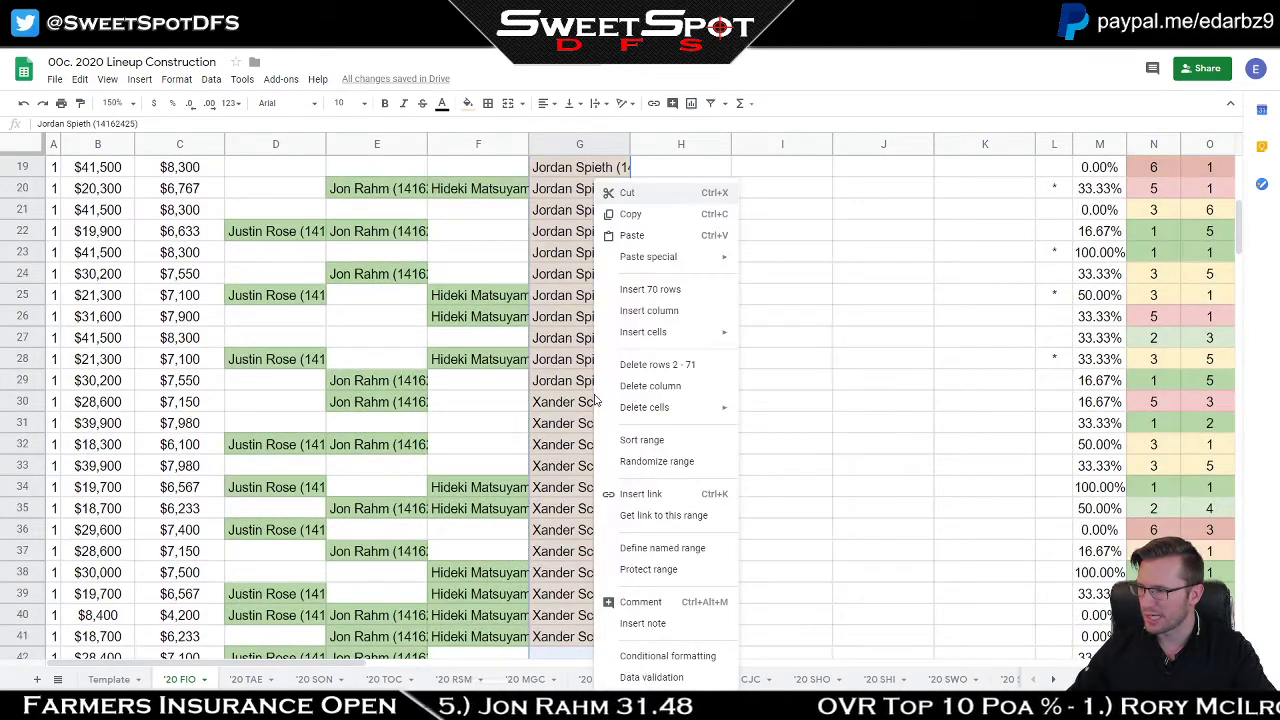
left_click(655, 461)
scroll(627, 476, "up", 6)
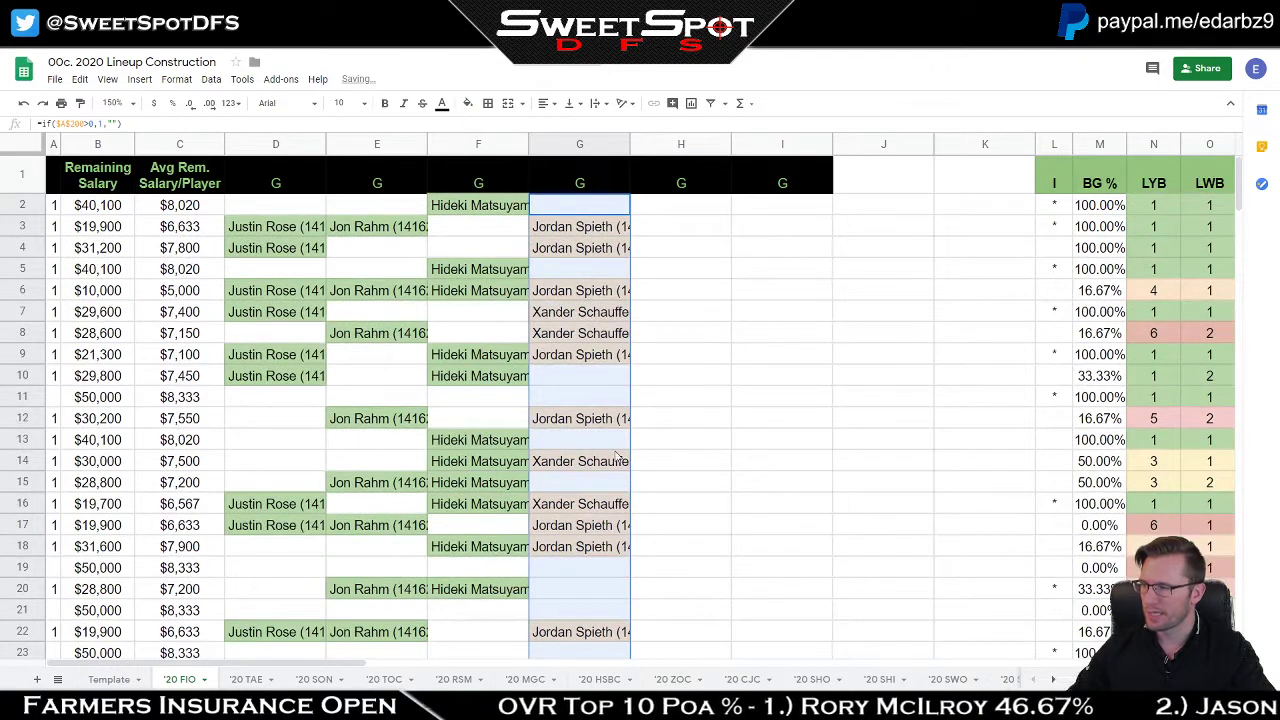
left_click(557, 297)
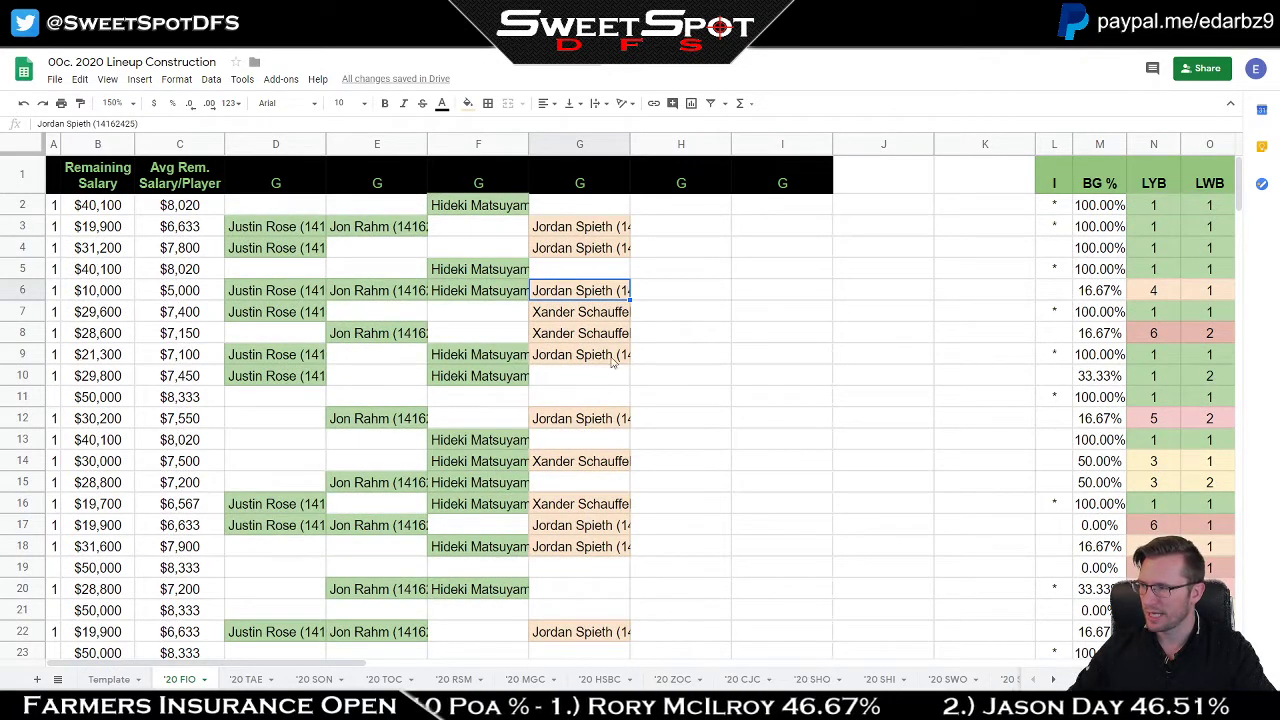
Step: Move the Jon Rahm entry from the row 6 lineup to the empty row 11 lineup in column E
left_click(383, 290)
key("ctrl+c")
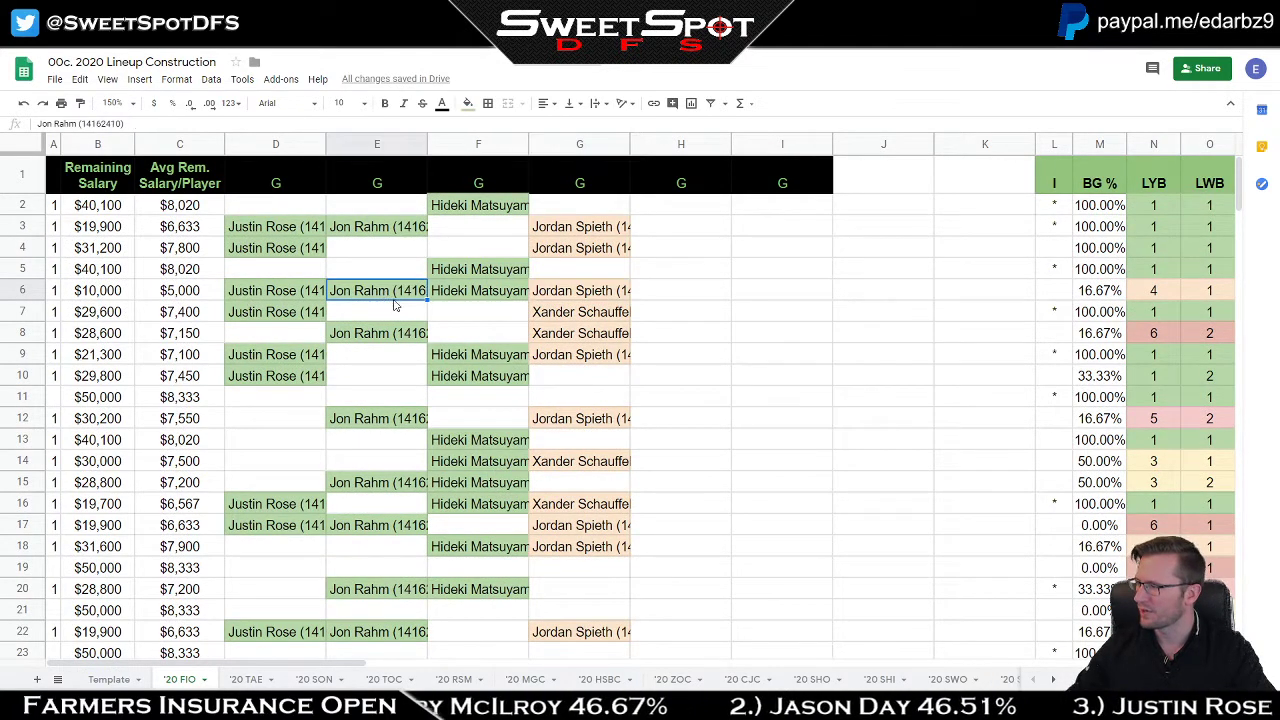
left_click(396, 400)
key("ctrl+v")
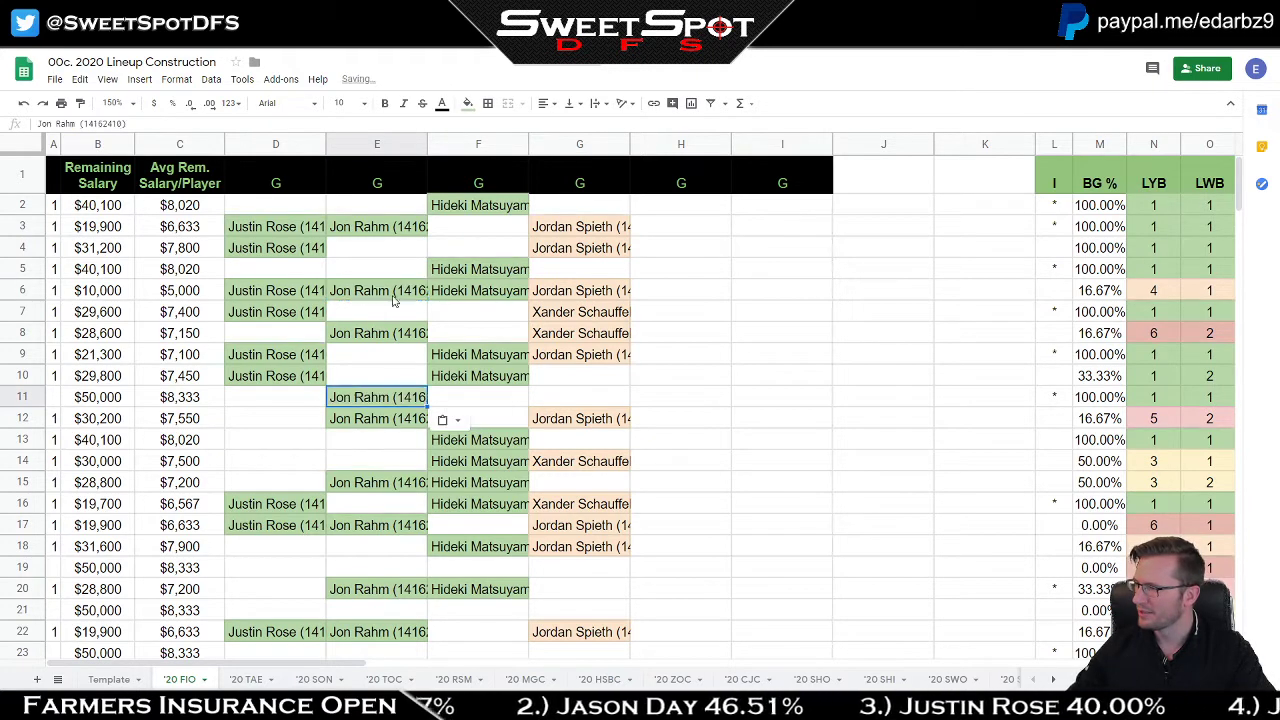
left_click(390, 279)
left_click(389, 293)
key("Delete")
left_click(750, 332)
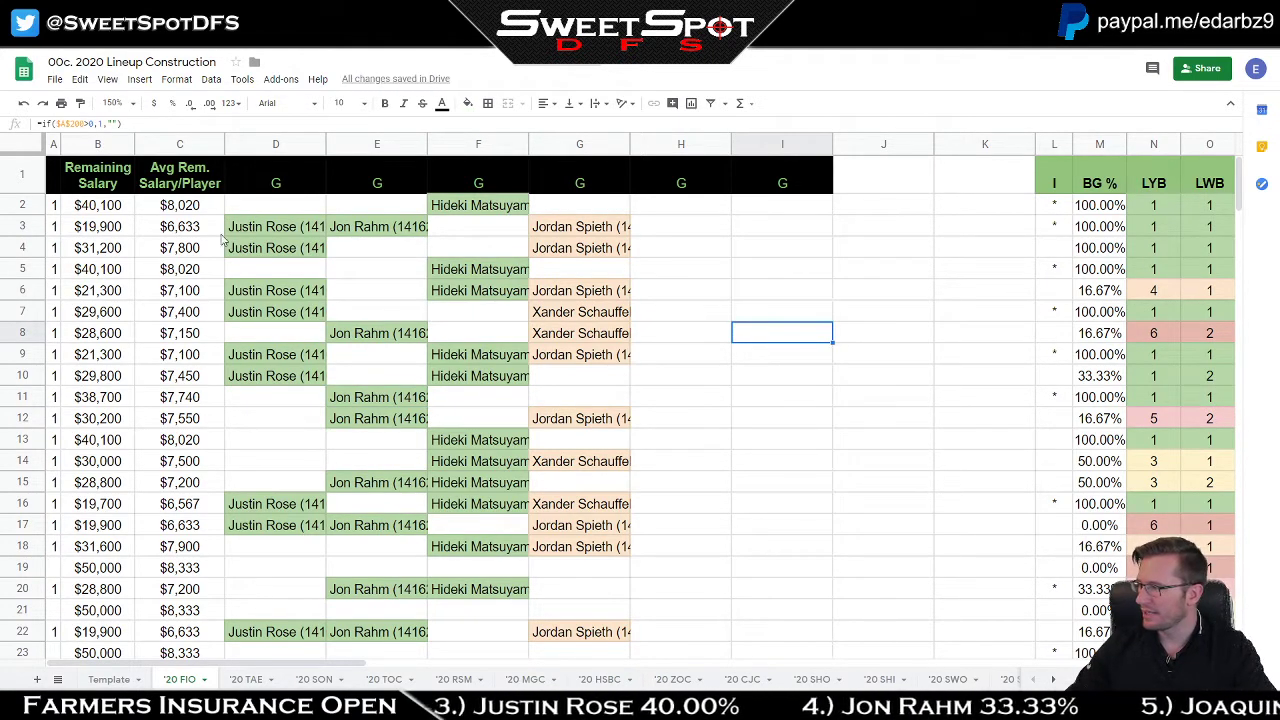
Step: Examine the average remaining salary per player across the lineups, including rows 16 and 17 and the open golfer slots in row 22
left_click_drag(189, 211, 195, 535)
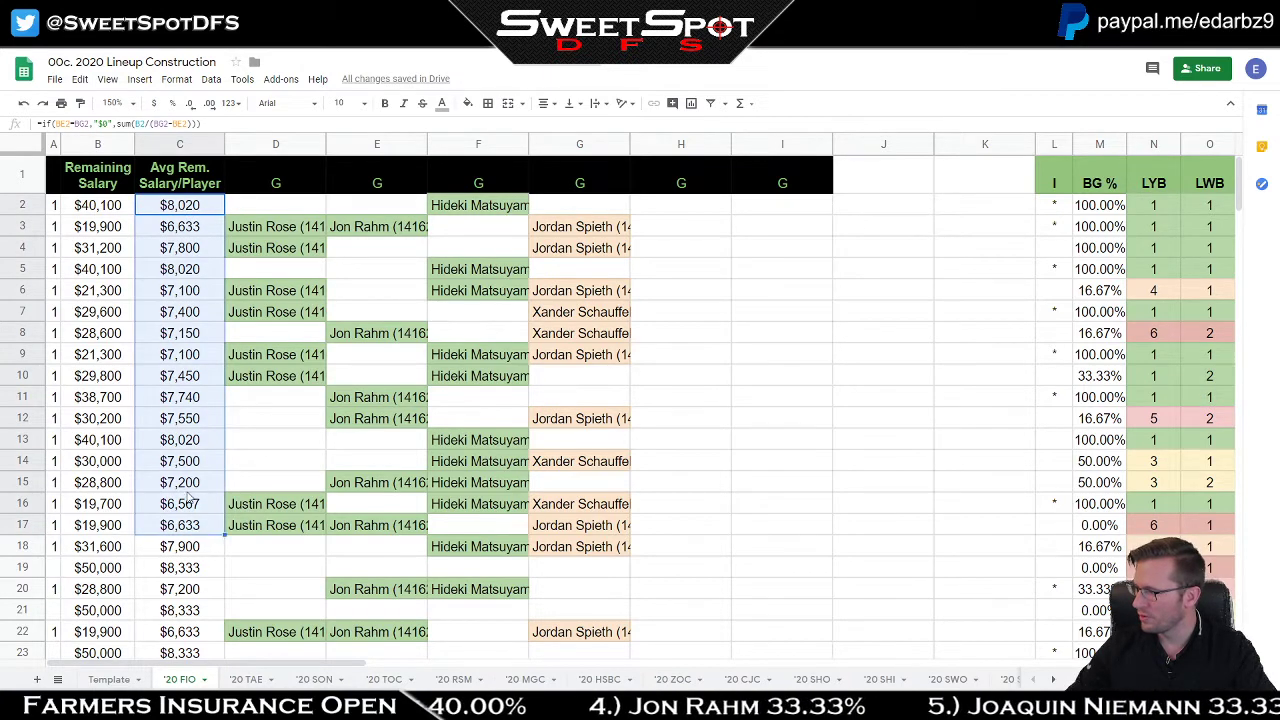
scroll(179, 487, "down", 2)
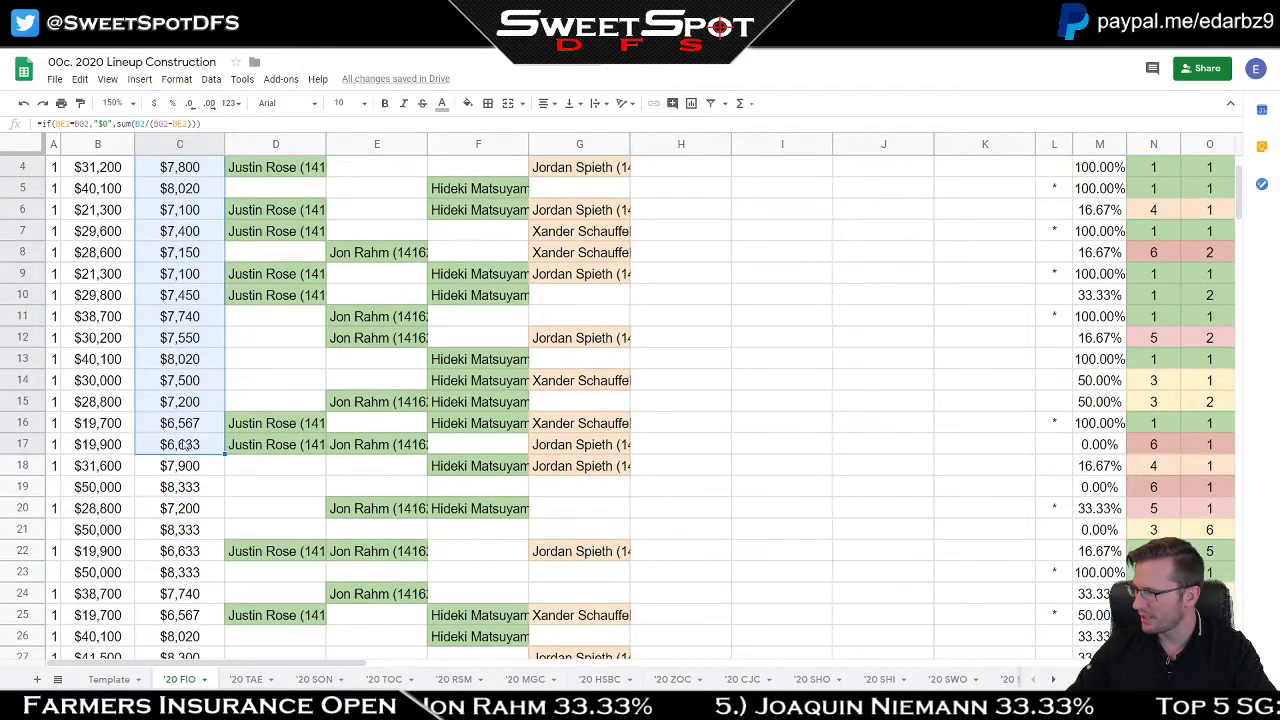
left_click_drag(189, 430, 191, 444)
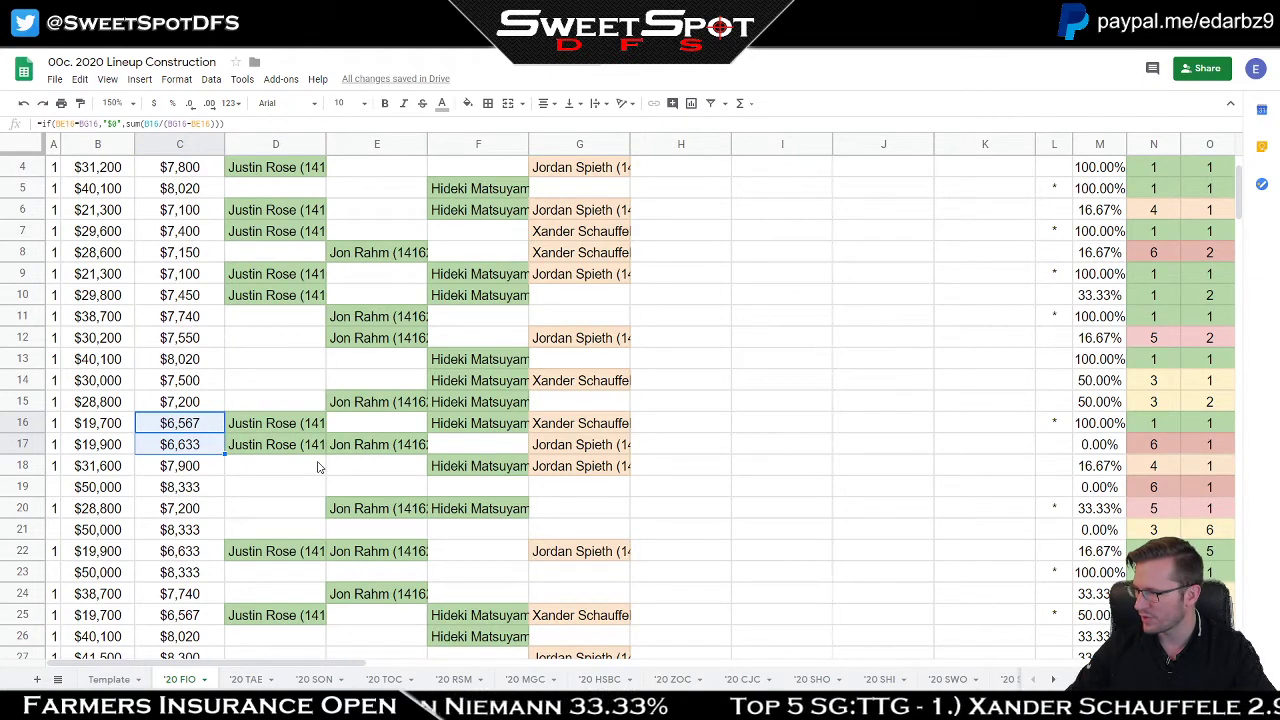
left_click(185, 452)
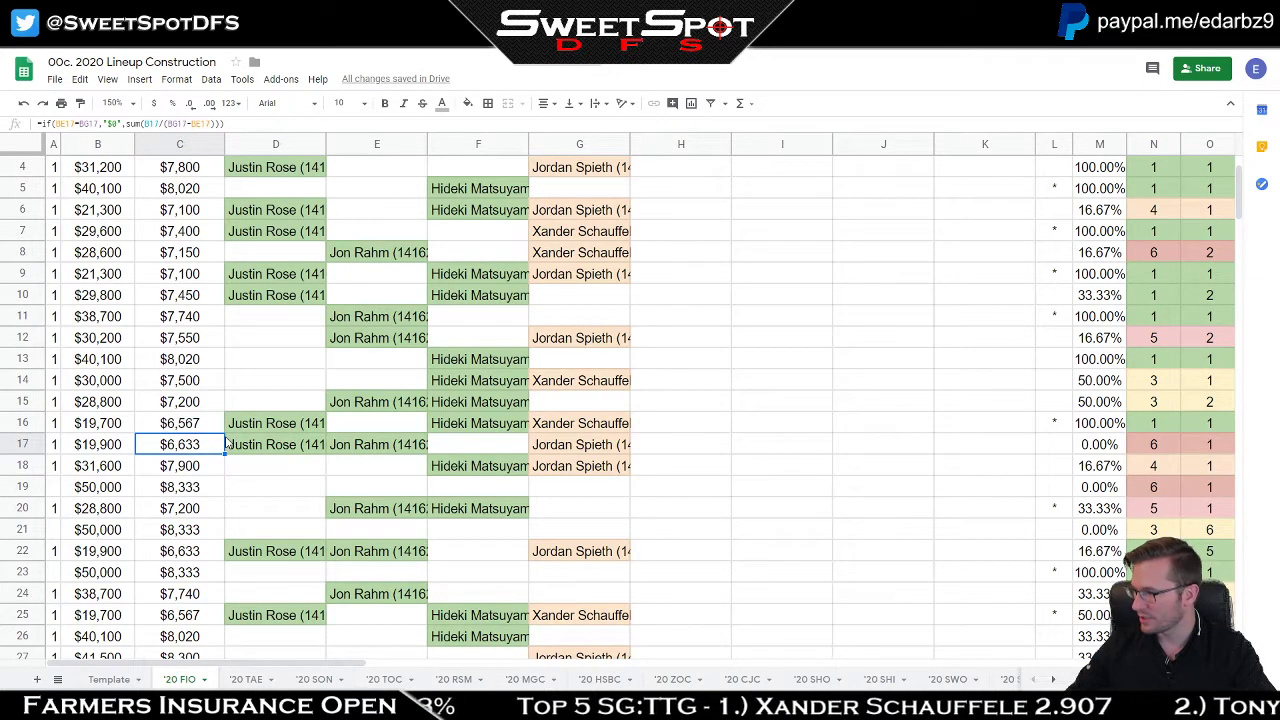
scroll(226, 444, "down", 2)
scroll(226, 444, "down", 3)
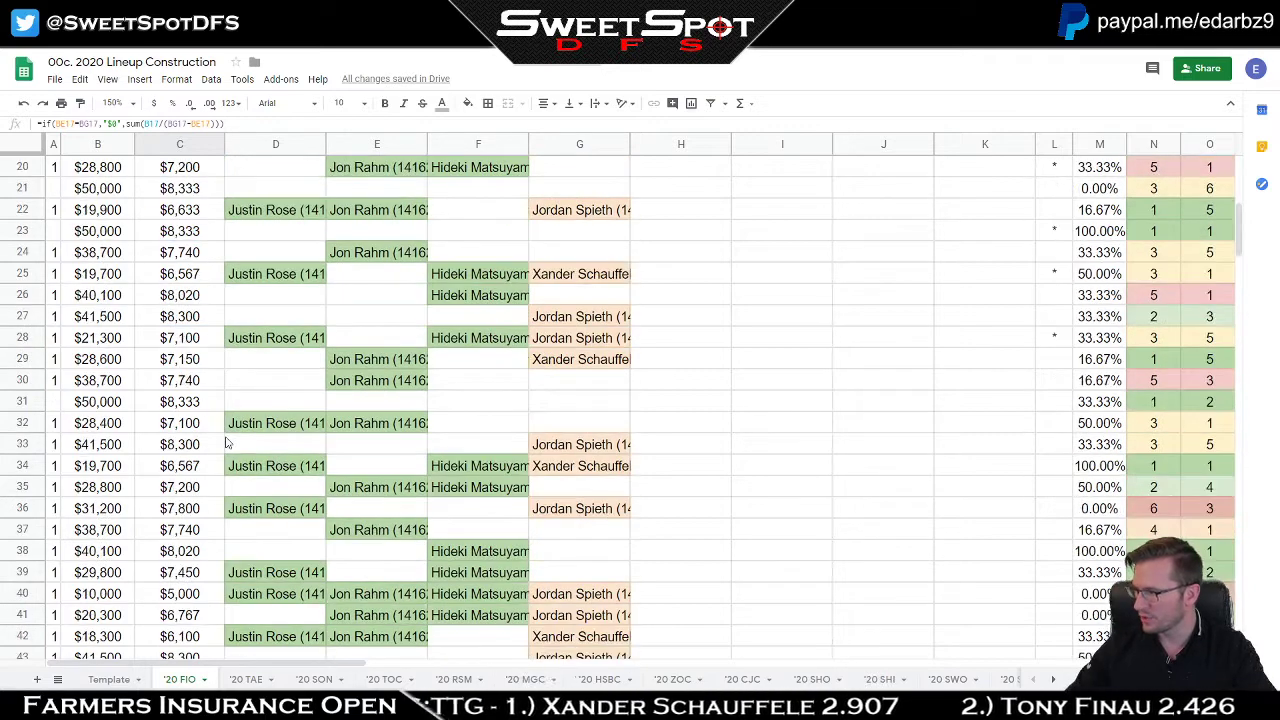
scroll(226, 443, "up", 3)
left_click(463, 428)
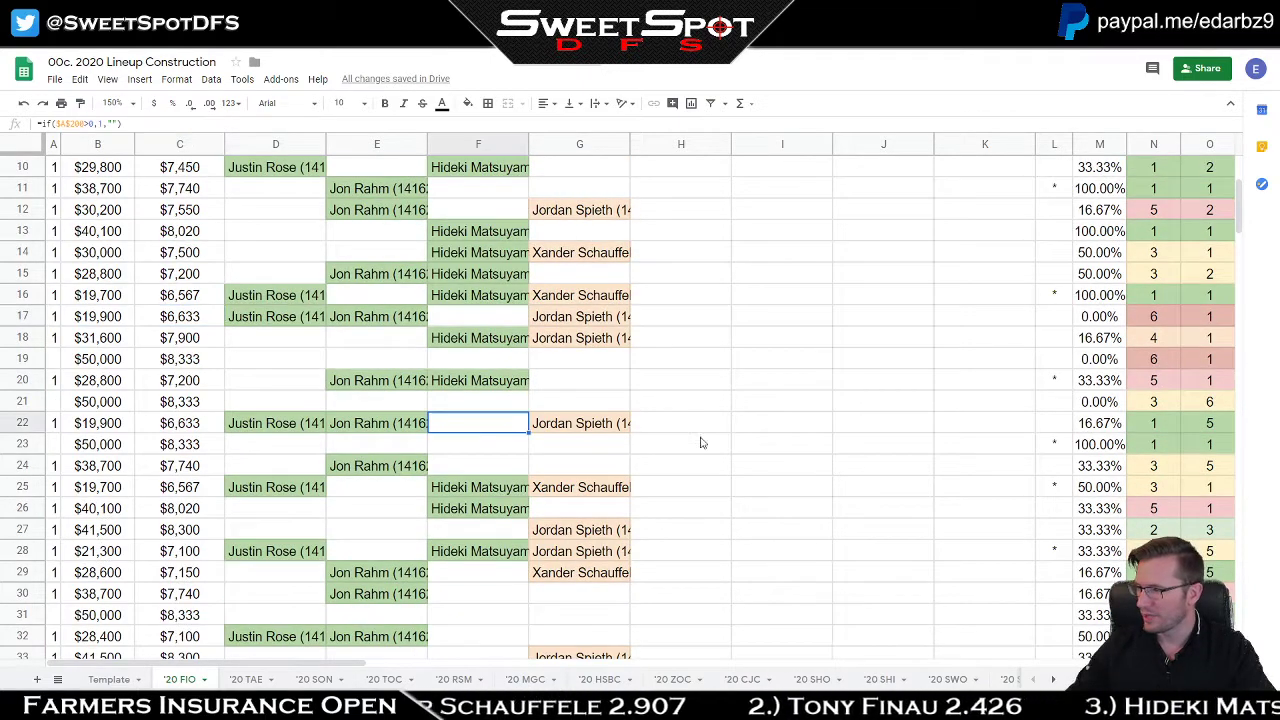
left_click_drag(695, 430, 785, 440)
scroll(723, 549, "up", 3)
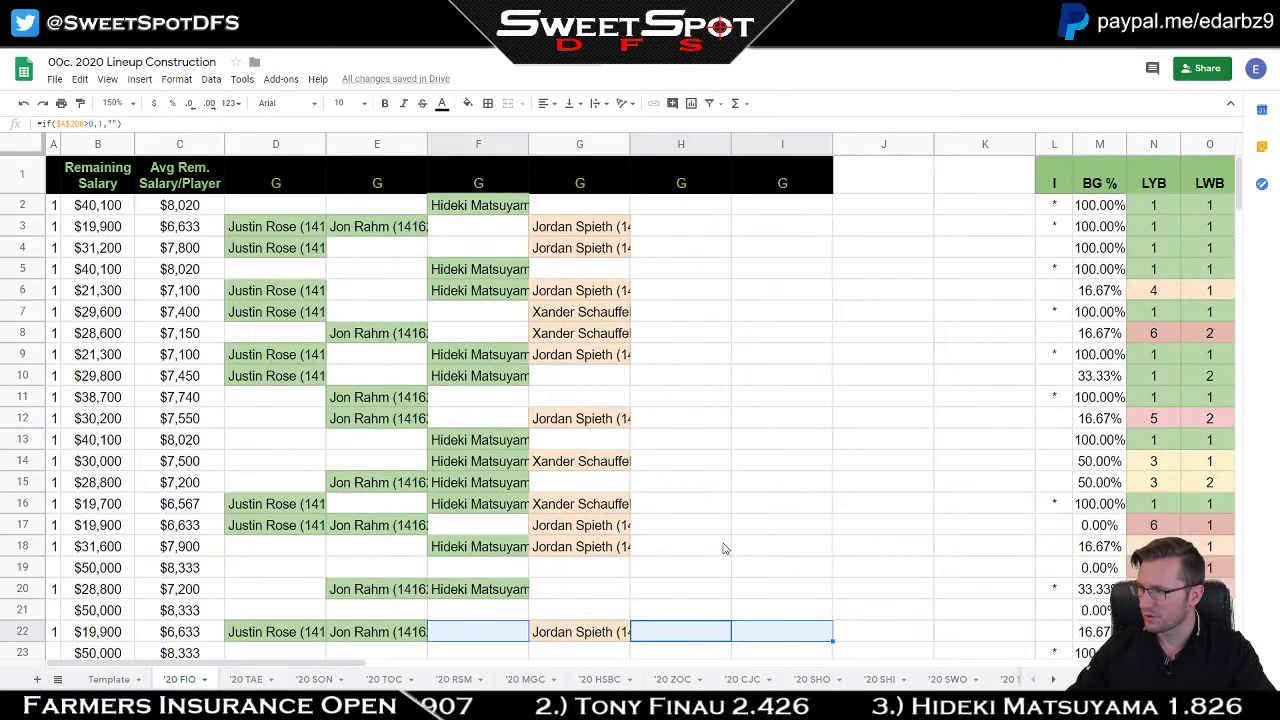
Step: Freeze row 1 so the column headers stay in place down through the 70 lineups
left_click(107, 79)
mouse_move(131, 103)
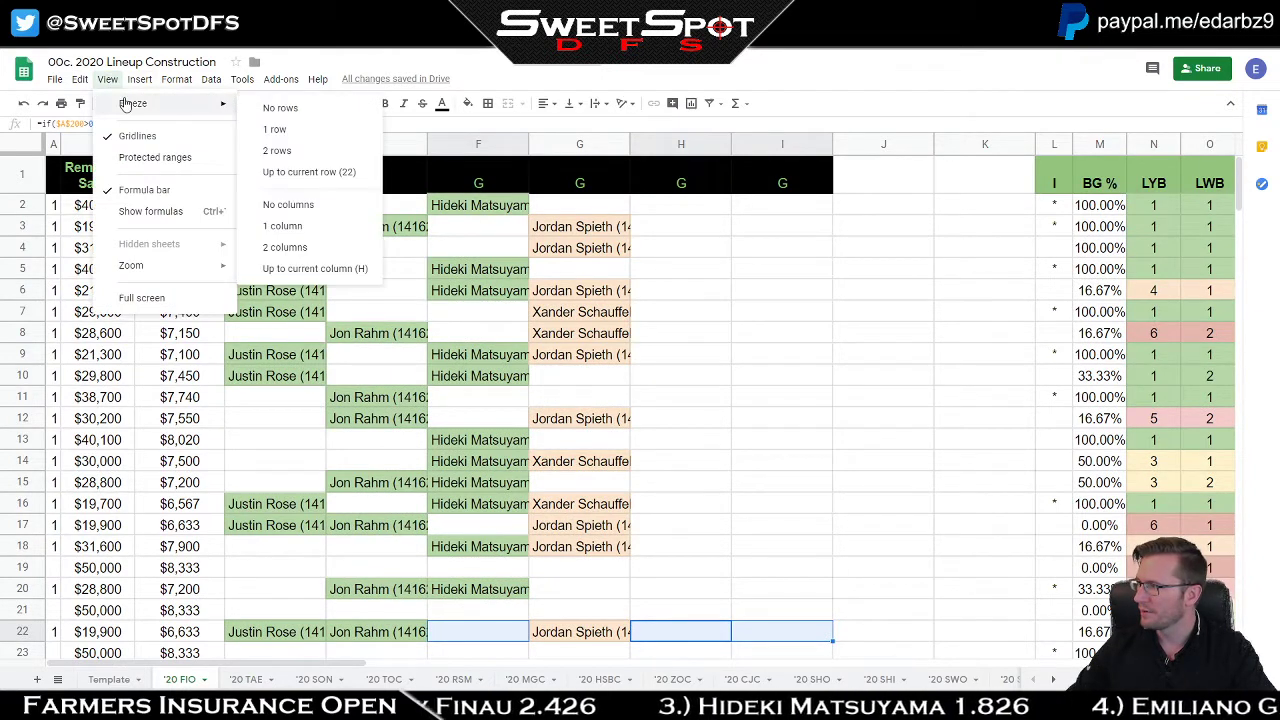
left_click(292, 138)
scroll(705, 355, "down", 12)
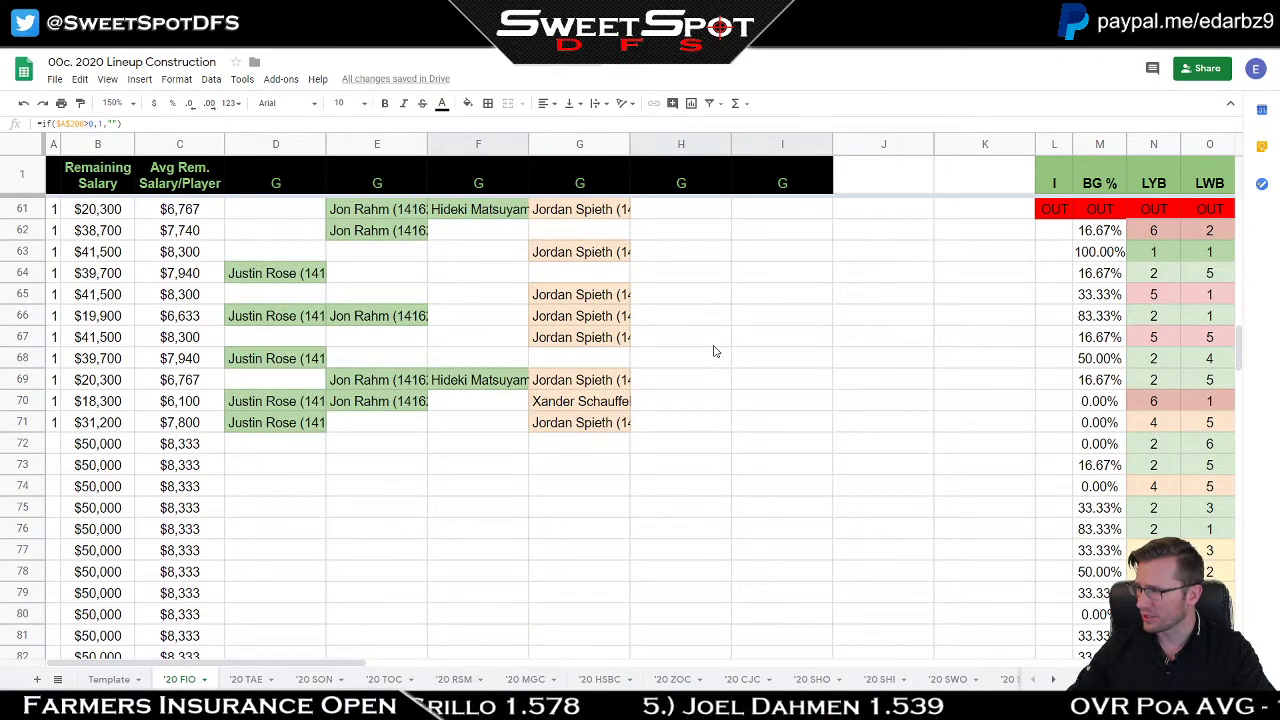
scroll(713, 350, "up", 12)
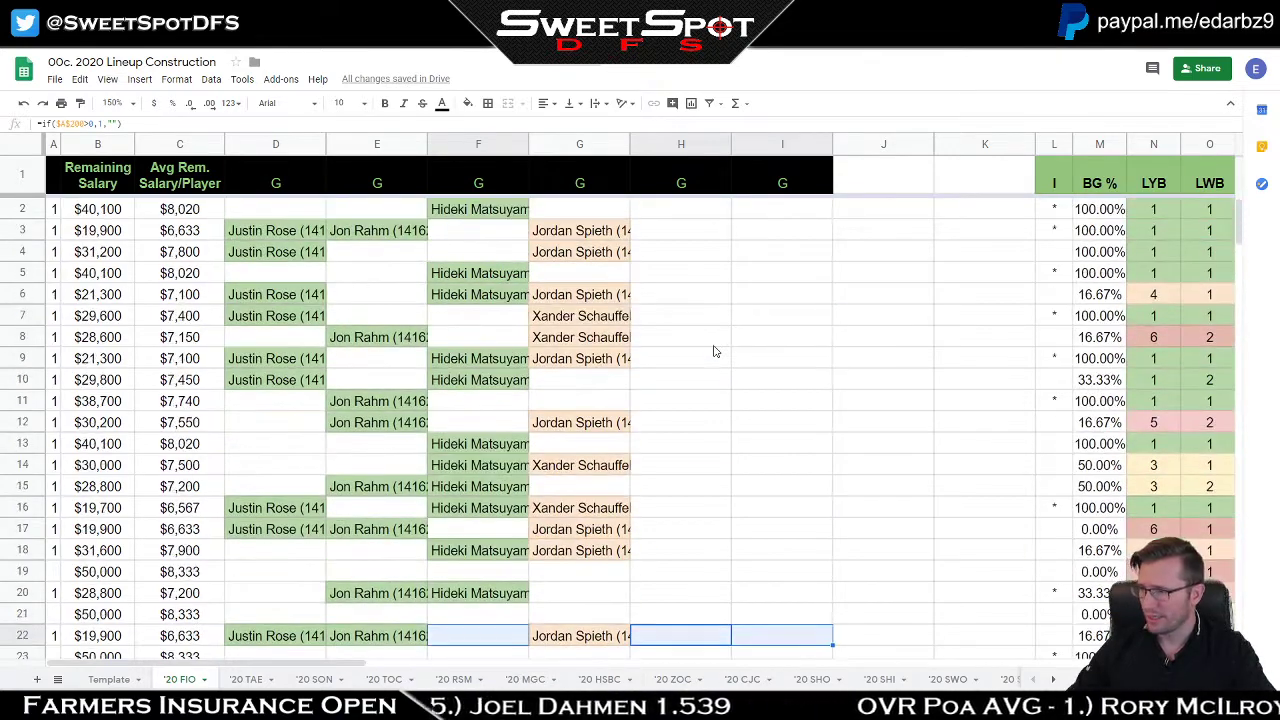
Step: Review the empty golfer slots in columns H and I for the lineups in rows 2 to 14
left_click_drag(683, 210, 700, 460)
left_click_drag(797, 212, 797, 462)
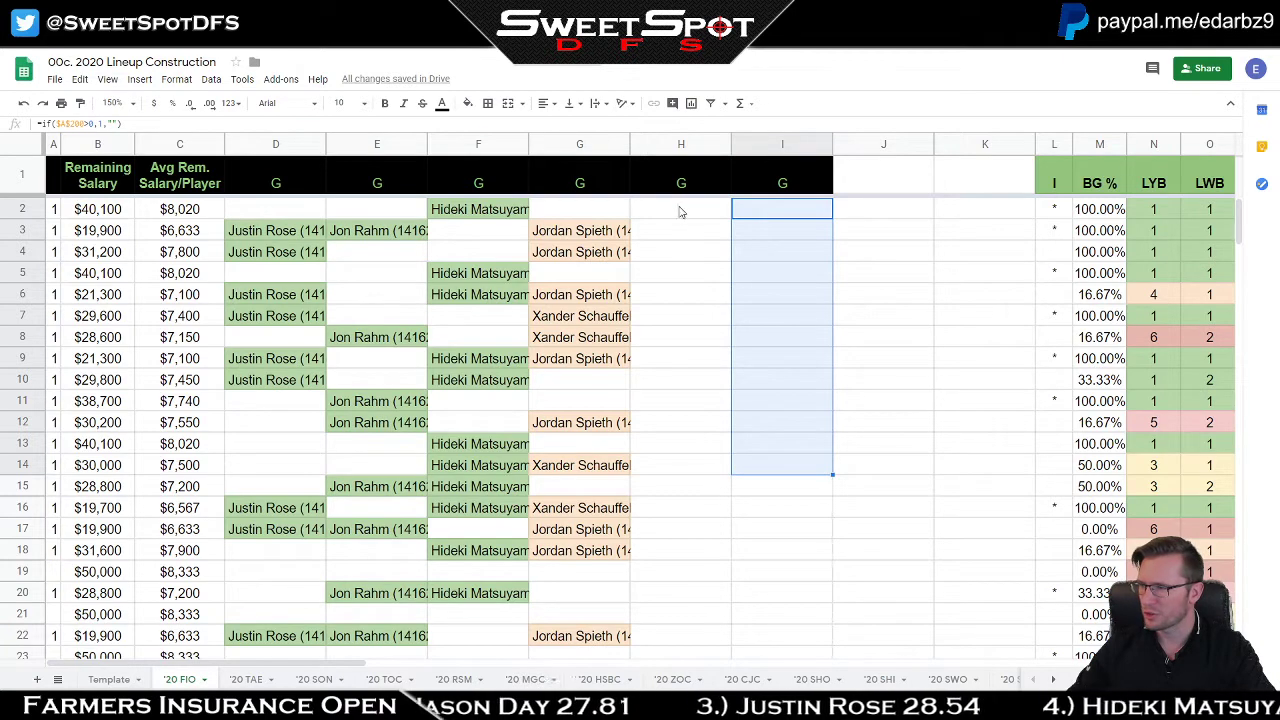
left_click_drag(684, 212, 769, 465)
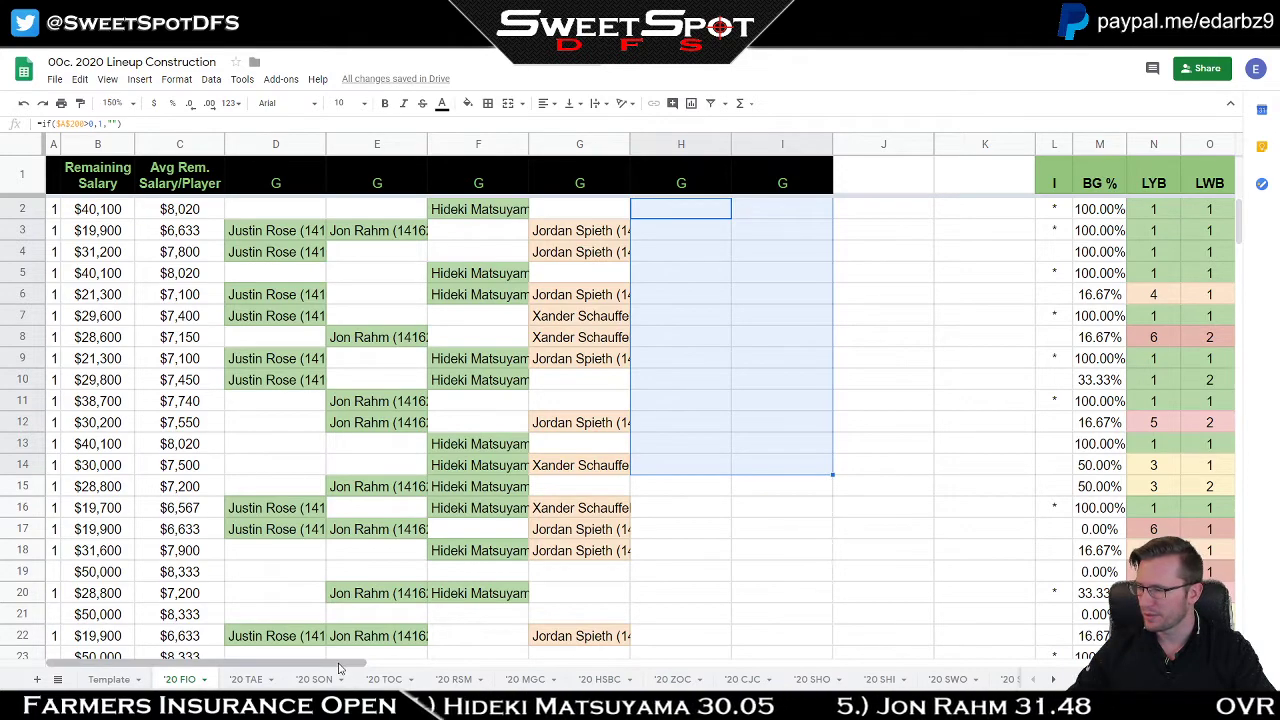
Step: Examine the BG %, LYB and LWB values of Rickie Fowler, Sungjae Im, Jordan Spieth, Joaquin Niemann and Brandt Snedeker
left_click(575, 662)
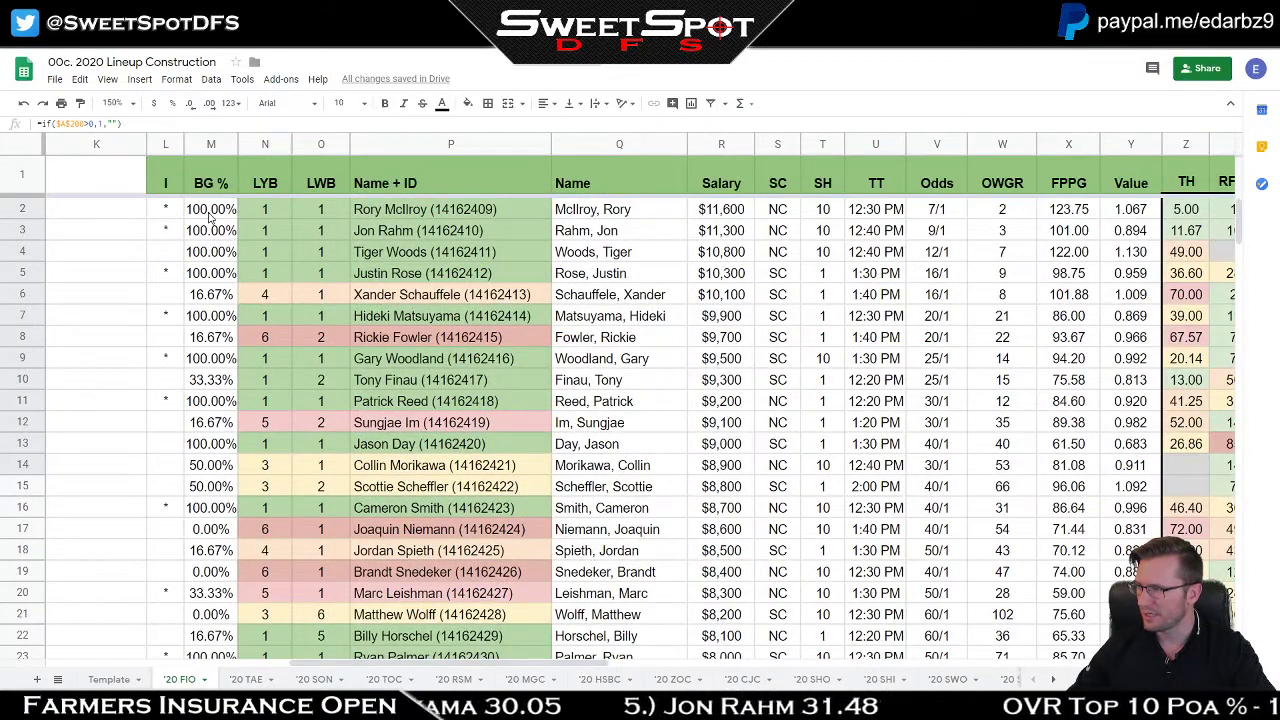
left_click(210, 340)
scroll(250, 390, "down", 2)
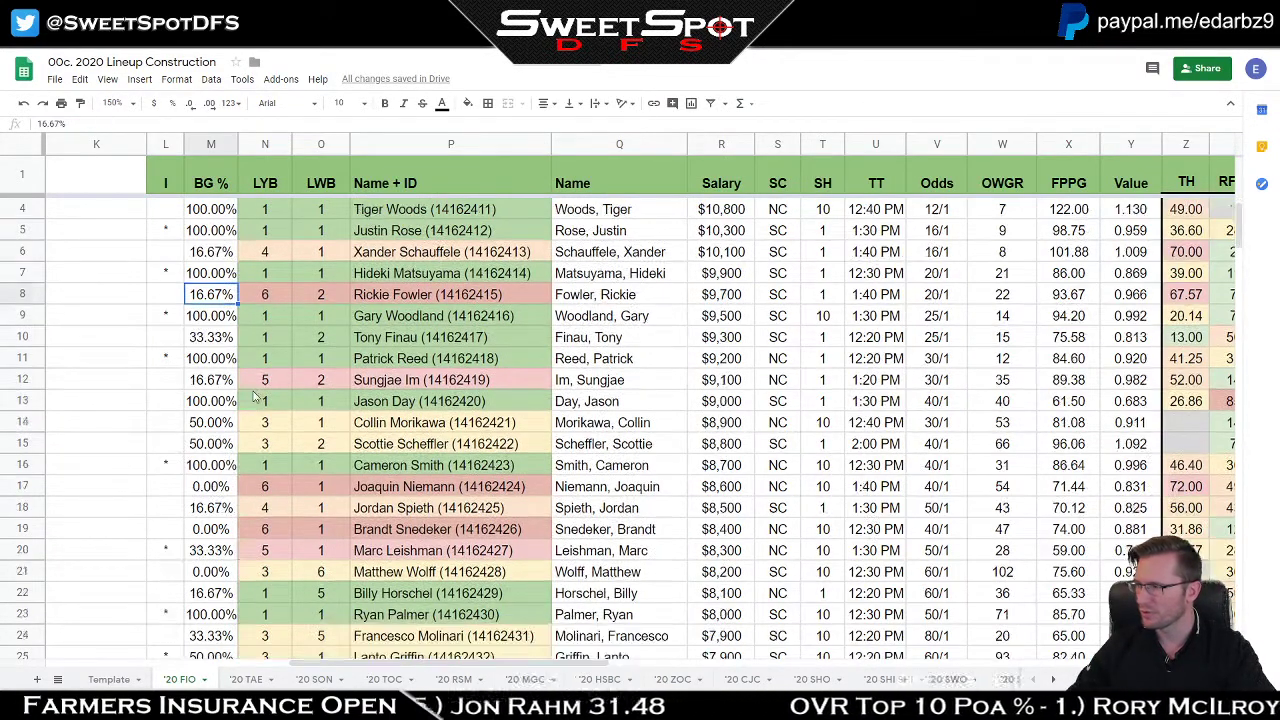
scroll(256, 394, "down", 1)
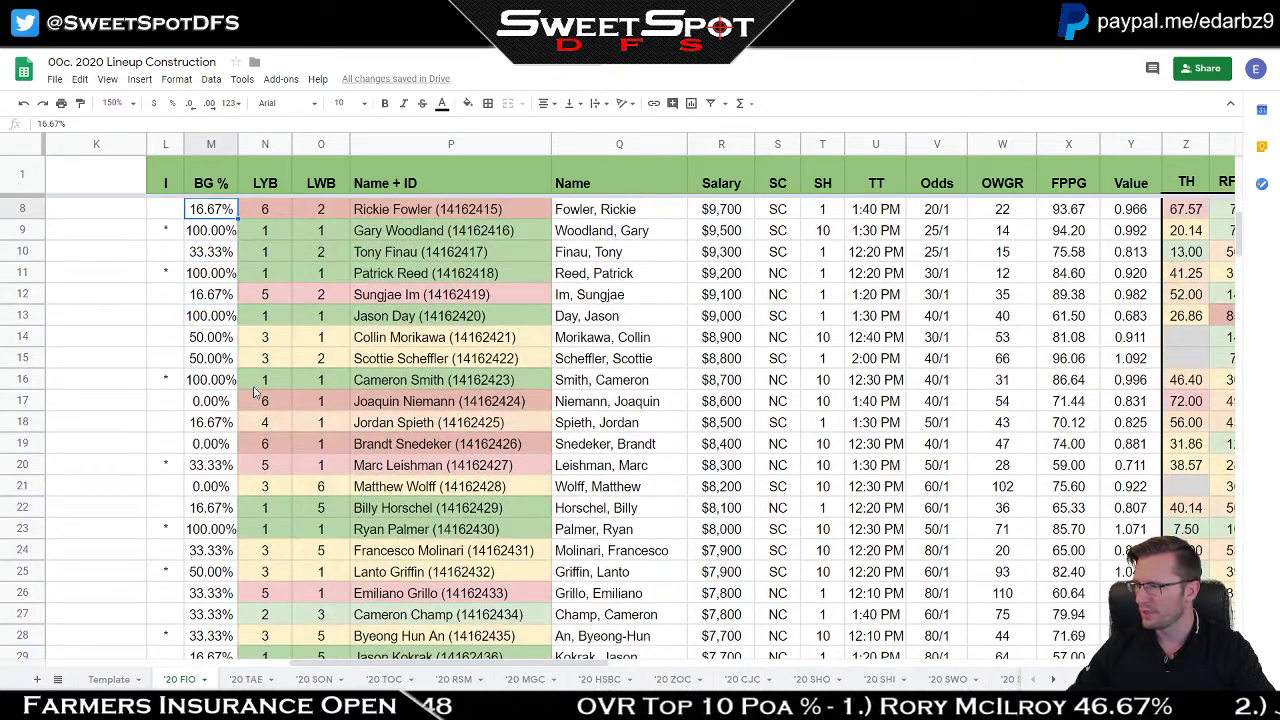
left_click_drag(210, 294, 457, 304)
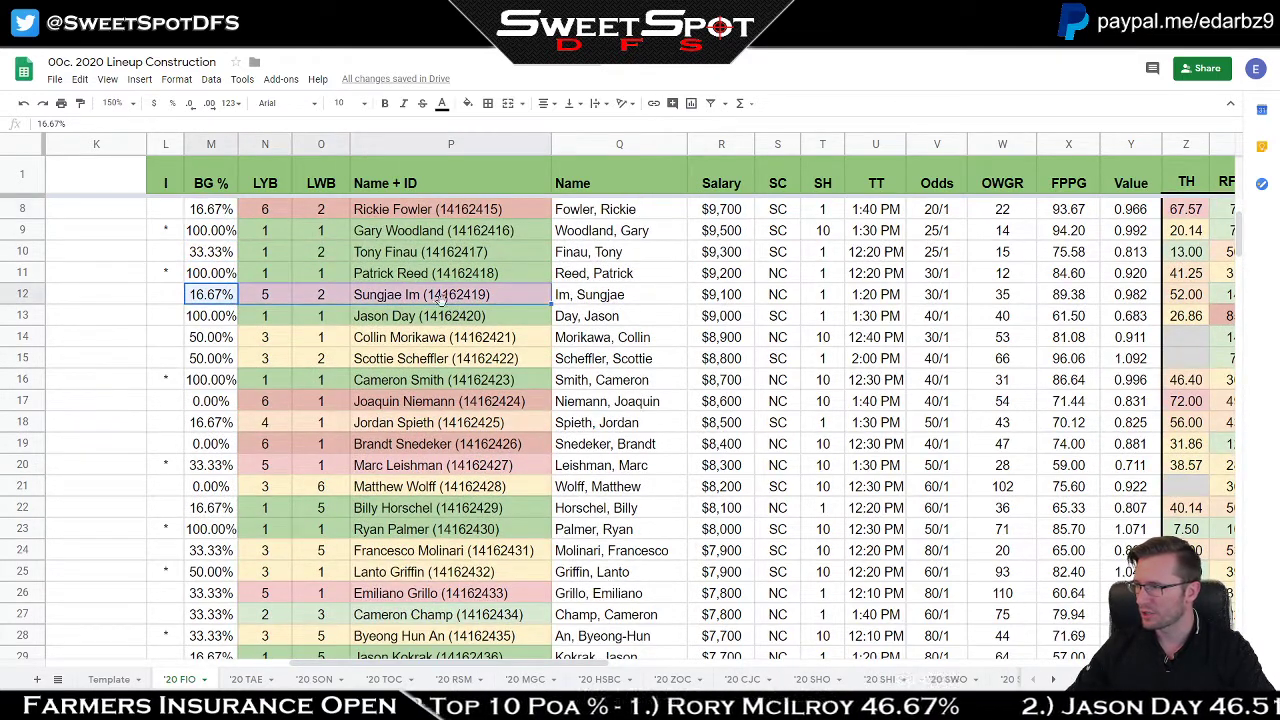
left_click_drag(205, 210, 417, 215)
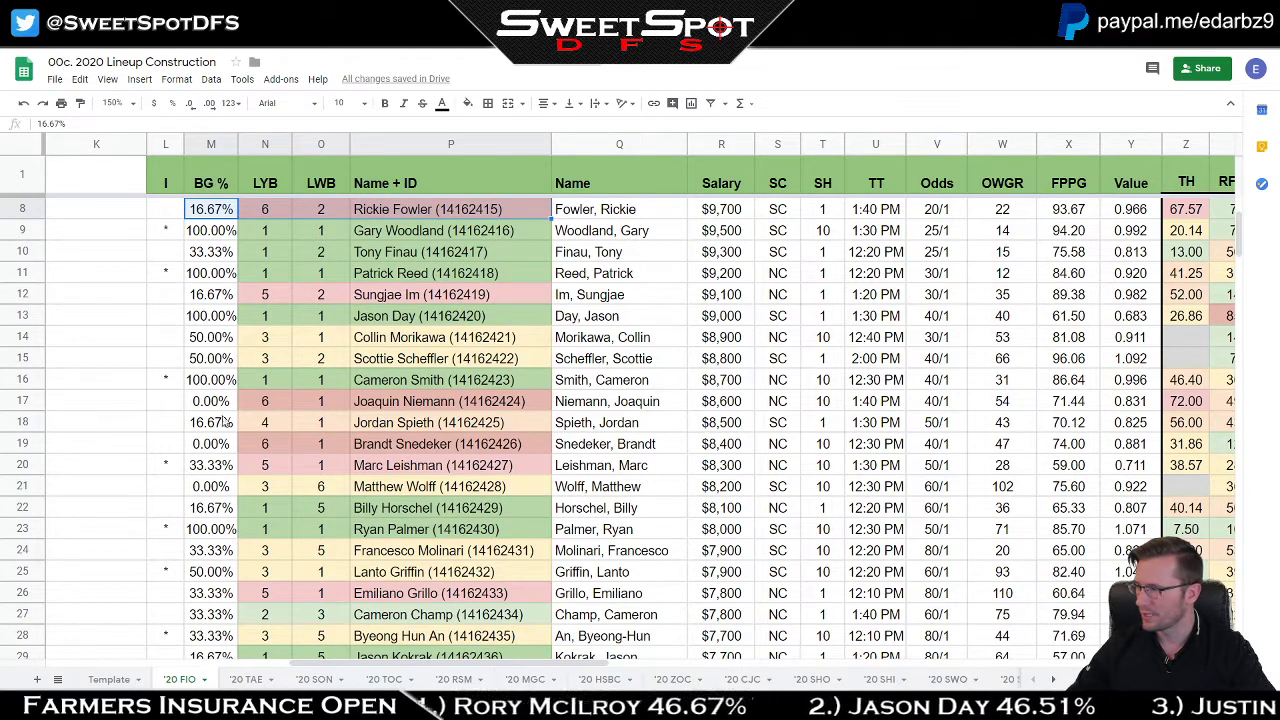
left_click_drag(224, 422, 380, 430)
left_click_drag(215, 405, 487, 405)
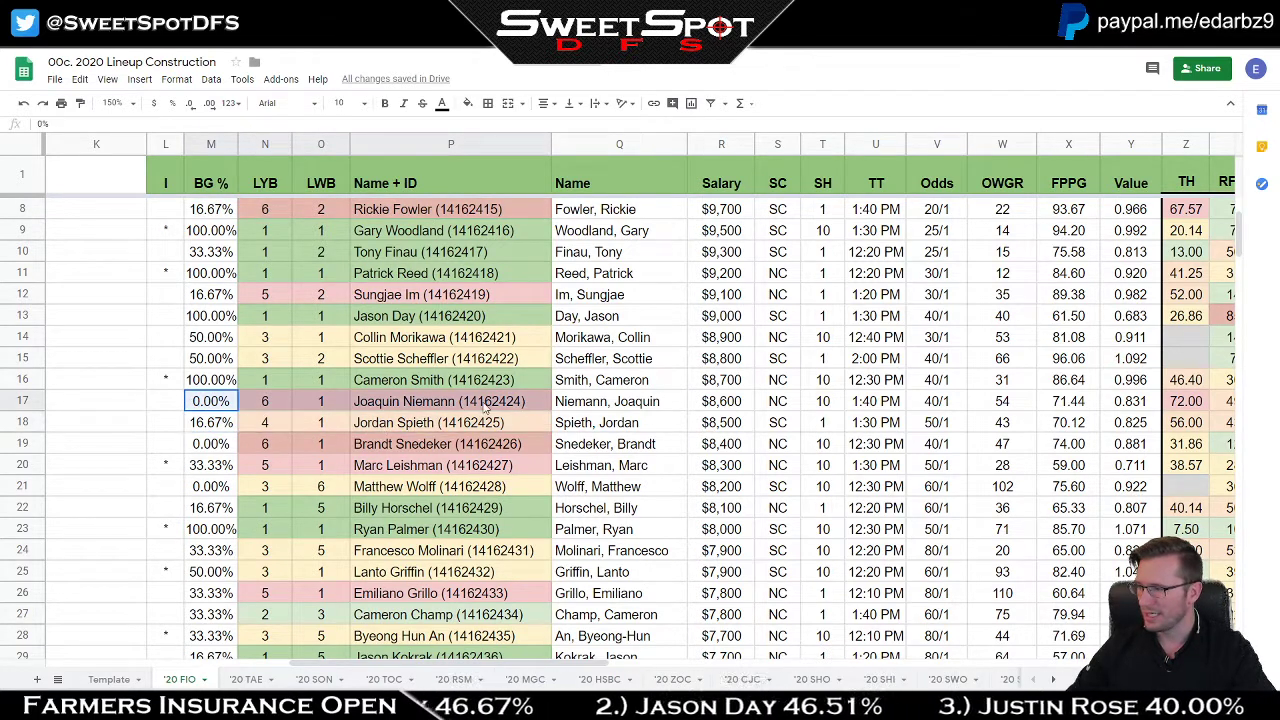
left_click_drag(207, 451, 505, 455)
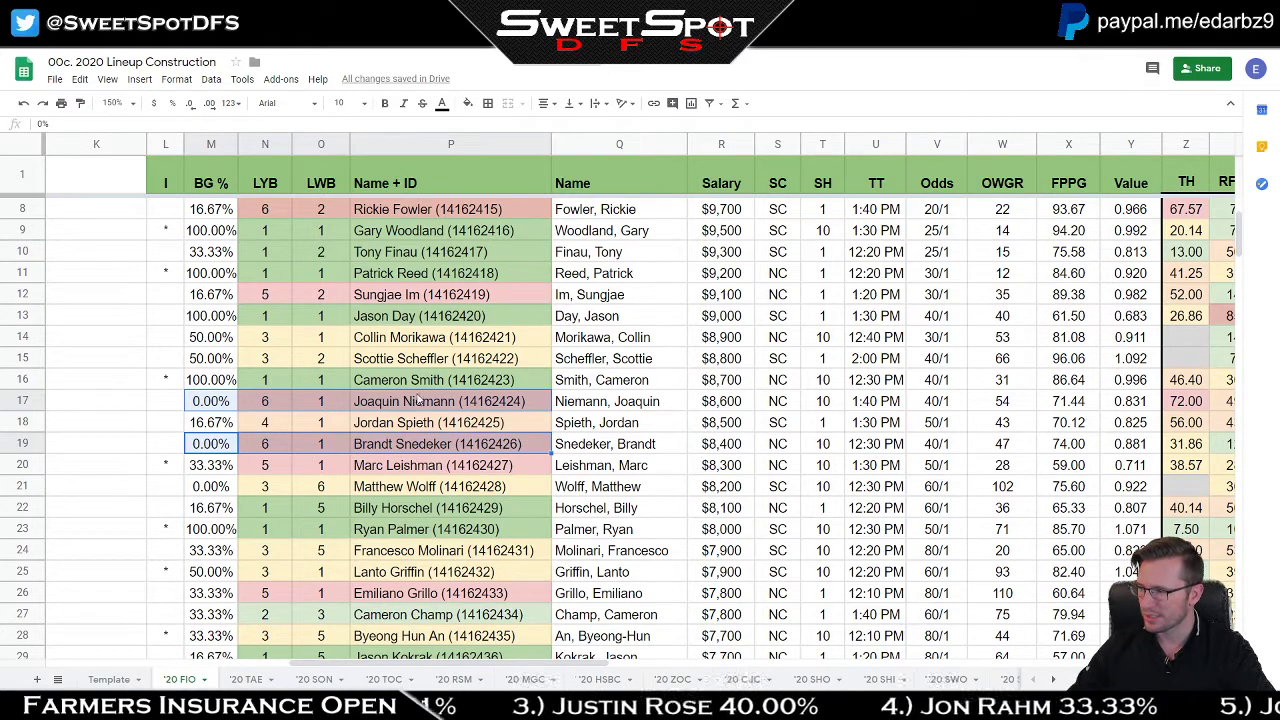
Step: Check the low BG % golfers further down the list: Jason Kokrak, Russell Knox, Sebastian Munoz, Nick Watney, Rory Sabbatini and Tom Hoge
scroll(390, 408, "down", 5)
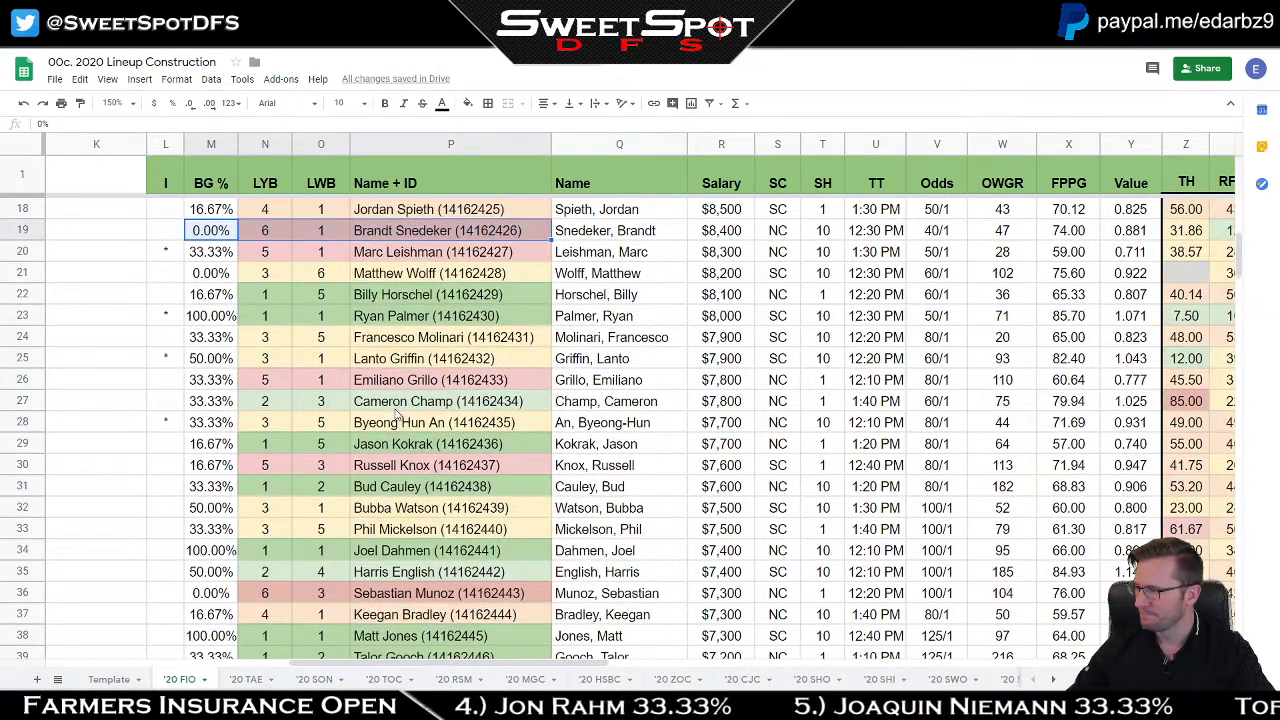
left_click_drag(217, 445, 425, 472)
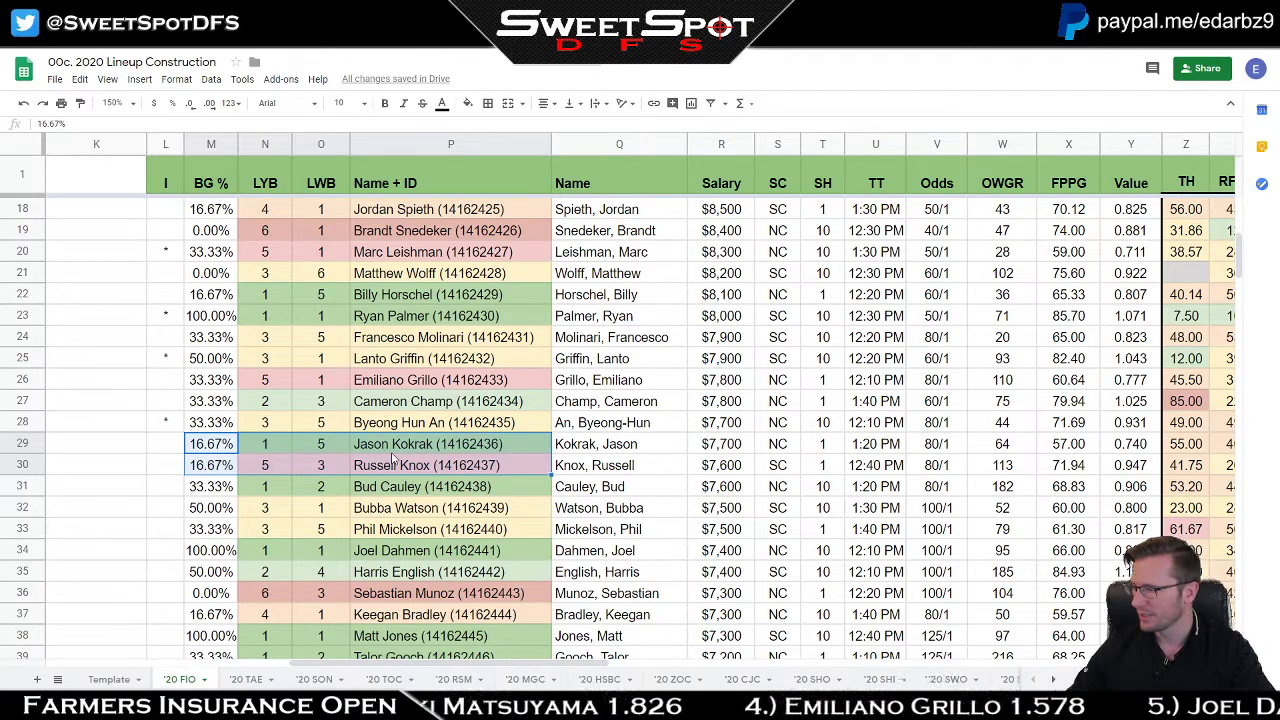
scroll(393, 458, "down", 4)
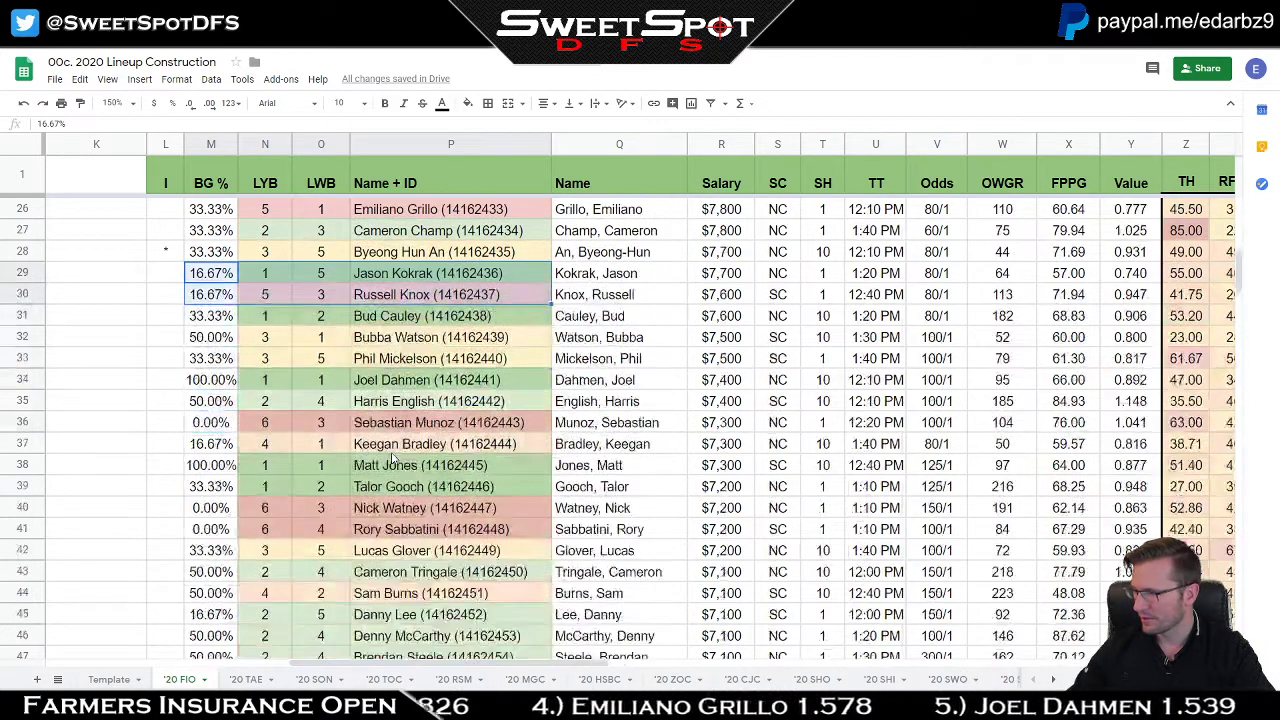
left_click(232, 424)
left_click_drag(238, 428, 478, 428)
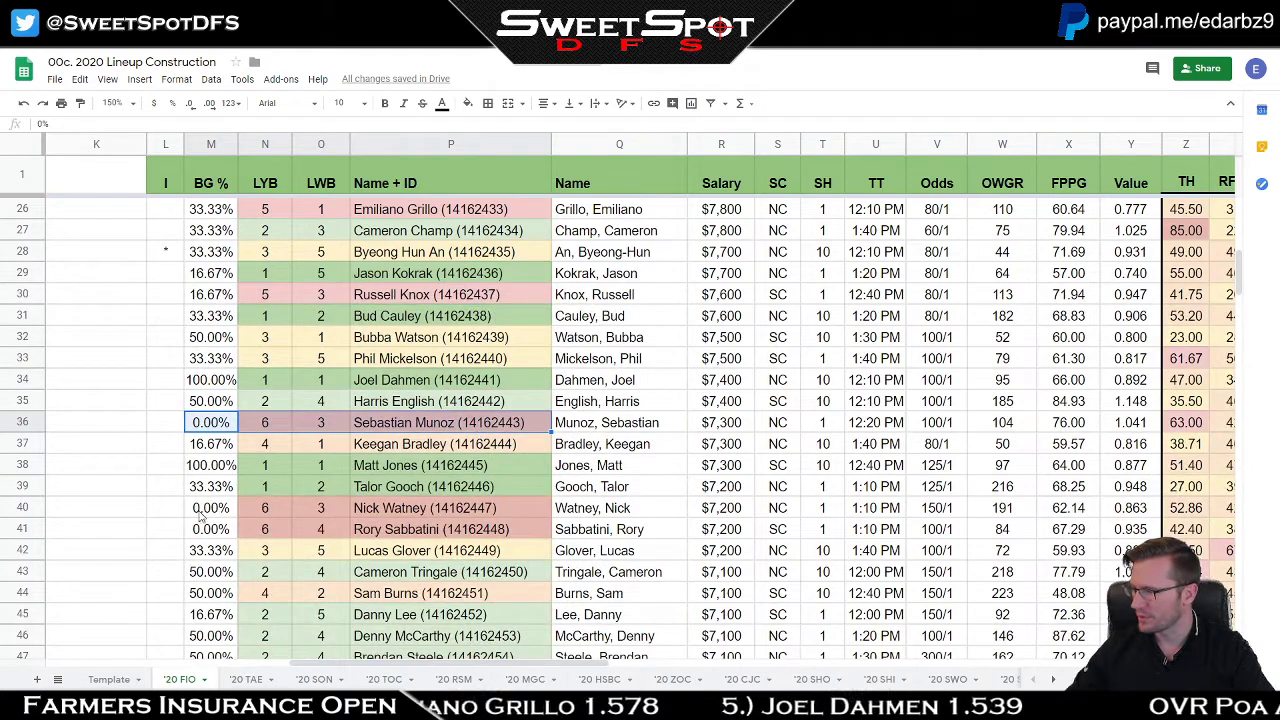
left_click_drag(203, 510, 476, 537, "ctrl")
scroll(390, 428, "down", 4)
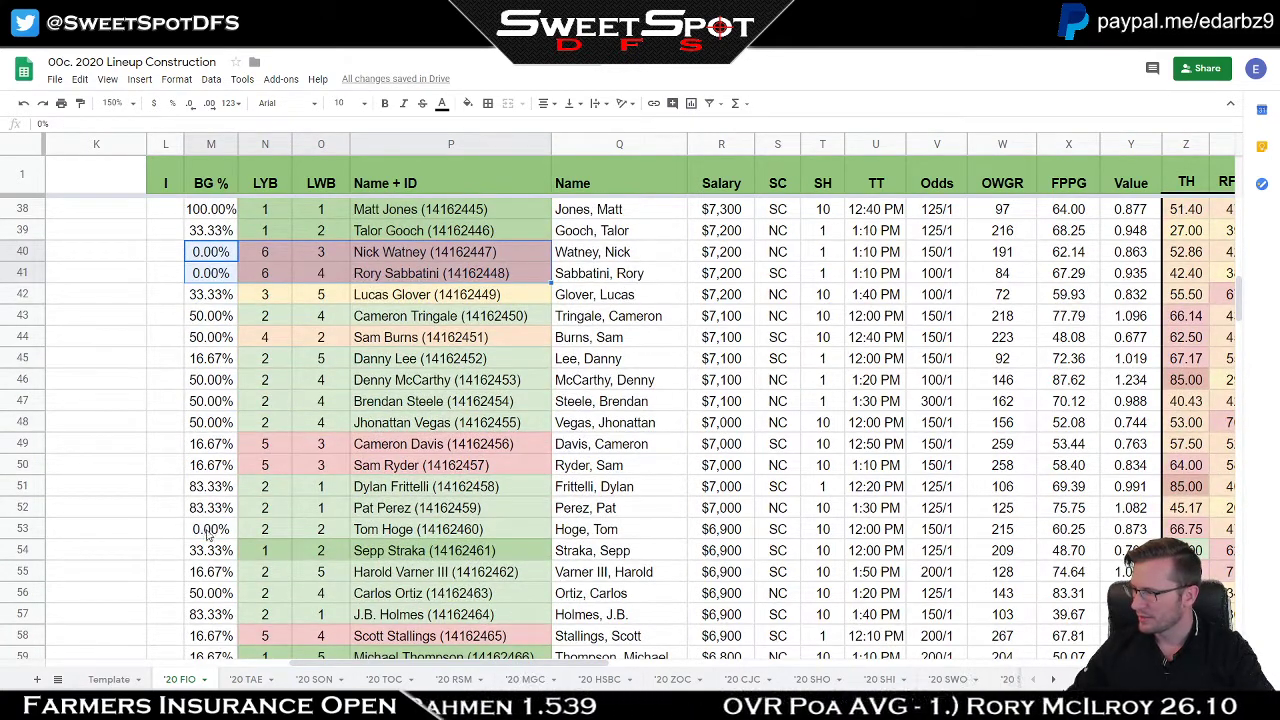
left_click_drag(207, 530, 466, 533)
scroll(345, 448, "down", 4)
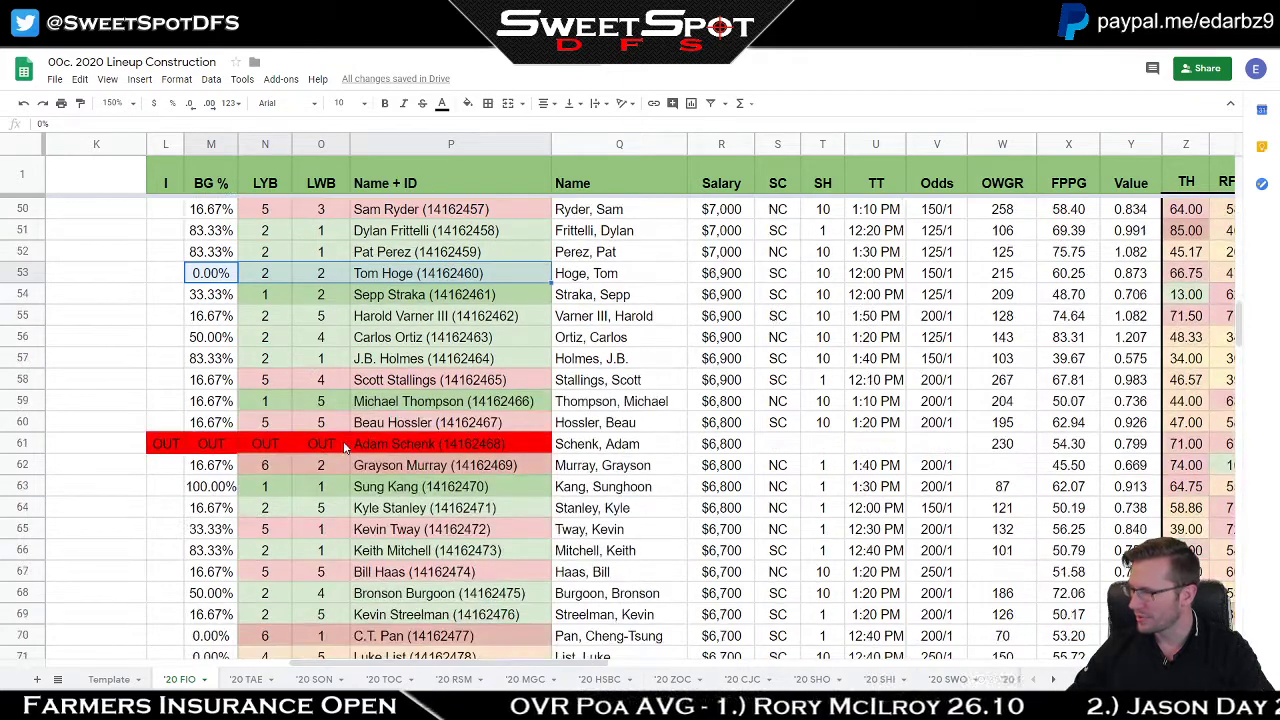
Step: Highlight the BG % to Name + ID cells of Finau, Fowler, Schauffele, Sungjae Im, Niemann, Snedeker and Wolff together for comparison
scroll(345, 448, "up", 16)
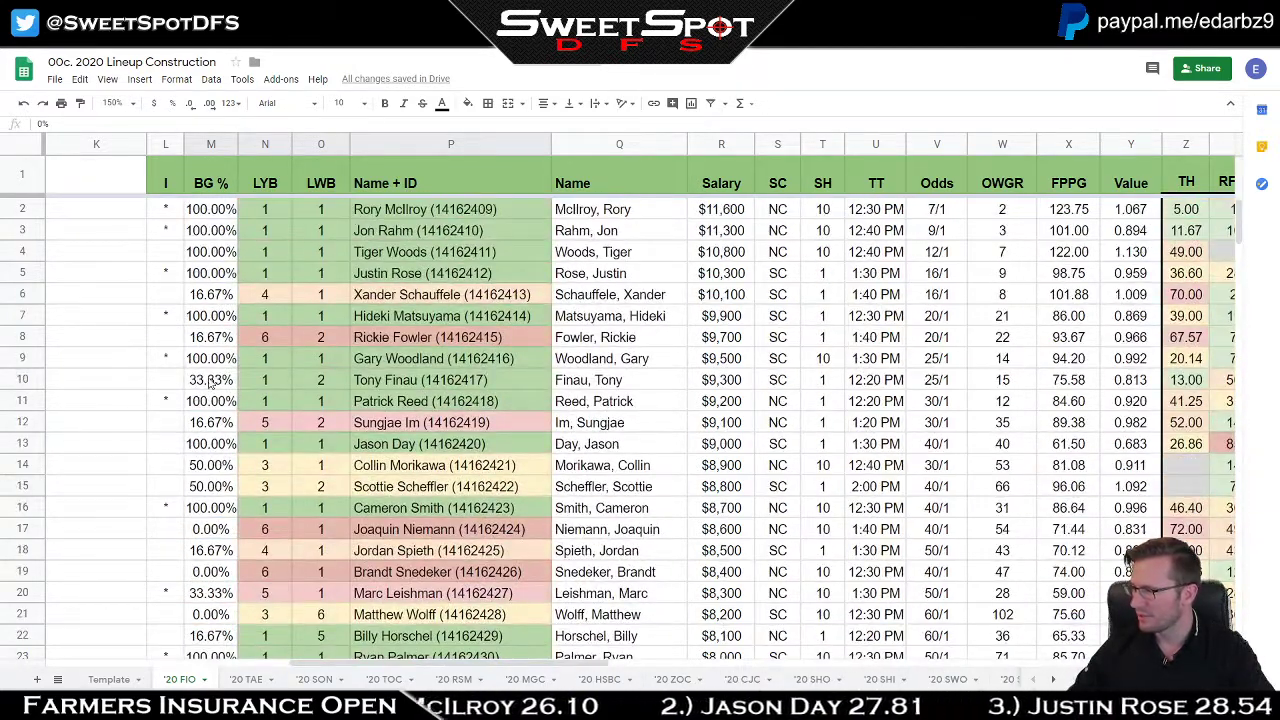
left_click_drag(210, 380, 430, 393)
left_click_drag(205, 340, 432, 342)
left_click_drag(205, 297, 418, 303)
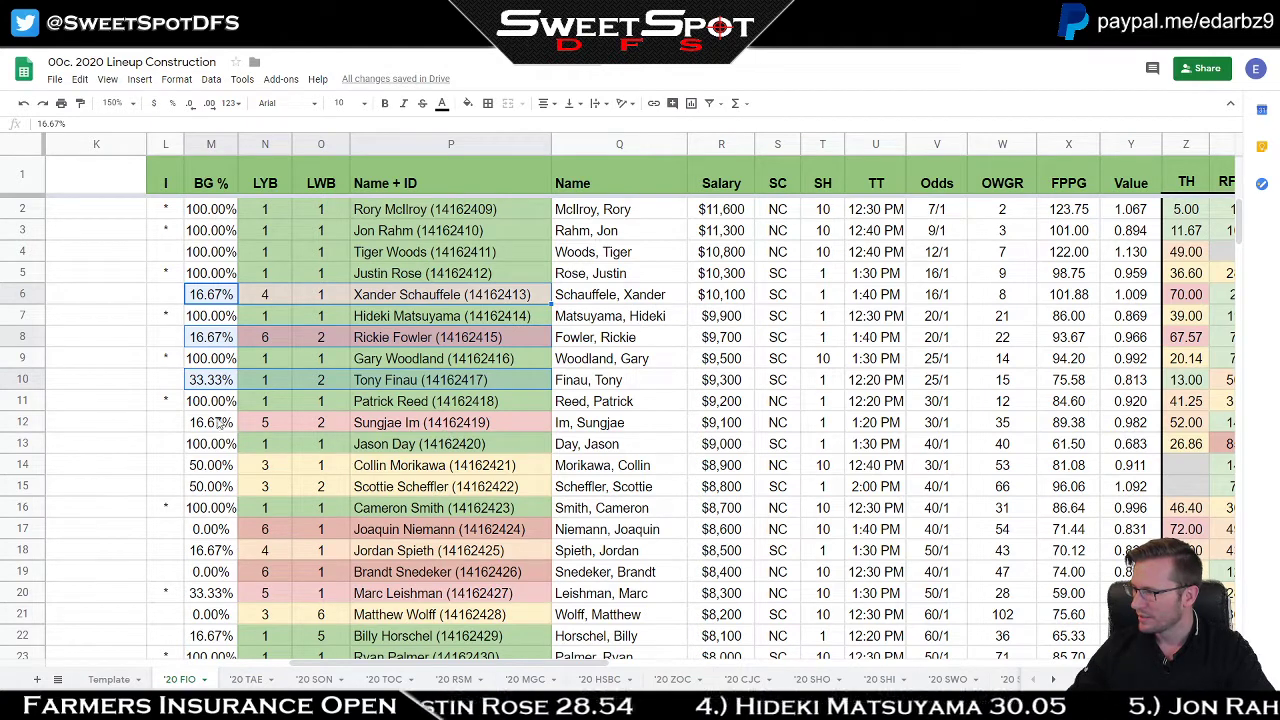
left_click_drag(214, 424, 432, 425)
left_click_drag(215, 532, 413, 534)
left_click(228, 571)
left_click_drag(228, 571, 540, 572)
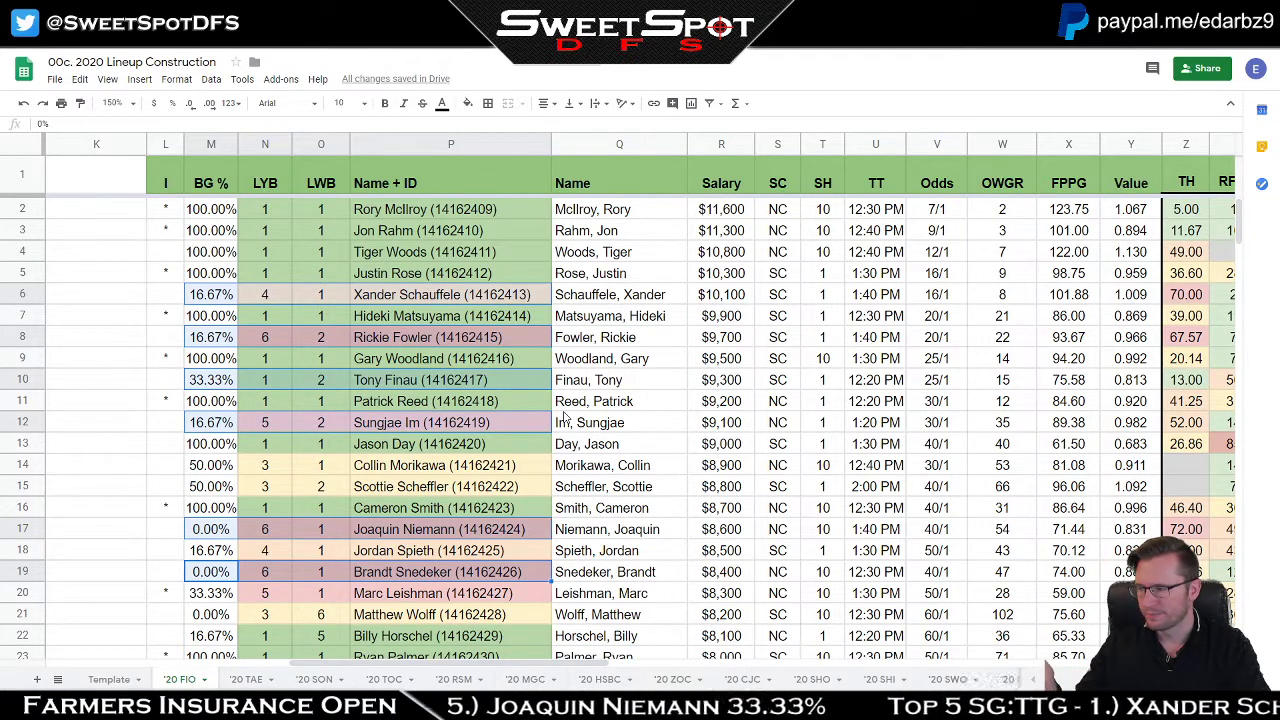
left_click(218, 618)
left_click(460, 618, "shift")
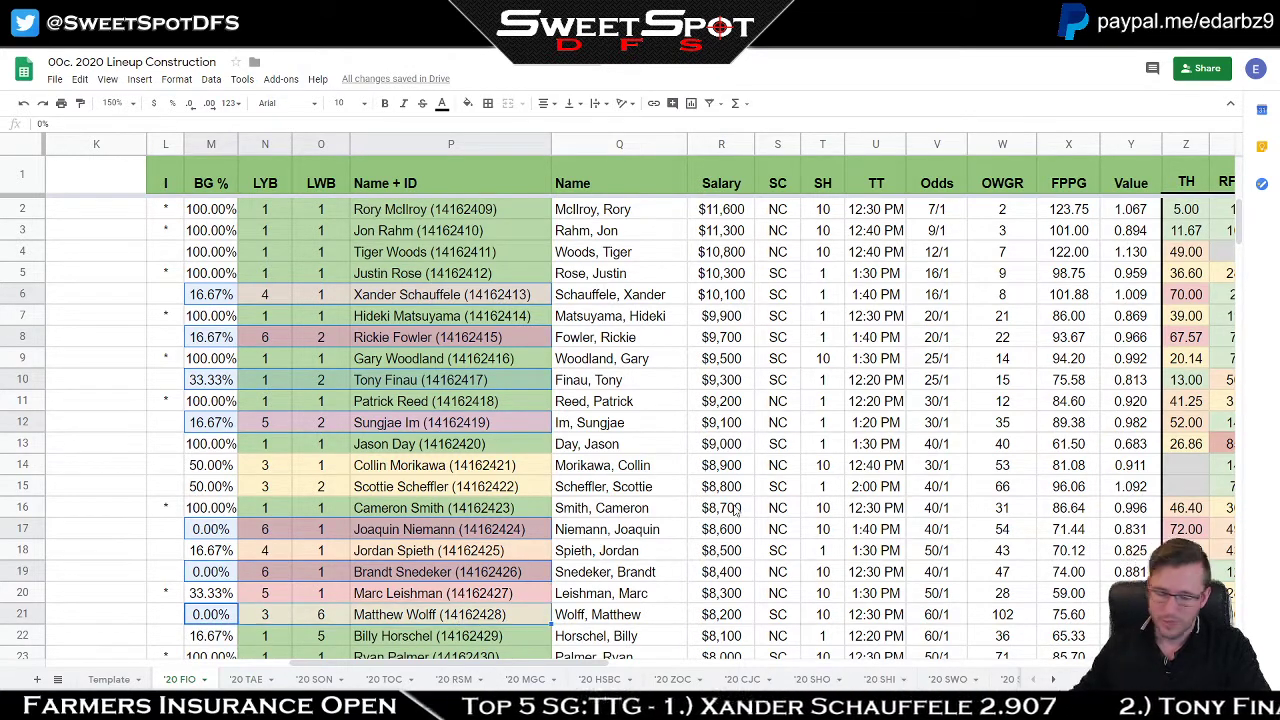